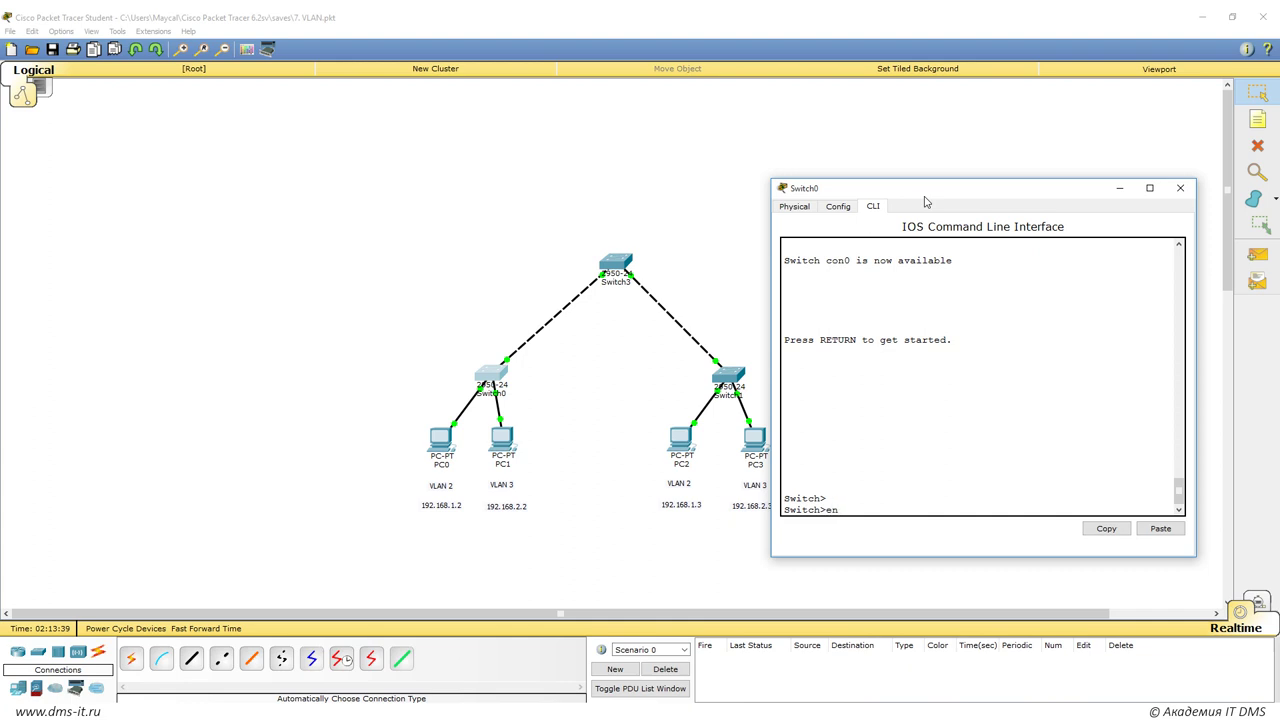
Enter configuration mode on Switch0 with conf ter and open interface fa0/1.
text(f ter)
key(Return)
text(int)
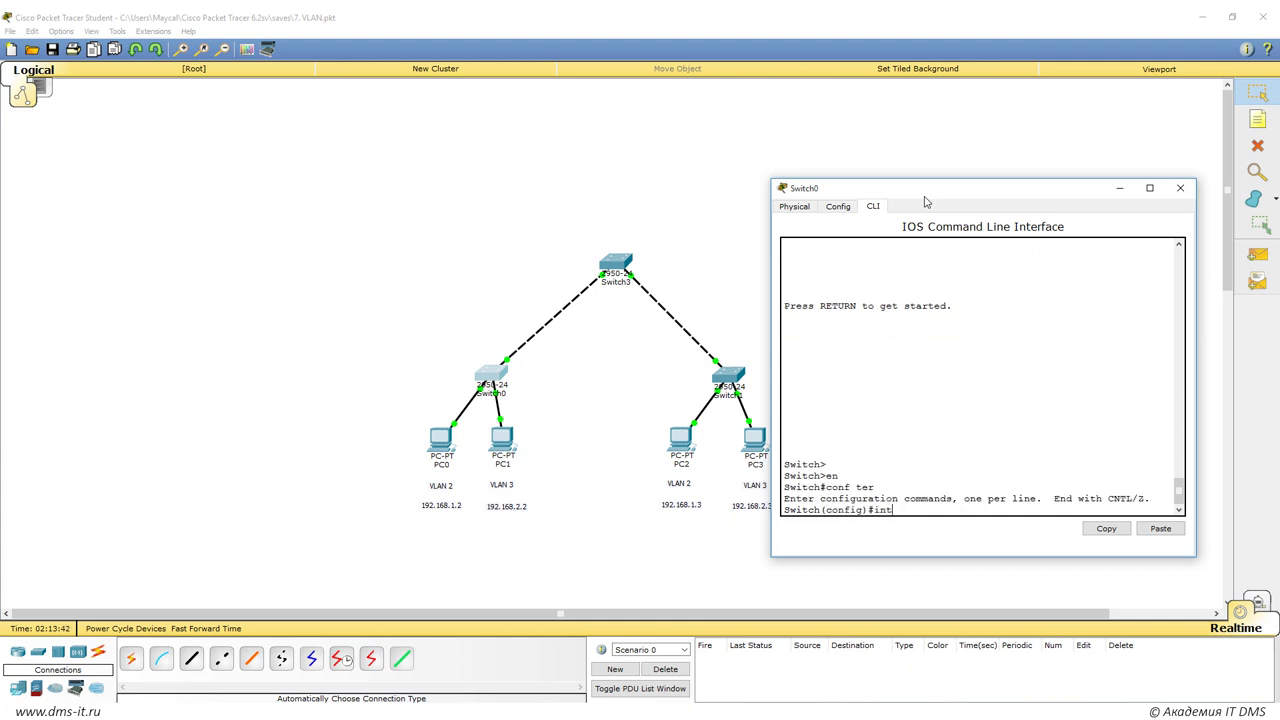
text( fa0/1)
key(Return)
Compose the command switchport mode trunk for interface fa0/1, trying access before trunk, without executing it.
text(s)
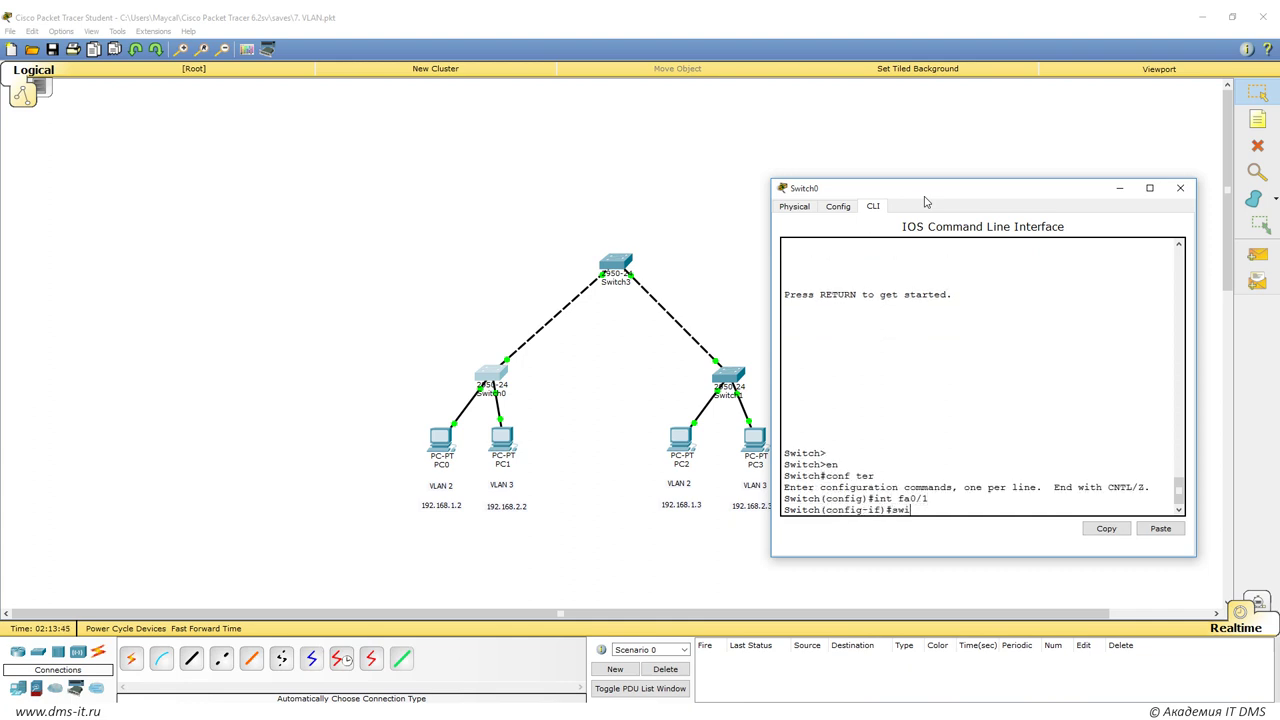
text(wi)
key(Tab)
text(mode acces)
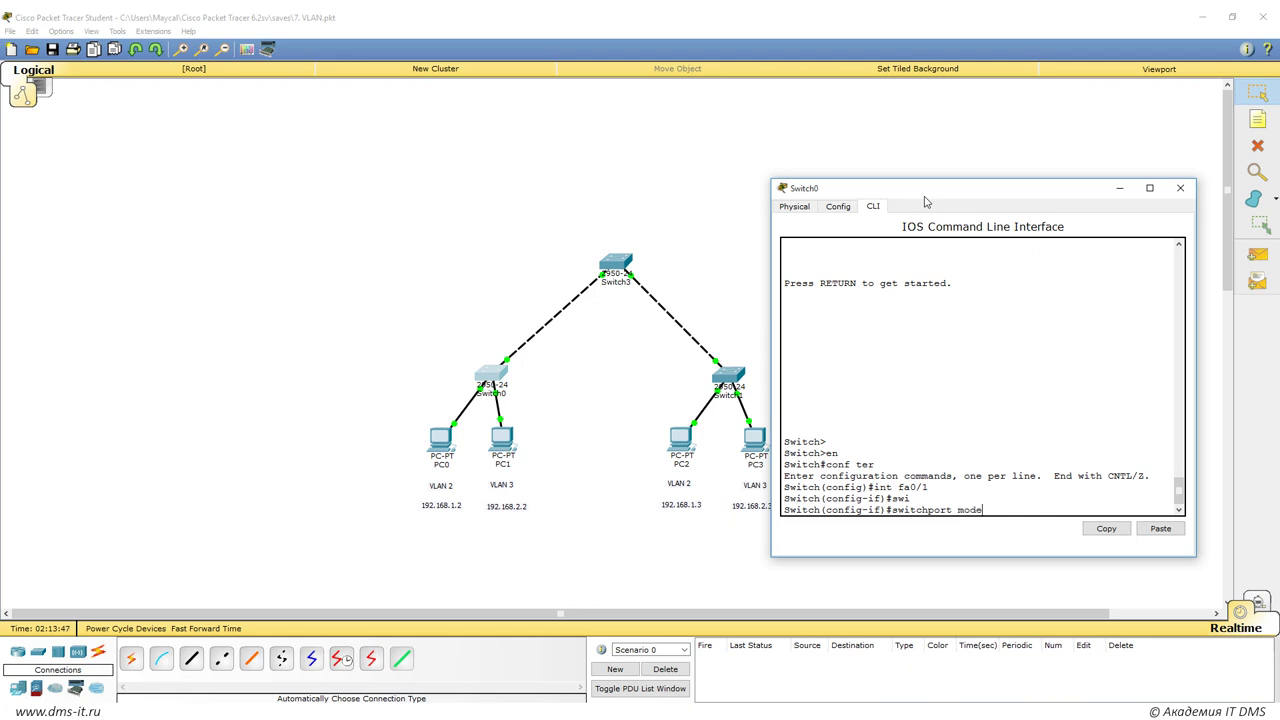
key(BackSpace)
key(BackSpace)
key(BackSpace)
text(cess)
key(BackSpace)
key(BackSpace)
key(BackSpace)
key(BackSpace)
key(BackSpace)
key(BackSpace)
text(tru)
Reposition the Switch0 window, and minimise it and the main Packet Tracer window to reach the desktop.
drag(956, 197, 990, 147)
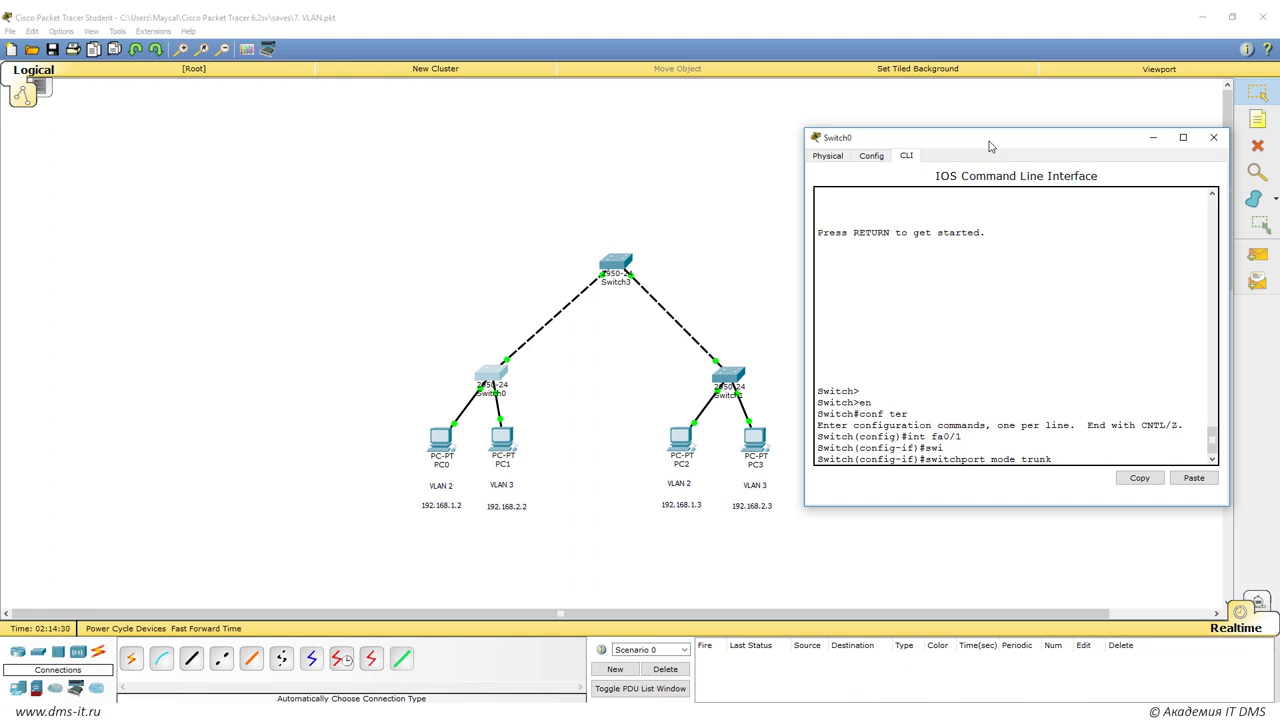
click(978, 203)
click(1153, 137)
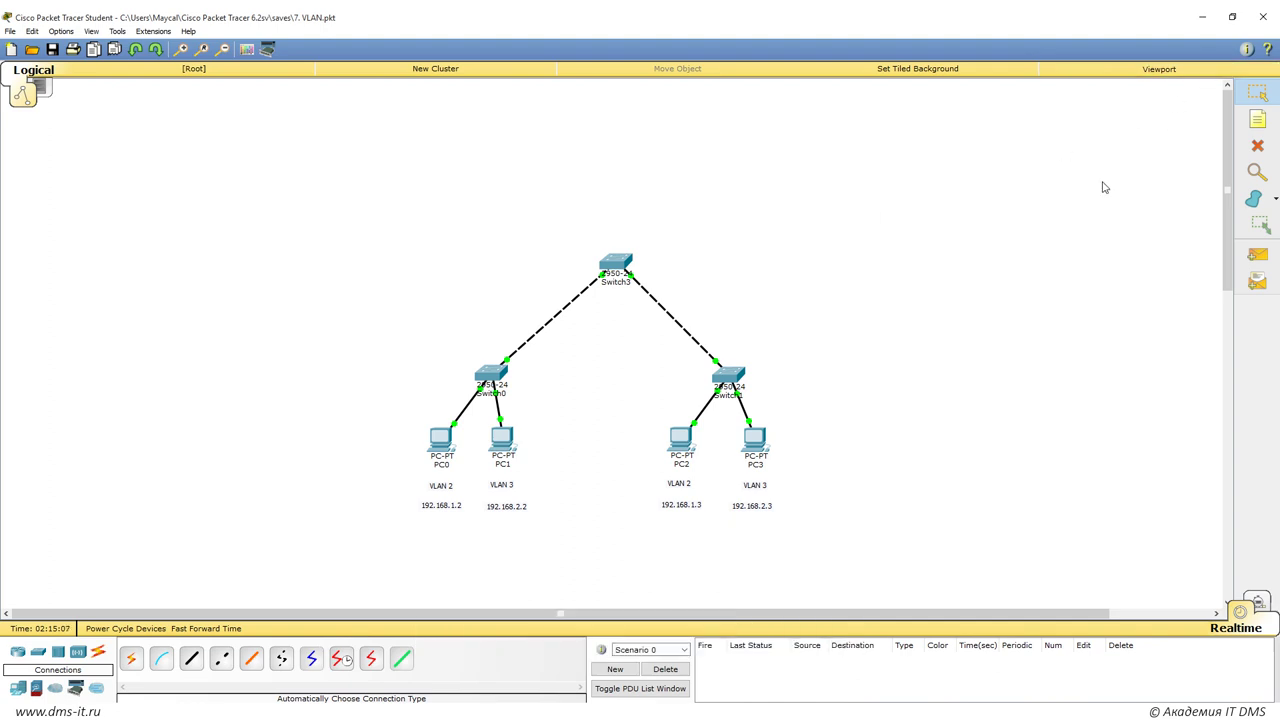
click(1203, 25)
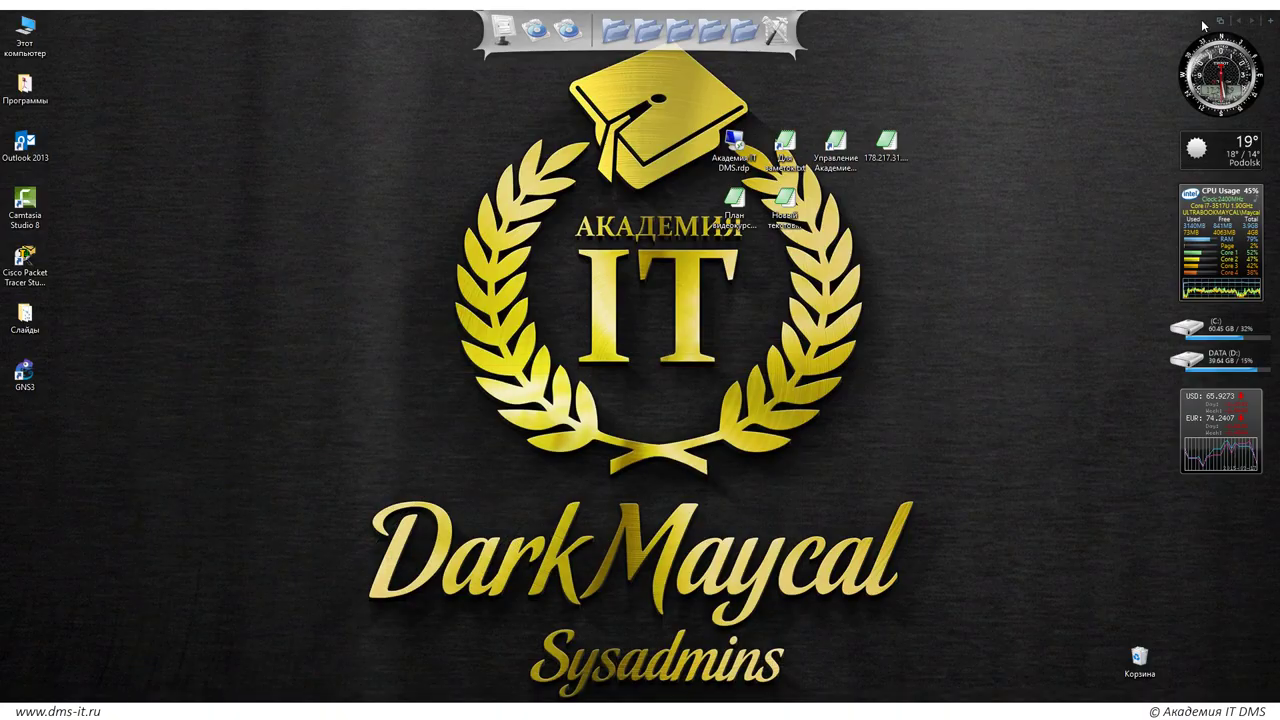
Open the Дополнительная документация folder among the Cisco technical documentation and reposition its window.
click(688, 45)
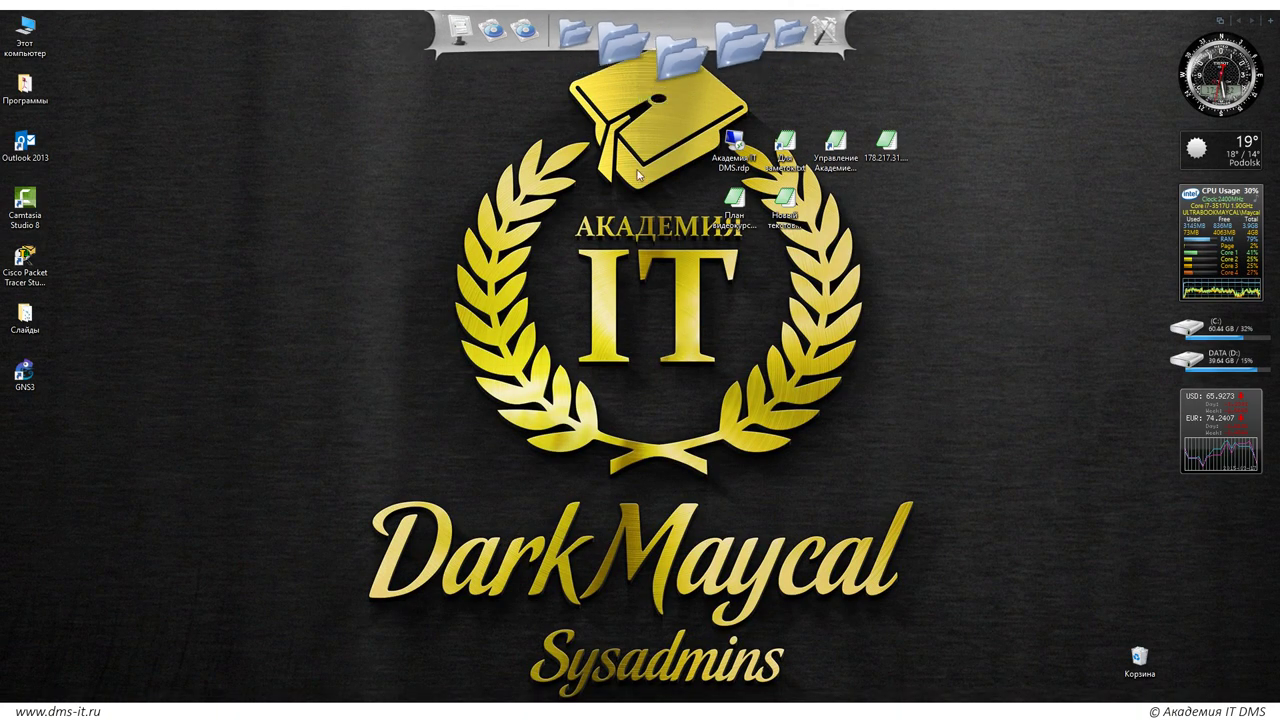
double_click(506, 358)
double_click(505, 344)
drag(615, 214, 612, 157)
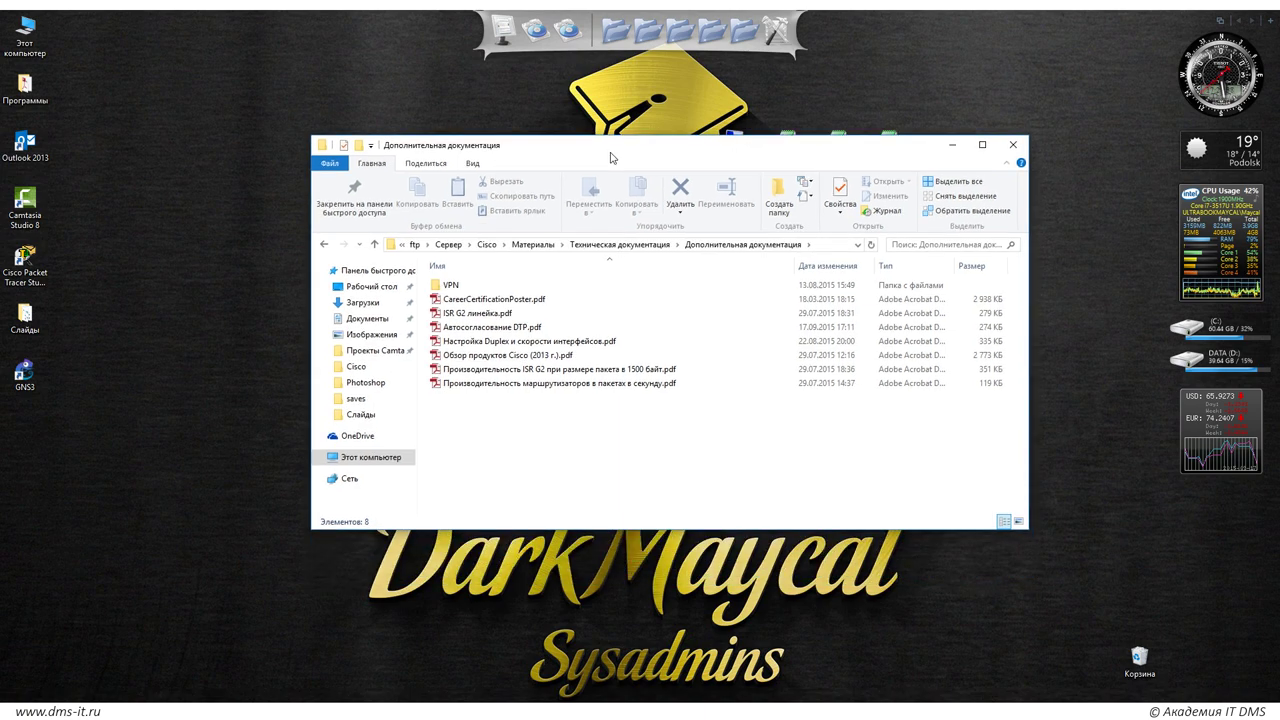
Open Автосогласование DTP.pdf and highlight the Dynamic auto row label in its table.
click(533, 330)
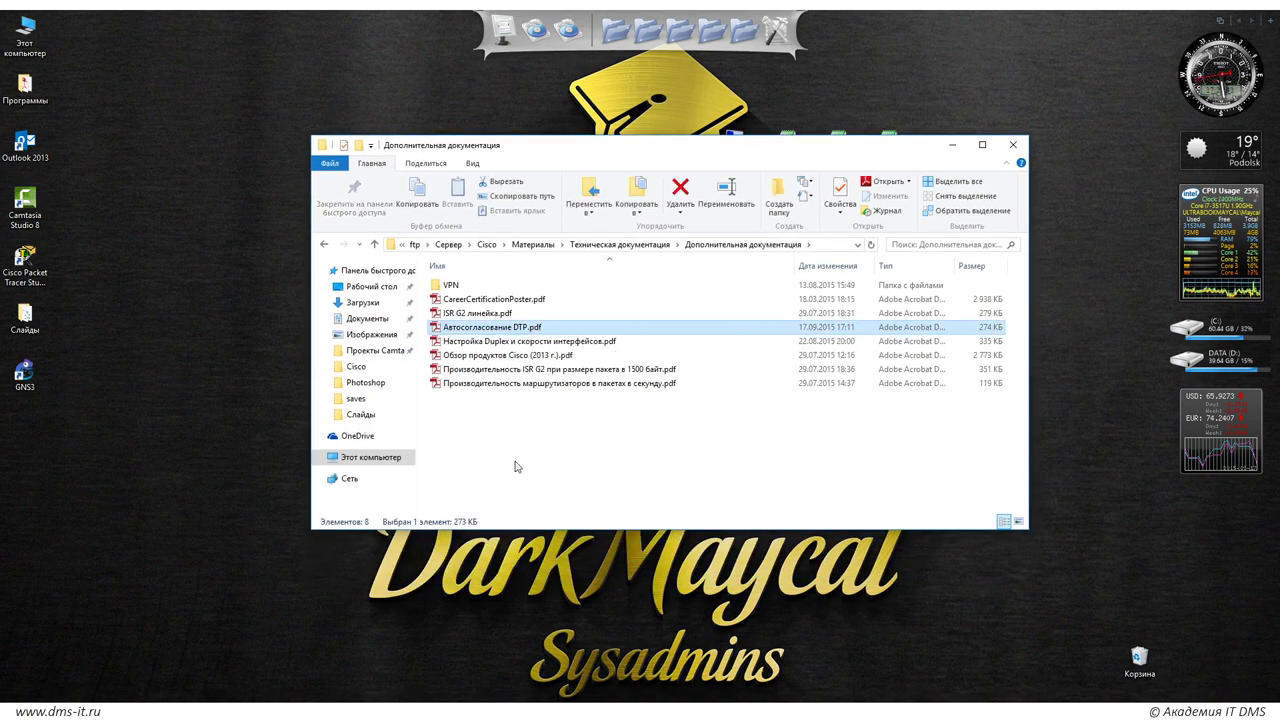
click(494, 343)
click(534, 391)
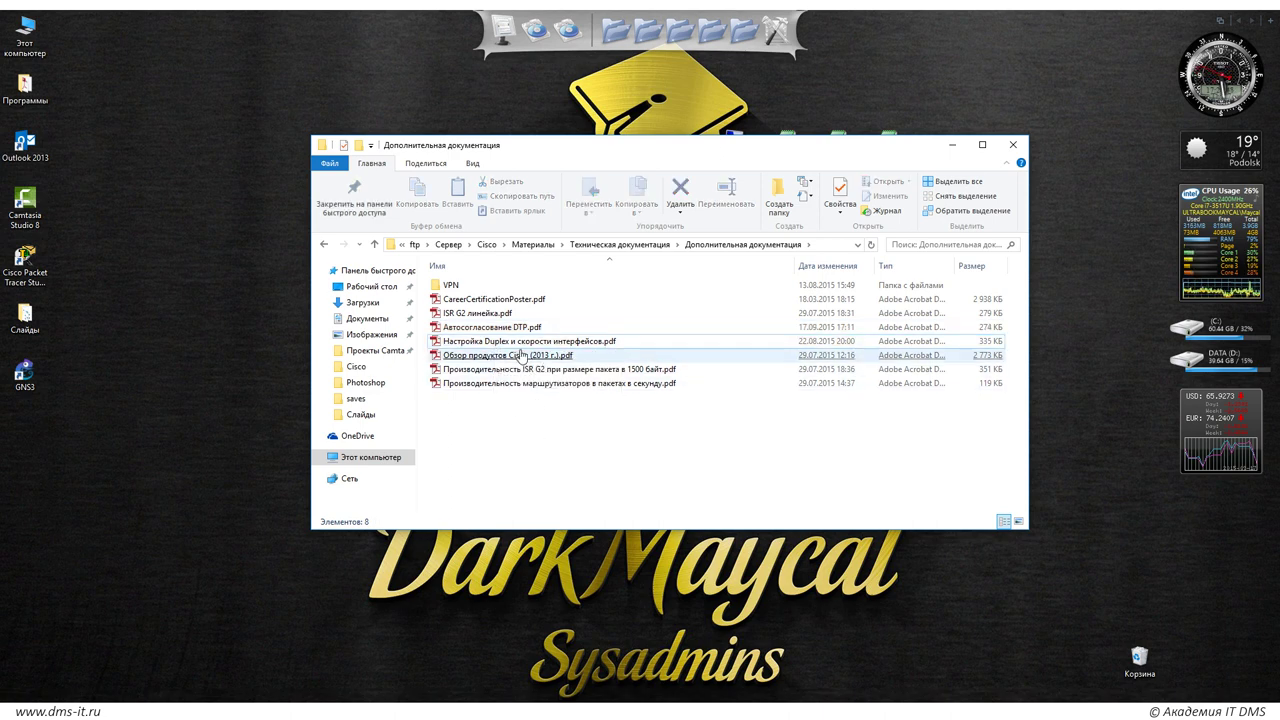
double_click(490, 327)
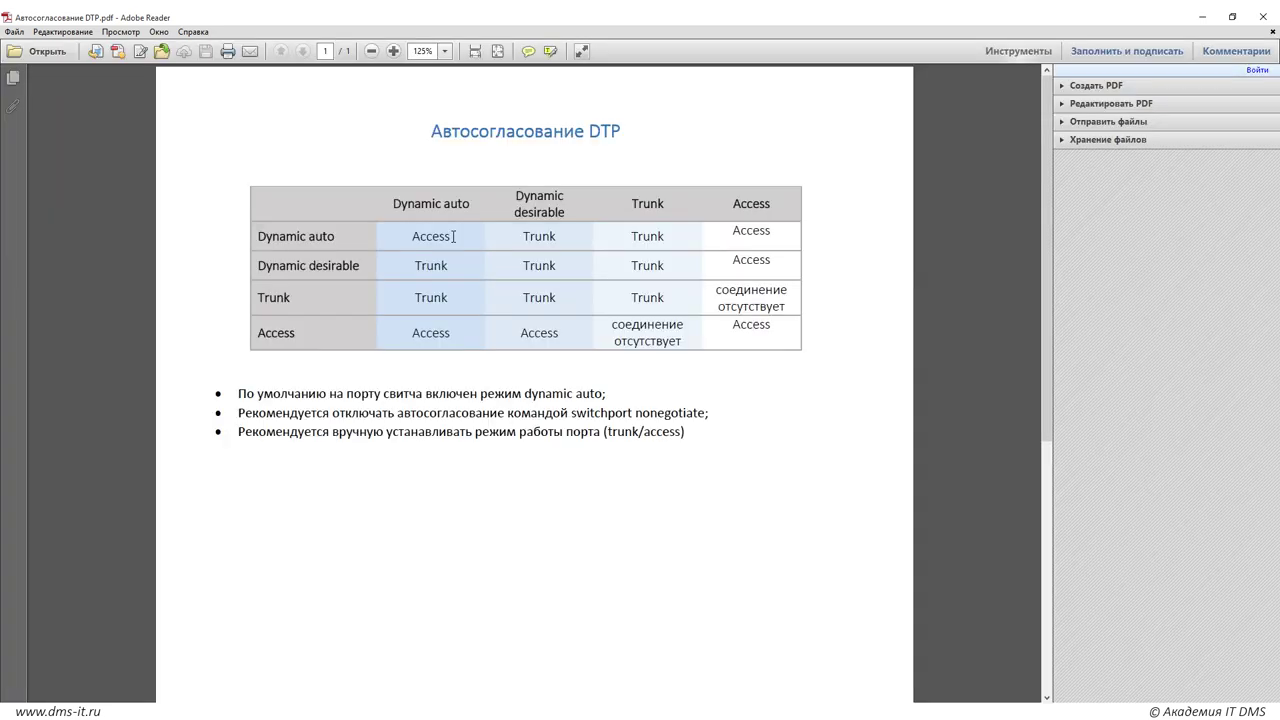
drag(257, 237, 336, 238)
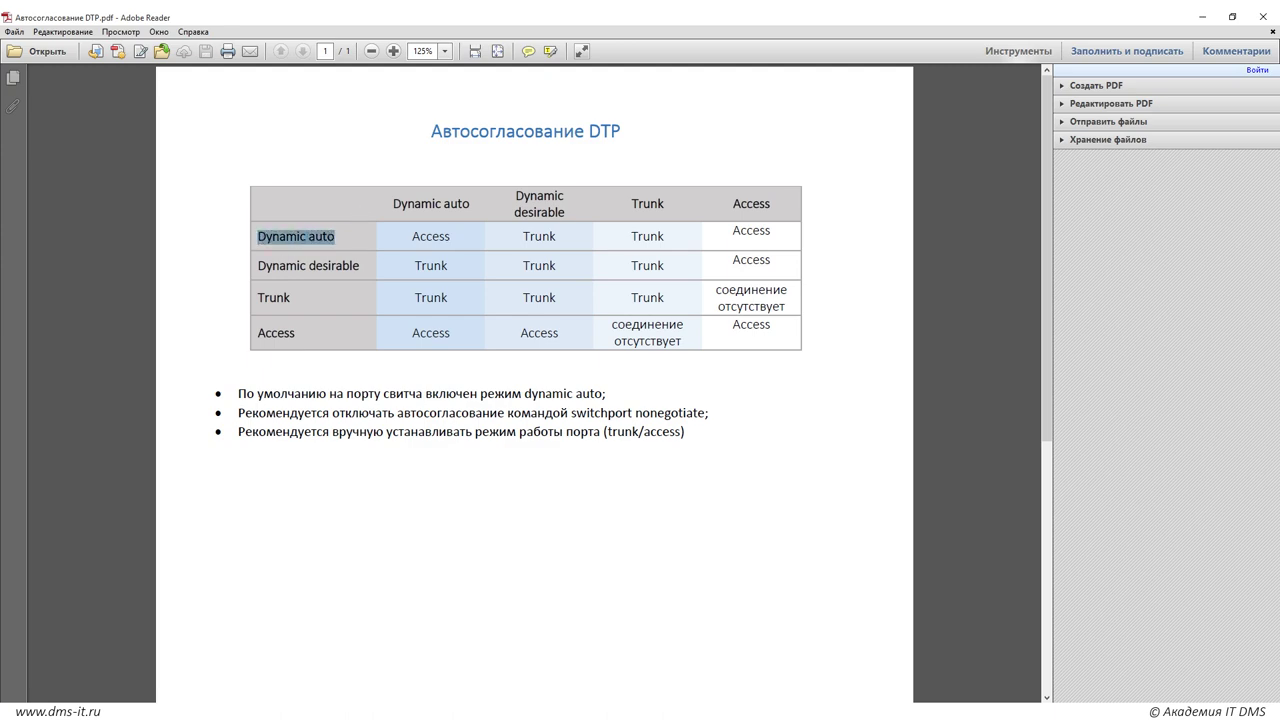
Switch to Packet Tracer and place two 2950-24 switches side by side in the empty area beside the existing topology.
click(215, 655)
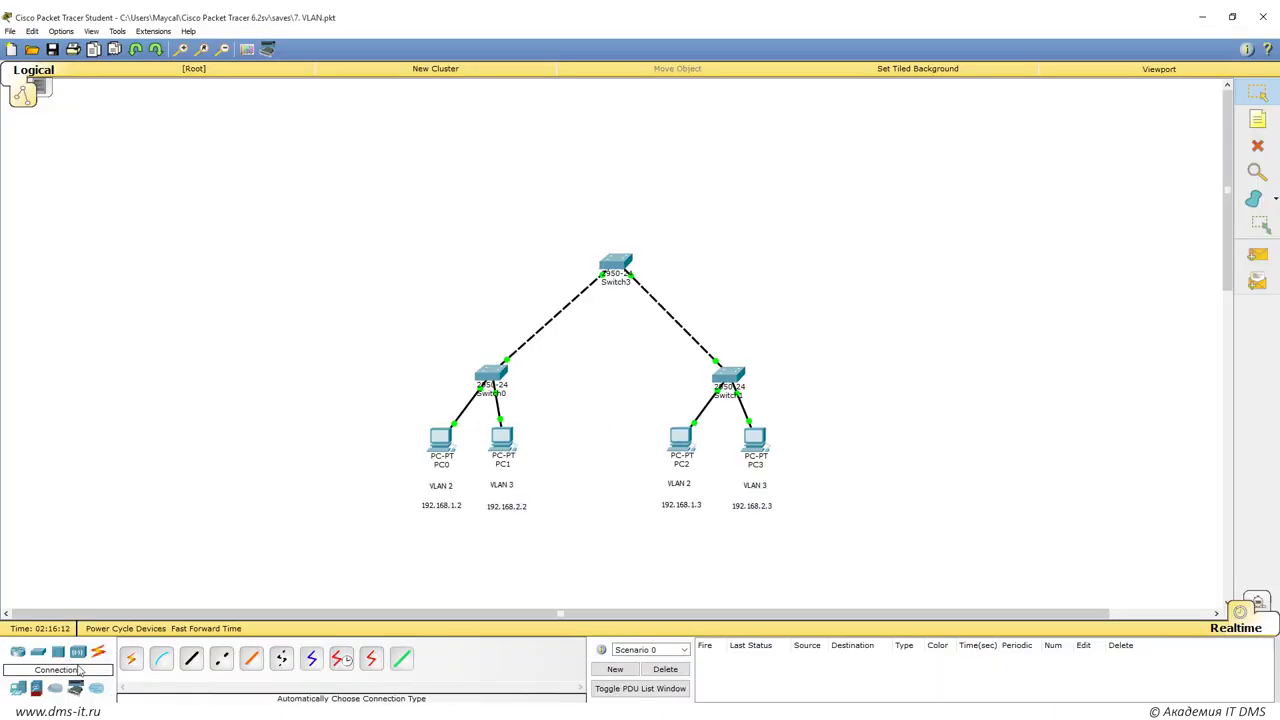
click(19, 688)
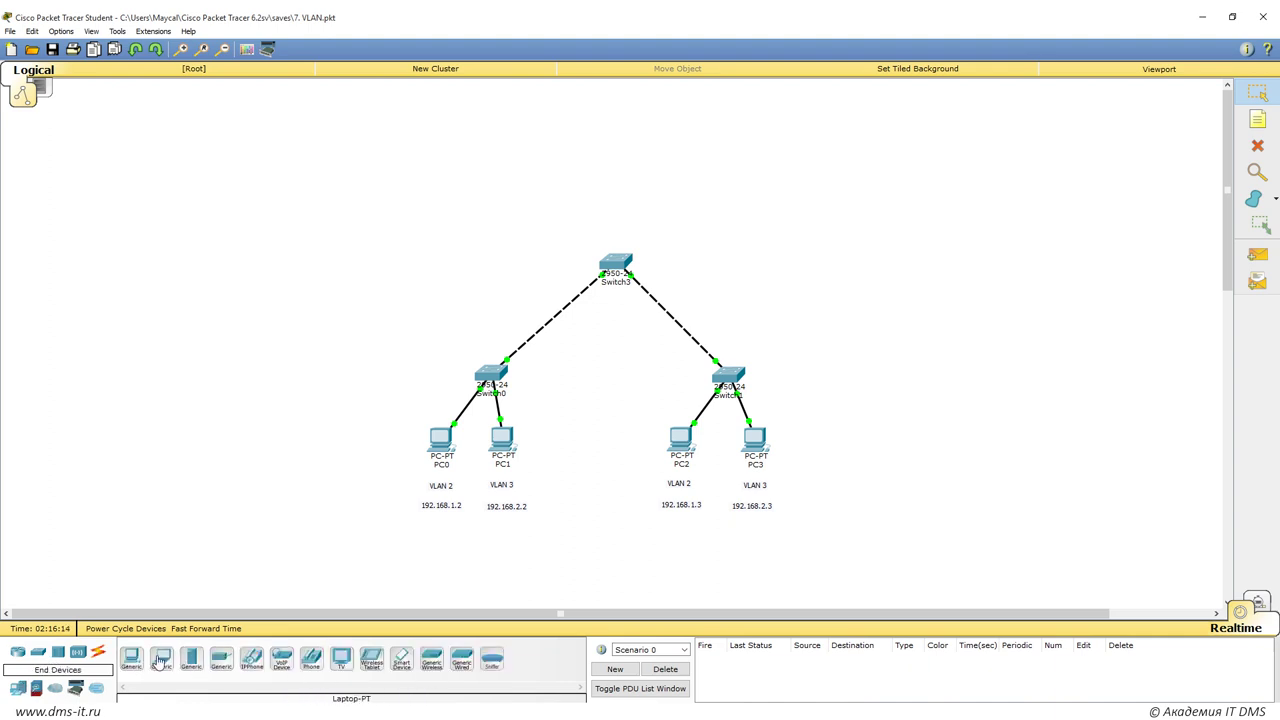
click(38, 652)
drag(131, 657, 181, 432)
Connect the two new switches using the automatically chosen connection type and adjust the position of Switch5.
click(98, 652)
click(131, 658)
click(71, 418)
click(182, 436)
drag(184, 440, 188, 435)
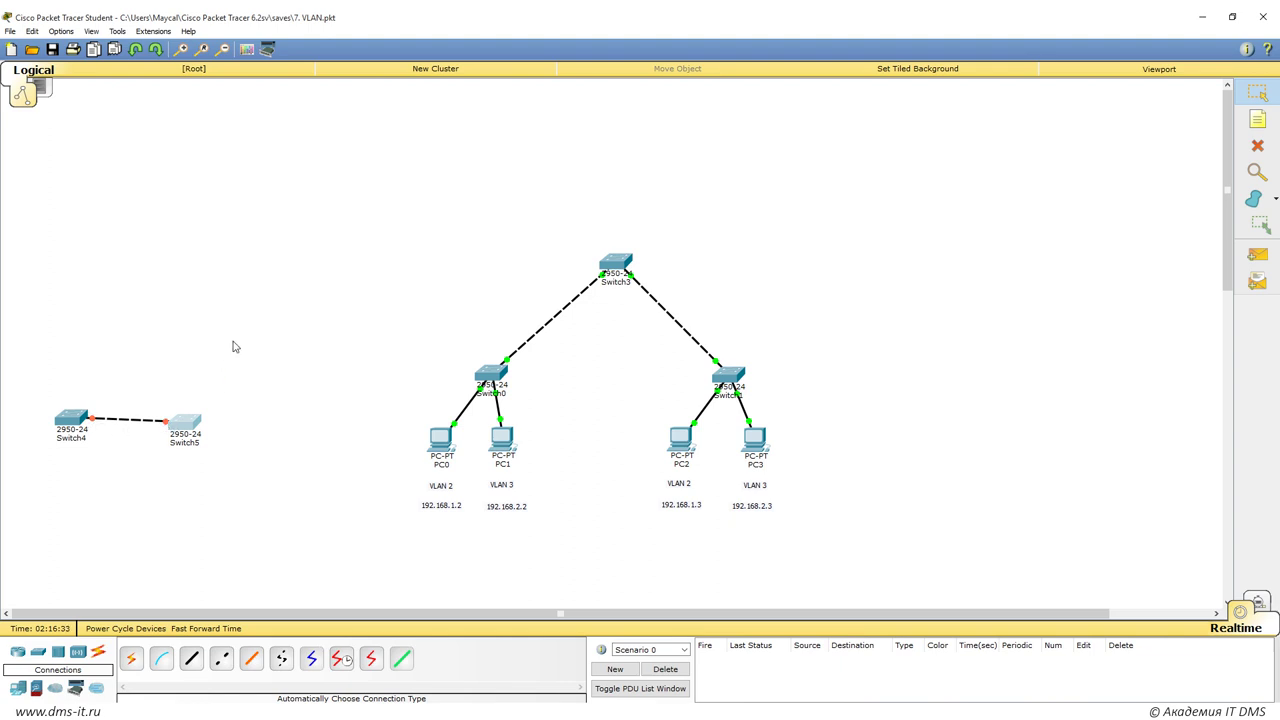
Return to the DTP document and examine the outcomes for Dynamic auto paired with Dynamic auto and with Dynamic desirable.
key(alt+Tab)
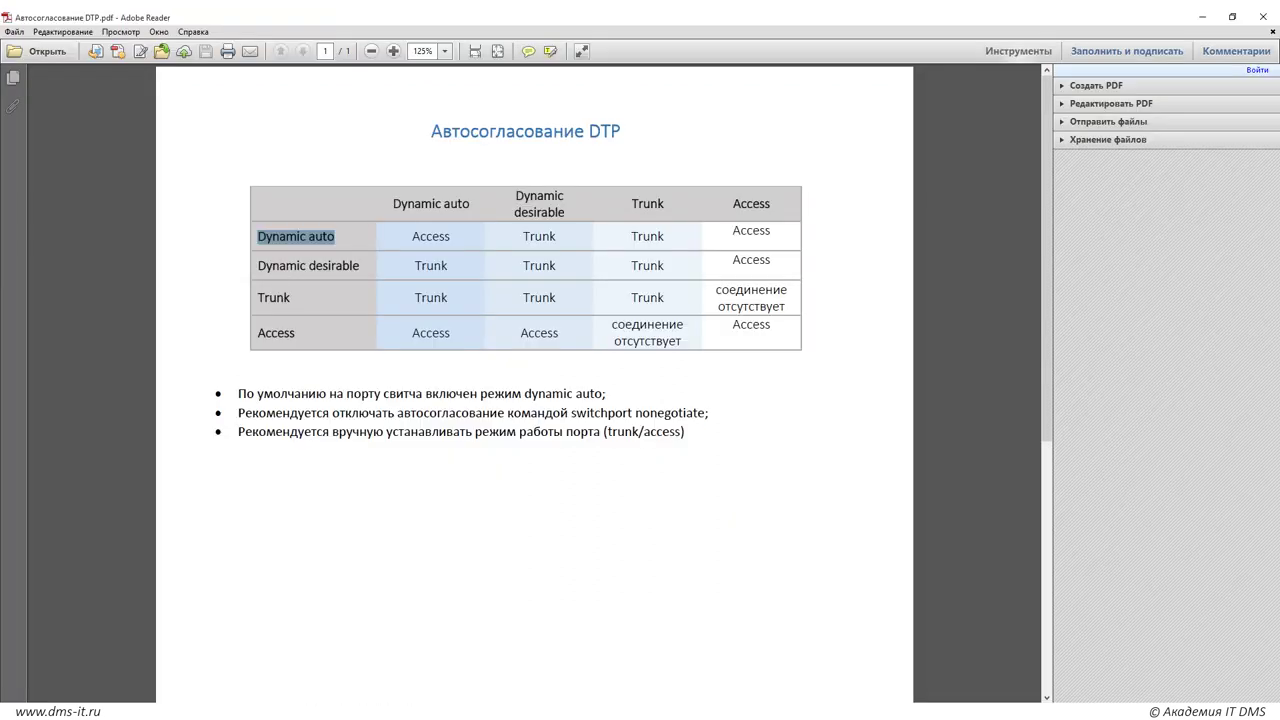
drag(260, 238, 446, 214)
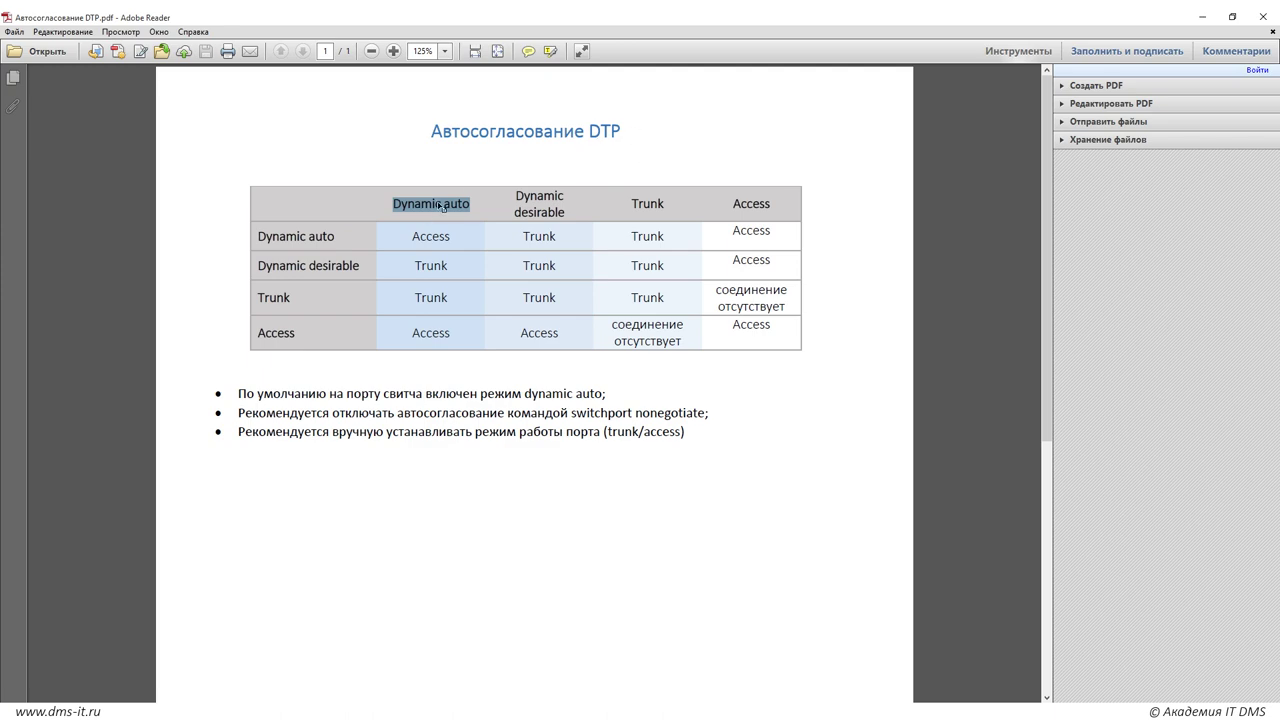
drag(412, 236, 451, 238)
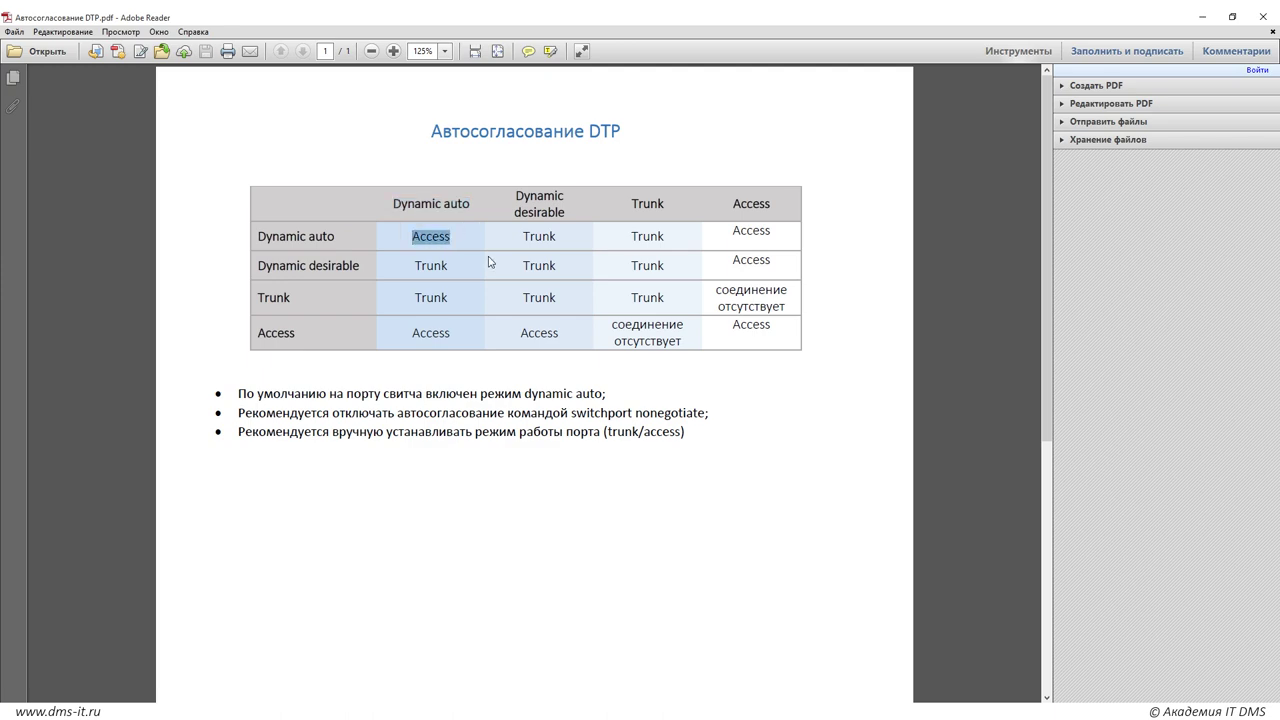
drag(258, 266, 350, 266)
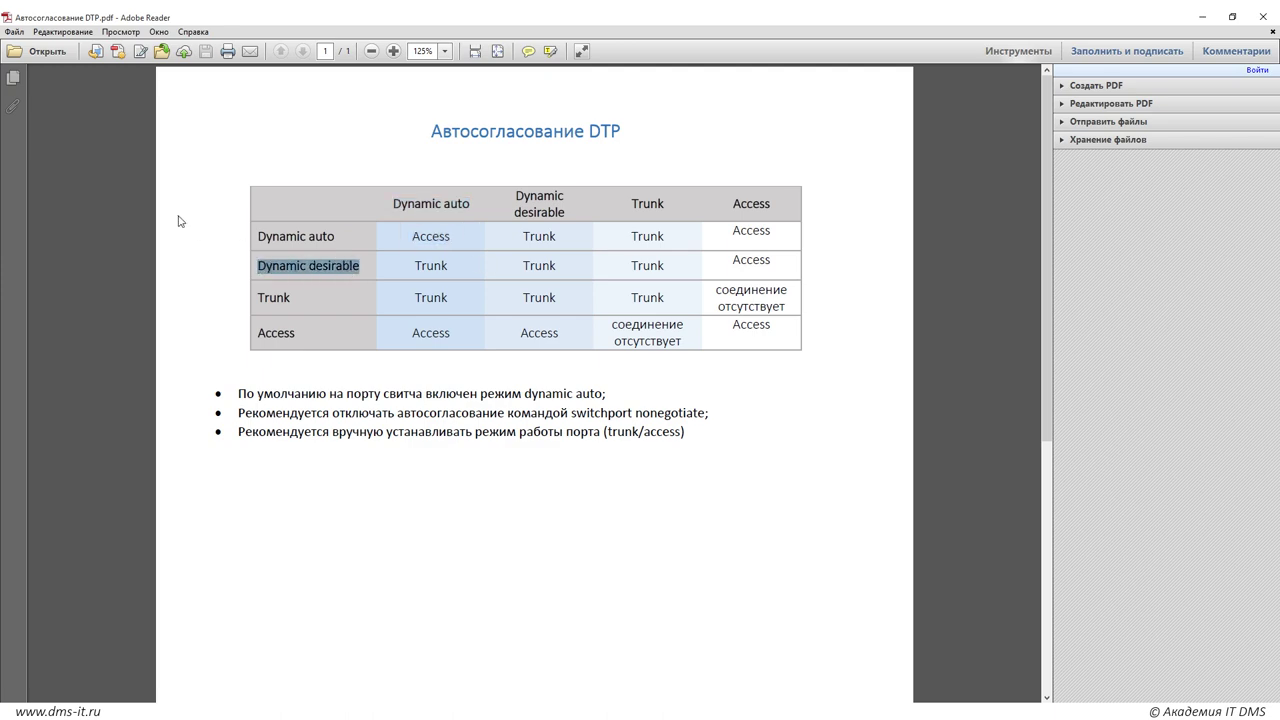
mouse_move(276, 712)
click(227, 655)
drag(398, 206, 465, 212)
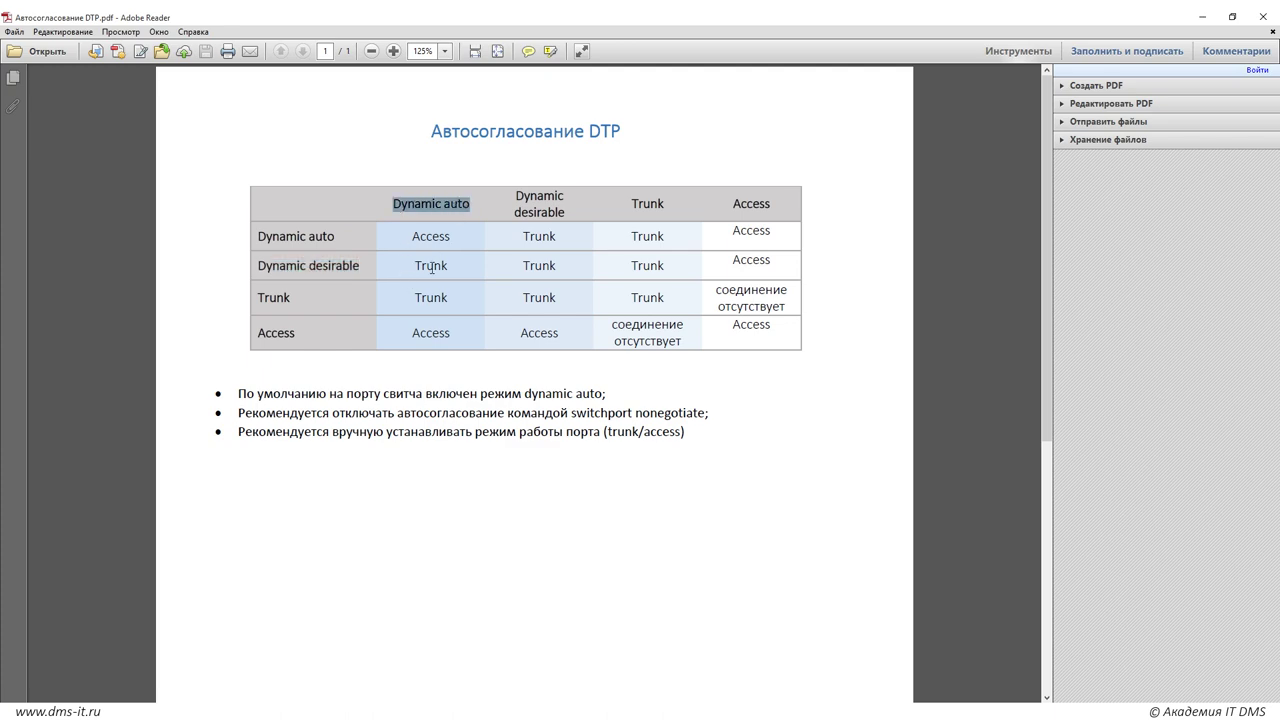
drag(414, 266, 452, 266)
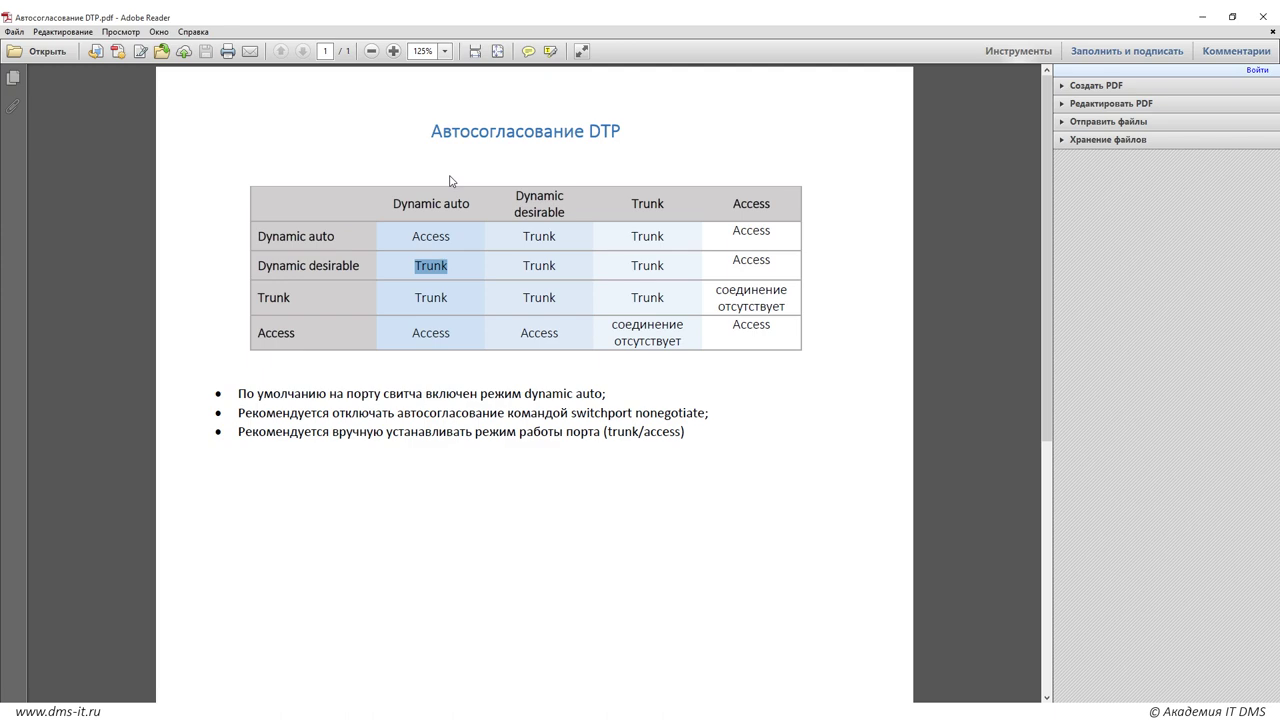
Examine the table's outcome for a Trunk port paired with another Trunk port, highlighting its labels and result cell.
double_click(279, 292)
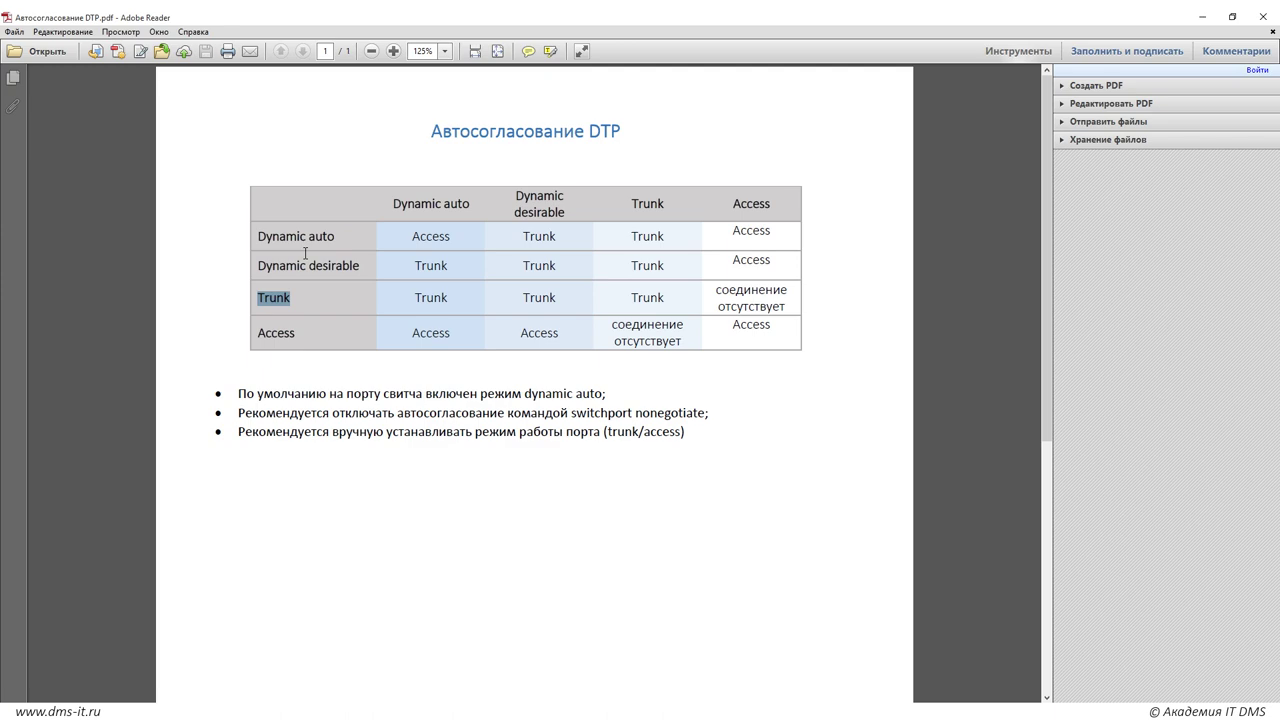
double_click(261, 334)
double_click(299, 296)
drag(629, 203, 669, 202)
click(669, 202)
drag(630, 298, 664, 298)
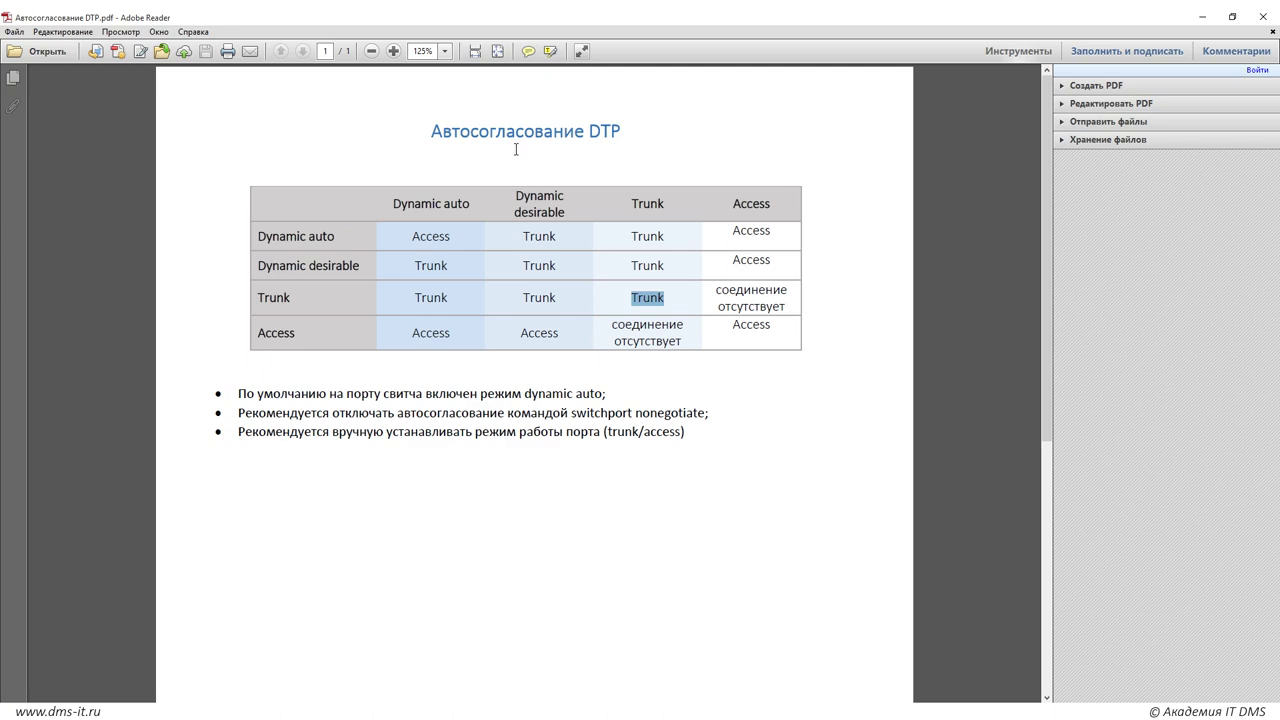
Examine the table's outcome for a Trunk port paired with an Access port by highlighting its labels and result cell.
drag(297, 299, 265, 303)
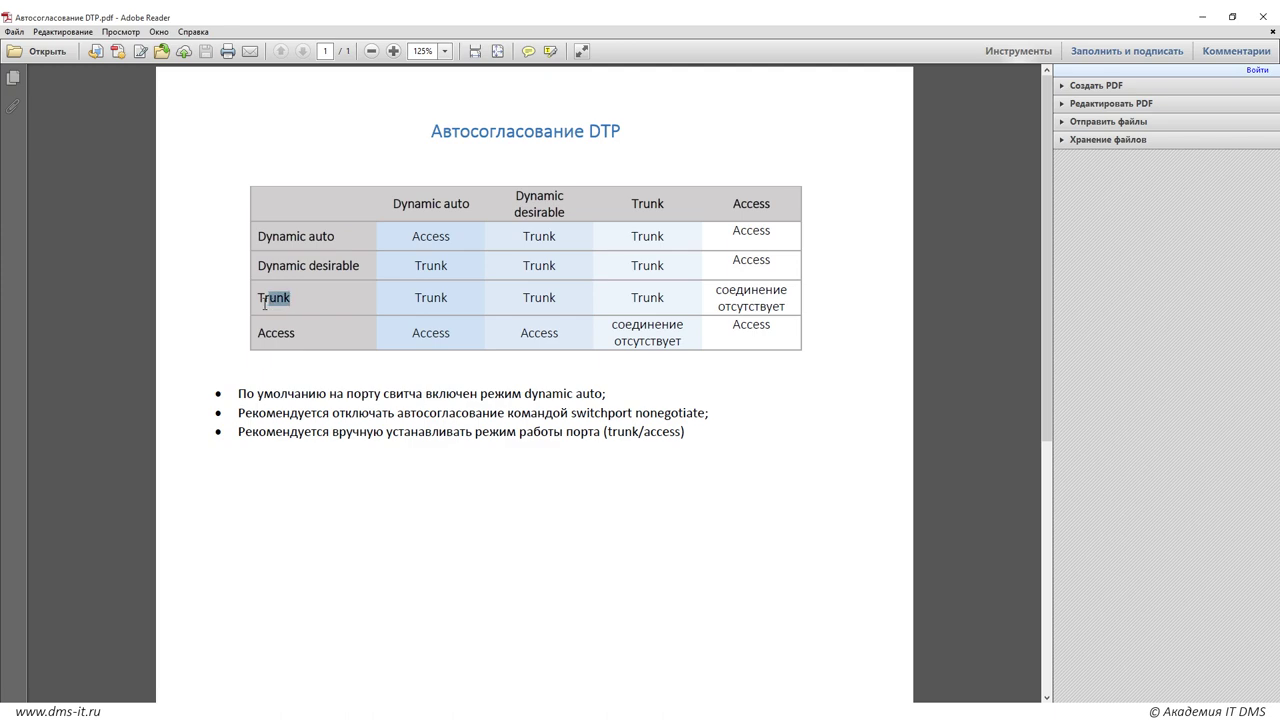
click(265, 303)
drag(740, 203, 740, 172)
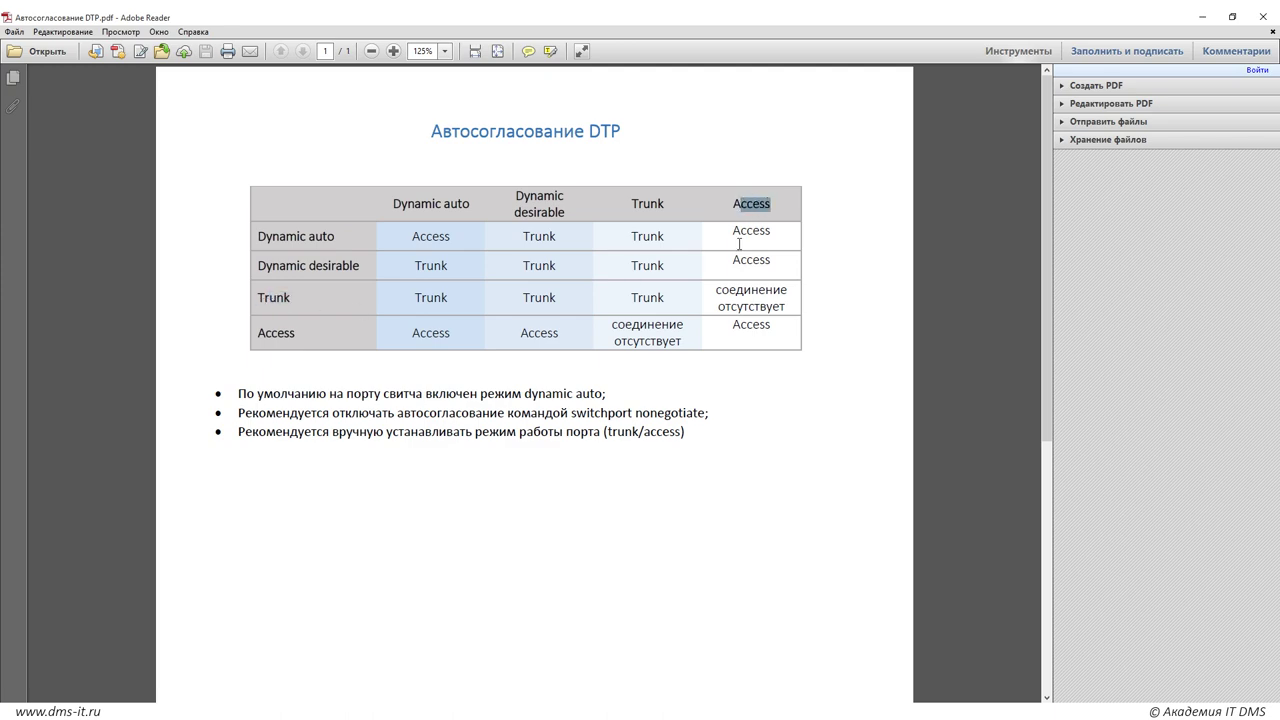
drag(715, 286, 787, 306)
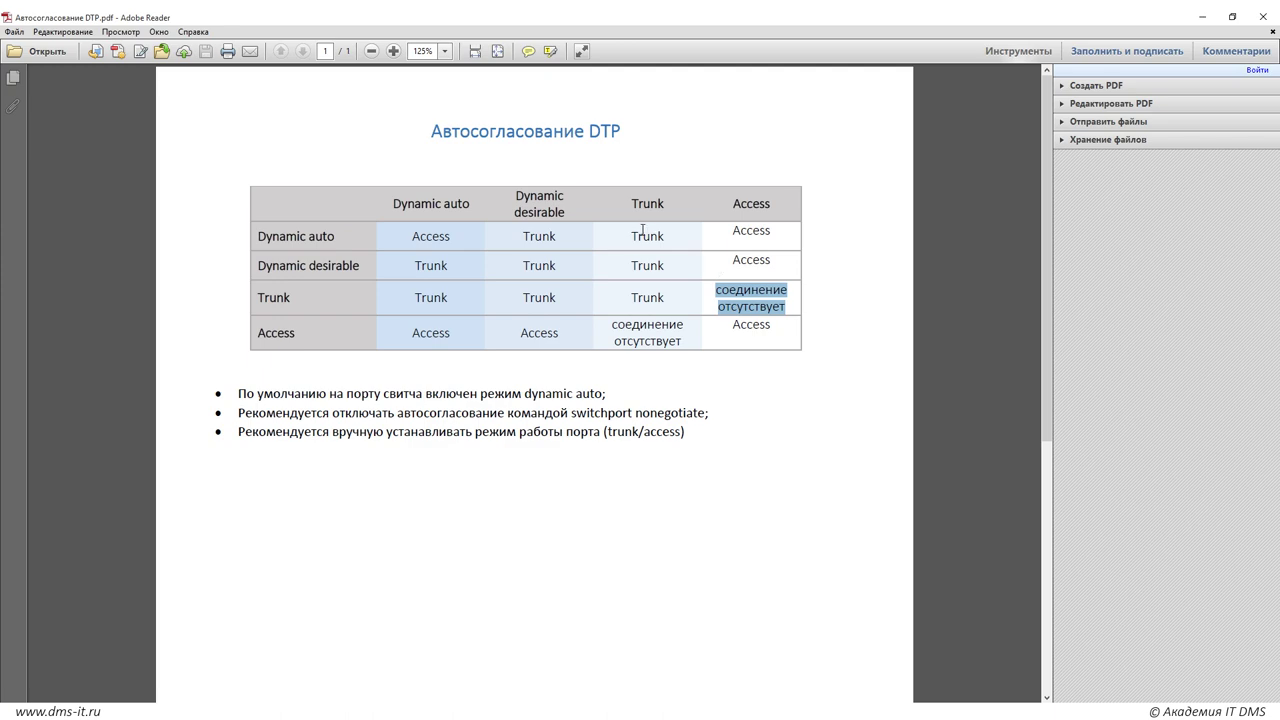
Highlight the Dynamic desirable, Dynamic auto and Trunk row labels in turn to review the port modes.
click(276, 715)
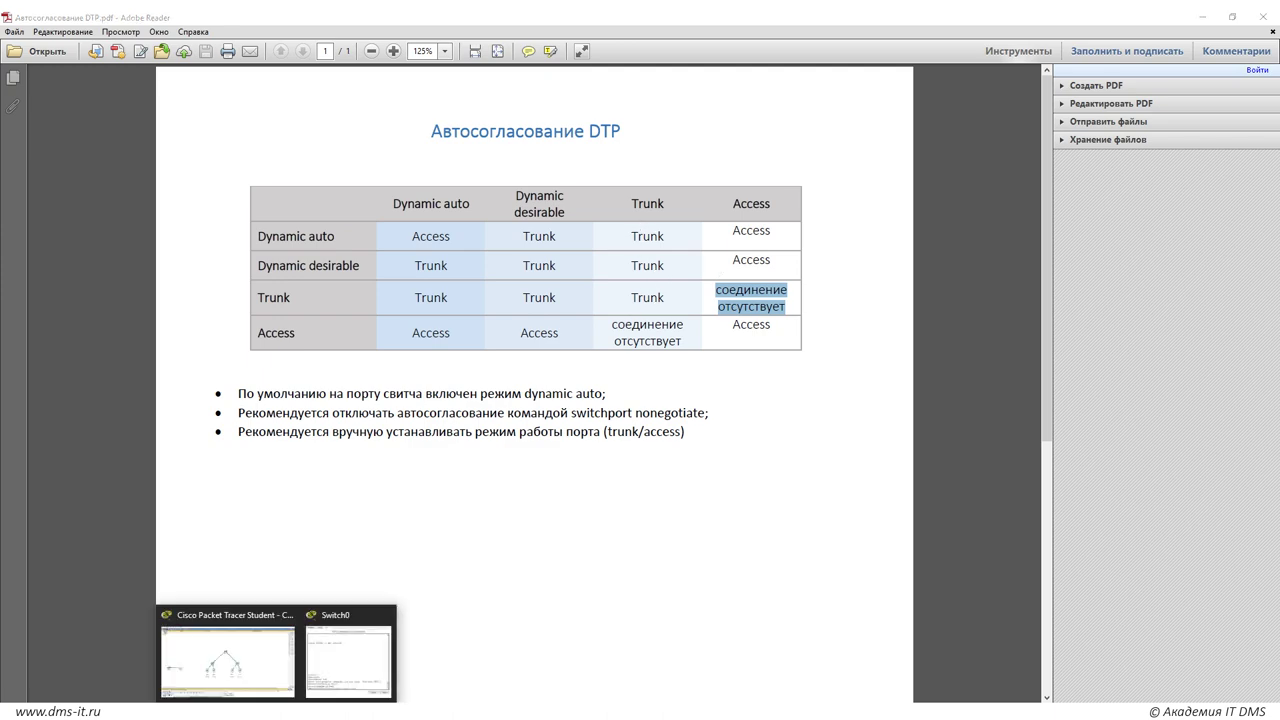
click(310, 345)
triple_click(257, 265)
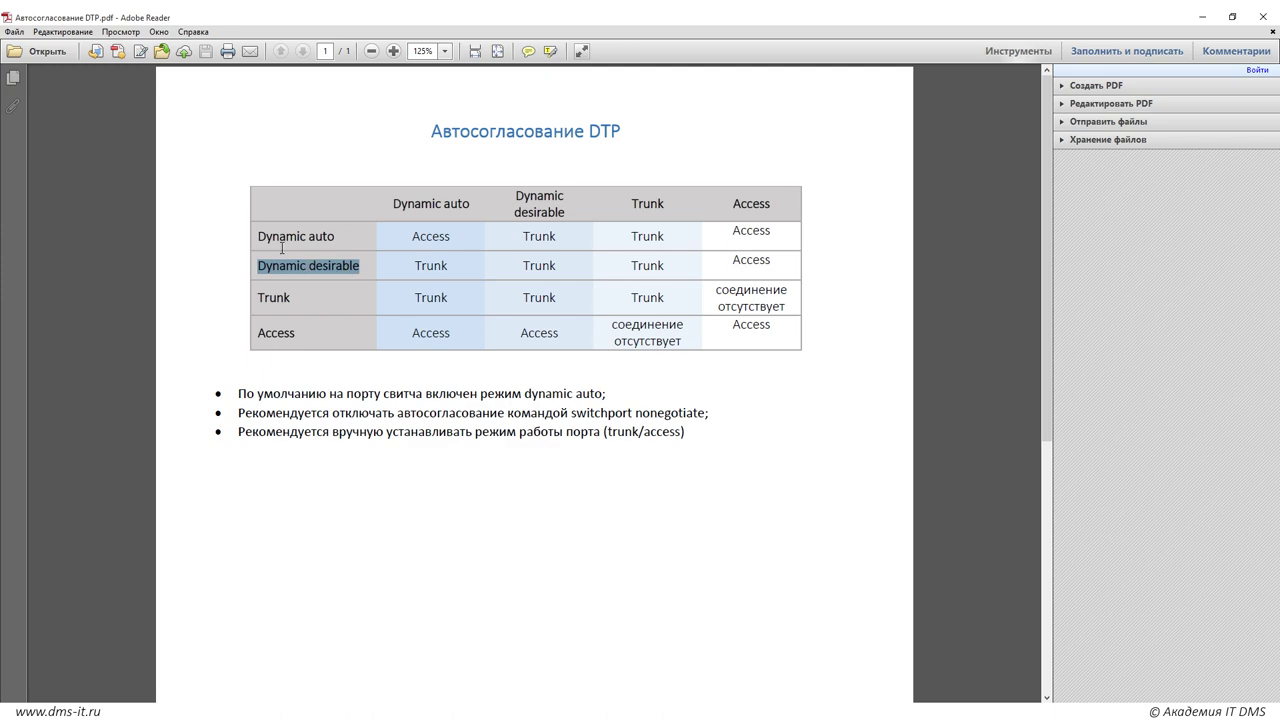
drag(259, 241, 335, 241)
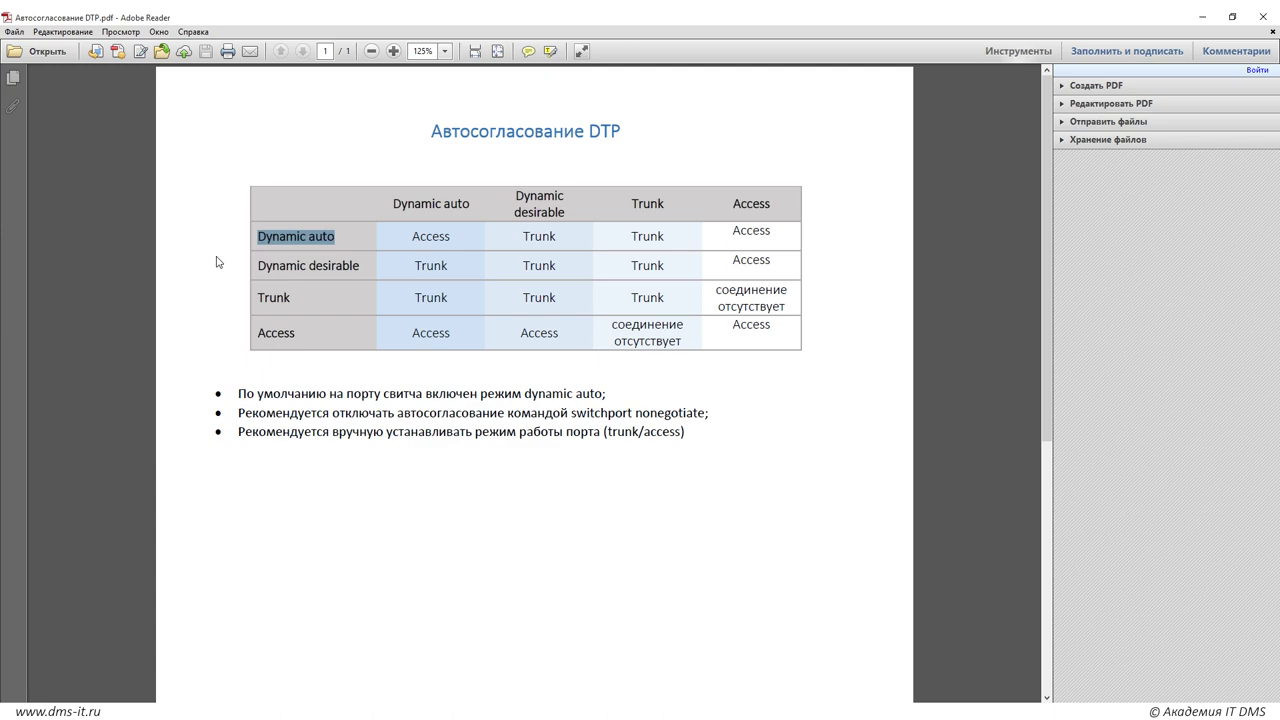
drag(257, 298, 326, 305)
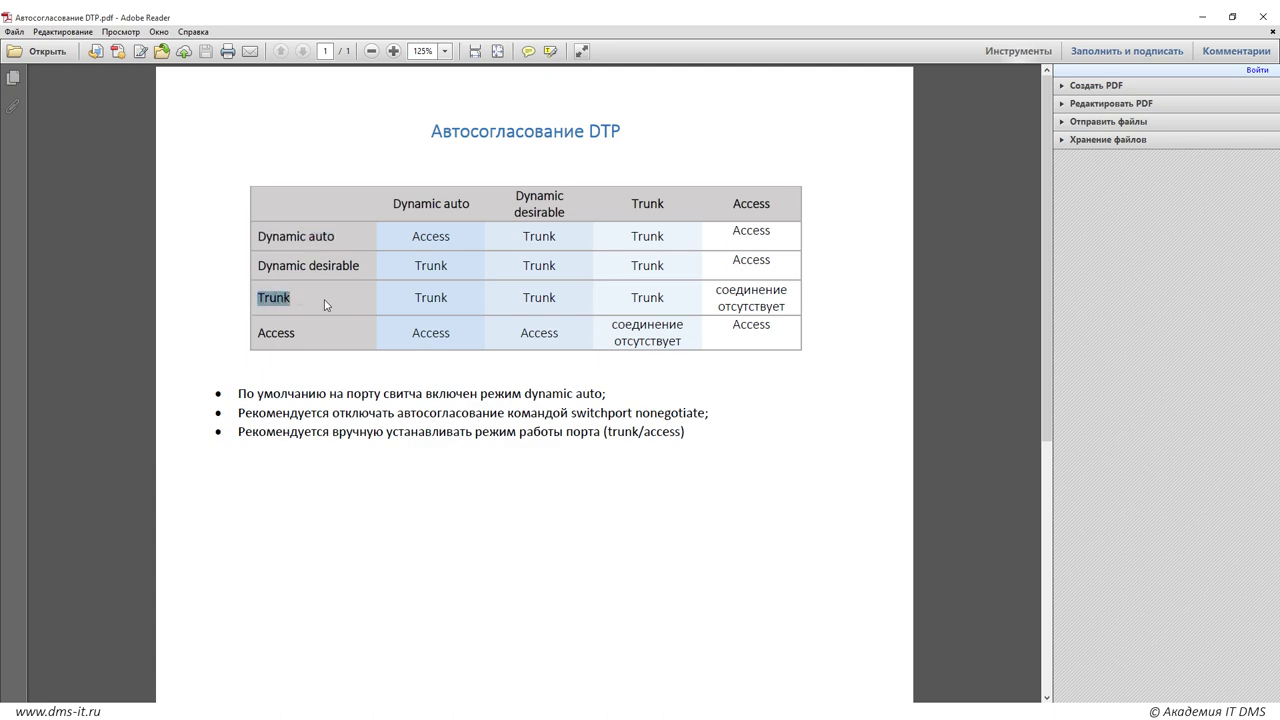
Switch to Switch0's command line and highlight the mode and trunk words of the pending switchport command.
click(251, 664)
click(345, 662)
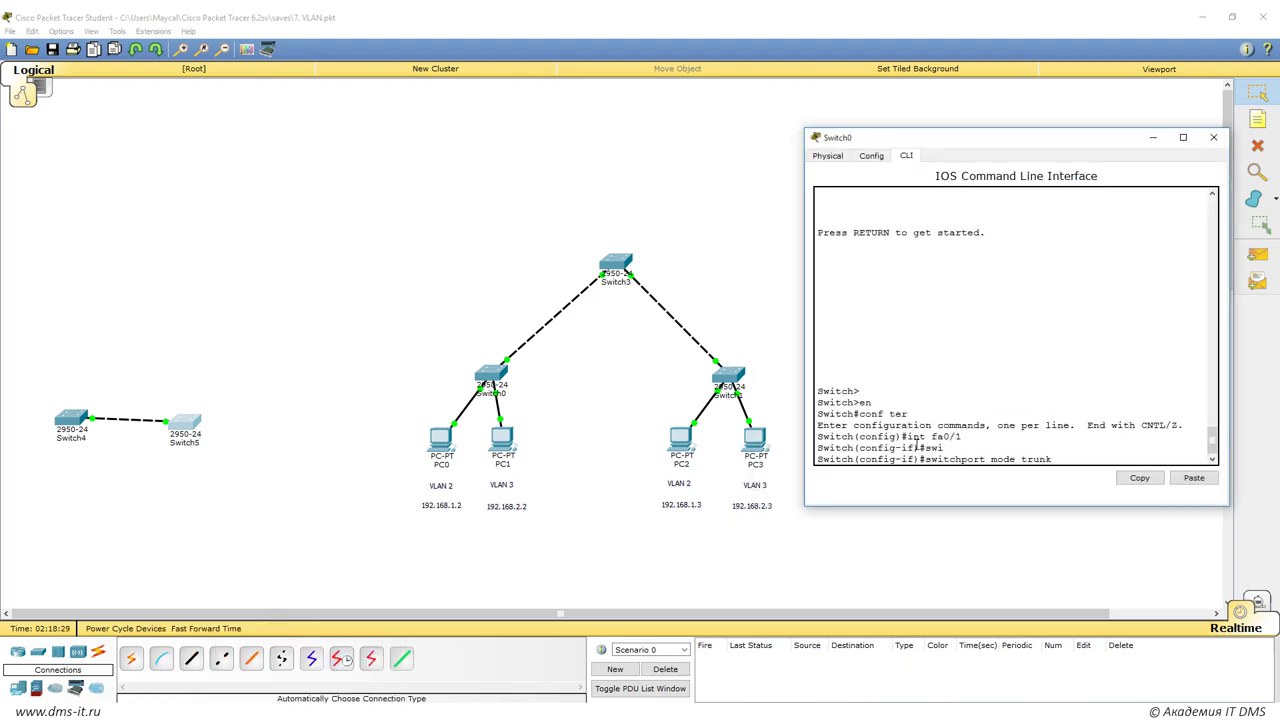
double_click(993, 460)
drag(1020, 460, 1052, 460)
Return to the DTP document, highlight the Trunk row label again, and minimise the document.
click(345, 700)
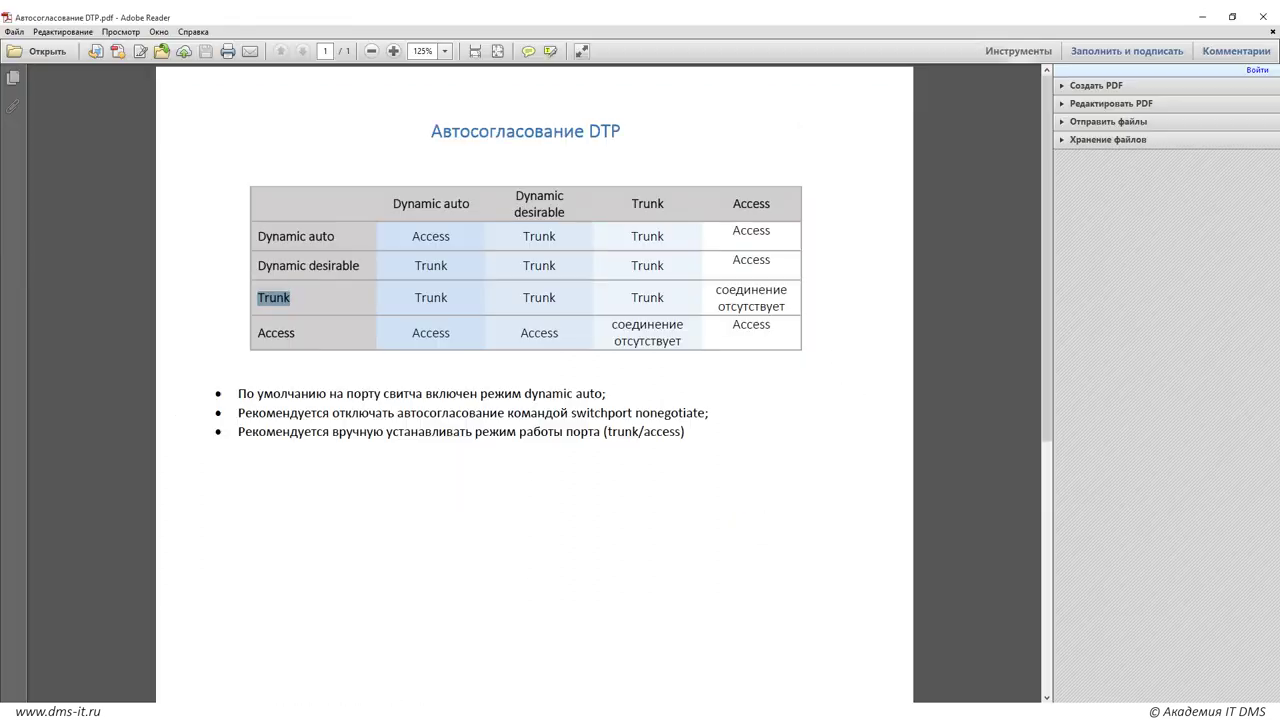
click(323, 298)
drag(300, 298, 257, 298)
click(1203, 17)
Replace trunk with ? in Switch0's switchport mode command to list its options, and enlarge and reposition the window.
click(1000, 405)
key(BackSpace)
key(BackSpace)
key(BackSpace)
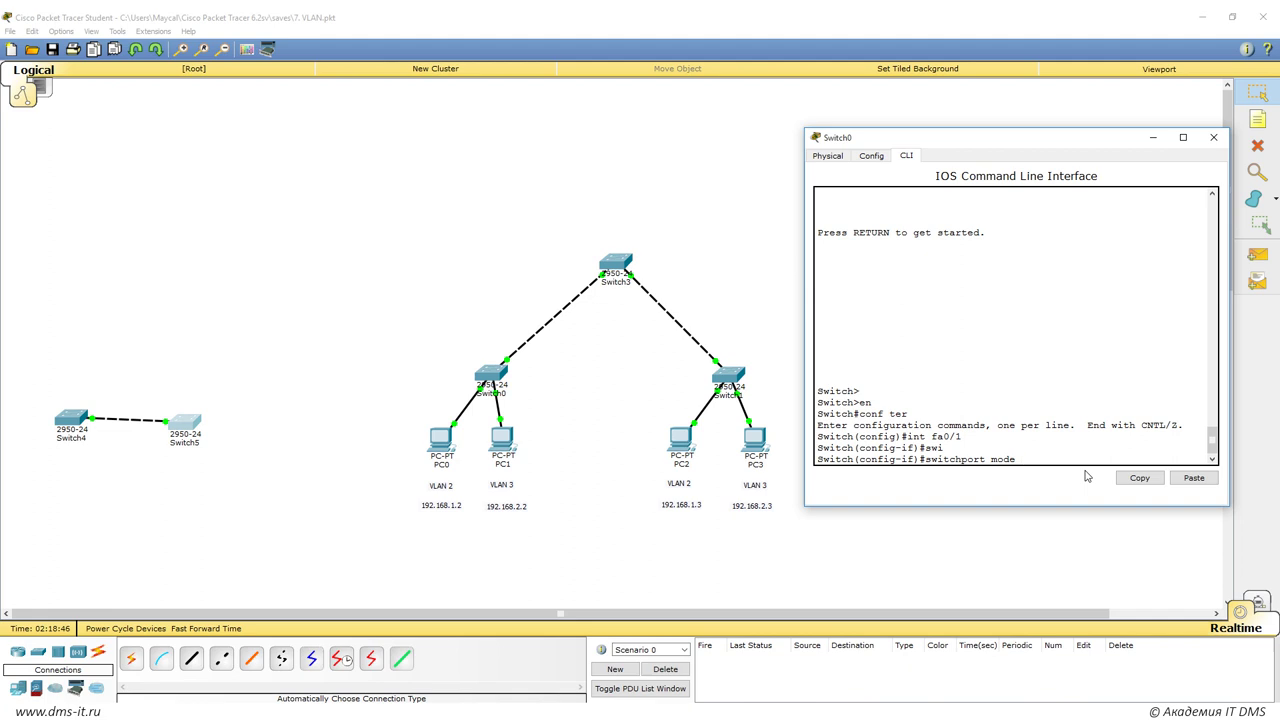
text(?)
drag(1228, 507, 1276, 578)
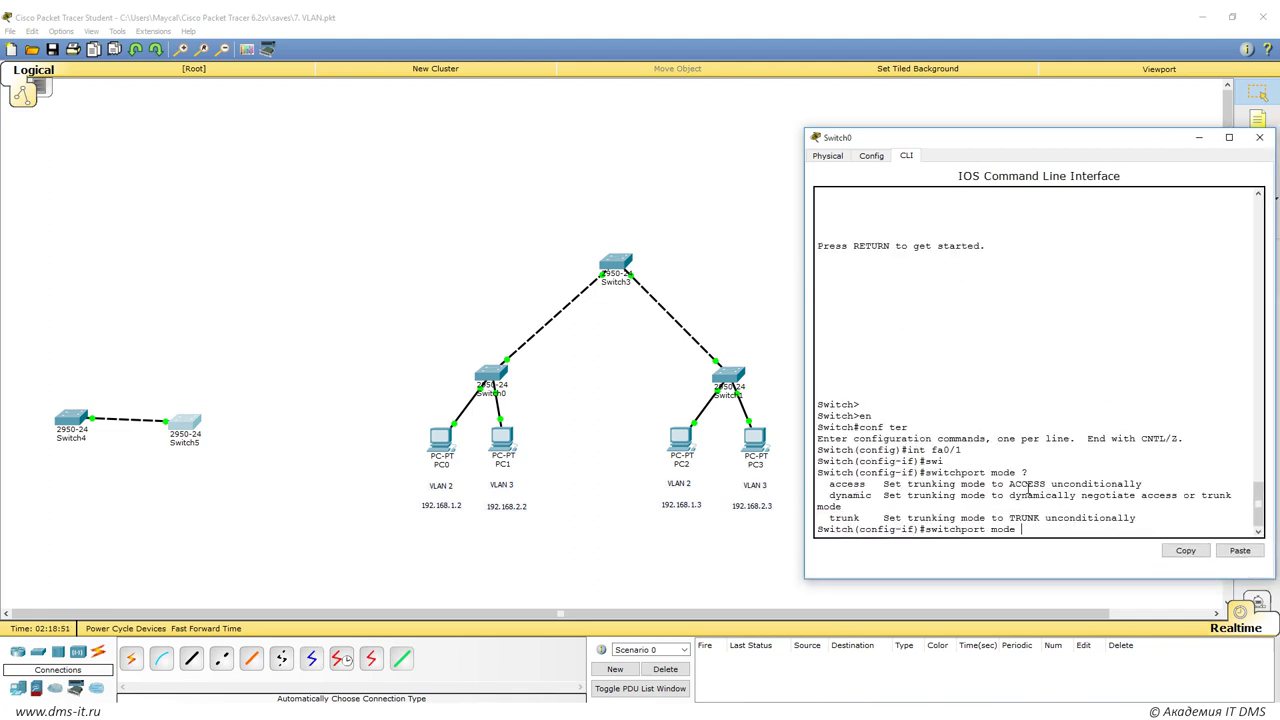
drag(1022, 136, 753, 71)
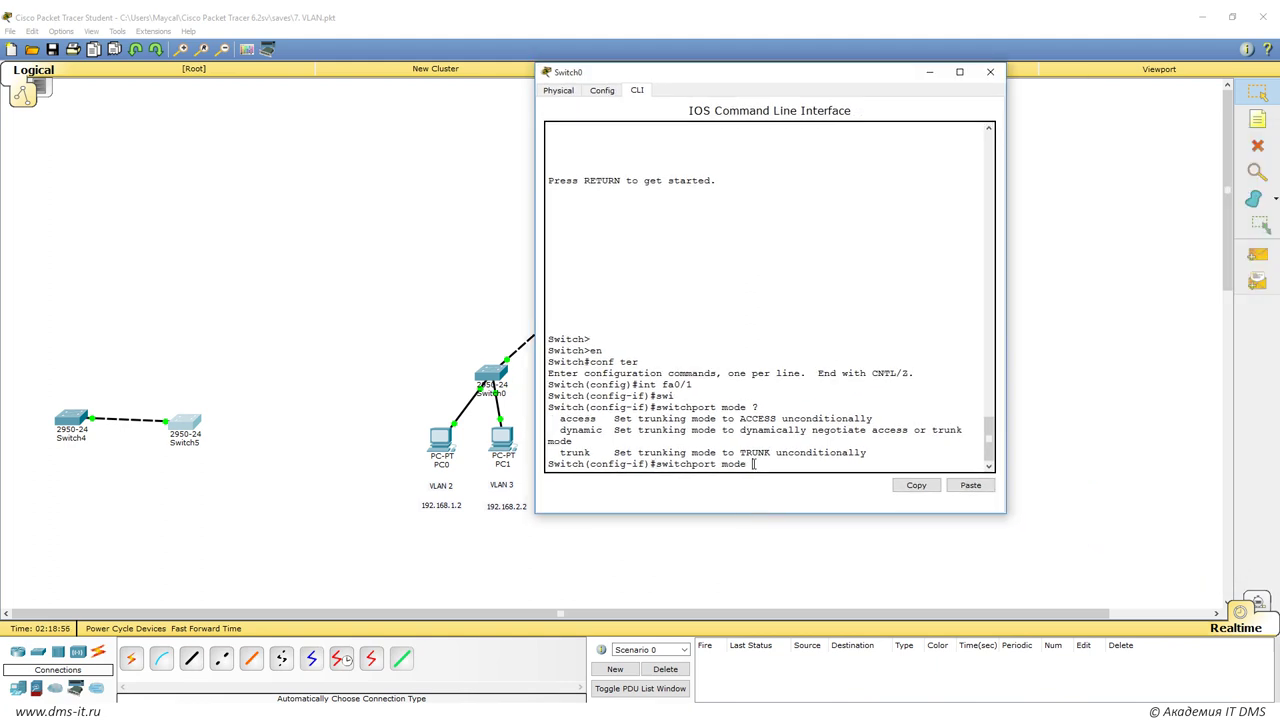
List the options of the switchport mode dynamic command on Switch0 and highlight the auto and desirable entries.
text(n)
key(Tab)
text(?)
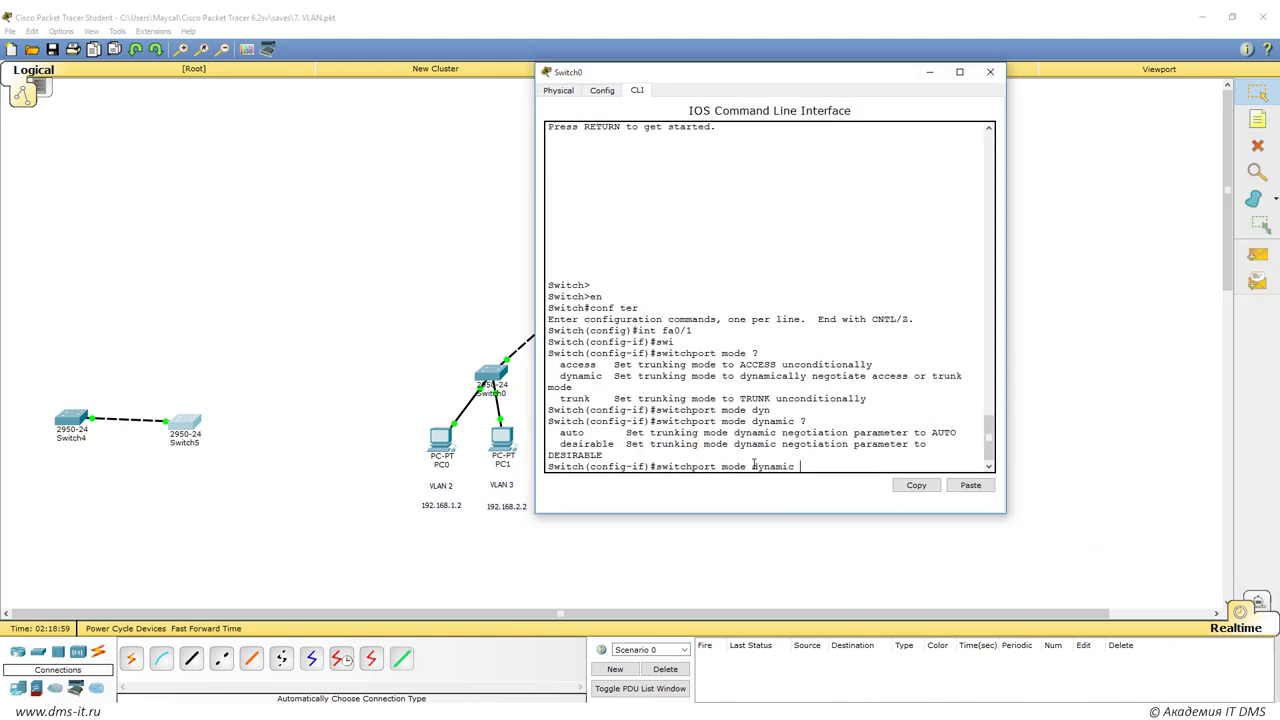
drag(559, 434, 587, 434)
text(auto)
drag(560, 444, 610, 444)
Highlight Dynamic auto, Dynamic desirable and the desirable-to-desirable Trunk result in the DTP document, and return to the Packet Tracer topology.
click(380, 712)
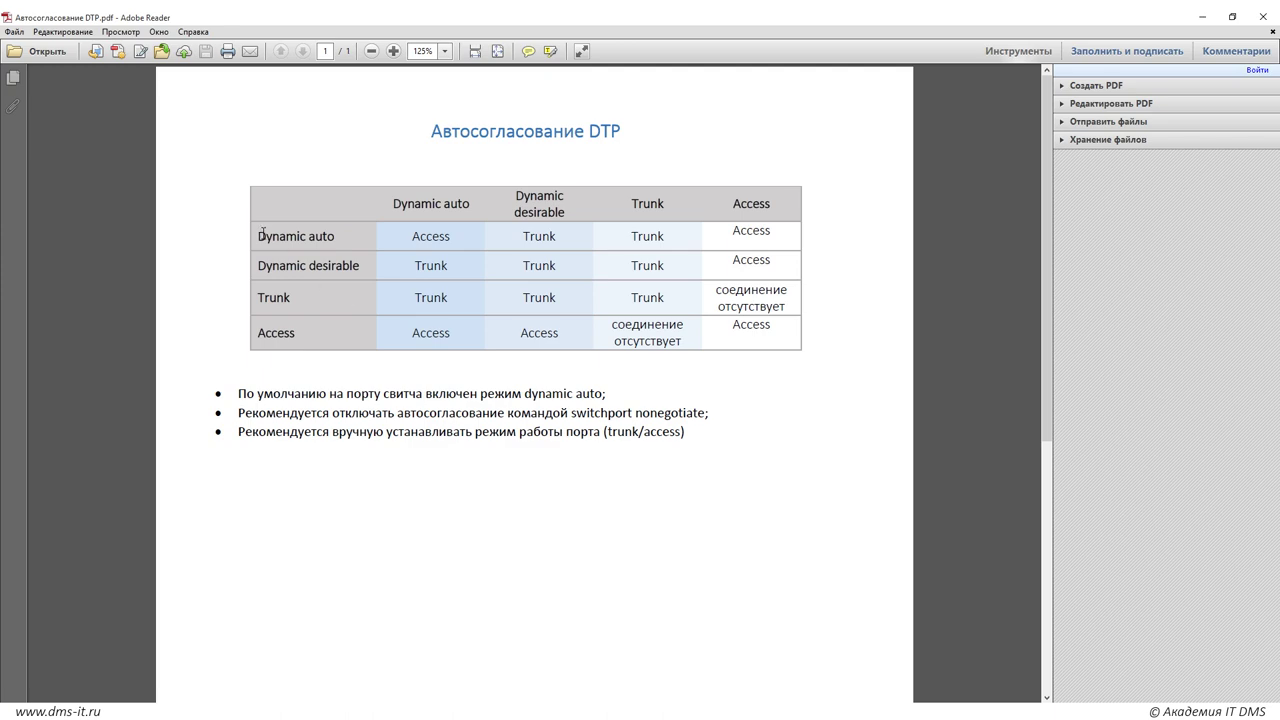
drag(255, 236, 333, 237)
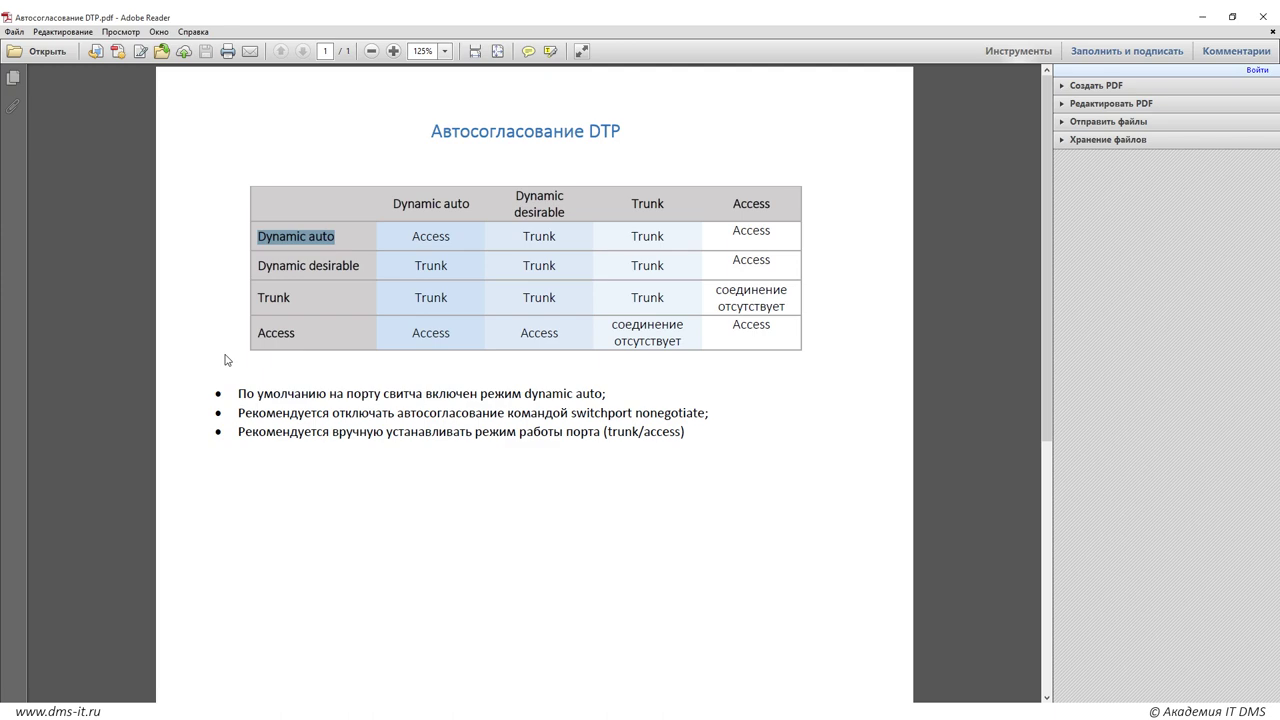
drag(259, 266, 358, 266)
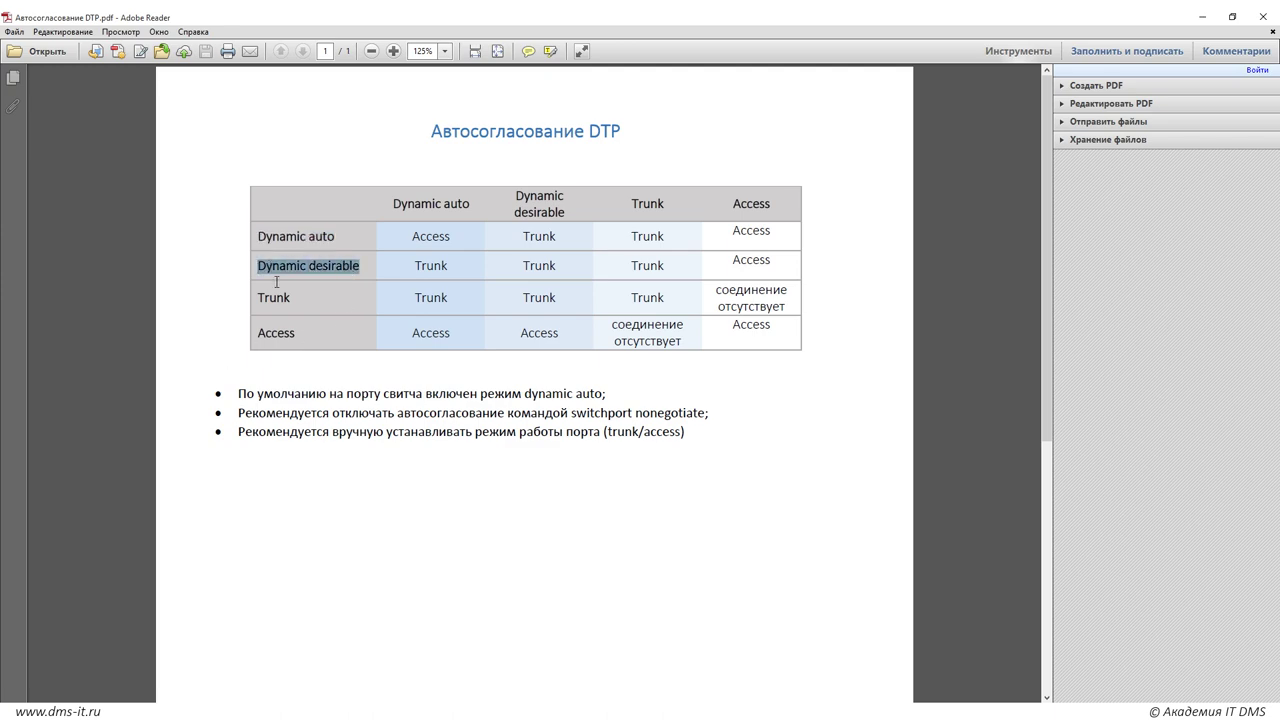
drag(516, 266, 583, 266)
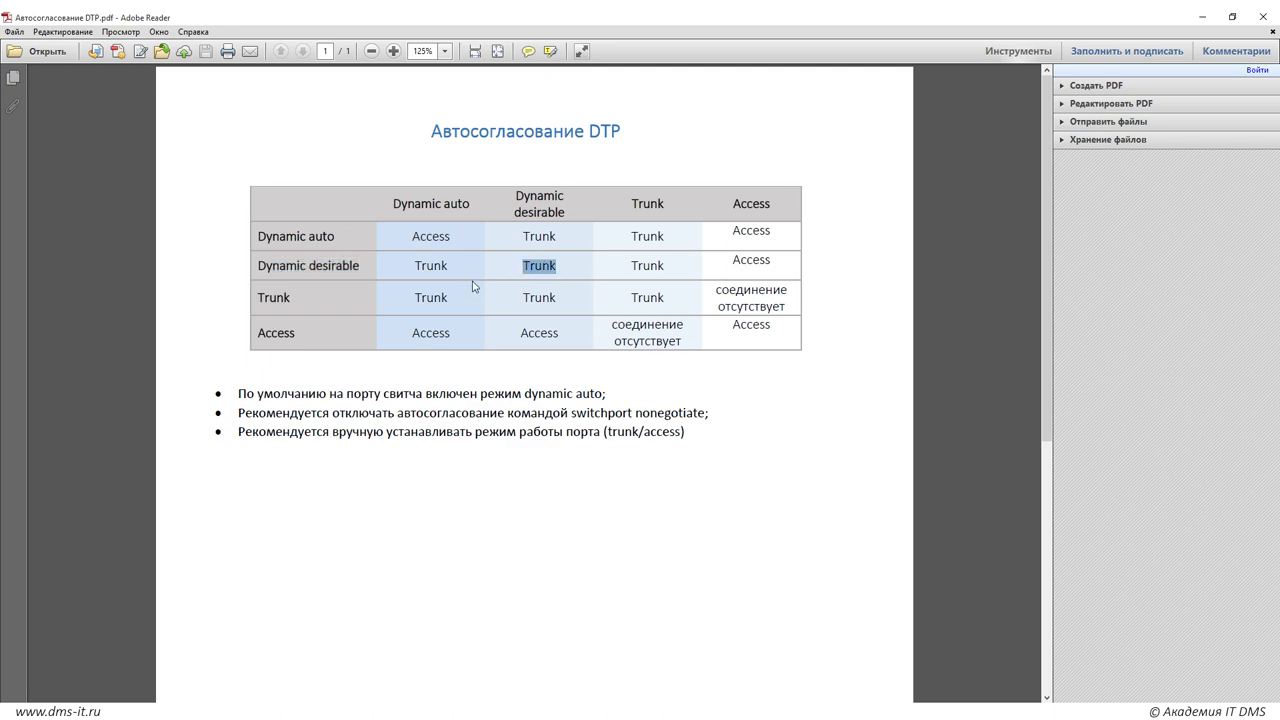
mouse_move(339, 695)
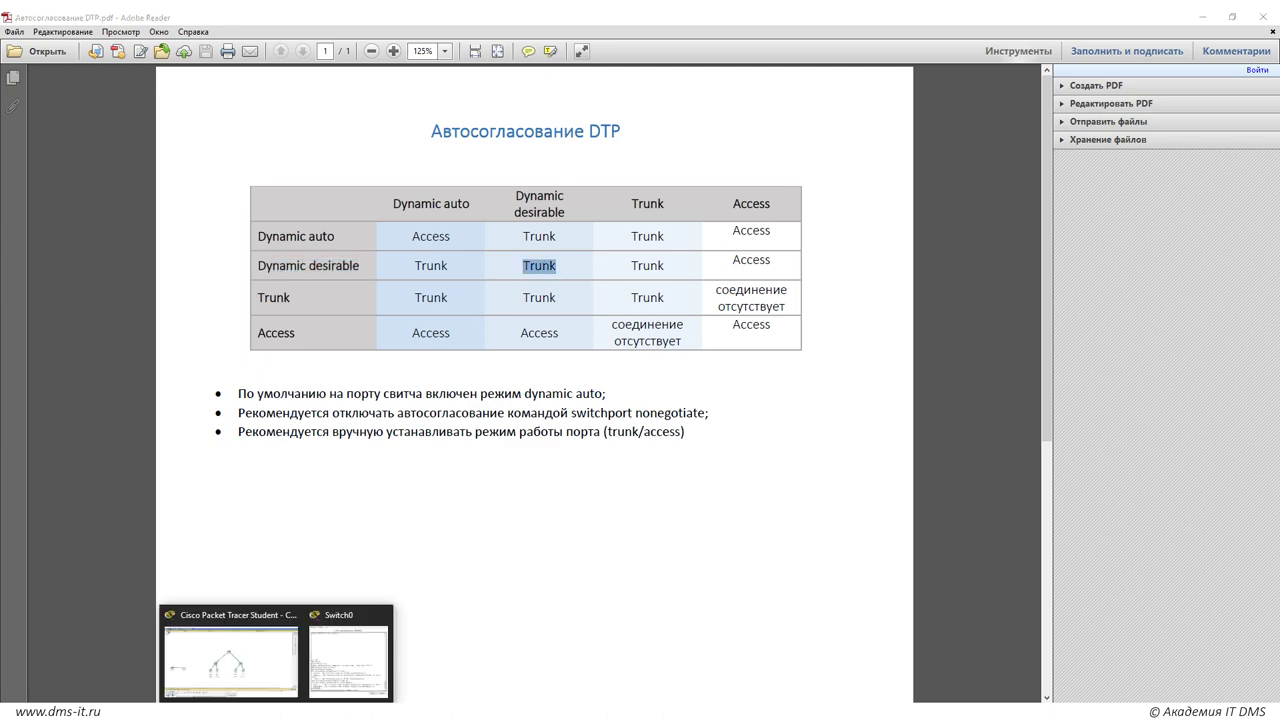
click(227, 660)
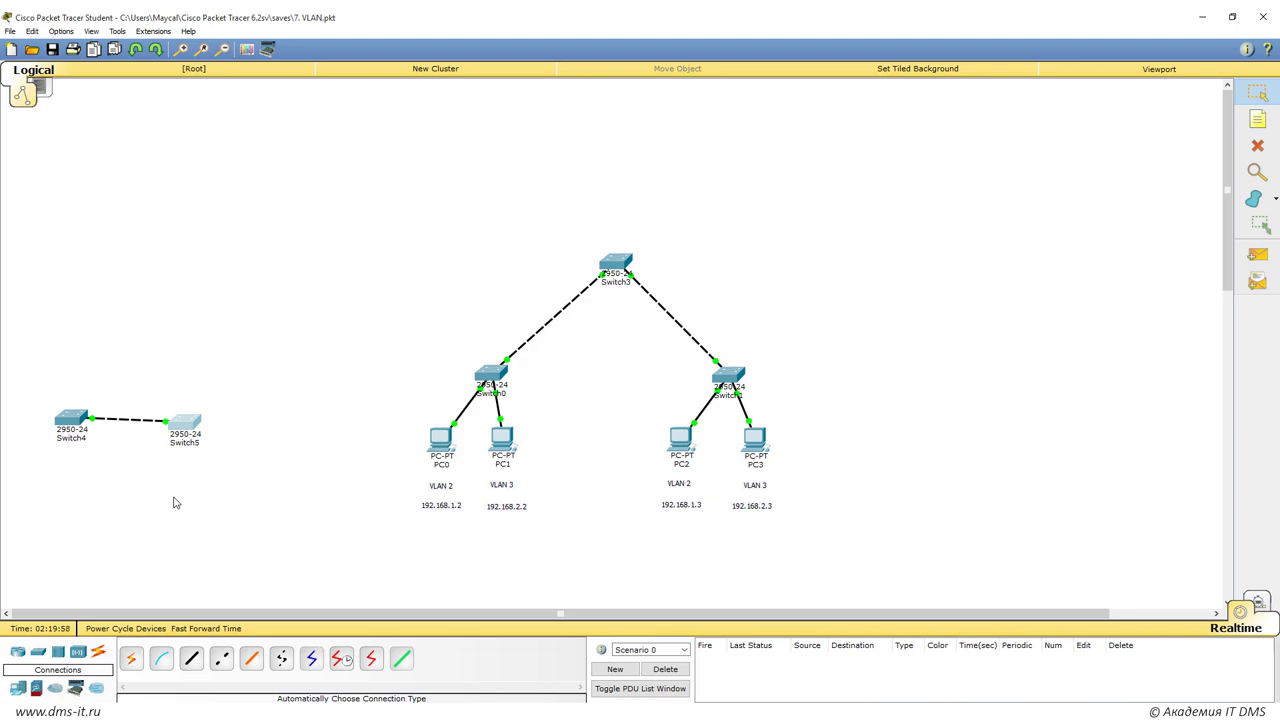
Reopen the DTP document and highlight the Dynamic auto row across to its result in the Dynamic auto column.
mouse_move(276, 715)
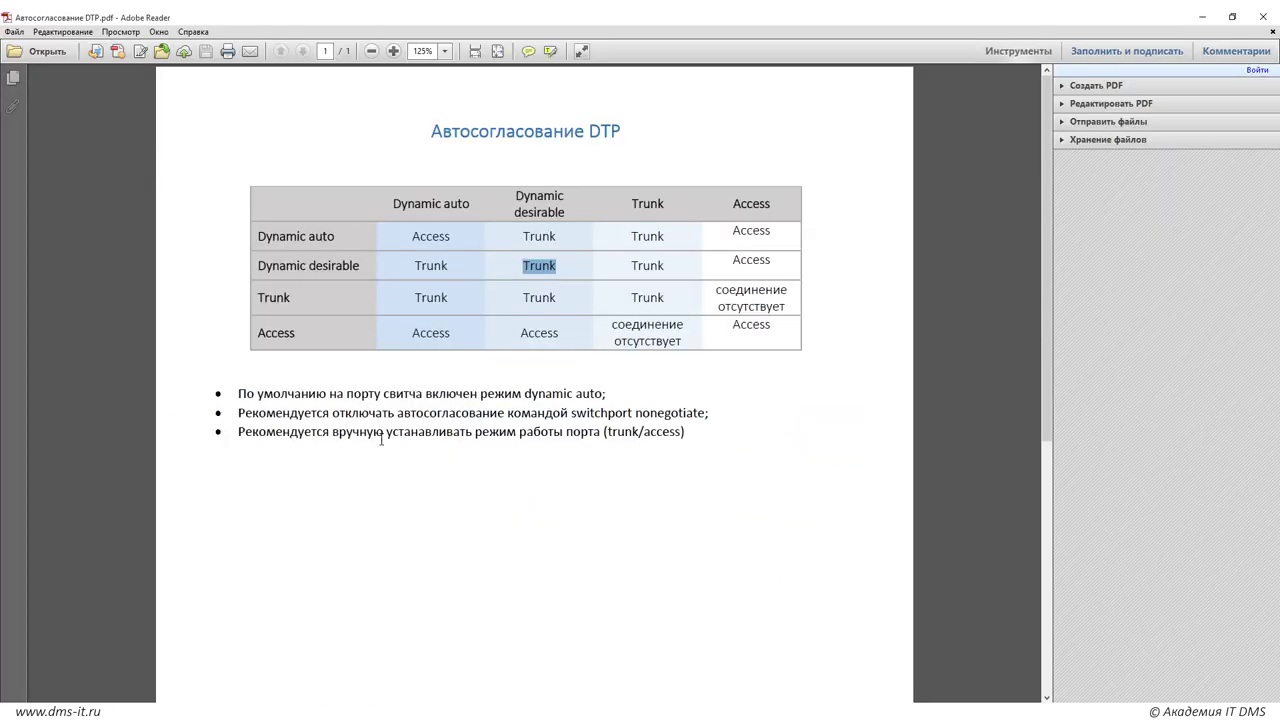
drag(266, 236, 459, 241)
click(356, 250)
click(459, 242)
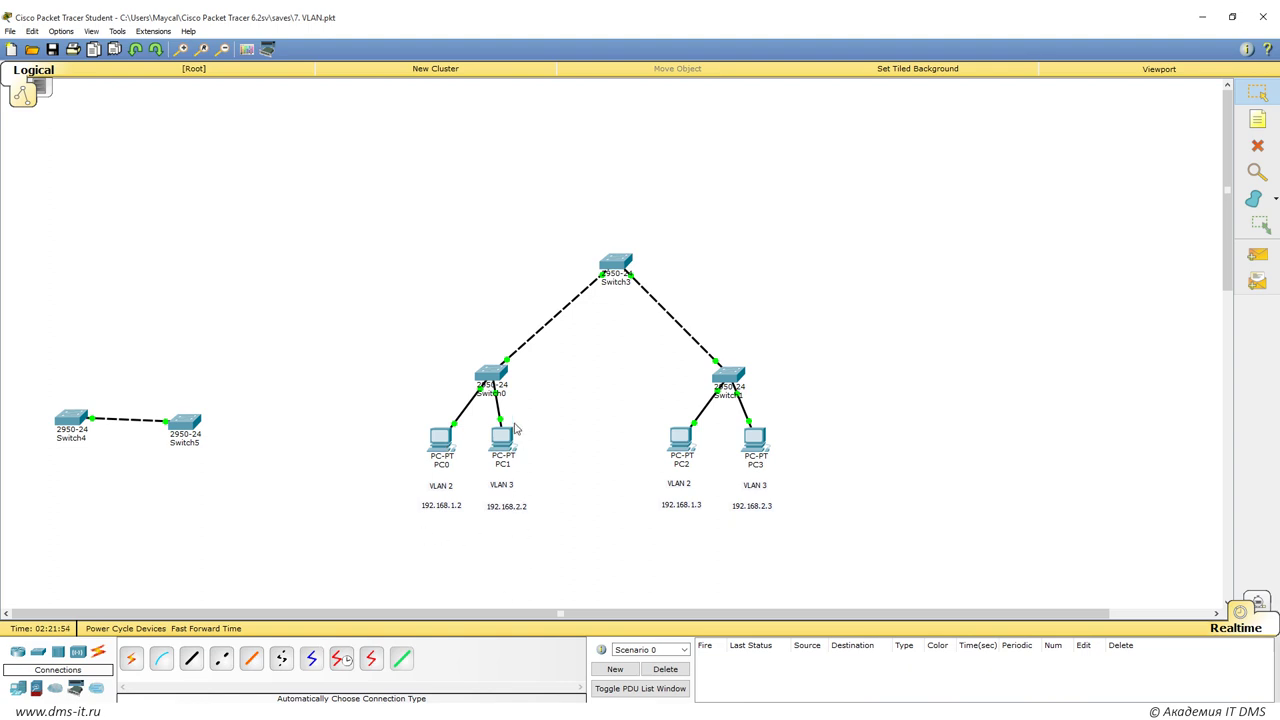
Add a laptop beside PC1 in the topology and connect it to Switch0 with an automatically chosen cable.
click(18, 688)
drag(131, 658, 568, 440)
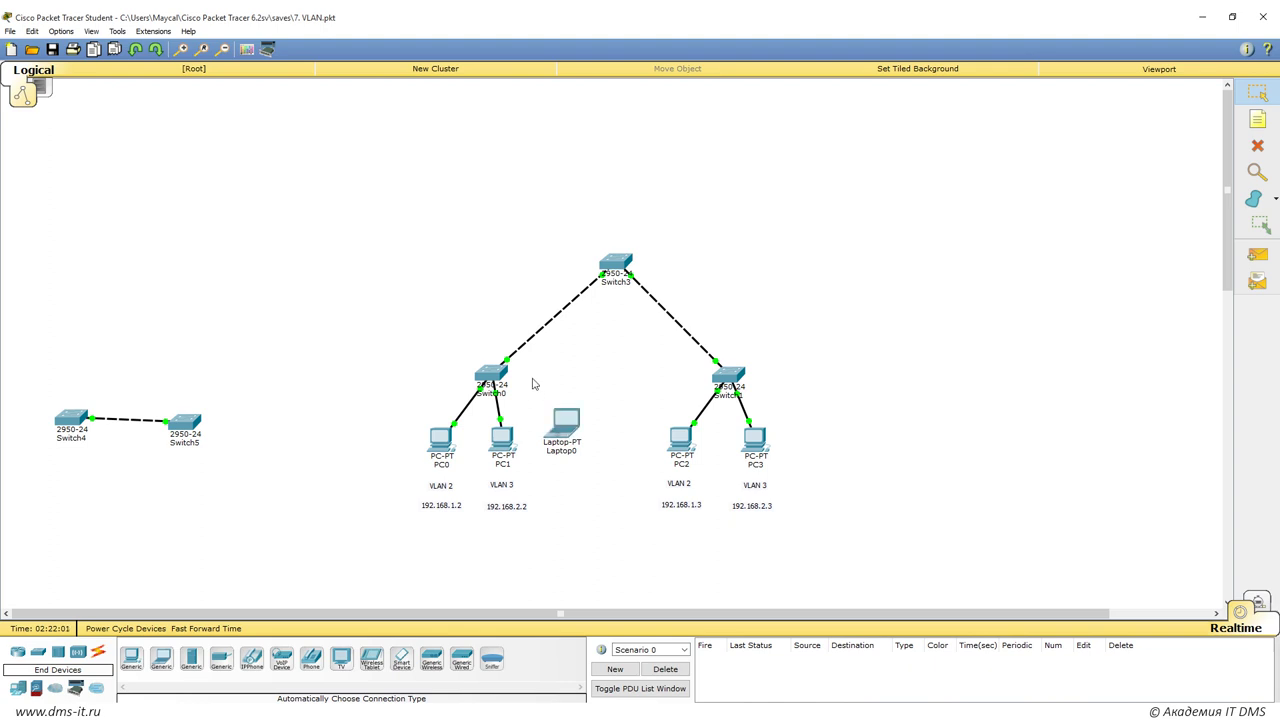
click(97, 651)
click(131, 660)
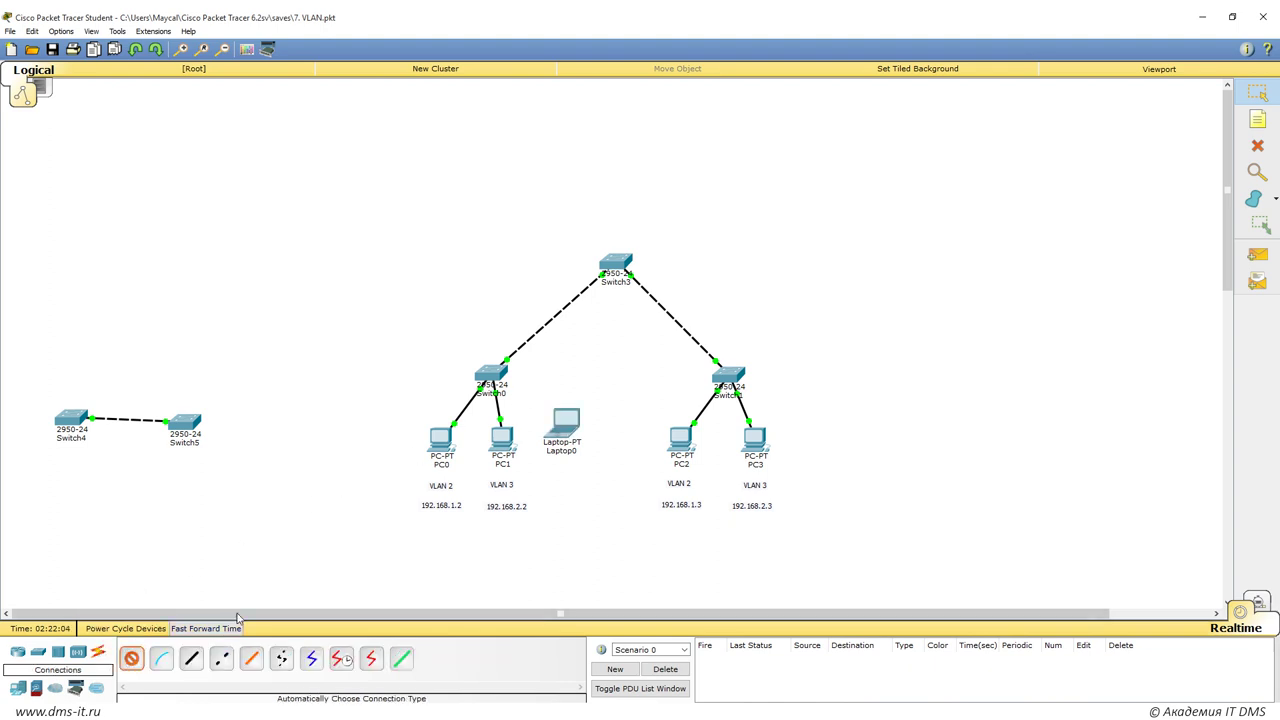
click(555, 436)
click(498, 376)
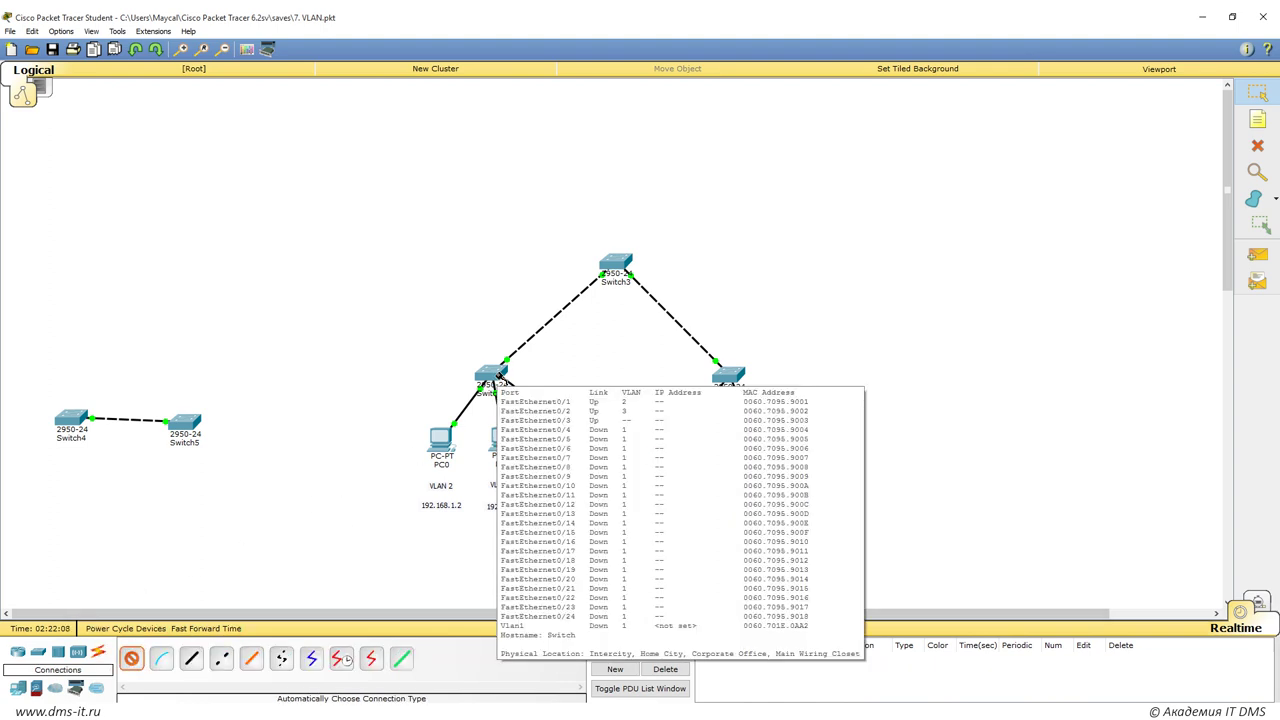
Reposition the laptop beside PC1 and check its port details.
drag(565, 421, 580, 419)
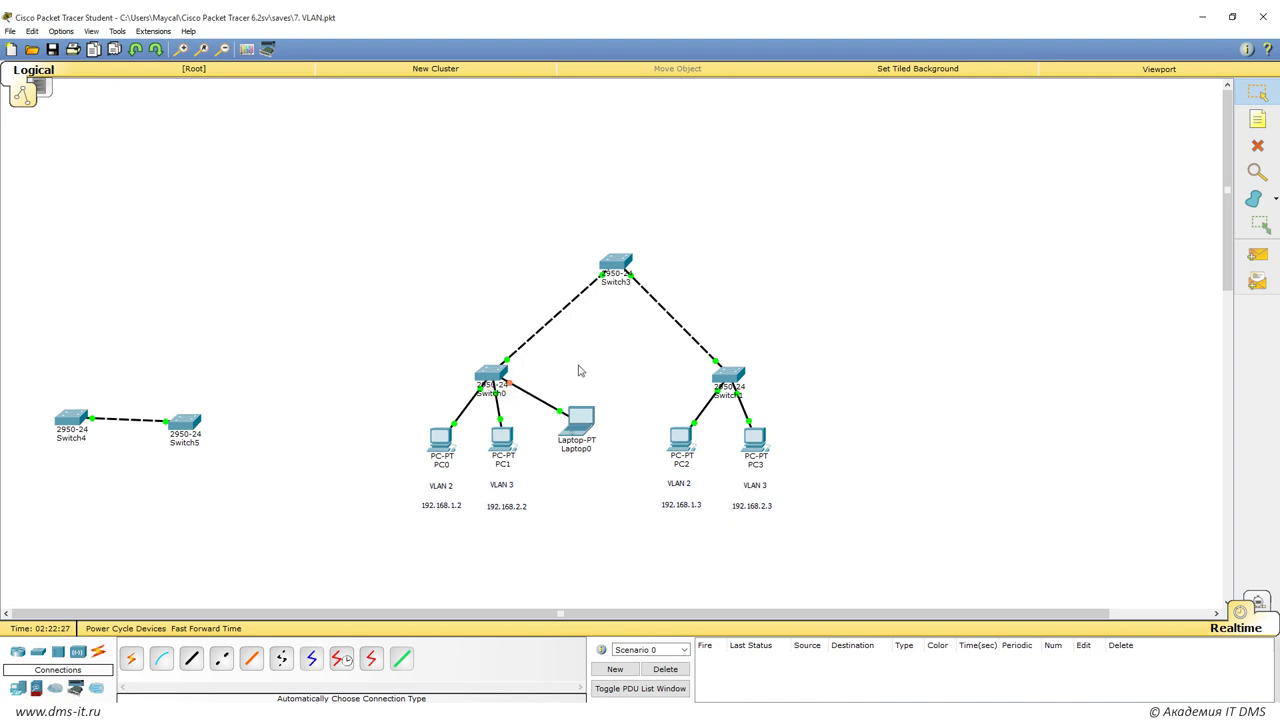
mouse_move(582, 428)
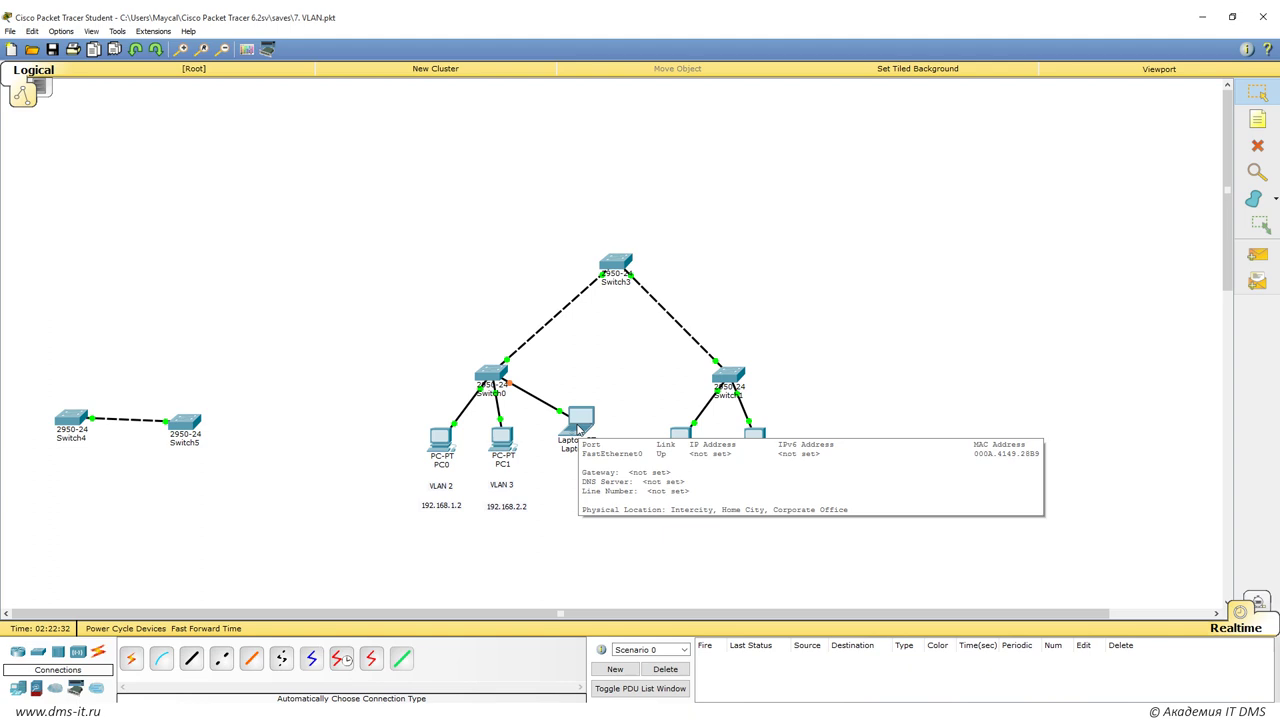
drag(578, 430, 585, 447)
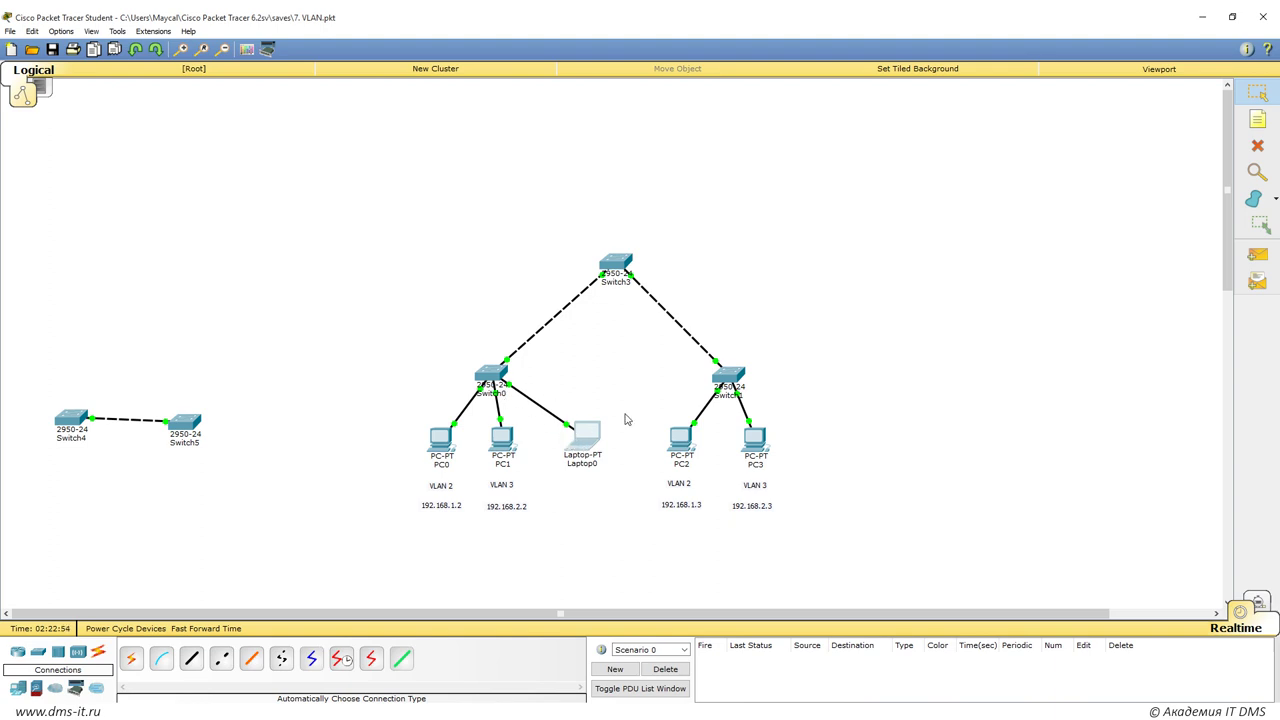
drag(587, 449, 572, 458)
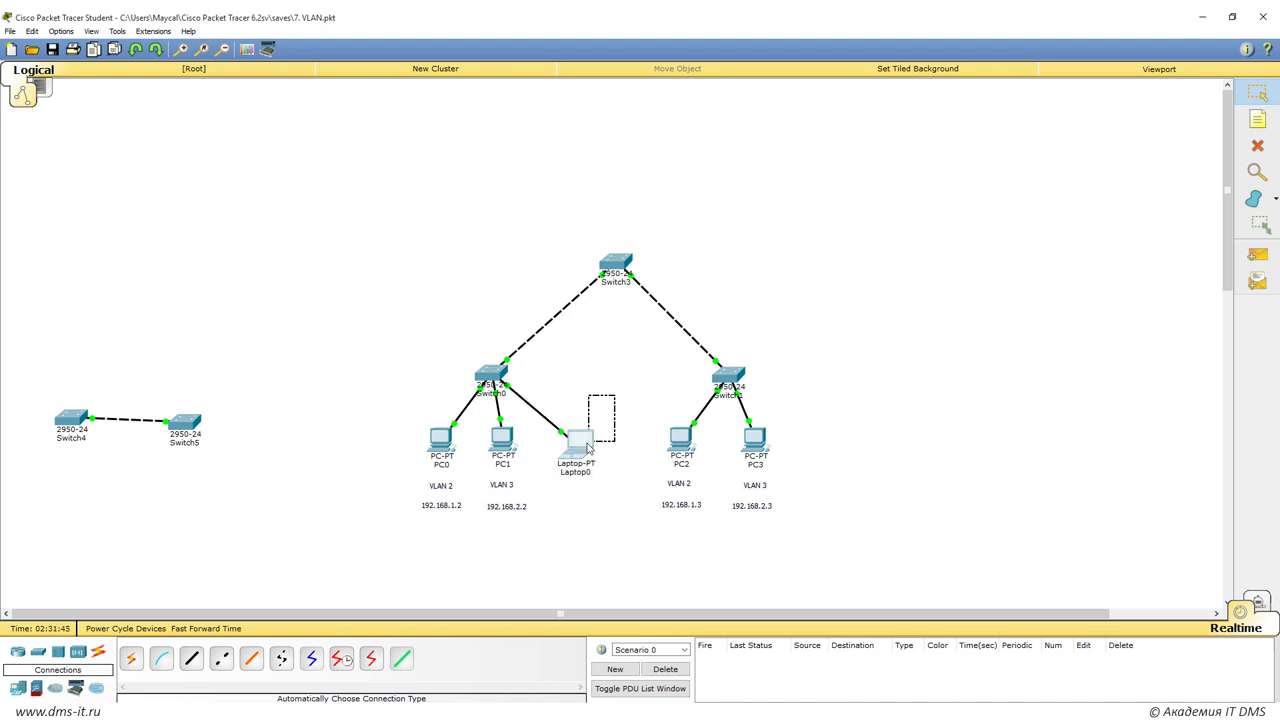
Delete the laptop connected to Switch0, and the separate Switch4 and Switch5 pair with its link.
drag(570, 440, 579, 440)
key(Delete)
click(587, 374)
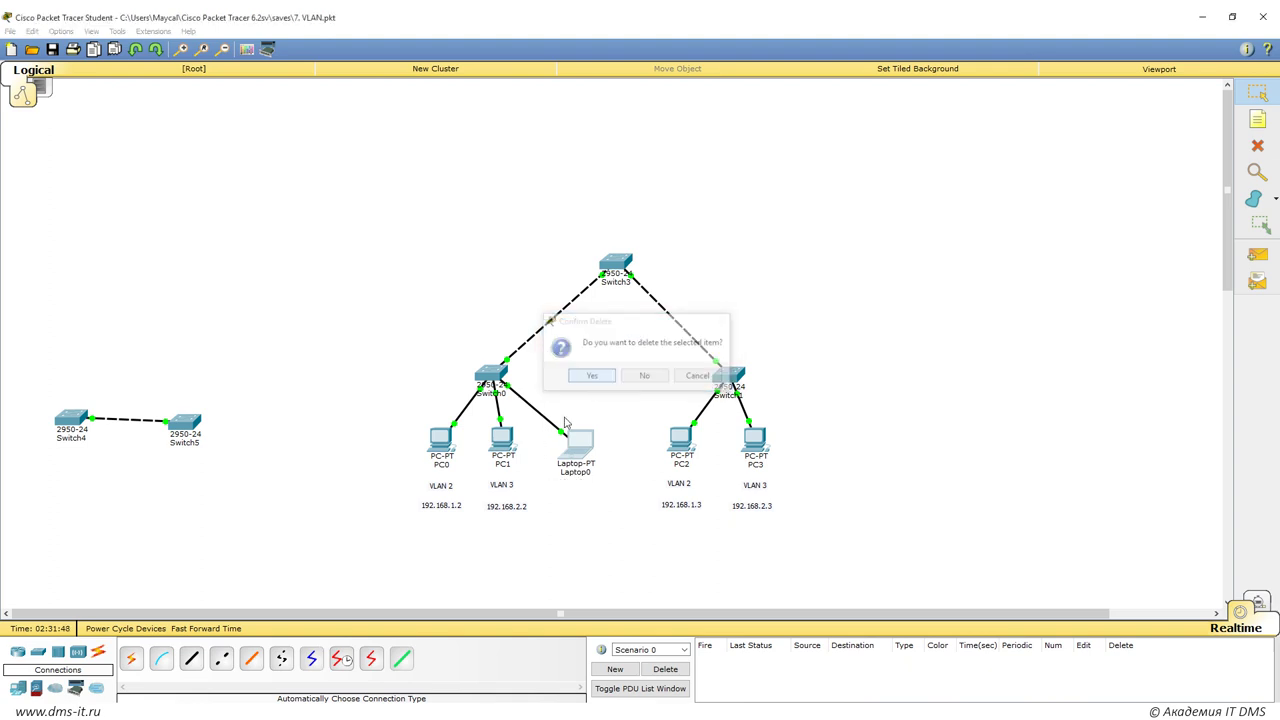
click(1258, 92)
drag(50, 355, 250, 470)
key(Delete)
click(592, 376)
Open Switch0's command line and enter configuration mode for interface fa0/1.
click(491, 379)
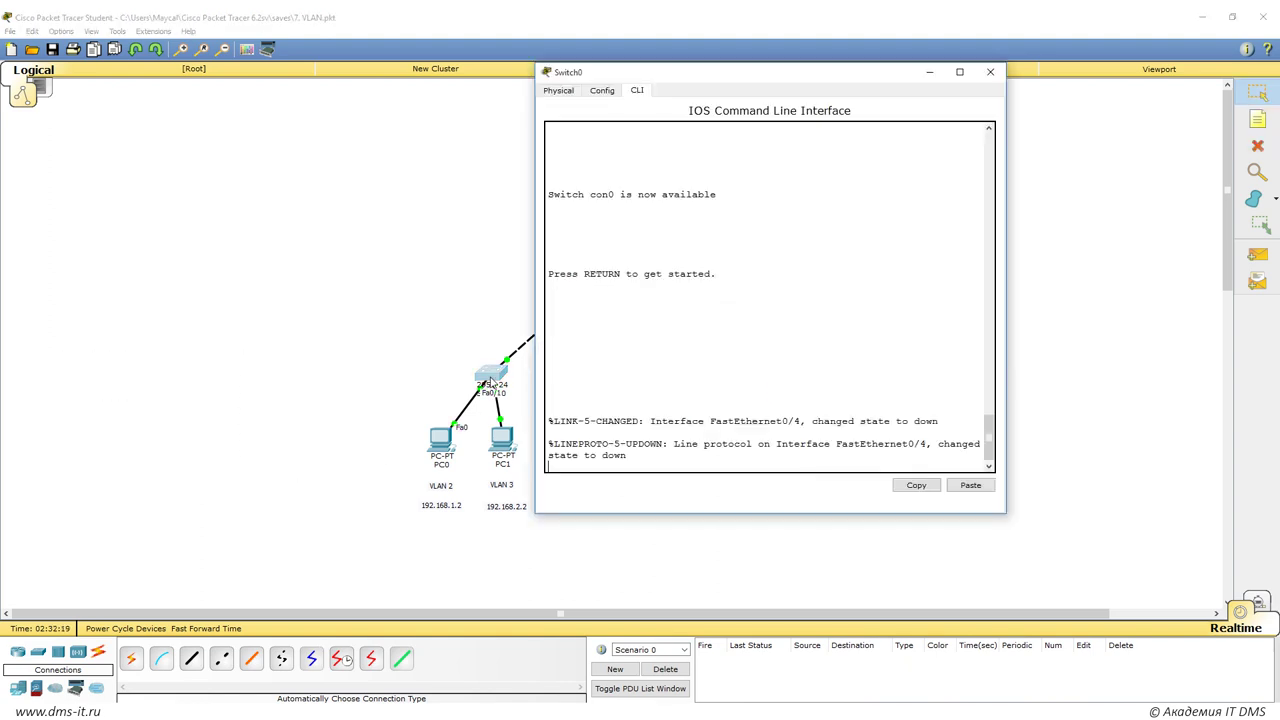
key(Return)
key(Return)
text(en)
key(Return)
text(conf ter)
key(Return)
text(int fa0/1)
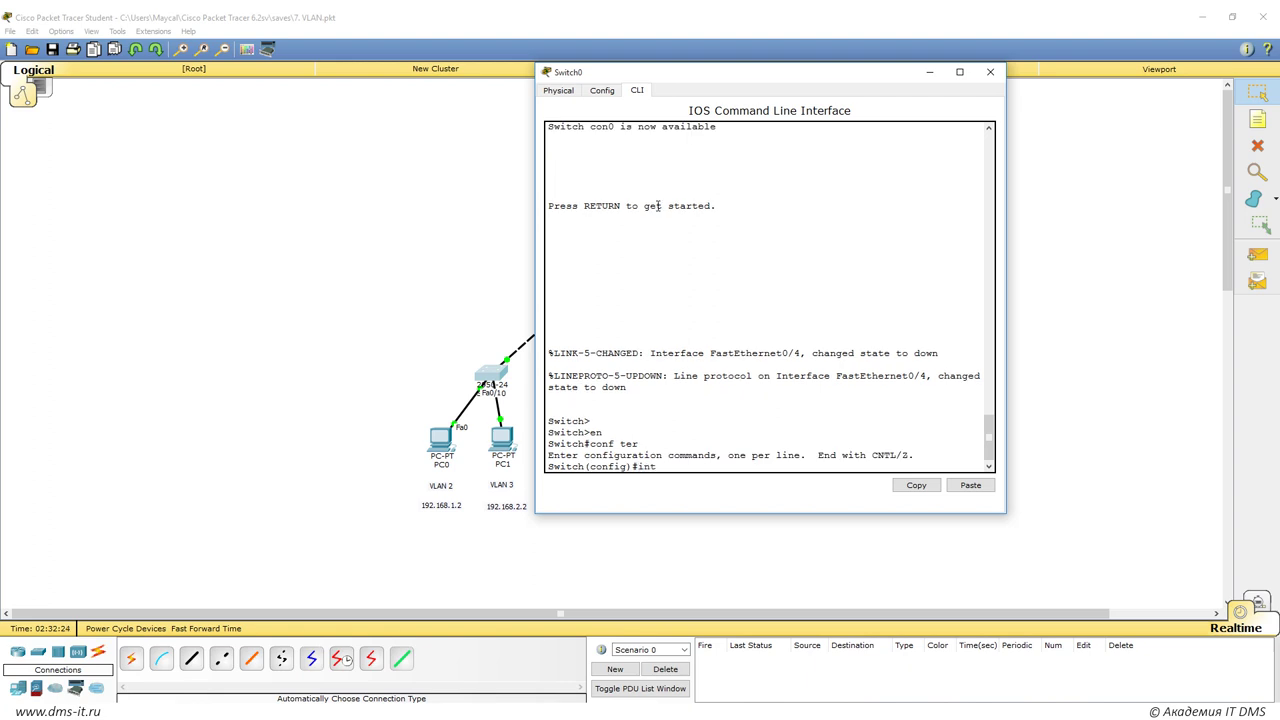
key(Return)
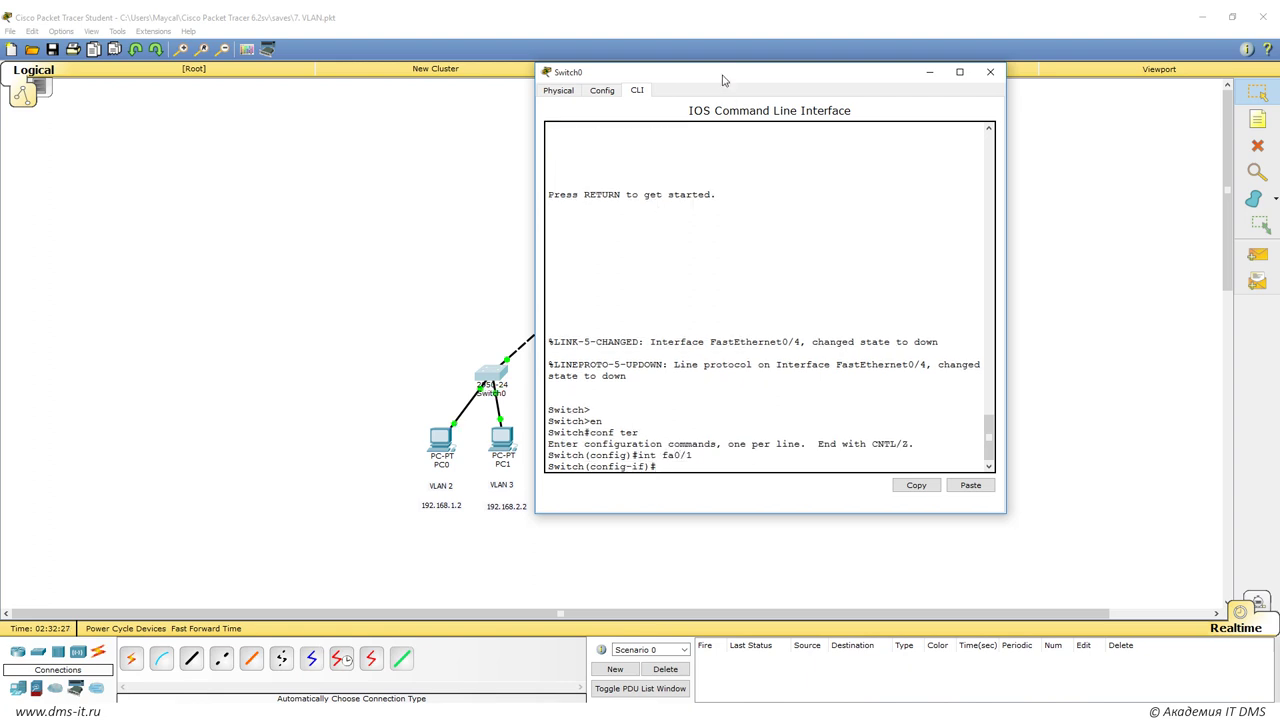
Disable DTP negotiation on Switch0's fa0/1 with switchport nonegotiate and close the switch window.
drag(721, 79, 915, 119)
text(swi)
key(Tab)
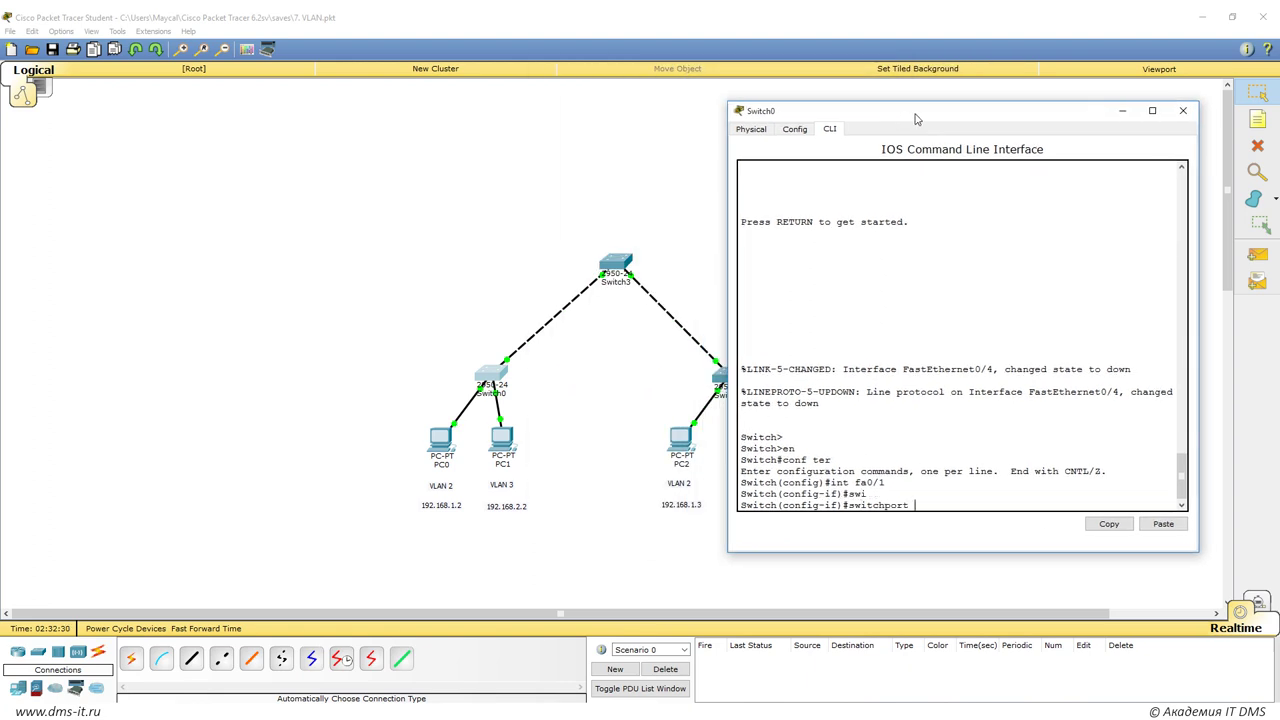
text(non)
key(Tab)
key(Return)
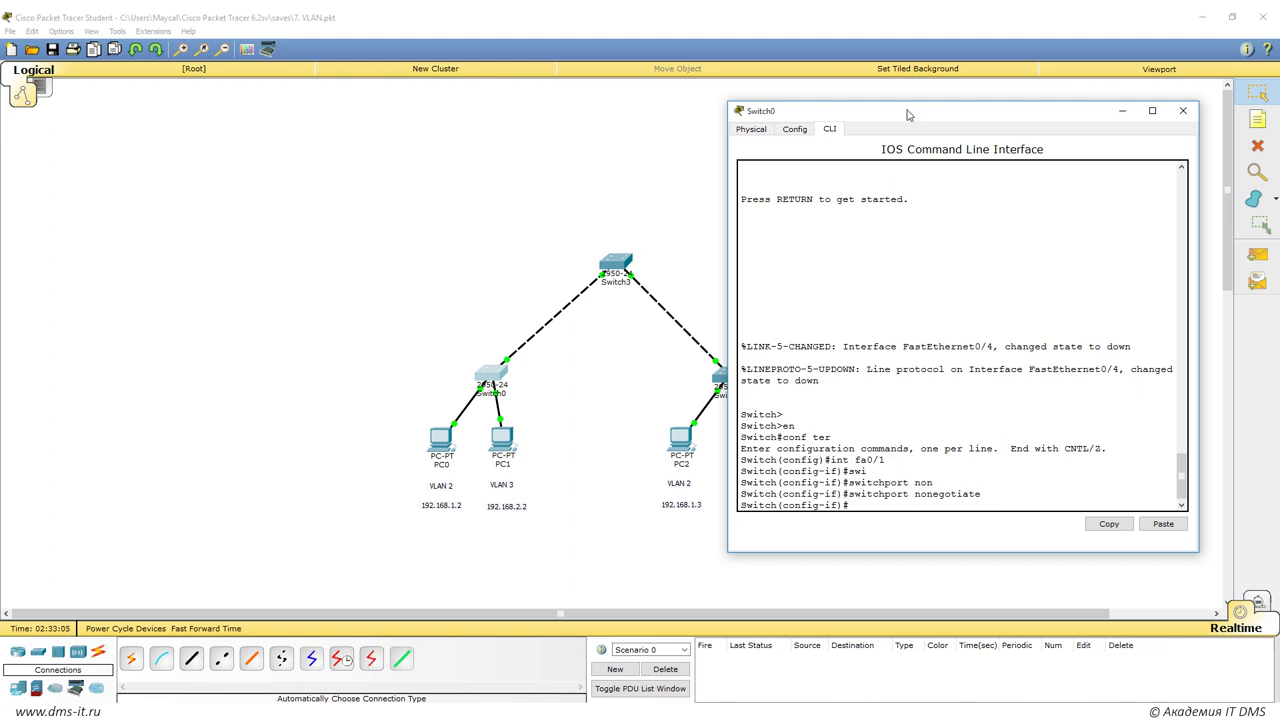
click(1183, 111)
Switch to Simulation mode and filter the event list to show only DTP events.
click(1257, 601)
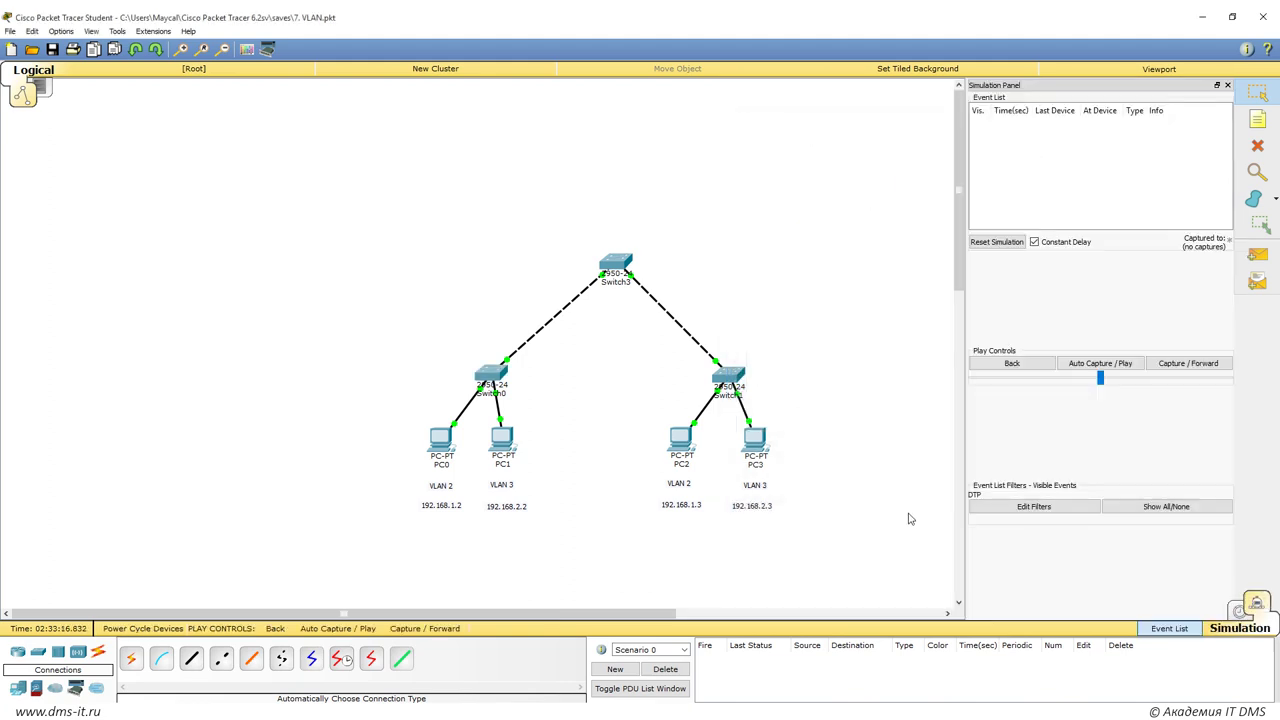
click(1131, 506)
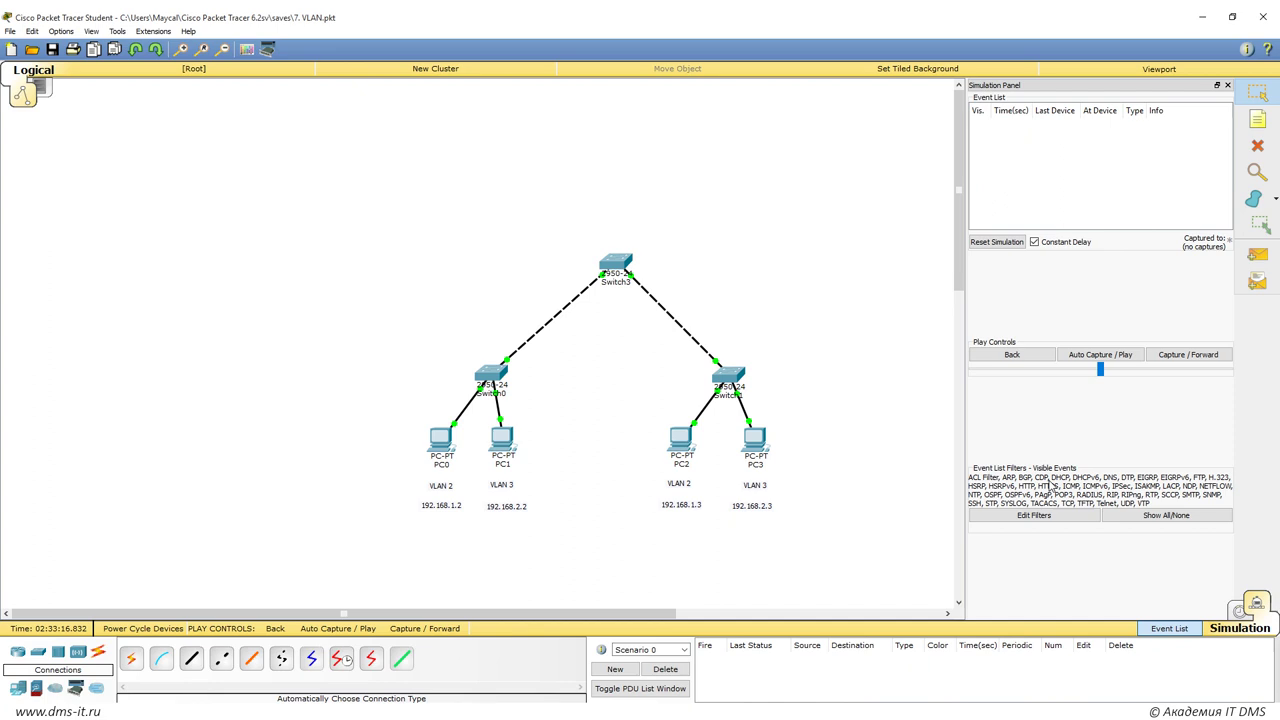
click(1148, 516)
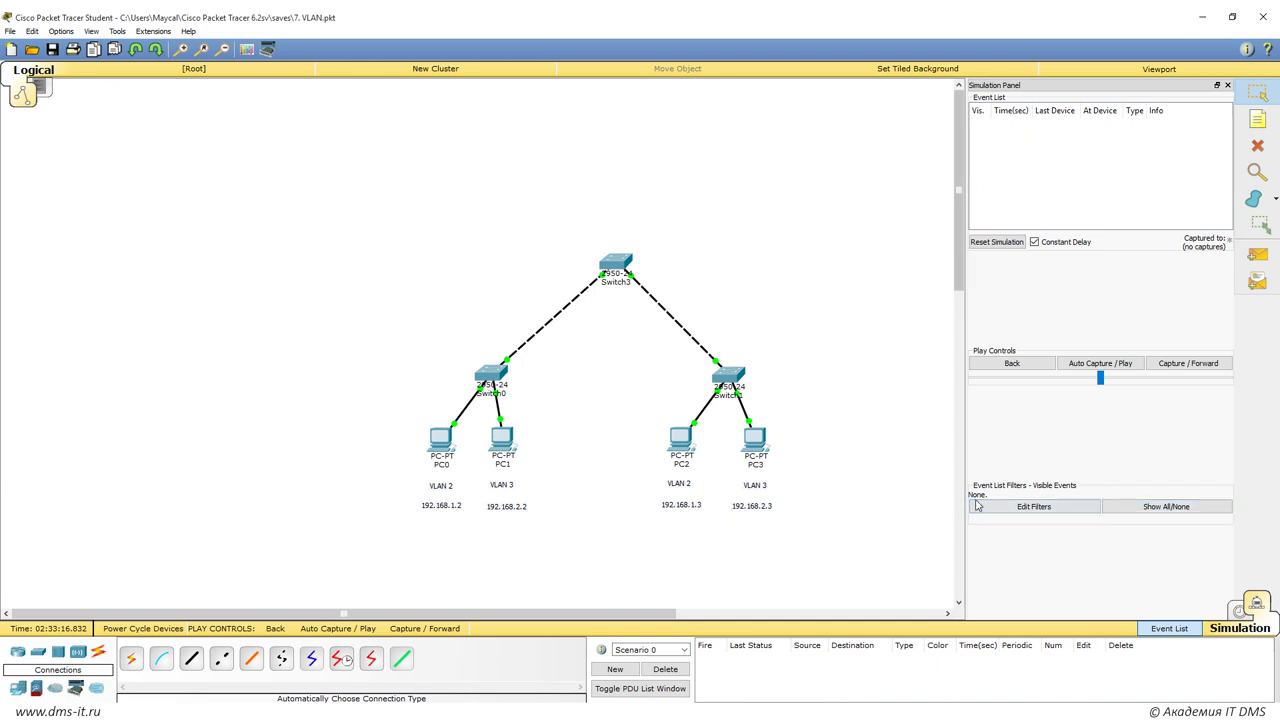
click(1042, 506)
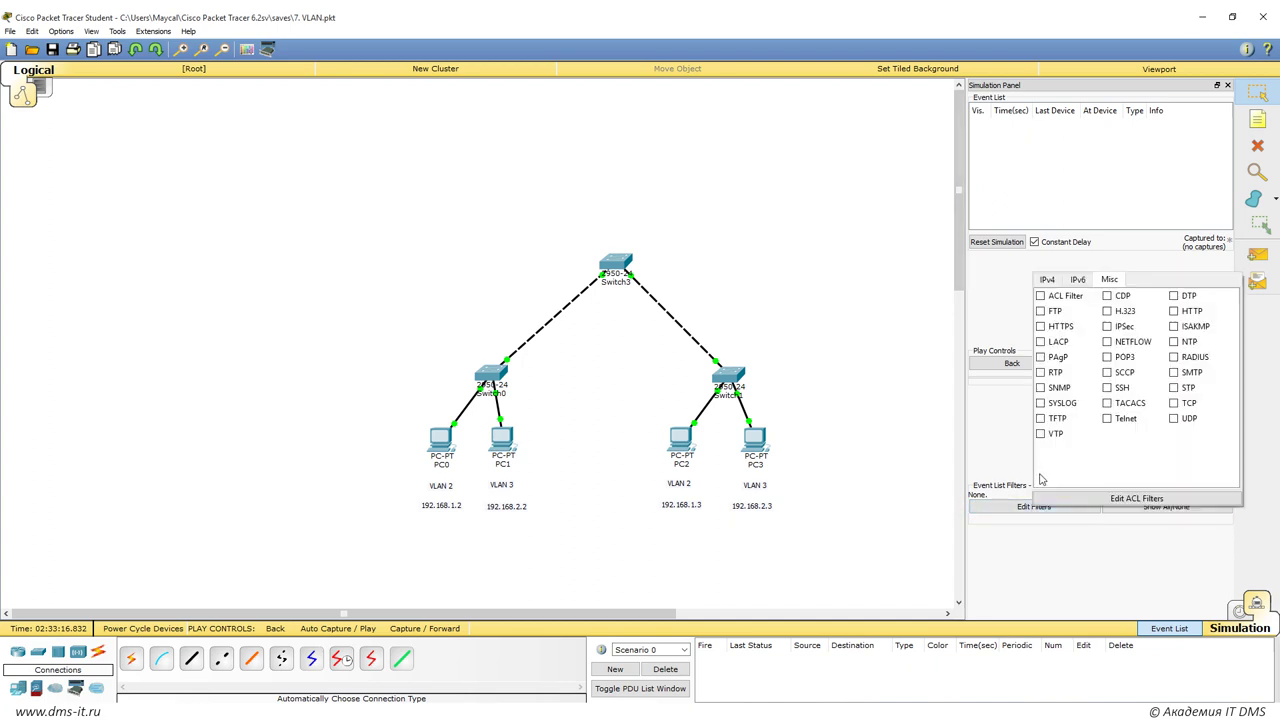
click(1175, 298)
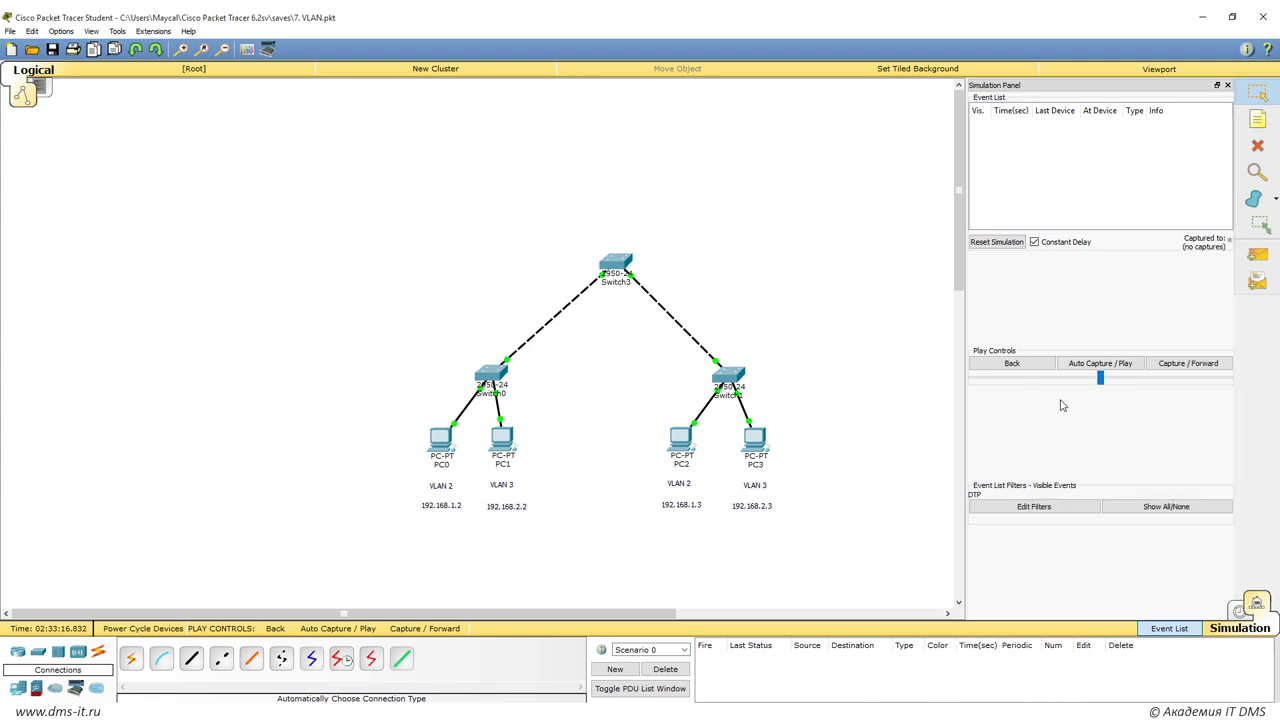
Advance the simulation event by event to trace DTP packets between the switches and PCs, and return to Realtime mode.
click(1170, 370)
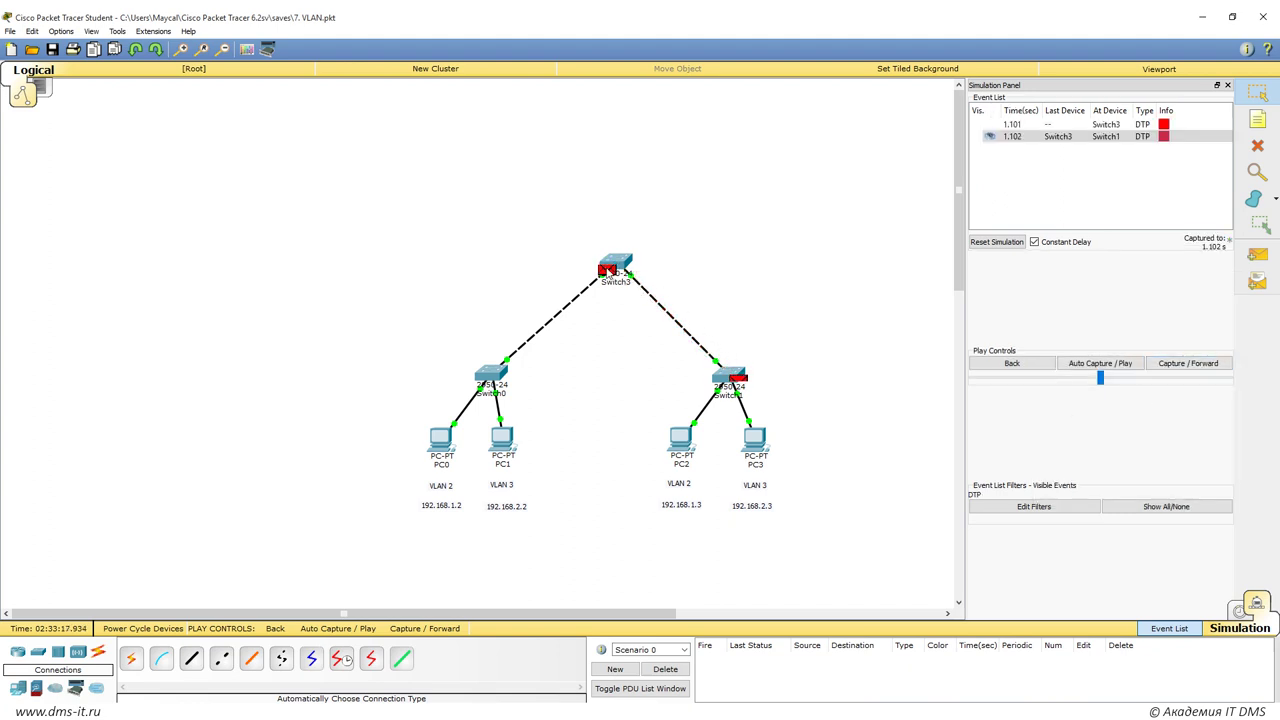
click(1164, 368)
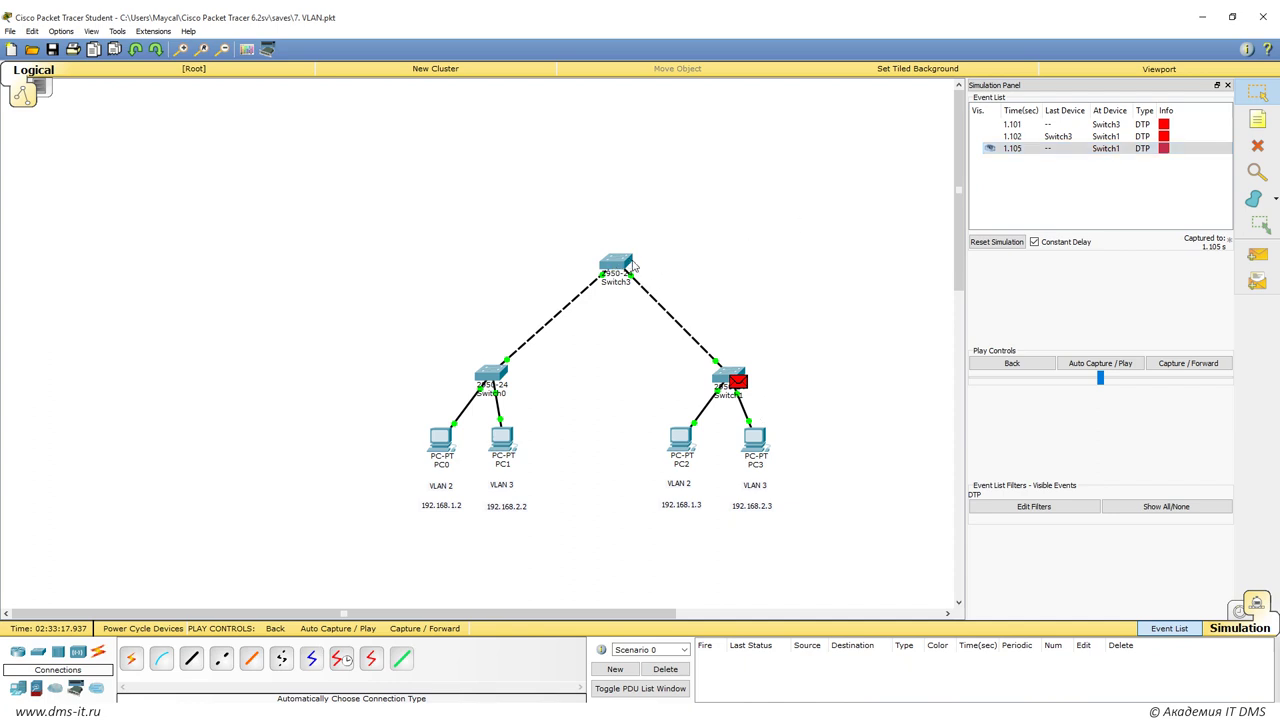
mouse_move(731, 374)
click(1160, 364)
click(1160, 364)
click(1160, 364)
click(1160, 364)
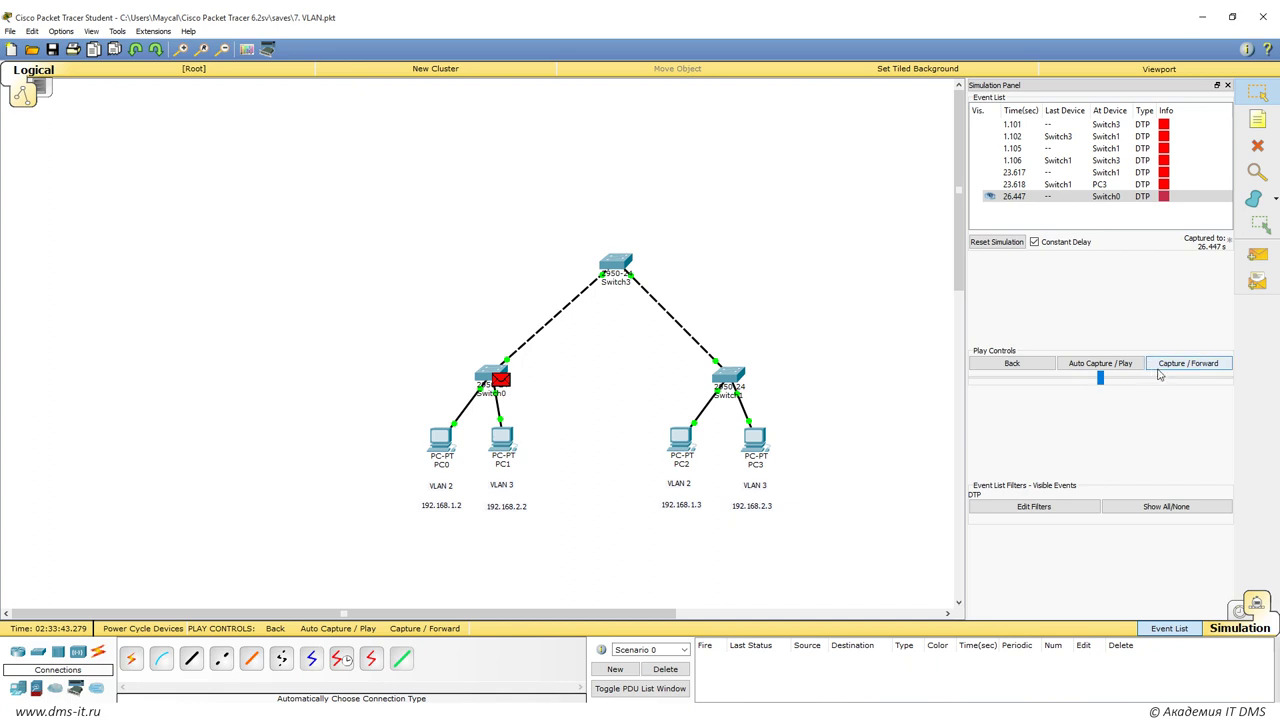
click(1189, 365)
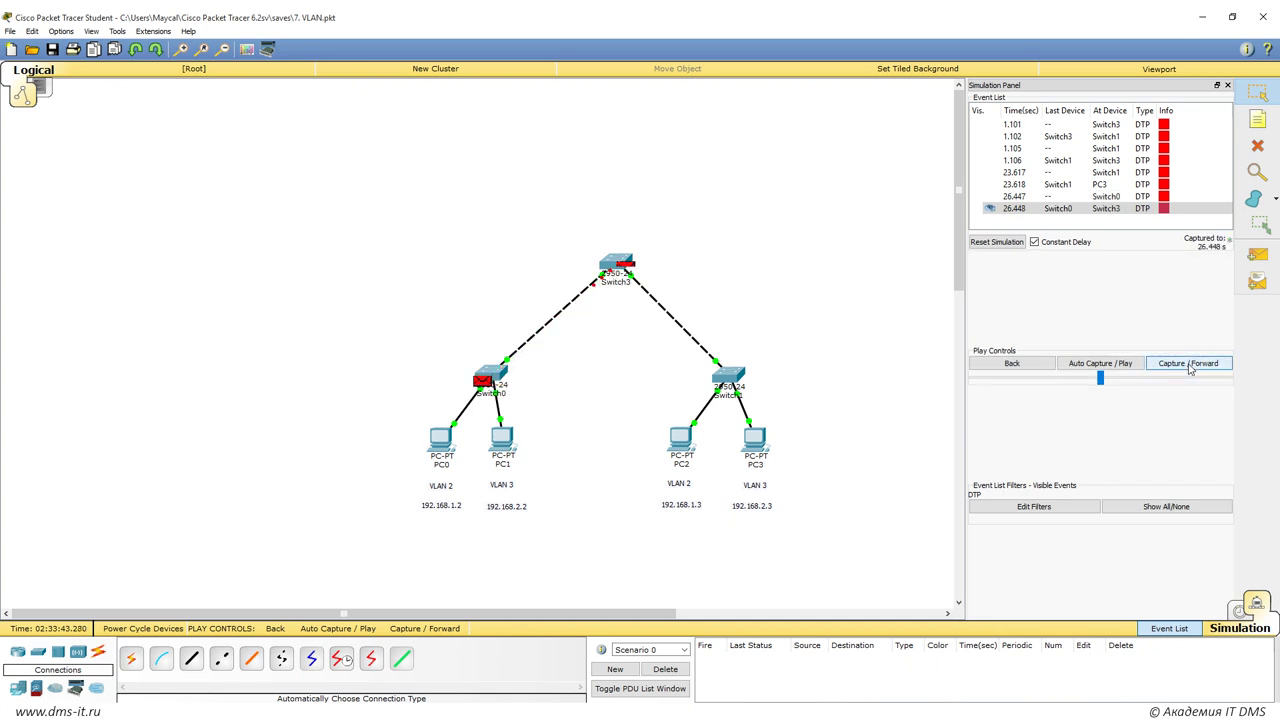
click(1189, 365)
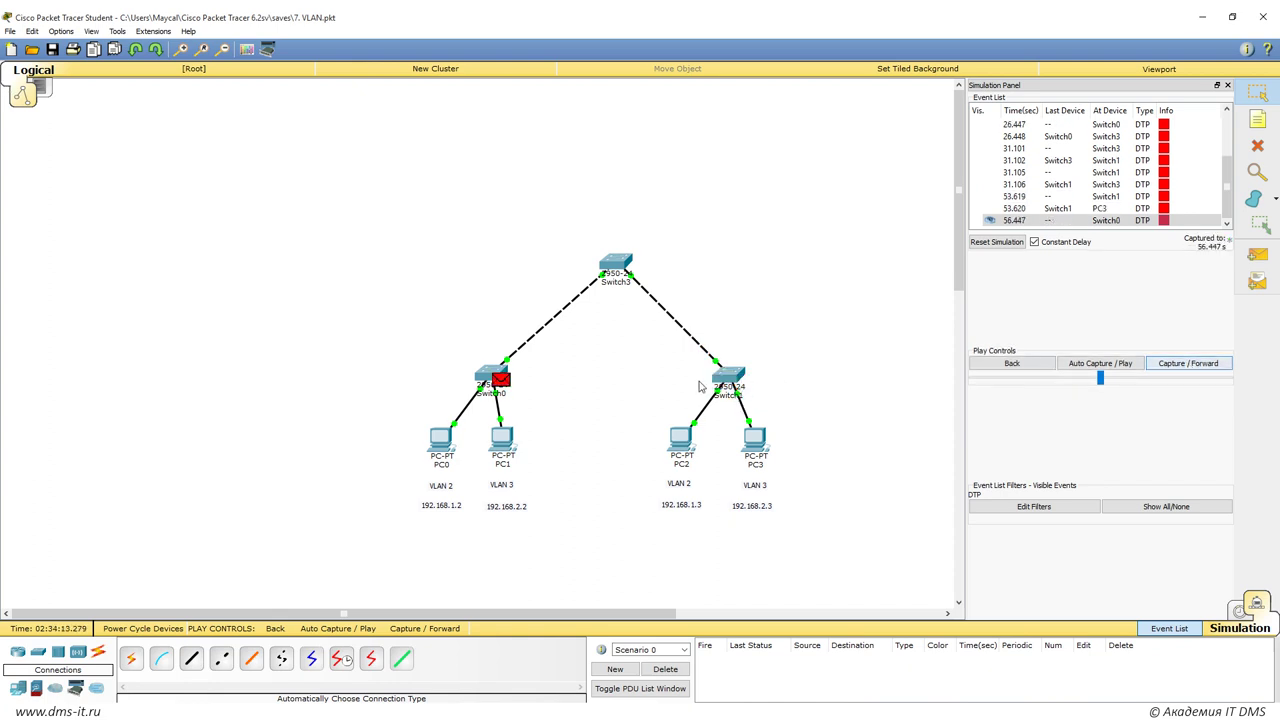
click(1165, 368)
click(1165, 368)
click(1165, 368)
key(shift+r)
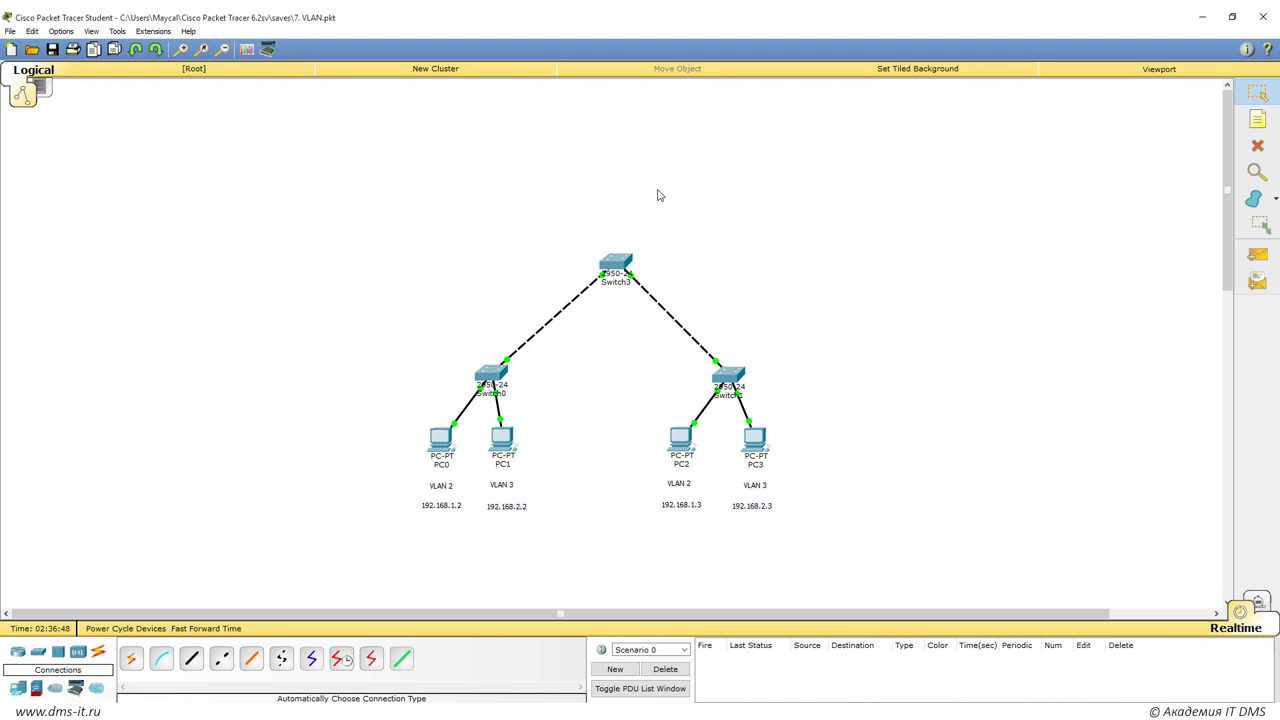
Capture a DTP event in Simulation mode, examine PC3's inbound PDU details, and return to Realtime mode.
click(1257, 601)
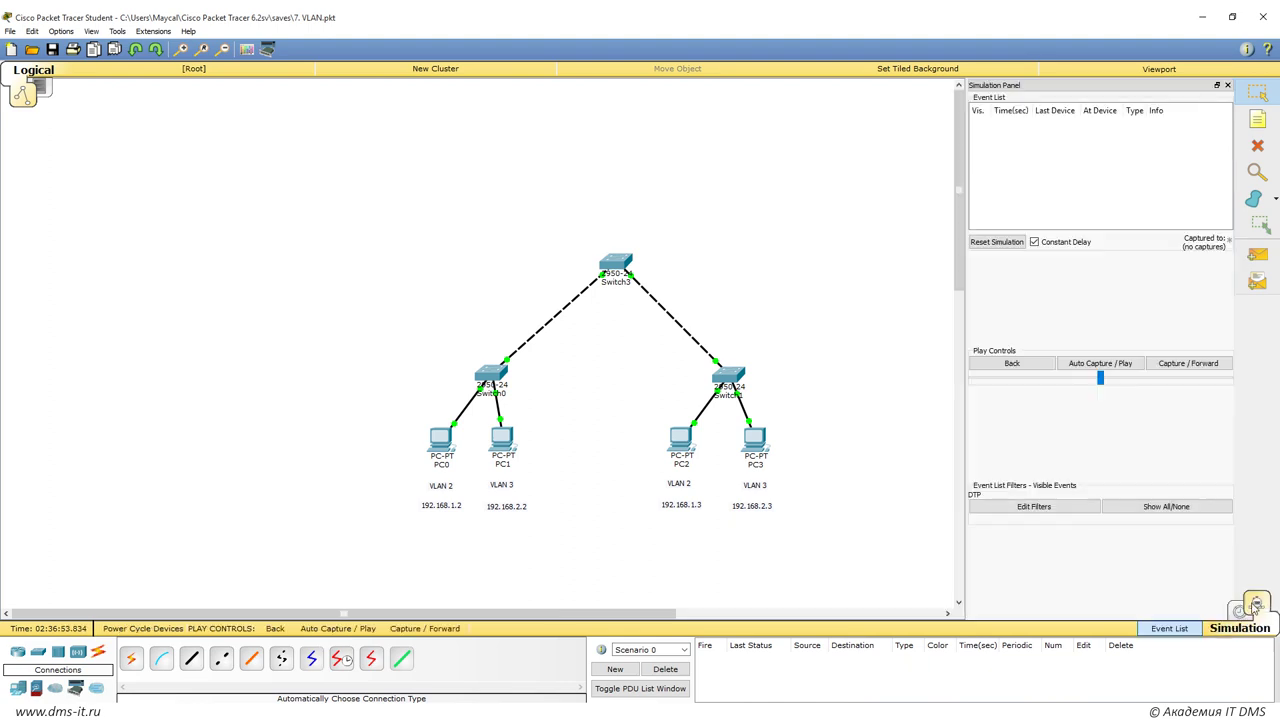
click(1157, 364)
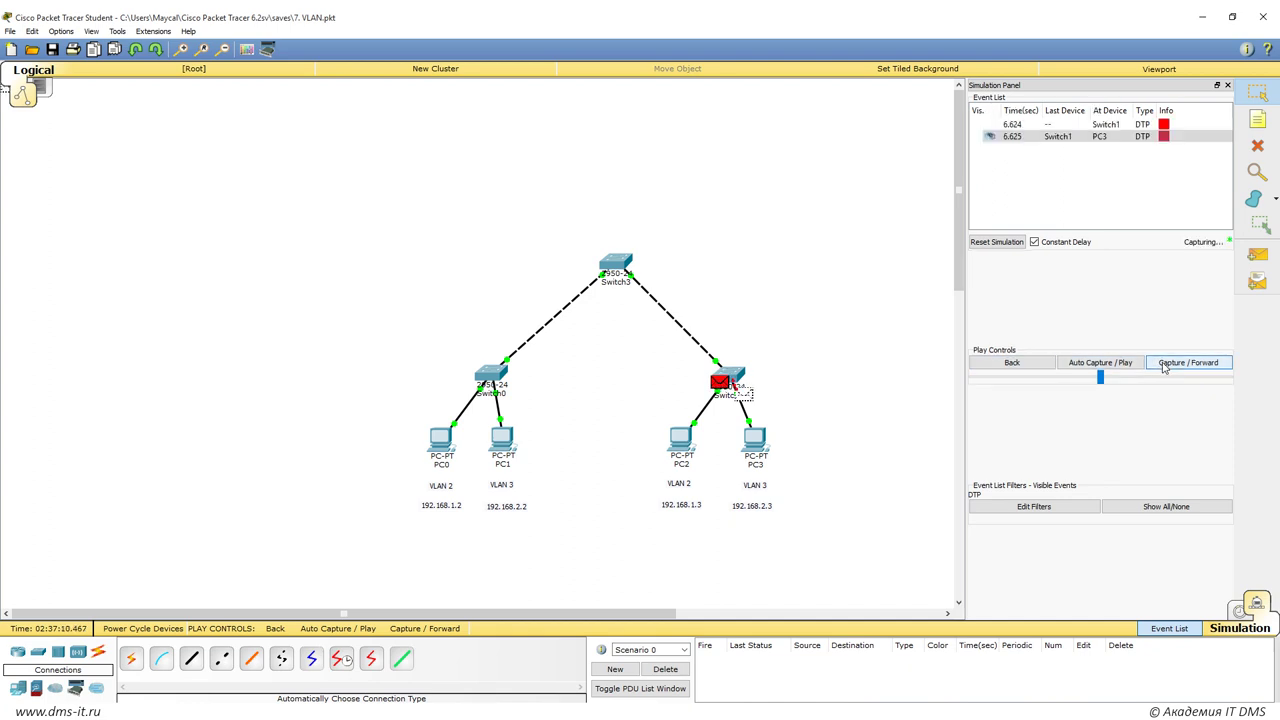
click(1163, 137)
click(573, 229)
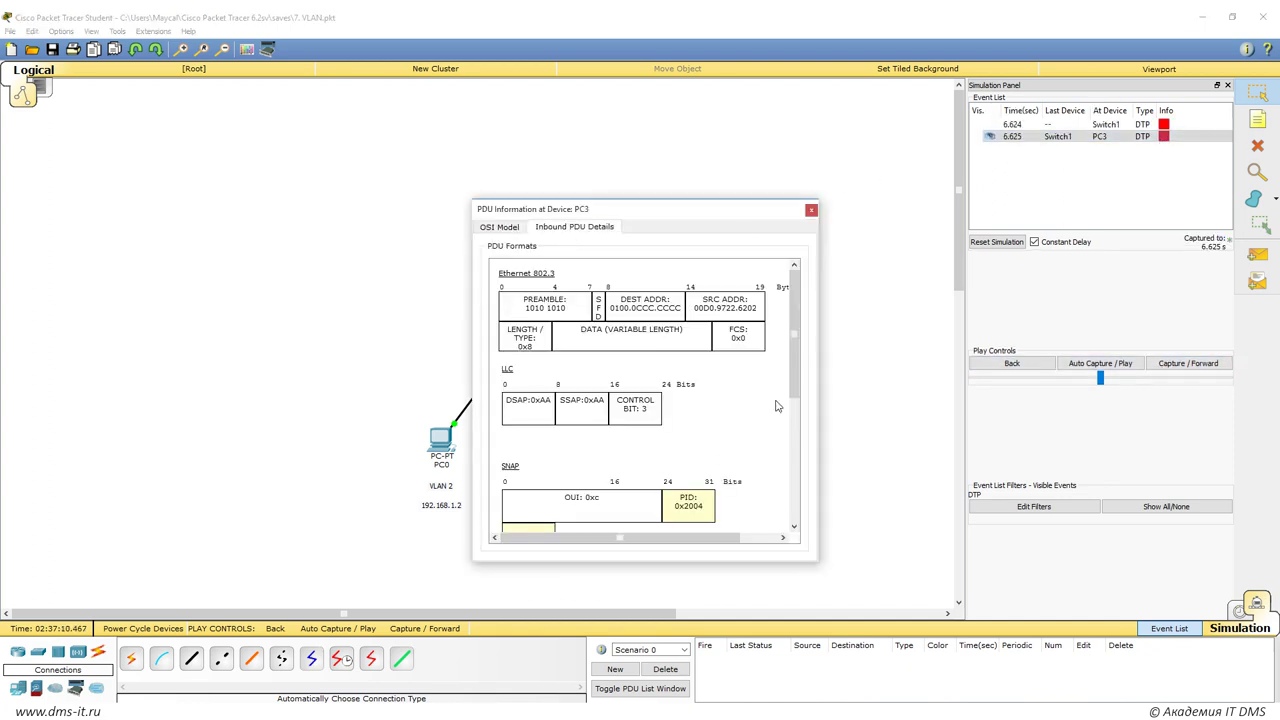
scroll(762, 408, down, 5)
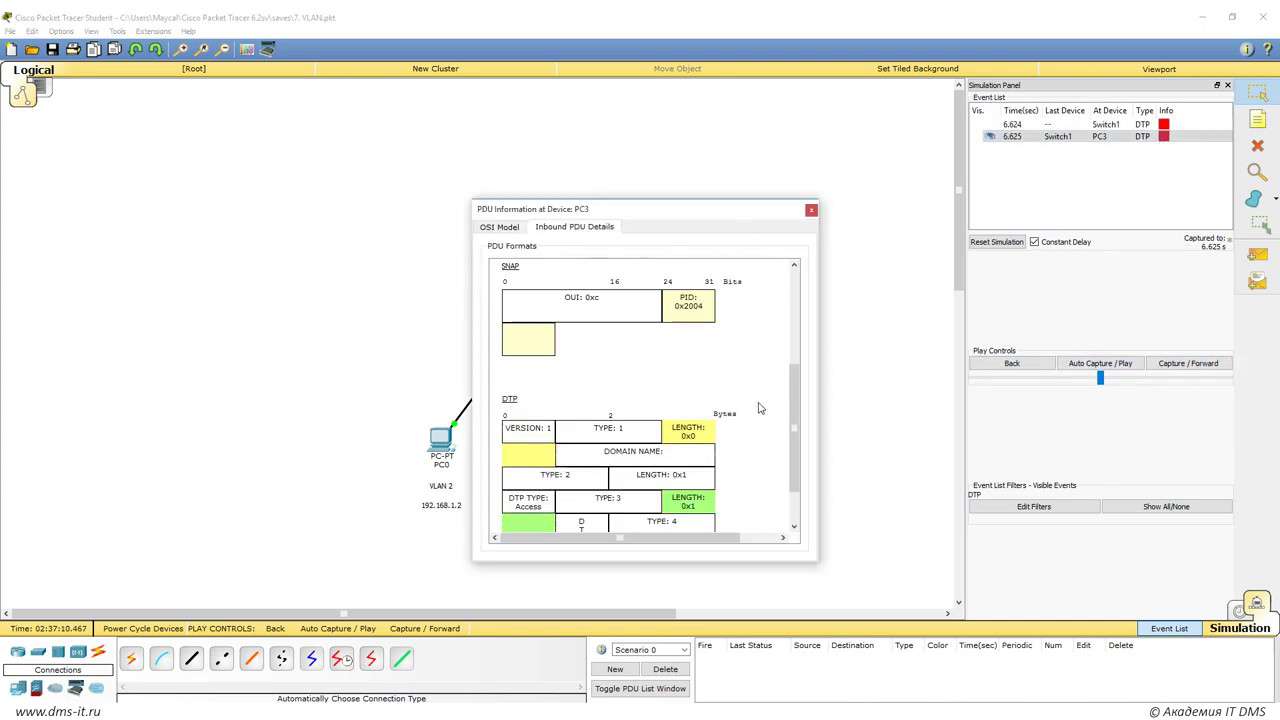
scroll(758, 408, up, 5)
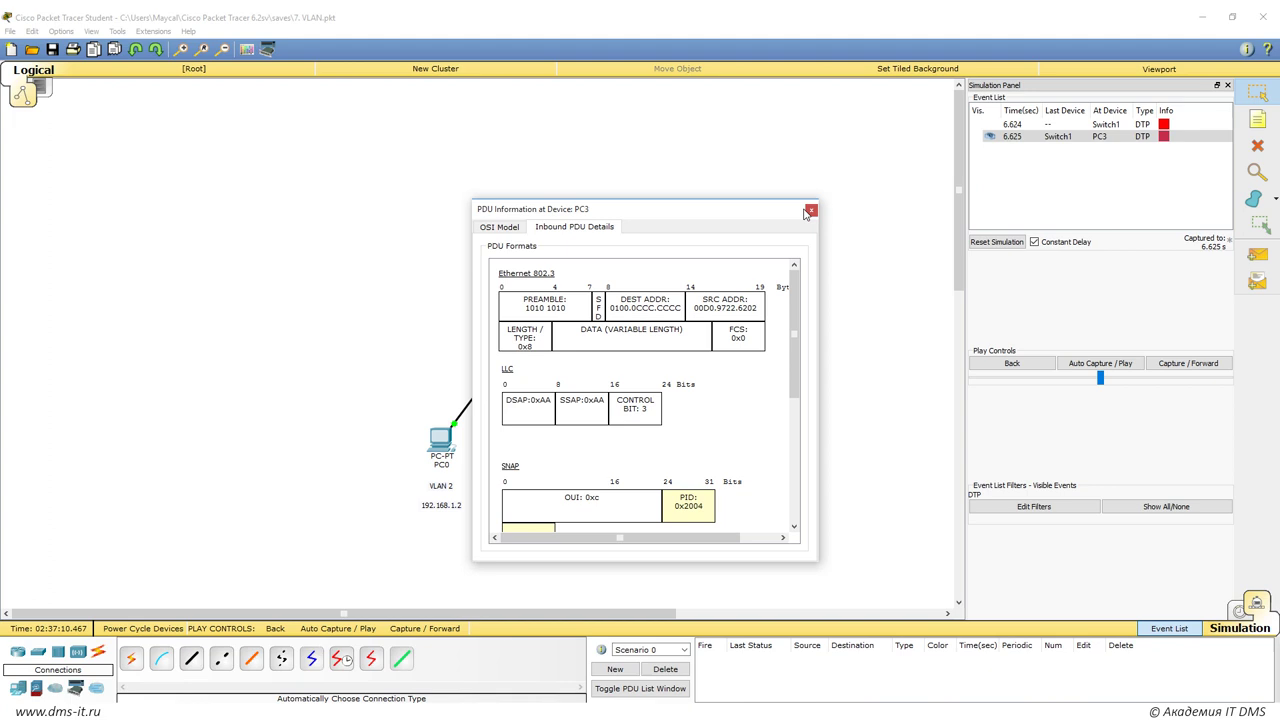
drag(803, 209, 745, 219)
click(752, 220)
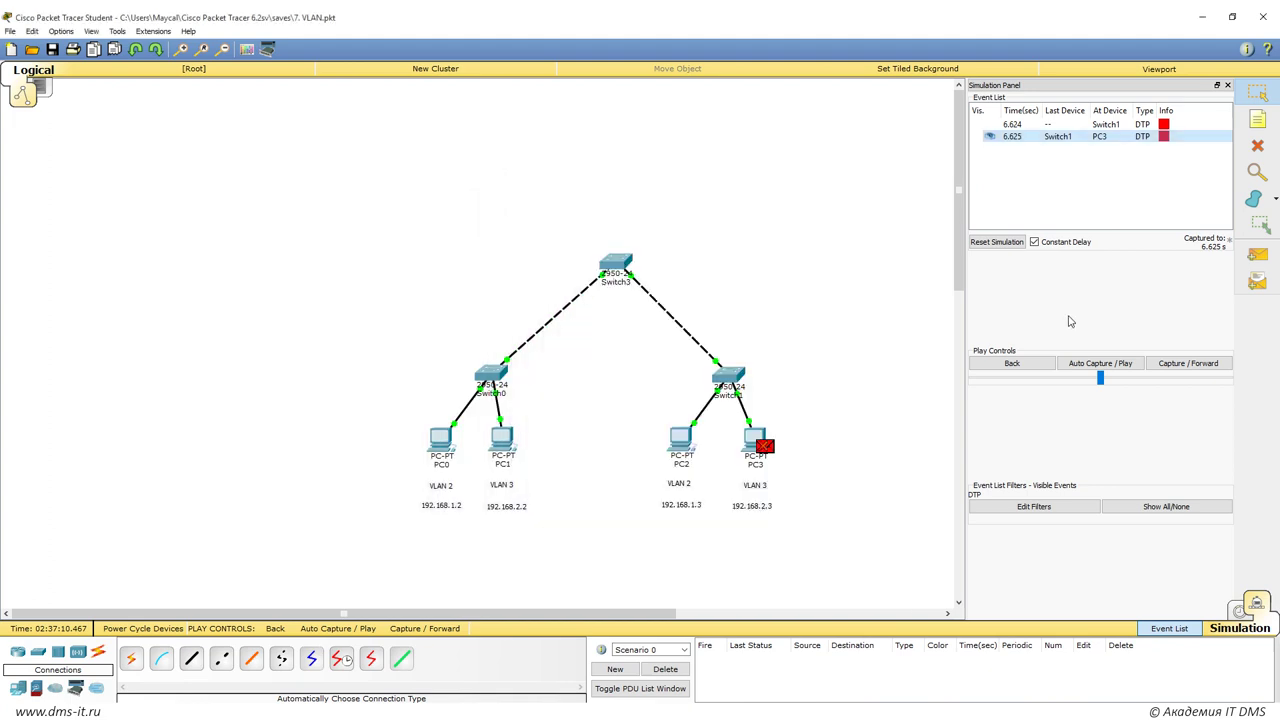
click(1240, 611)
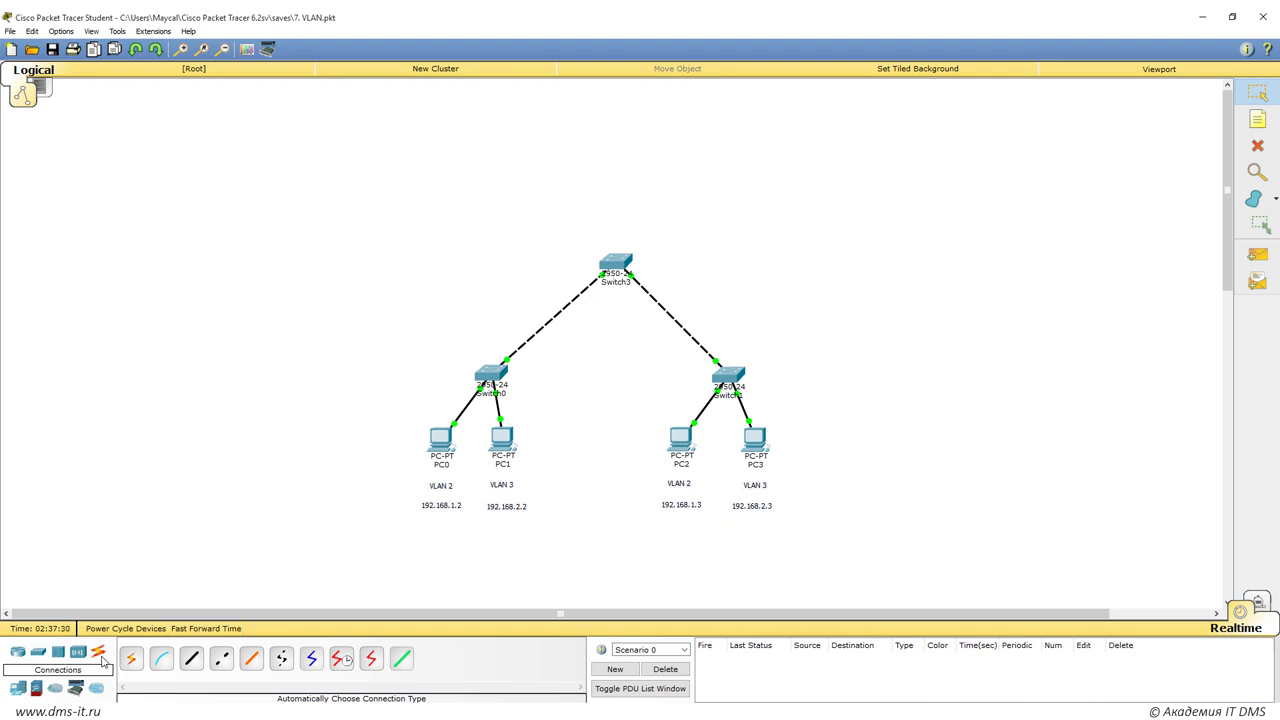
Add a generic laptop between PC1 and PC2 and connect it to Switch0 with an automatically chosen cable.
click(18, 688)
click(161, 657)
click(566, 437)
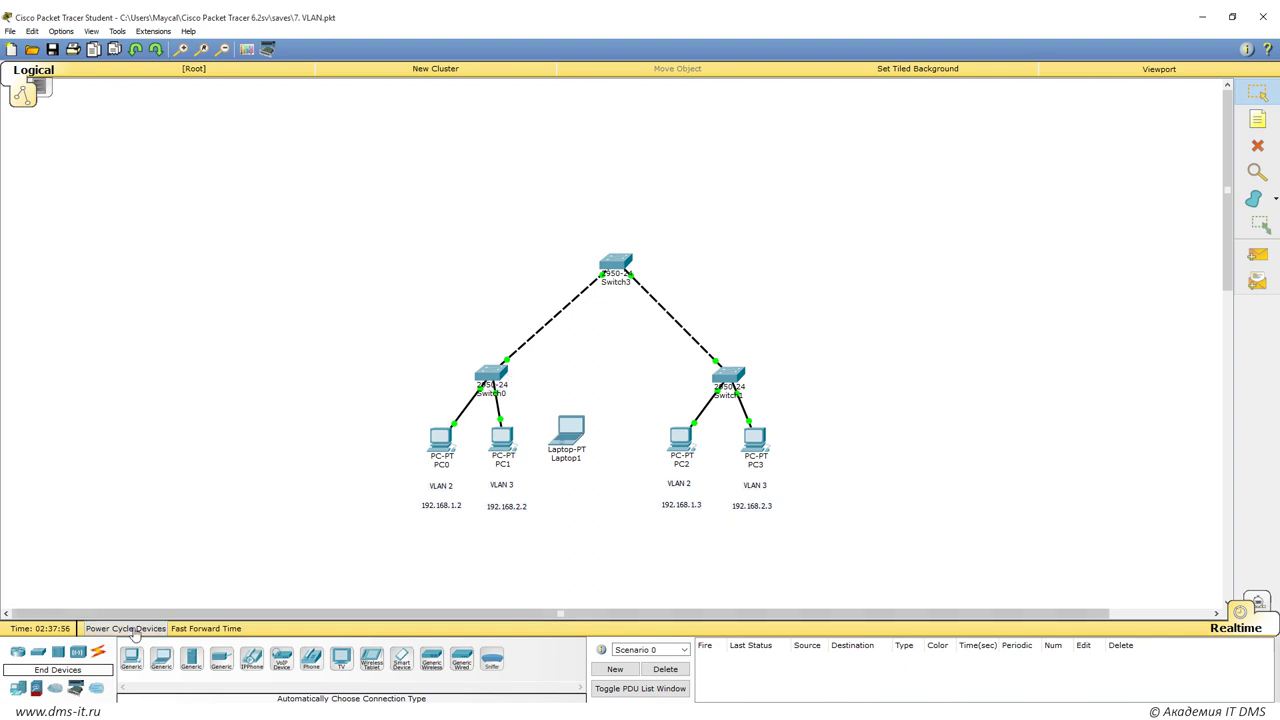
click(98, 655)
click(130, 660)
click(568, 432)
mouse_move(572, 437)
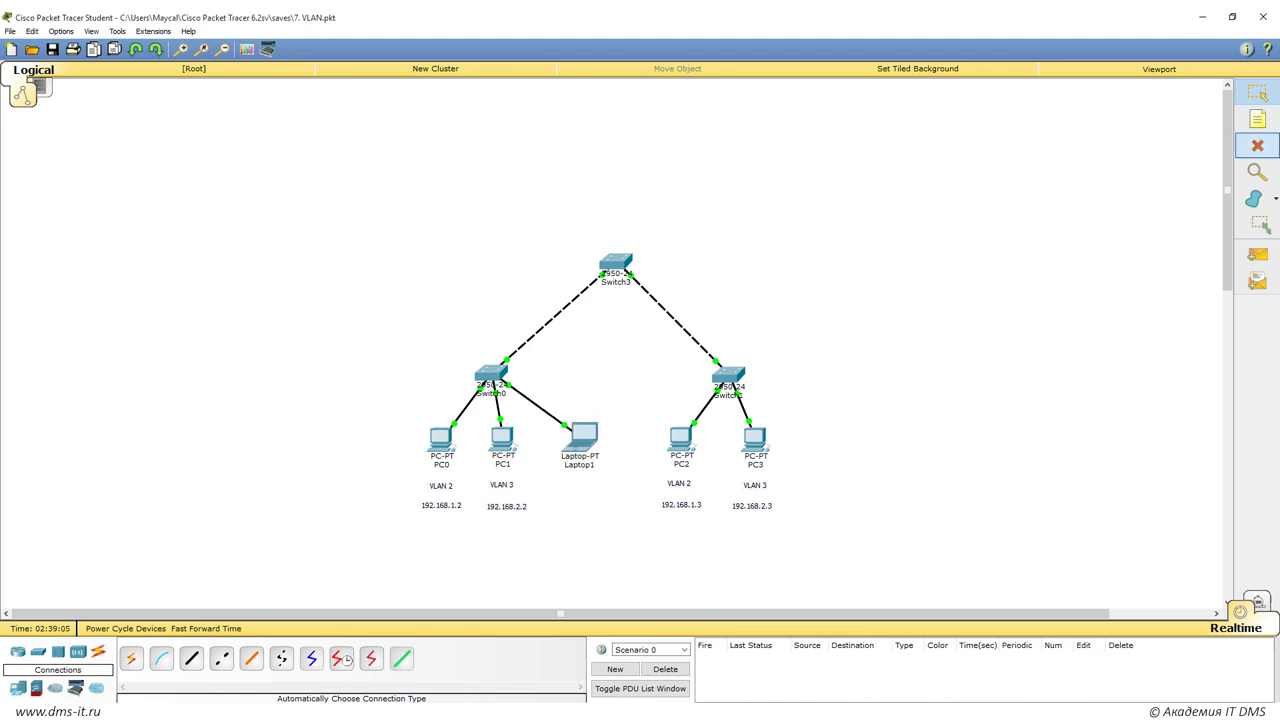
Move Laptop1 beside Switch3 and cable it to Switch0 with a cross-over link in place of the Switch0–Switch3 link.
click(1258, 146)
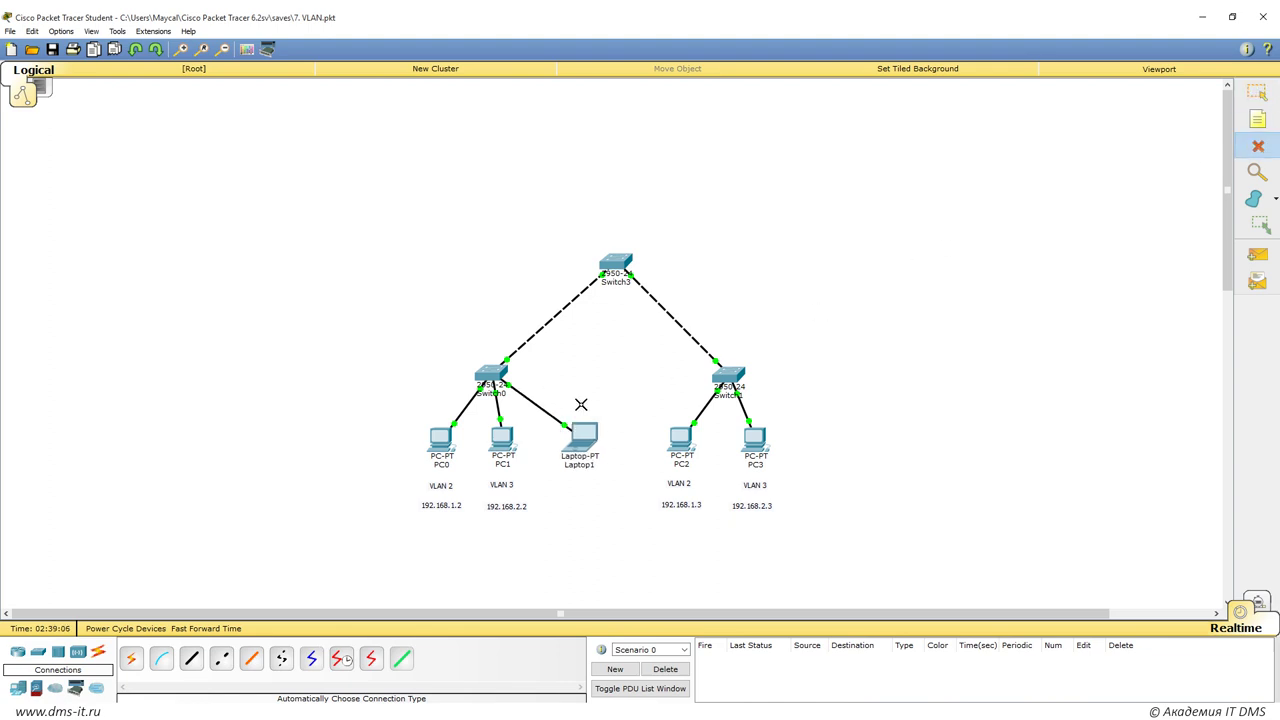
key(Escape)
drag(580, 450, 565, 250)
mouse_move(603, 280)
drag(603, 280, 557, 260)
click(596, 268)
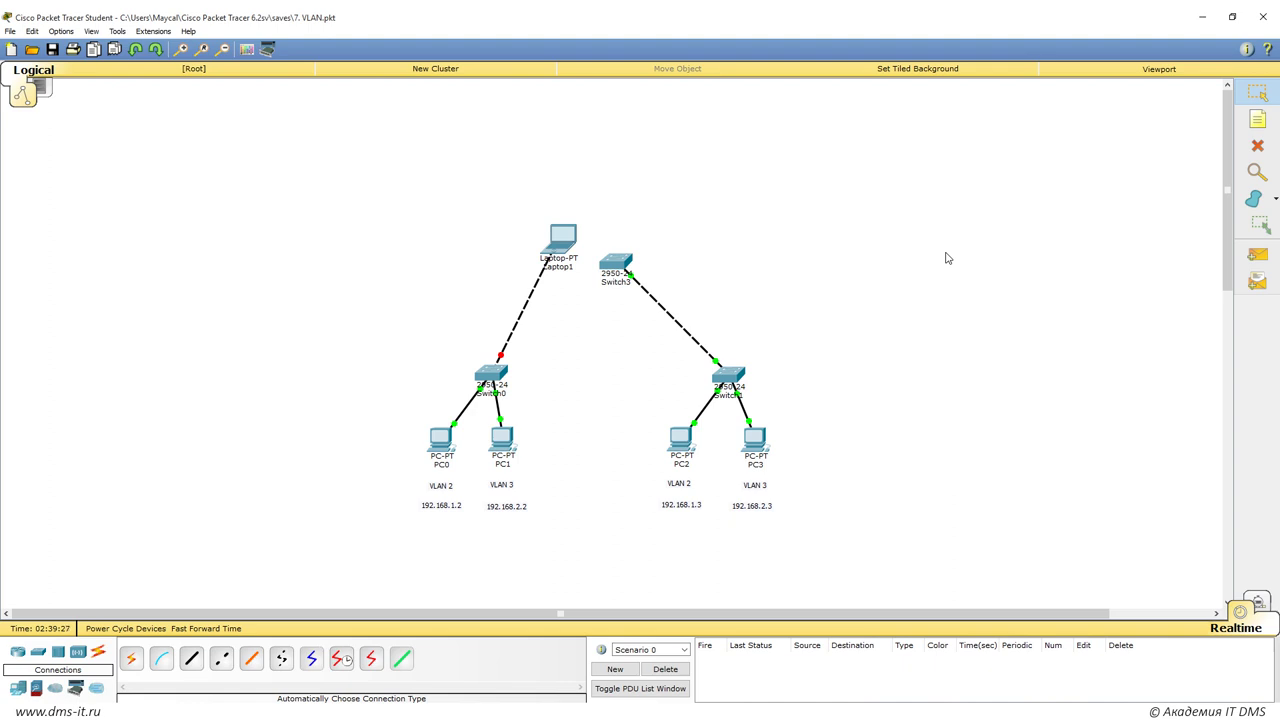
Disconnect Laptop1 from Switch0 and move it back beside PC1.
drag(630, 314, 590, 238)
click(136, 51)
drag(552, 258, 556, 446)
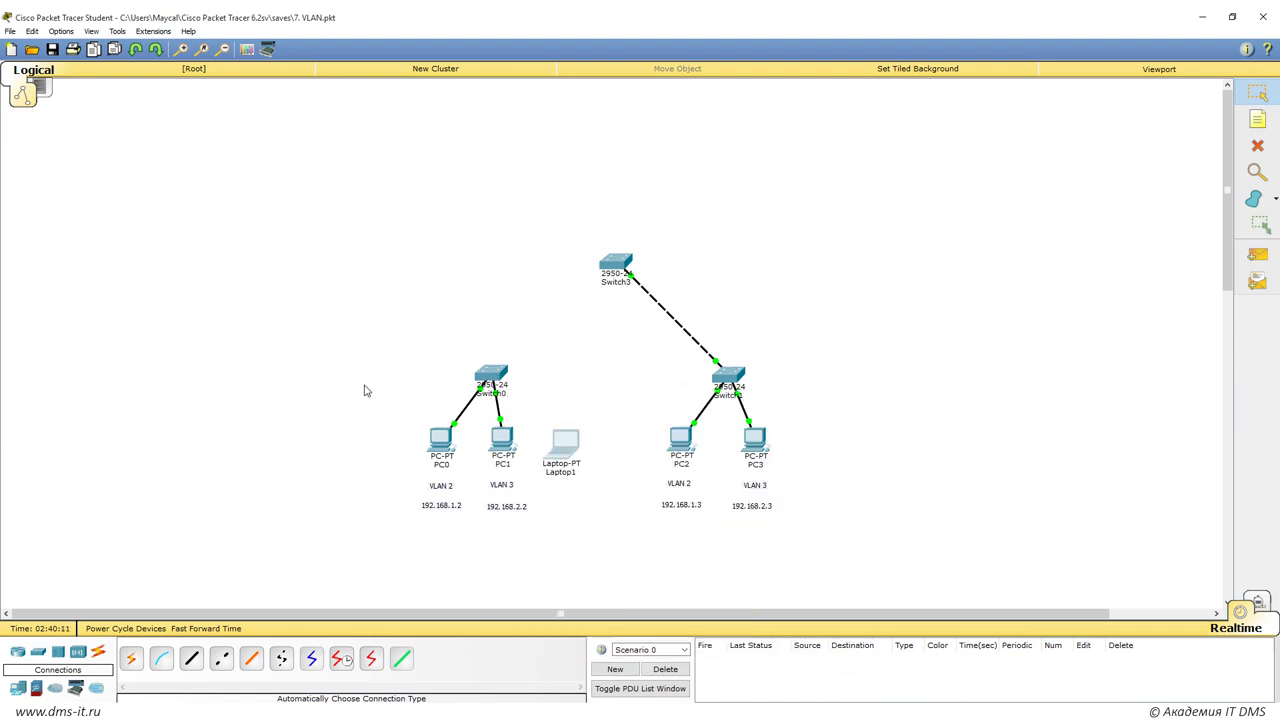
drag(566, 447, 570, 448)
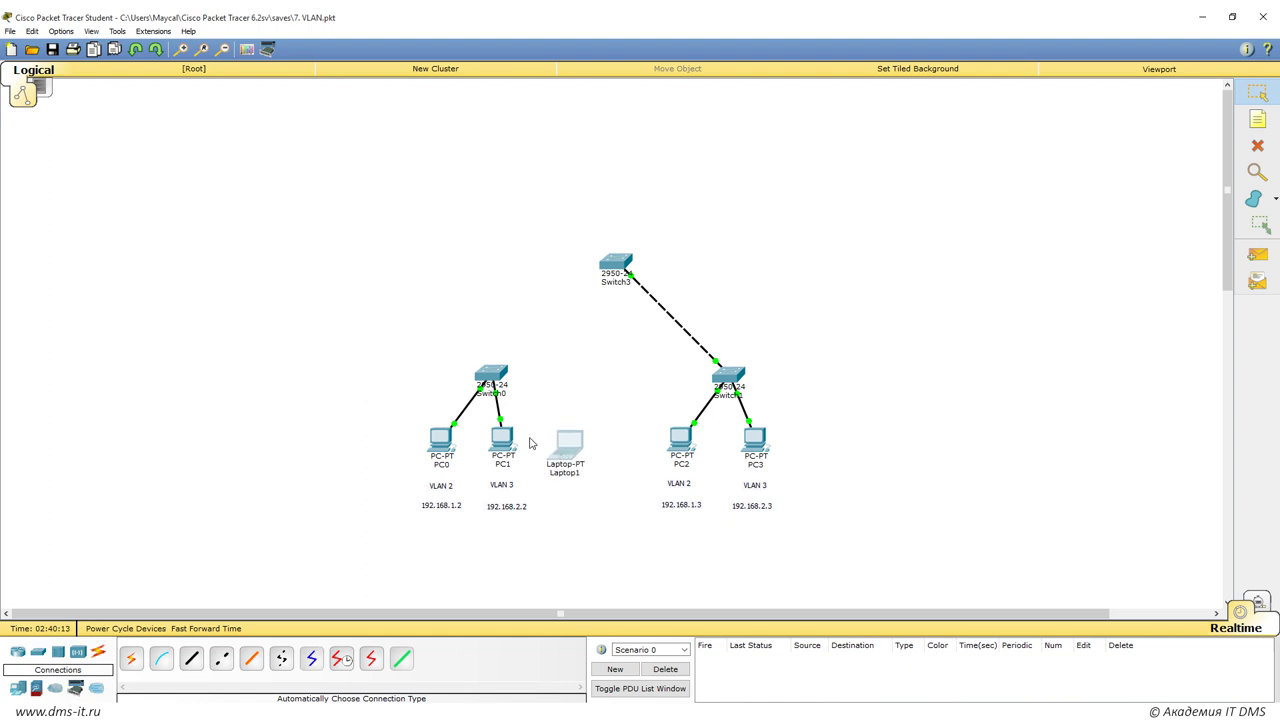
Connect Laptop1 to Switch0 with an automatically chosen connection type.
drag(430, 339, 507, 383)
click(131, 658)
click(560, 447)
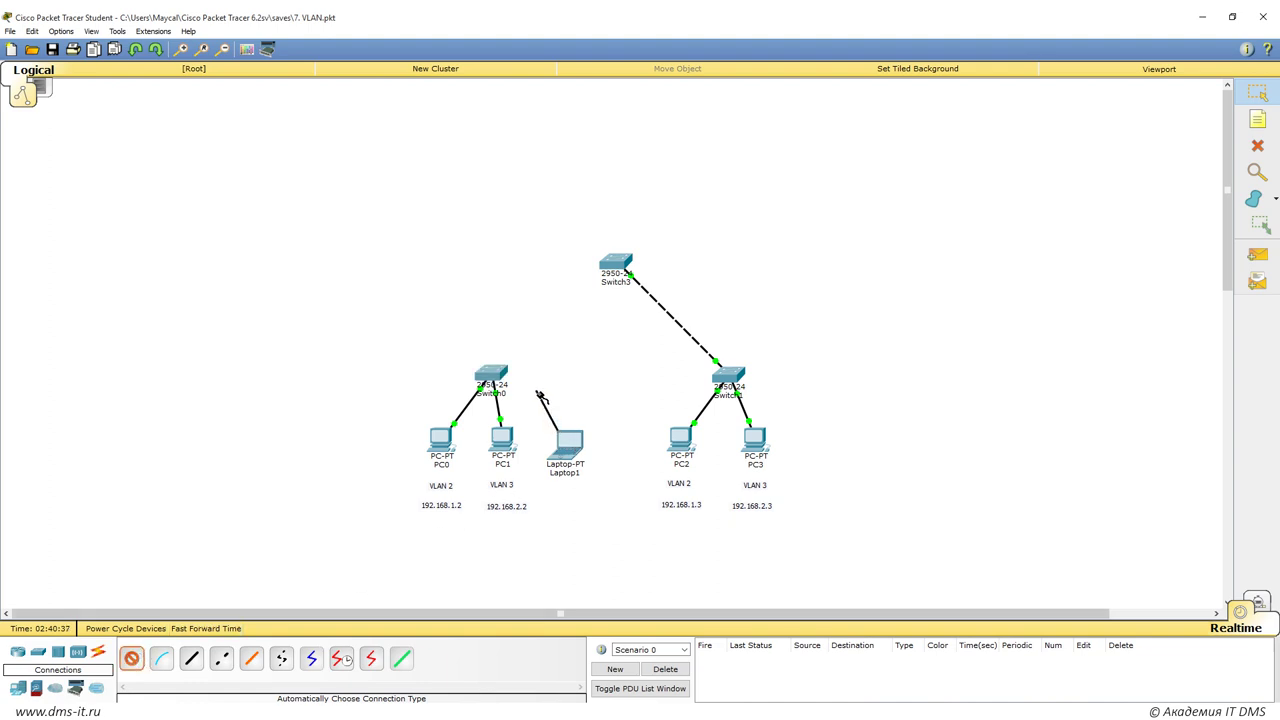
click(495, 378)
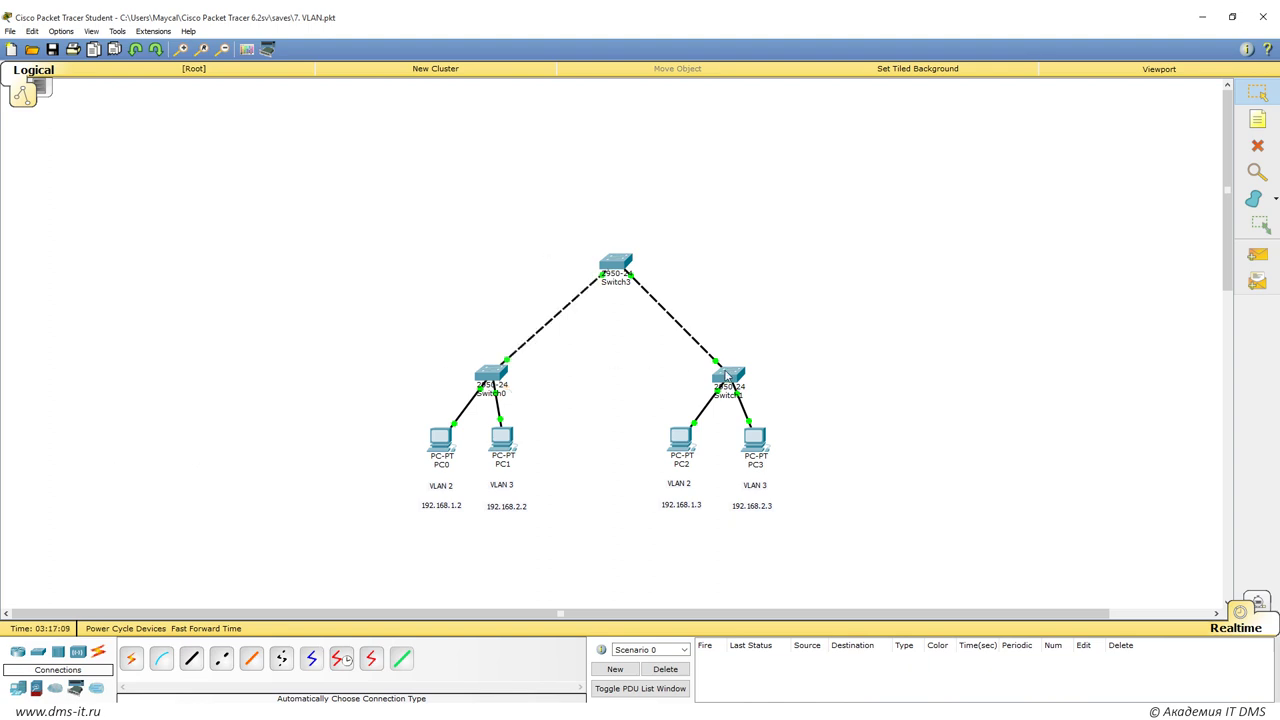
Open Switch1's command line, move its window clear of the topology, and enter global configuration mode with en and conf ter.
click(725, 378)
key(Return)
key(Return)
drag(625, 205, 885, 137)
text(en)
key(Return)
text(conf ter)
key(Return)
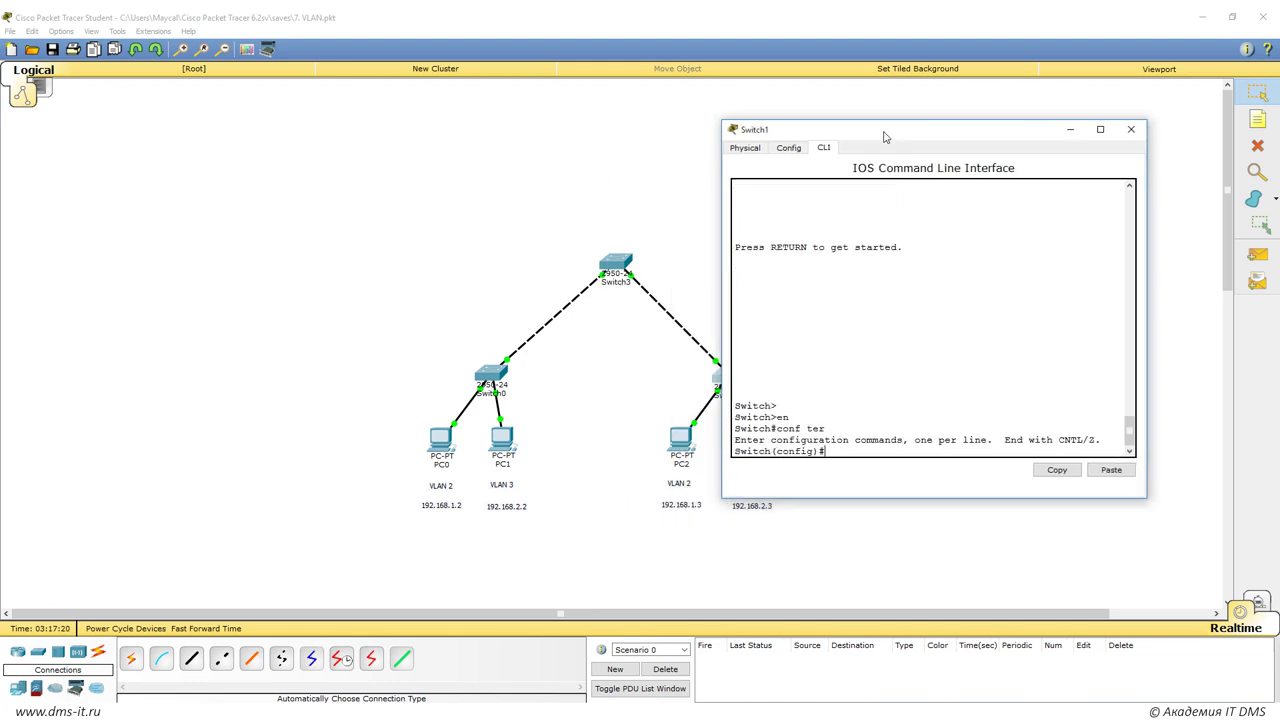
drag(874, 133, 947, 120)
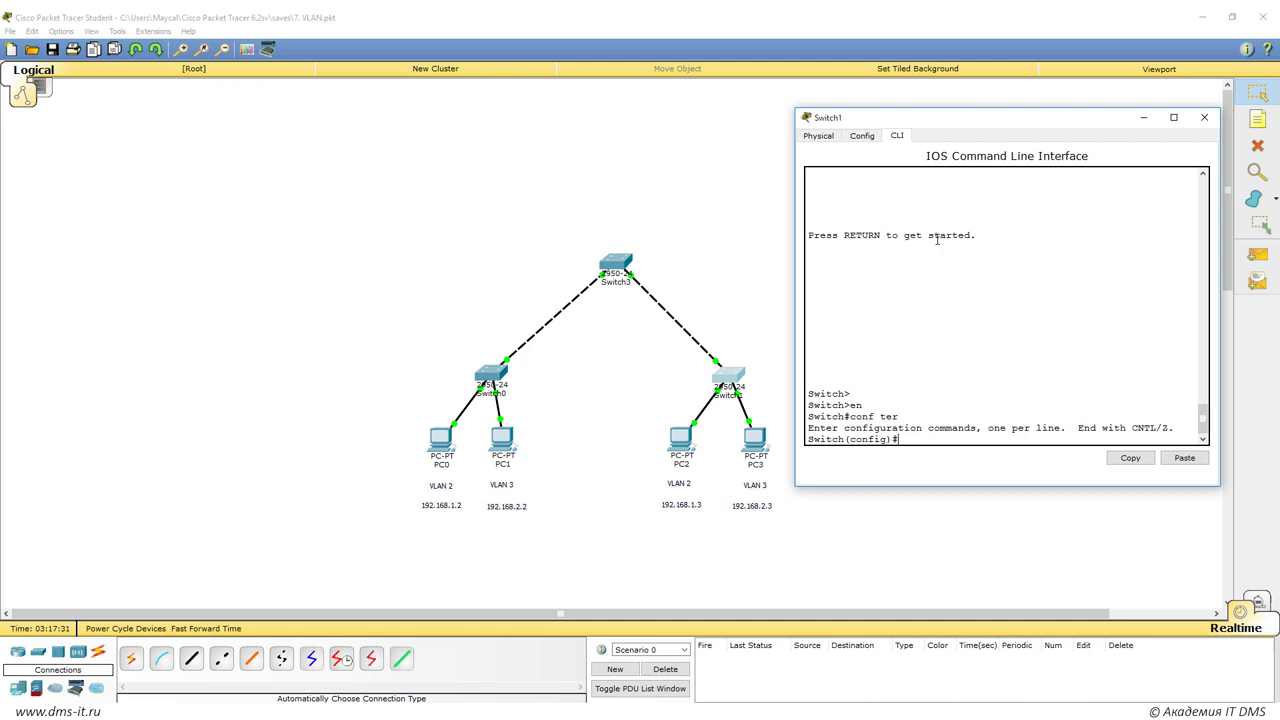
Exit configuration mode on Switch1 and display the port's switchport settings with show int fa0/1 sw.
text(show)
key(BackSpace)
key(BackSpace)
key(BackSpace)
key(BackSpace)
text(exit)
key(Return)
text(show)
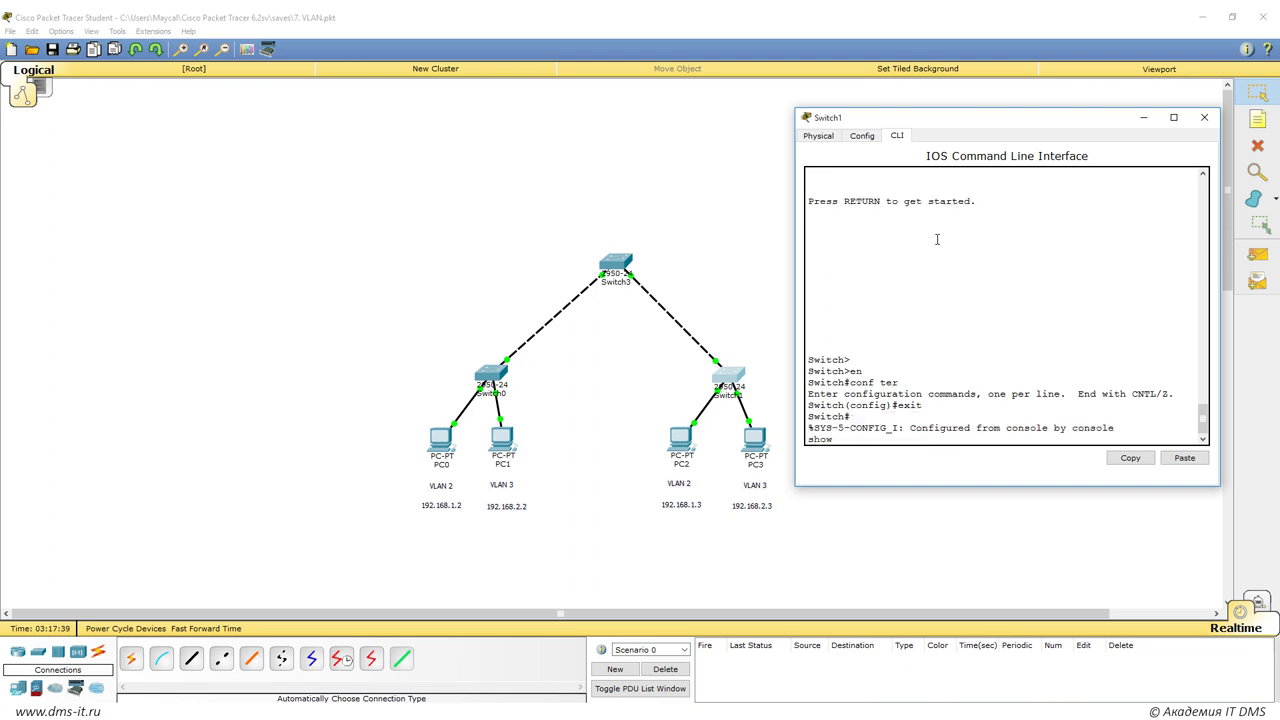
text( int fa0/1 sw)
key(Return)
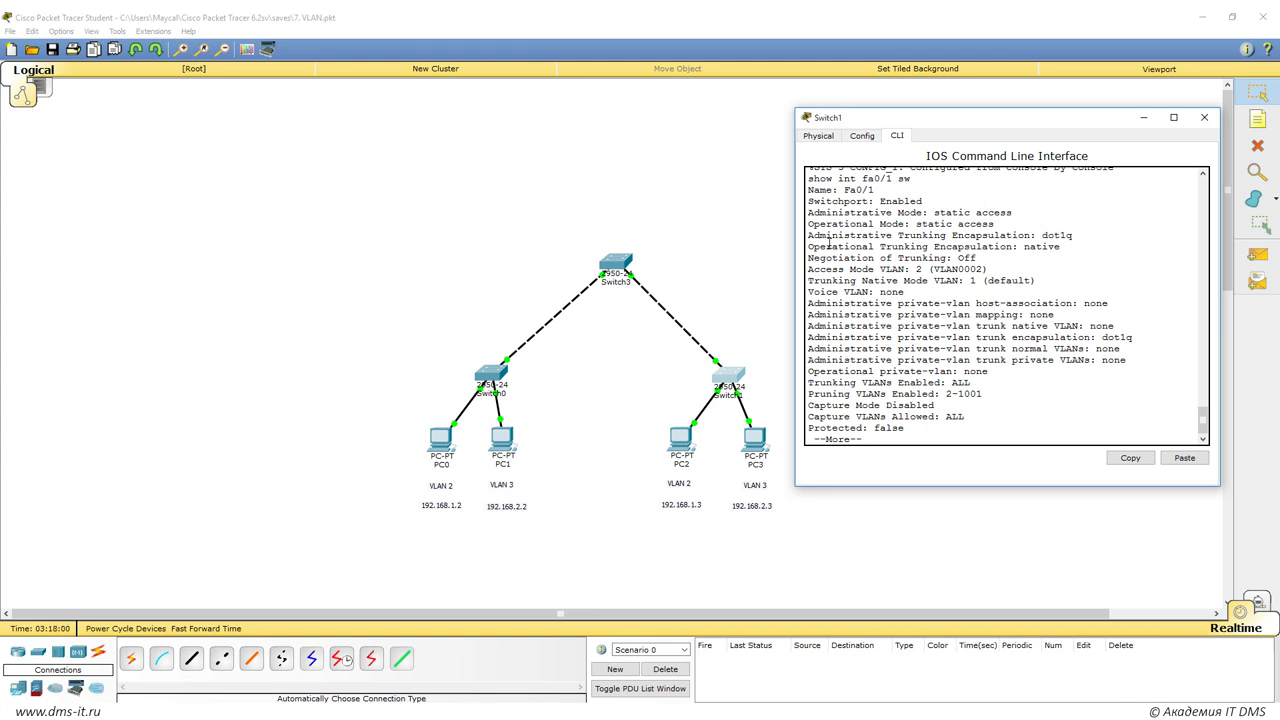
Examine the administrative mode and operational mode of Fa0/1 in the switchport output.
drag(808, 213, 921, 213)
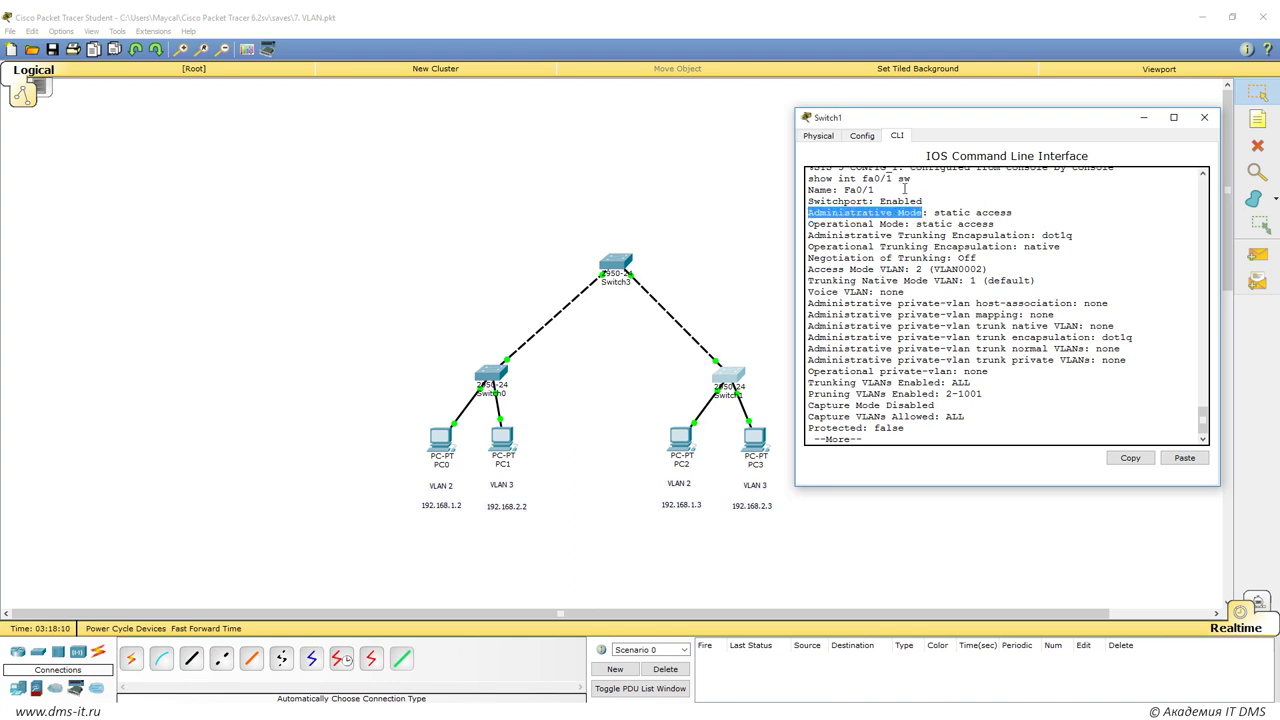
click(934, 212)
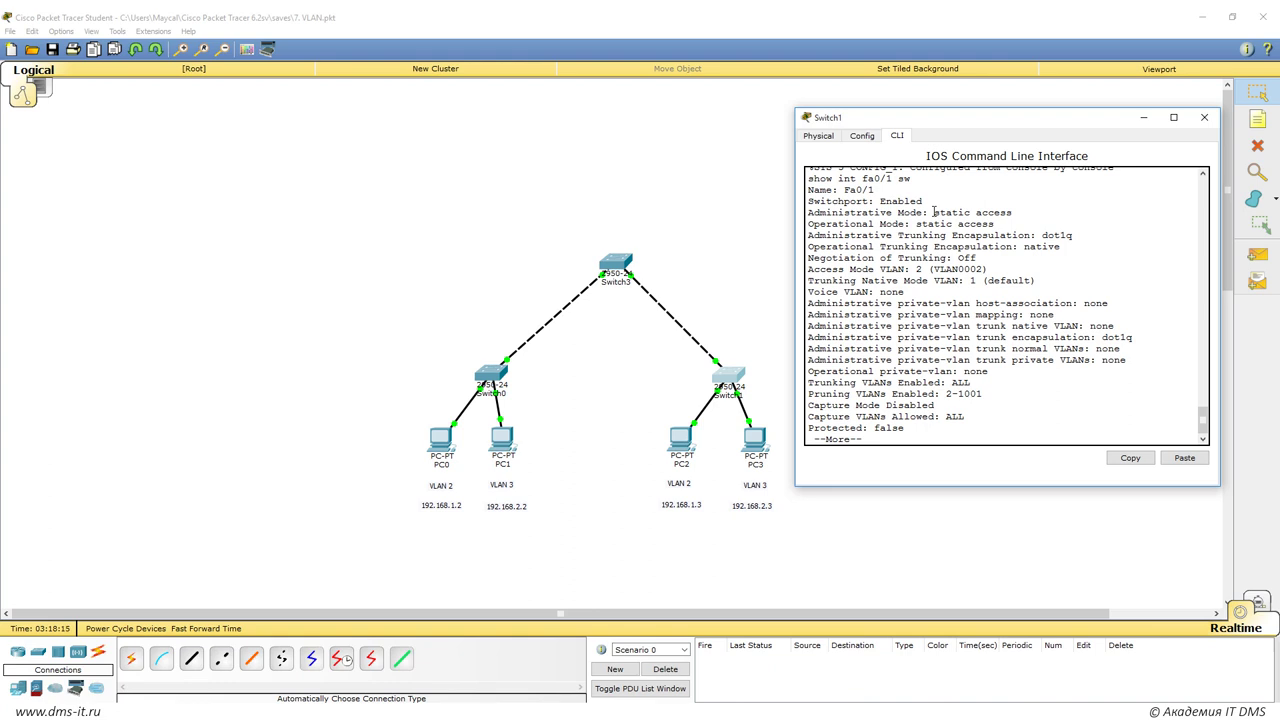
drag(934, 212, 1016, 212)
drag(808, 212, 1014, 215)
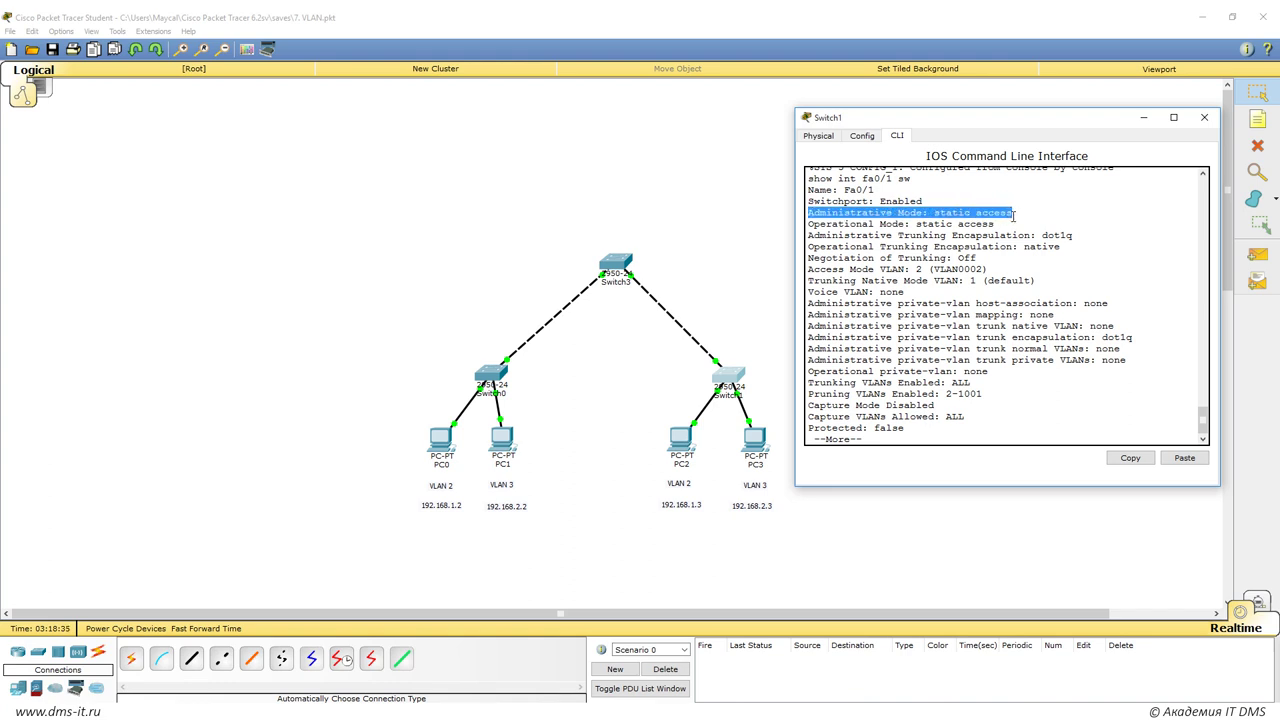
drag(813, 224, 902, 224)
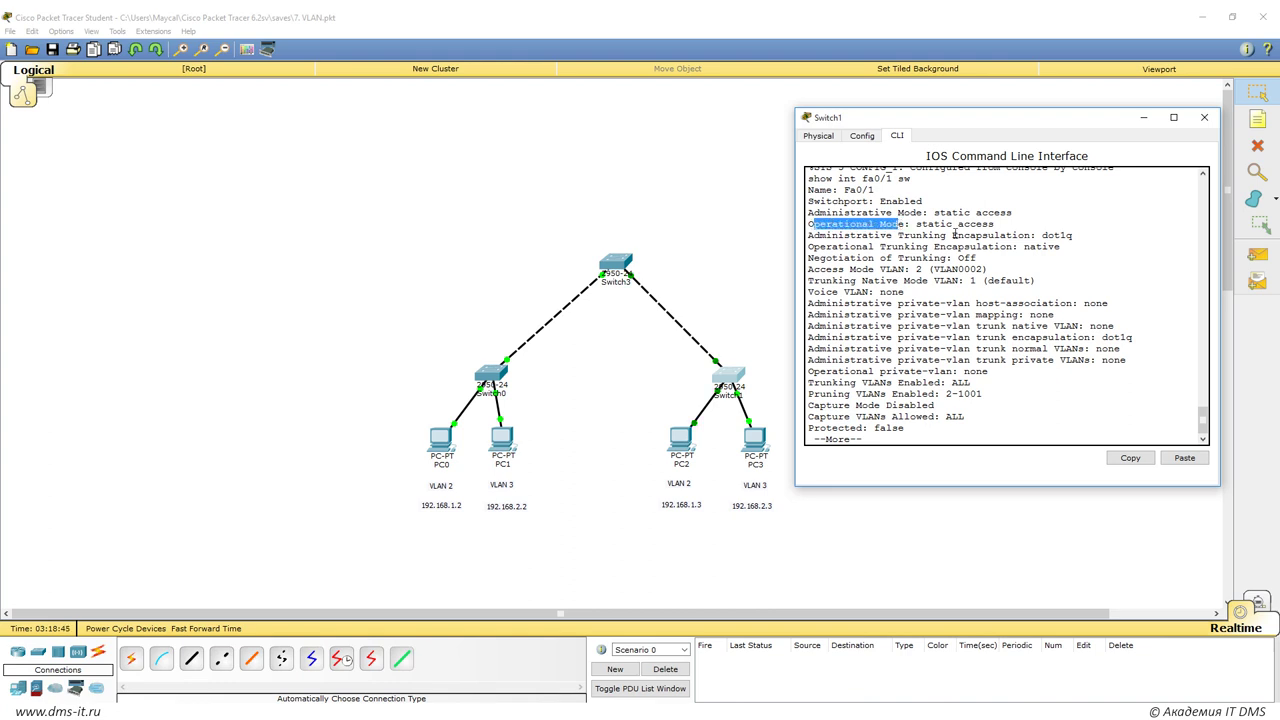
click(953, 234)
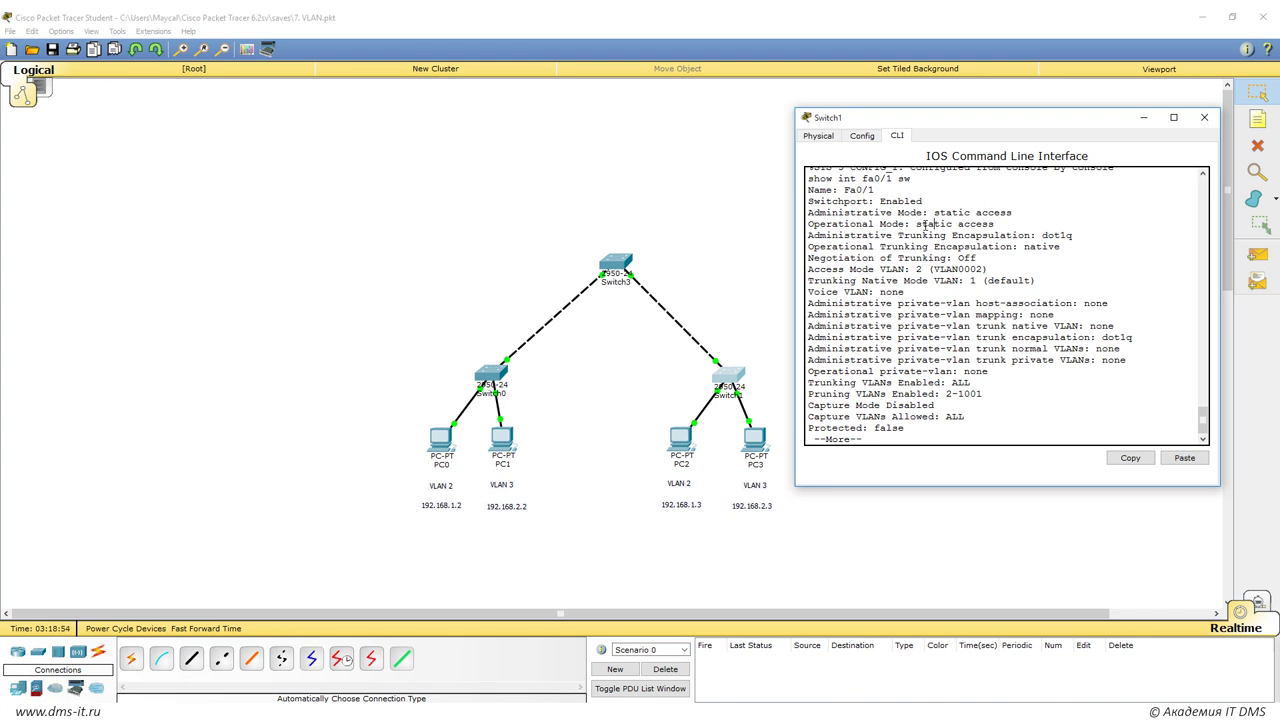
drag(934, 213, 1013, 213)
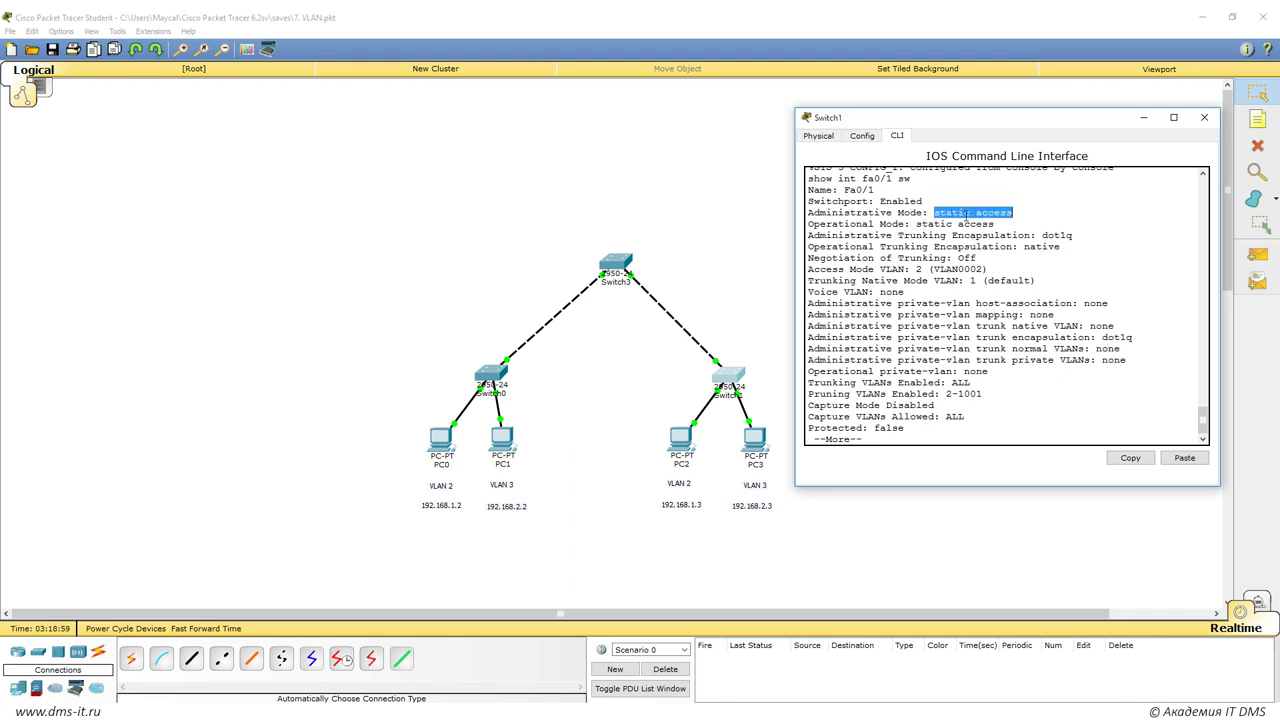
drag(916, 224, 994, 224)
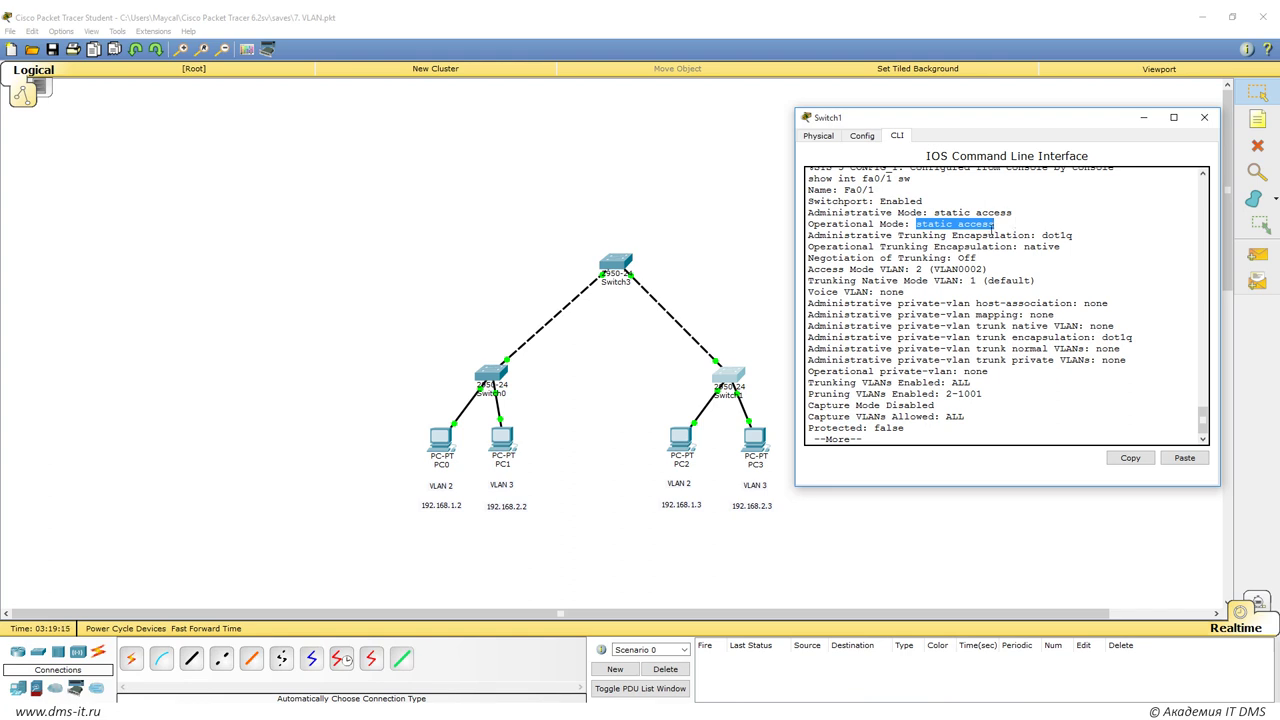
click(1013, 224)
drag(934, 213, 1013, 213)
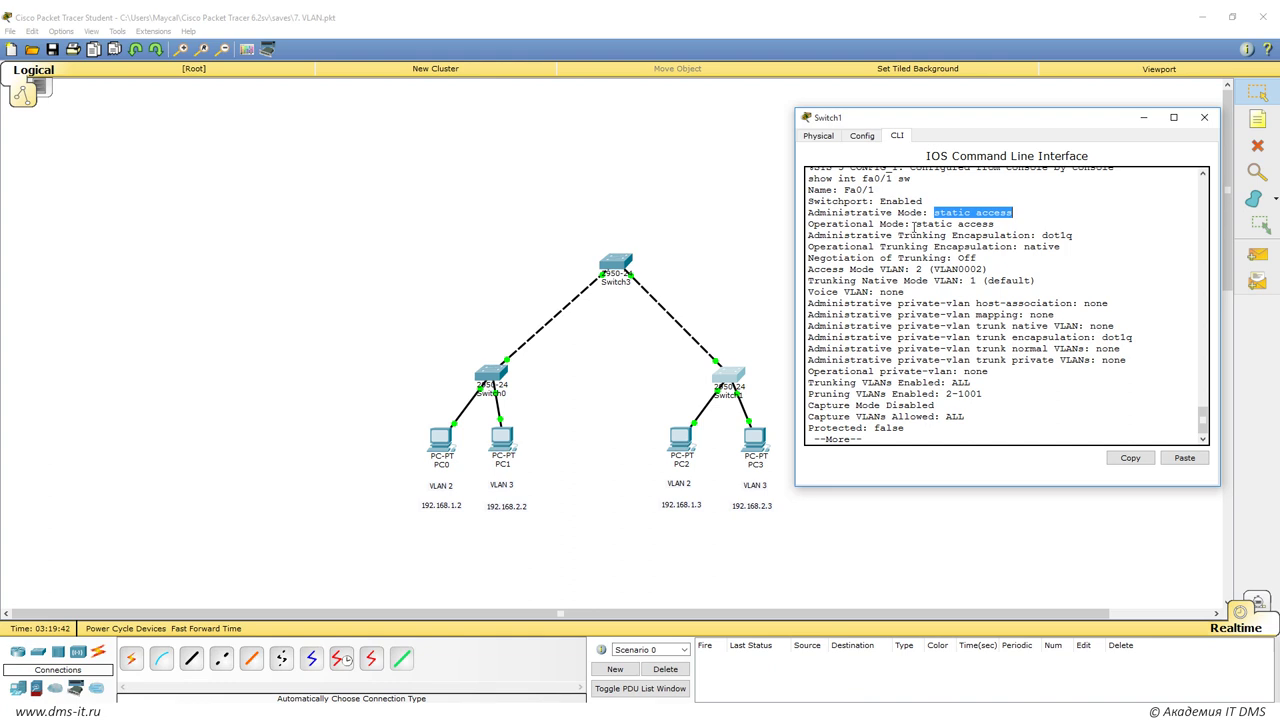
drag(808, 224, 994, 227)
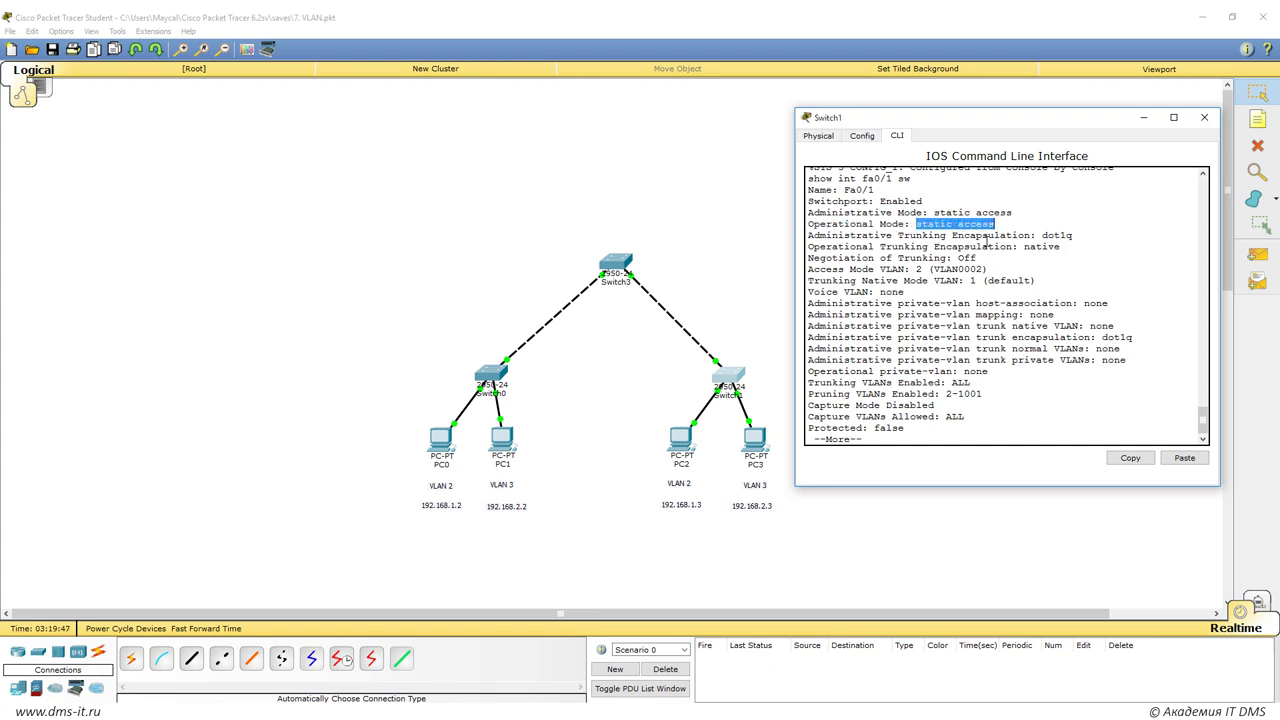
click(859, 248)
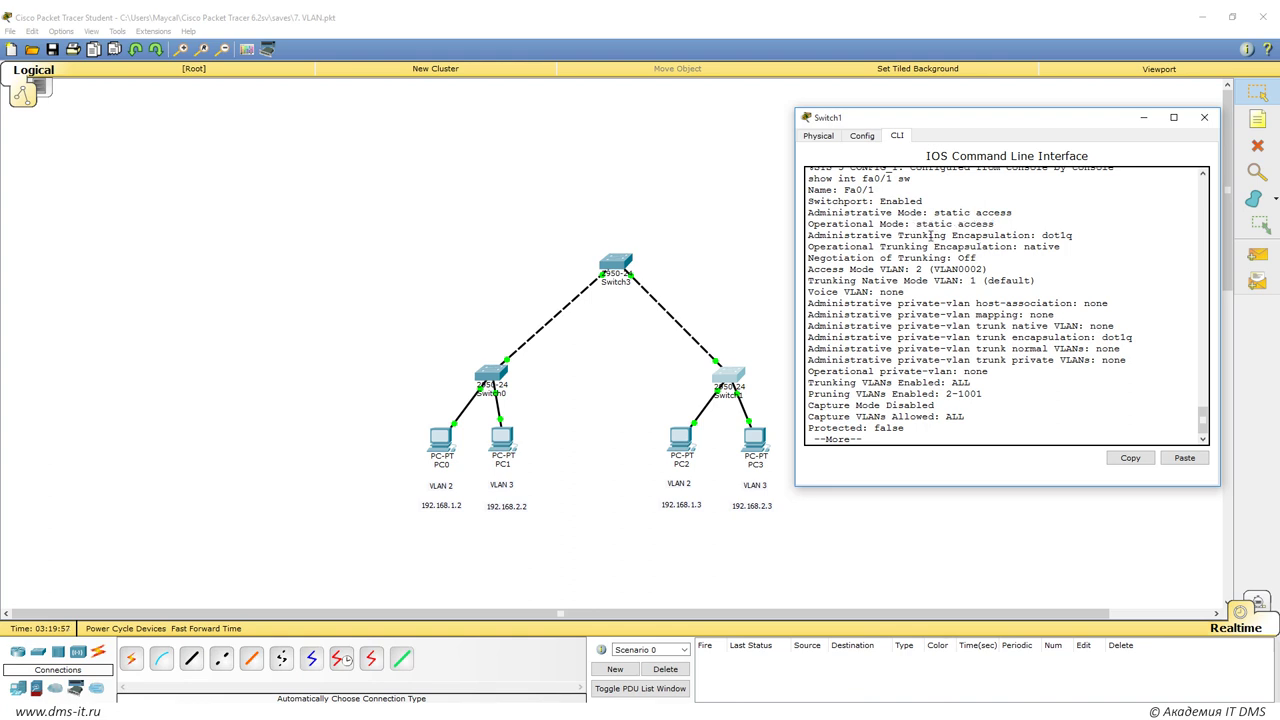
Examine Fa0/1's trunking encapsulation, trunking negotiation, native VLAN and voice VLAN lines in the switchport output.
drag(1061, 236, 799, 230)
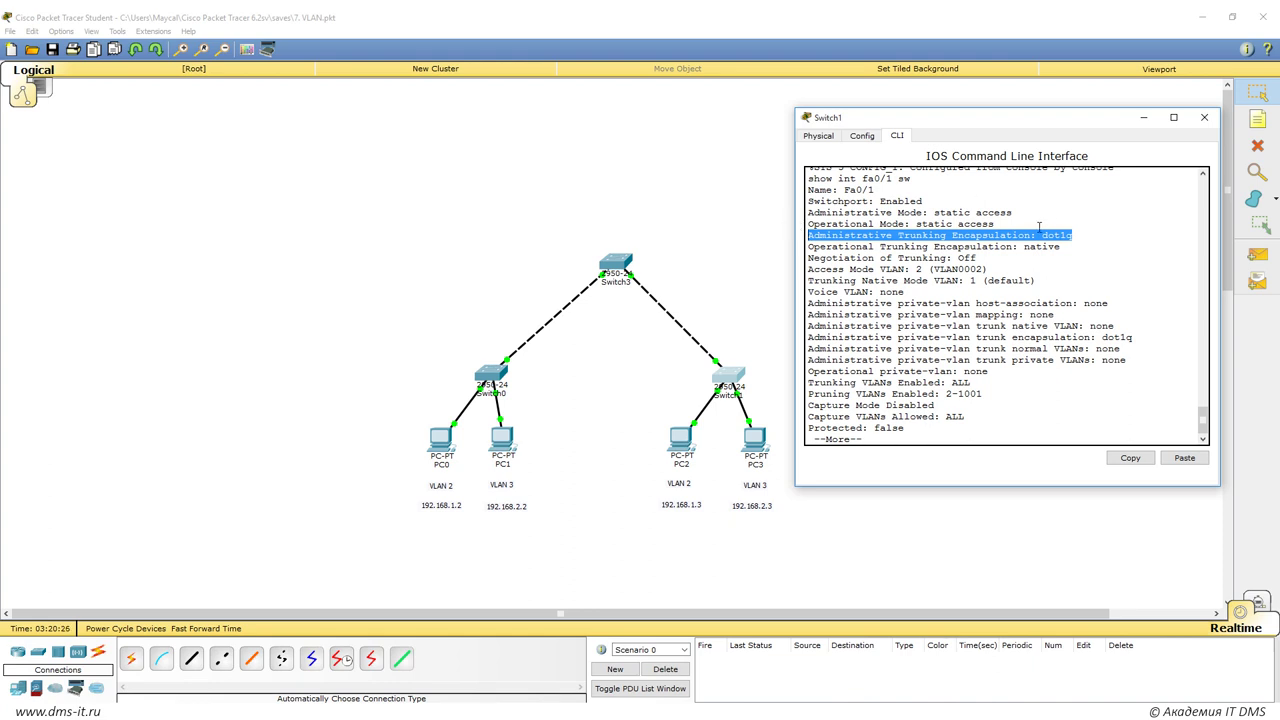
click(1039, 227)
drag(808, 259, 980, 259)
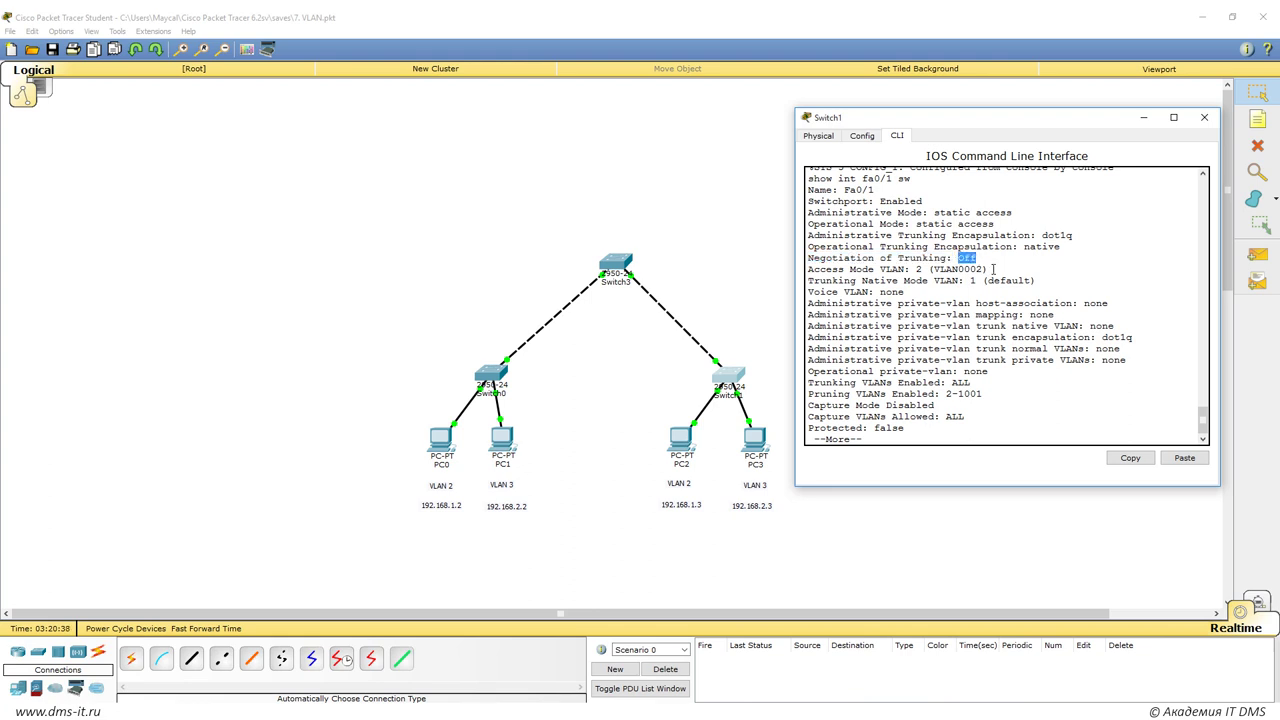
drag(957, 260, 973, 259)
scroll(995, 280, up, 1)
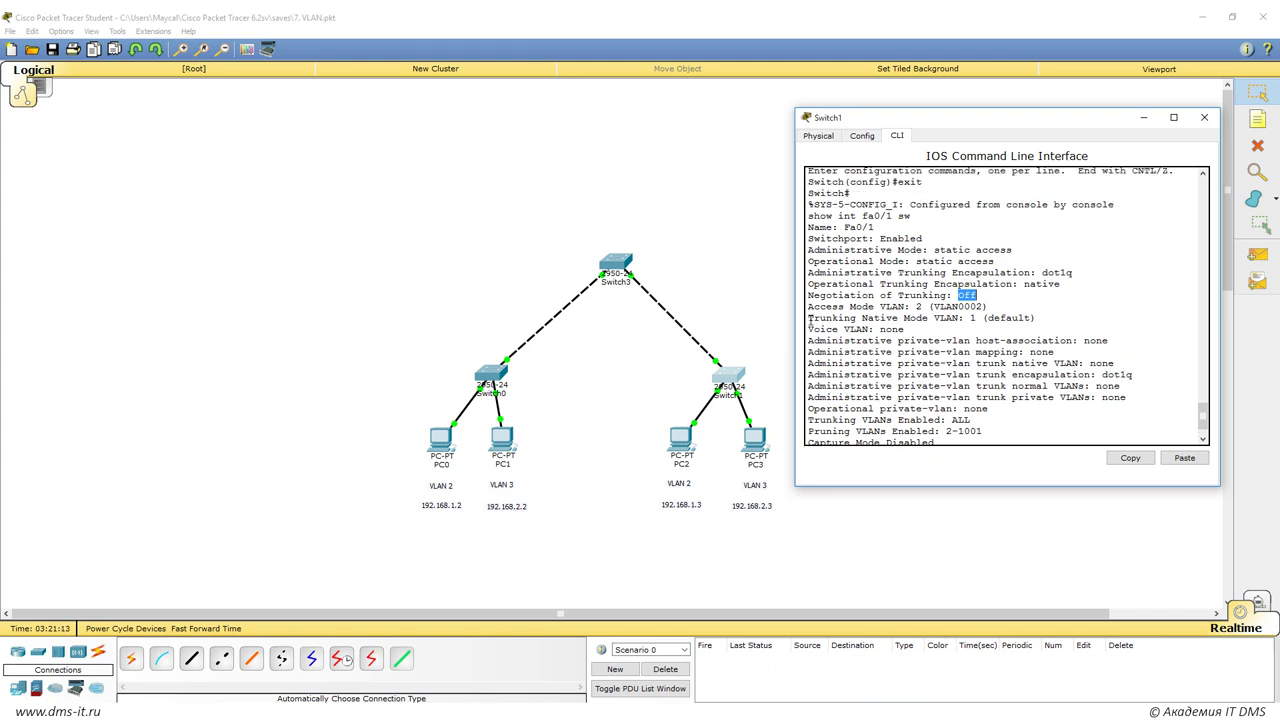
drag(810, 320, 937, 318)
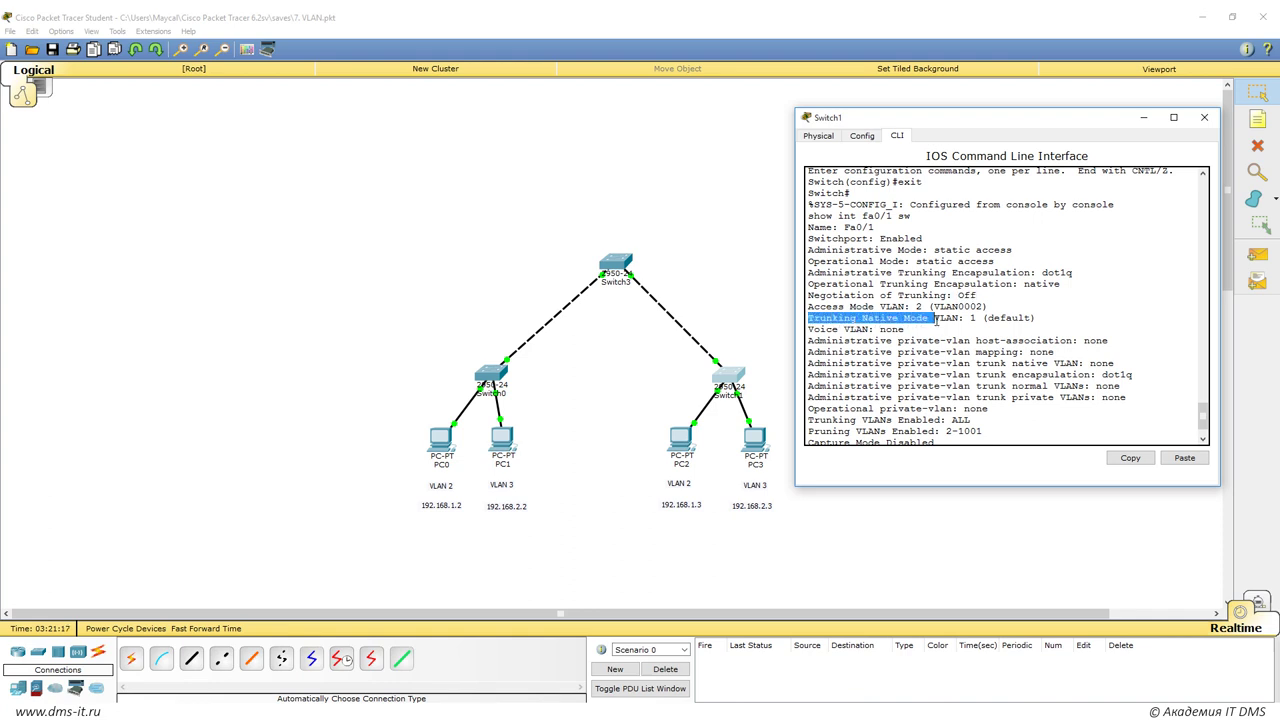
drag(909, 333, 812, 330)
click(827, 294)
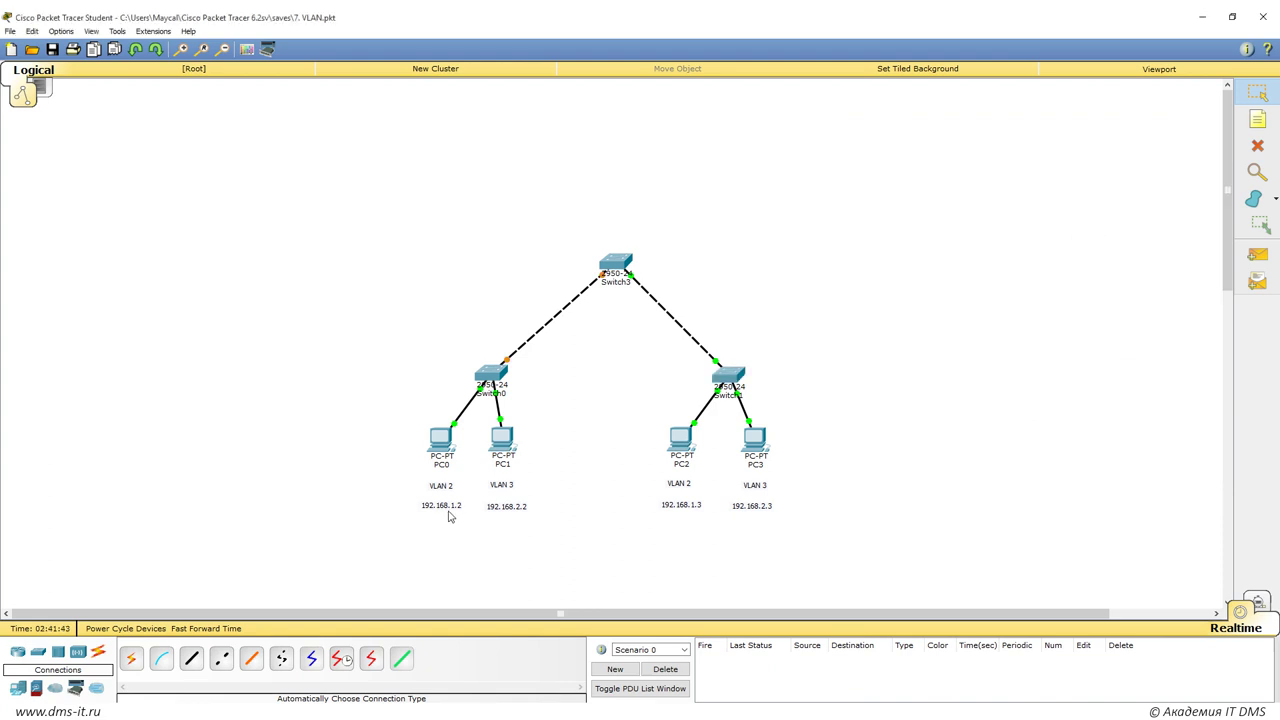
From PC0's Command Prompt, ping PC2 in VLAN 2 at 192.168.1.3.
drag(391, 421, 457, 534)
click(604, 559)
drag(630, 425, 708, 516)
click(440, 450)
drag(615, 200, 952, 141)
click(1019, 230)
text(ping 192.168.1.3)
key(Return)
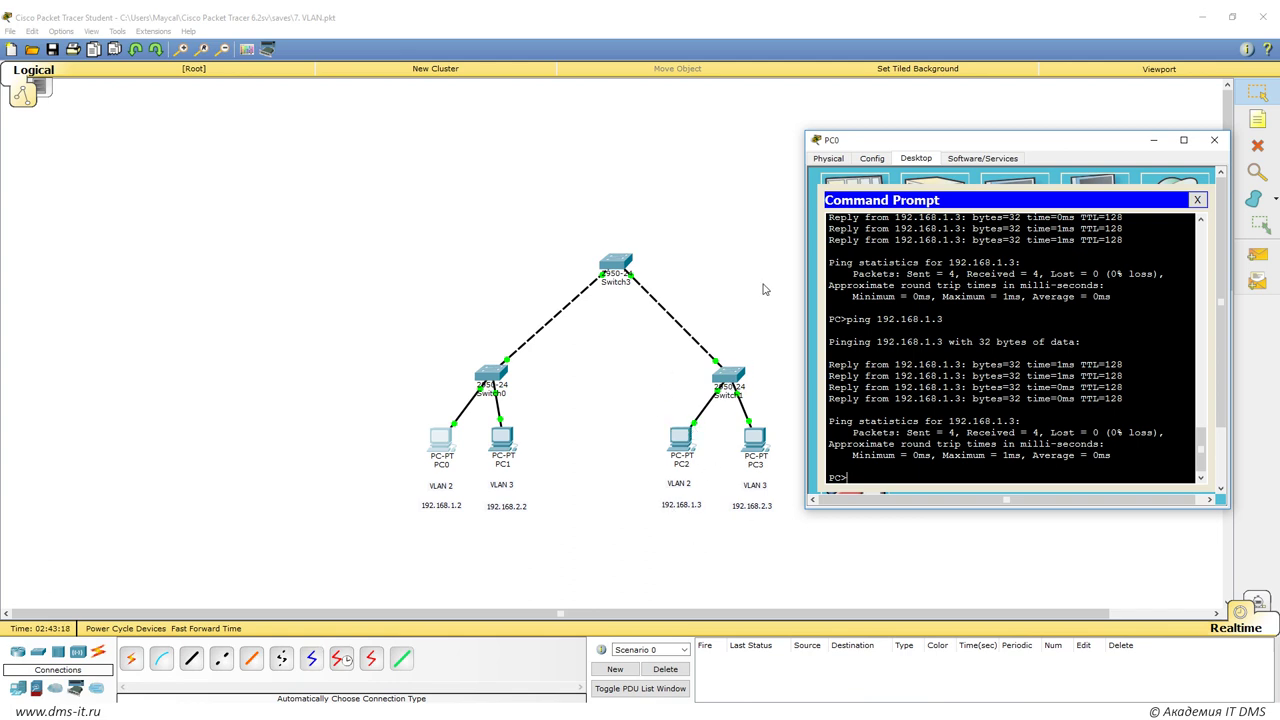
From PC0's Command Prompt, ping PC3 in VLAN 3 at 192.168.2.3, and interrupt the ping.
drag(893, 150, 1026, 116)
text(ping 192.168.2.3)
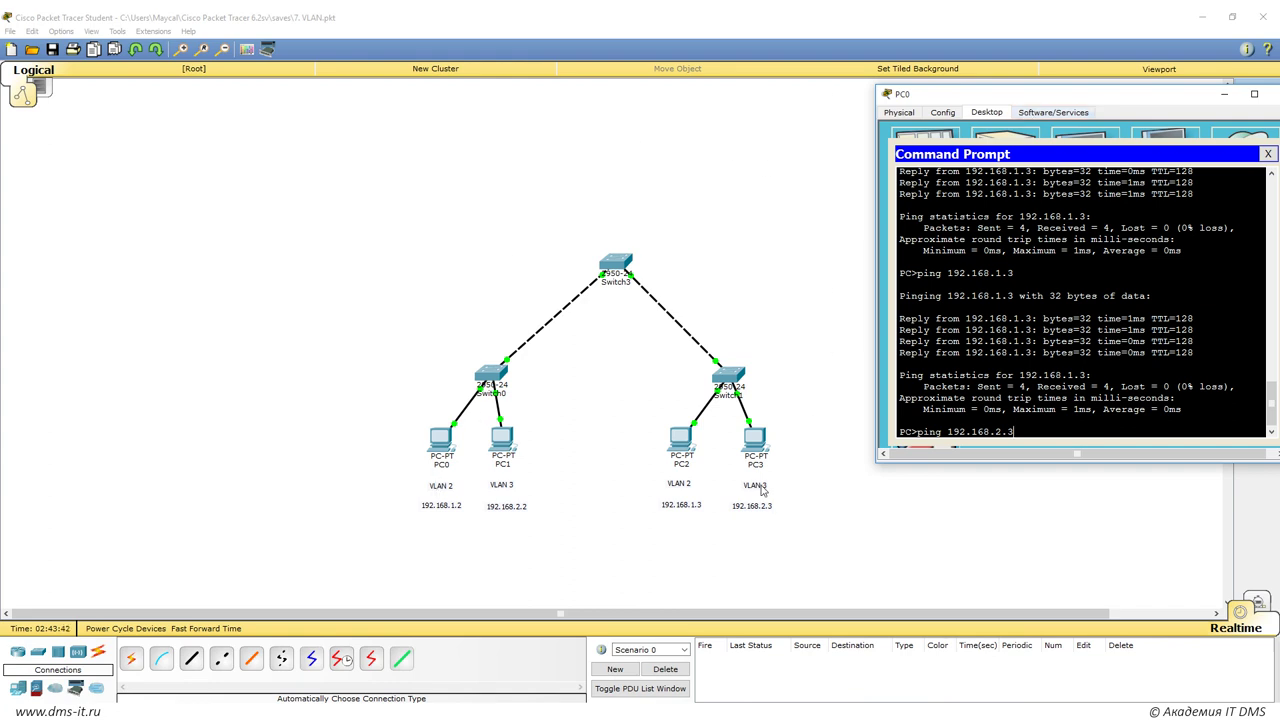
key(Return)
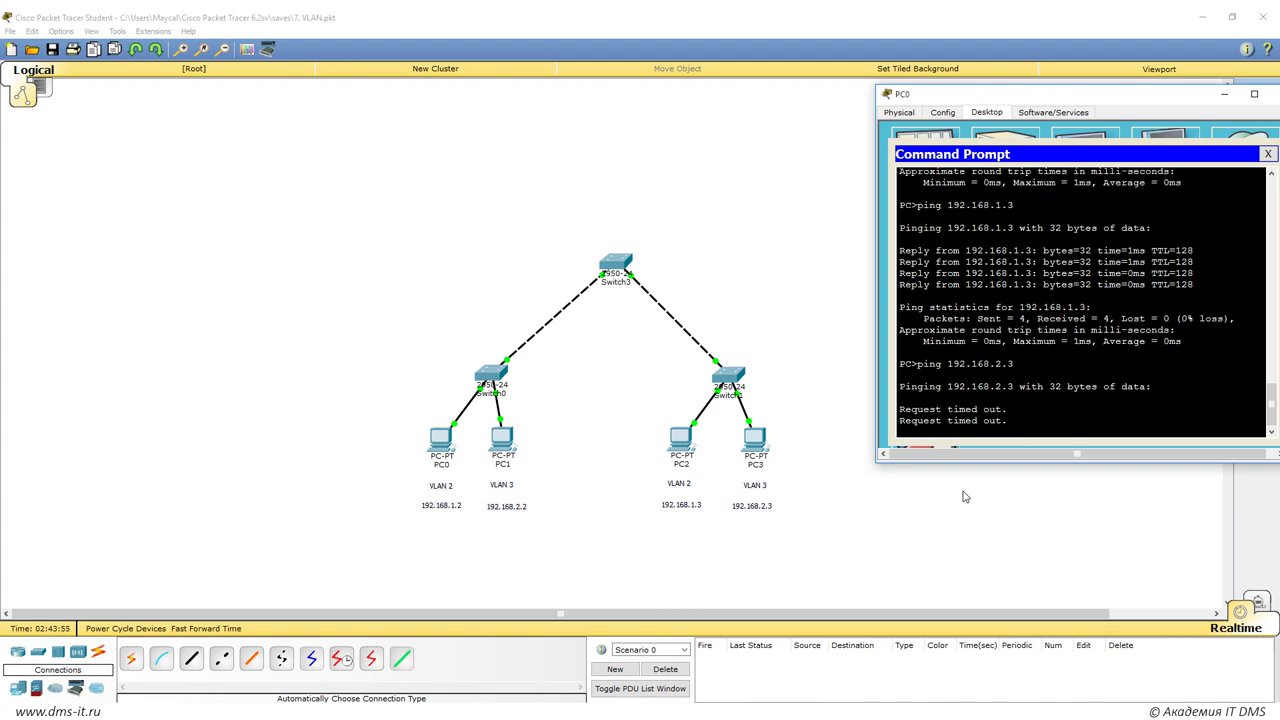
key(ctrl+c)
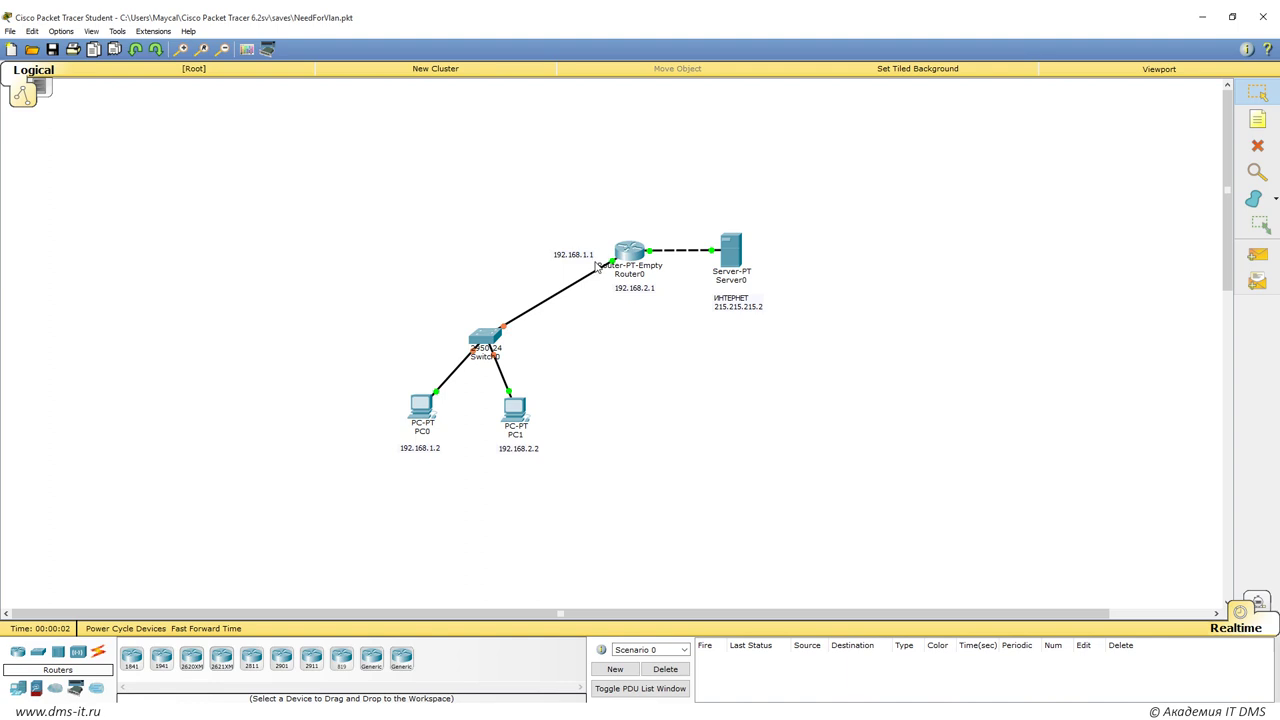
Add an 1841 router above Switch3 in 7. VLAN.pkt and link it to Switch3 with an automatically chosen cable.
mouse_move(591, 277)
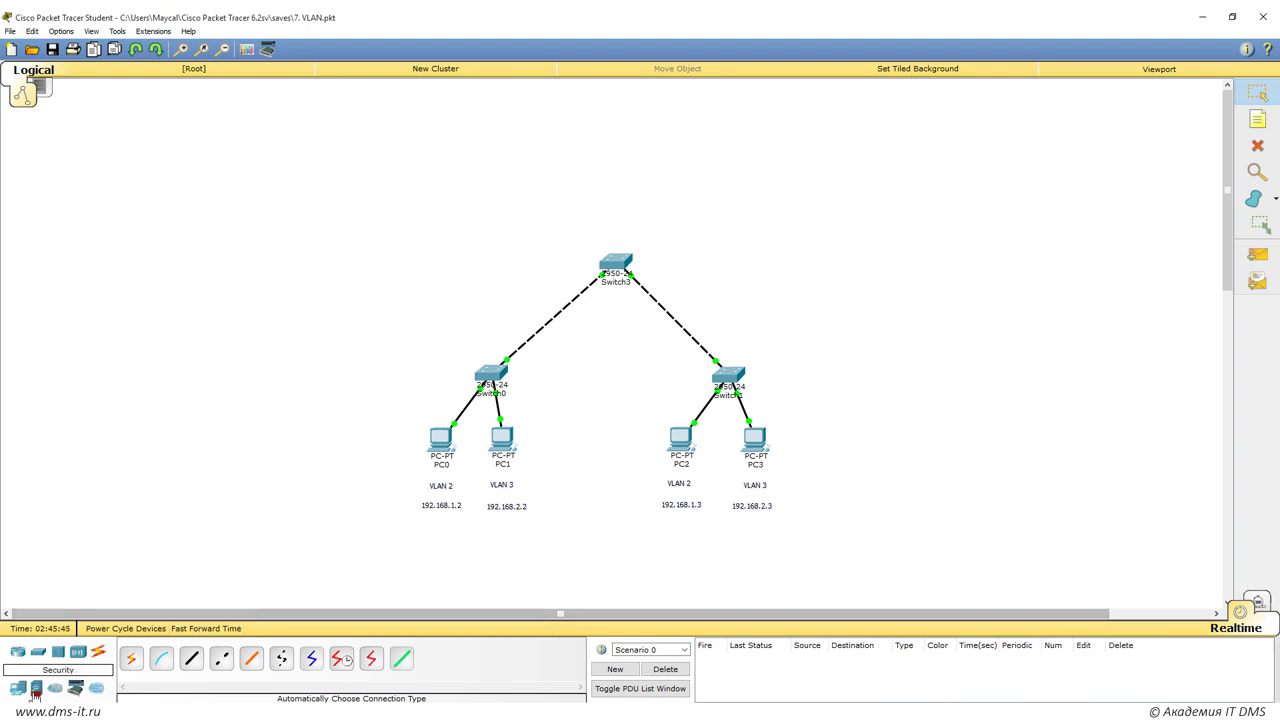
click(18, 651)
drag(127, 656, 623, 163)
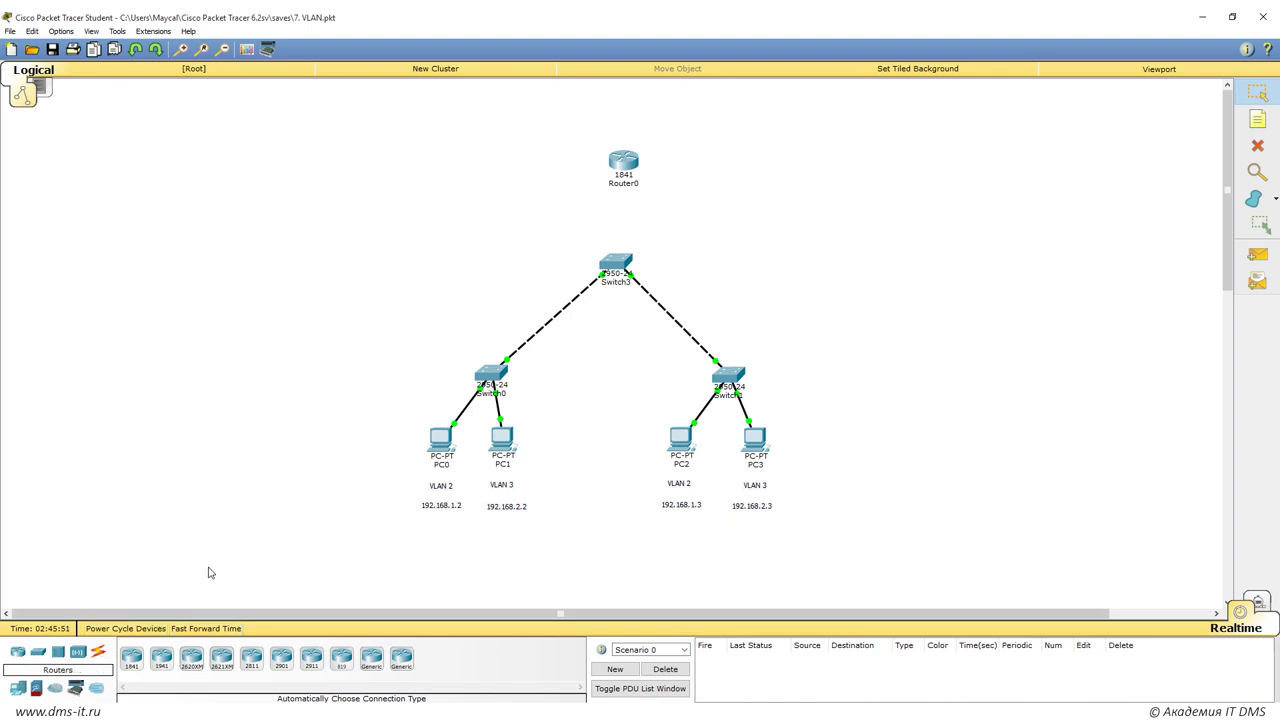
click(99, 652)
click(132, 657)
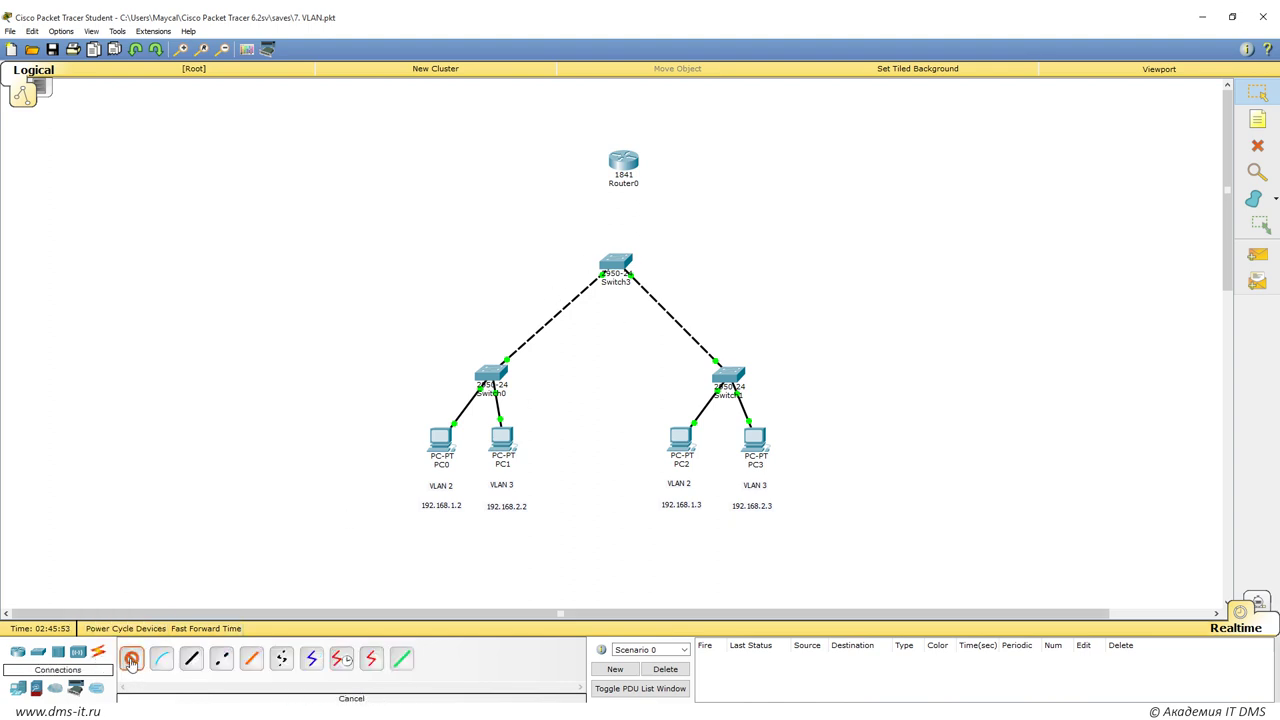
click(617, 263)
click(628, 163)
drag(630, 165, 620, 170)
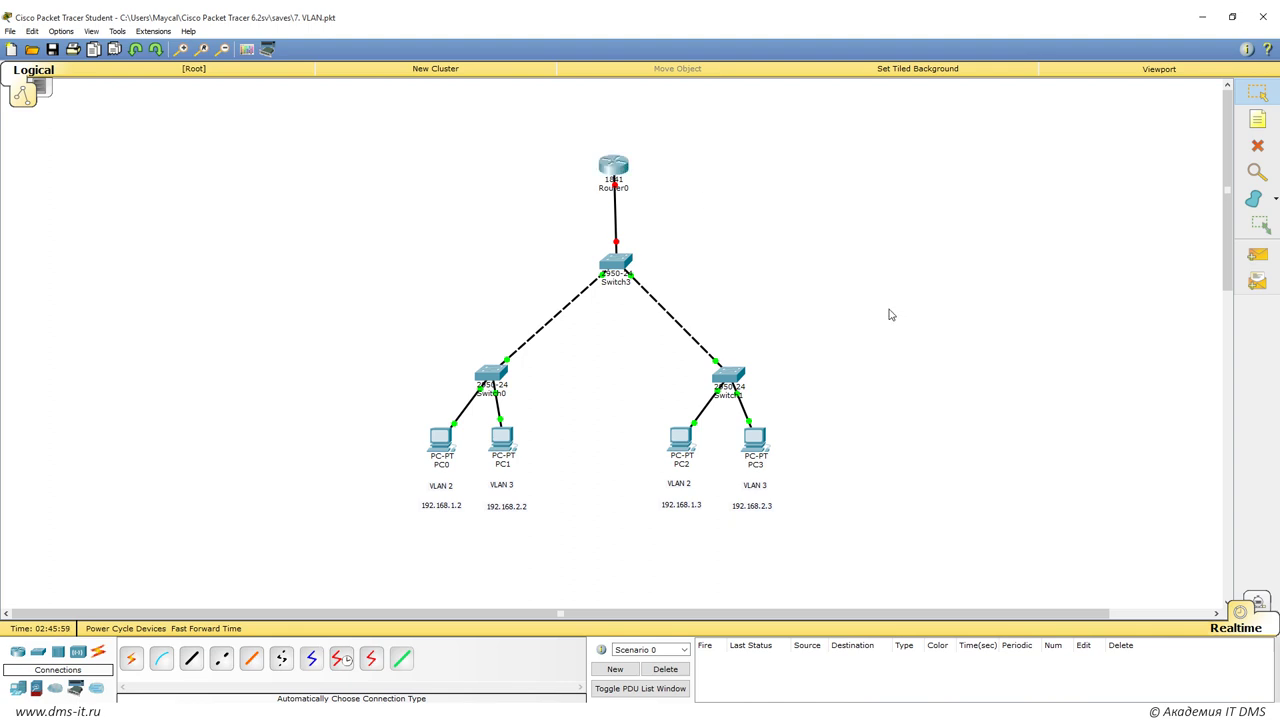
Highlight PC1 with its VLAN 3 notes, clear the selection and align Router0 vertically above Switch3.
drag(388, 421, 460, 487)
drag(566, 556, 510, 428)
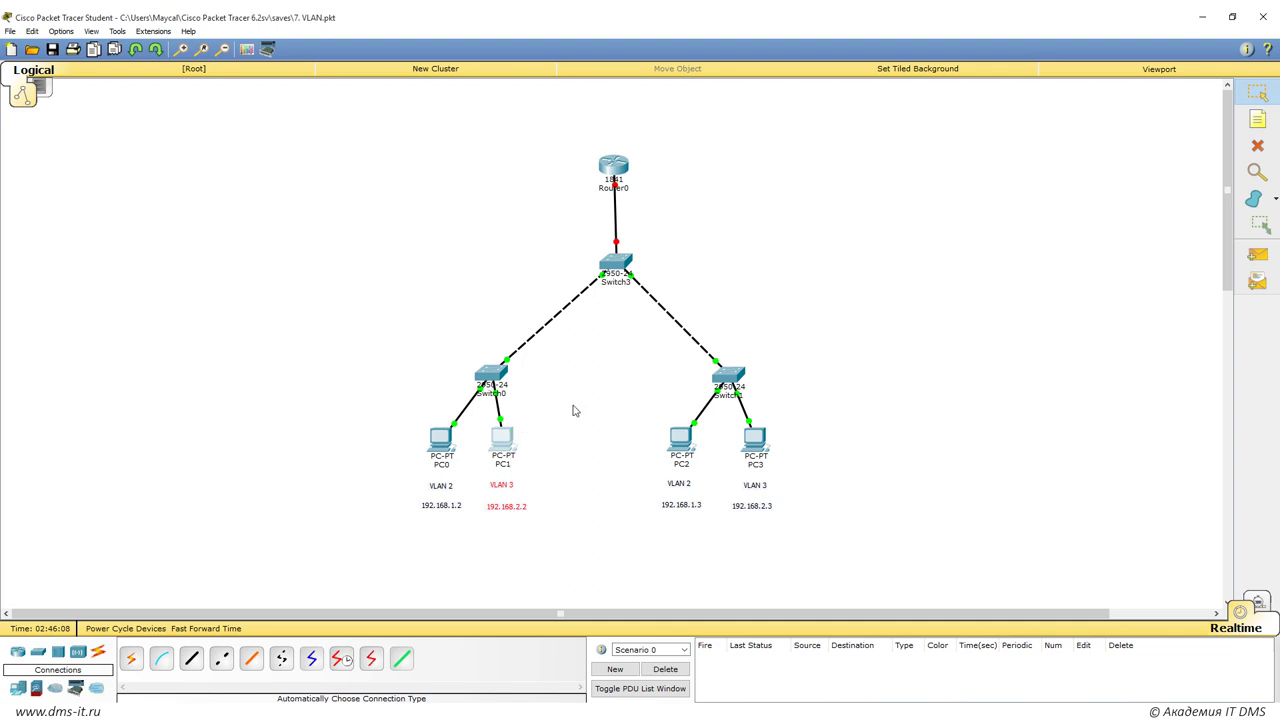
click(573, 410)
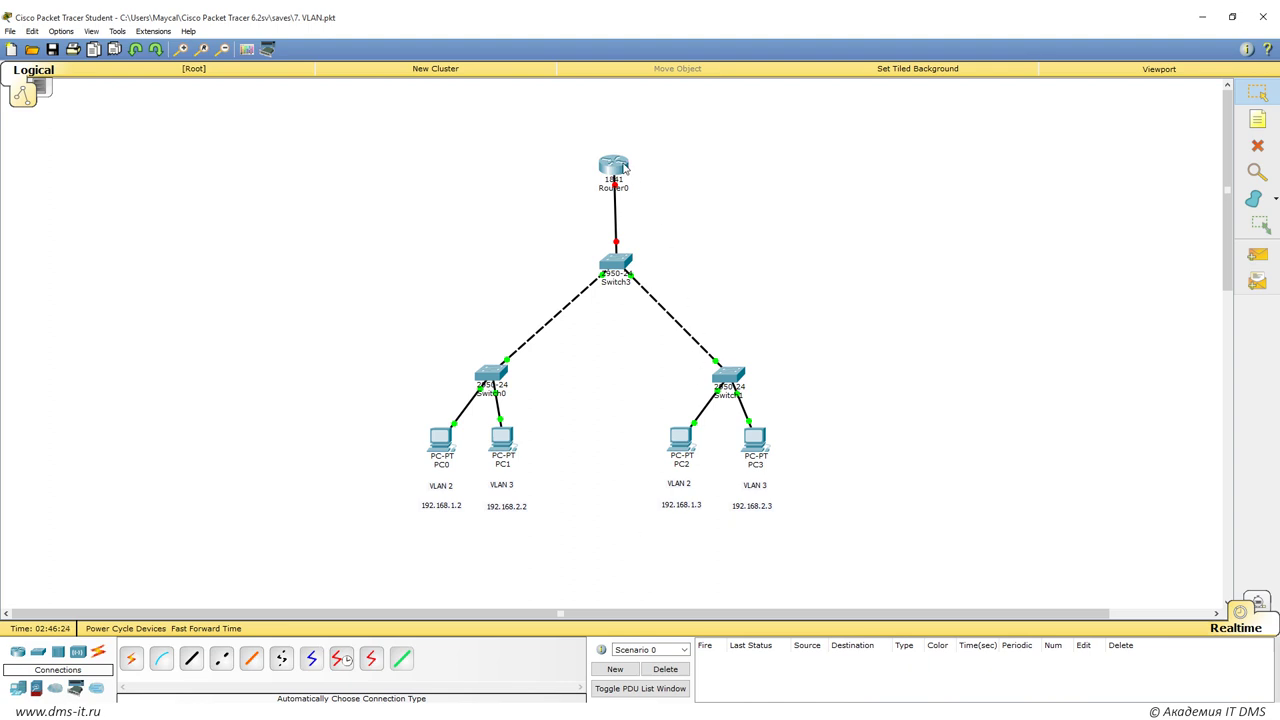
drag(624, 169, 628, 167)
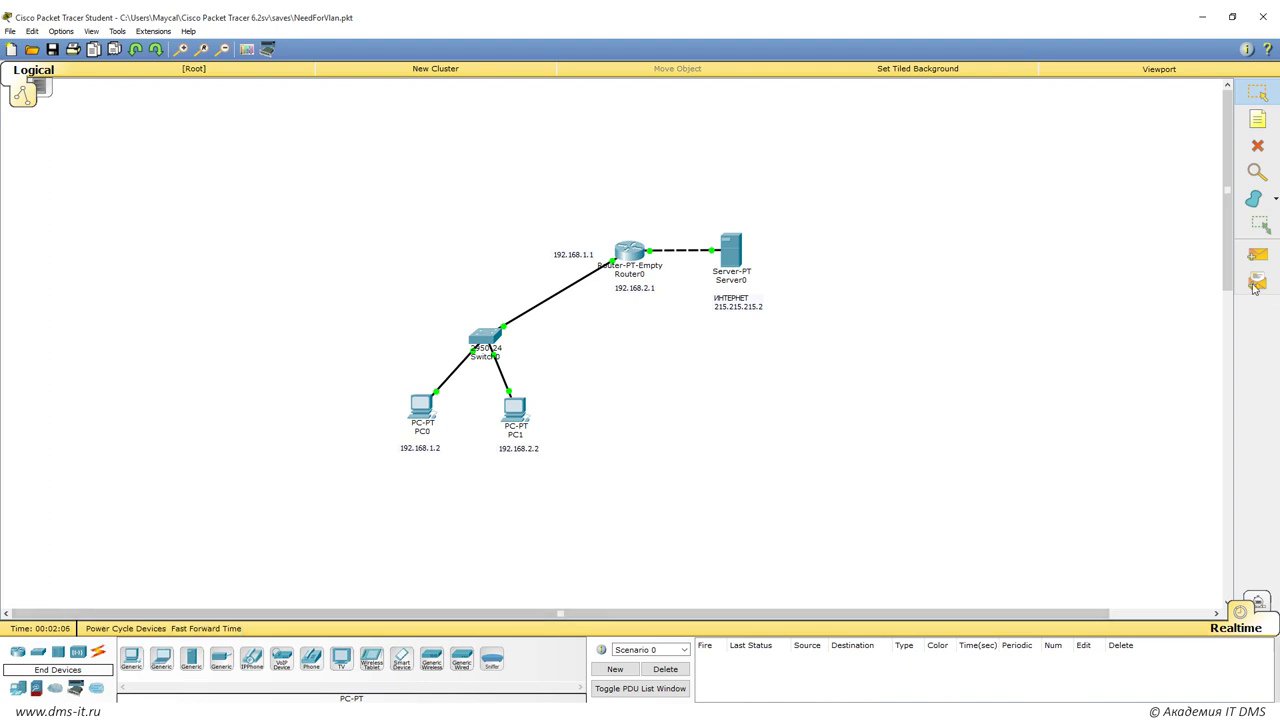
In NeedForVlan.pkt, add the note VLAN 2 below PC0 and the note VLAN 3 below PC1.
click(1256, 120)
click(406, 472)
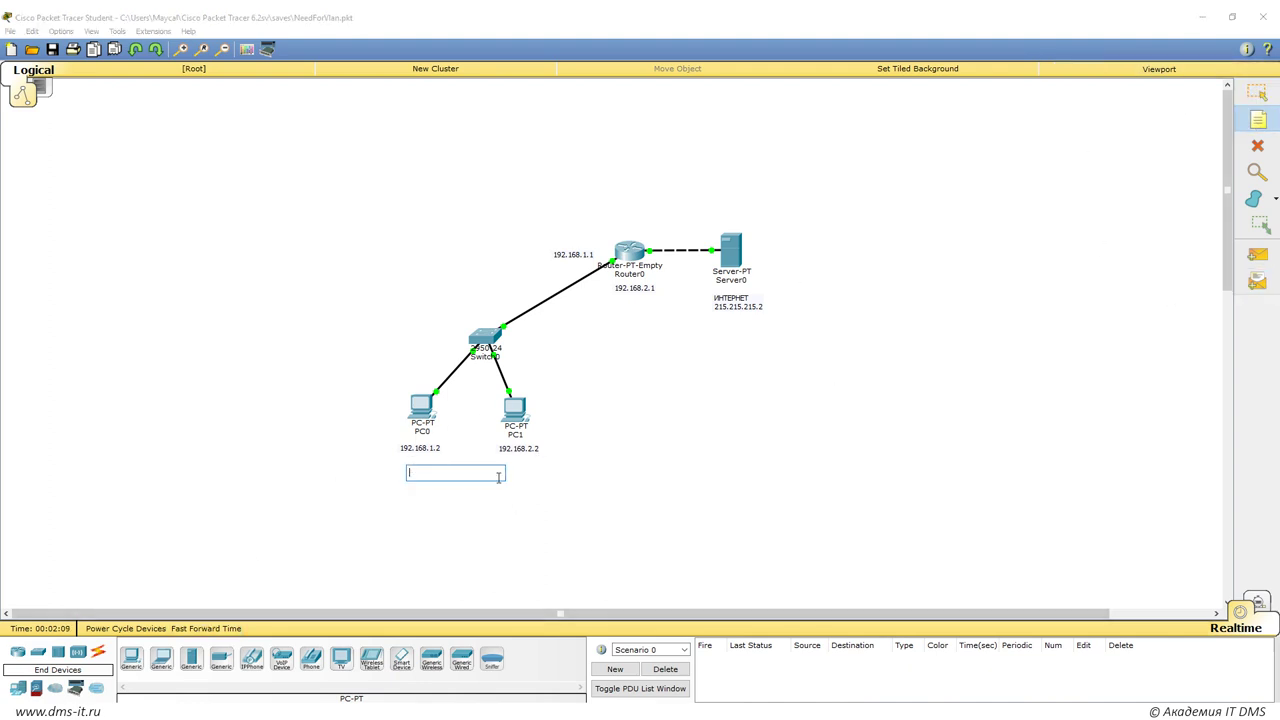
text(VLAN 2)
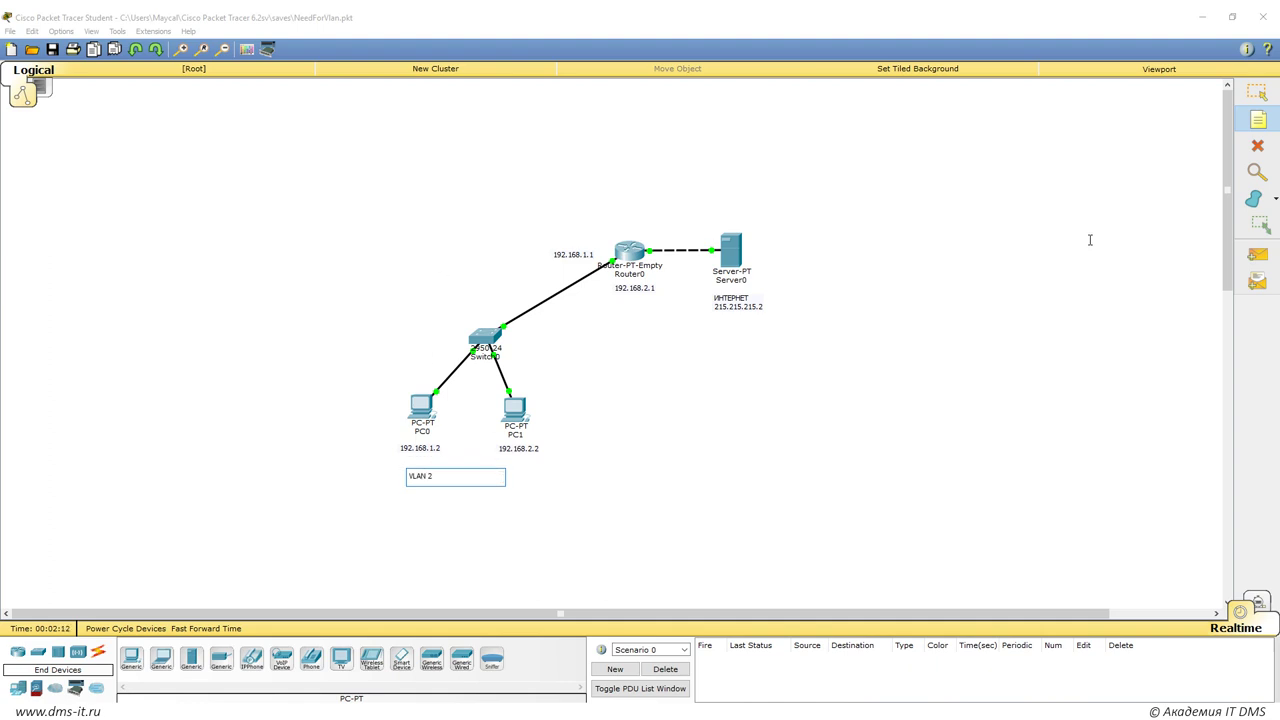
click(1258, 120)
click(493, 477)
text(VLAN 3)
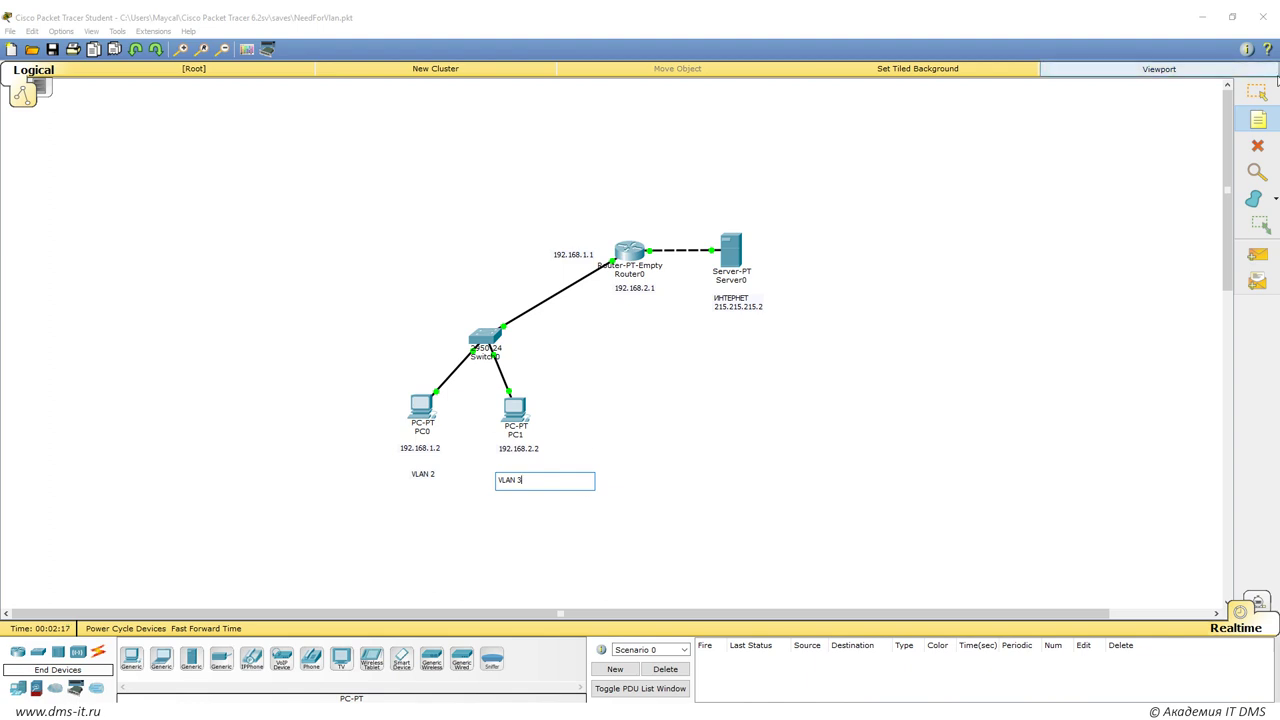
key(Escape)
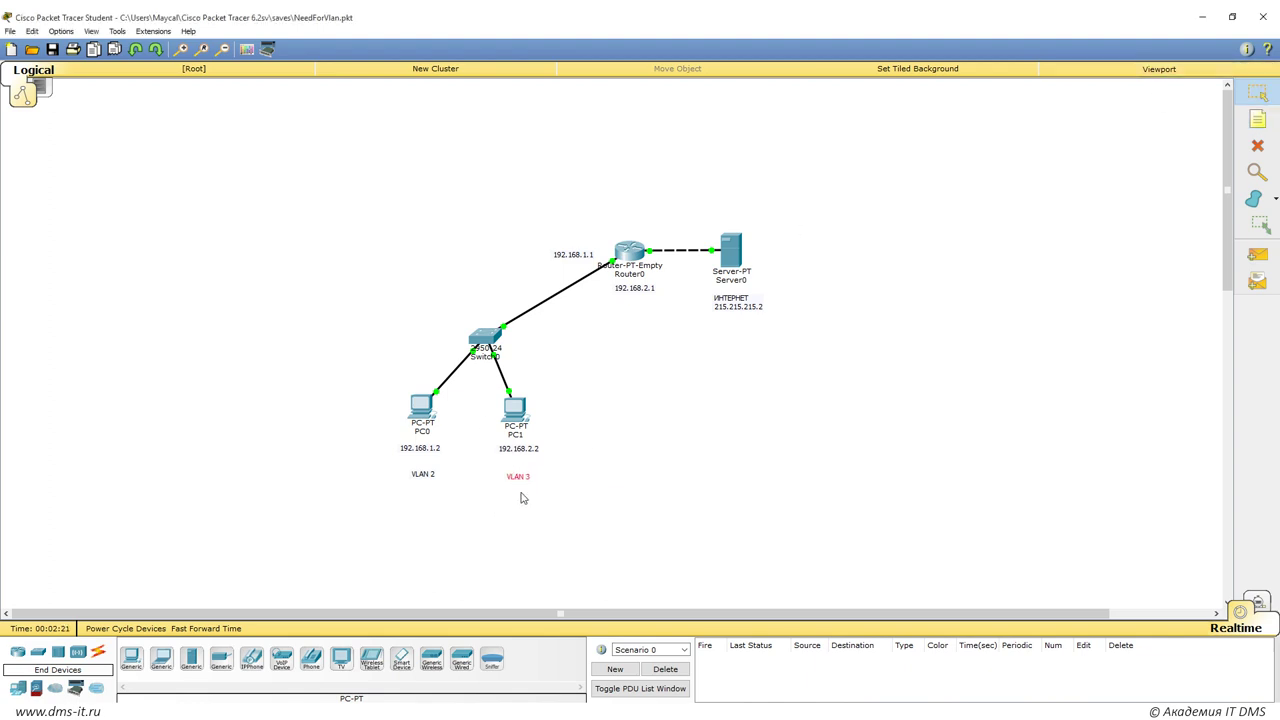
Move the 192.168.1.1 note aside to read the port labels of the Router0–Switch0 link, and return the note.
drag(576, 250, 558, 199)
click(587, 364)
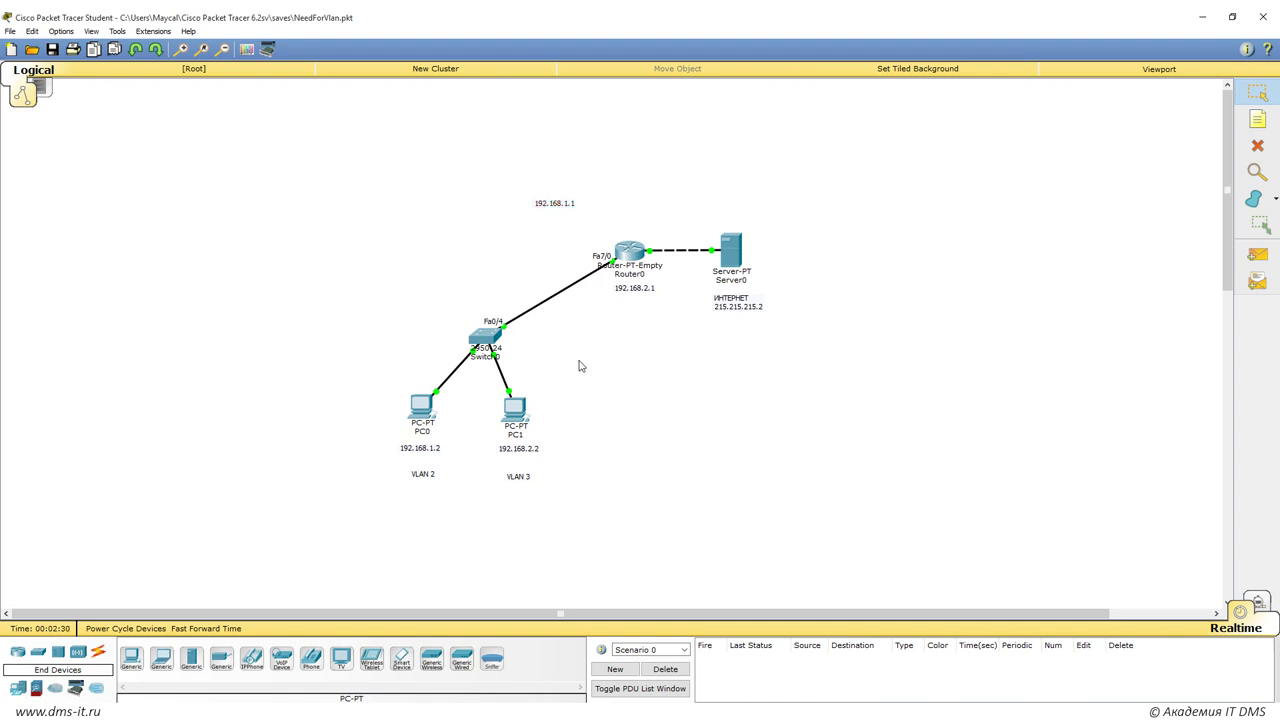
mouse_move(537, 201)
mouse_down()
mouse_move(516, 206)
mouse_move(532, 204)
mouse_up()
drag(559, 212, 588, 246)
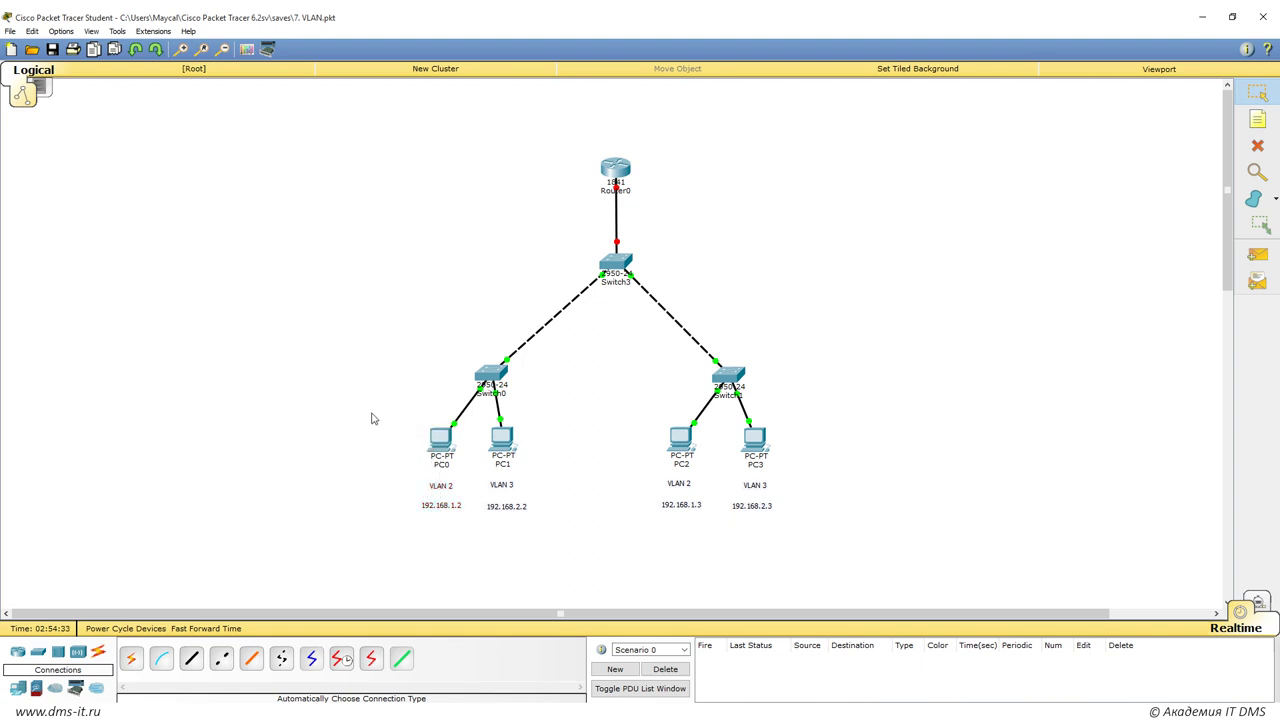
In 7. VLAN.pkt, add the notes 192.168.1.1 and 192.168.2.1 beside Router0.
click(1258, 119)
click(644, 189)
text(192.168.1.1)
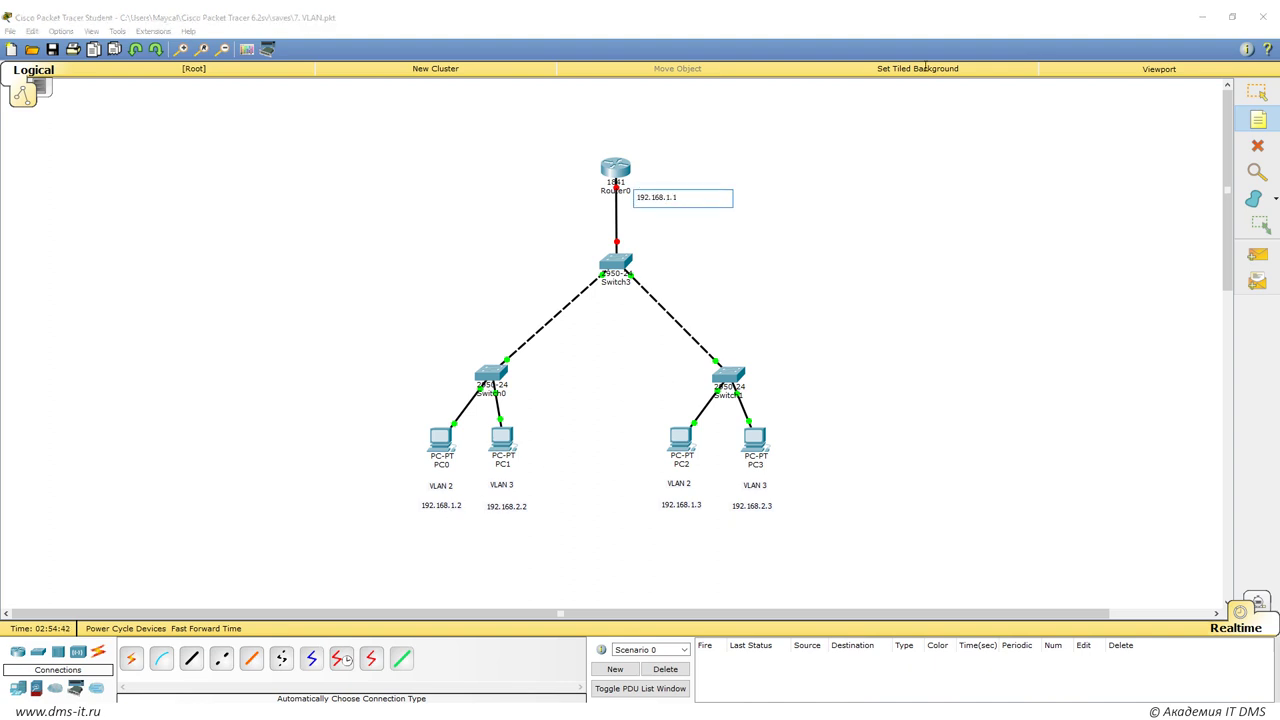
click(700, 153)
click(646, 200)
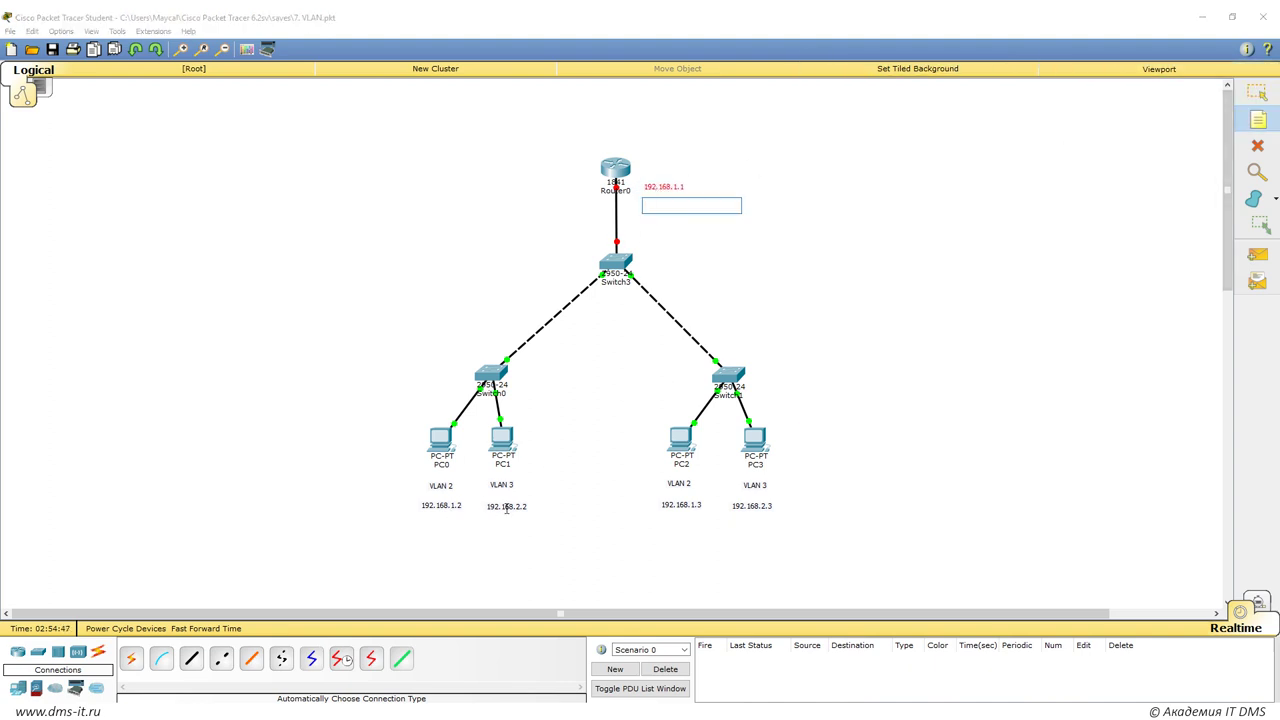
text(192.168.2.1)
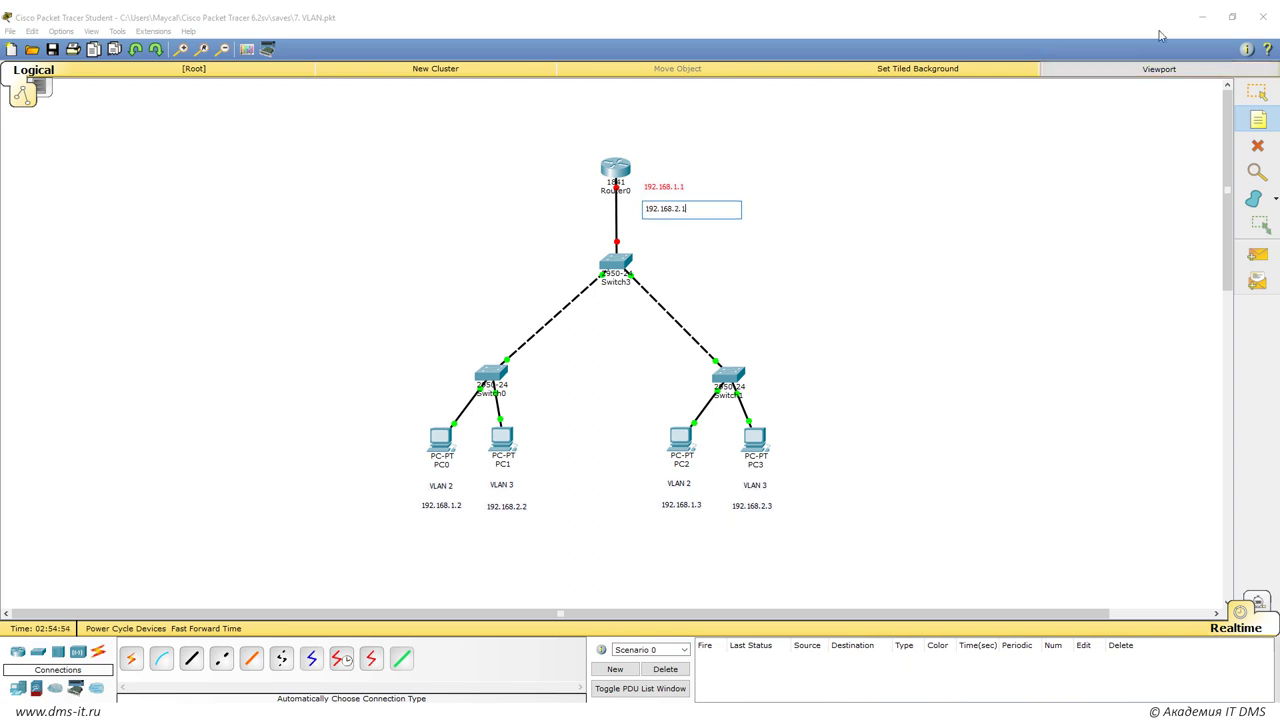
key(Escape)
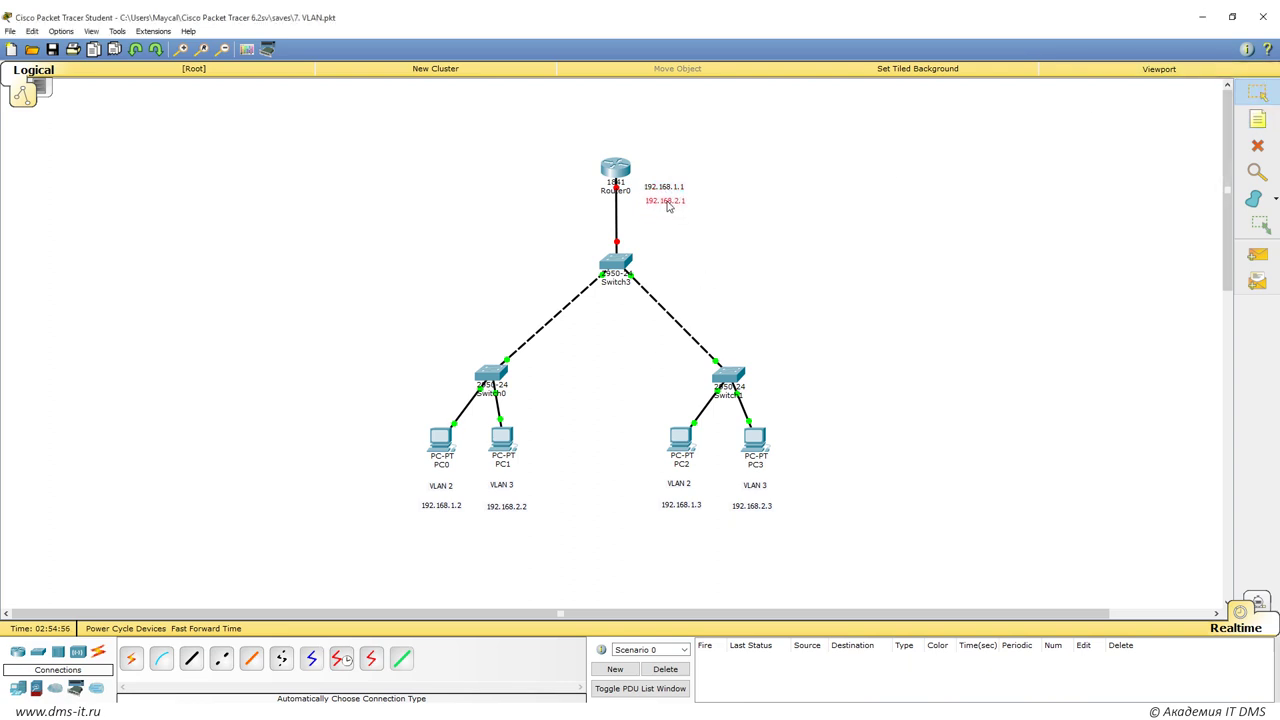
click(660, 207)
click(630, 212)
Open Router0's command-line interface, decline the initial configuration dialog and start the console session.
click(617, 168)
click(535, 219)
drag(570, 205, 901, 167)
text(n)
key(Return)
key(Return)
Enter privileged mode and global configuration mode on Router0 with en and conf ter.
text(conf ter)
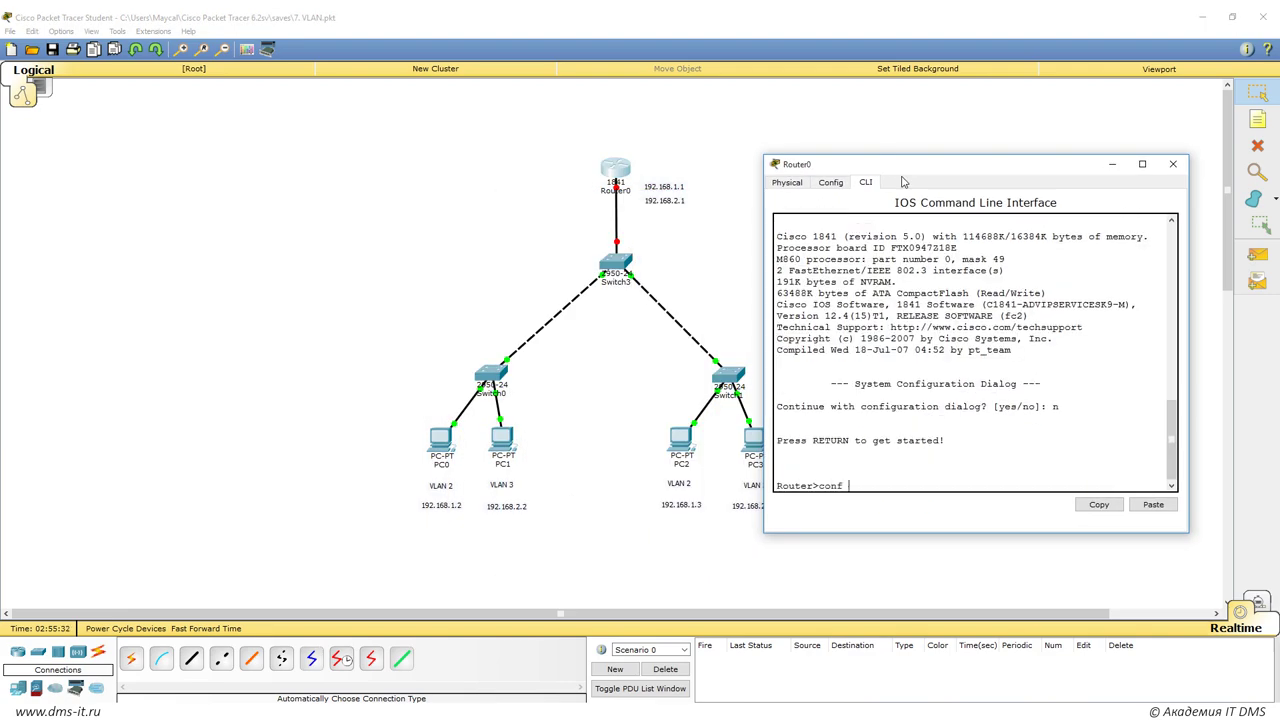
key(Return)
text(en)
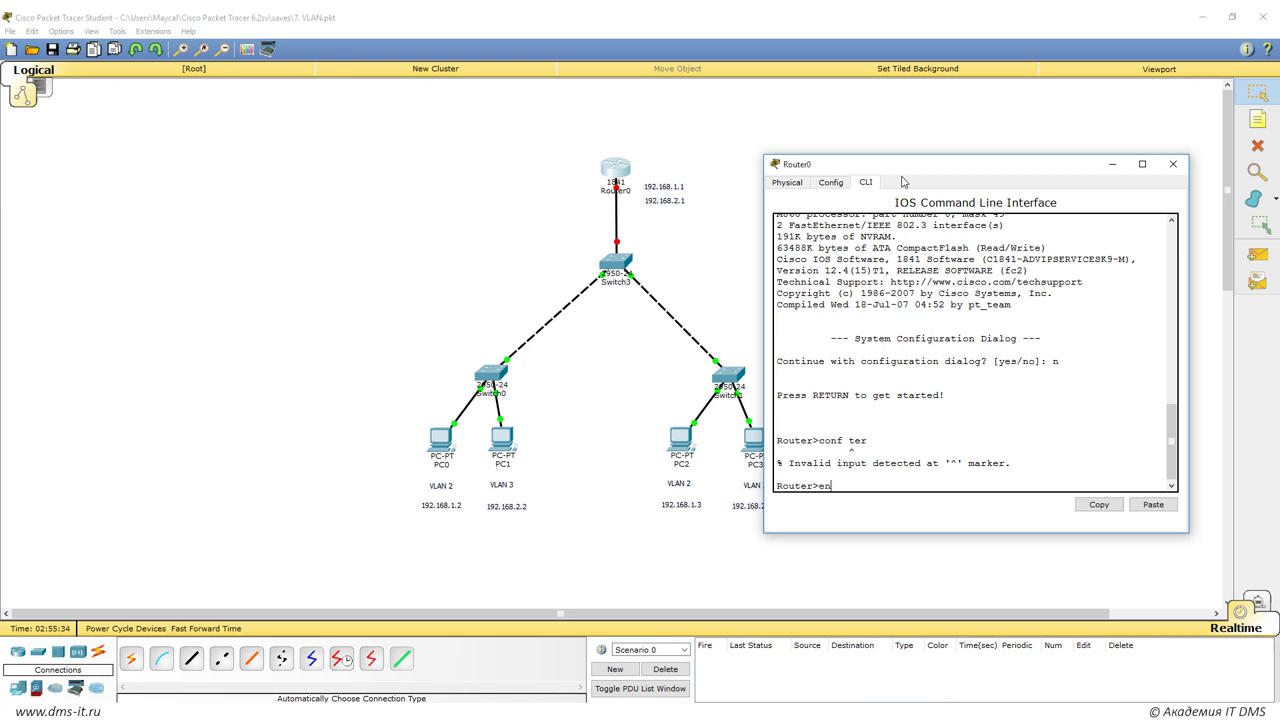
key(Return)
text(conf ter)
key(Return)
Check the port labels of the Router0–Switch3 link and enter subinterface fa0/1.2 on Router0.
click(558, 223)
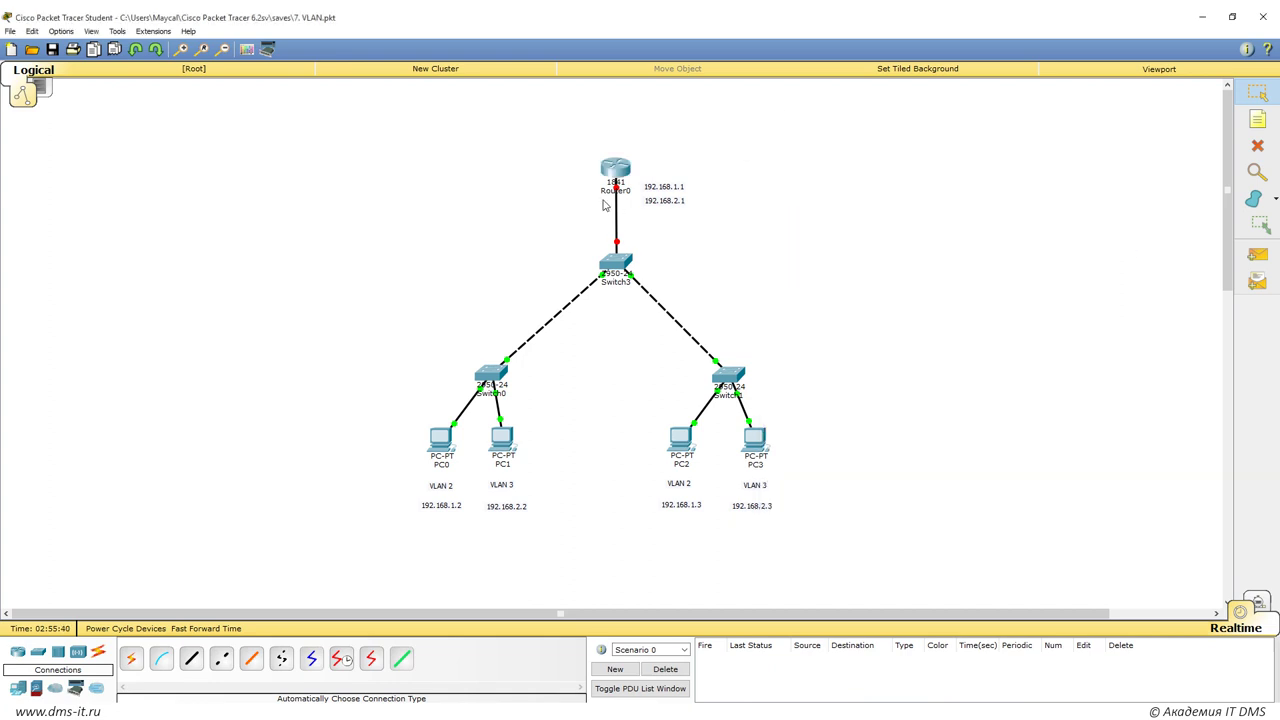
mouse_move(619, 195)
key(alt+Tab)
key(Tab)
key(Tab)
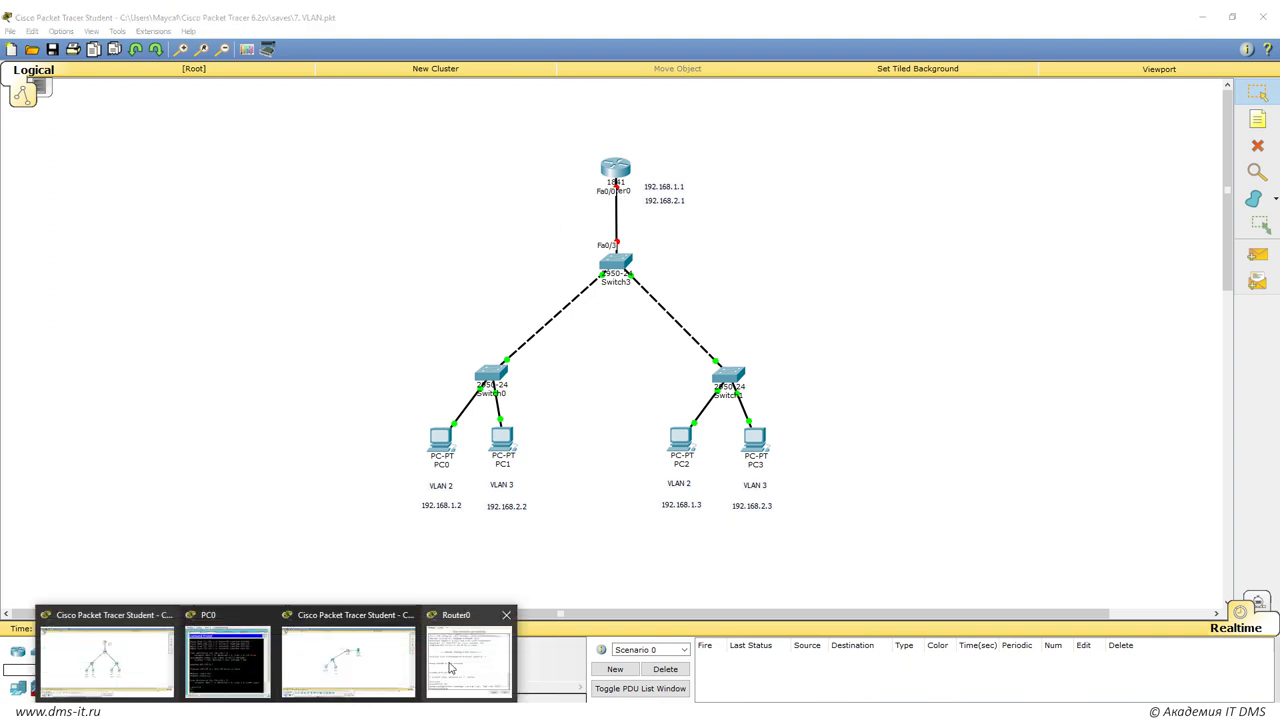
text(int f)
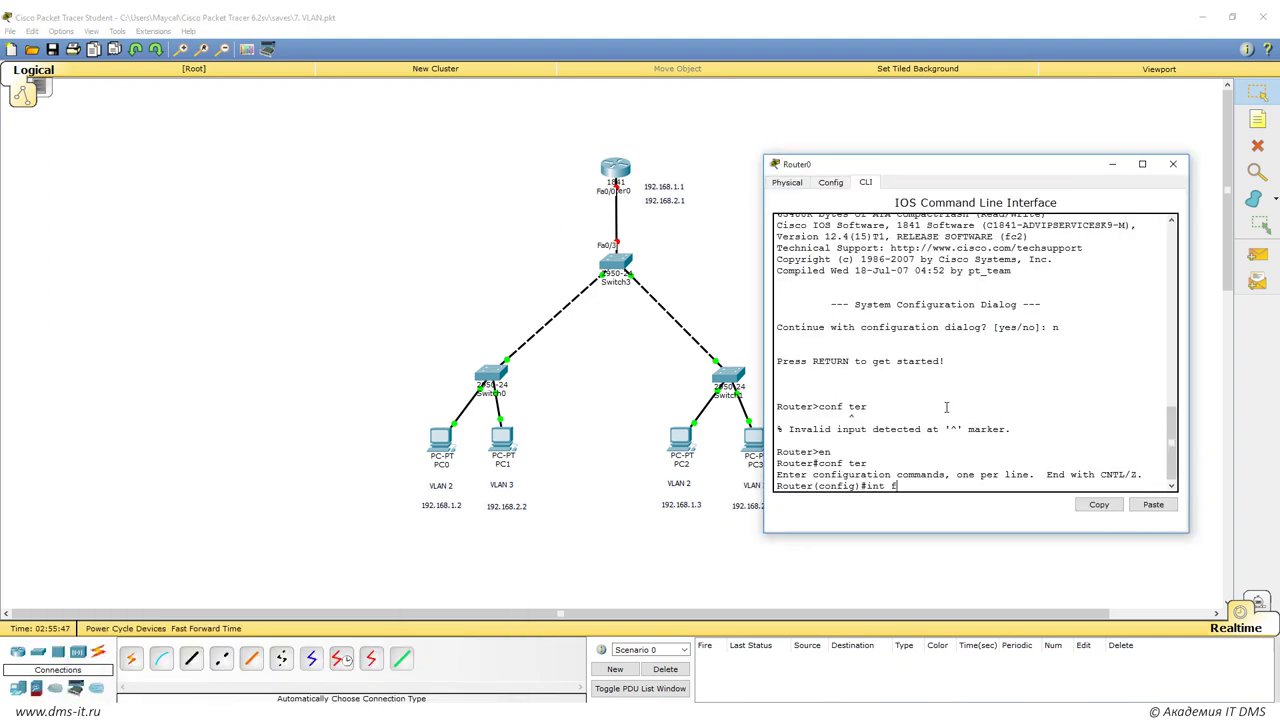
text(a0/1.)
text(2)
key(Return)
drag(819, 486, 893, 486)
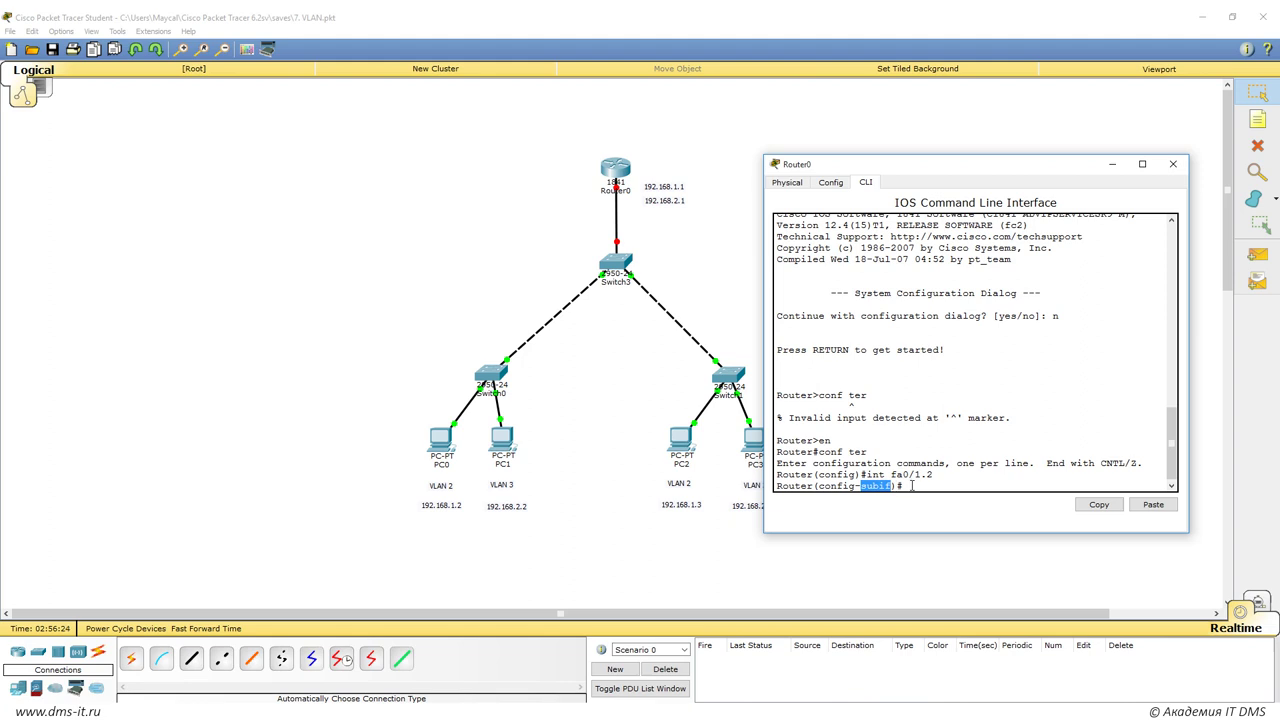
click(912, 486)
Try to assign IP address 192.168.1.1 with mask 255.255.255.0 to subinterface fa0/1.2 without any encapsulation set.
drag(960, 170, 1004, 143)
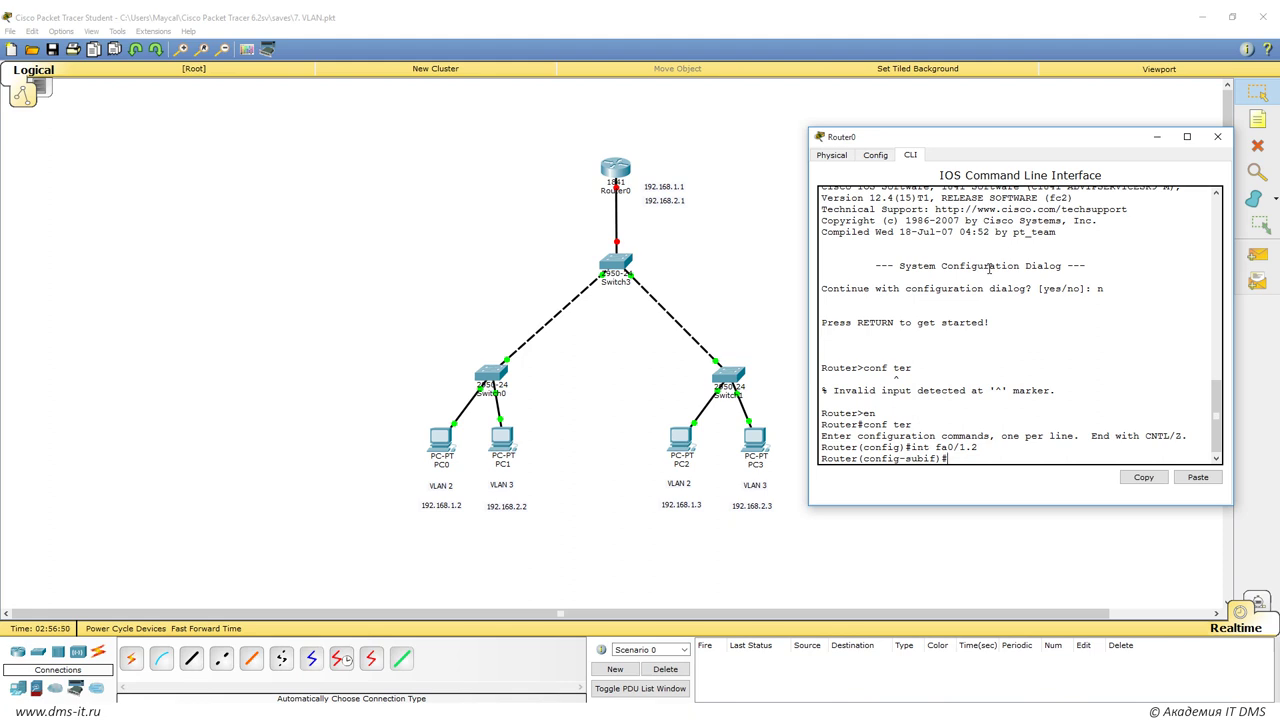
text(ip add 192.168.1.1 255.255.255.0)
key(Return)
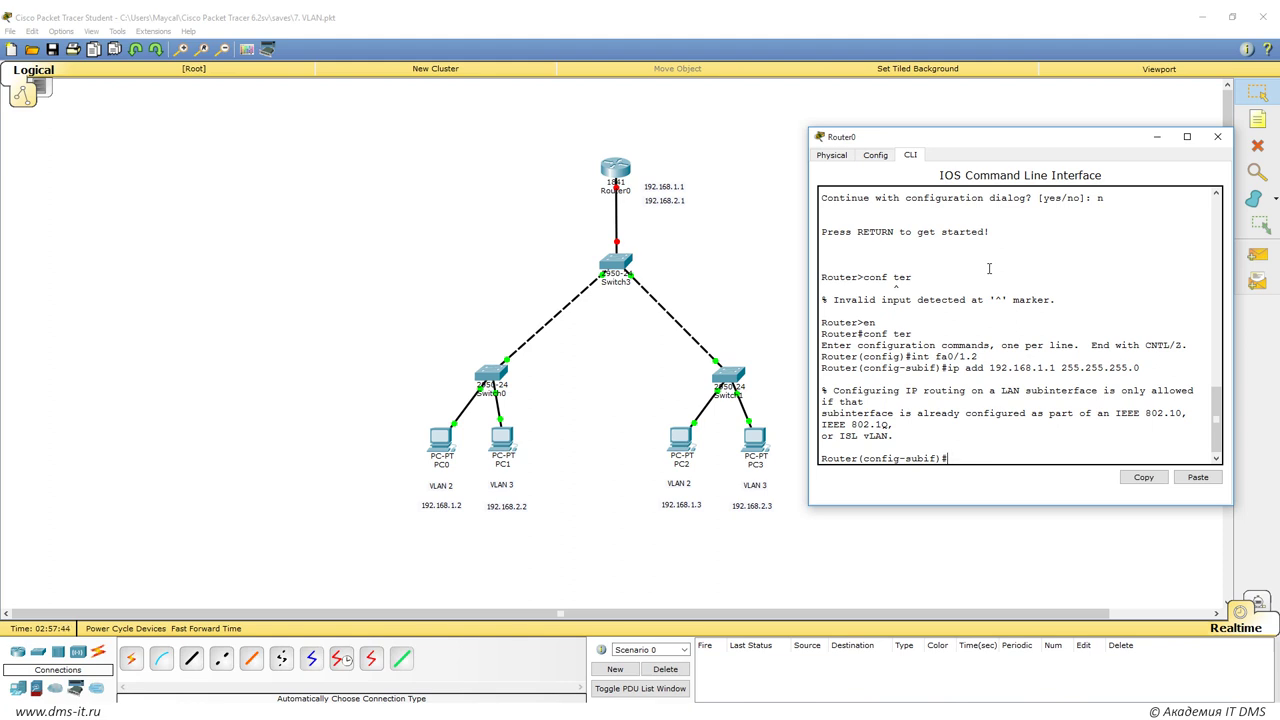
List the encapsulation options and set dot1q encapsulation for VLAN 2 on subinterface fa0/1.2.
text(encap)
key(Return)
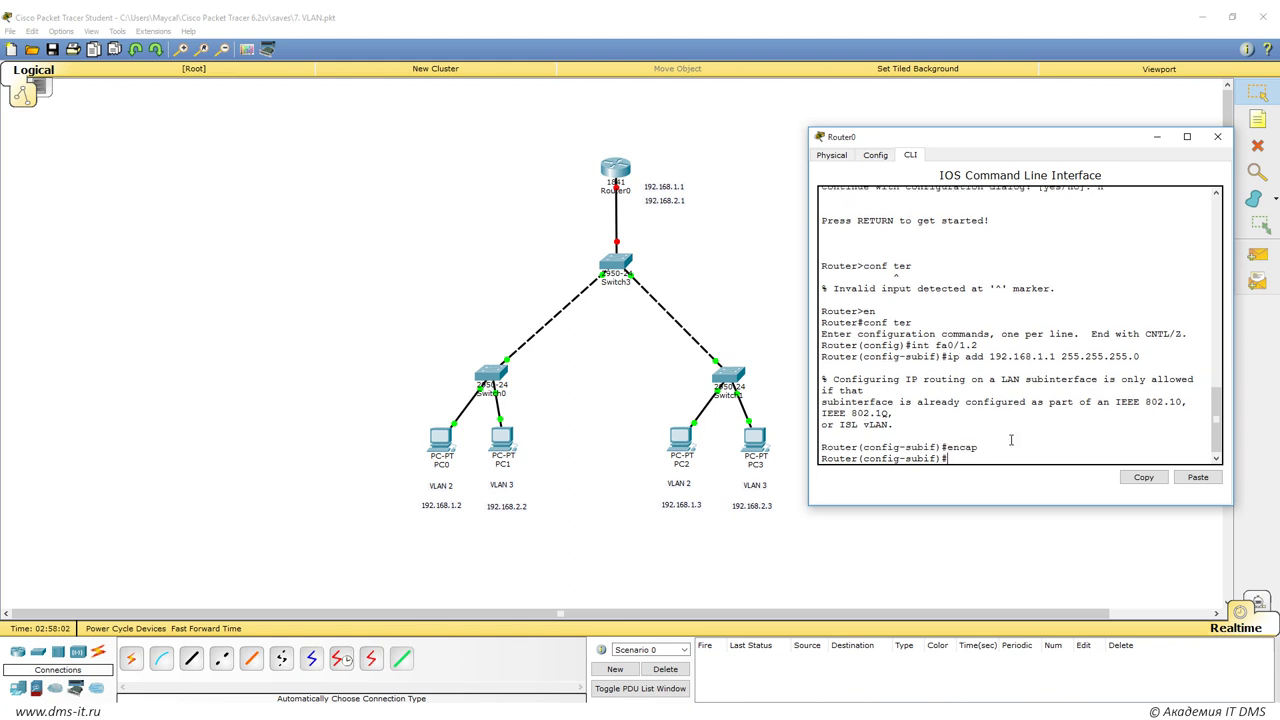
text(enc)
key(Tab)
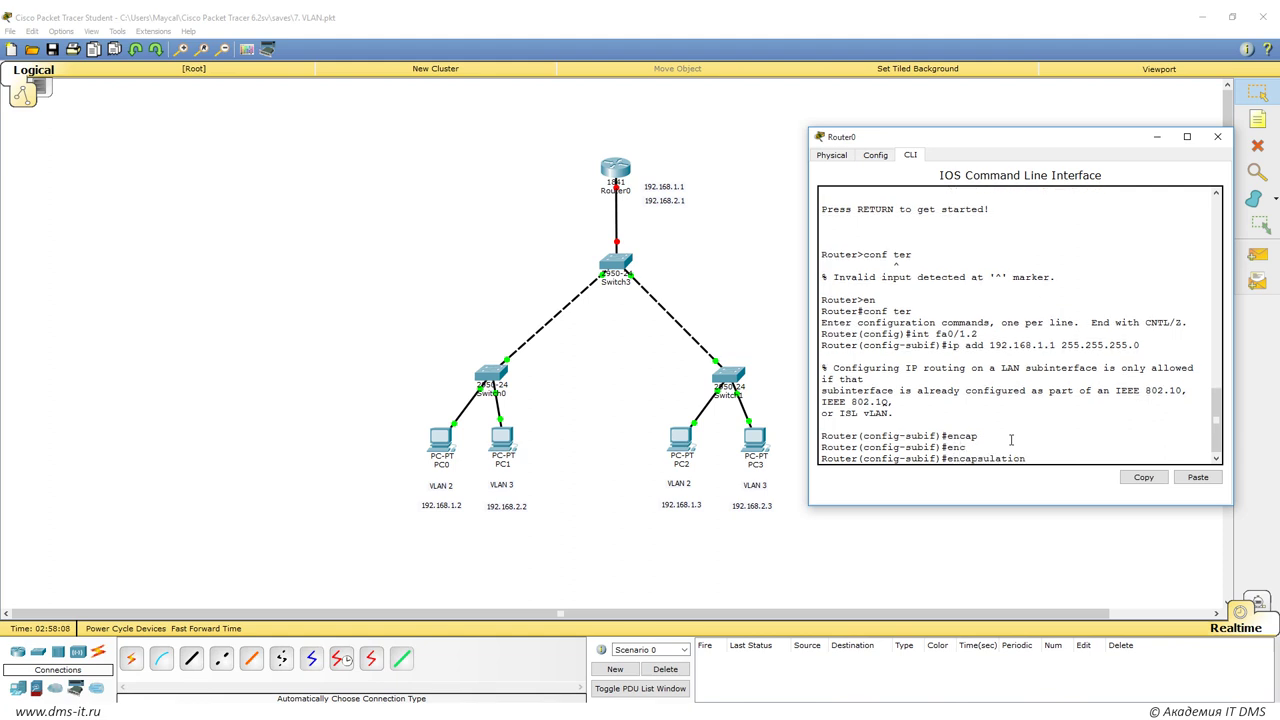
text(?)
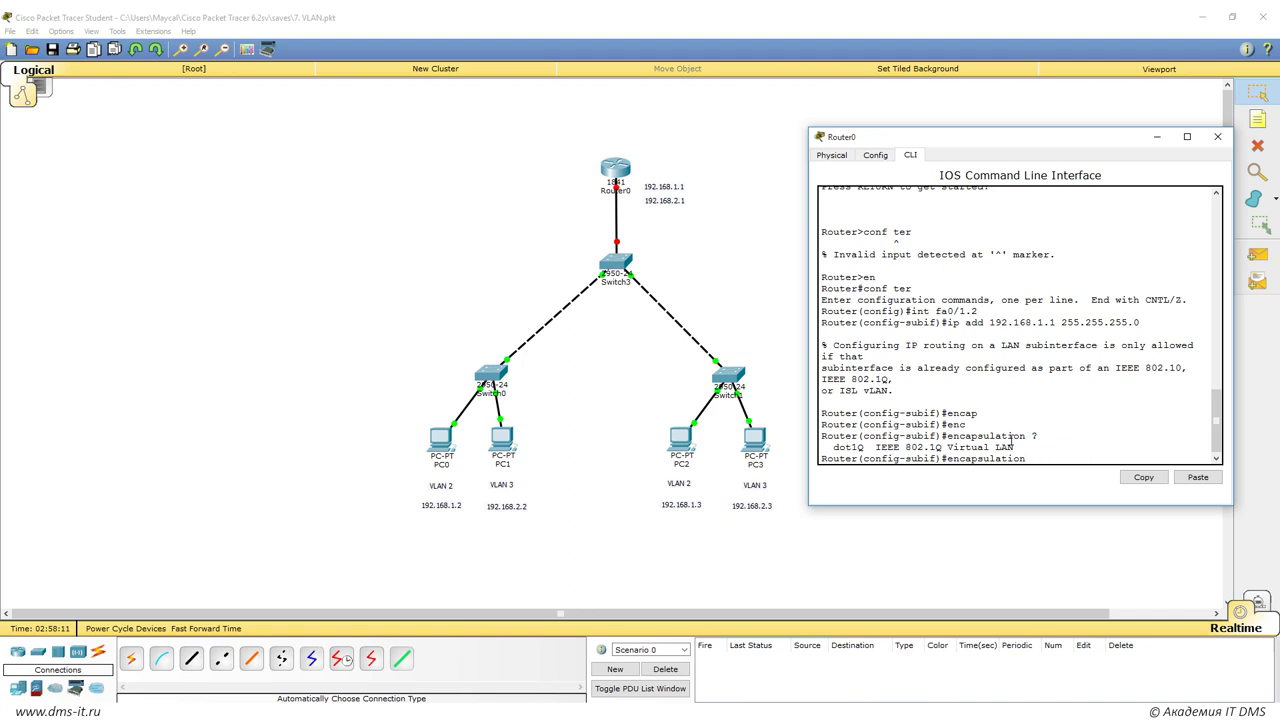
text(dot1q)
text(2)
key(Return)
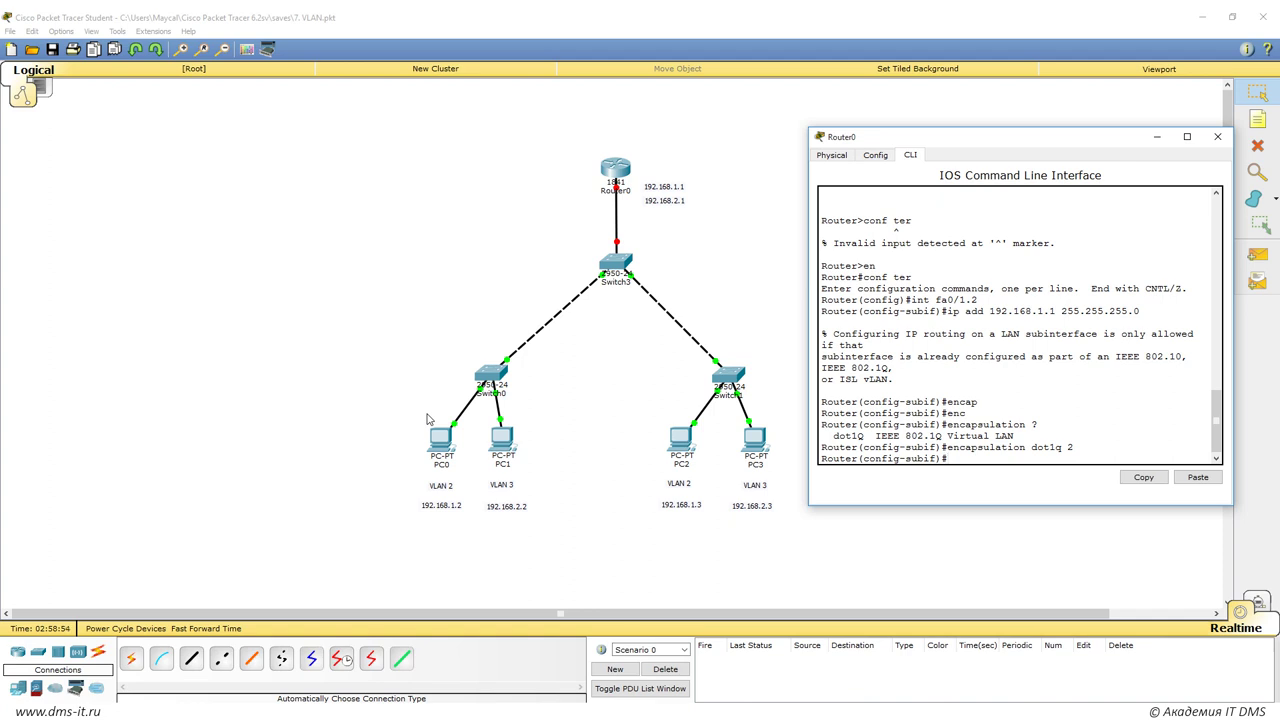
Assign IP address 192.168.1.1 with mask 255.255.255.0 to subinterface fa0/1.2 and exit subinterface configuration.
text(ip add 192.168.1.1 255.255.255.0)
key(Return)
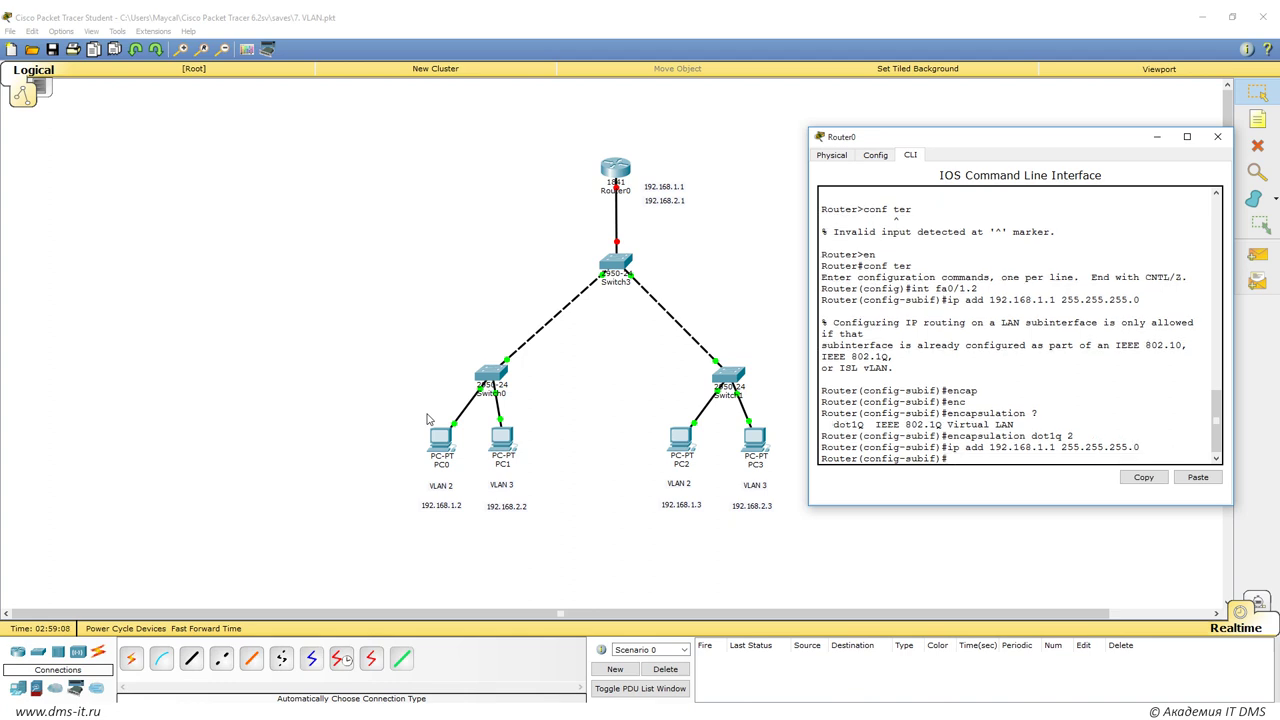
text(exit)
key(Return)
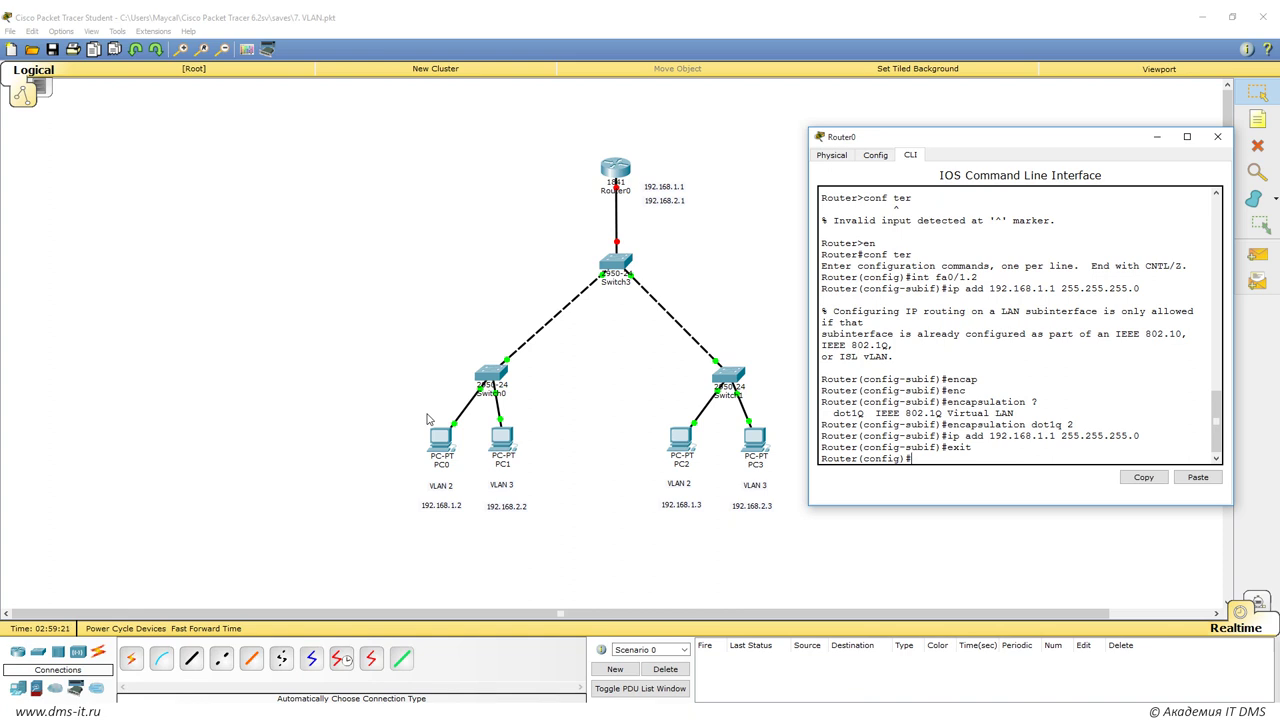
Enter subinterface fa0/1.3 on Router0 and set dot1q encapsulation for VLAN 3 on it.
text(int fa0/1.3)
key(Return)
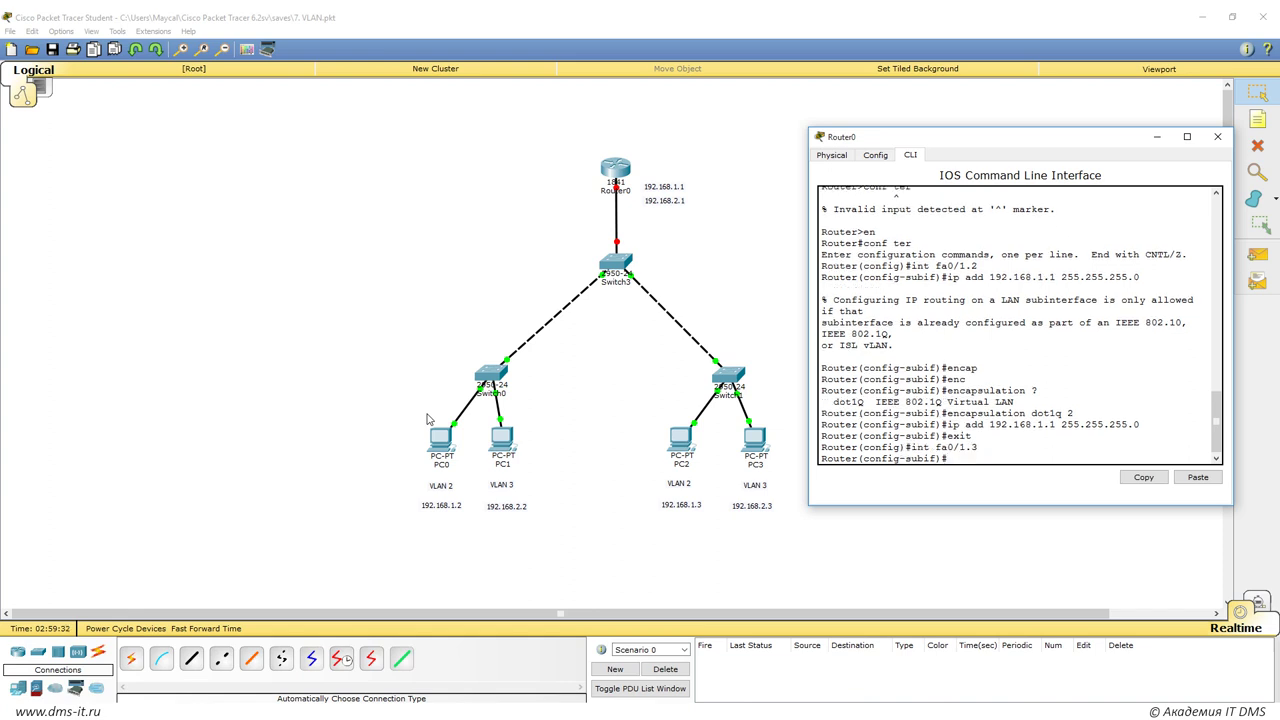
drag(970, 447, 978, 447)
drag(970, 266, 978, 266)
drag(1067, 413, 1075, 413)
drag(970, 266, 977, 266)
drag(1067, 413, 1075, 413)
click(977, 460)
text(en)
key(Tab)
text(do)
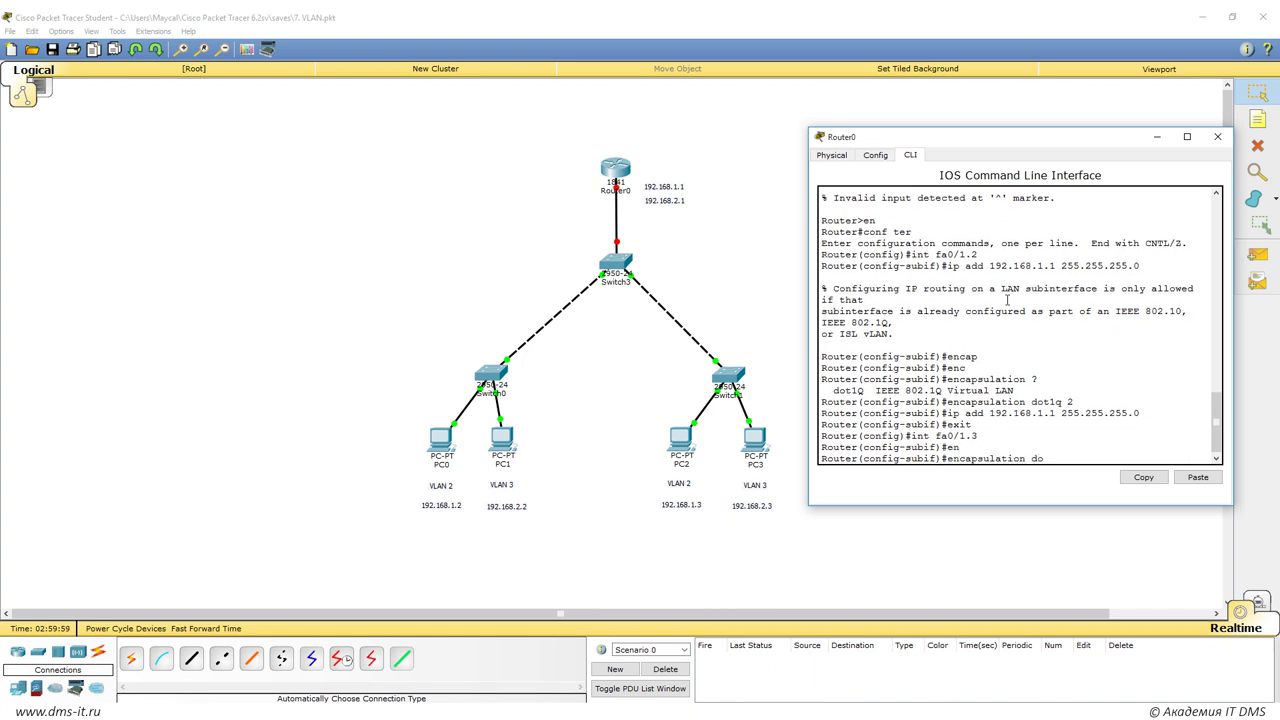
text(t1q 3)
key(Return)
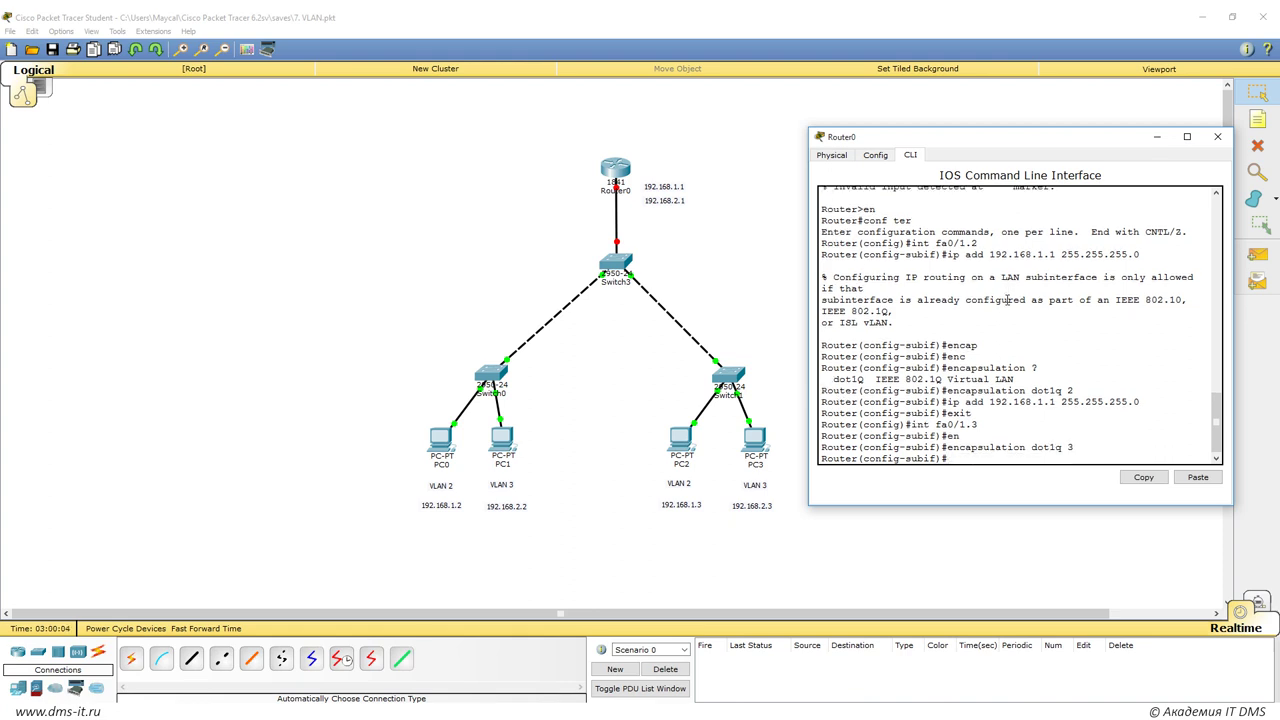
Assign IP address 192.168.2.1 with mask 255.255.255.0 to subinterface fa0/1.3 and exit subinterface configuration.
text(ip add)
key(Tab)
text(192.168.2.1 255.255.255.0)
key(Return)
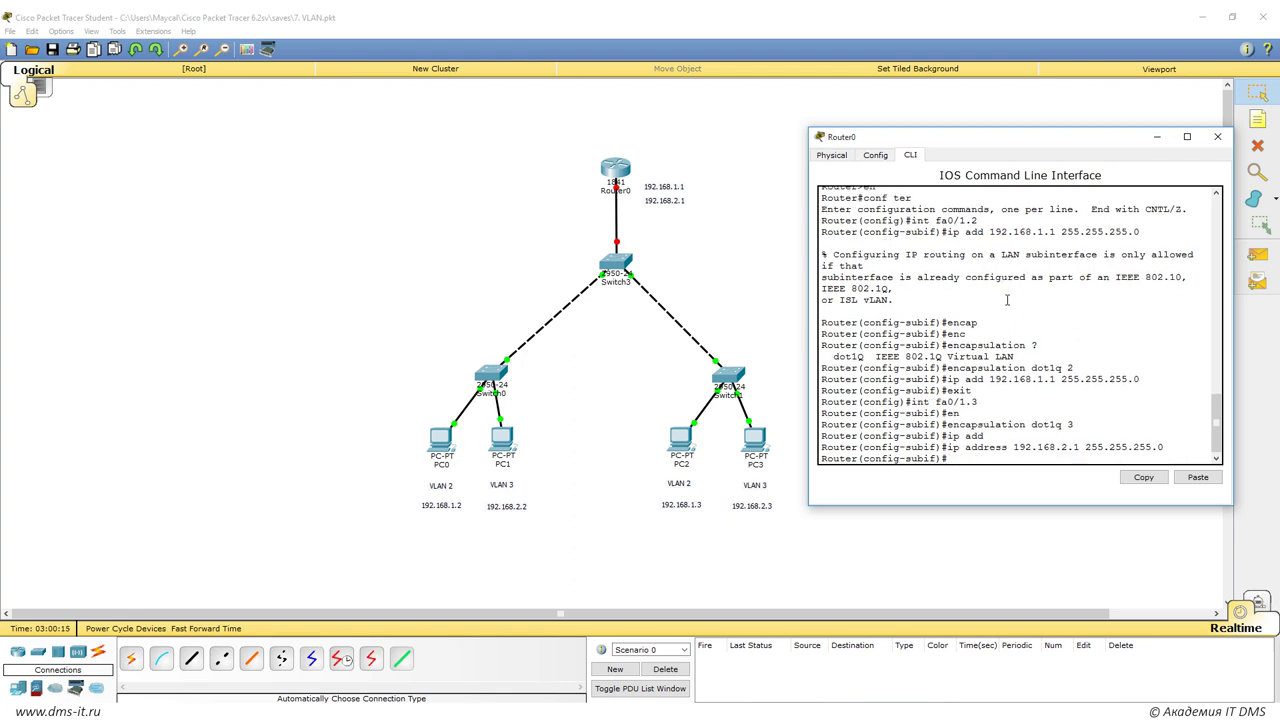
text(exit)
key(Return)
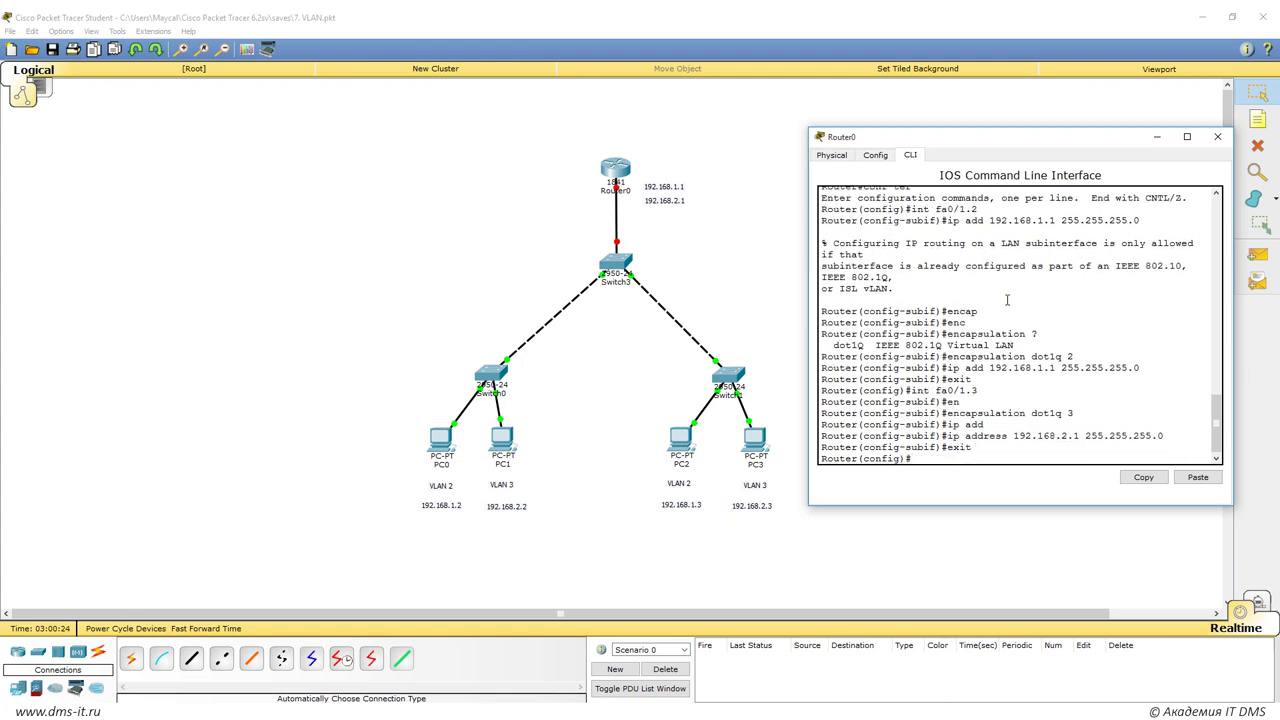
Enable Router0's physical interface fa0/1 with no shutdown.
text(int fa0/1)
key(Return)
text(no shut)
key(Return)
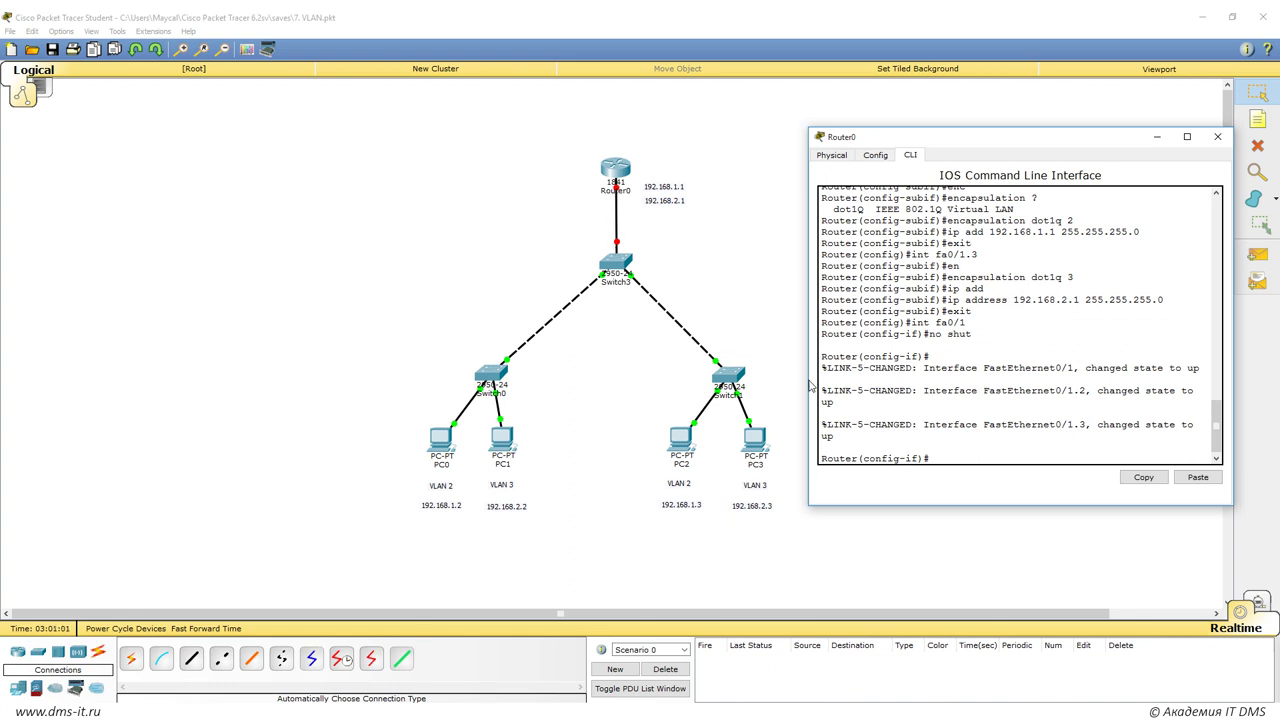
Show Router0's brief IP interface summary and examine the status and protocol of FastEthernet0/1.2.
click(935, 385)
text(dp)
key(BackSpace)
text(o show ip int br)
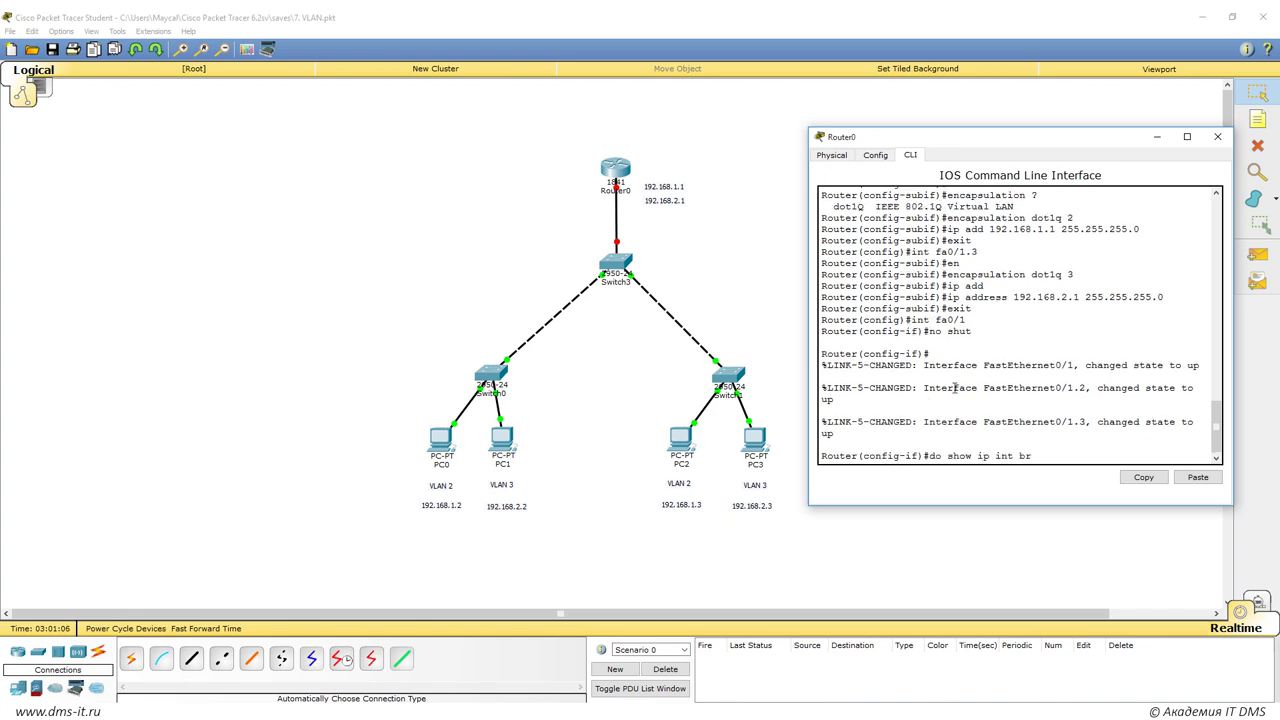
key(Return)
drag(1092, 140, 918, 117)
drag(1062, 483, 1177, 540)
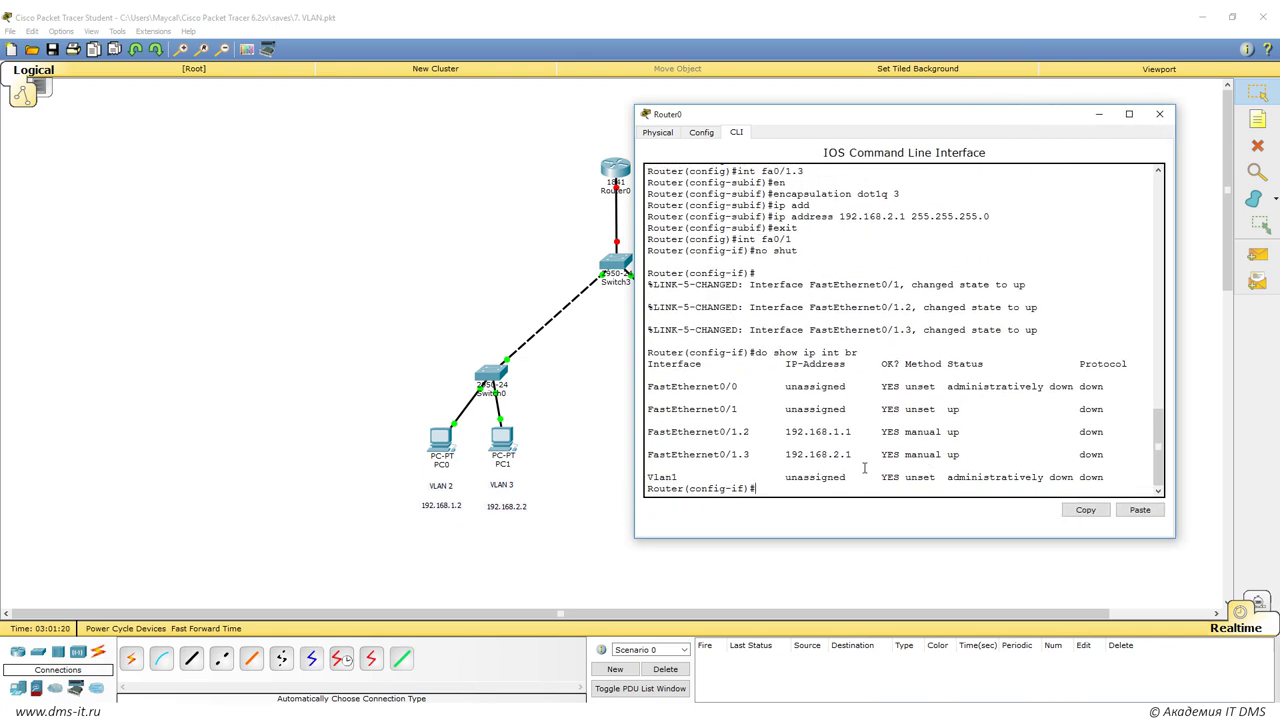
drag(750, 432, 631, 433)
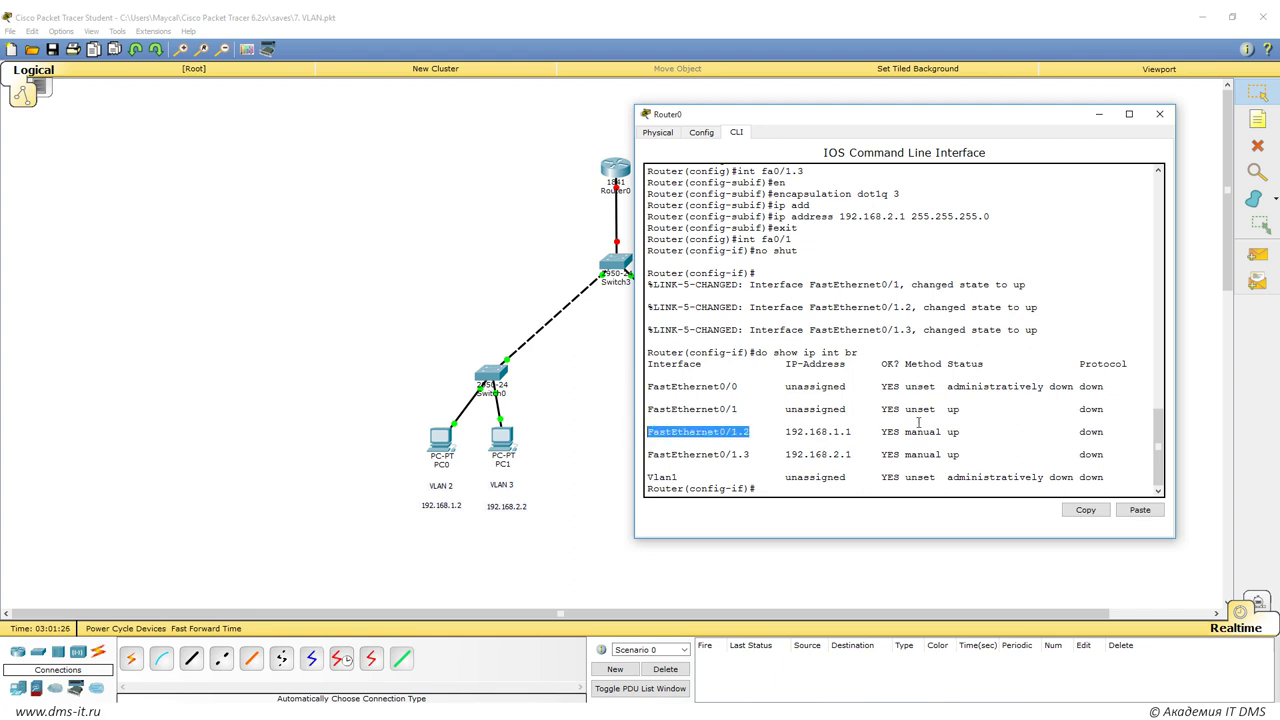
click(950, 432)
drag(958, 432, 947, 432)
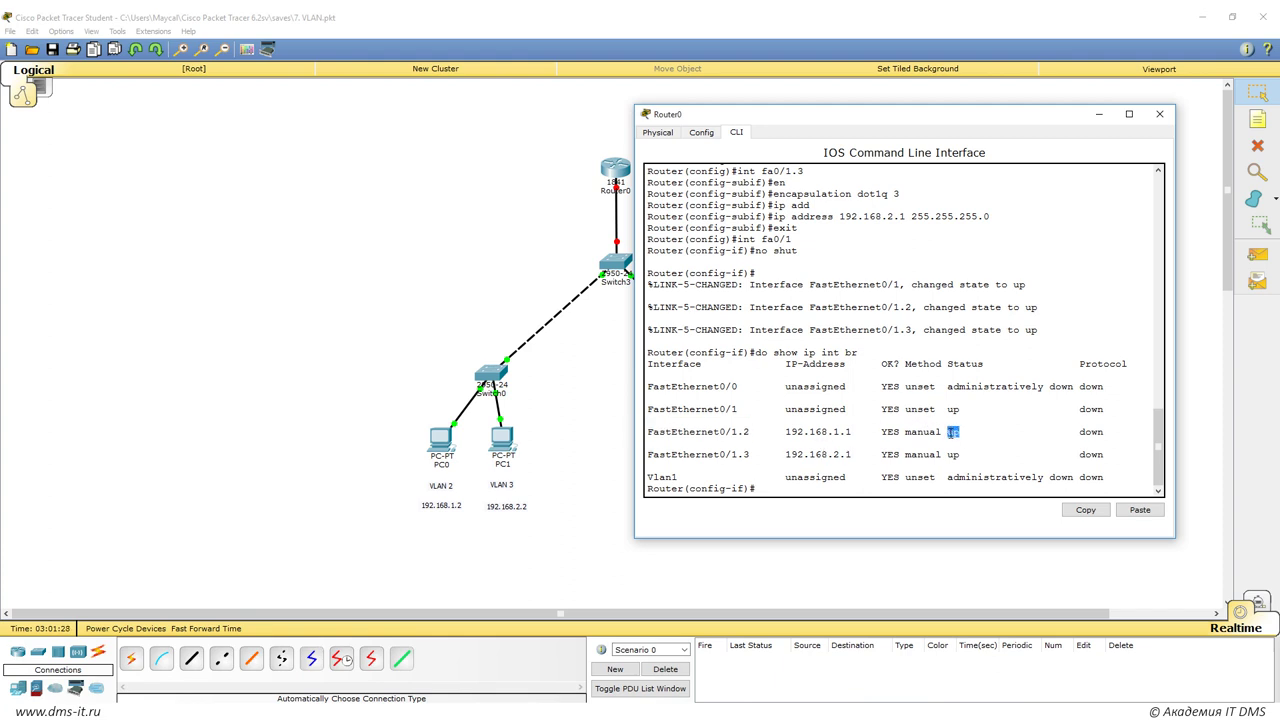
drag(1078, 432, 1104, 432)
drag(843, 119, 943, 147)
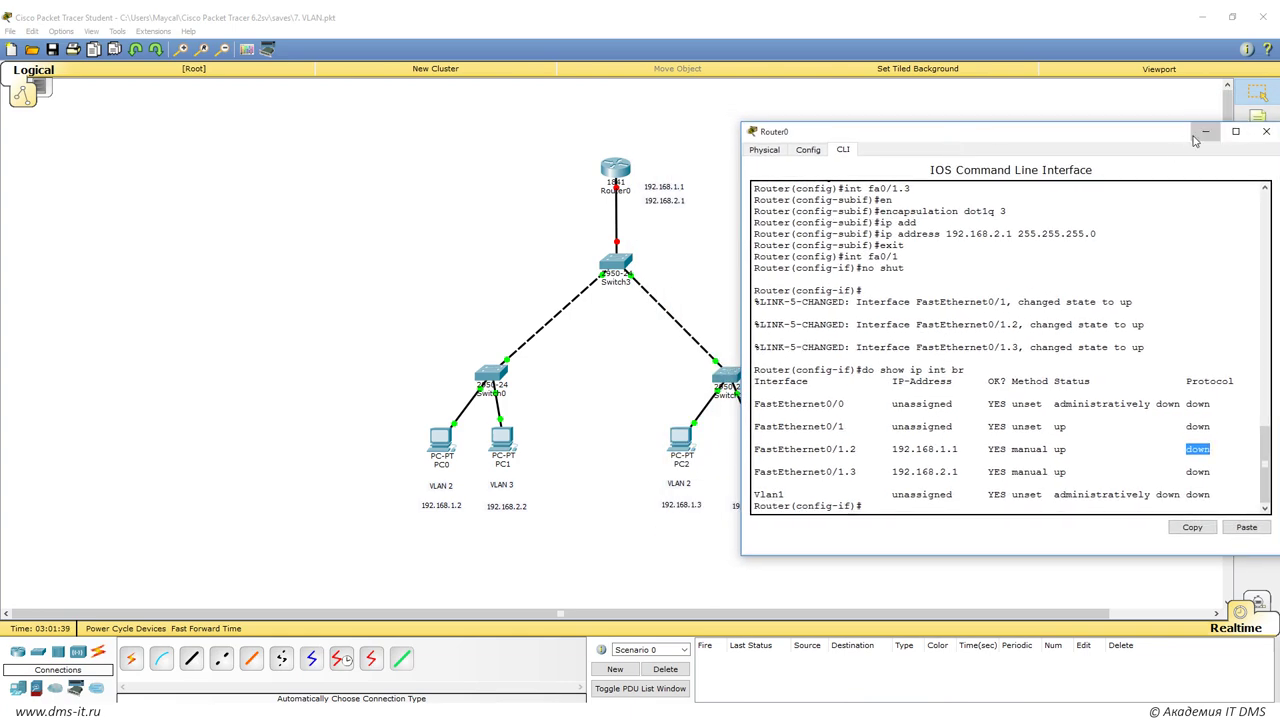
click(1204, 132)
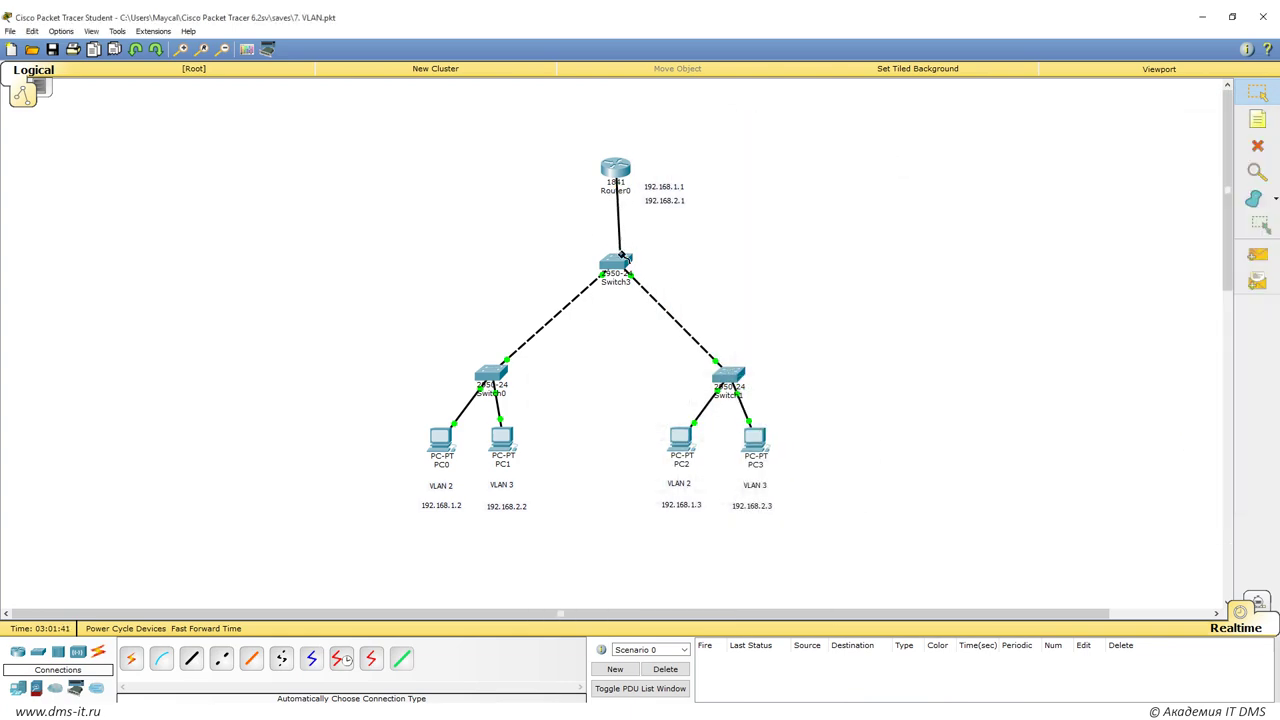
Replug the Router0–Switch3 cable into FastEthernet0/4 on the switch and FastEthernet0/1 on the router.
click(616, 258)
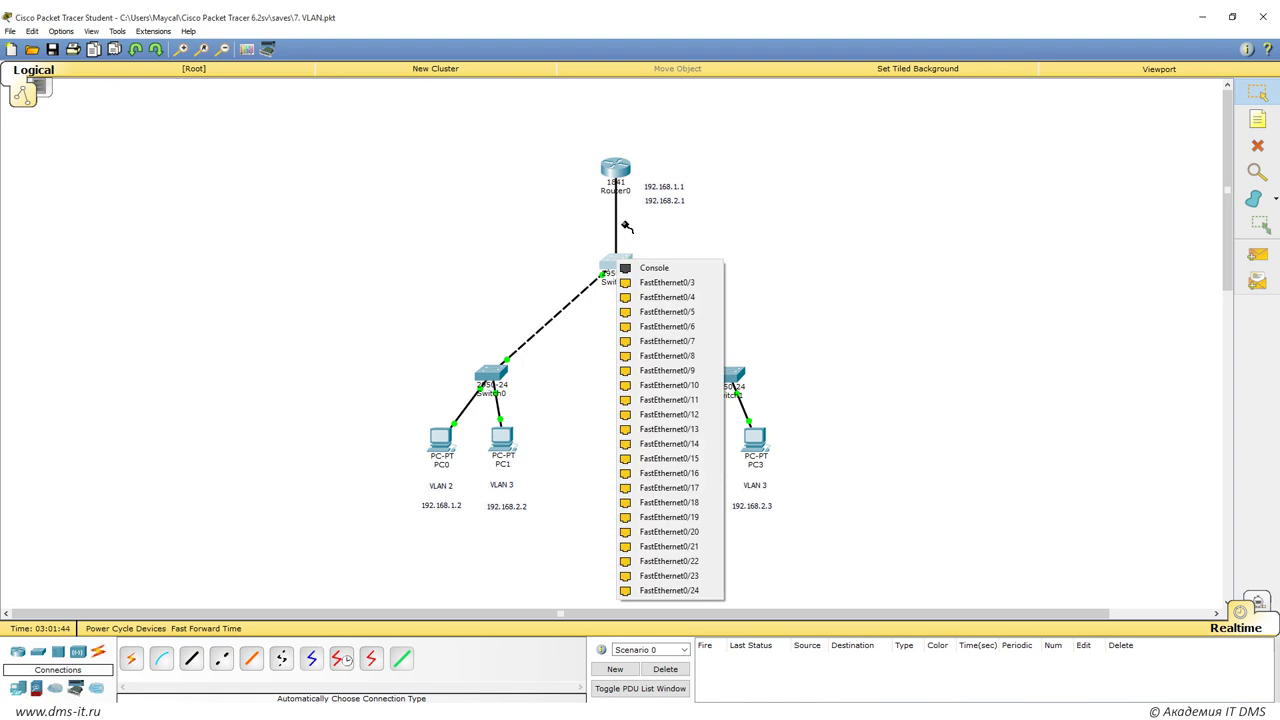
click(667, 297)
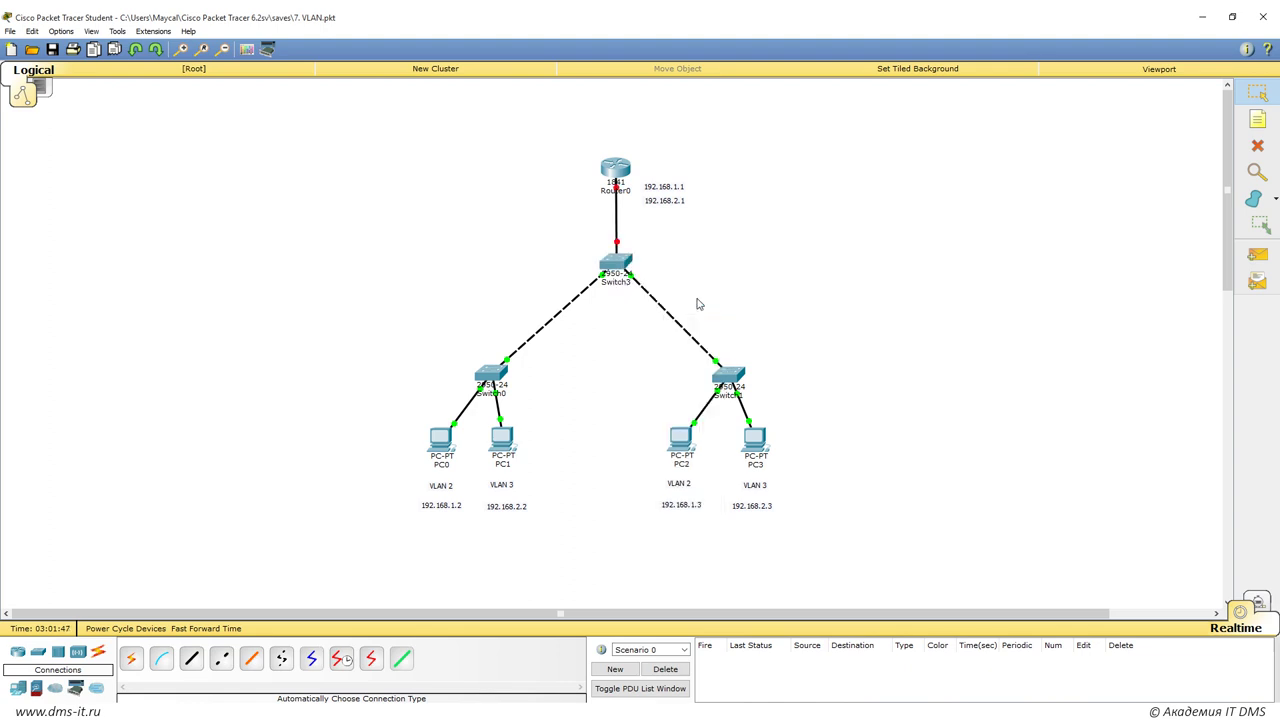
mouse_move(617, 194)
click(615, 170)
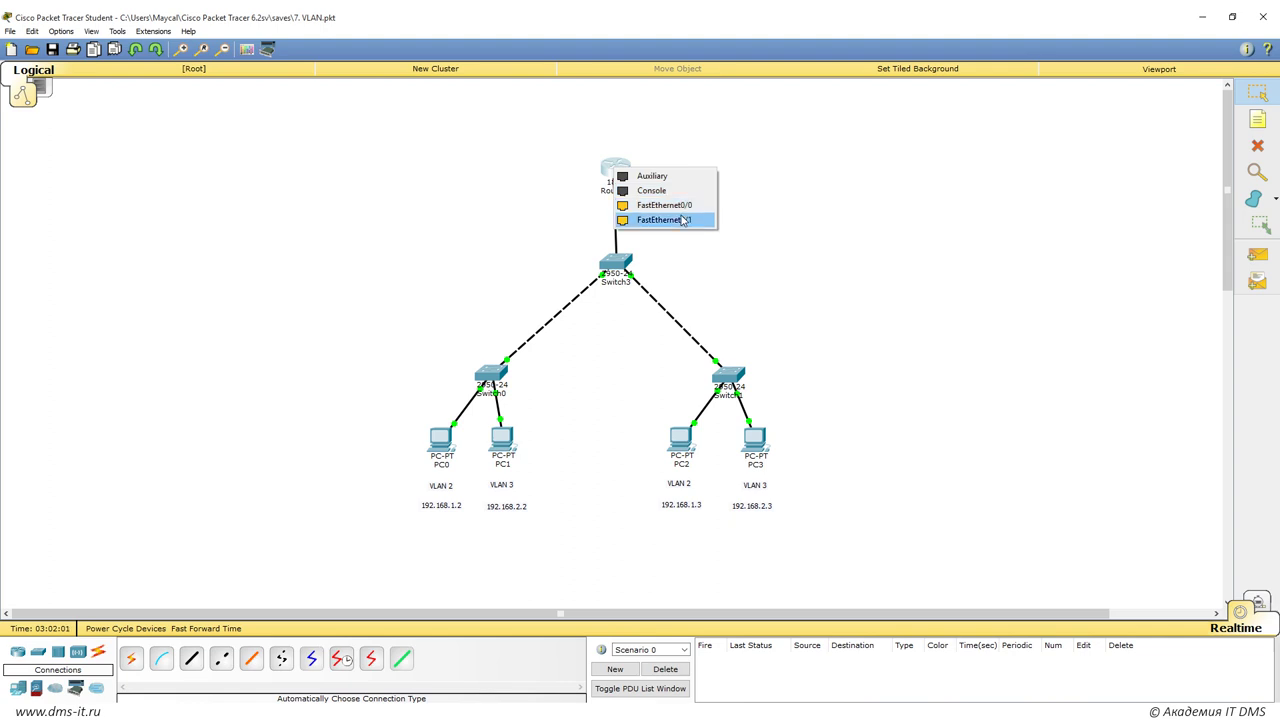
click(680, 220)
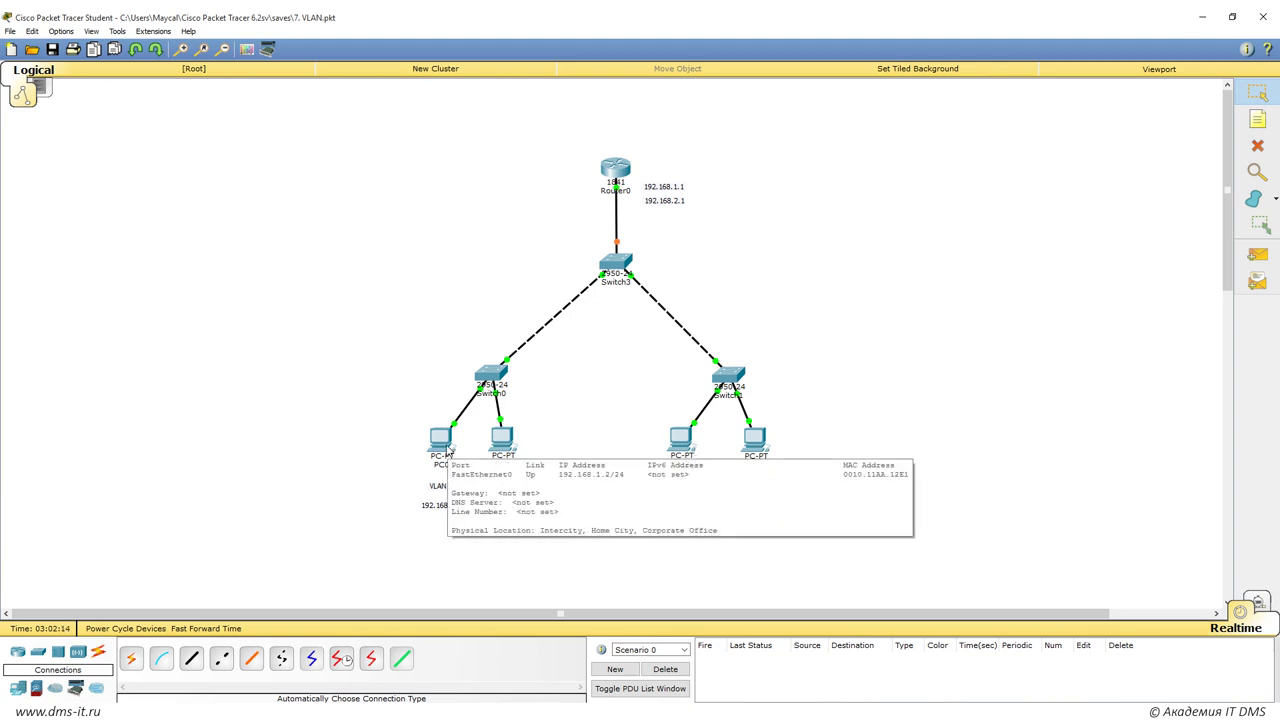
Set PC0's default gateway to 192.168.1.1 and copy the address.
click(441, 440)
click(945, 113)
click(926, 185)
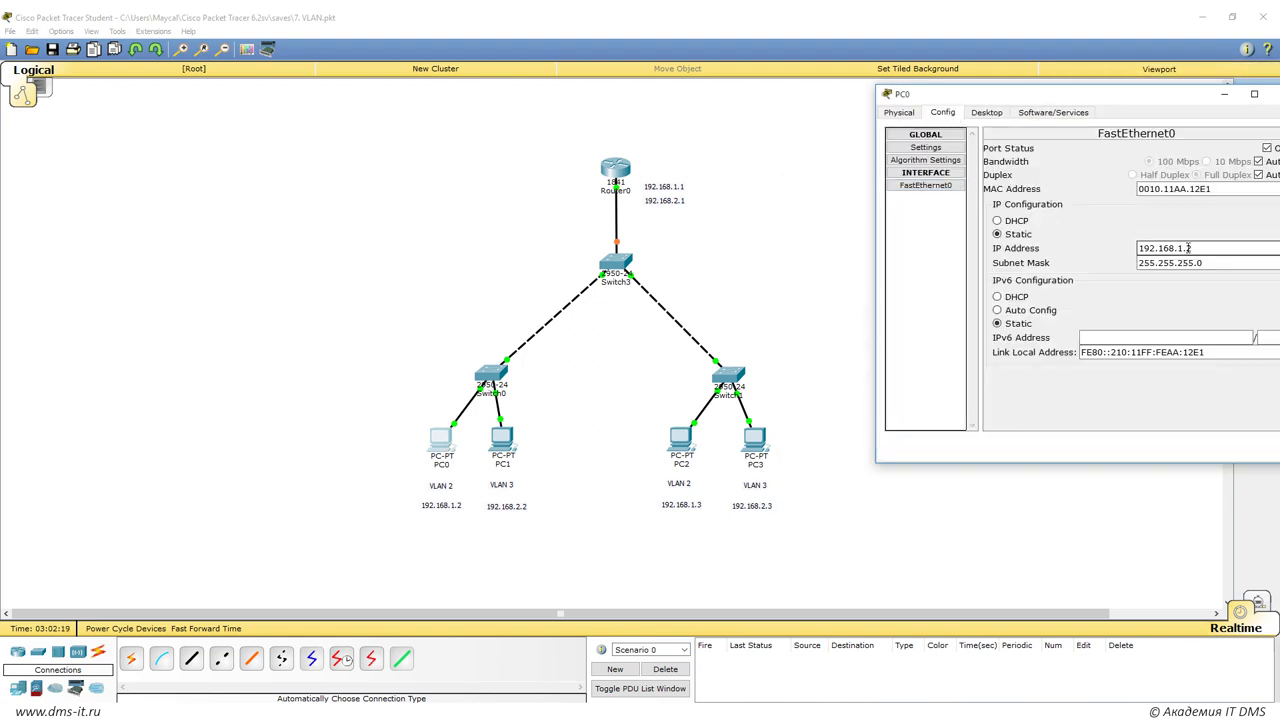
click(930, 160)
click(934, 148)
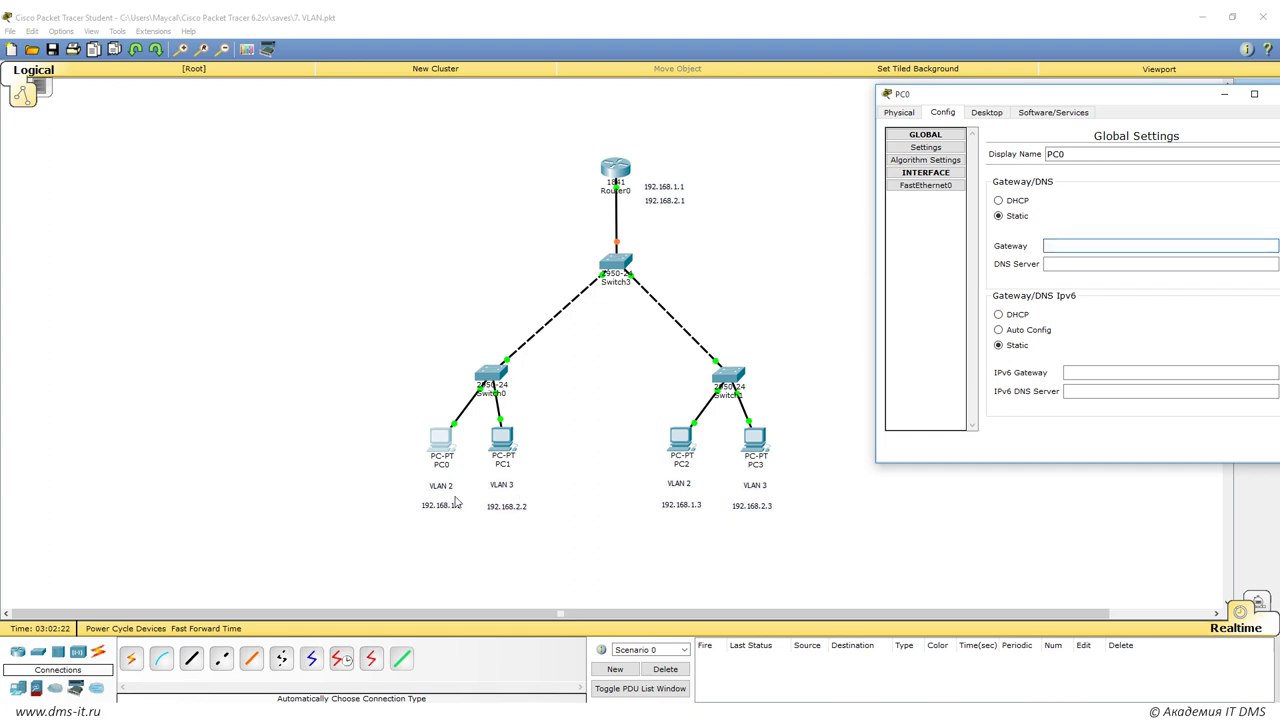
key(BackSpace)
text(192.168.1.1)
key(ctrl+a)
key(ctrl+c)
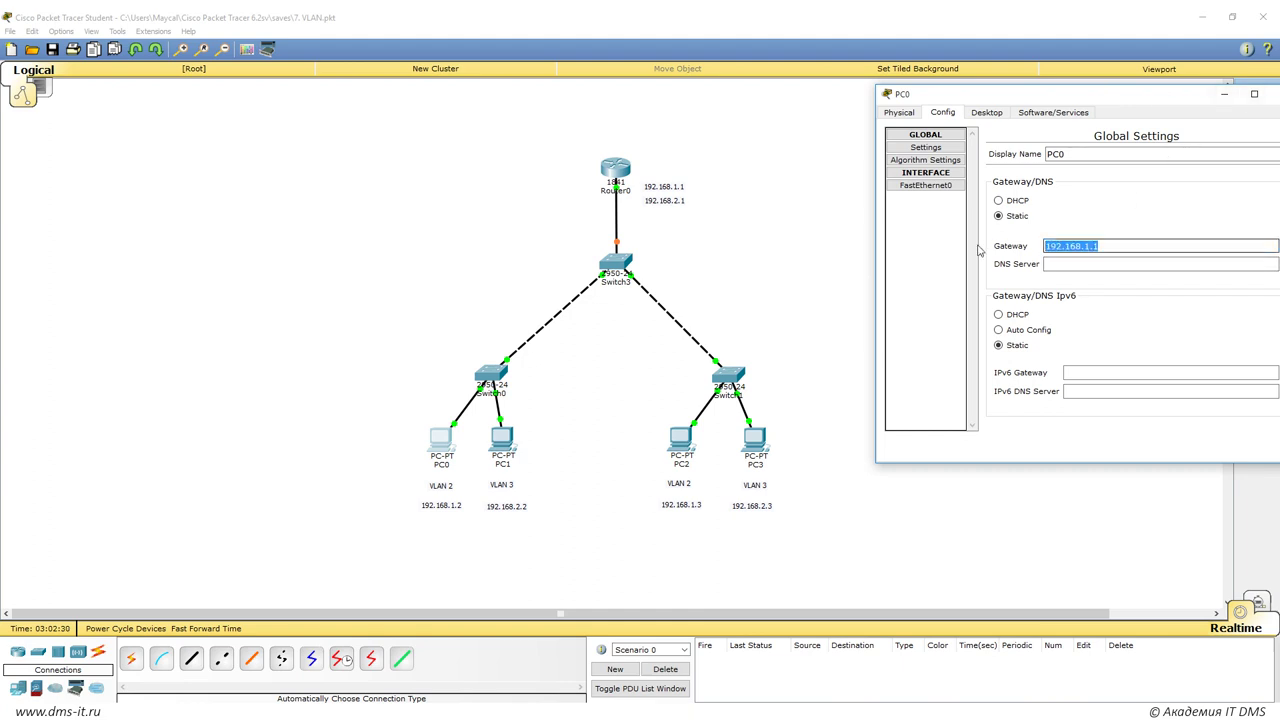
click(1120, 105)
Set PC2's default gateway to the copied address 192.168.1.1.
click(690, 445)
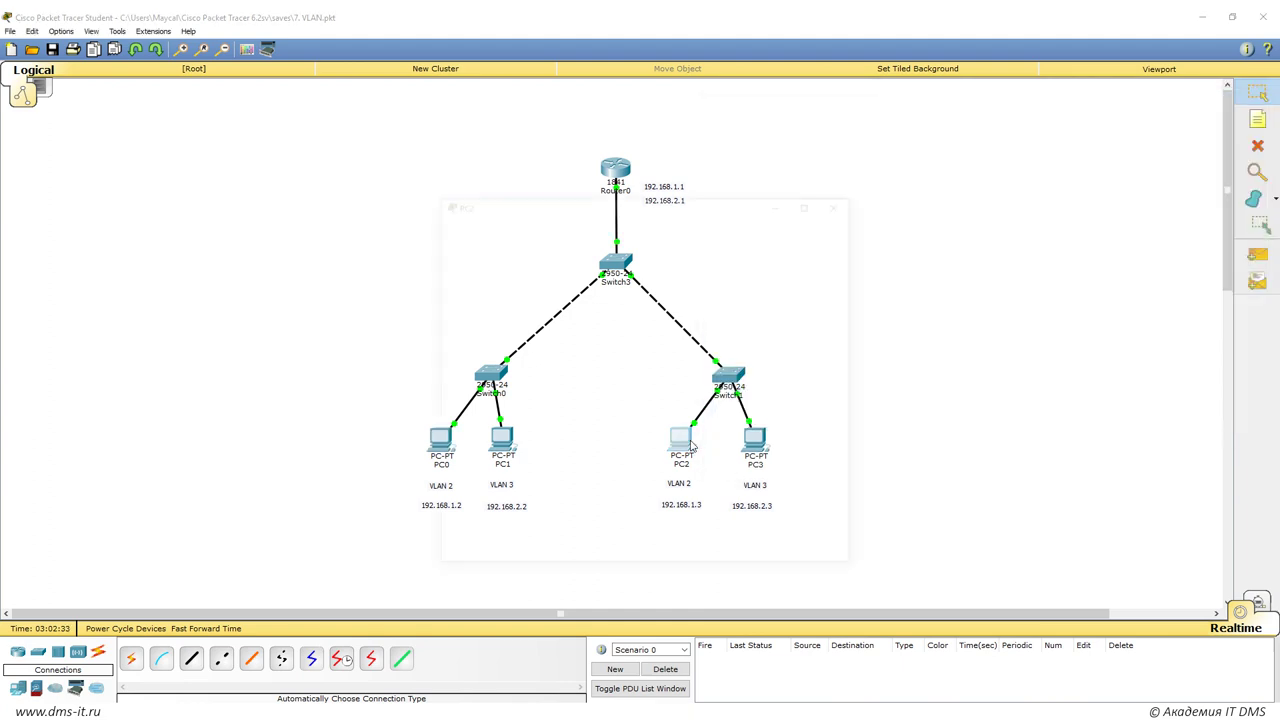
click(483, 267)
click(495, 293)
click(483, 267)
click(483, 254)
click(700, 353)
key(ctrl+v)
click(842, 201)
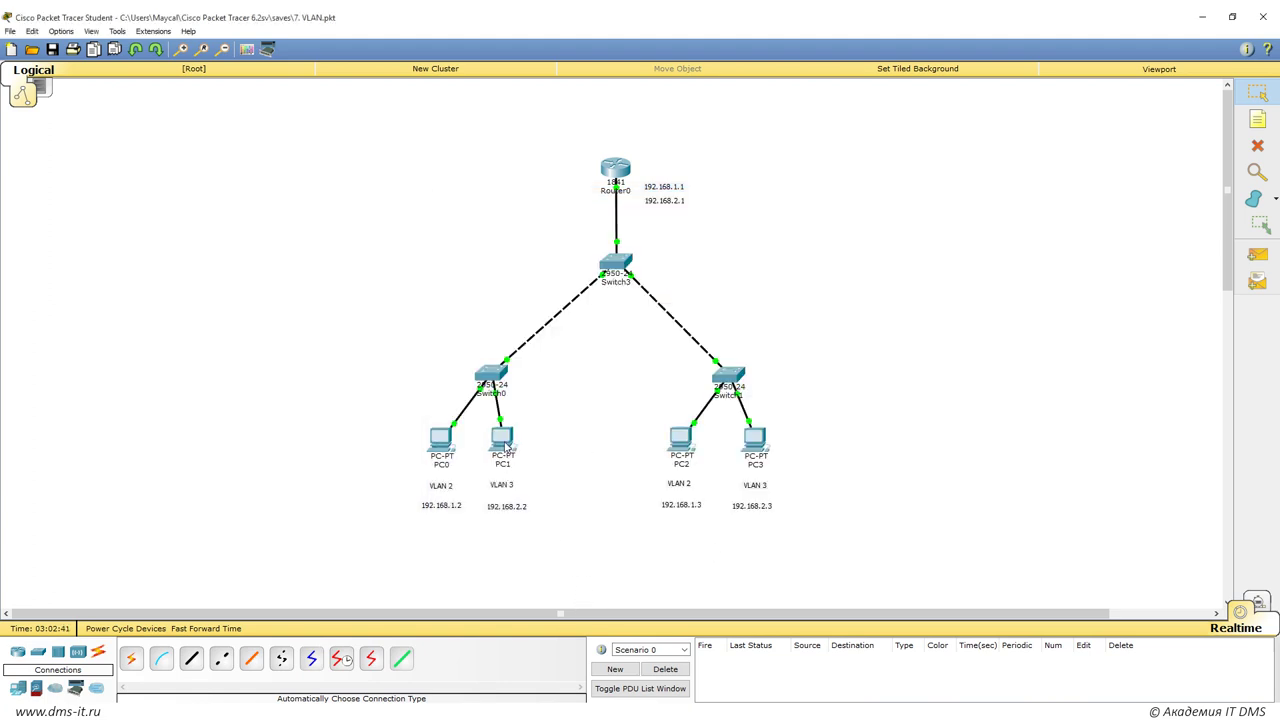
Set PC1's default gateway to 192.168.2.1 and copy the address.
click(503, 440)
click(485, 267)
click(483, 254)
click(640, 353)
key(ctrl+v)
drag(680, 210, 904, 287)
double_click(862, 431)
text(2)
key(ctrl+a)
key(ctrl+c)
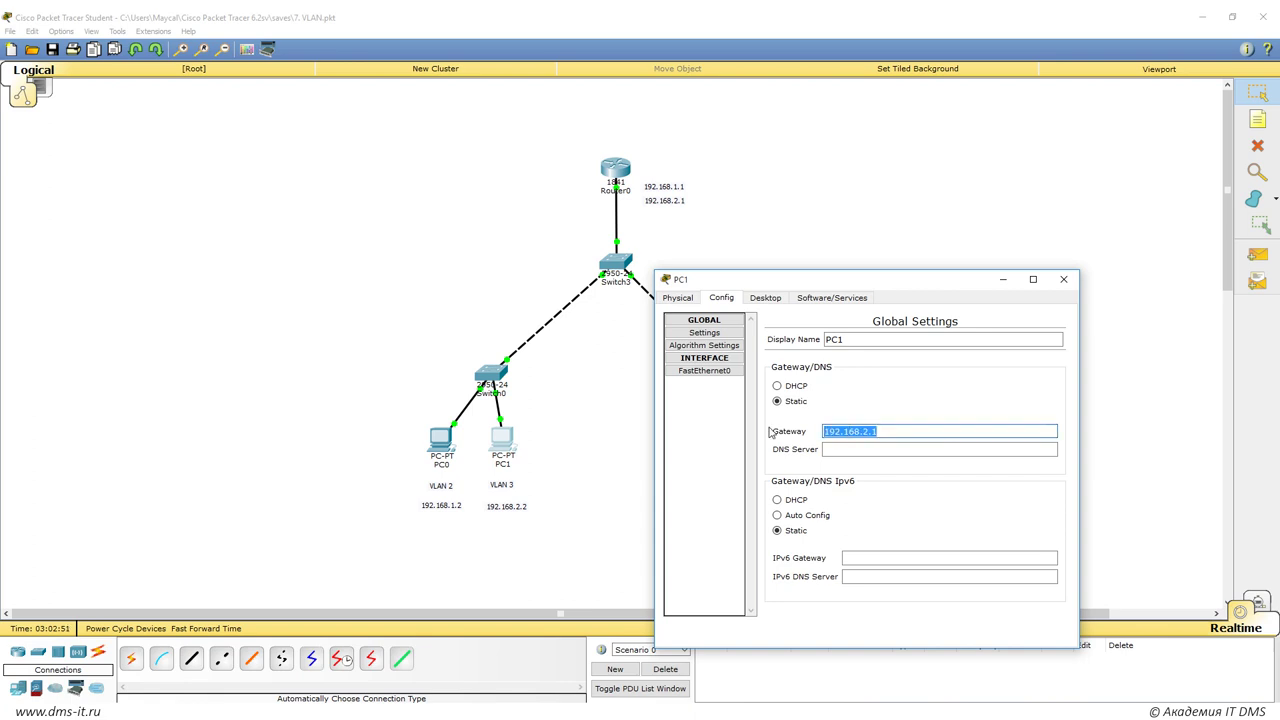
click(1062, 281)
Set PC3's default gateway to the copied address 192.168.2.1.
click(751, 442)
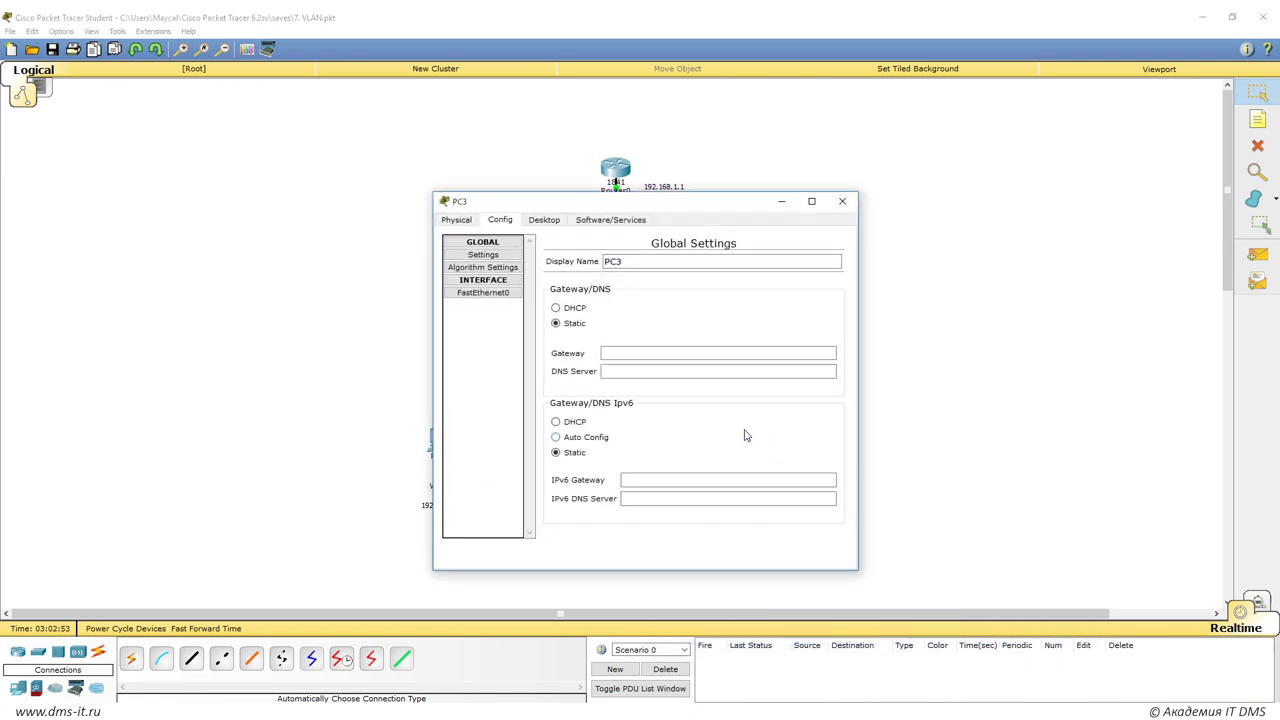
click(503, 299)
click(482, 254)
click(745, 352)
key(ctrl+v)
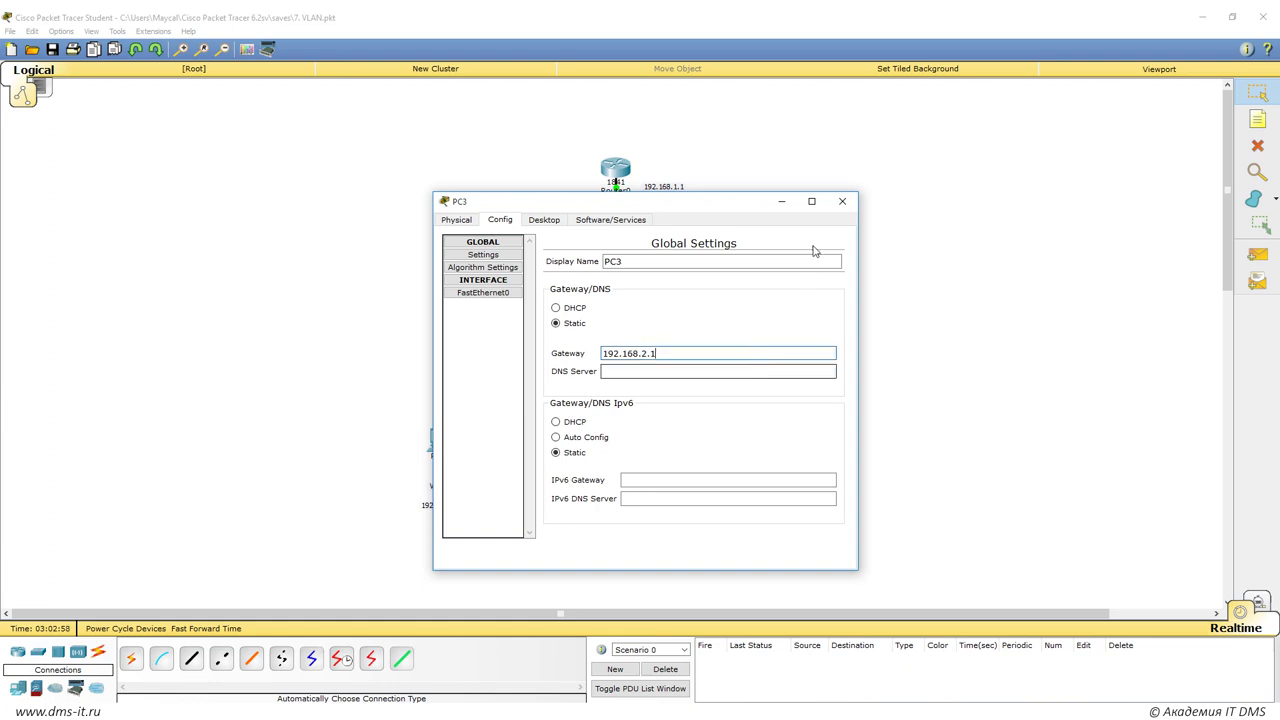
click(842, 201)
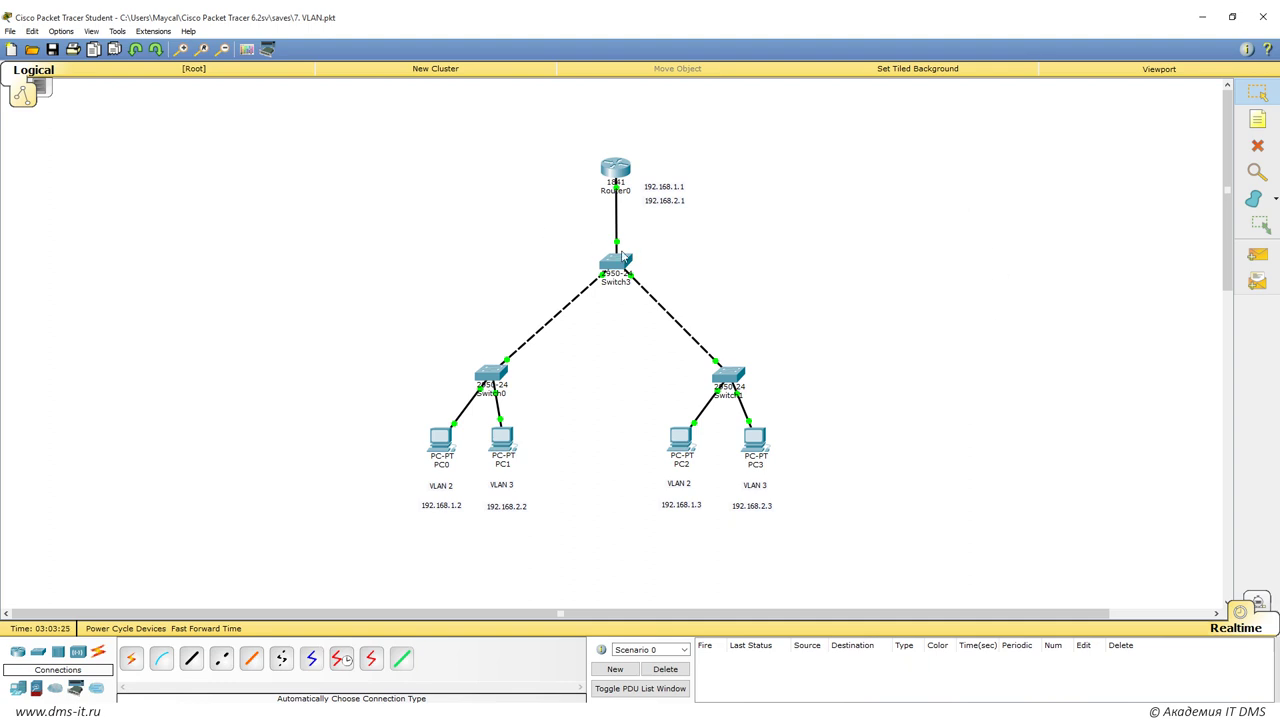
Check the port labels of the Router0–Switch3 link and enter global configuration mode on Switch3.
mouse_move(618, 247)
mouse_move(619, 180)
drag(703, 178, 694, 216)
click(618, 264)
key(Return)
text(en)
key(Return)
text(conf ter)
key(Return)
Try to enter interface fa4/0 on Switch3 and start a switchport command.
text(int fa4/0)
key(Return)
text(swi)
key(Tab)
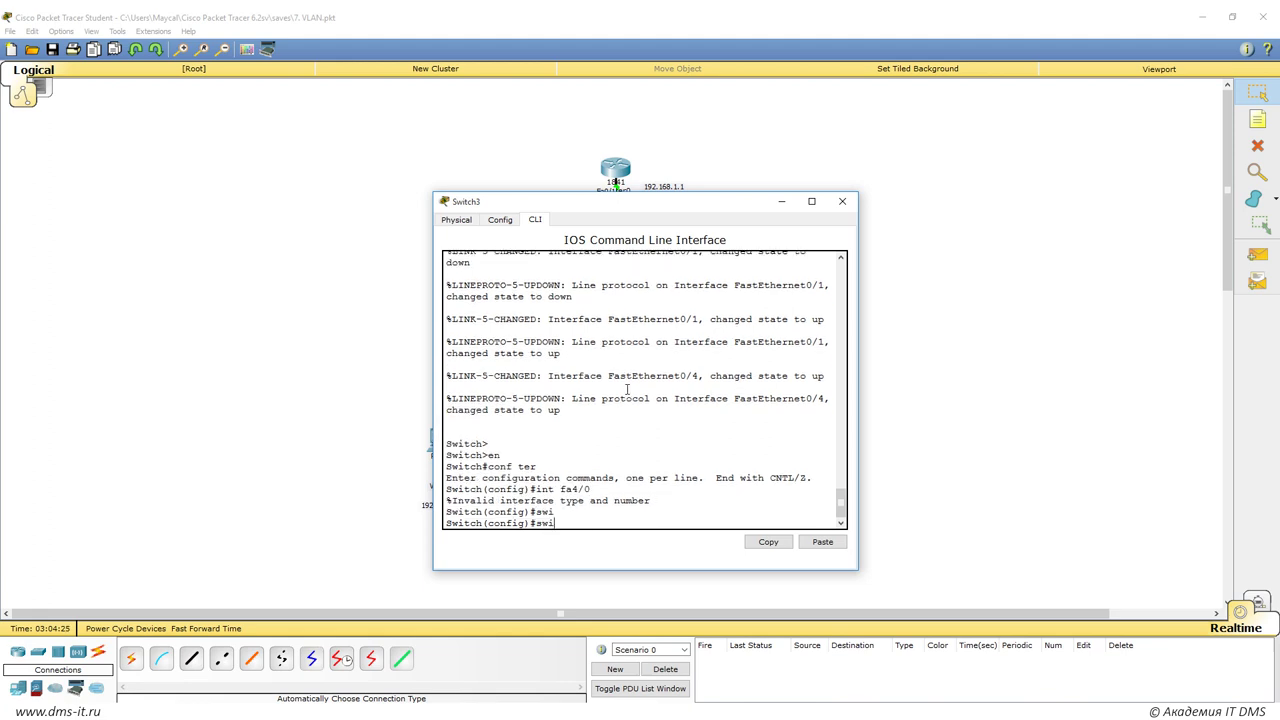
text(t)
key(Tab)
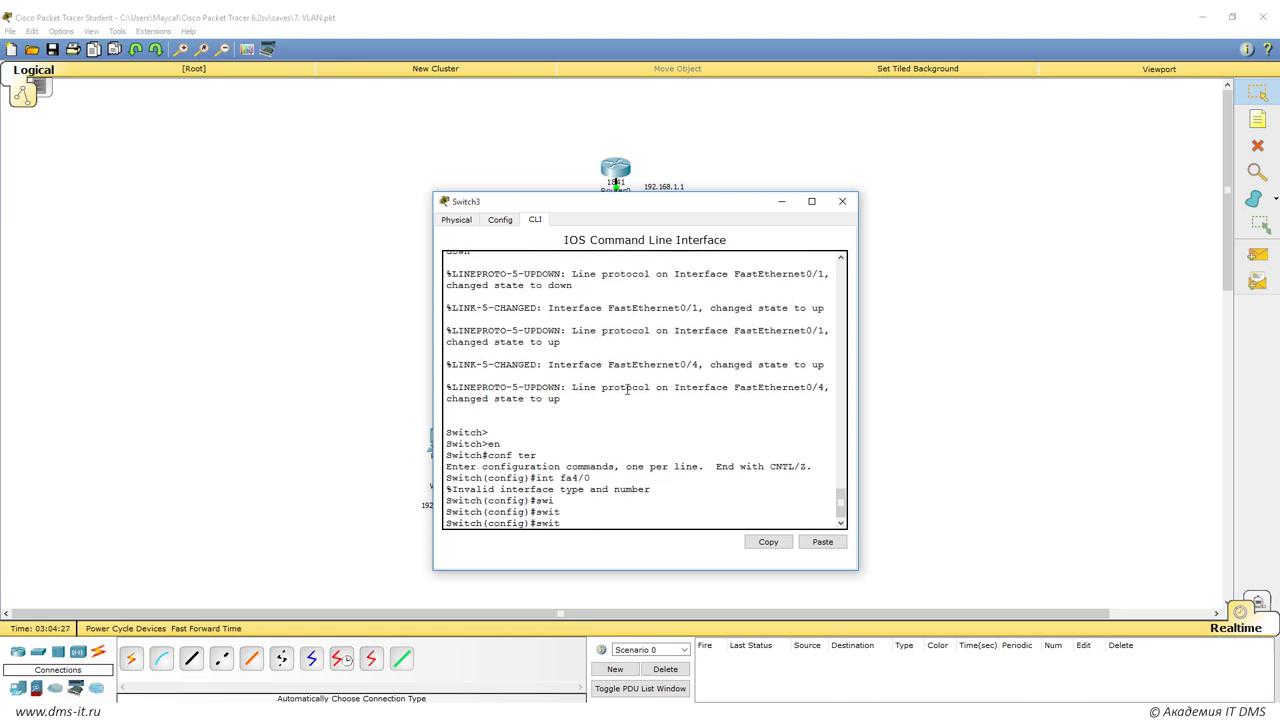
Enter interface fa0/4 on Switch3 and set its switchport mode to trunk.
key(Up)
key(BackSpace)
key(BackSpace)
key(BackSpace)
text(0/0)
text(4)
key(Return)
text(s)
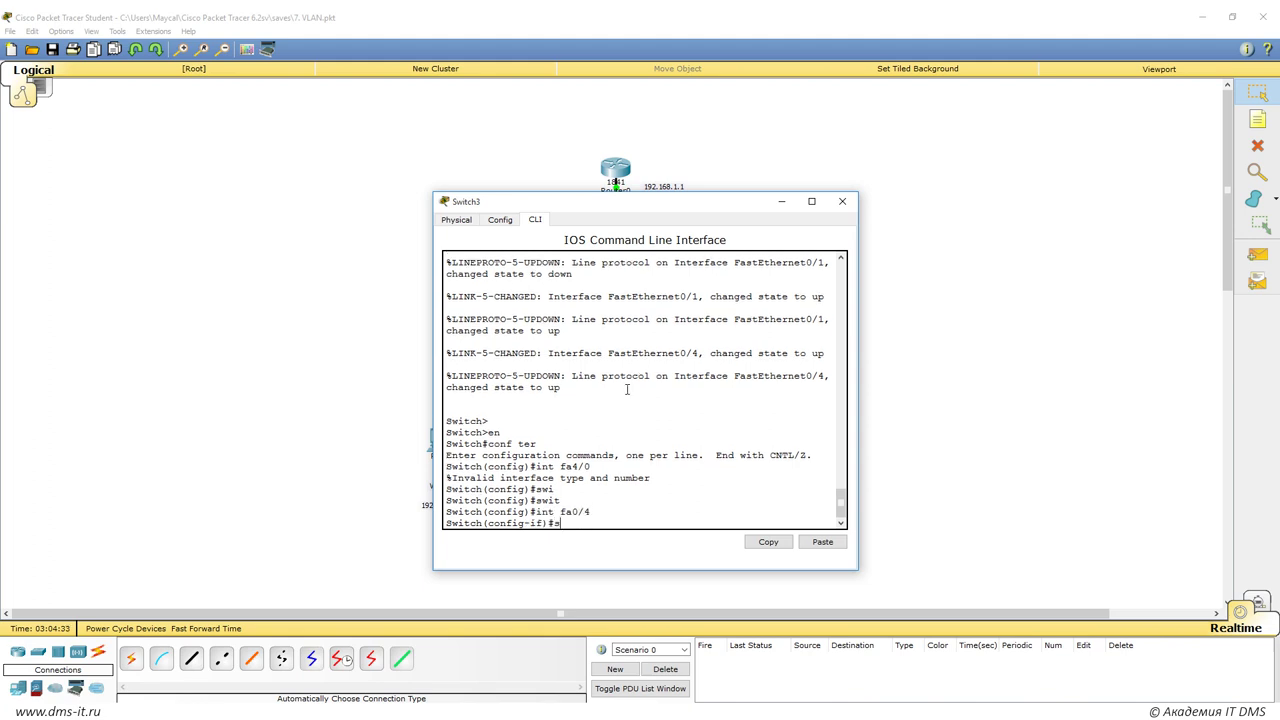
key(Tab)
text(w)
key(Tab)
text(mode)
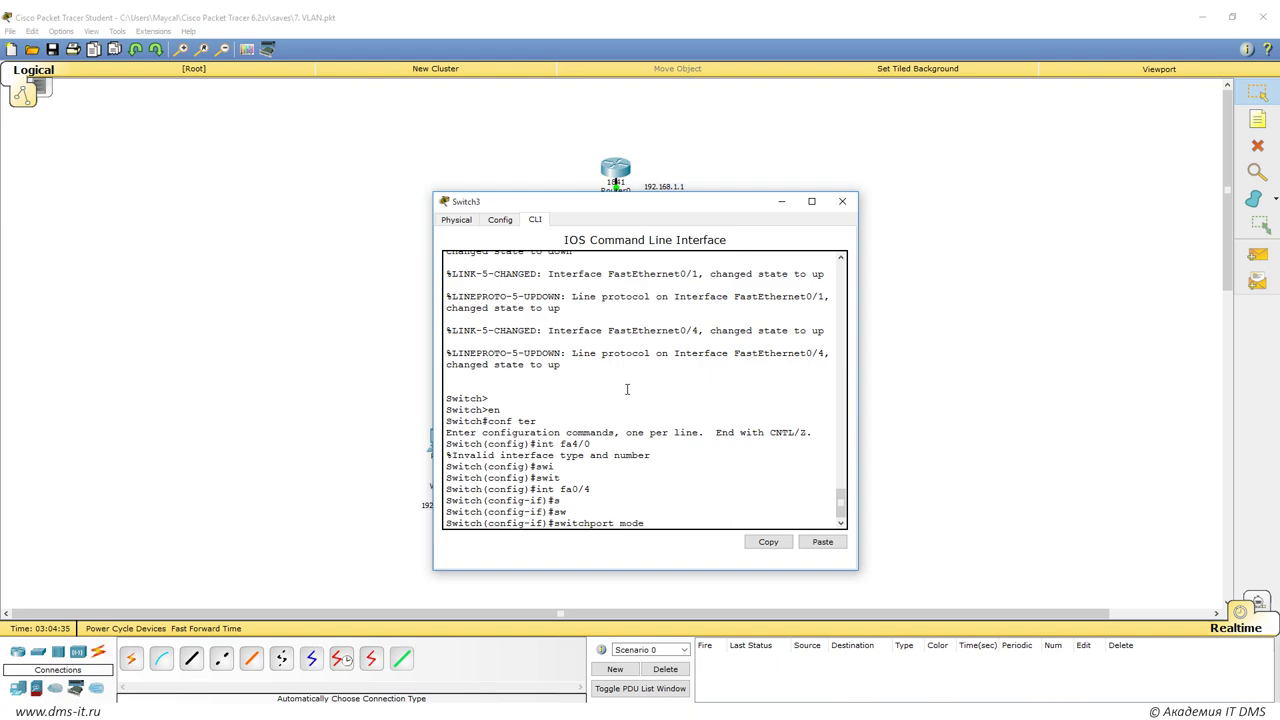
text( t)
key(Tab)
key(Return)
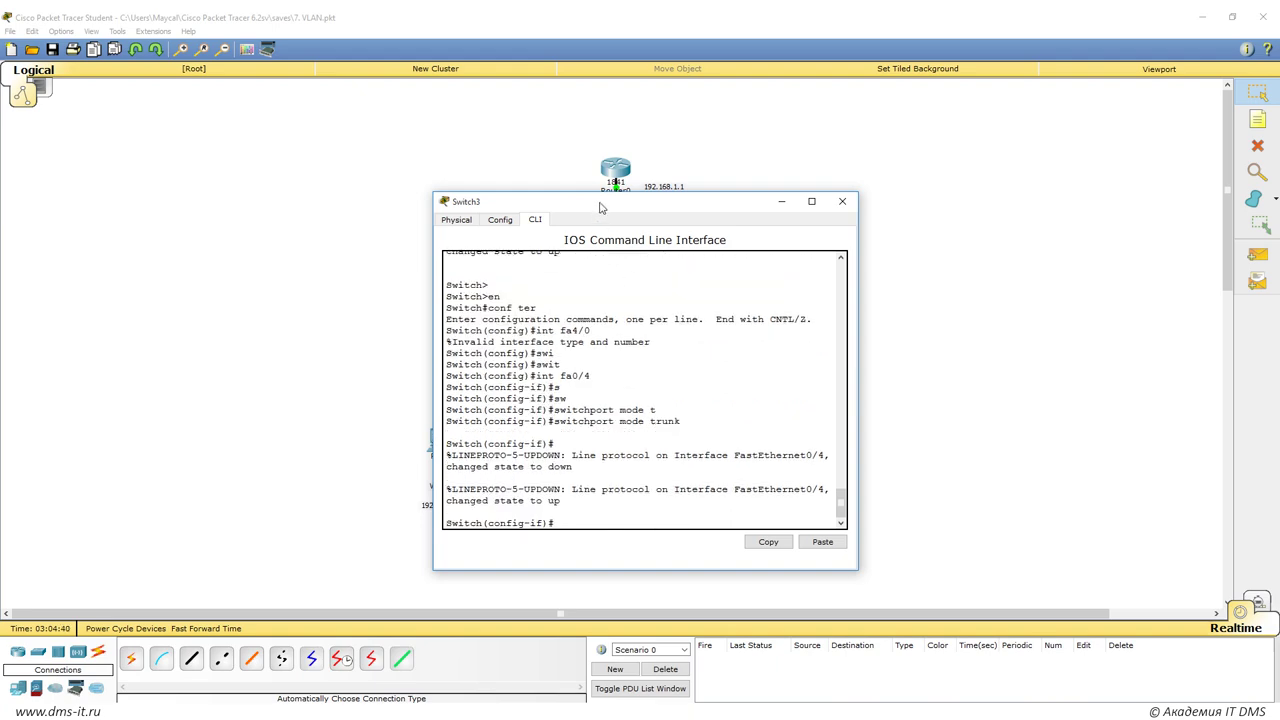
Disable trunk negotiation on Switch3's fa0/4 with switchport nonegotiate and close the switch's window.
drag(598, 203, 972, 147)
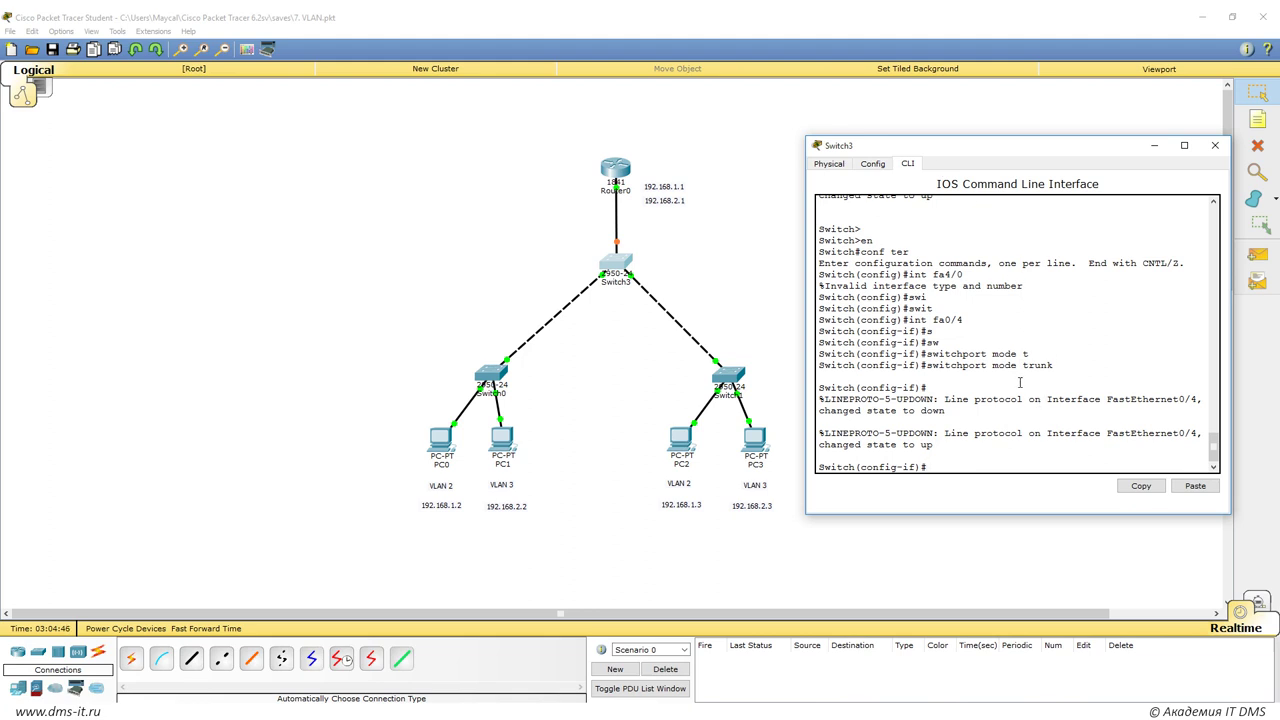
text(sw)
key(Tab)
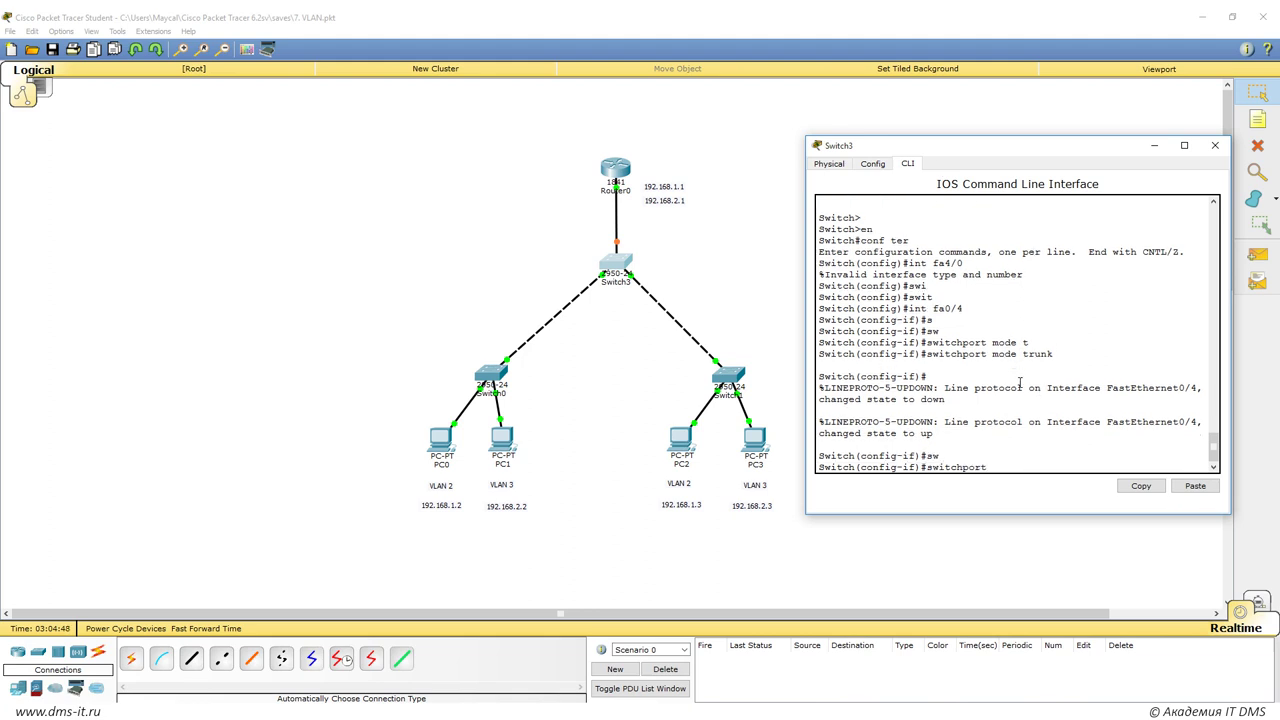
text(no)
key(Tab)
key(Return)
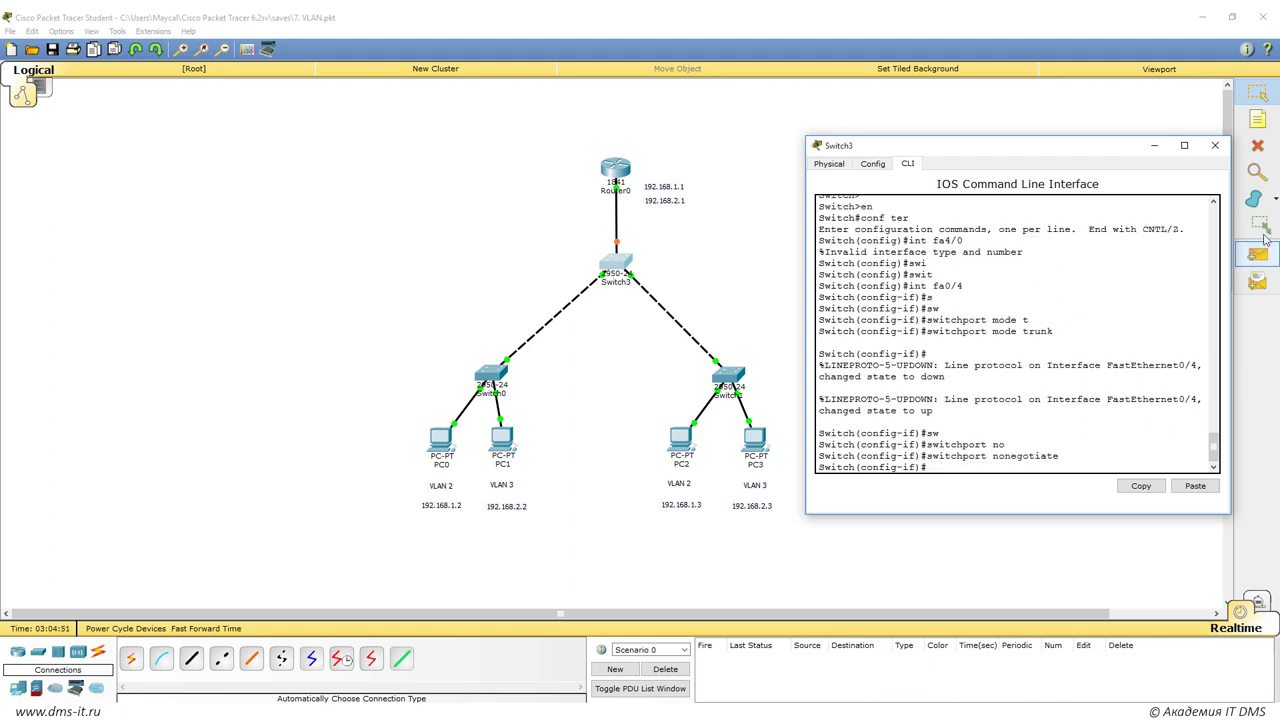
click(1210, 145)
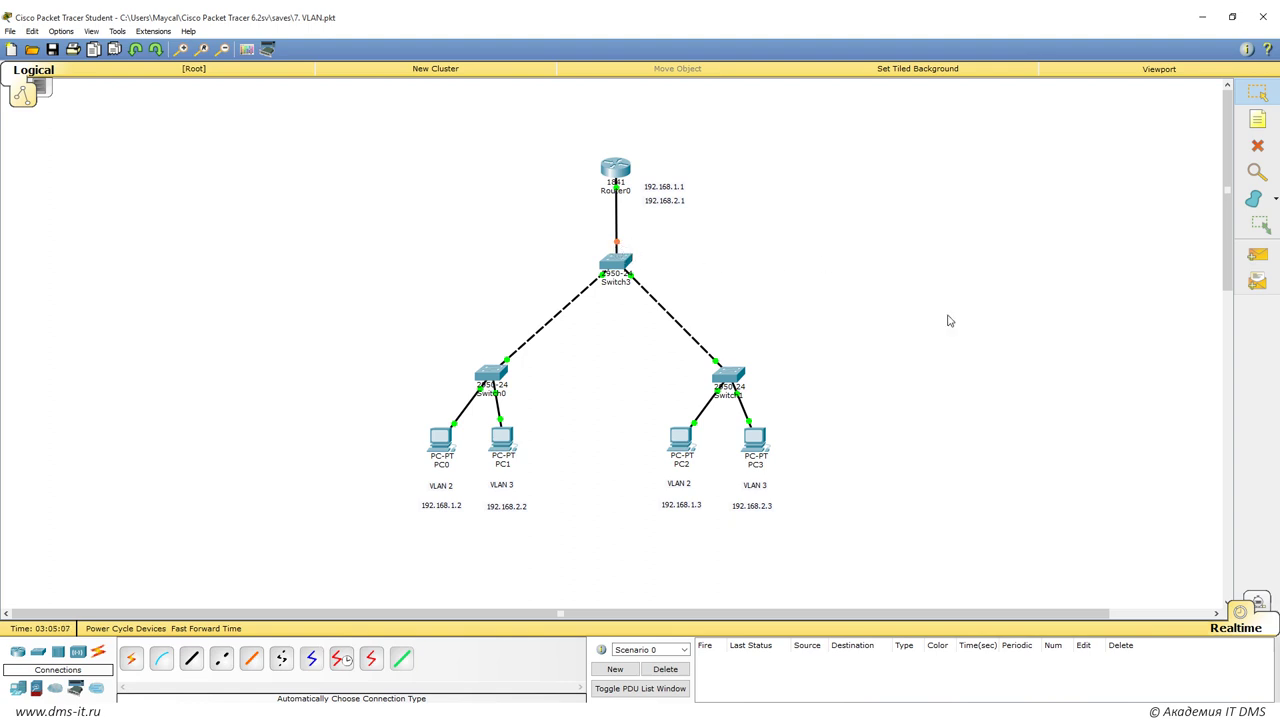
Ping PC3 at 192.168.2.3 from PC0's command prompt, keeping the network topology in view.
click(440, 442)
drag(590, 203, 1002, 146)
click(861, 201)
click(1066, 280)
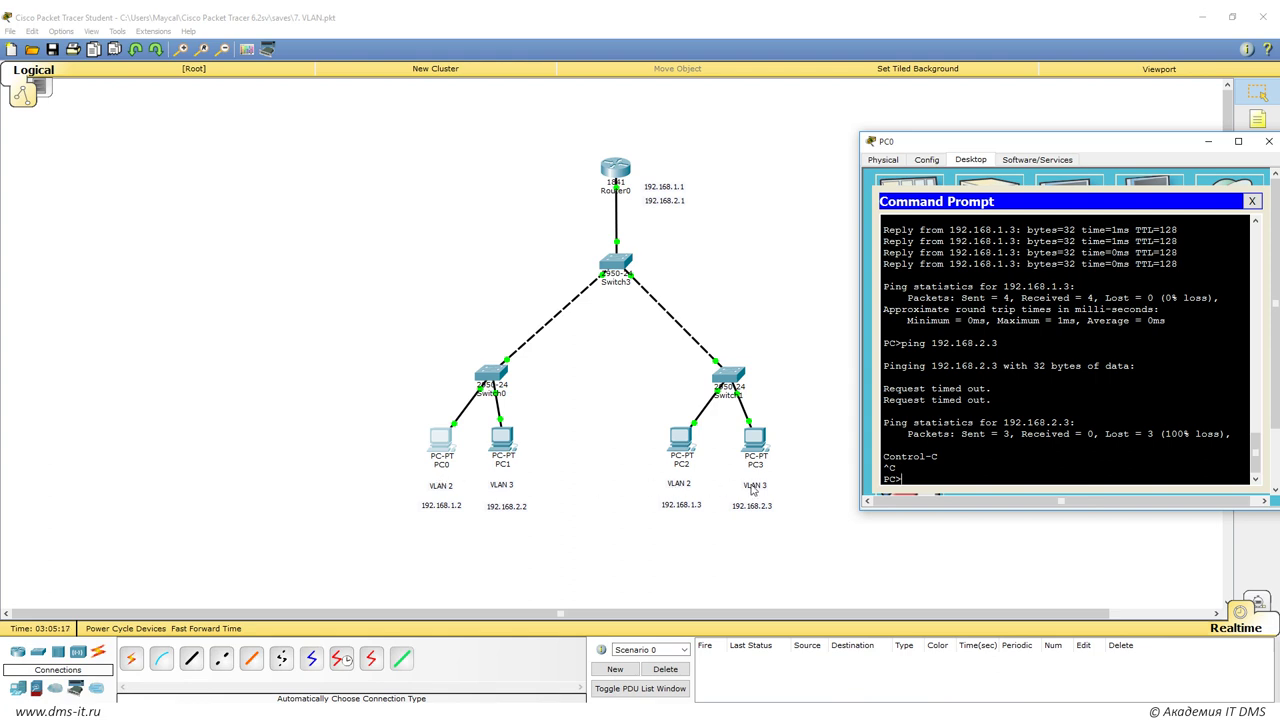
drag(930, 343, 988, 343)
key(Up)
key(Return)
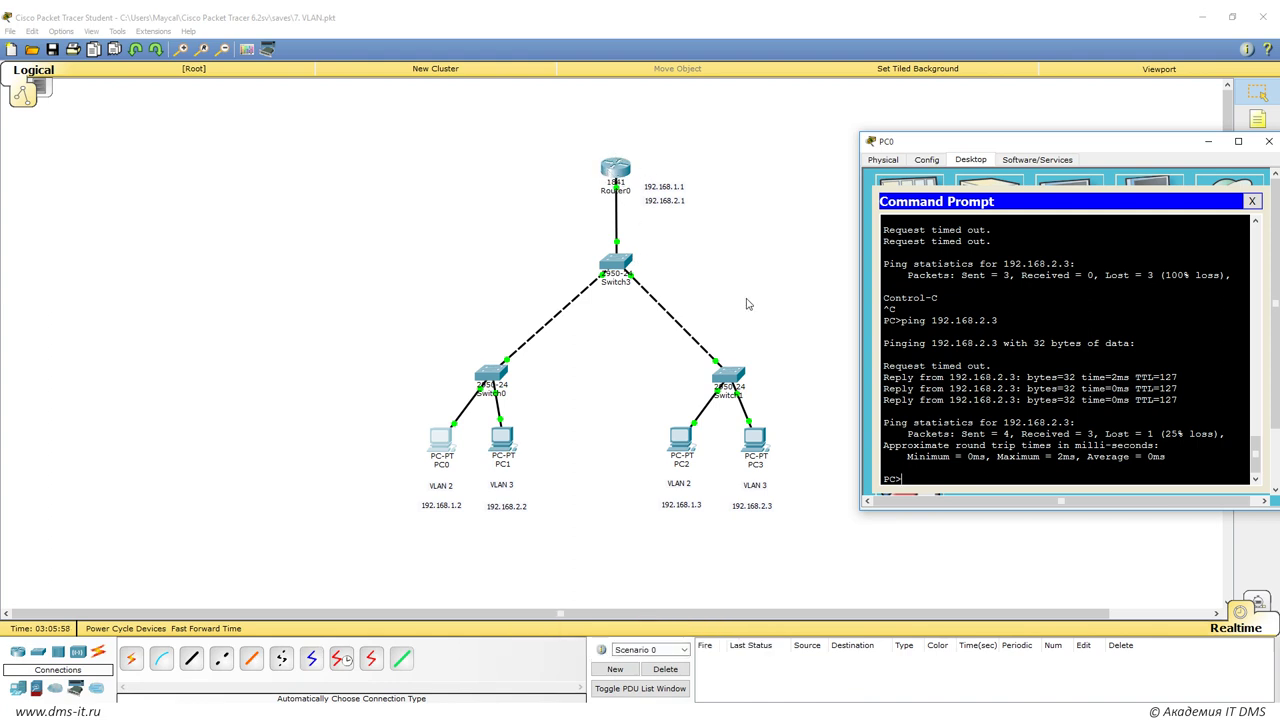
Switch to Simulation mode and repeat the ping to 192.168.2.3 from PC0's command prompt.
click(660, 225)
key(shift+s)
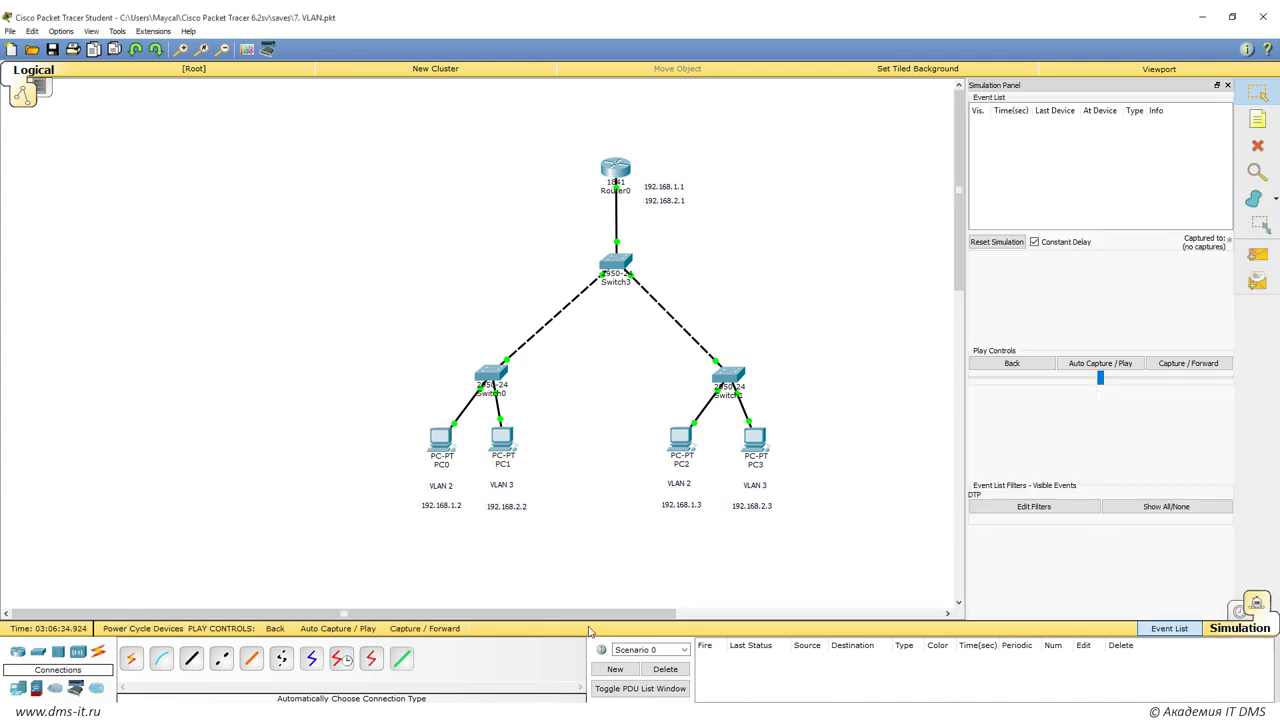
mouse_move(270, 714)
click(438, 652)
key(Up)
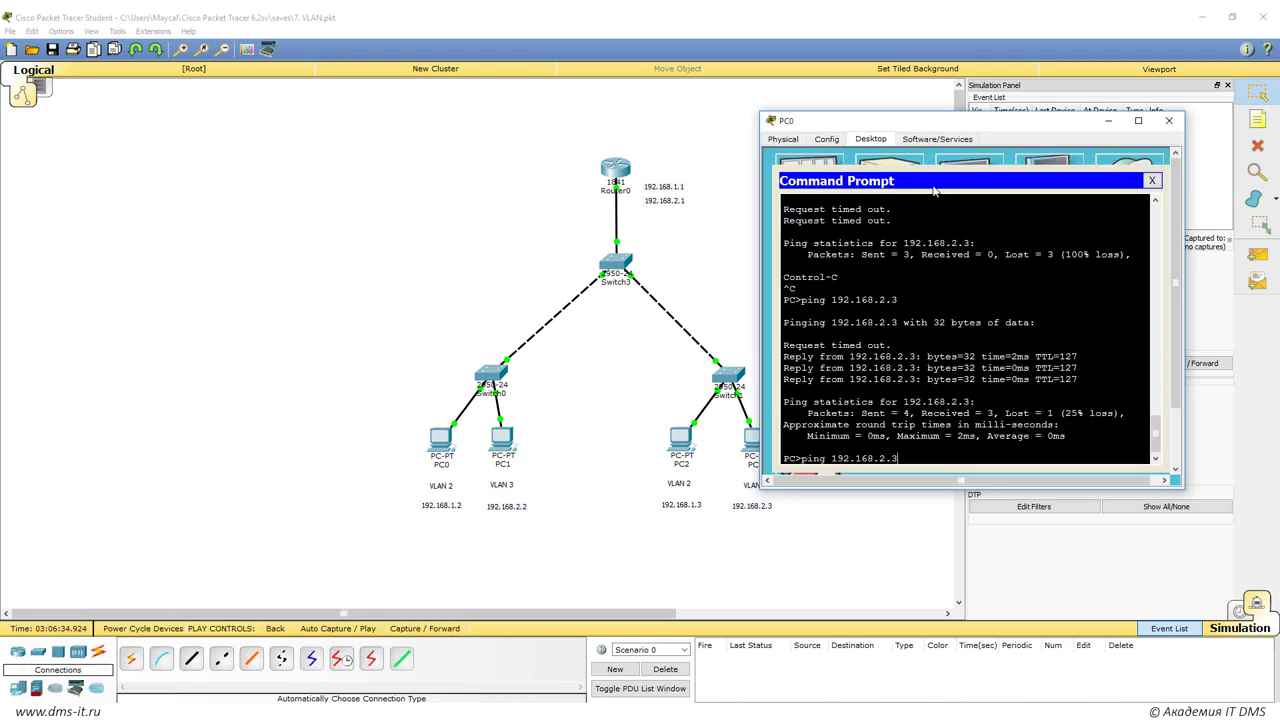
drag(980, 122, 944, 132)
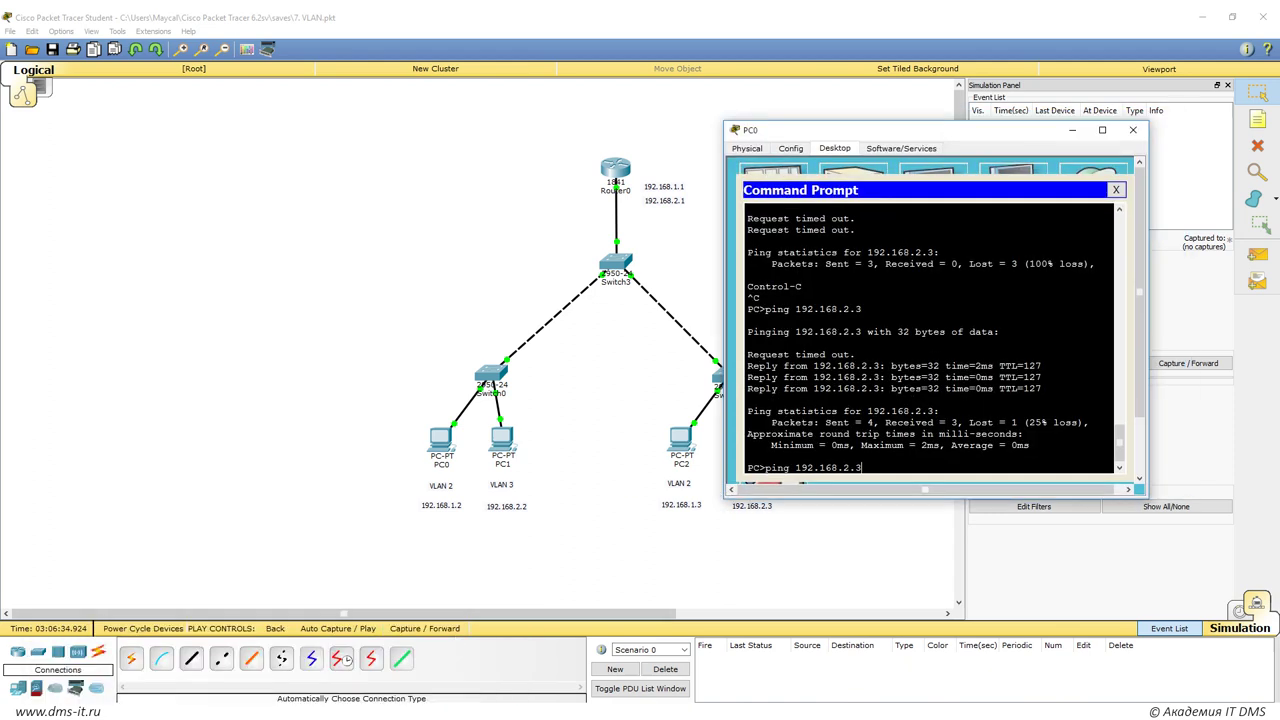
key(Return)
click(1180, 317)
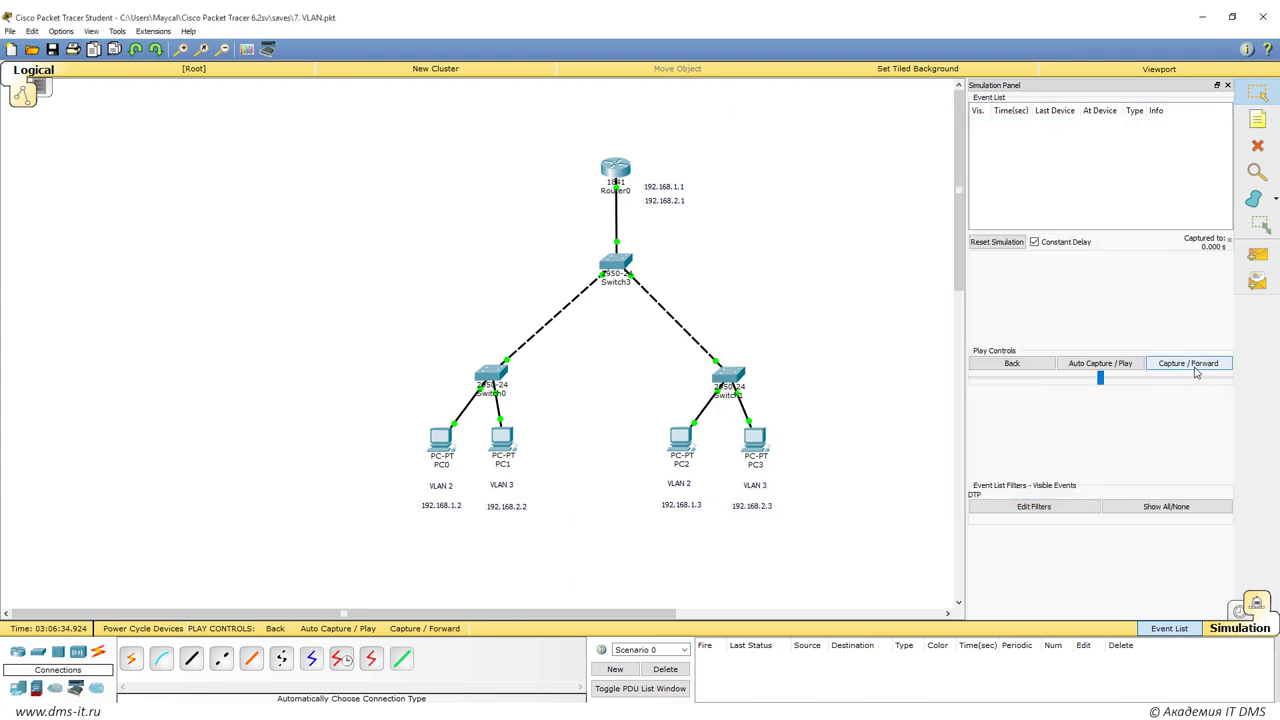
Change the simulation's event filters to exclude DTP and show ICMP events.
click(1072, 508)
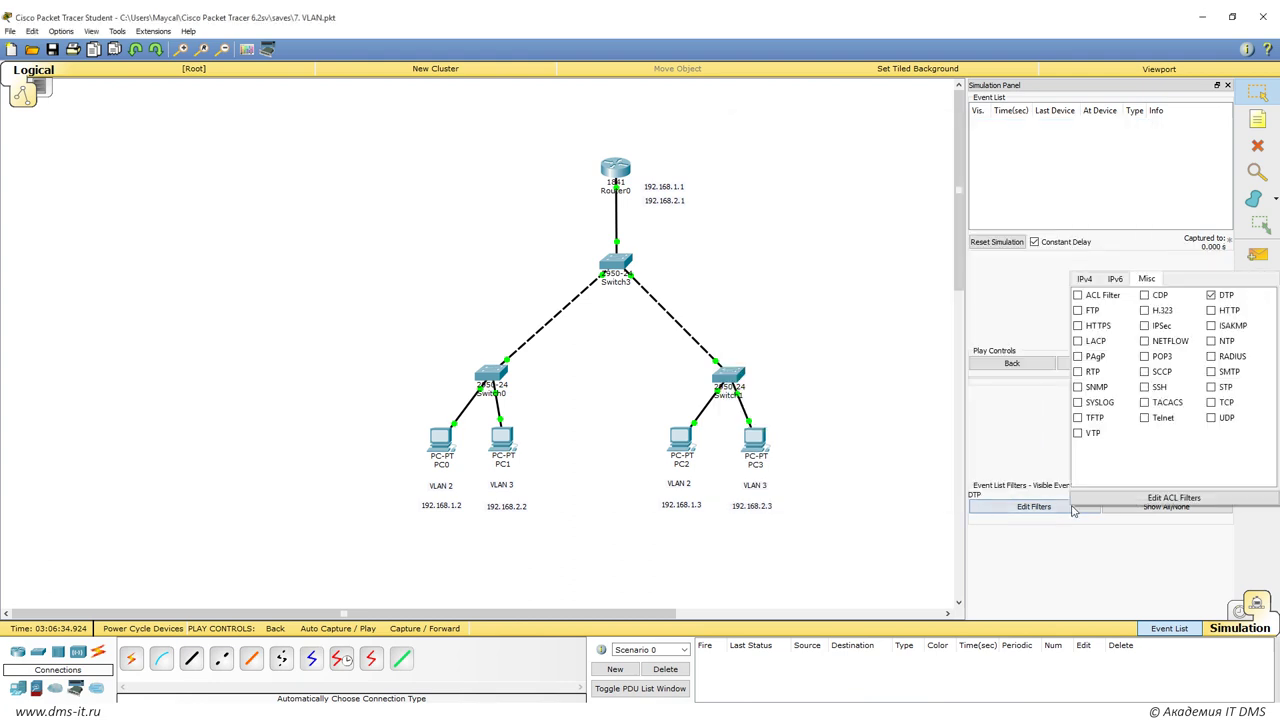
click(1212, 296)
click(1084, 279)
click(1078, 326)
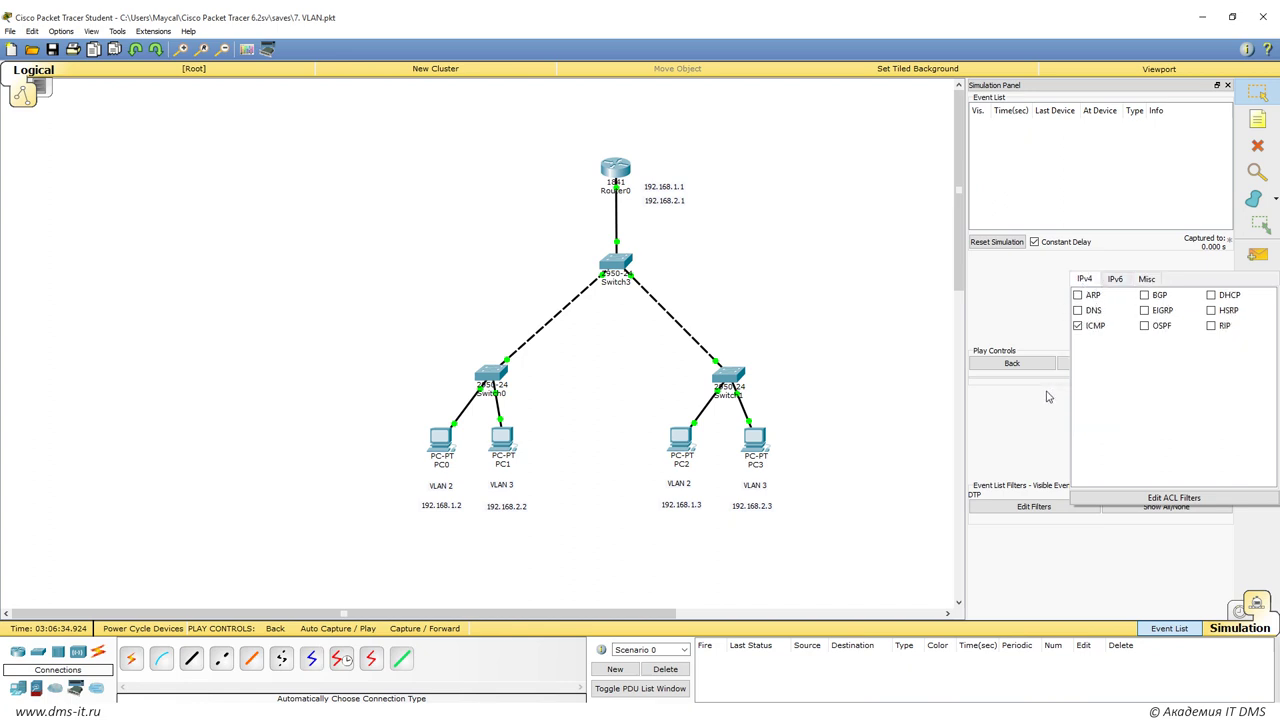
click(1055, 397)
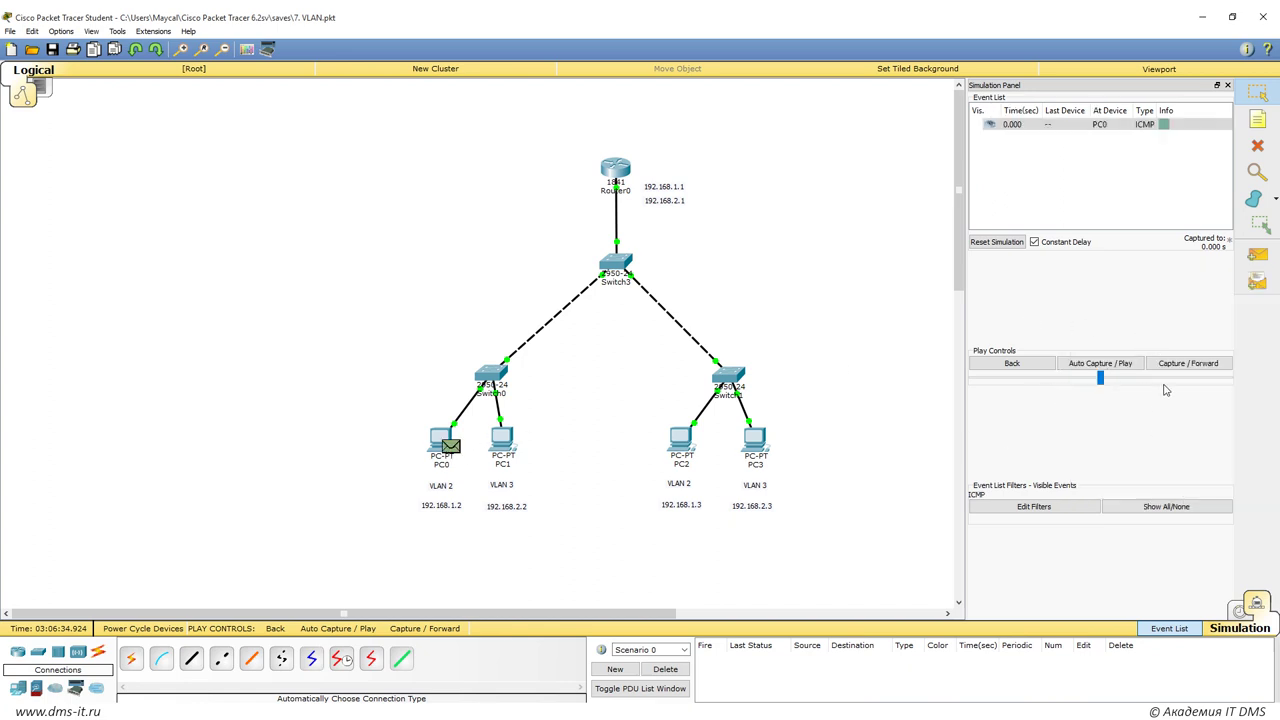
Step the simulation forward to follow the first ICMP request from PC0 through Router0 to PC3.
click(1172, 368)
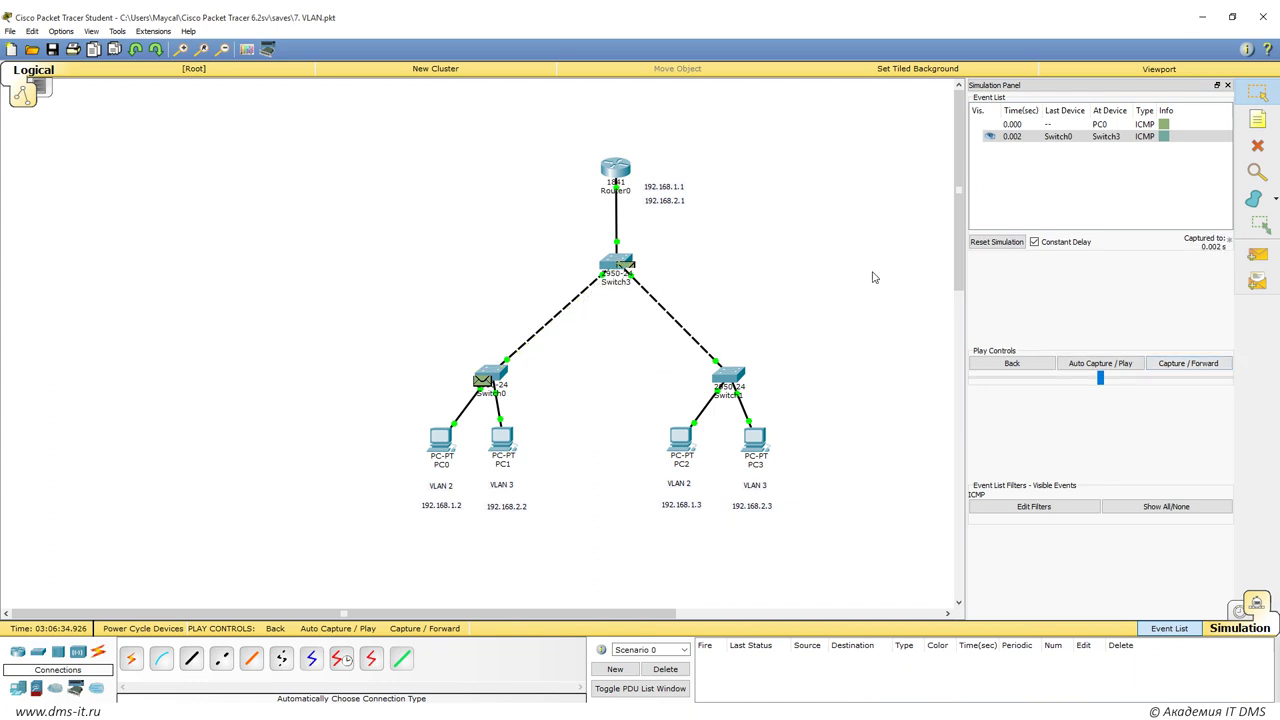
click(1174, 368)
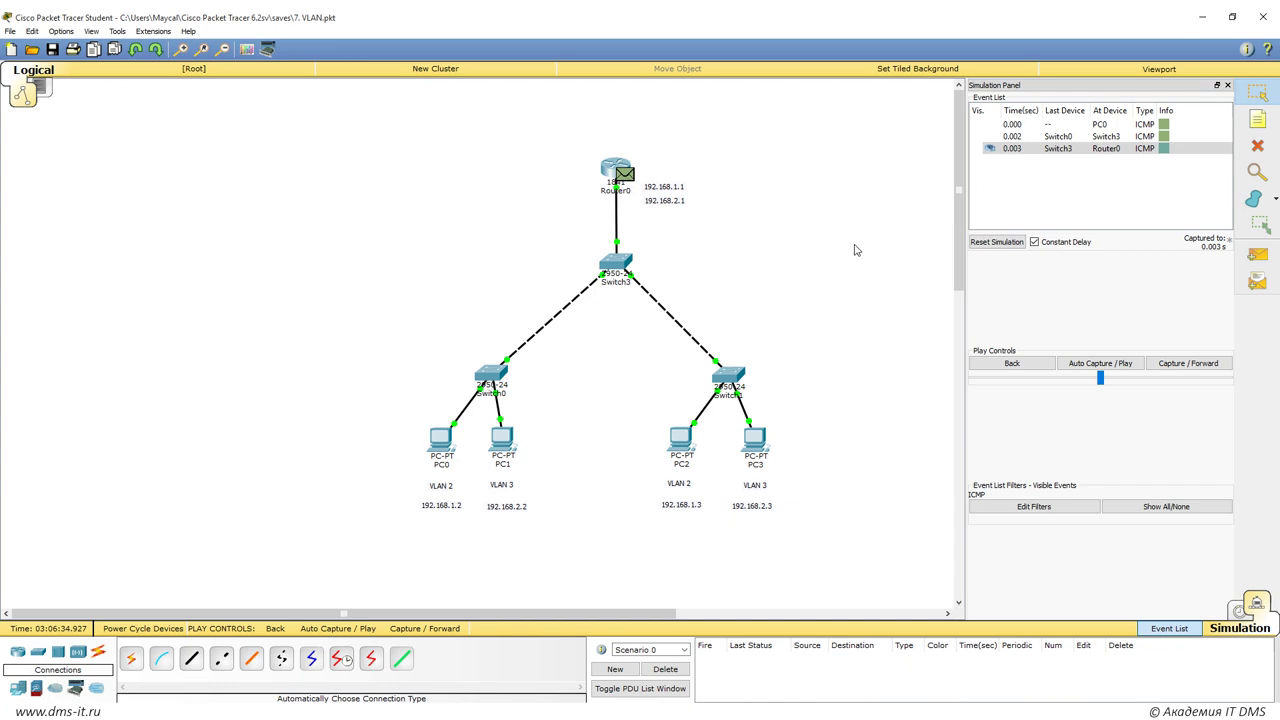
click(1168, 366)
click(1168, 366)
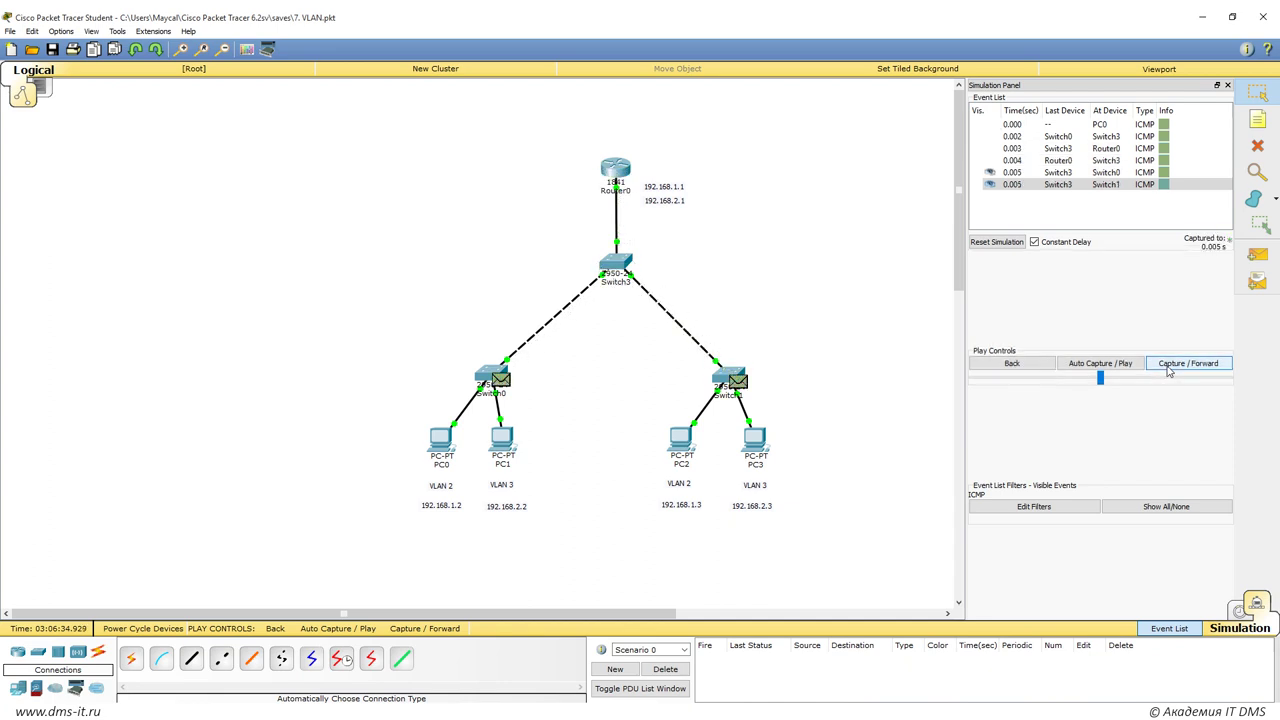
click(1168, 366)
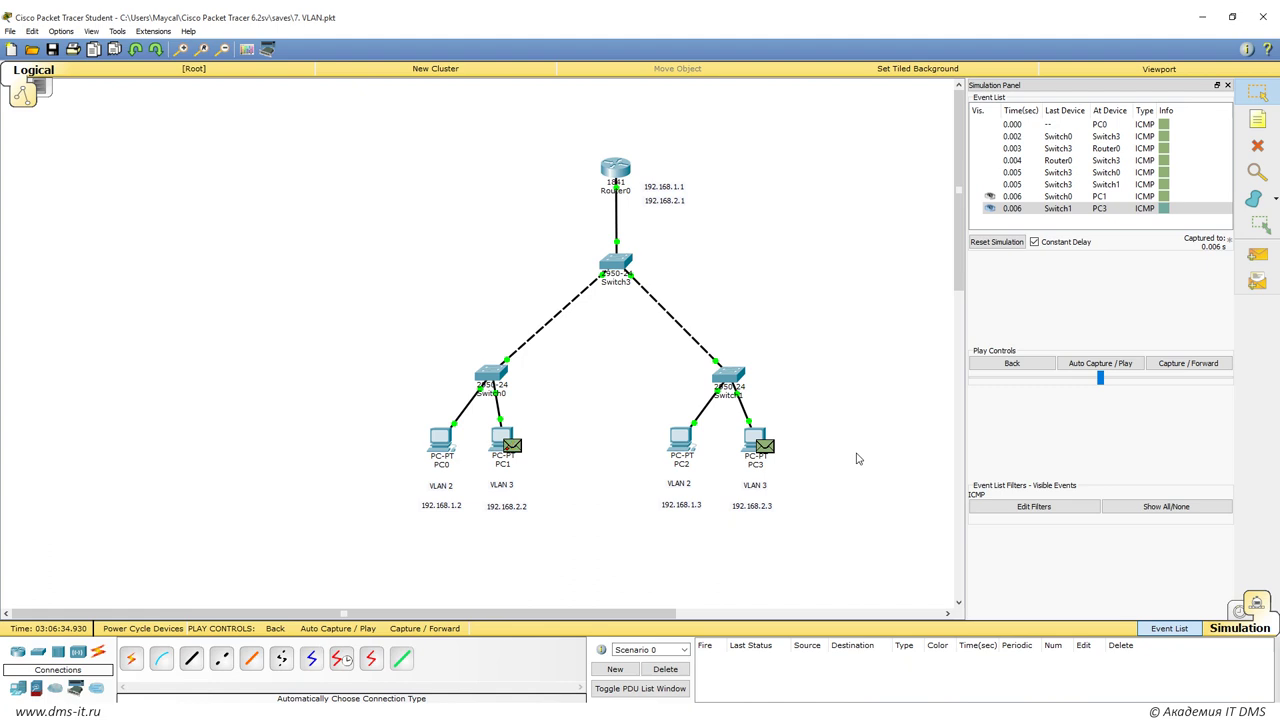
Continue stepping the simulation to follow PC3's ICMP reply through Router0 back to PC0.
mouse_move(514, 460)
click(1172, 366)
click(1172, 366)
click(1172, 366)
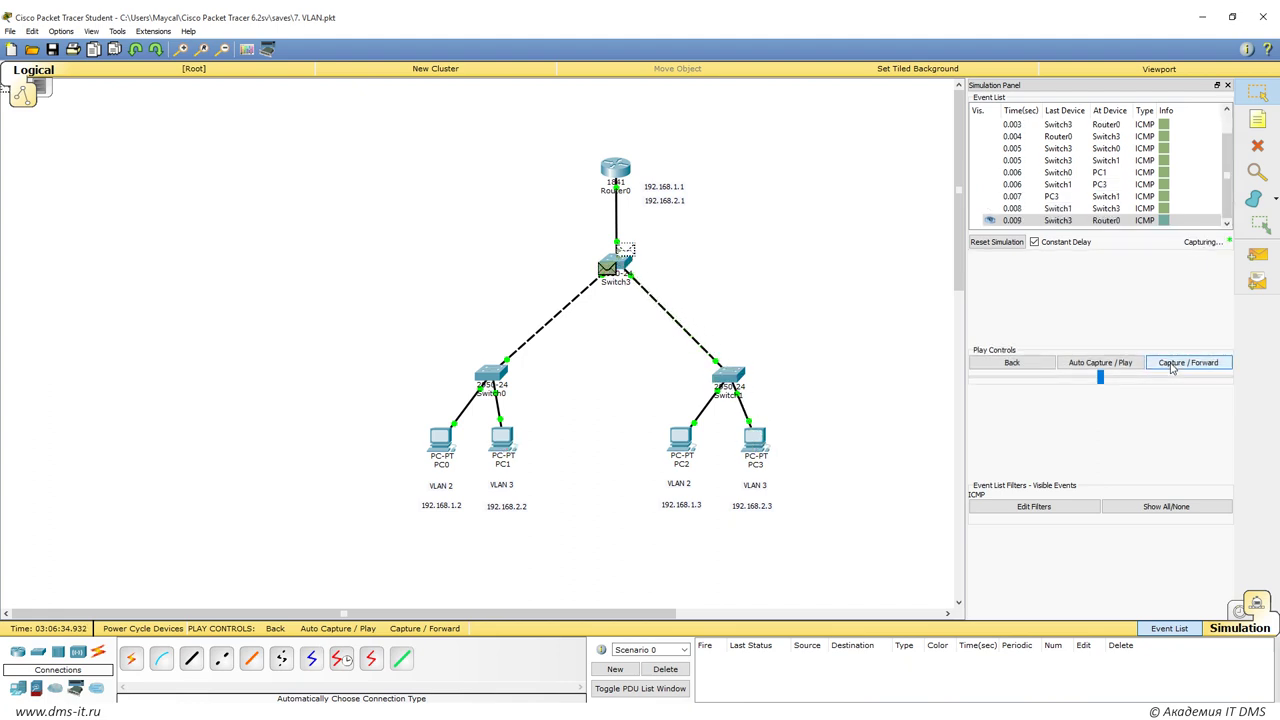
click(1172, 366)
click(1172, 366)
click(1172, 366)
click(1172, 366)
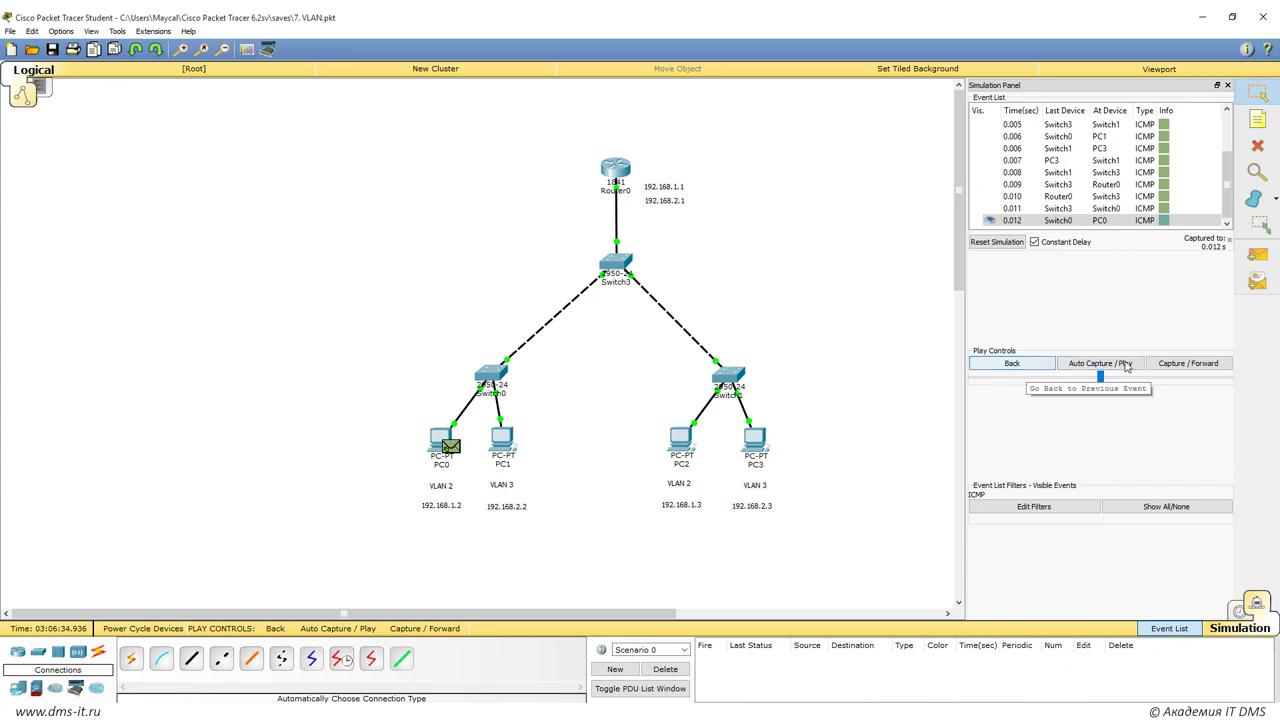
Advance the simulation to follow PC0's second ICMP request through Switch0 to Switch3.
click(1167, 366)
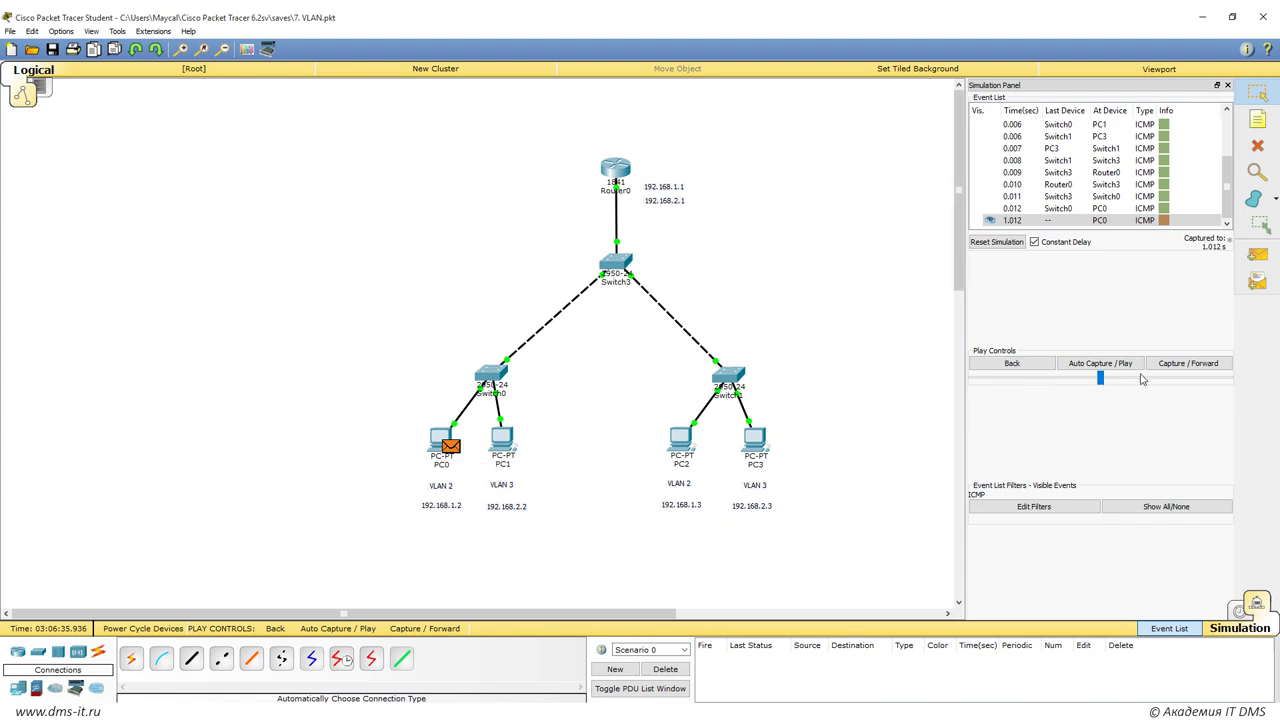
click(1170, 364)
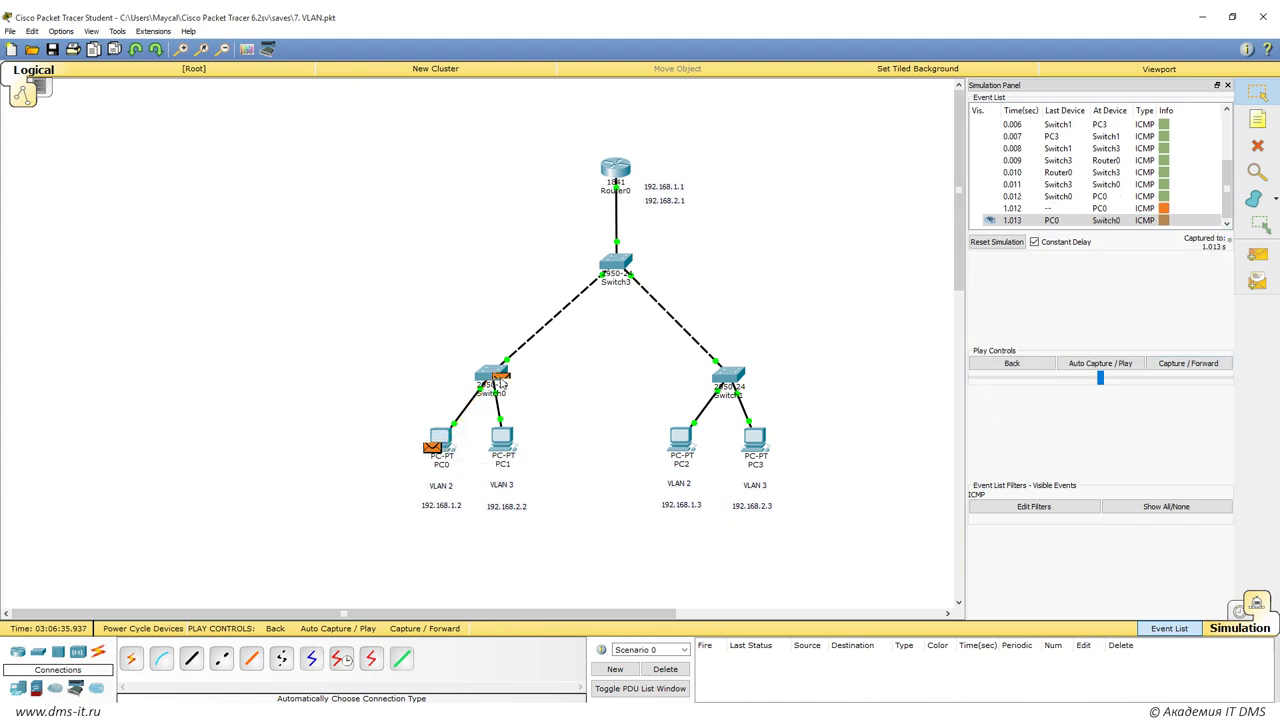
click(1172, 364)
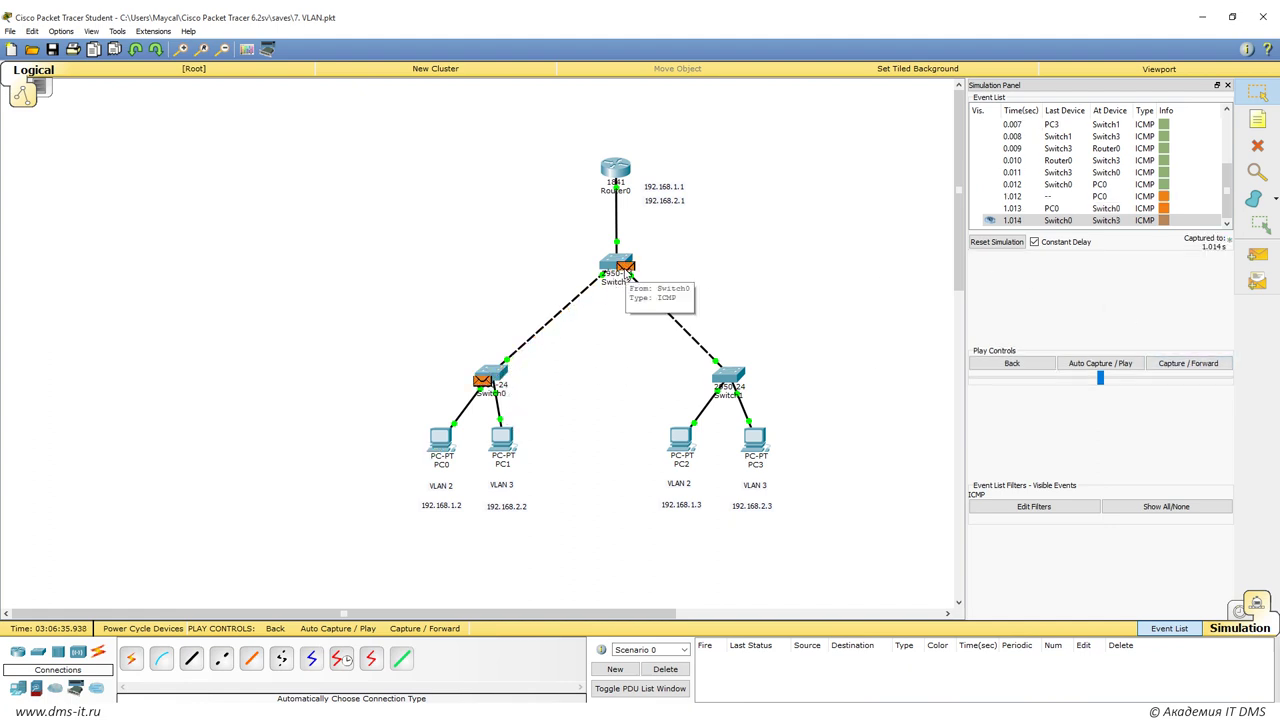
mouse_move(614, 177)
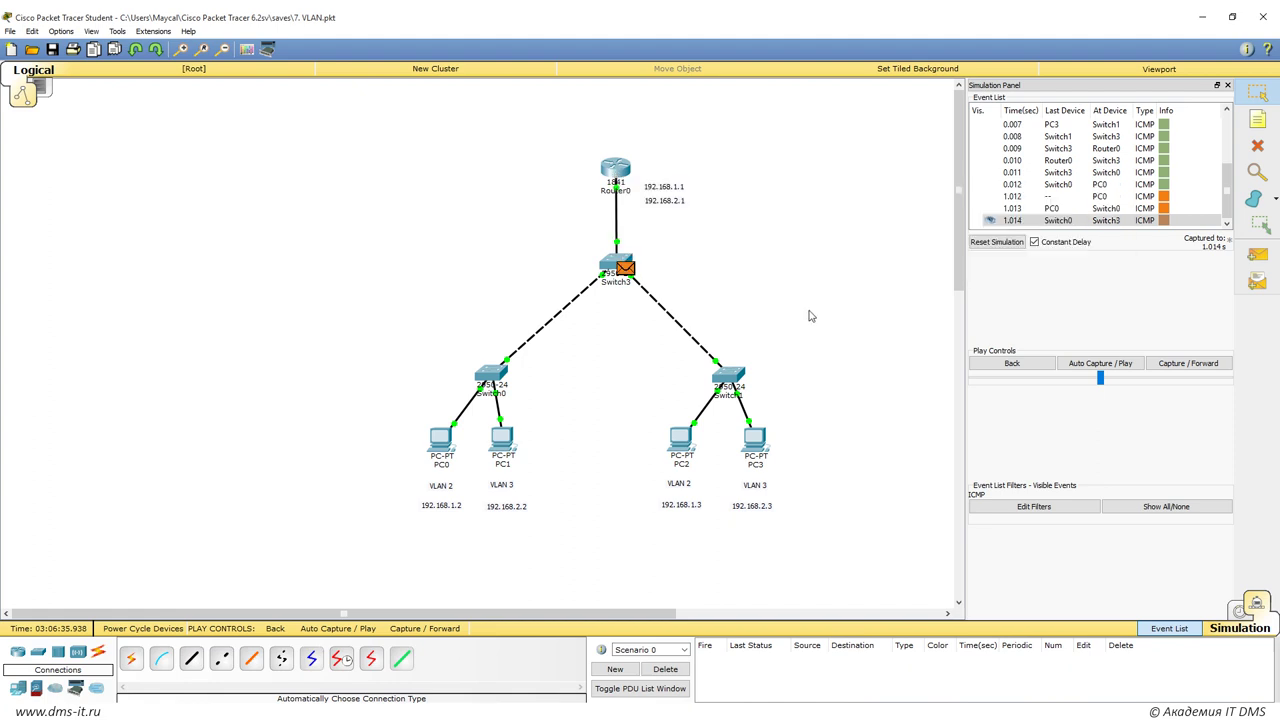
Inspect the outbound PDU details of the latest ICMP event at Switch3, checking the Ethernet 802.1q header.
click(1164, 220)
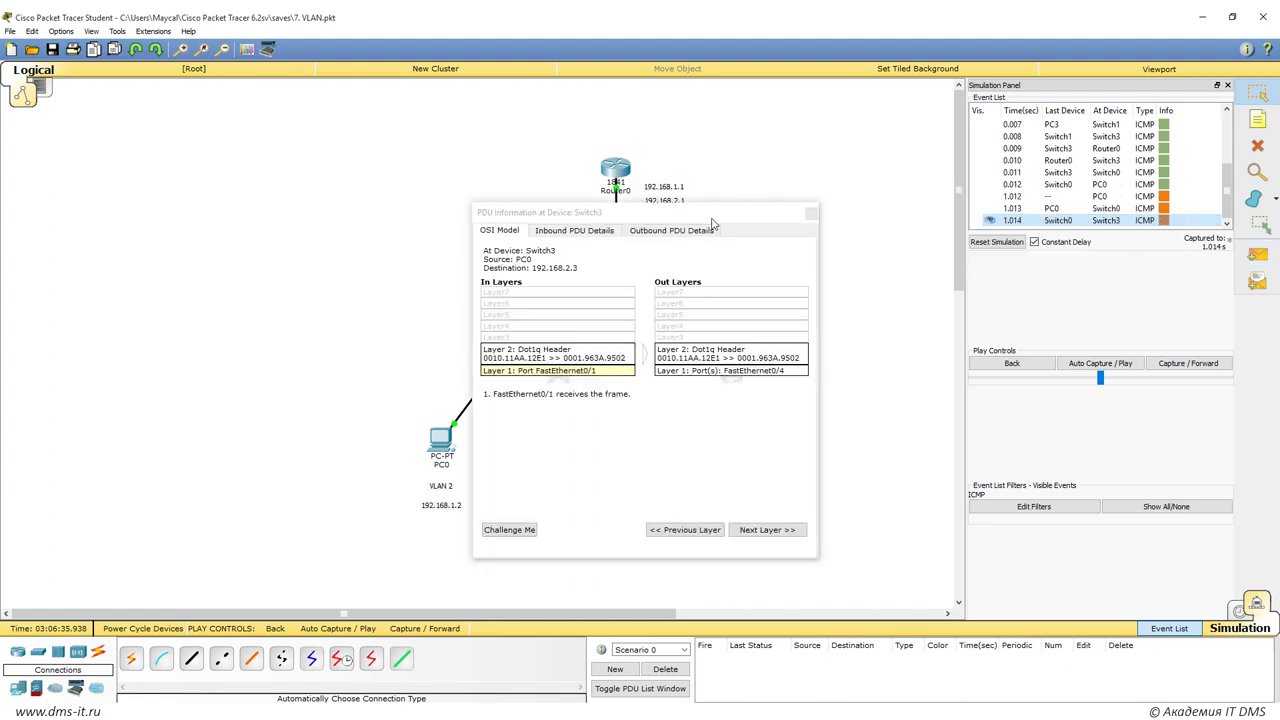
click(672, 230)
drag(676, 212, 945, 201)
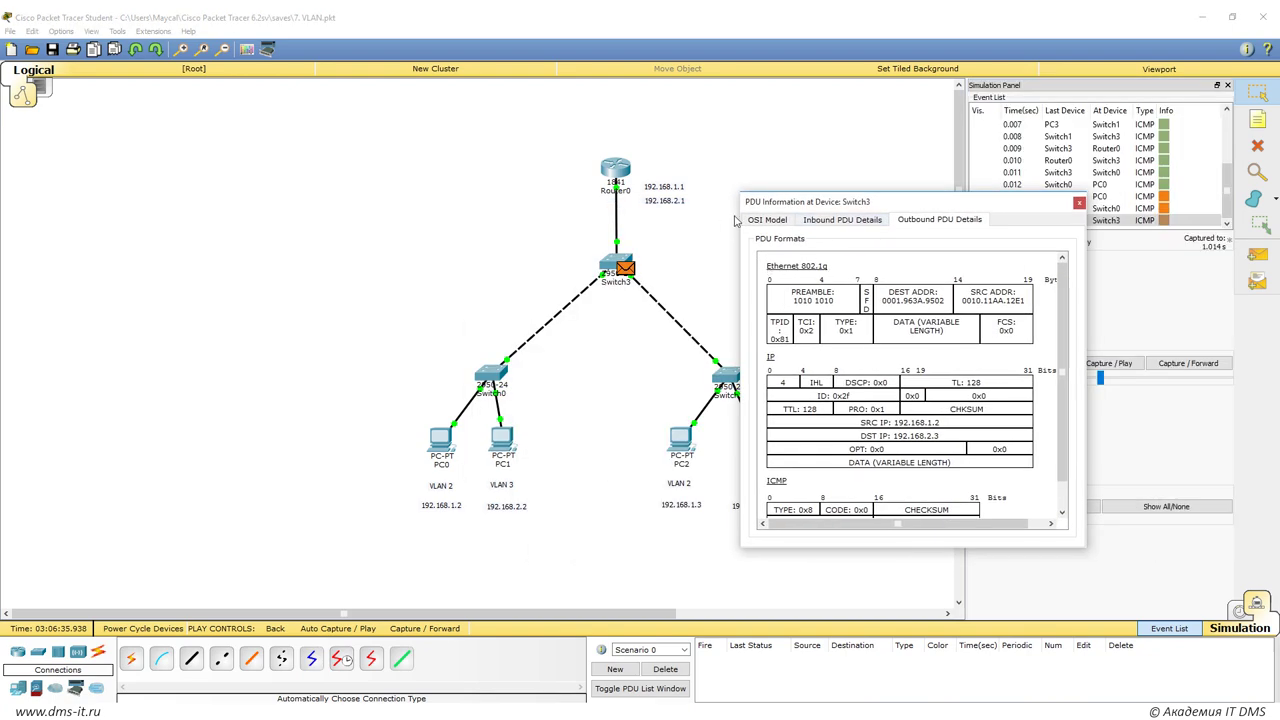
click(1079, 203)
Advance the packet to Router0 and review its FastEthernet0/1.2 subinterface and dot1q 2 encapsulation in the command history.
click(1178, 366)
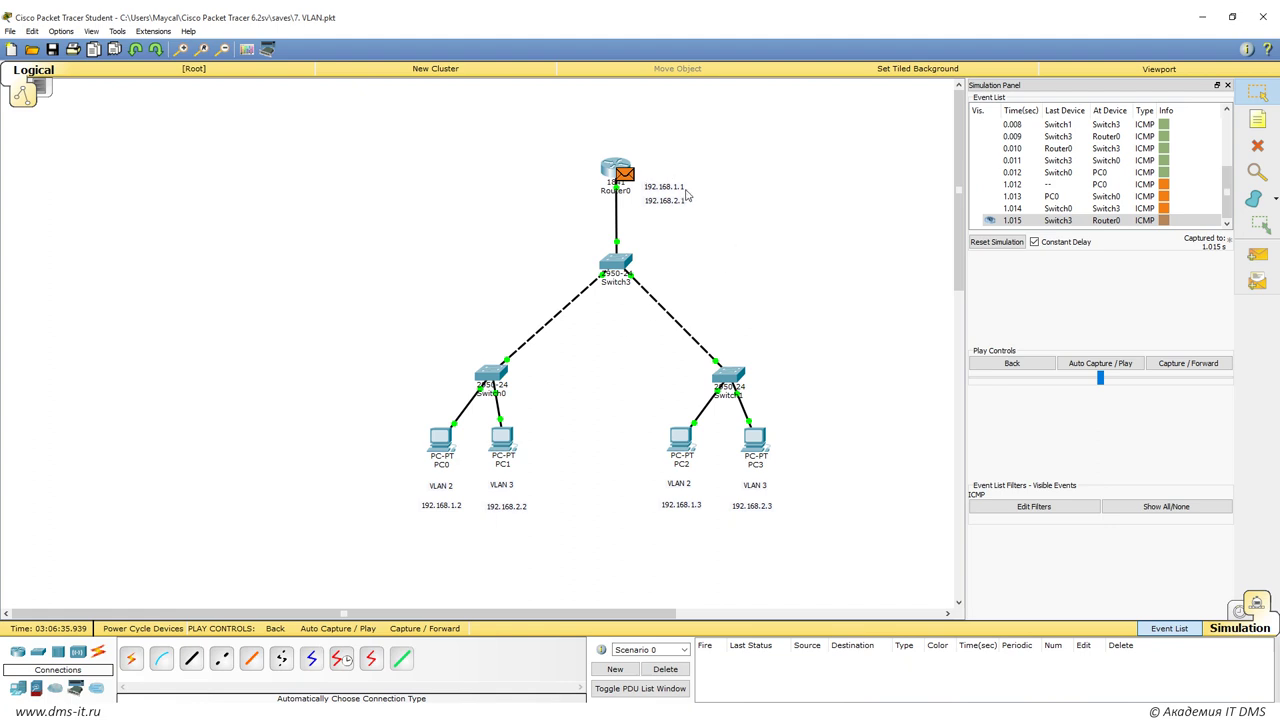
click(621, 169)
drag(859, 349, 752, 350)
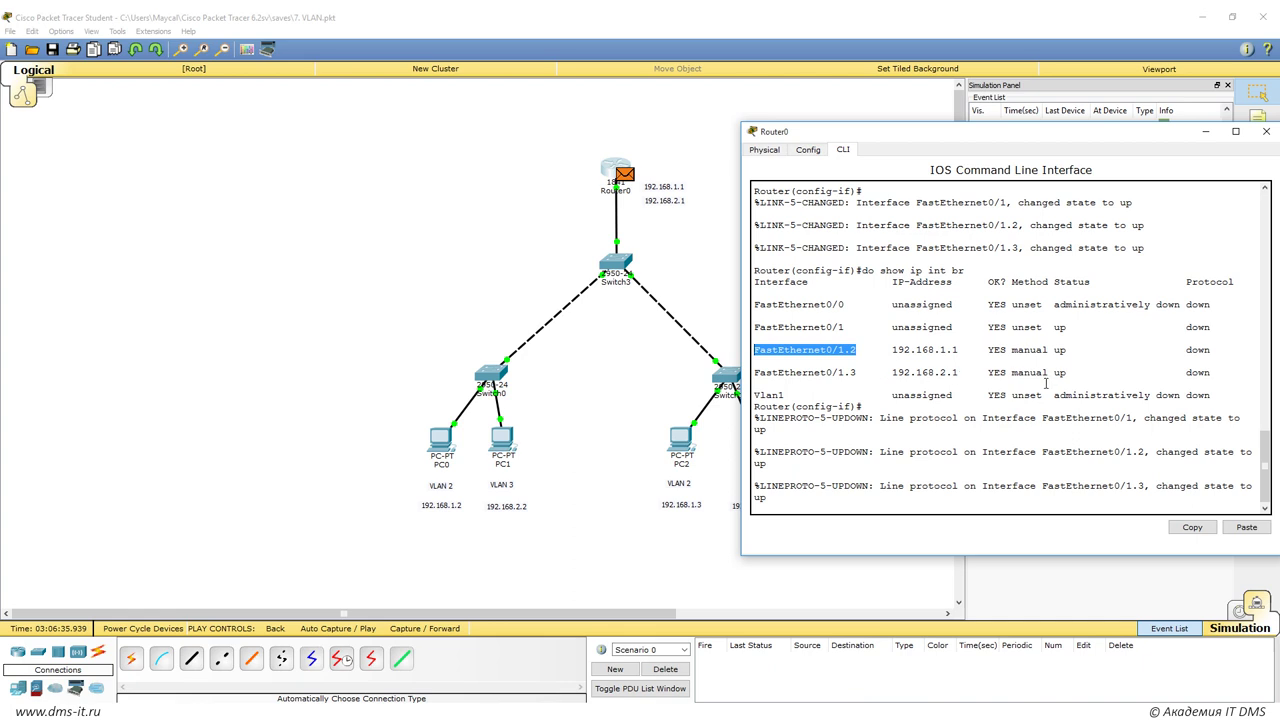
scroll(1047, 383, up, 6)
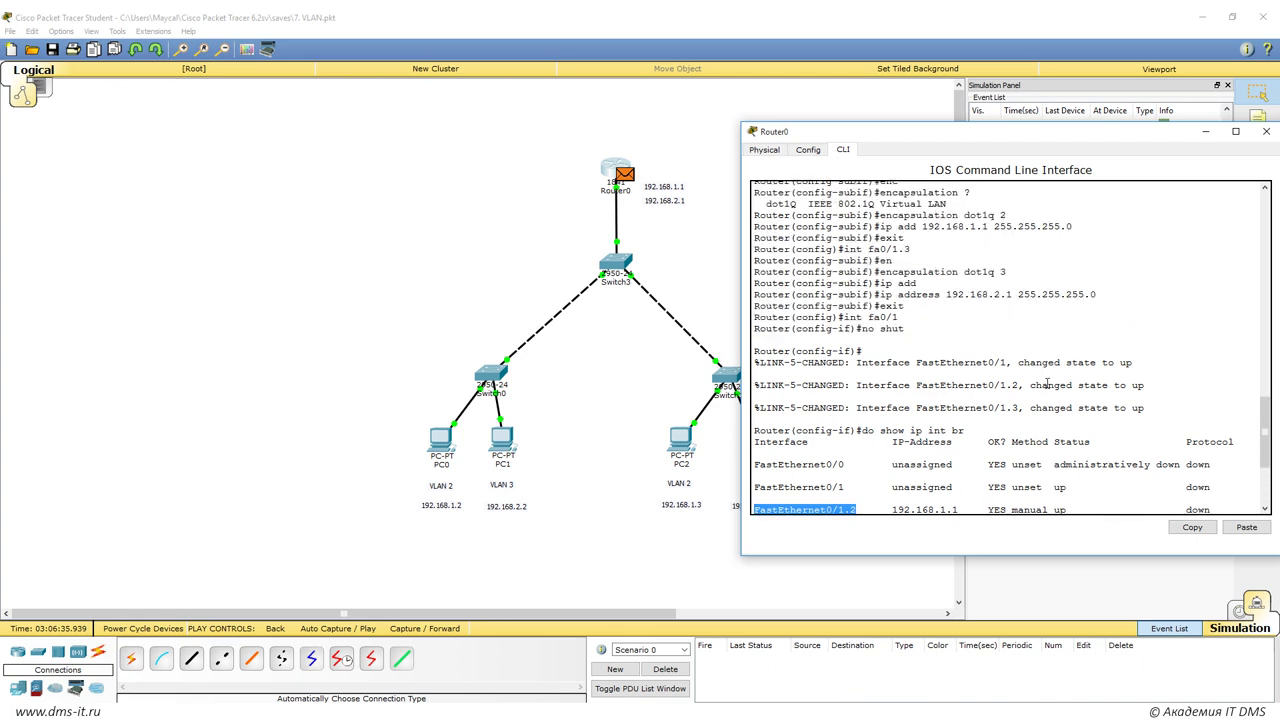
drag(881, 255, 1006, 255)
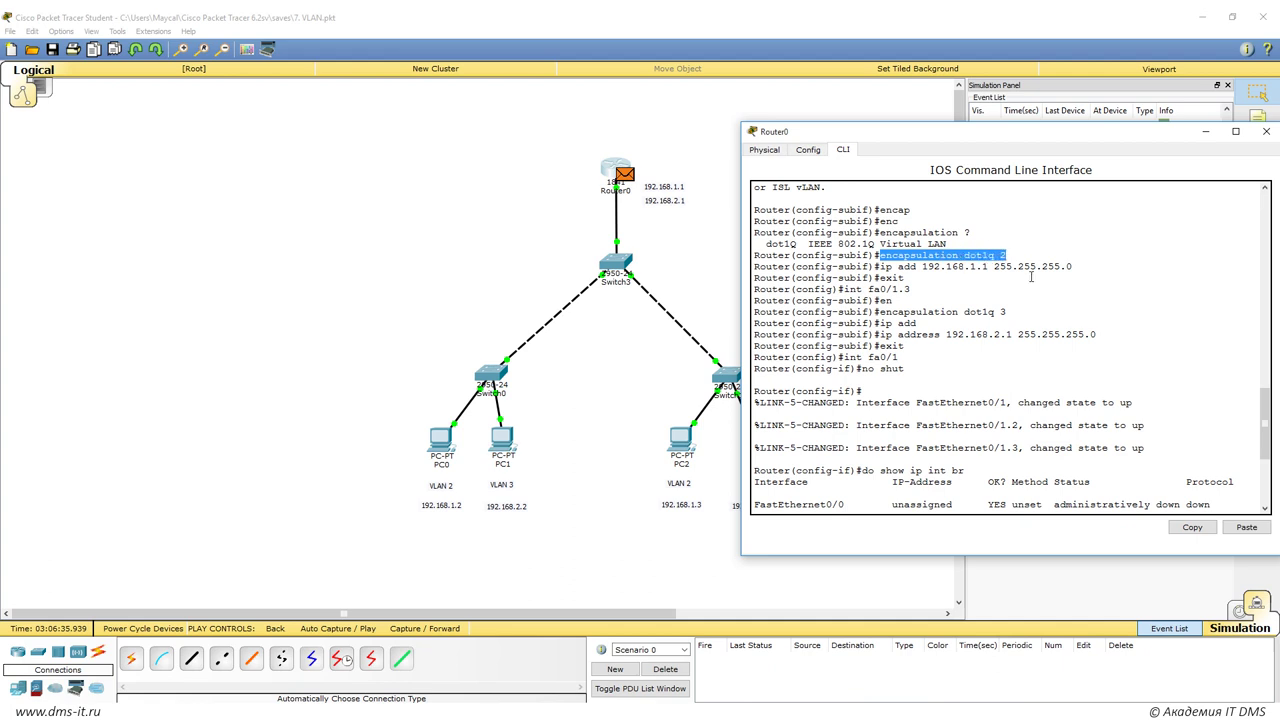
click(1205, 131)
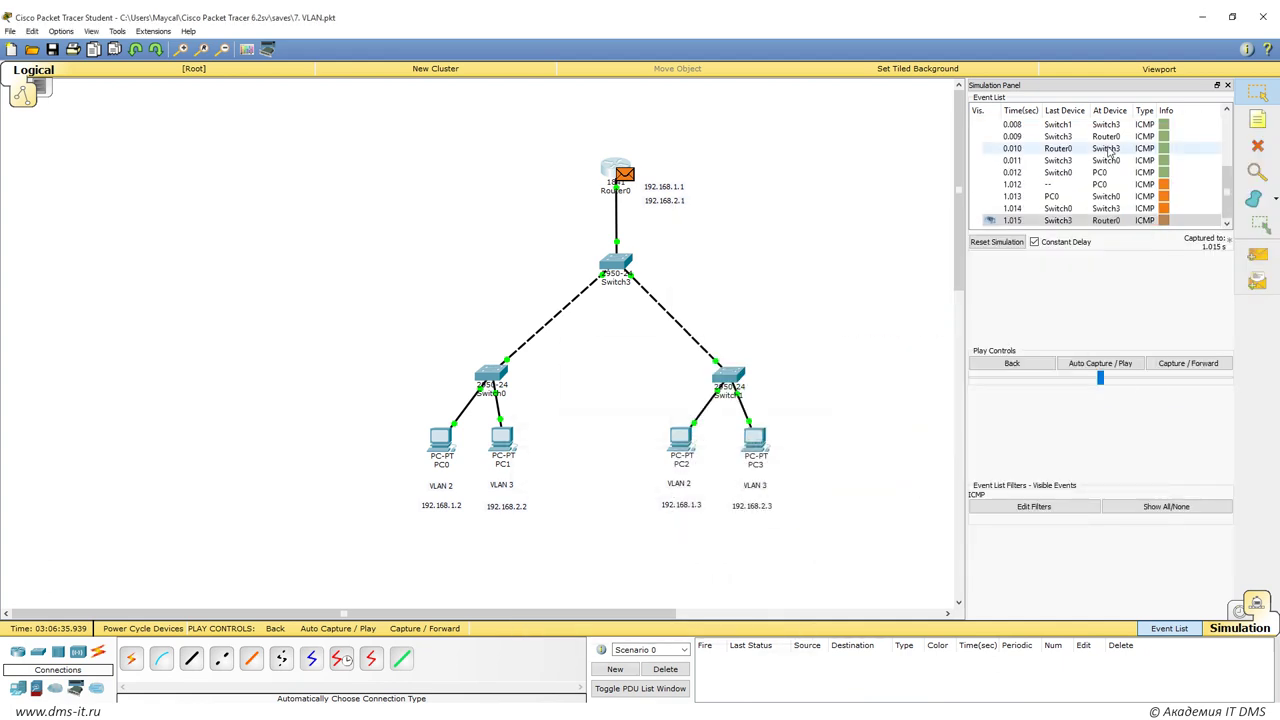
Step the second ping through PC3 and its reply toward Router0, and return to Realtime mode.
click(1172, 368)
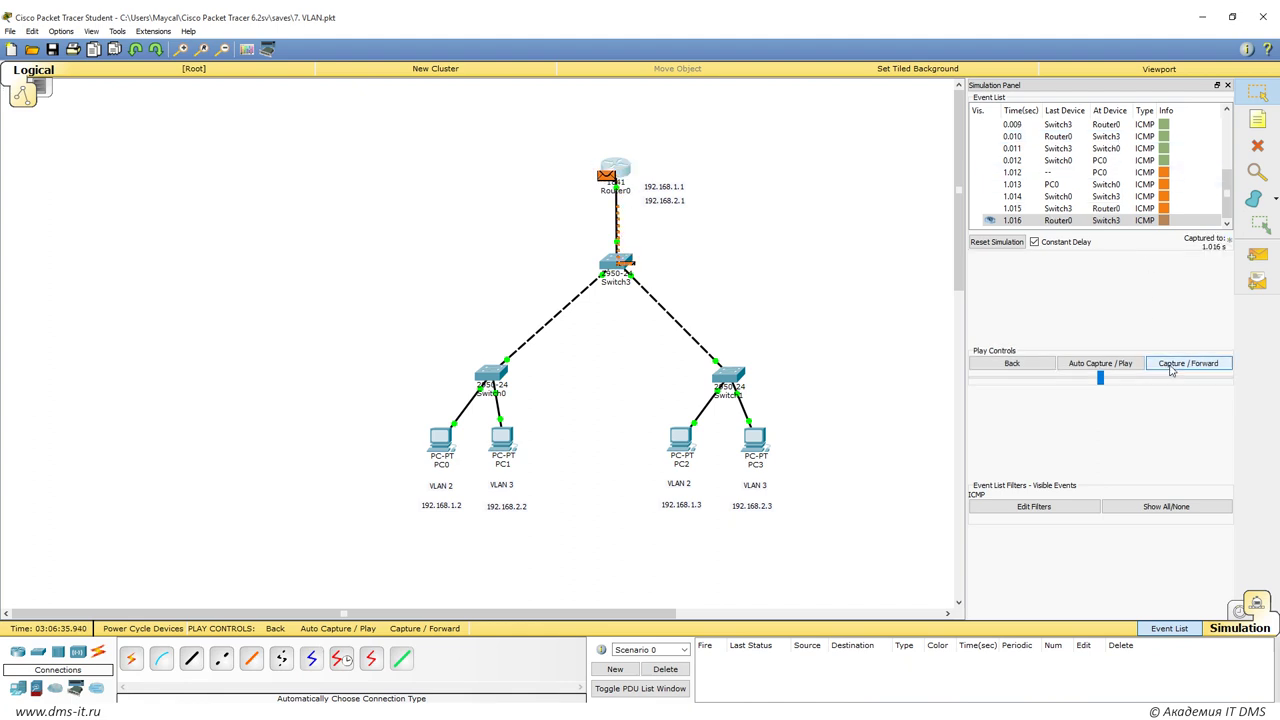
click(1172, 366)
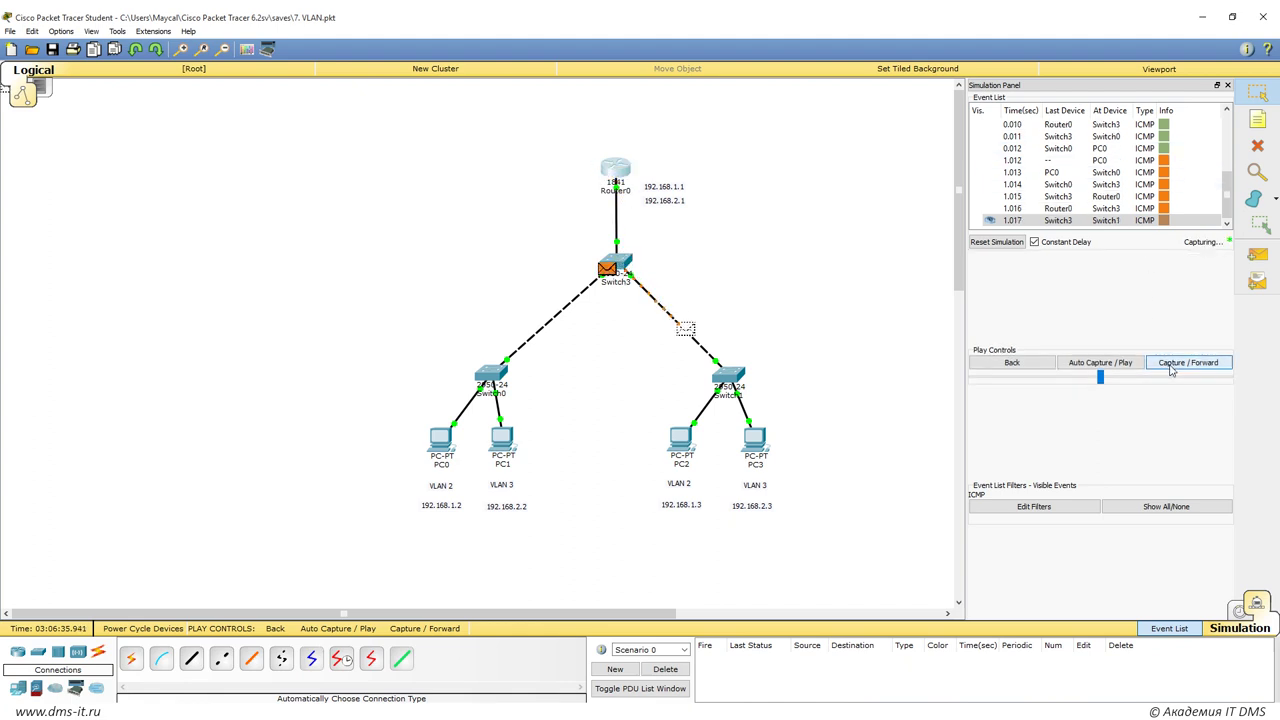
click(1172, 366)
click(1172, 366)
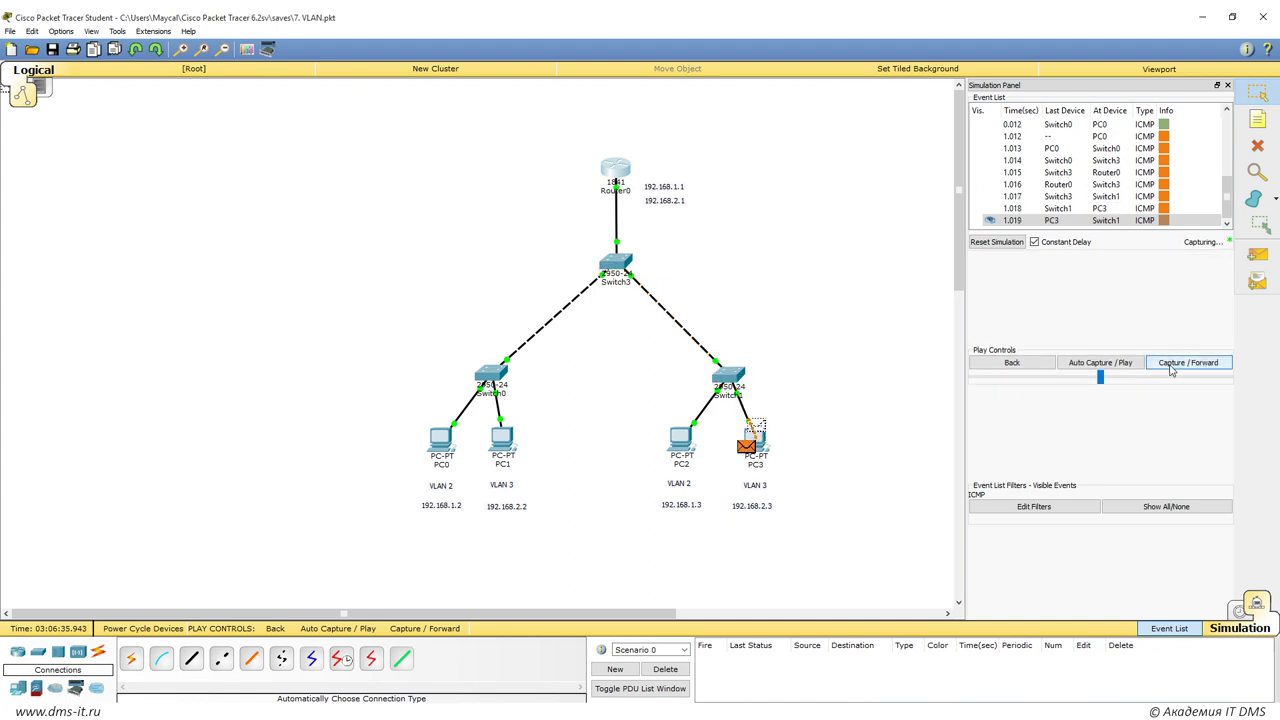
click(1172, 366)
click(1172, 366)
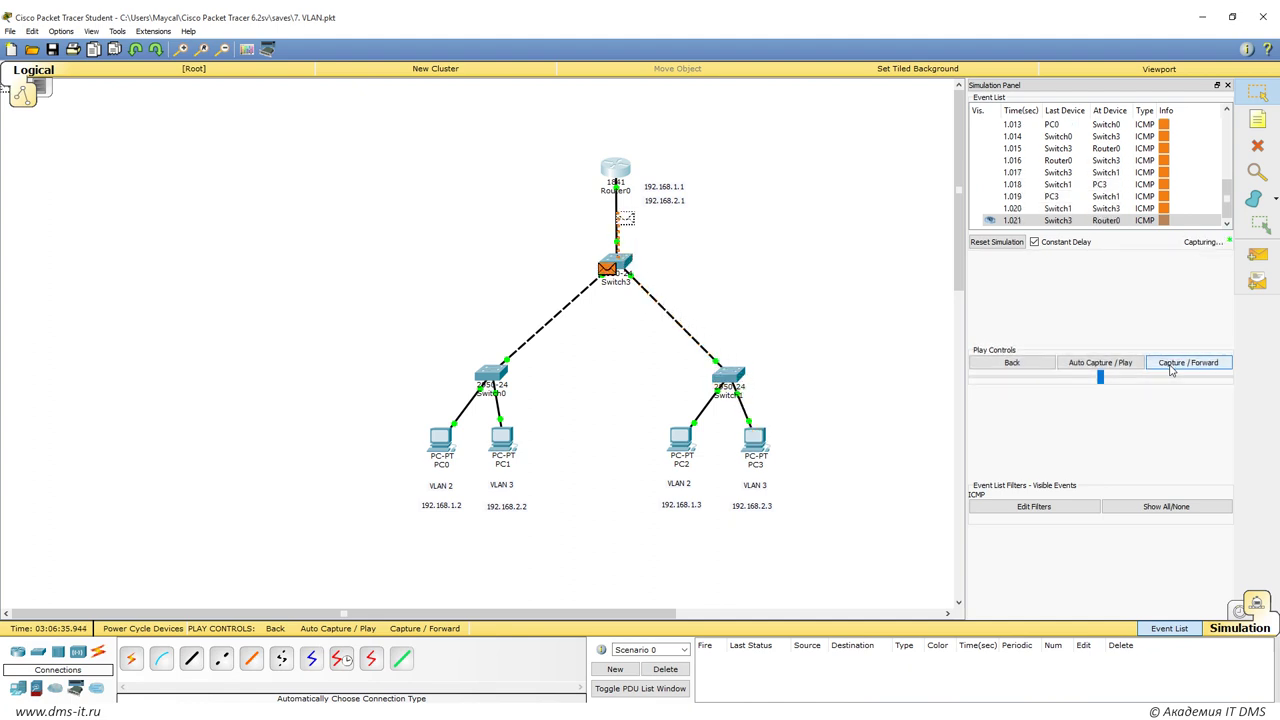
click(1242, 612)
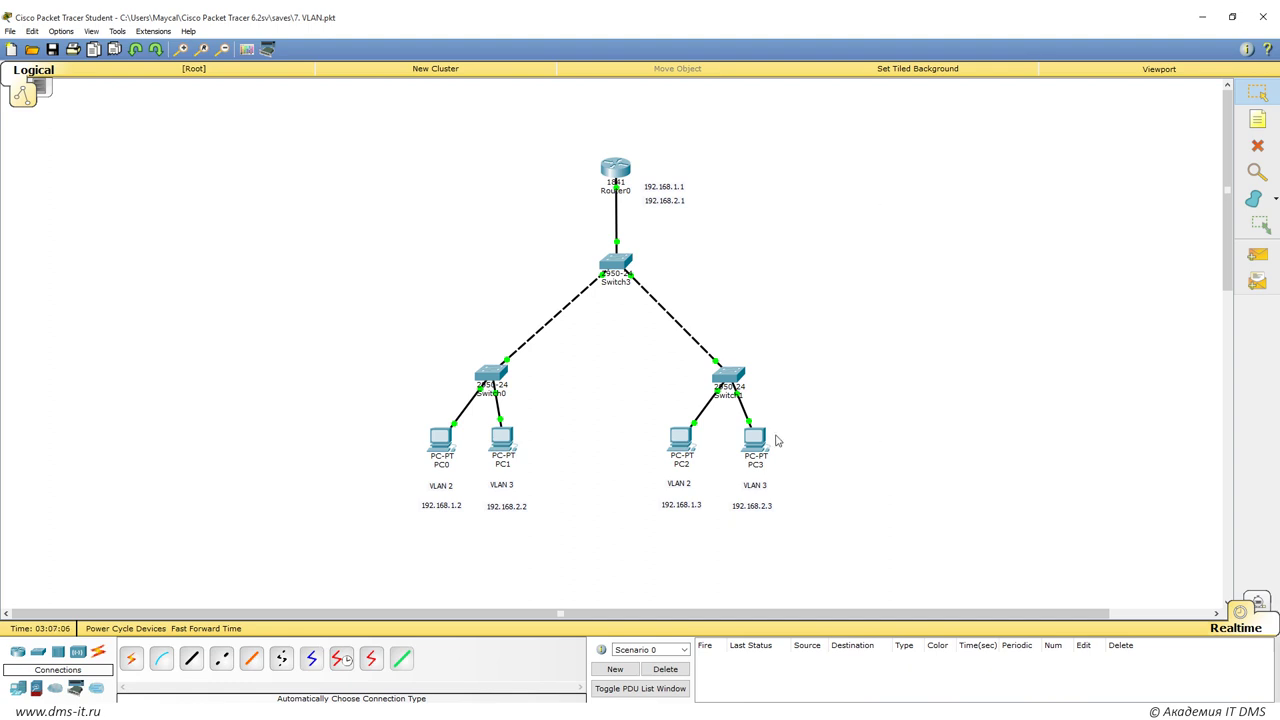
Change the VLAN label under PC2 to VLAN 5.
double_click(685, 489)
text(5)
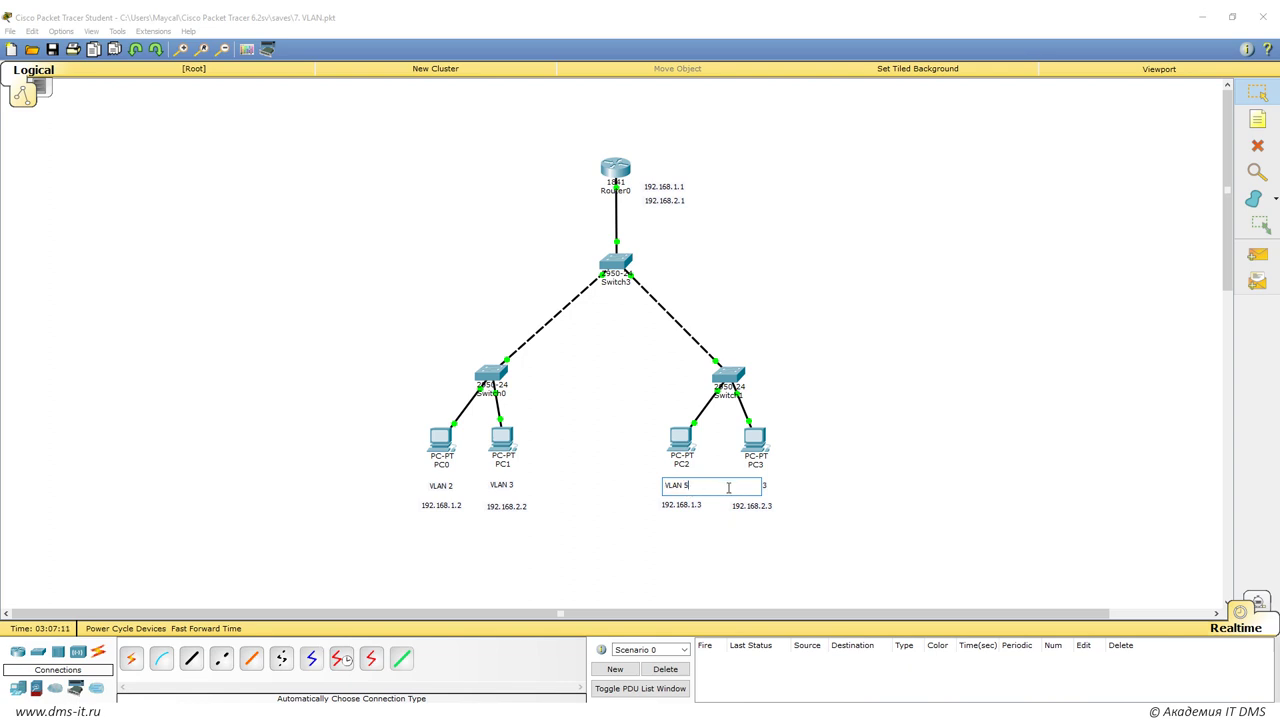
click(851, 497)
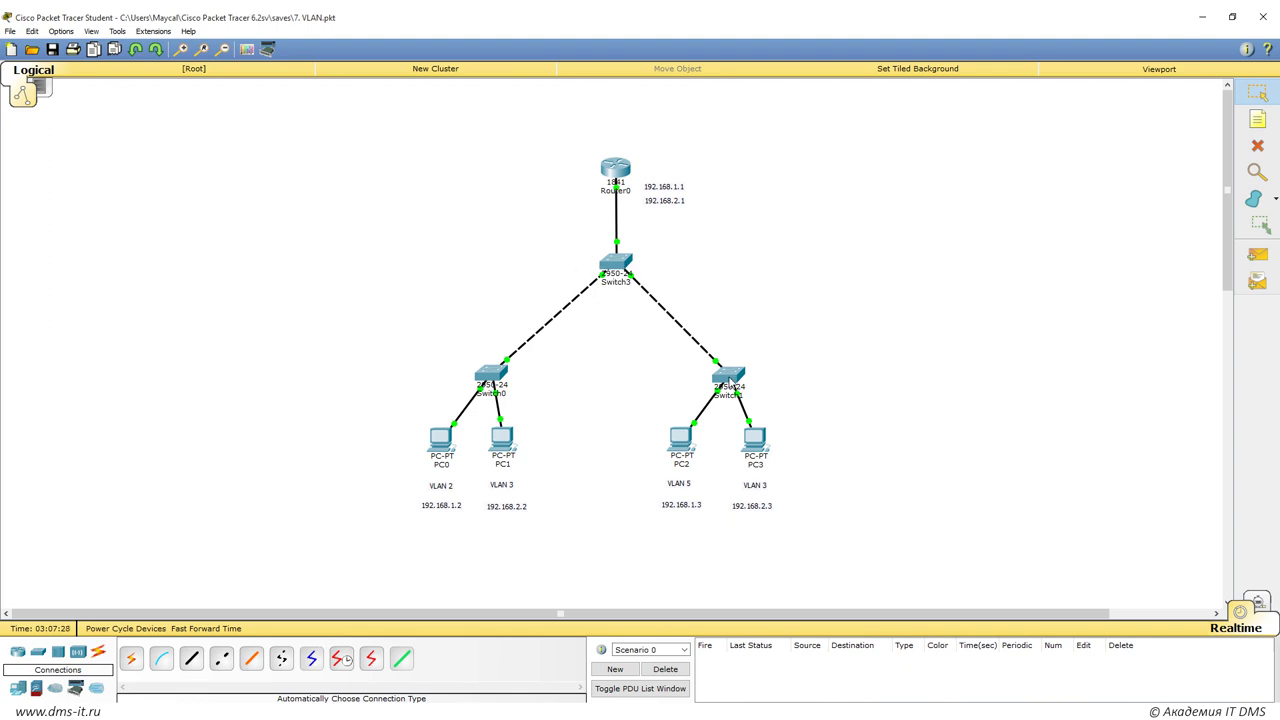
Undo and redo the last workspace change, and set the label under PC2 back to VLAN 2.
mouse_move(731, 384)
click(135, 50)
click(155, 49)
double_click(684, 485)
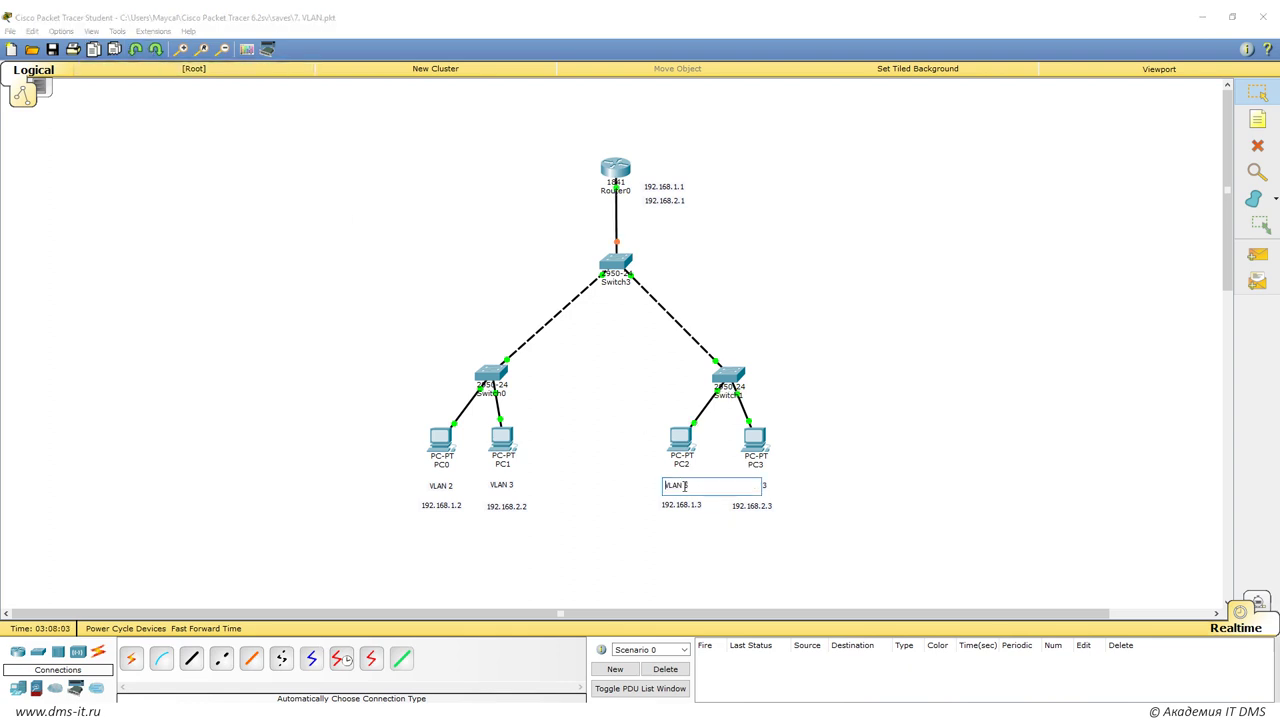
text(2)
click(853, 462)
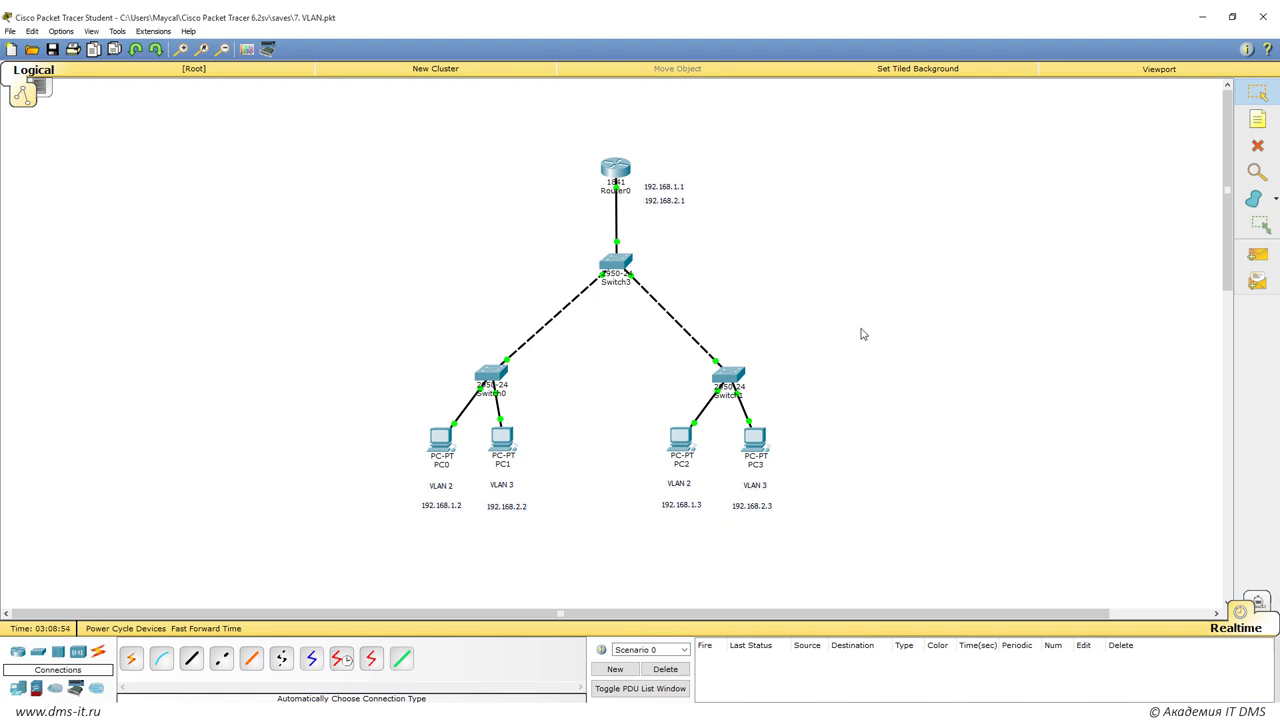
Rerun the ping to 192.168.2.3 from PC0 in Simulation mode and step its packet forward to Router0.
click(440, 456)
key(Up)
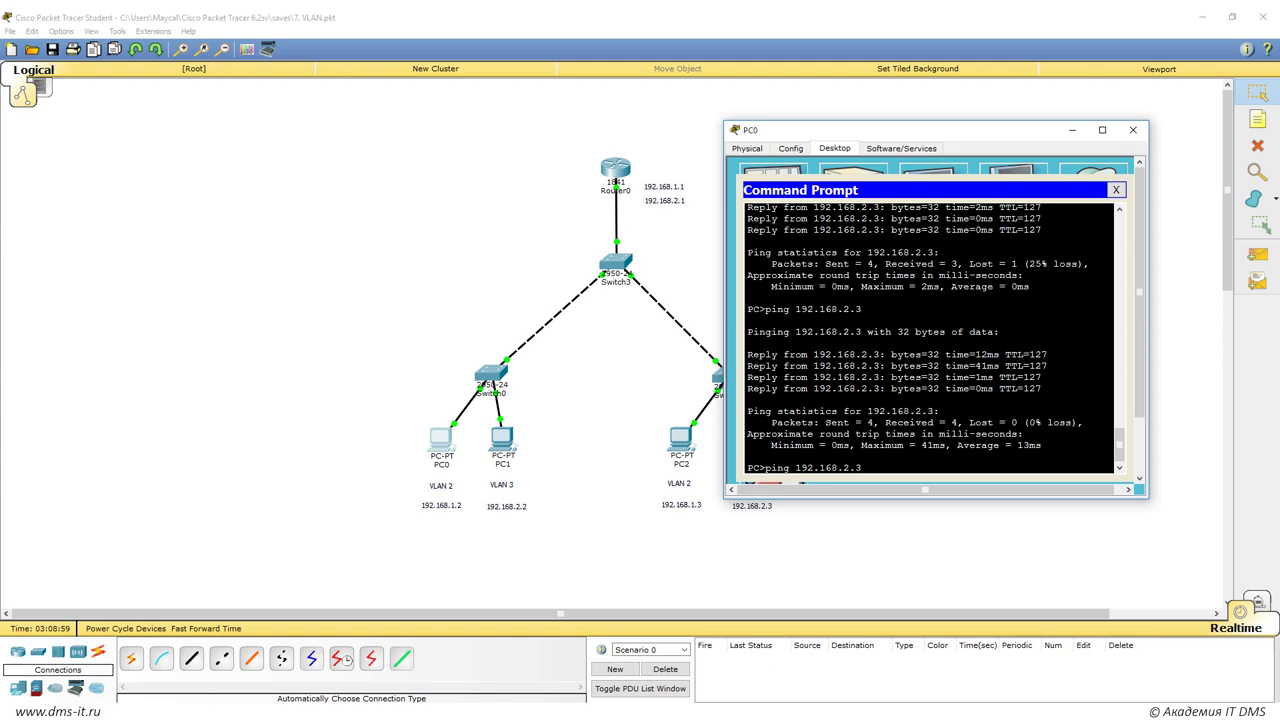
click(1258, 603)
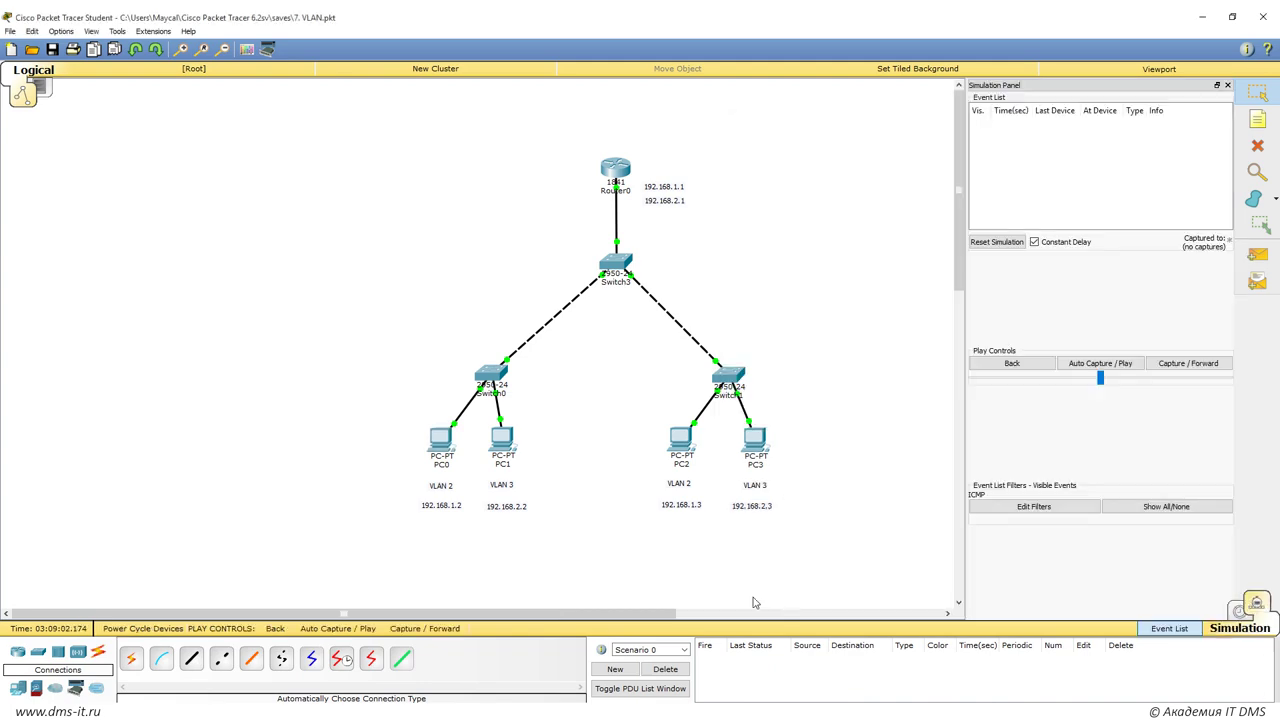
click(435, 645)
key(Return)
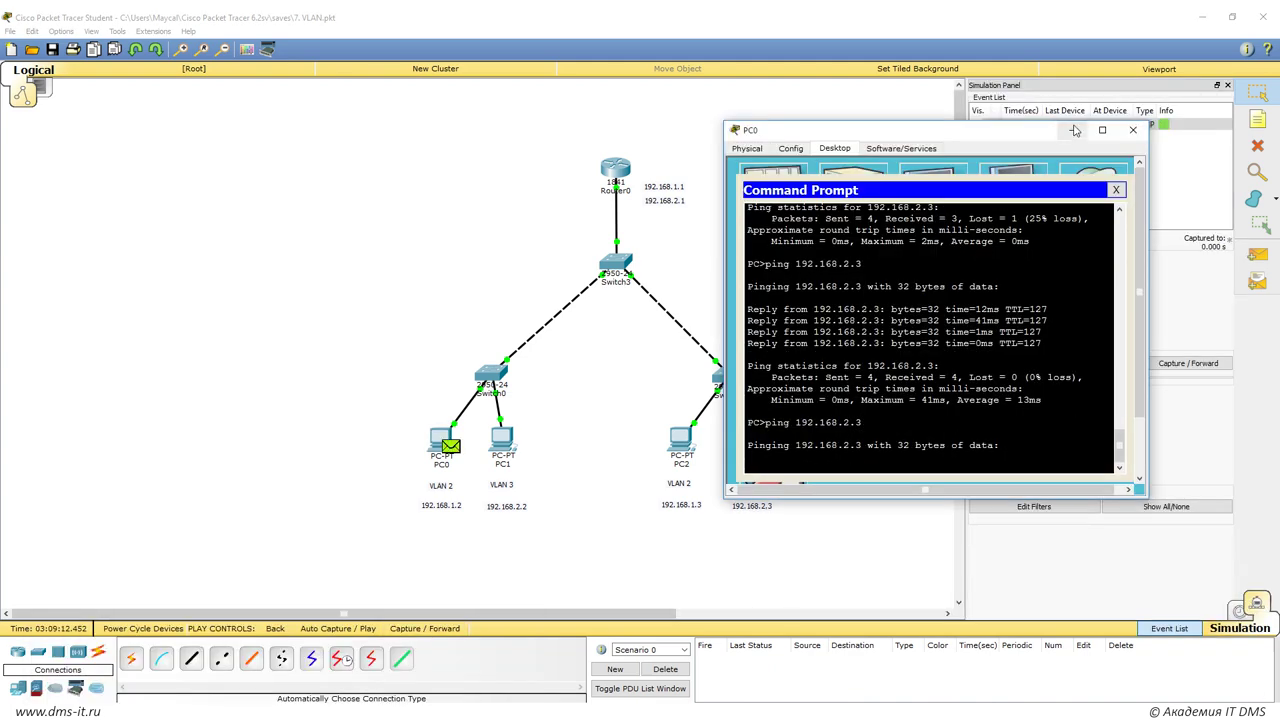
click(1163, 133)
click(1170, 365)
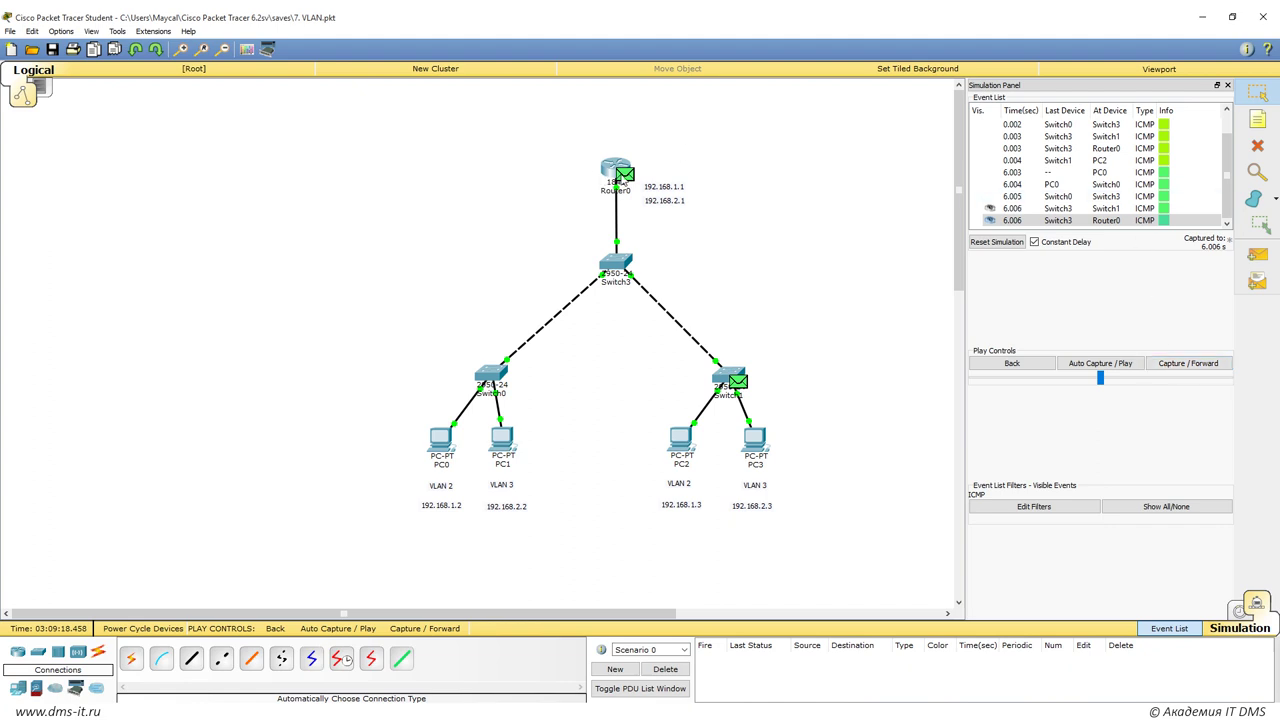
Compare the TCI tag in the inbound and outbound 802.1q PDU details of the ping packet at Router0.
mouse_move(623, 180)
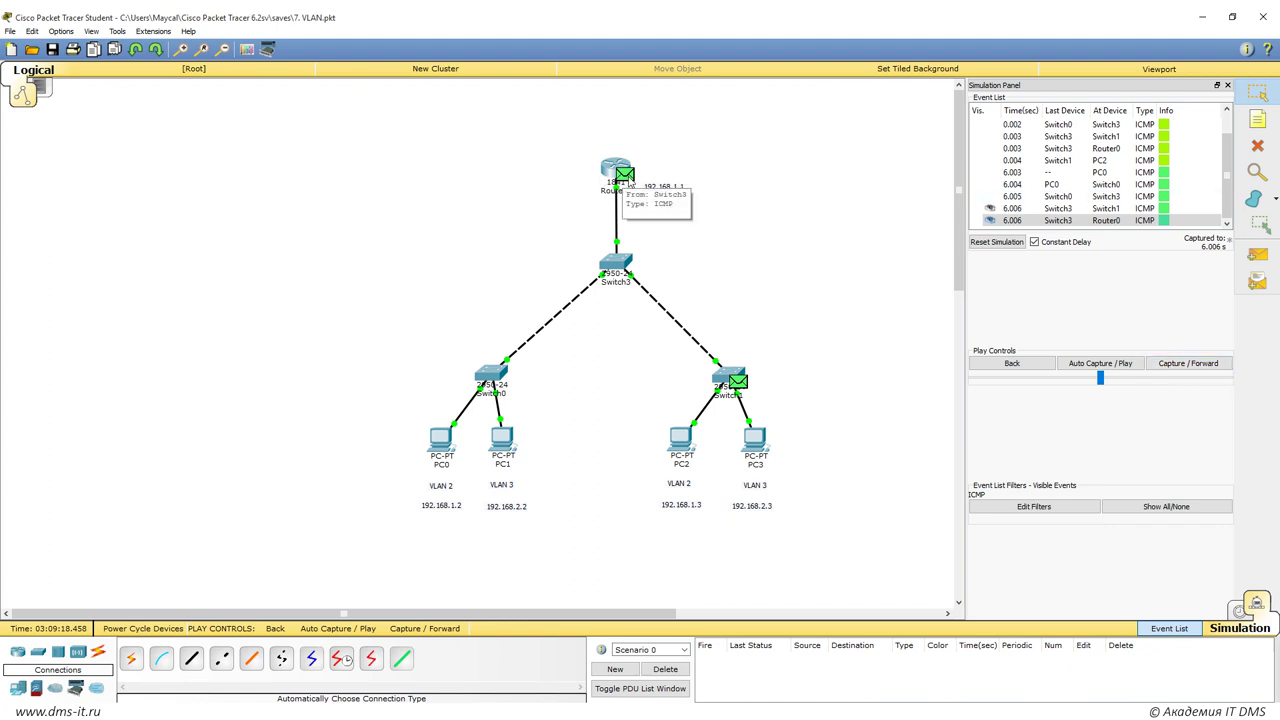
click(623, 180)
click(567, 224)
drag(567, 205, 883, 170)
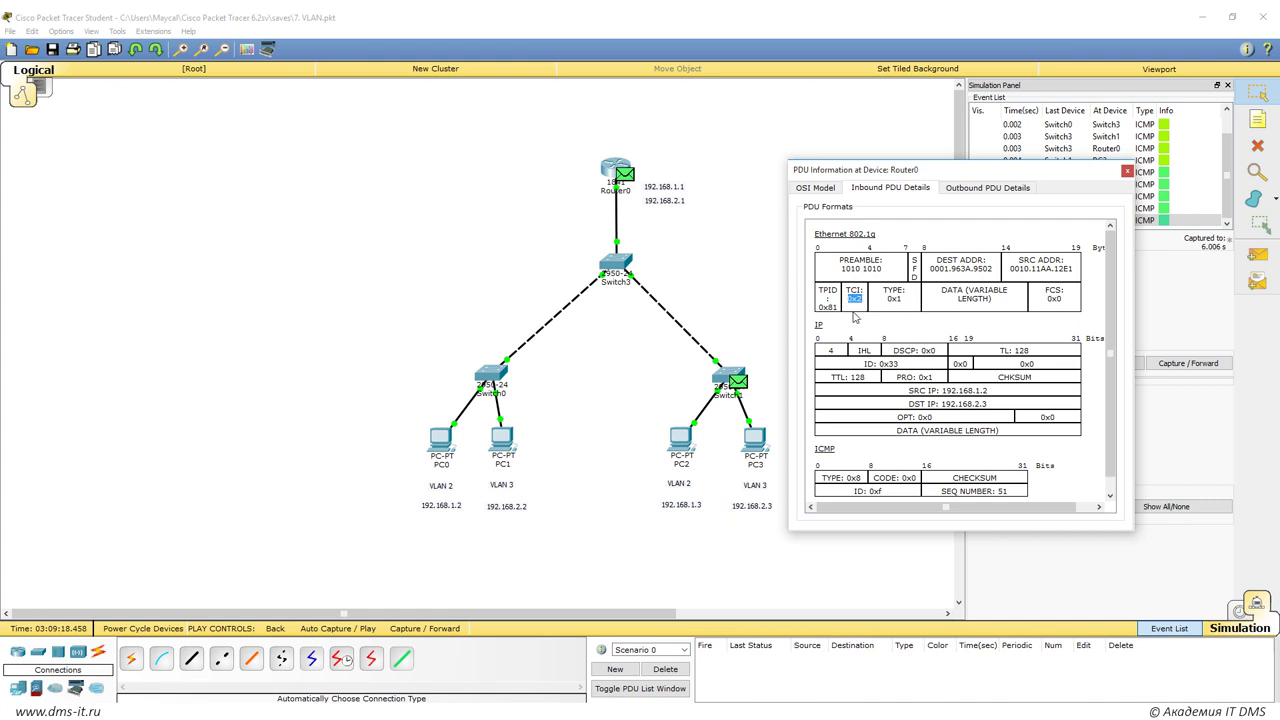
click(968, 190)
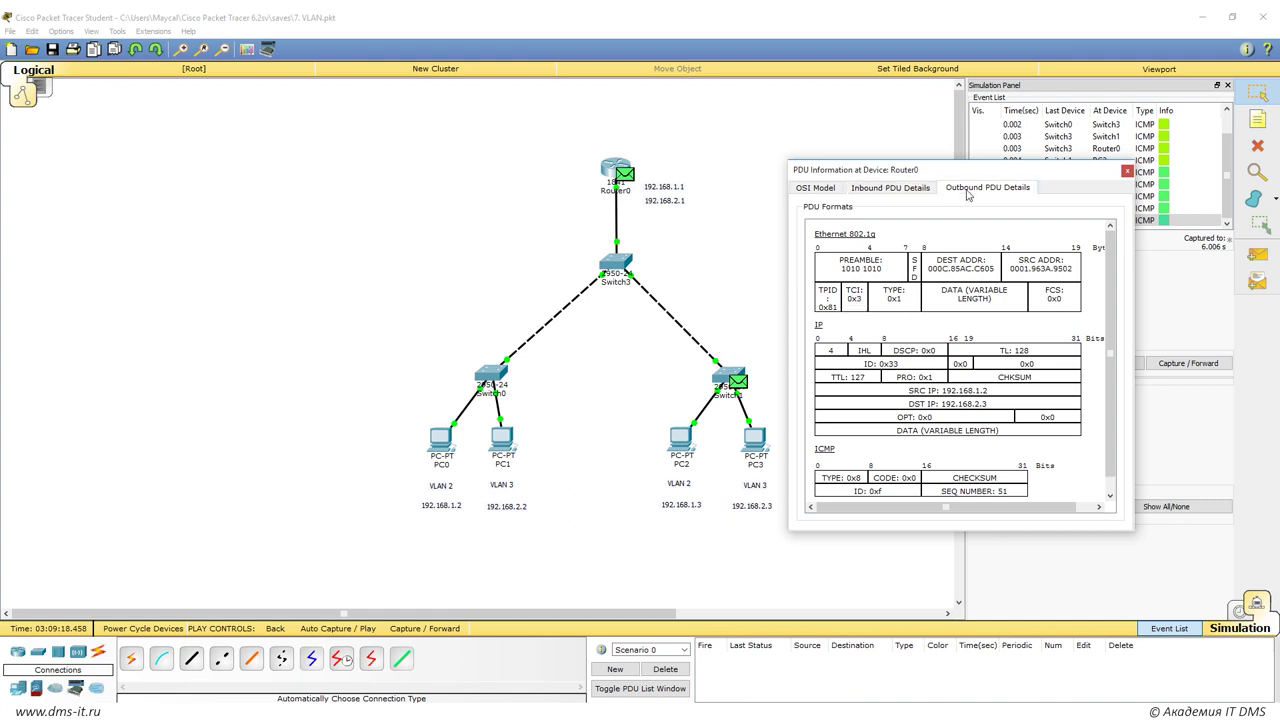
double_click(853, 297)
click(1127, 171)
Step the routed packet forward to PC3 and return to Realtime mode.
click(1173, 364)
click(1173, 364)
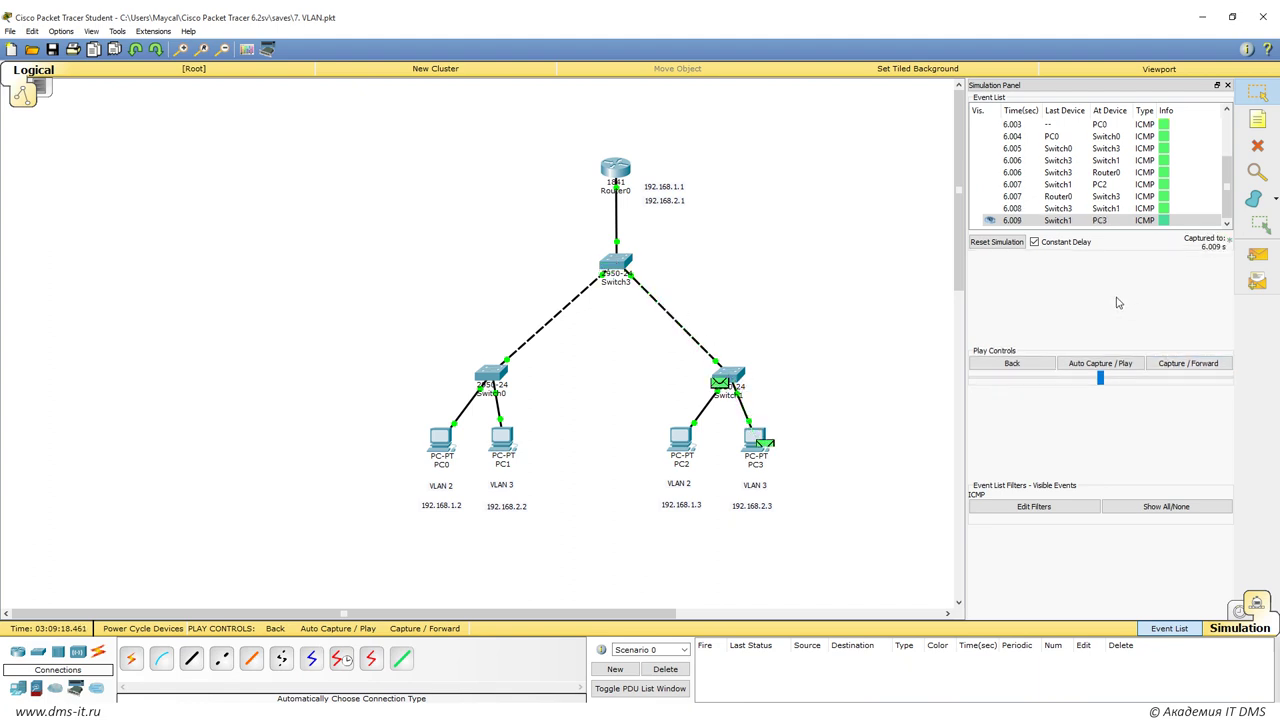
click(1242, 608)
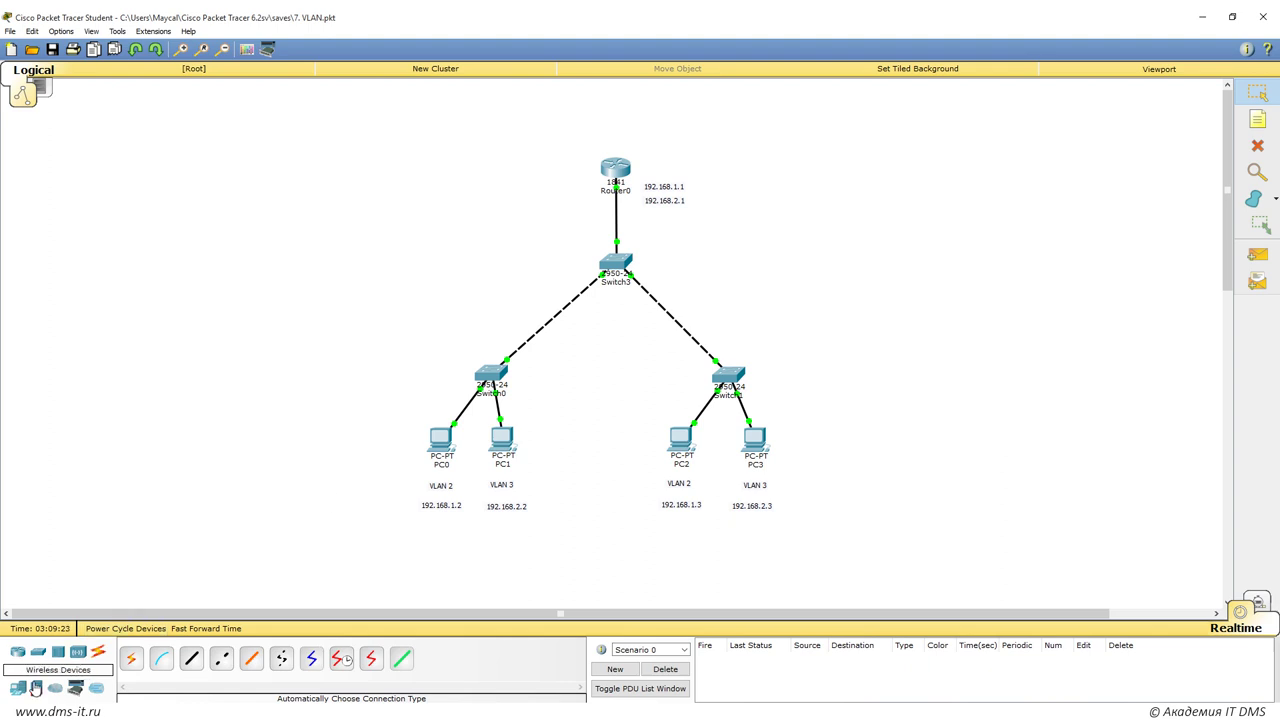
Place a generic server beside Router0 and add the note ИНТЕРНЕТ under it.
click(19, 654)
click(18, 688)
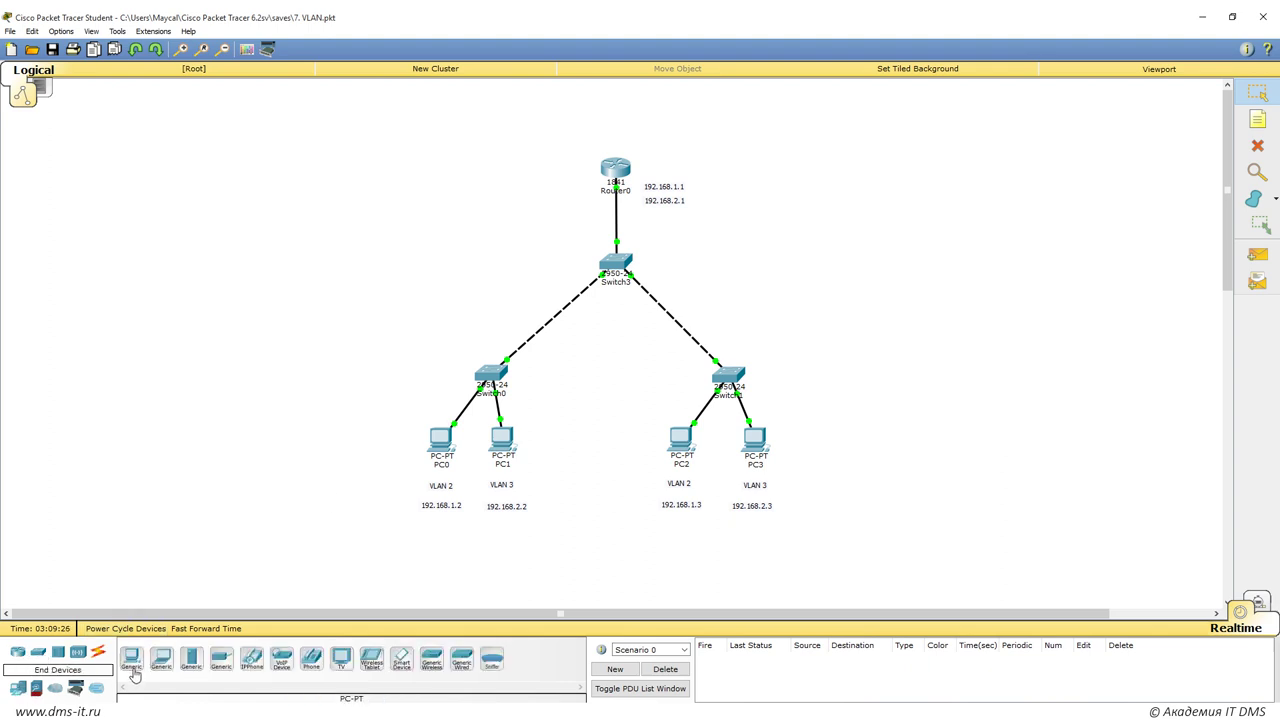
drag(191, 657, 747, 164)
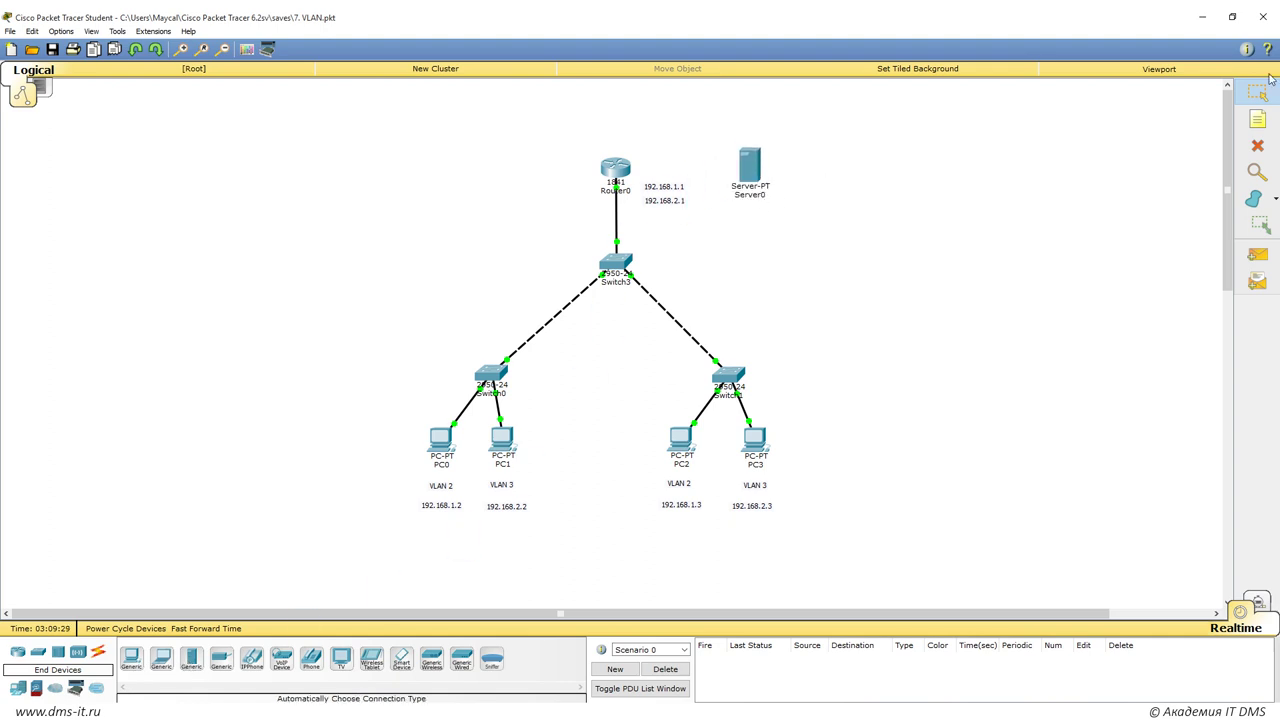
click(1258, 119)
click(740, 209)
text(B)
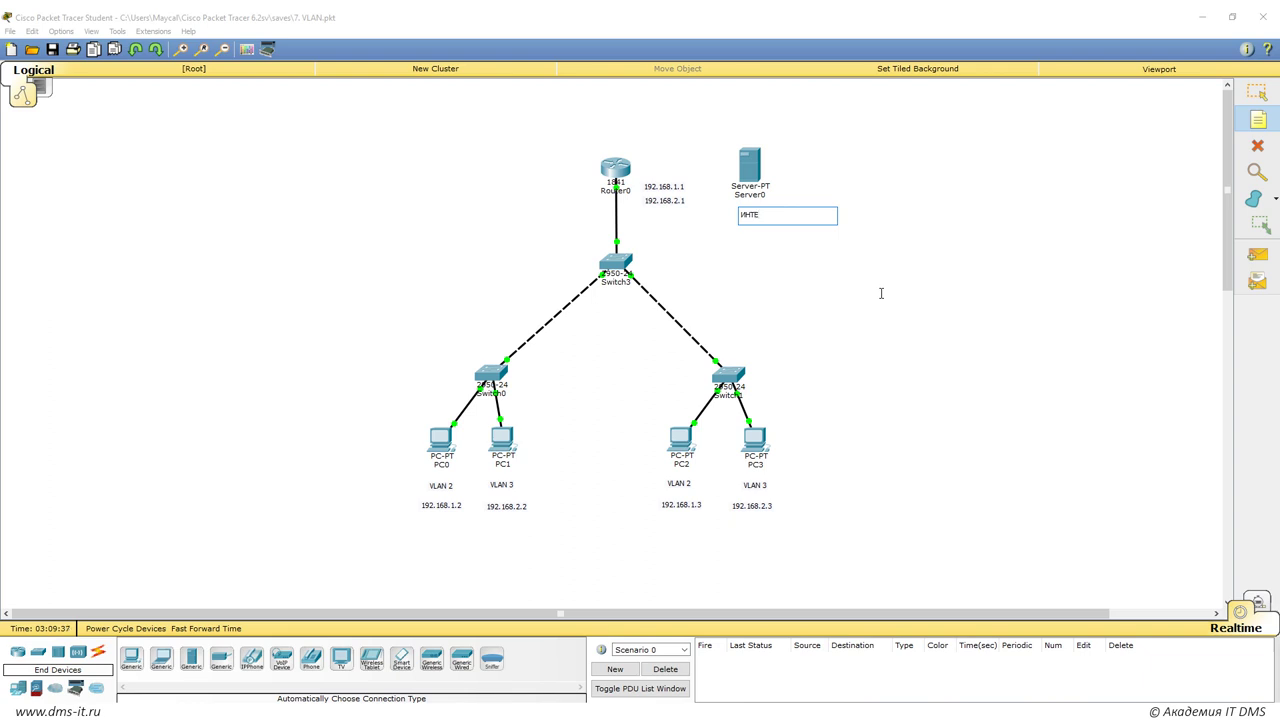
text(НЕТ)
key(Escape)
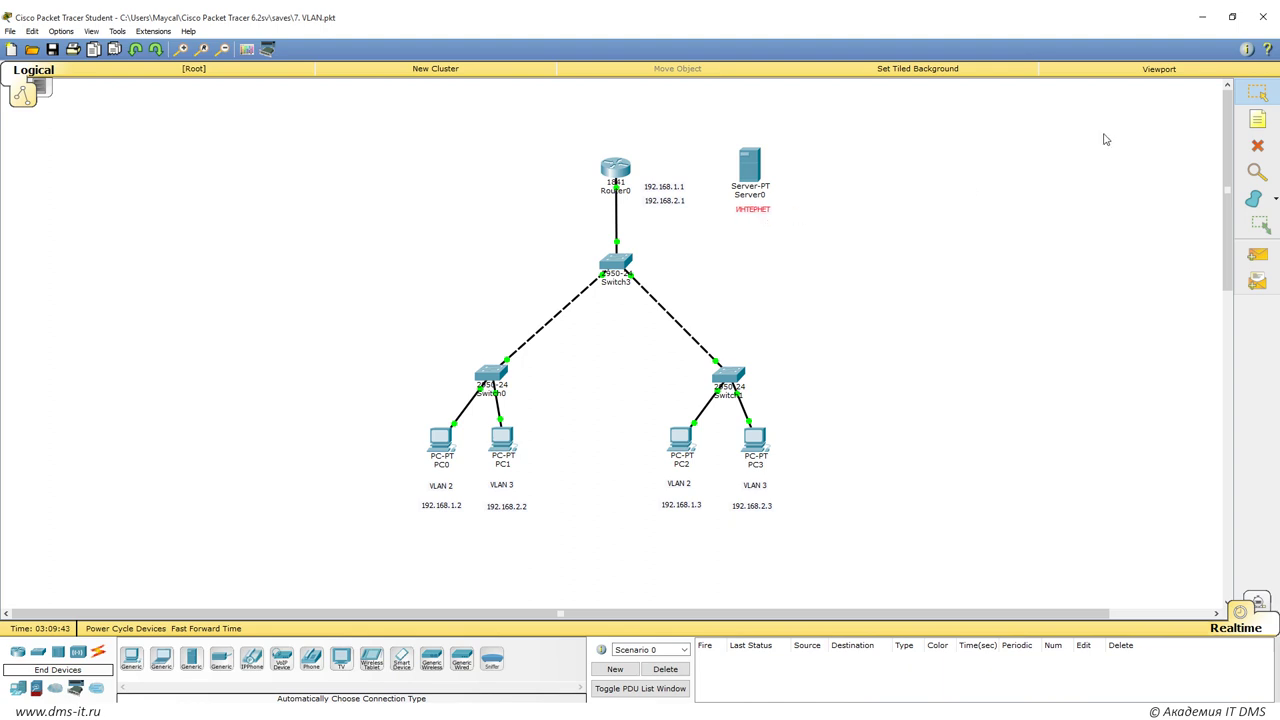
Add the address note 215.215.215.2 below the server's ИНТЕРНЕТ label.
click(1243, 125)
click(740, 228)
text(192о)
text(1)
key(BackSpace)
key(BackSpace)
key(BackSpace)
key(BackSpace)
key(BackSpace)
text(215ю215.215.1)
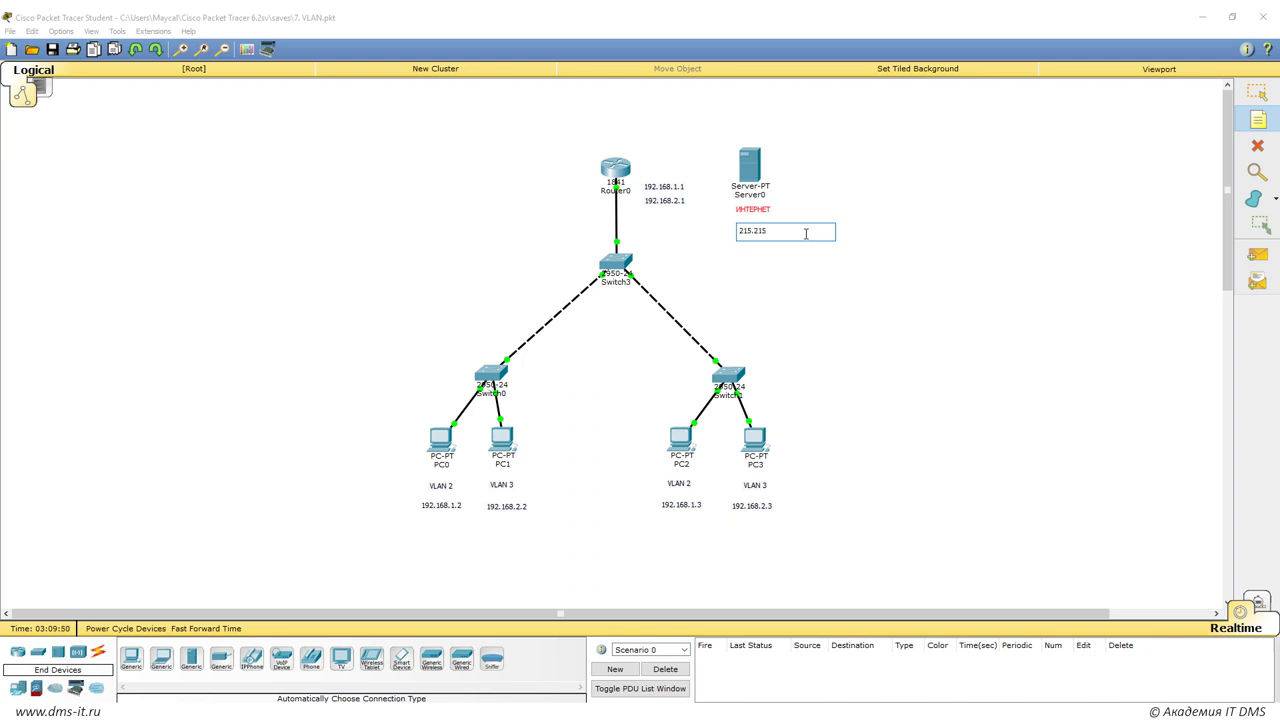
click(1257, 92)
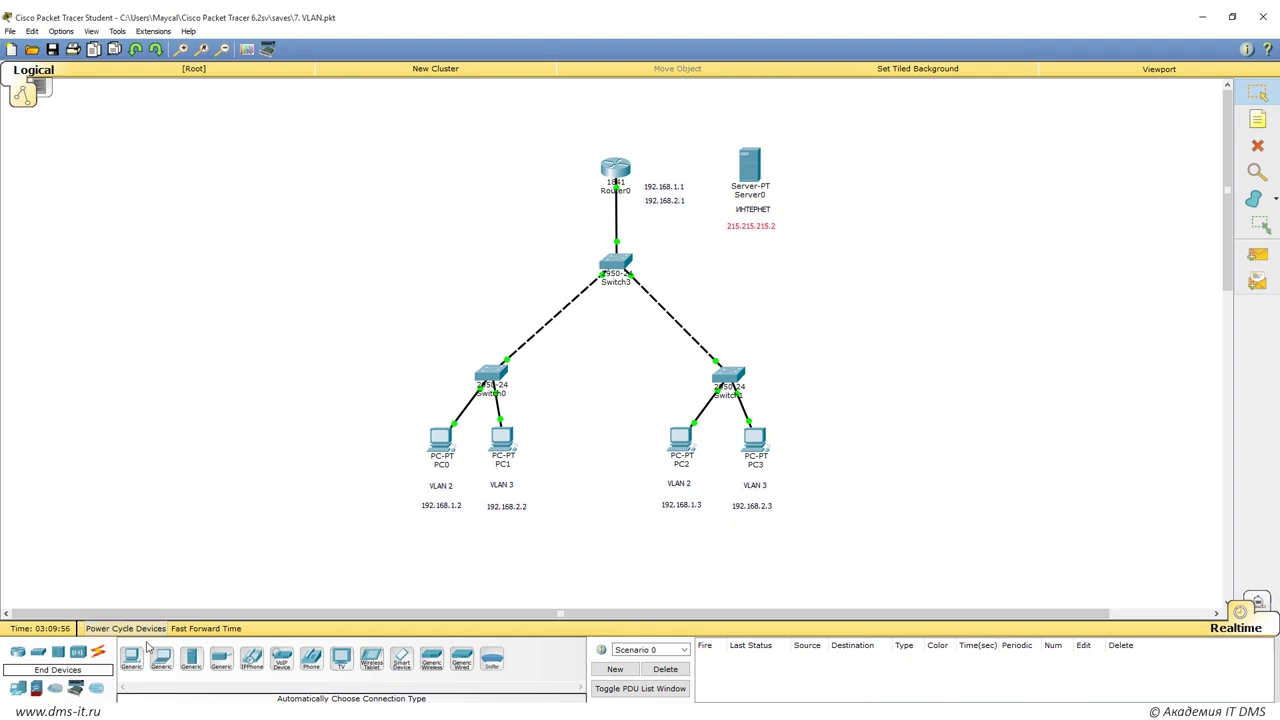
Connect Server0's FastEthernet0 port to Router0's FastEthernet0/0 port with a cable.
click(98, 651)
click(738, 170)
click(632, 170)
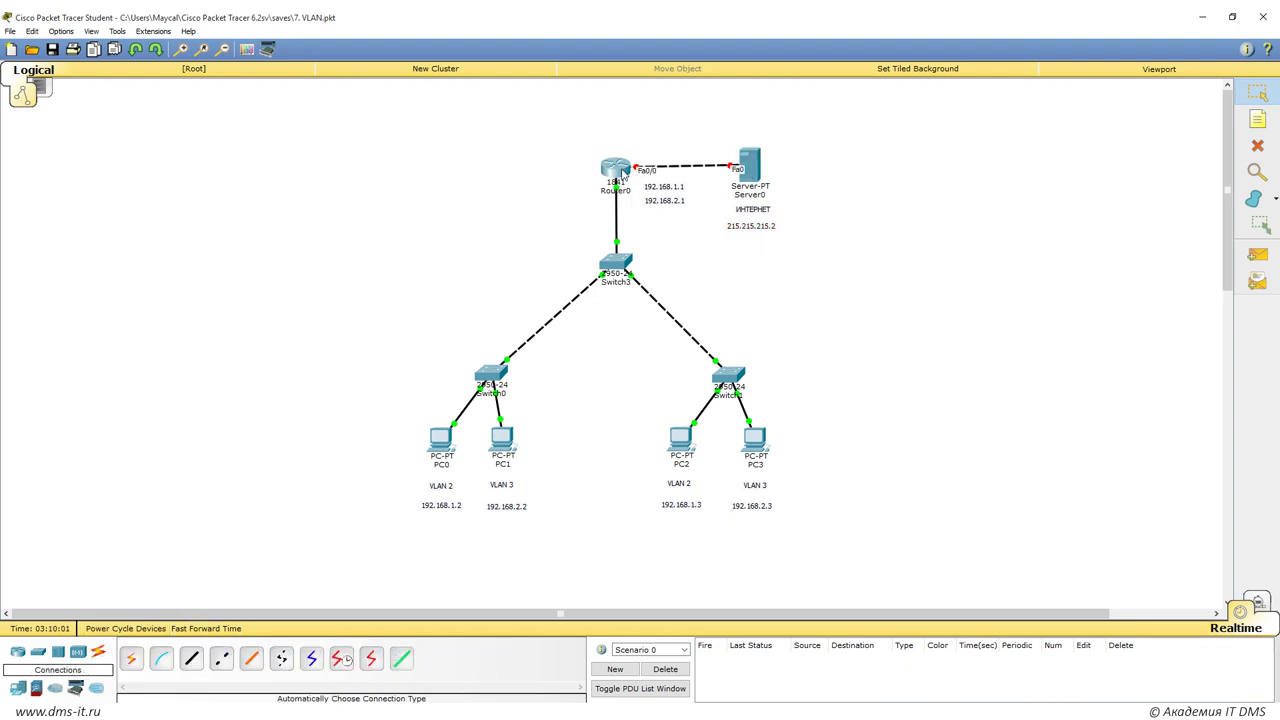
Configure Router0's fa0/0 interface with address 215.215.215.1 255.255.255.0 and enable it with no shut.
click(622, 172)
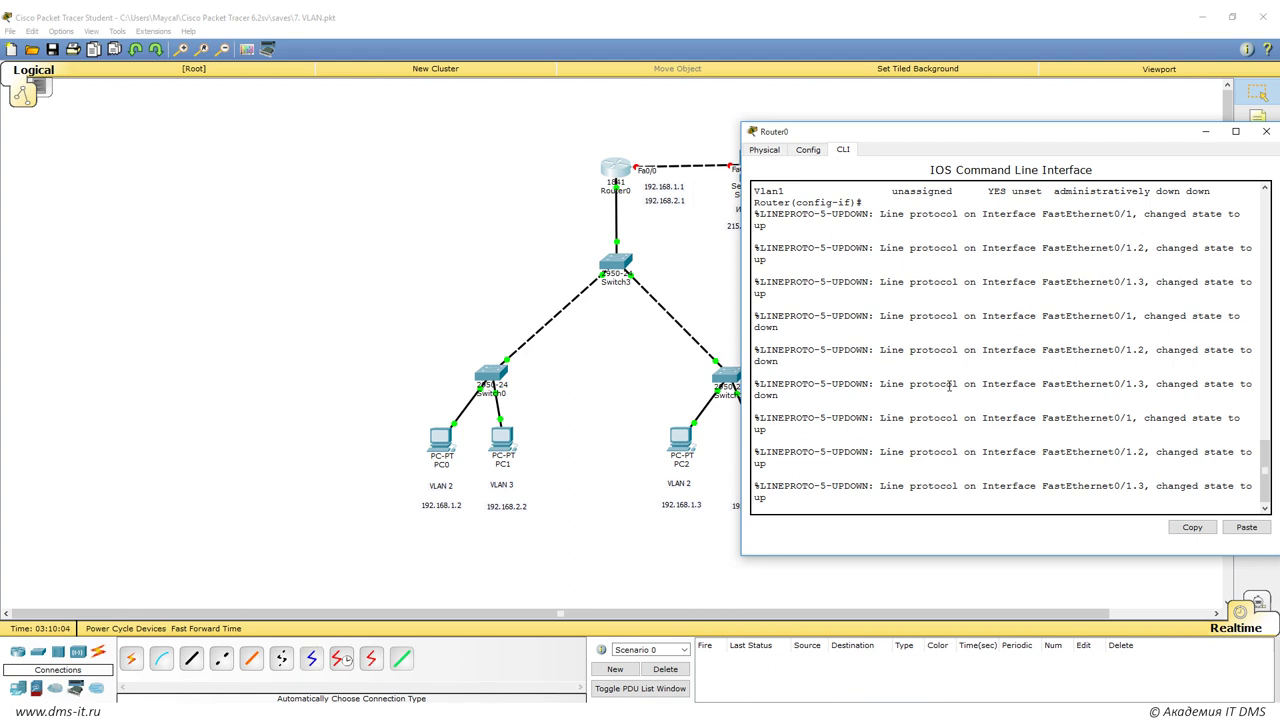
key(Return)
key(Return)
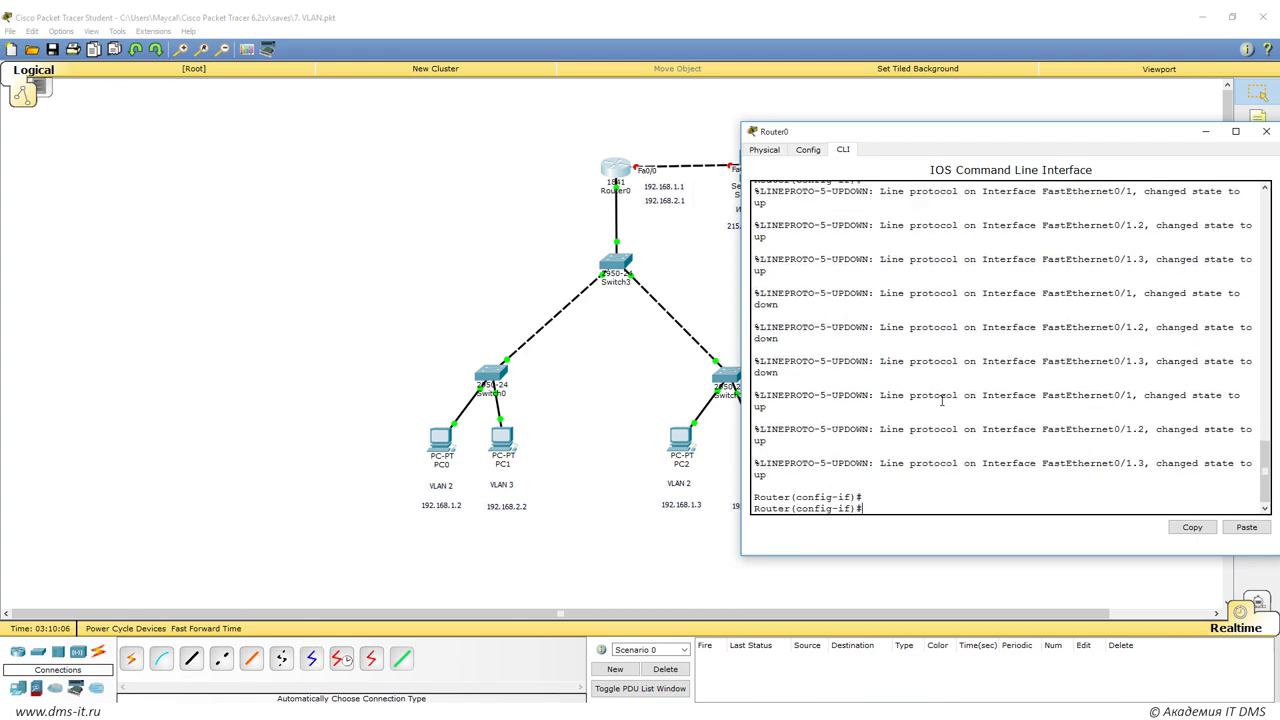
text(conf ter)
key(Return)
text(in)
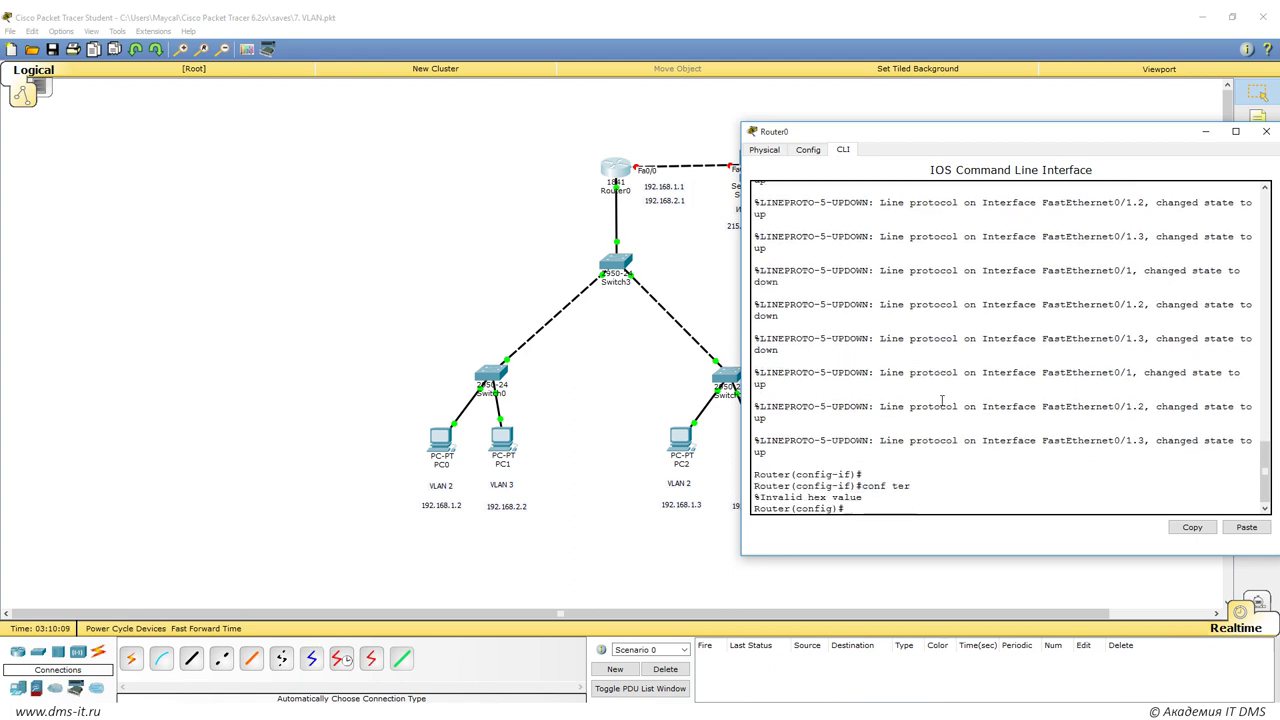
key(BackSpace)
key(BackSpace)
text(int fa0/0)
key(Return)
text(ip a)
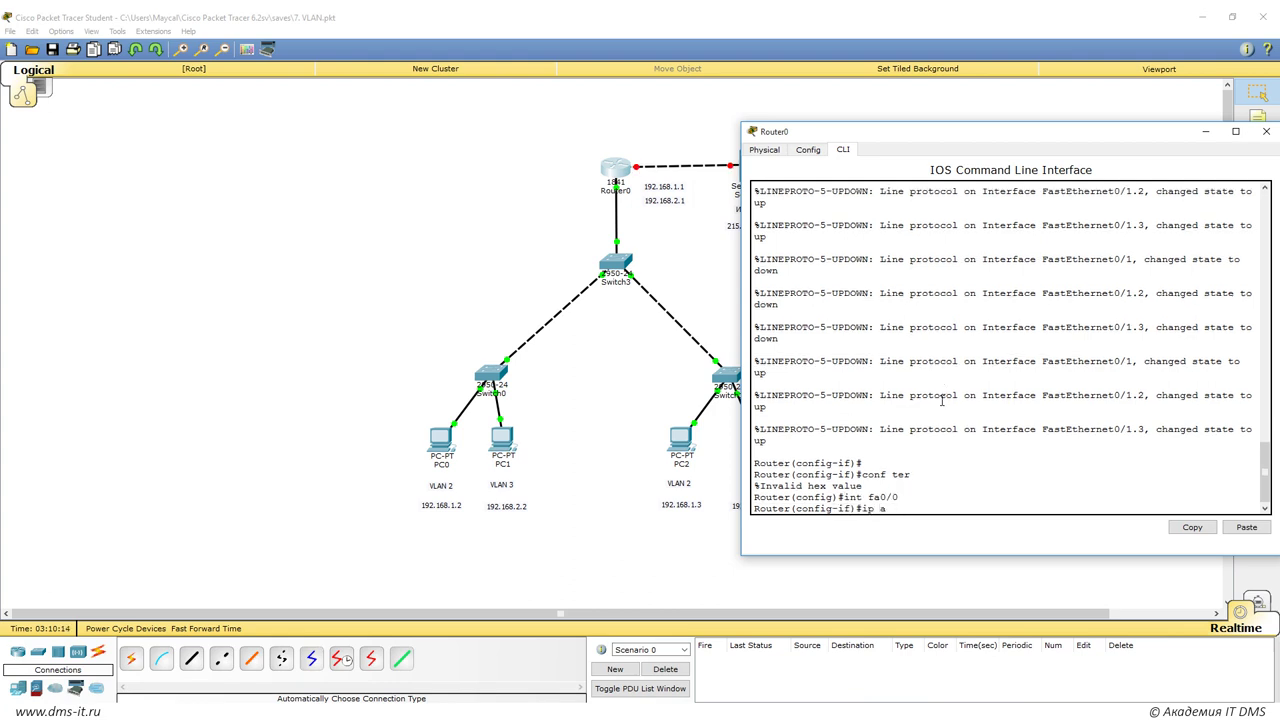
text(dd 215.215.215.1 255.255.255.0)
key(Return)
text(no shut)
key(Return)
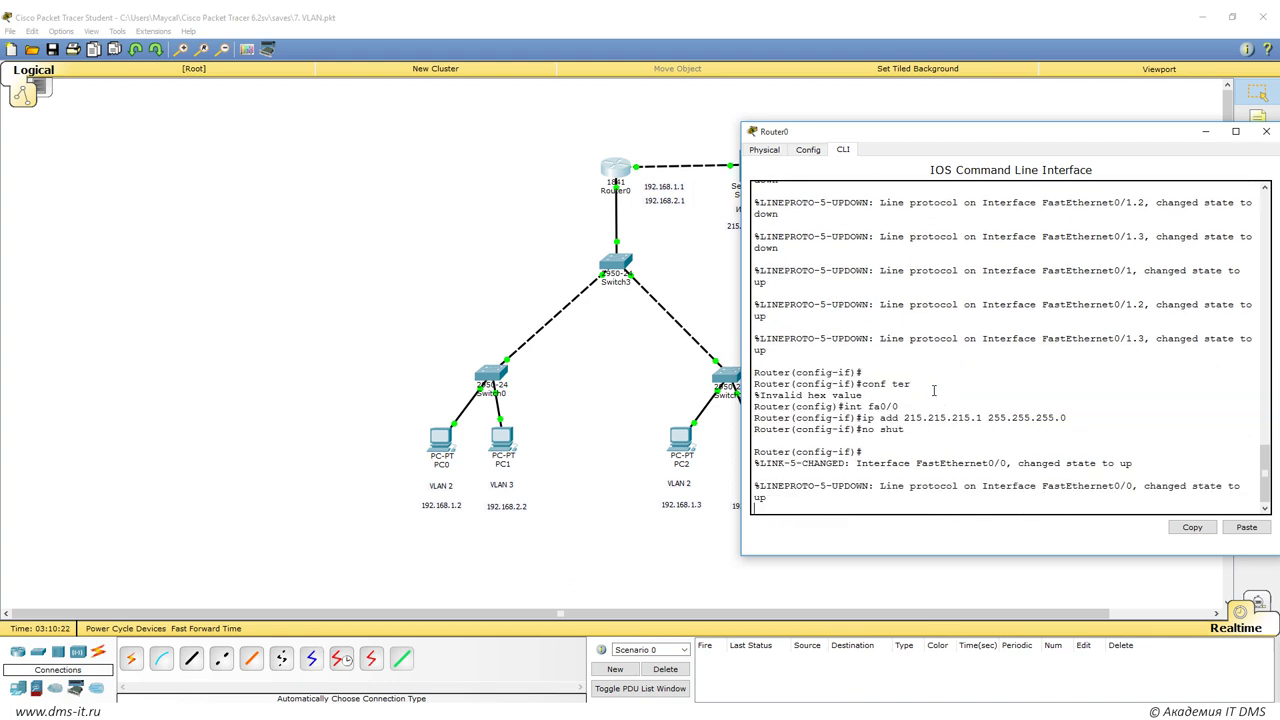
click(1266, 131)
Set Server0's FastEthernet0 to the static address 215.215.215.2 with subnet mask 255.255.255.0.
click(741, 175)
click(500, 220)
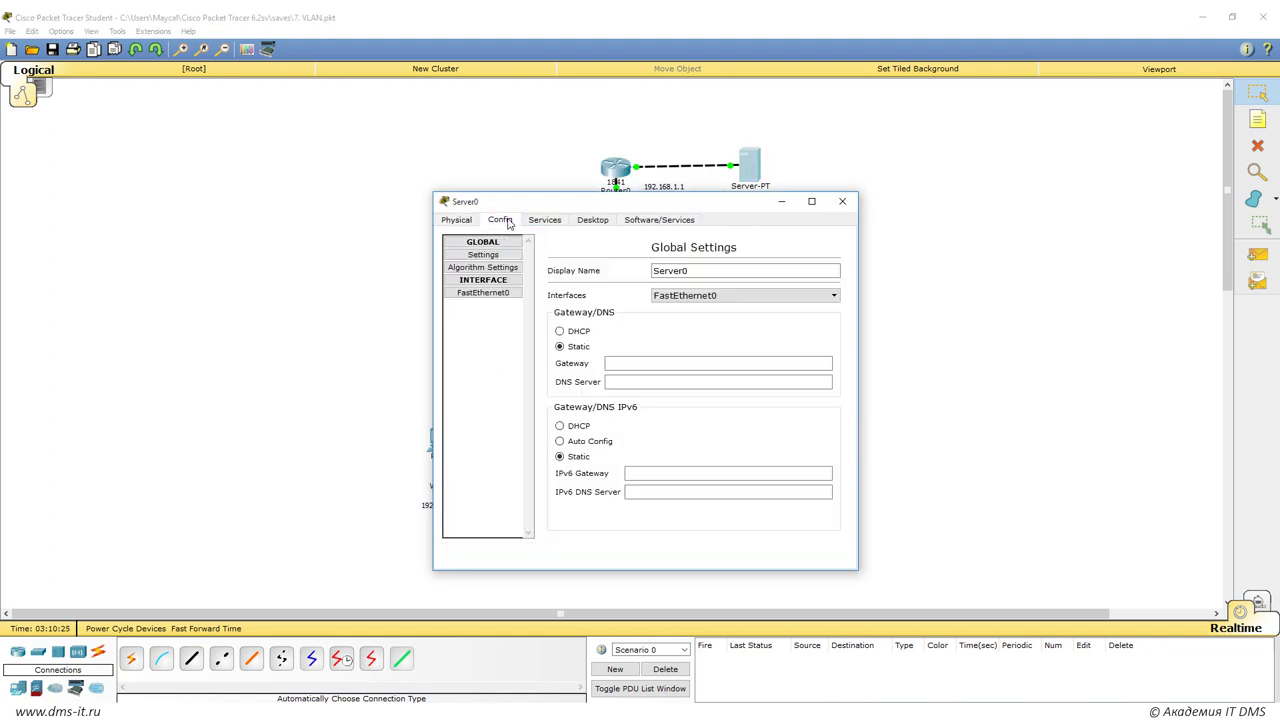
click(483, 292)
click(705, 355)
text(215.215.215.2)
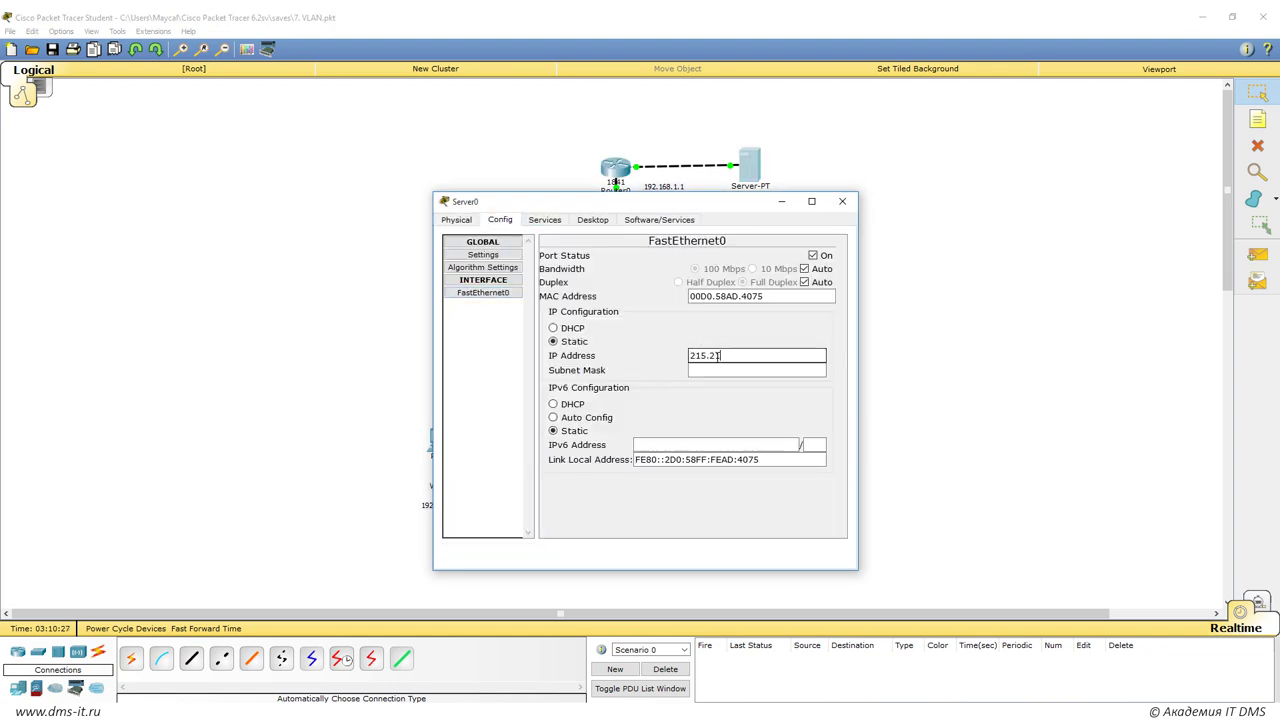
click(716, 370)
drag(769, 361, 559, 369)
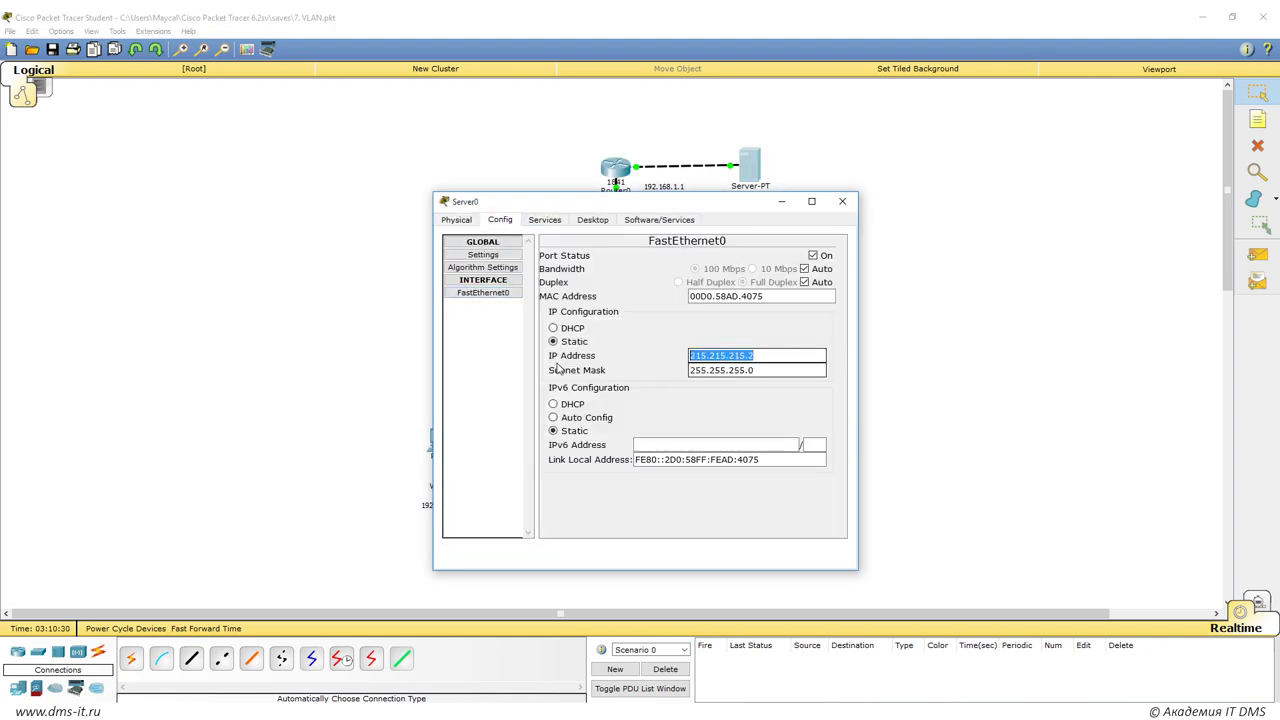
Set Server0's default gateway to 215.215.215.1 and close its configuration.
click(490, 272)
click(483, 254)
click(691, 363)
text(215.215.215.1)
click(842, 201)
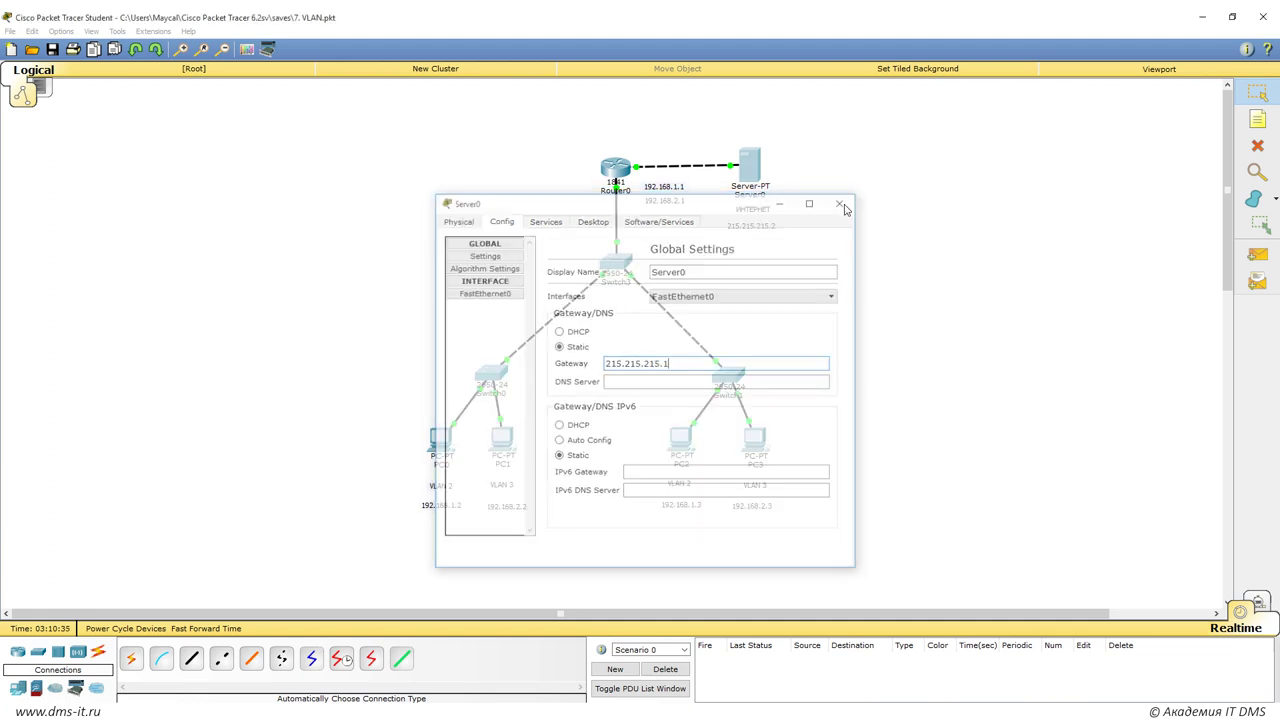
Ping the server at 215.215.215.2 from PC1's Command Prompt, then close PC1.
click(505, 445)
click(546, 217)
drag(562, 205, 1065, 148)
click(1197, 209)
text(ping)
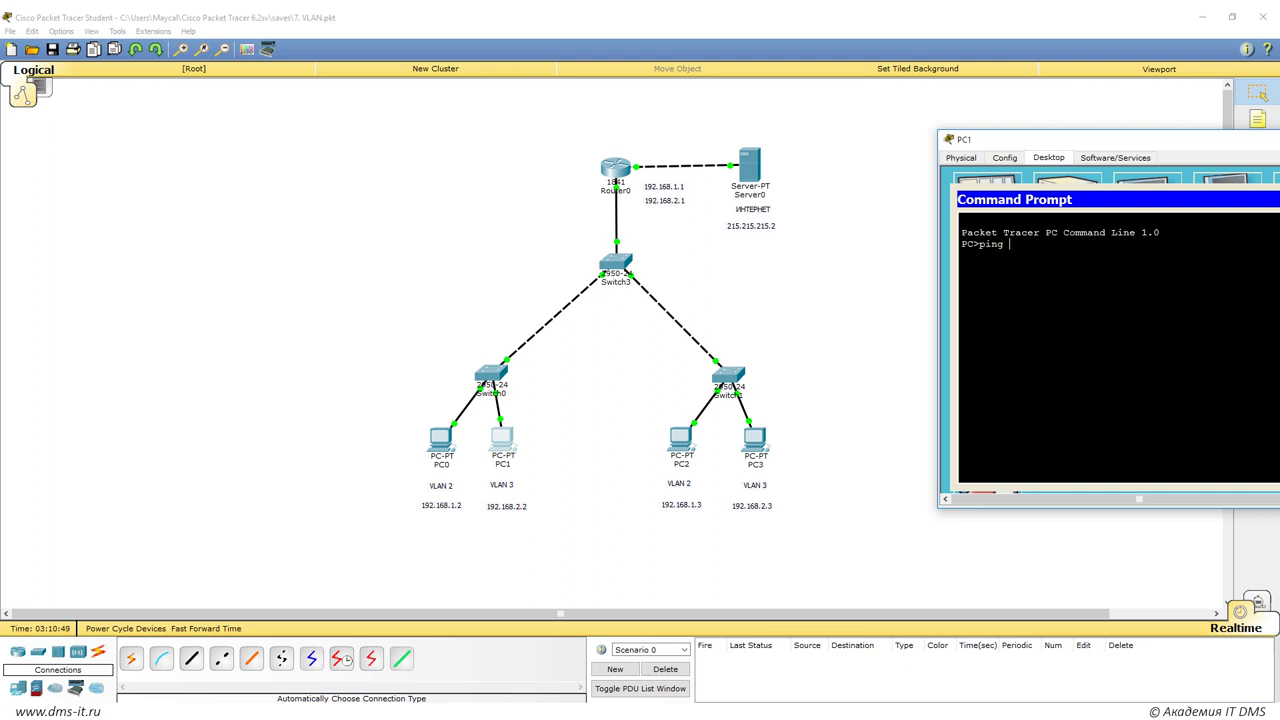
text(215.215.215.2)
key(Return)
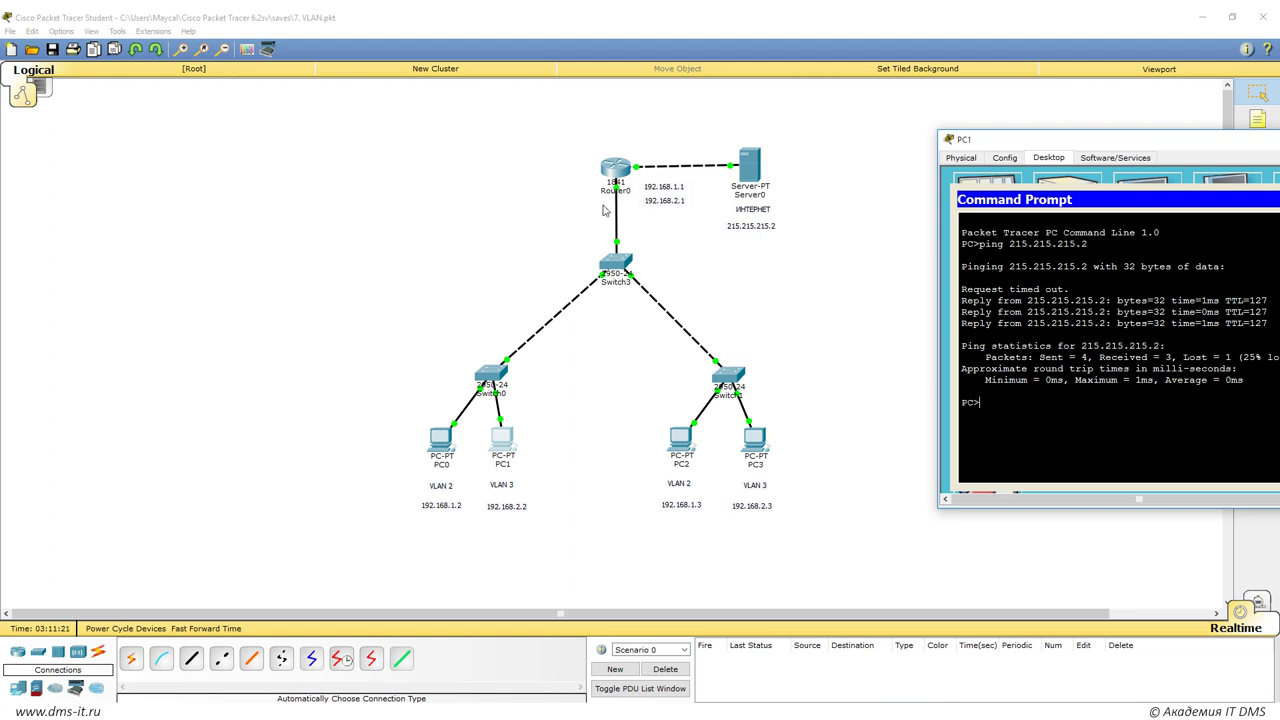
drag(1025, 145, 768, 154)
click(1029, 148)
Run do show ip route on Router0 and examine the directly connected networks in its routing table.
click(615, 168)
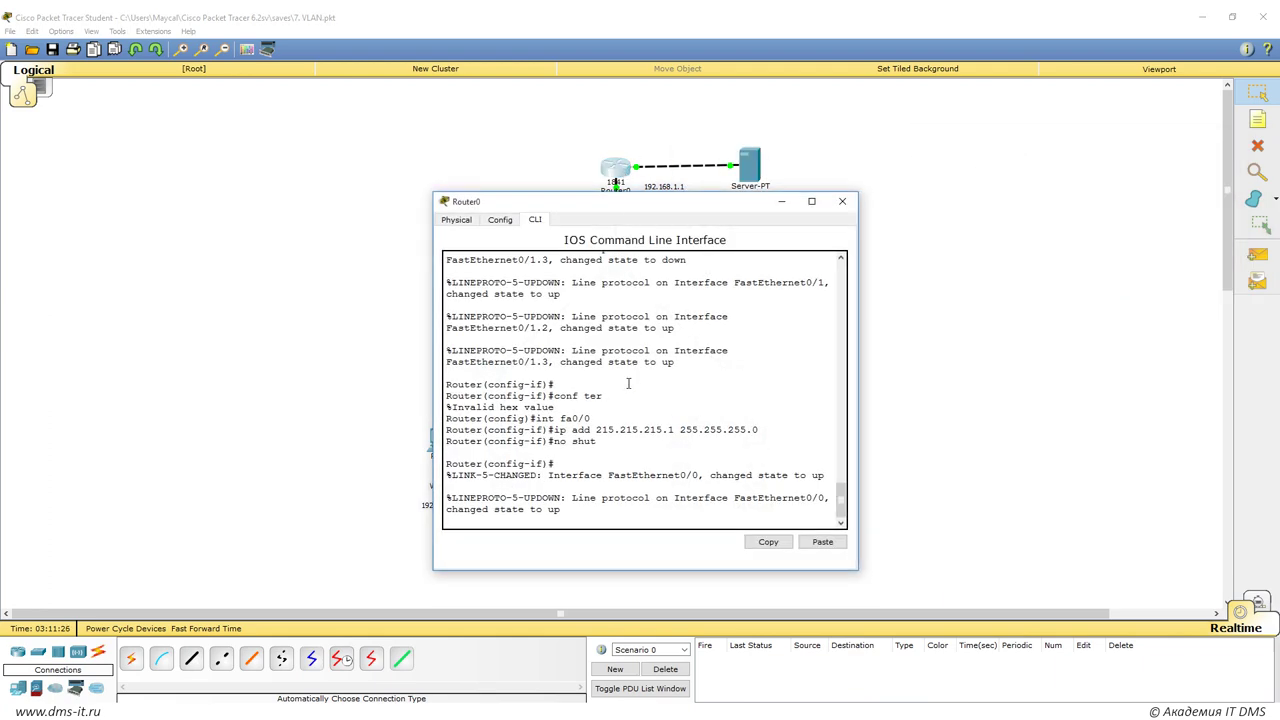
key(Return)
text(do show )
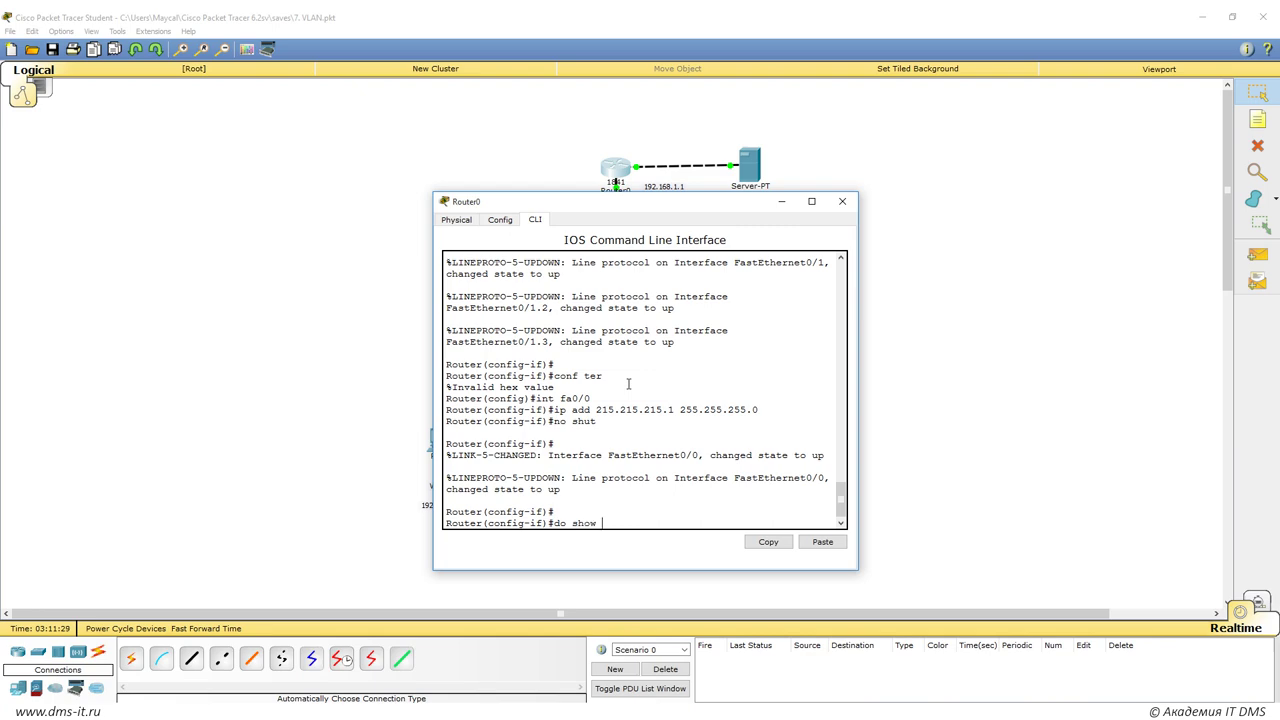
text(ip route)
key(Return)
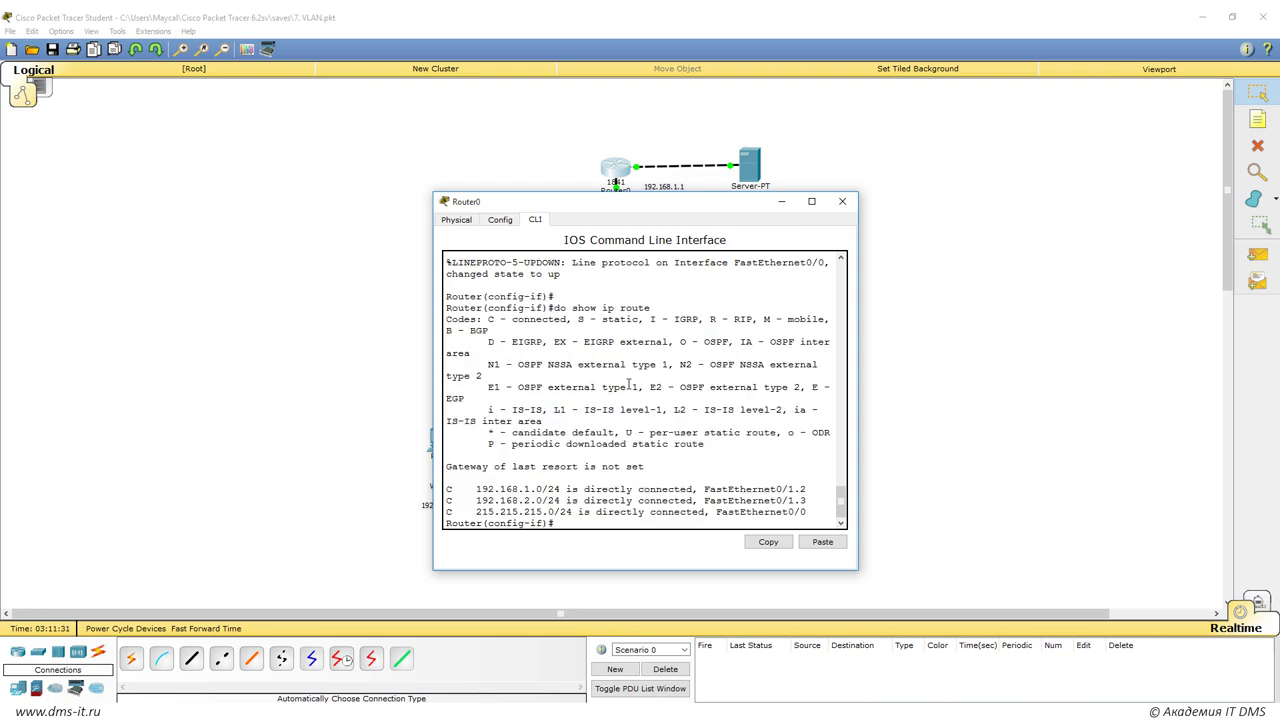
key(Return)
key(Return)
drag(589, 203, 1045, 159)
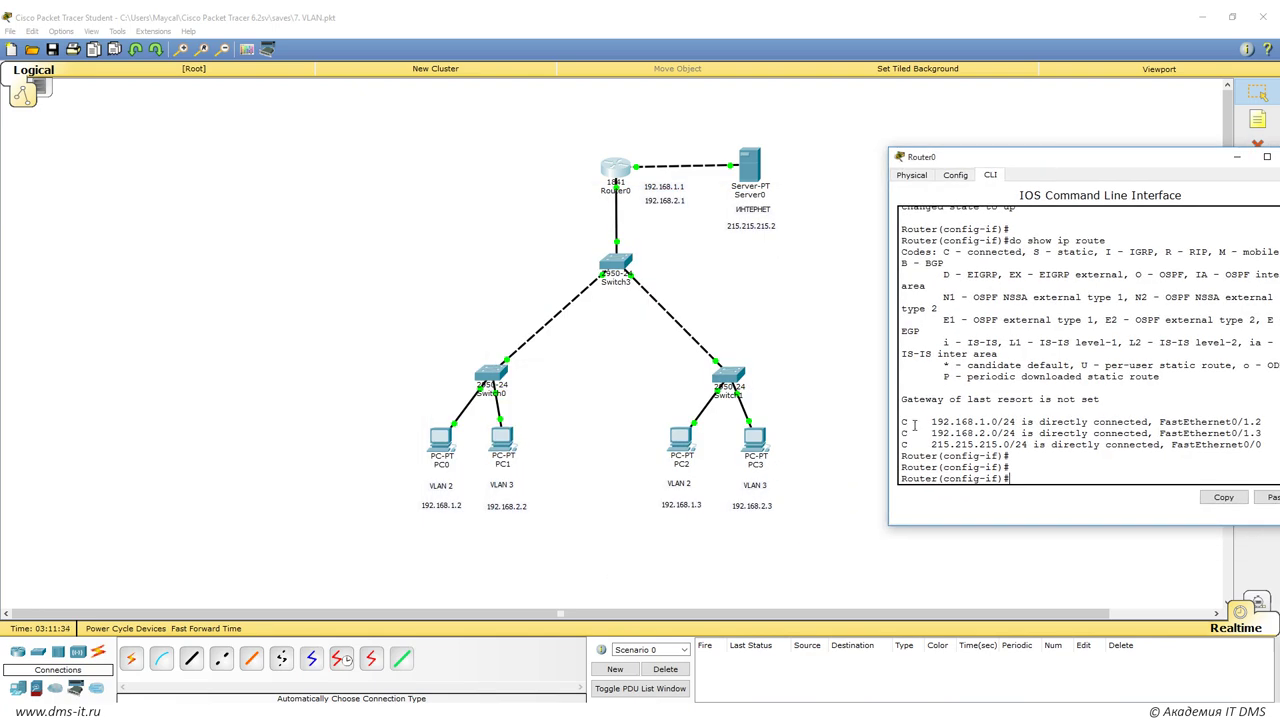
drag(902, 421, 1057, 443)
click(1057, 443)
drag(901, 424, 1016, 424)
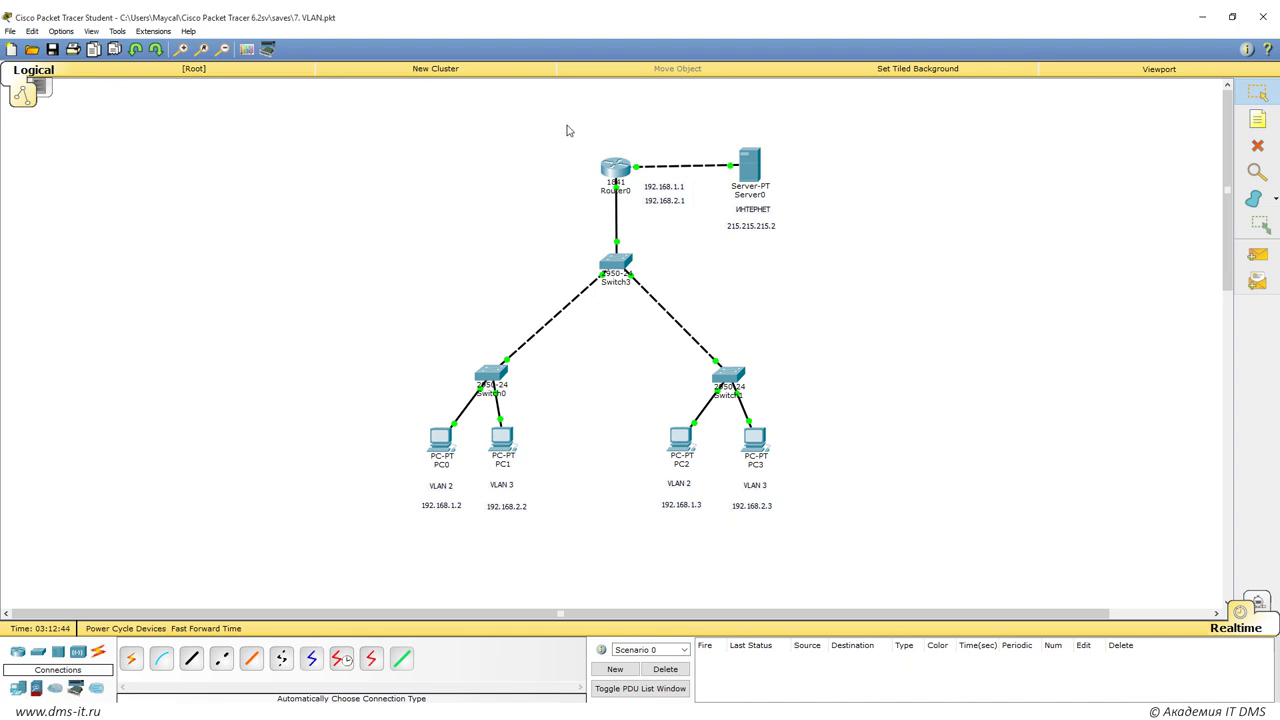
Delete the link between Router0 and Server0, Router0 itself and the router's address notes.
drag(814, 276, 826, 172)
click(1258, 146)
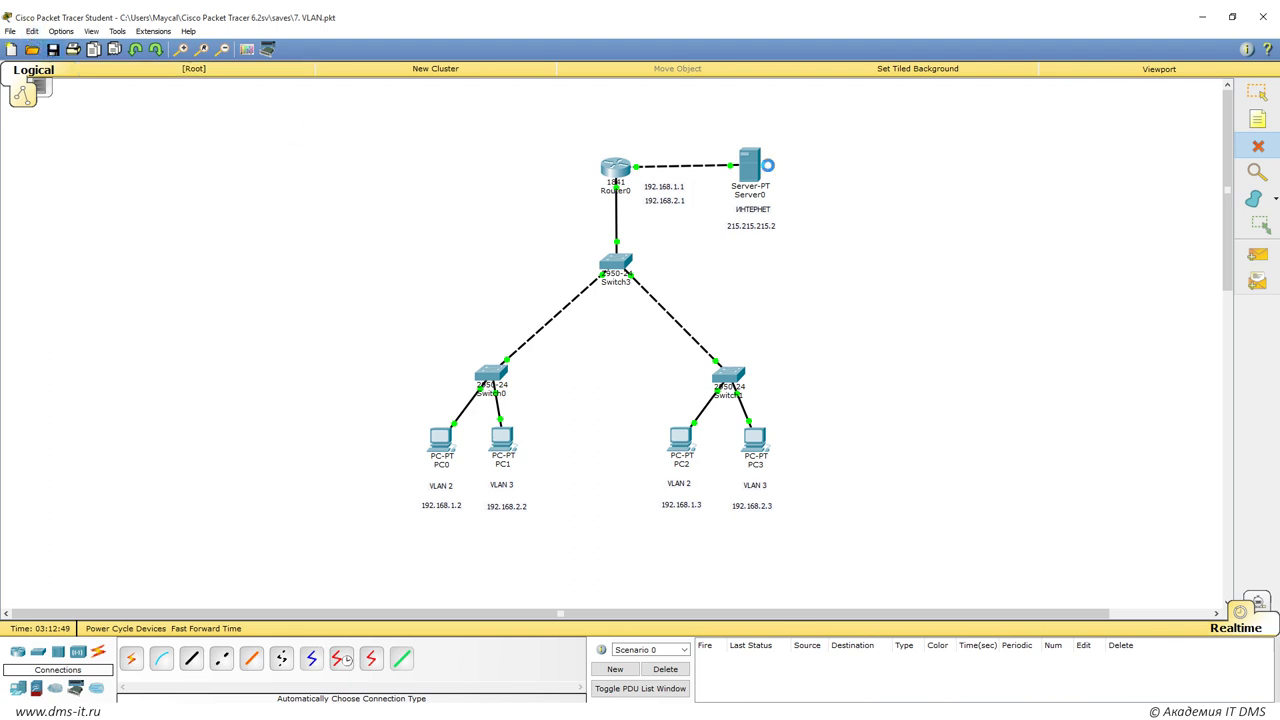
click(684, 164)
click(616, 168)
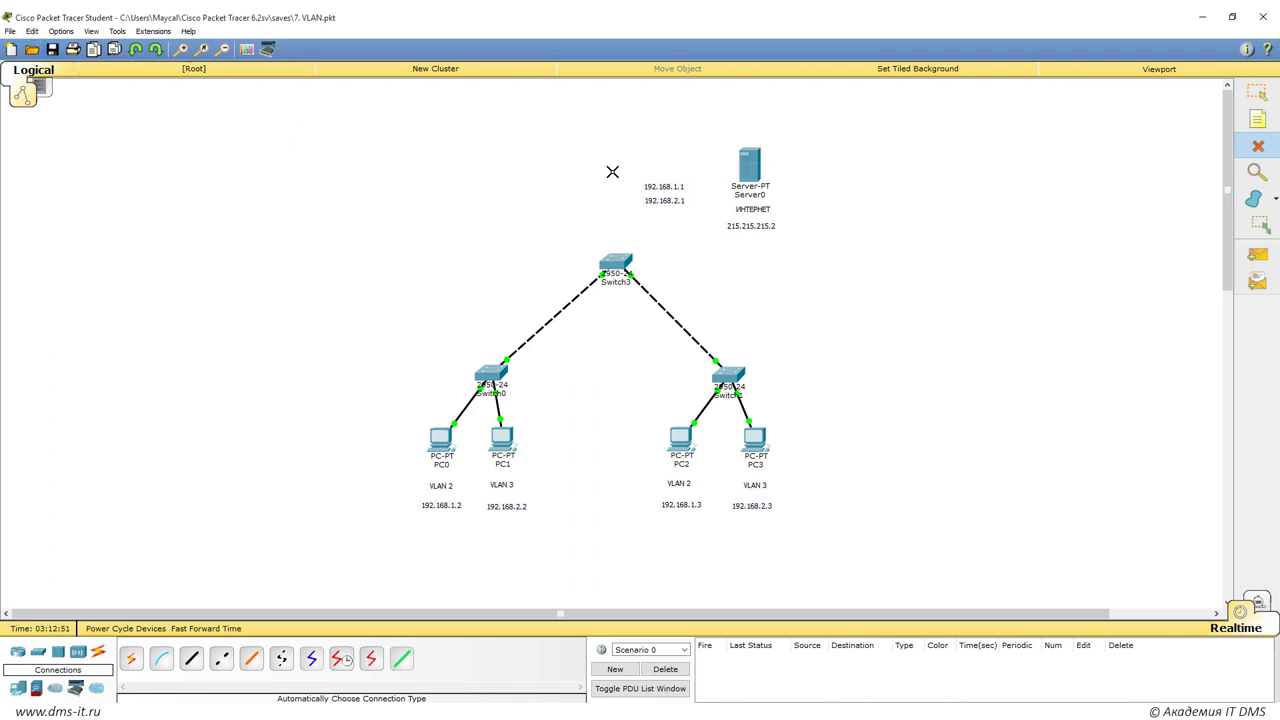
click(677, 186)
Clear Server0 and its ИНТЕРНЕТ and 215.215.215.2 notes away from the switch topology.
click(1257, 92)
drag(700, 125, 794, 240)
drag(750, 165, 1165, 125)
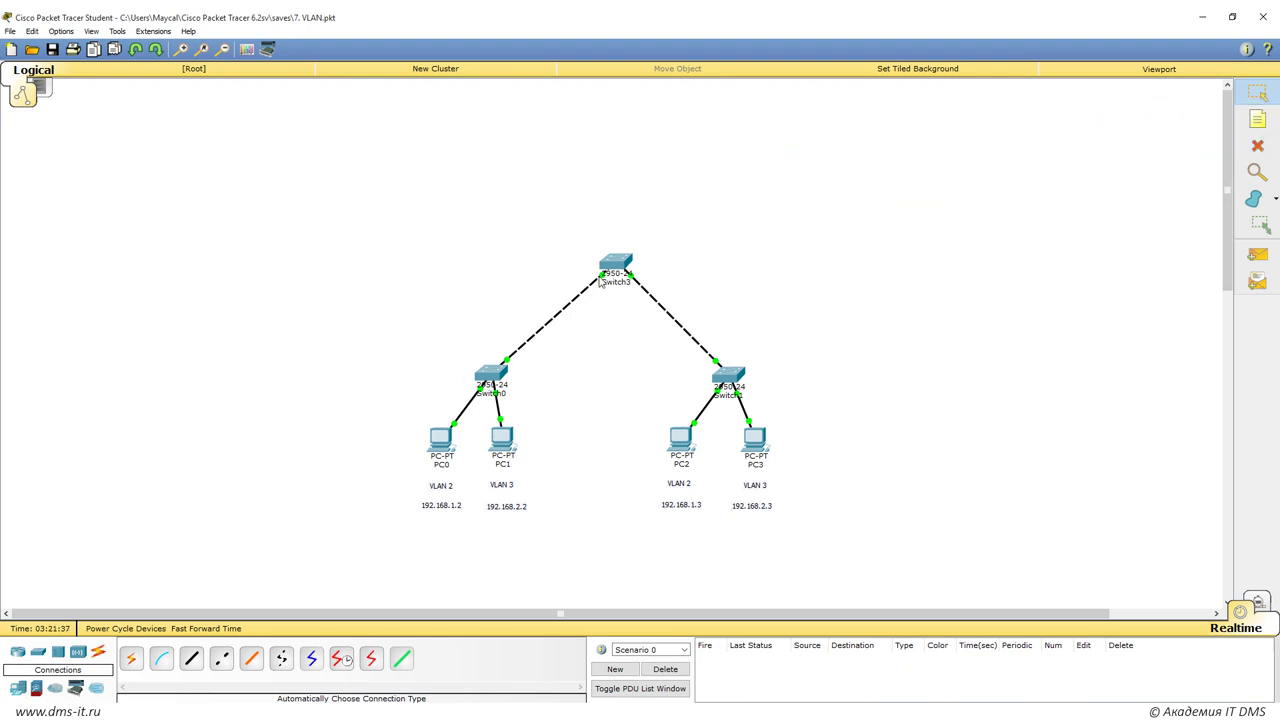
Place a 3560-24PS multilayer switch in the workspace just above Switch3.
mouse_move(612, 266)
click(38, 652)
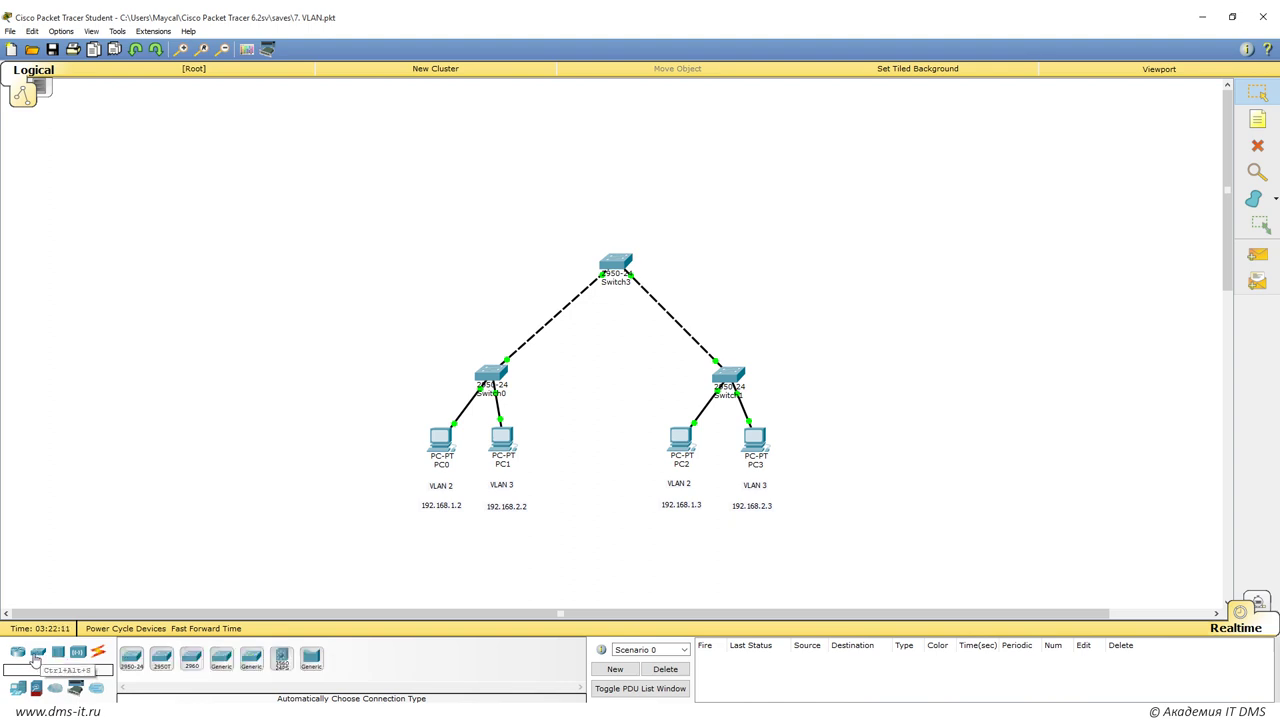
drag(281, 658, 617, 203)
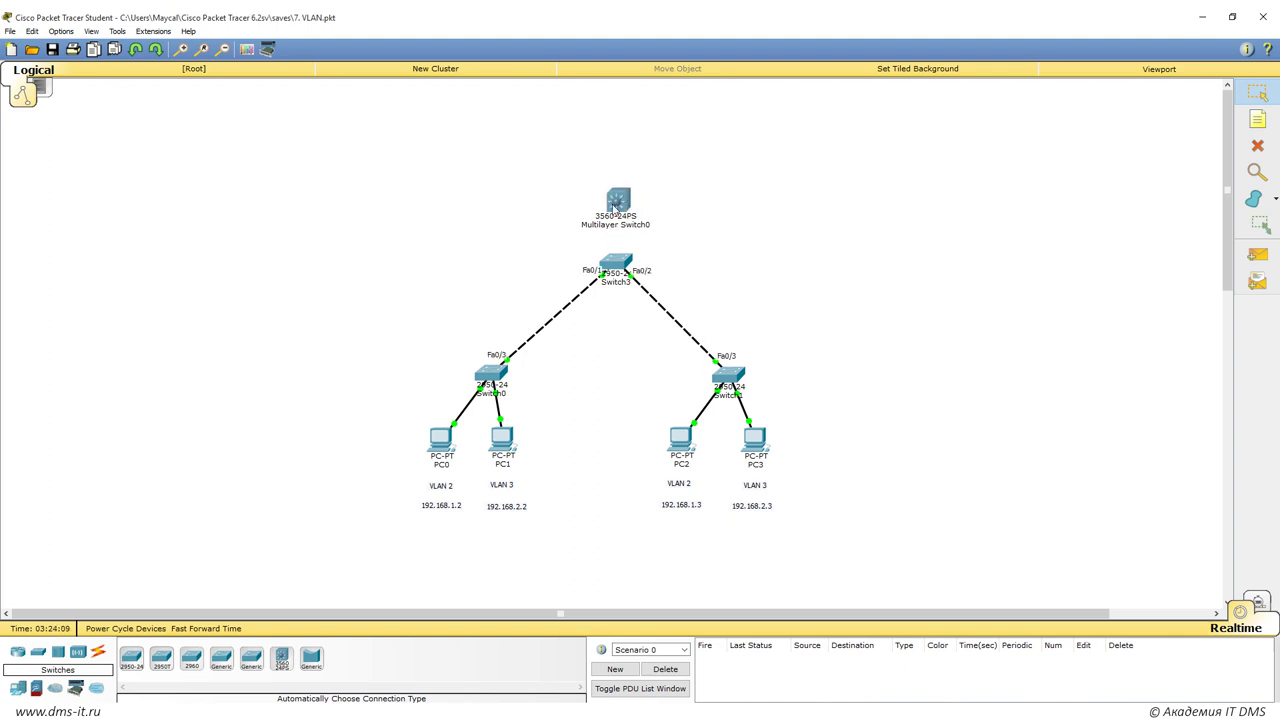
Move the two lower-switch links from Switch3 onto FastEthernet0/1 and FastEthernet0/2 of the multilayer switch.
drag(613, 250, 610, 220)
click(612, 215)
click(657, 231)
click(614, 212)
click(650, 246)
Delete the disconnected Switch3 and move the multilayer switch down into its former place.
drag(594, 310, 810, 268)
click(1257, 146)
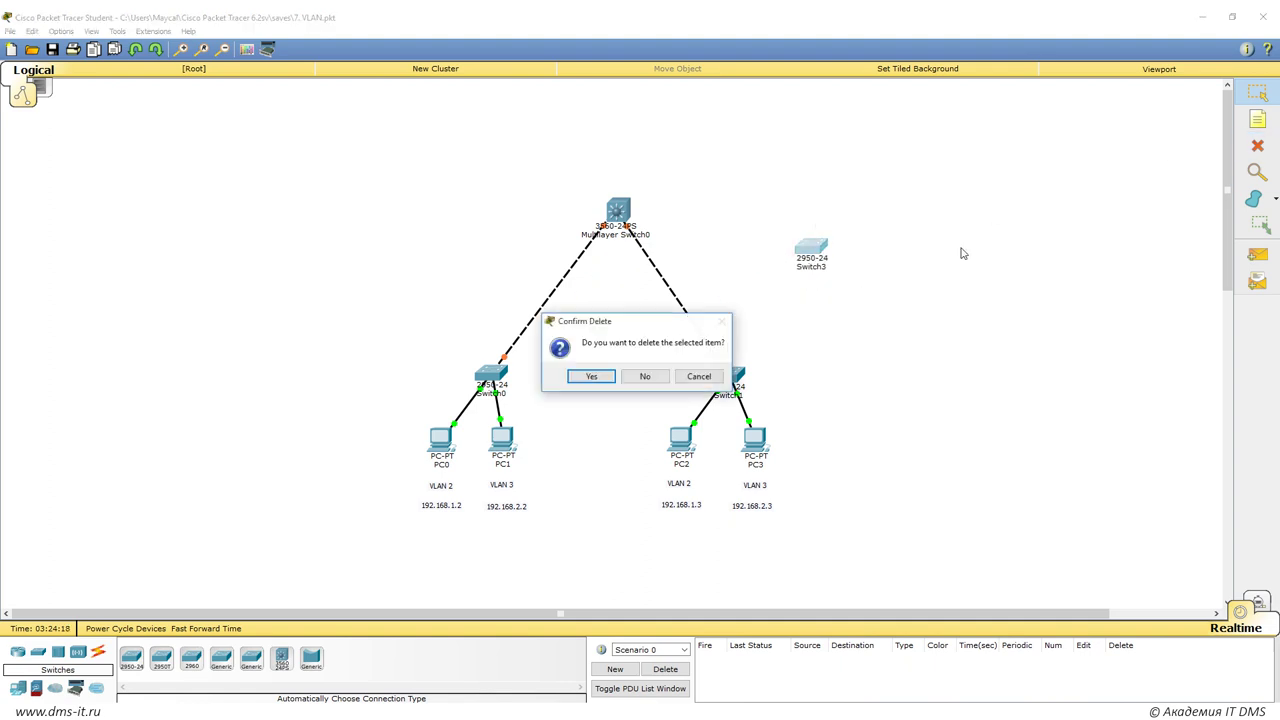
key(Return)
drag(614, 213, 612, 276)
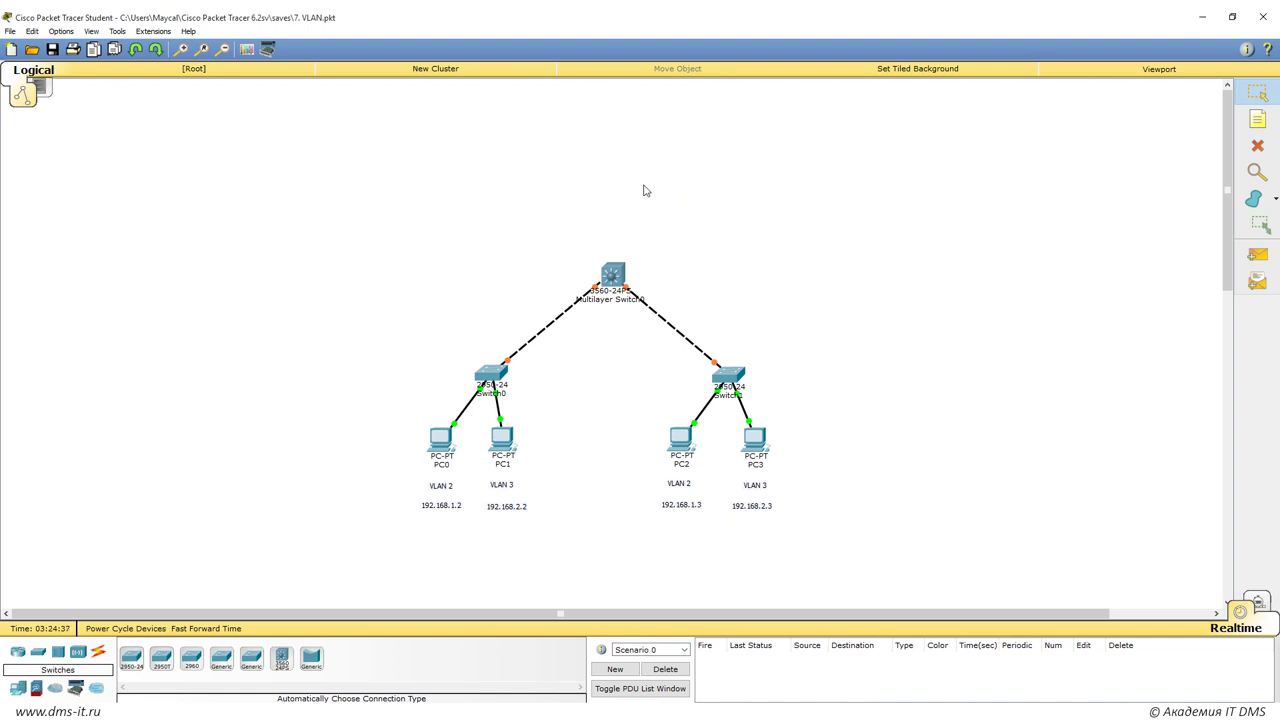
Open the command line of Multilayer Switch0 beside the topology and start a console session.
mouse_move(614, 279)
click(624, 290)
click(537, 215)
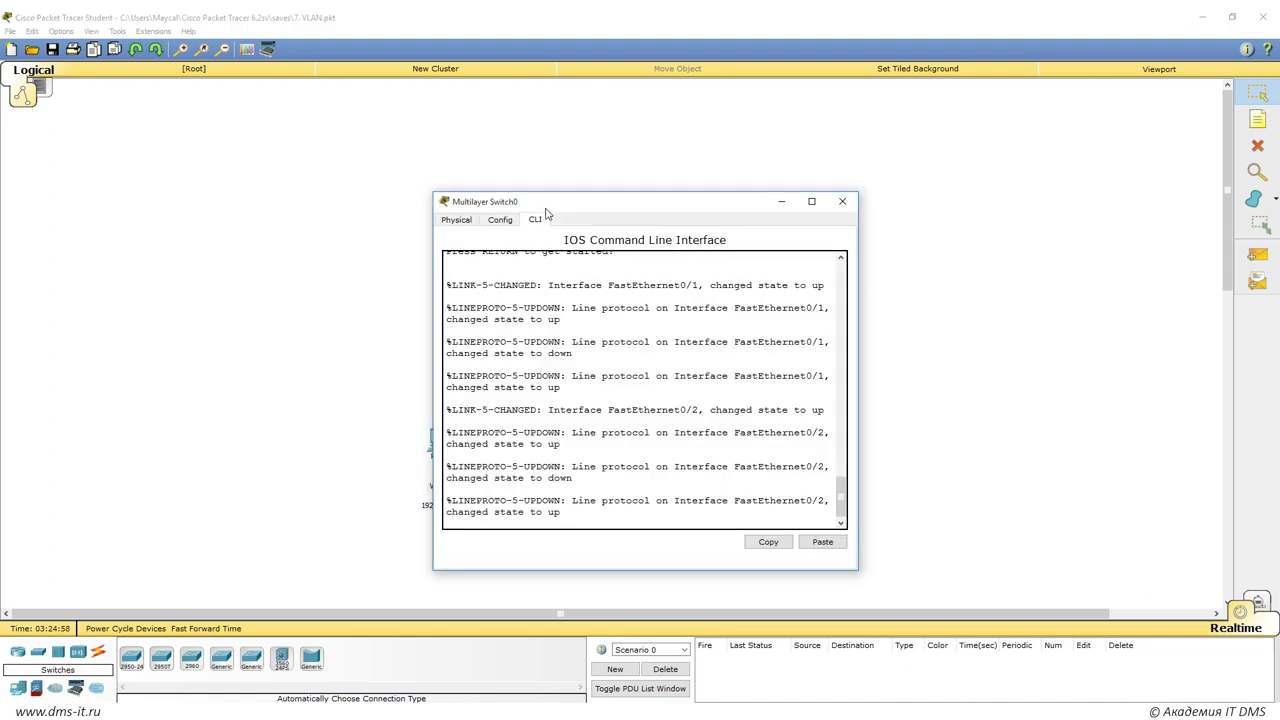
drag(546, 211, 828, 175)
key(Return)
key(Return)
key(Return)
key(Return)
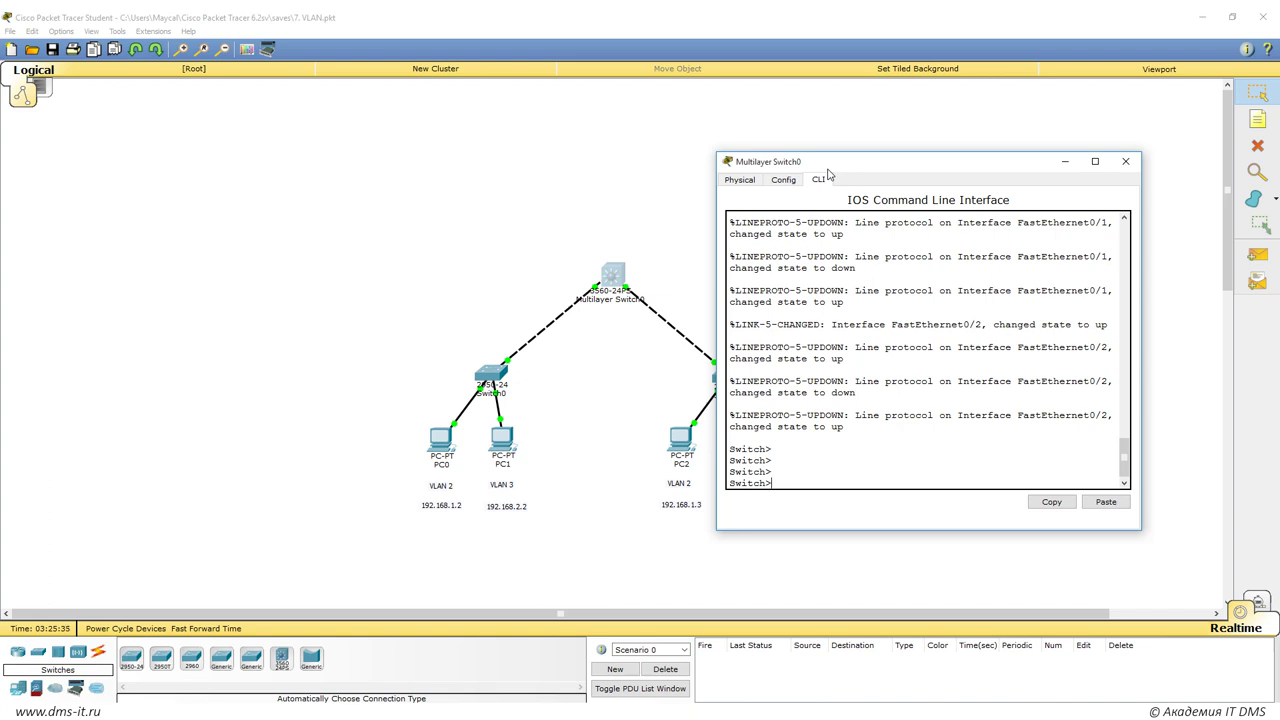
Enter privileged mode and global configuration mode on Multilayer Switch0.
drag(827, 166, 915, 153)
text(en)
key(Return)
text(conf ter)
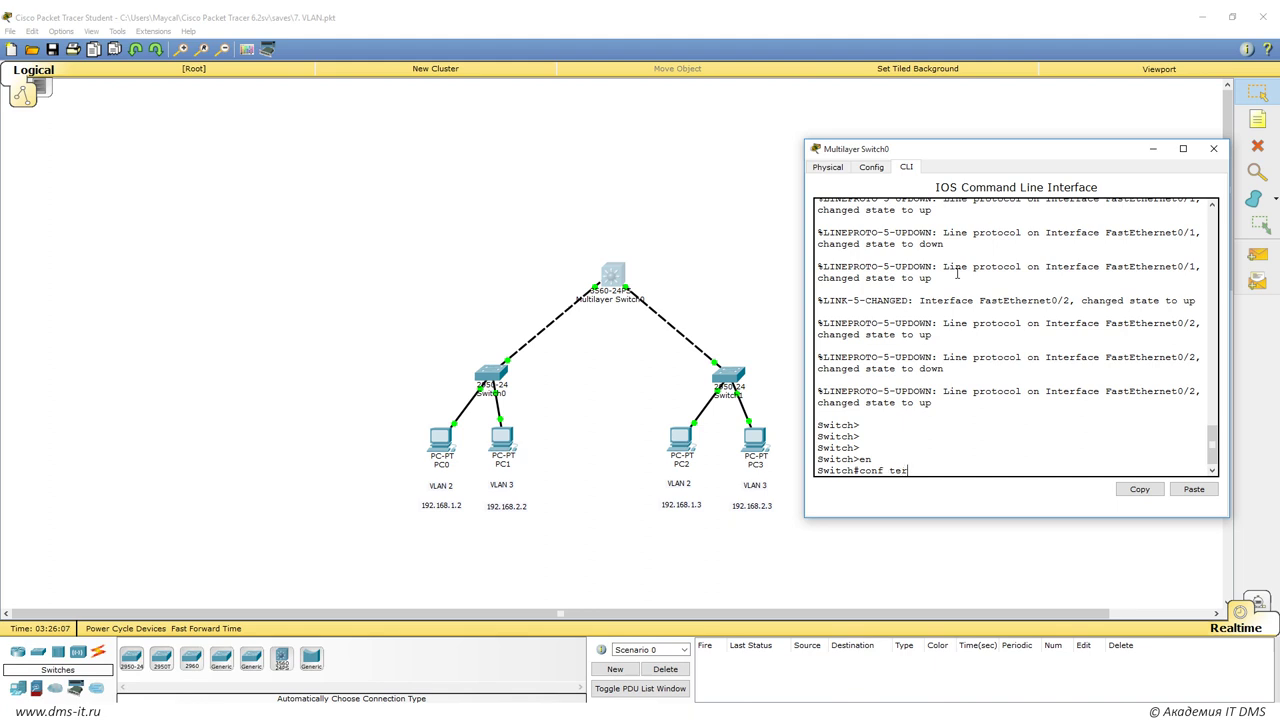
key(Return)
Open interface fa0/1 for configuration and try to set it with switchport mode trunk.
text(int fa0/1)
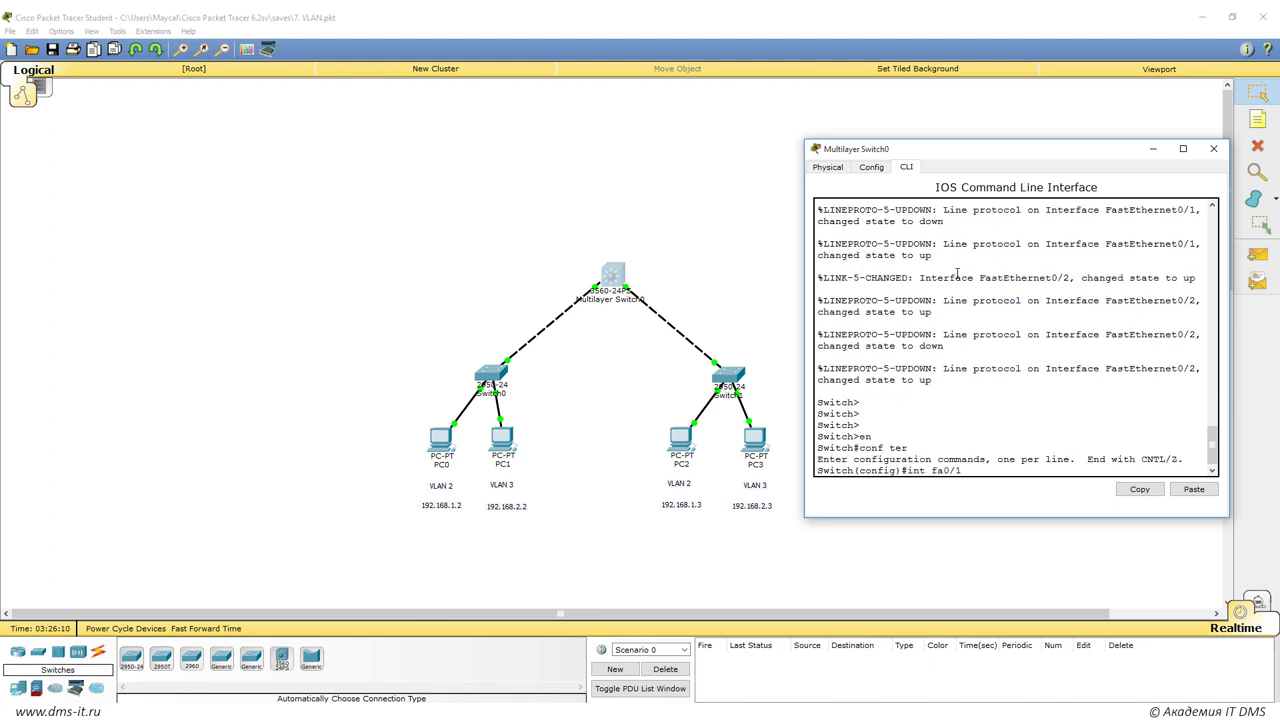
key(Return)
text(swi)
key(Tab)
text(mo)
key(Tab)
text(t)
key(Tab)
key(Return)
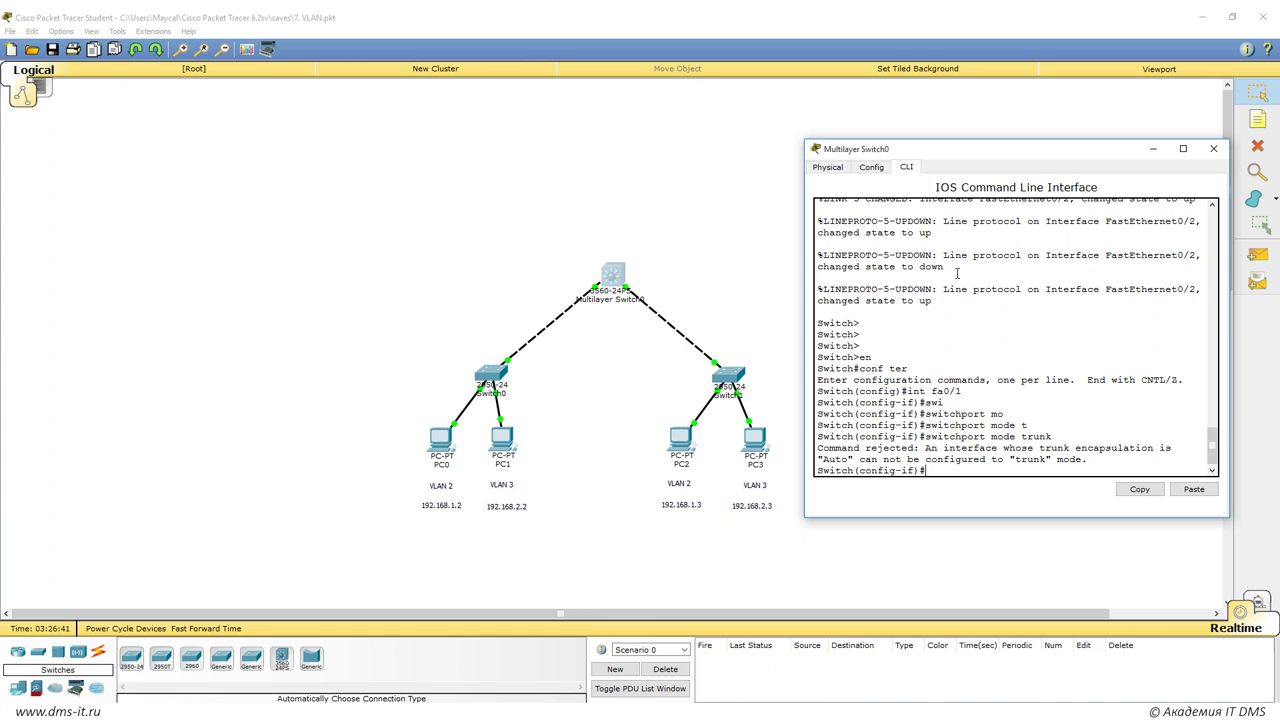
Check the available trunk encapsulation options and set fa0/1 to switchport trunk encapsulation dot1q.
text(switch)
key(Tab)
text(tr)
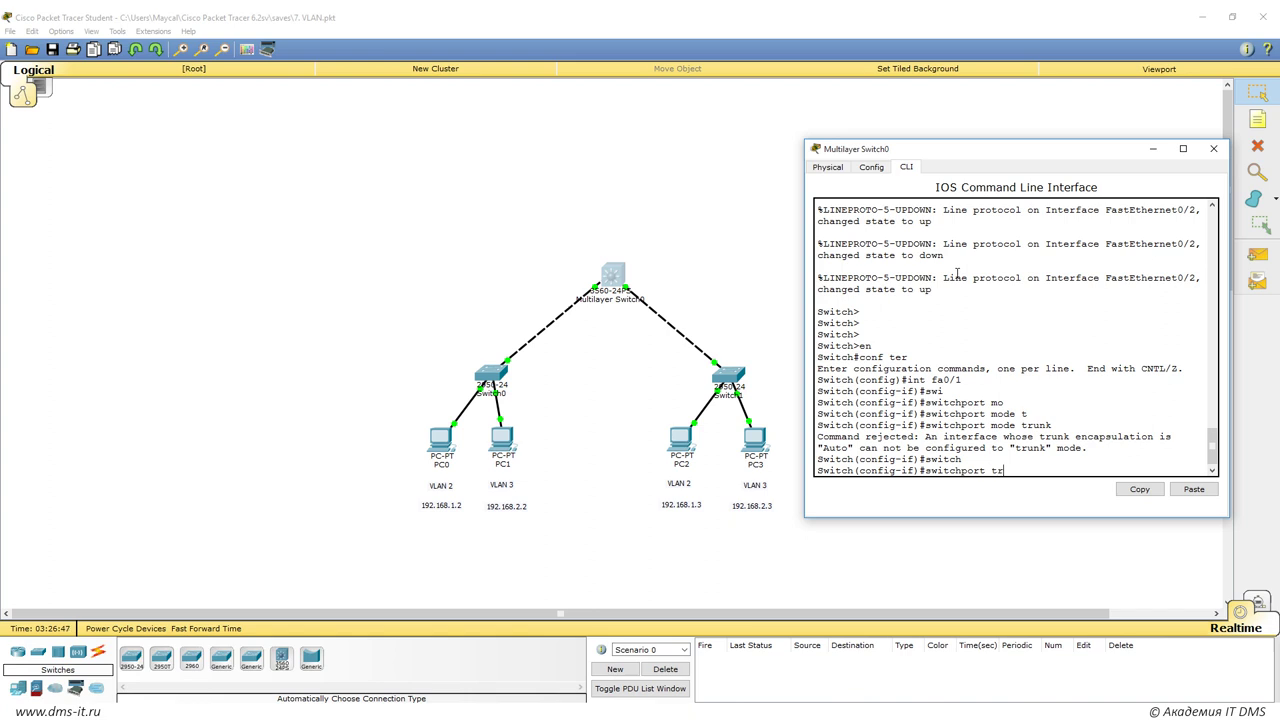
key(Tab)
text(en)
key(Tab)
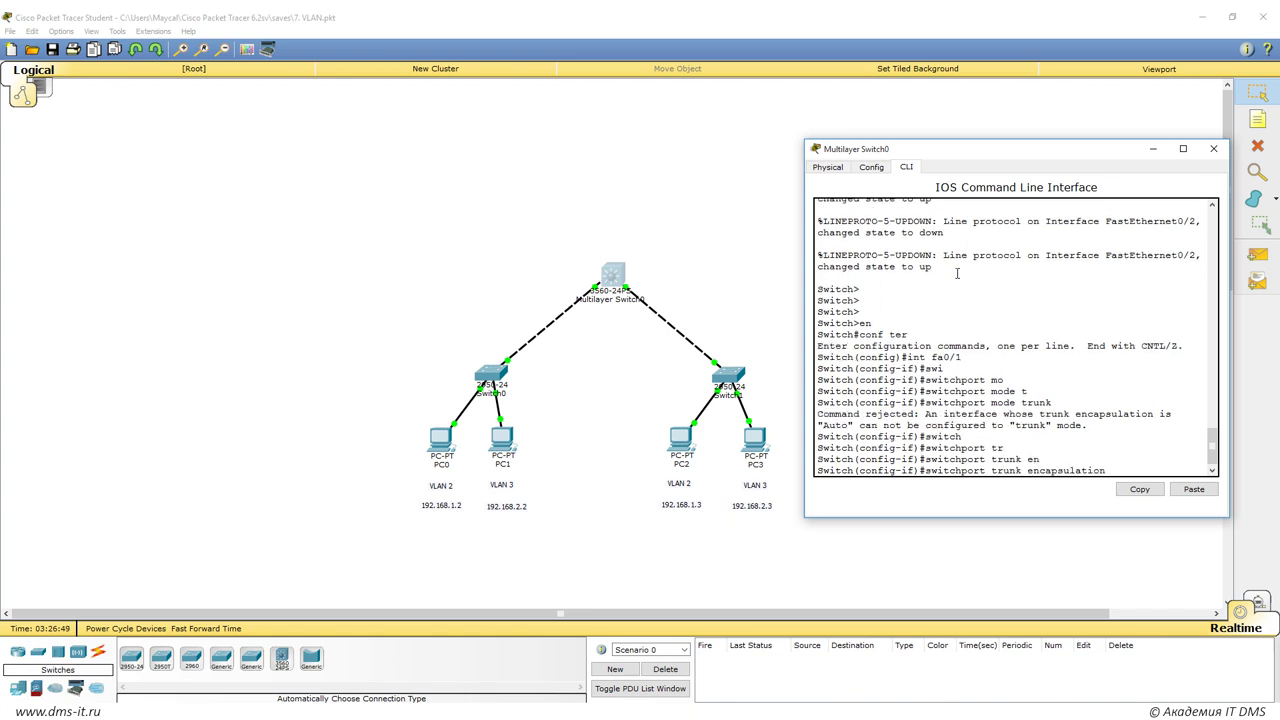
text(?)
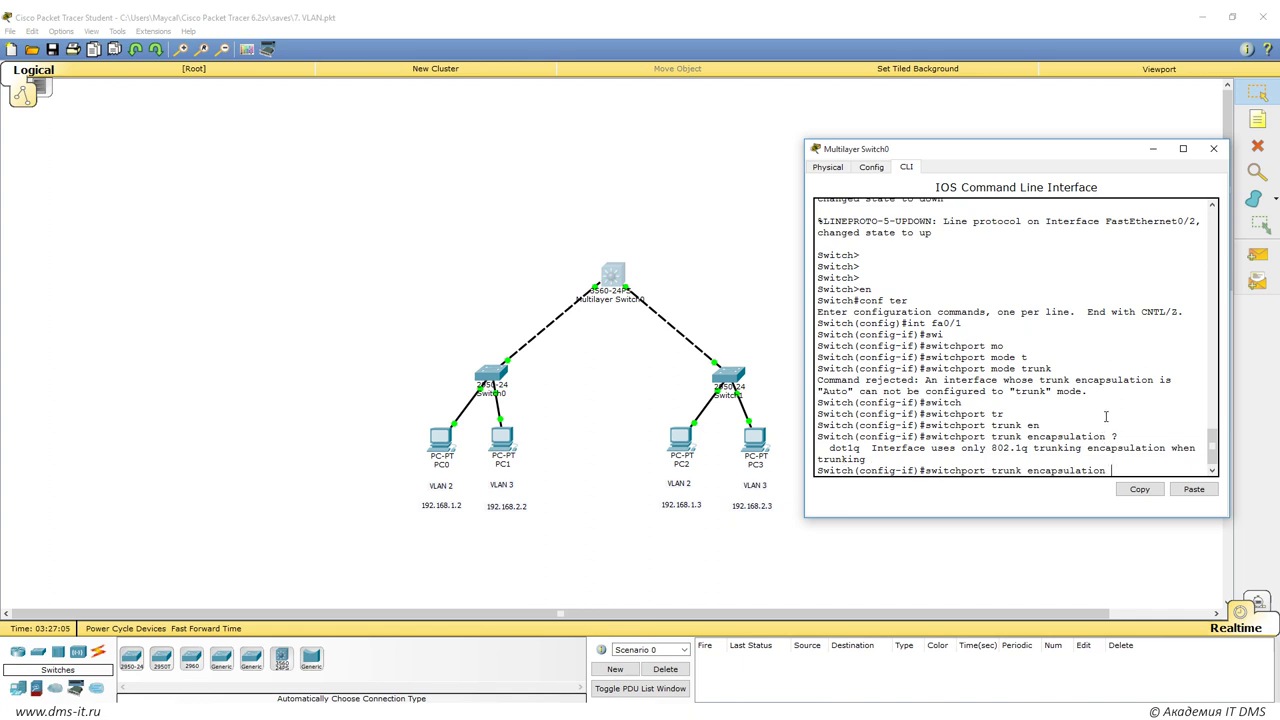
text(dot)
key(Tab)
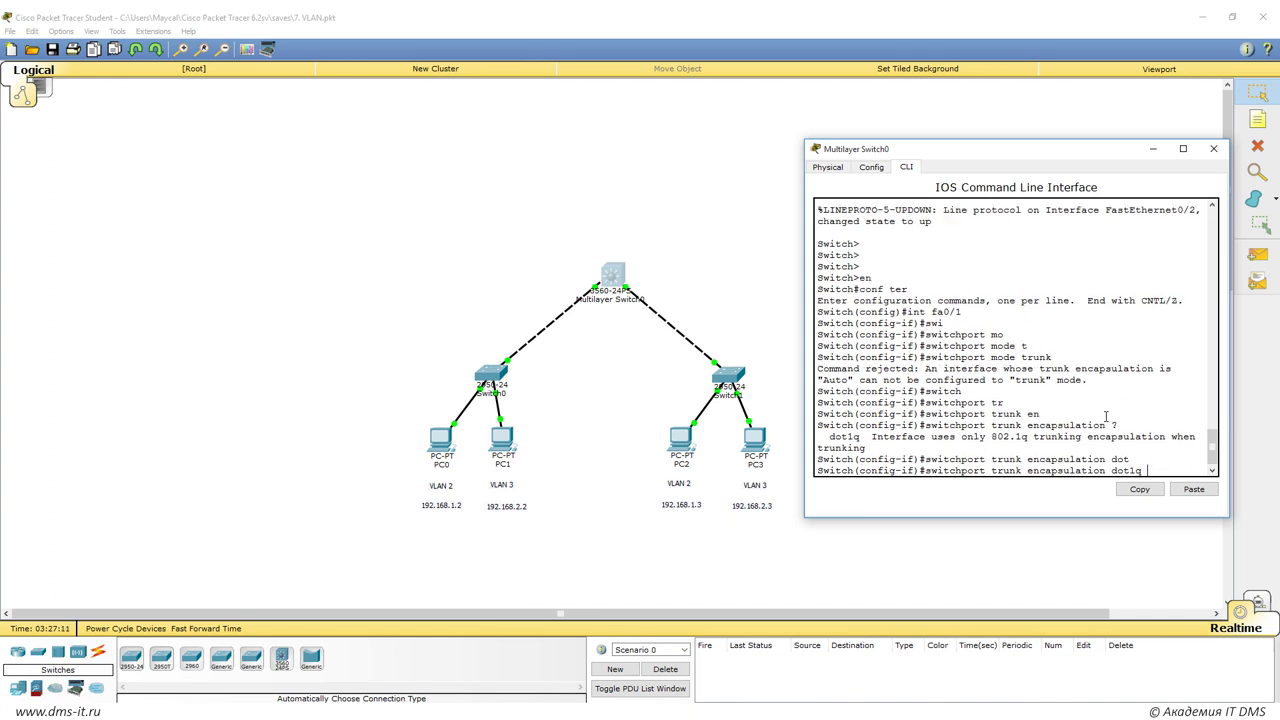
key(Return)
Set interface fa0/1 to trunk mode with switchport mode trunk.
key(Up)
key(Up)
key(Up)
key(Up)
key(Up)
key(Up)
key(Up)
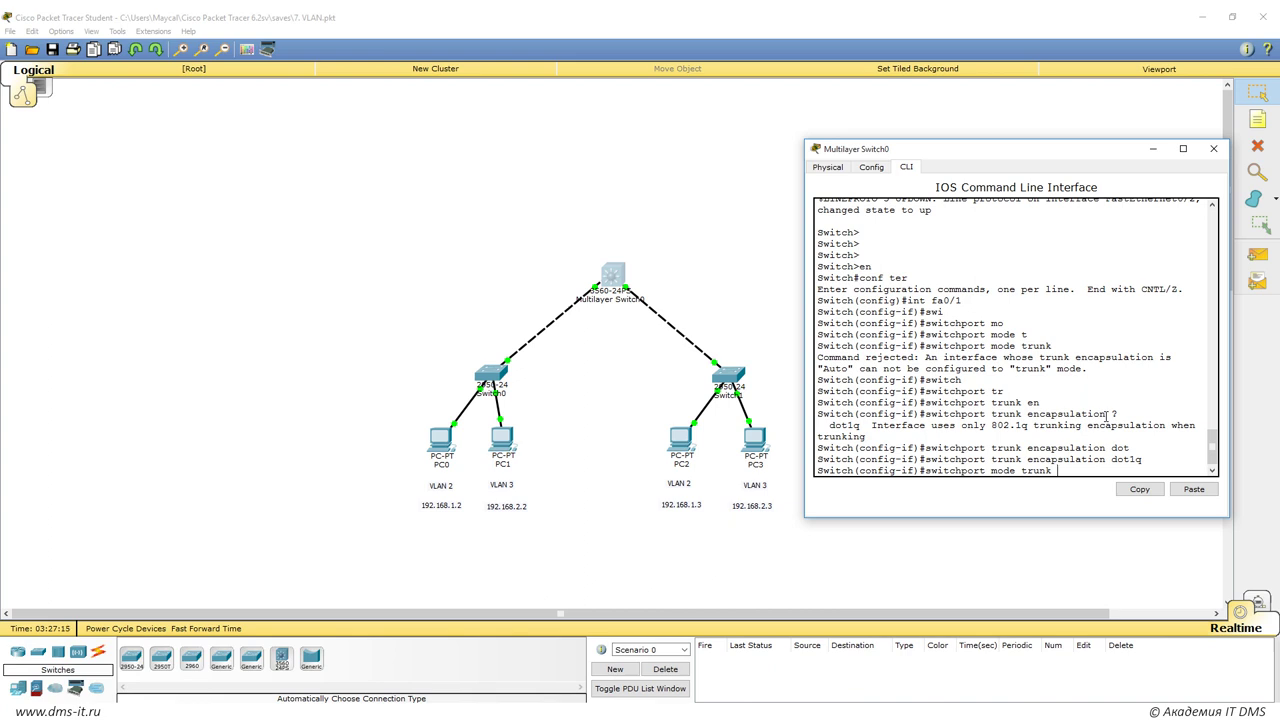
key(Return)
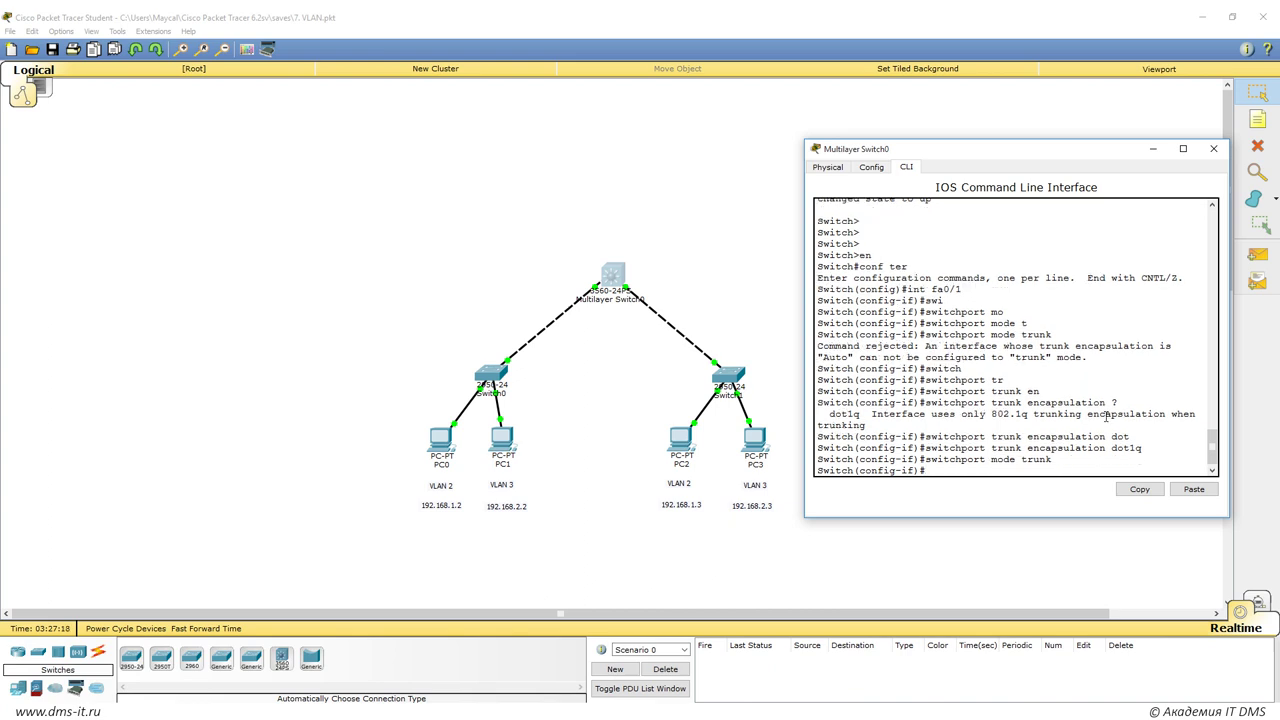
Configure interface fa0/2 with dot1q trunk encapsulation and trunk mode.
text(int fa0/1)
click(760, 280)
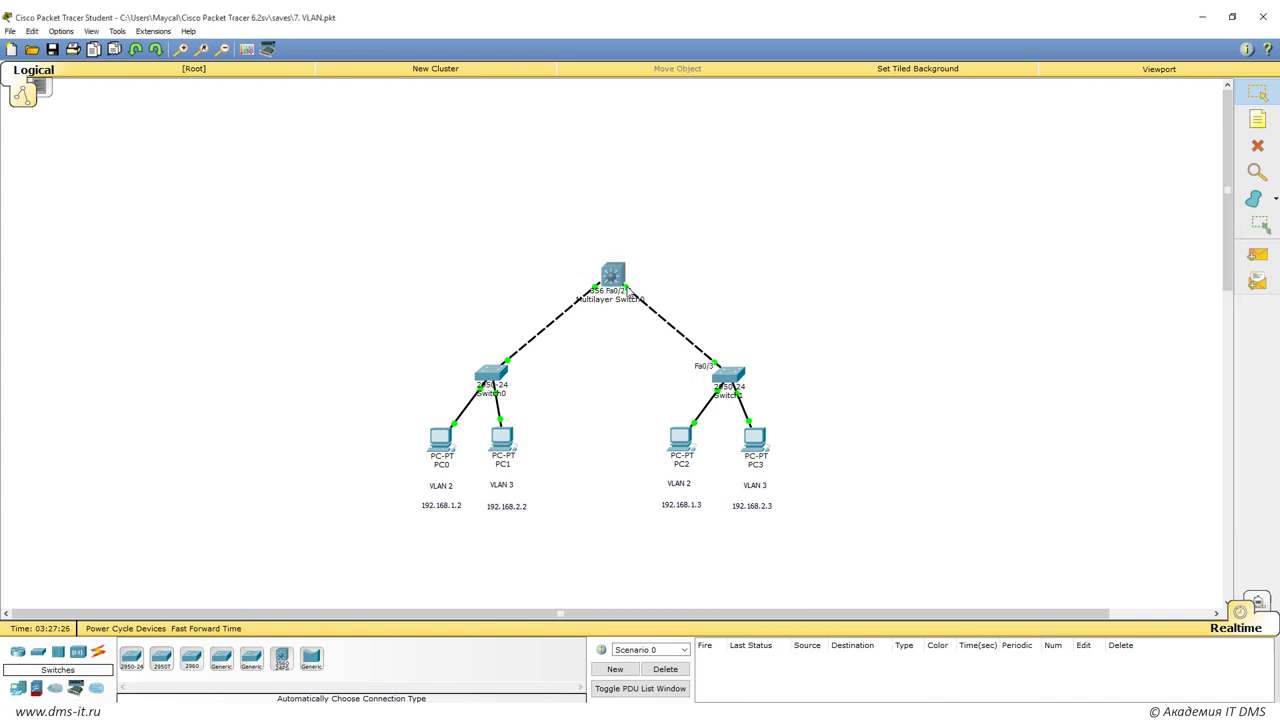
key(alt+Tab)
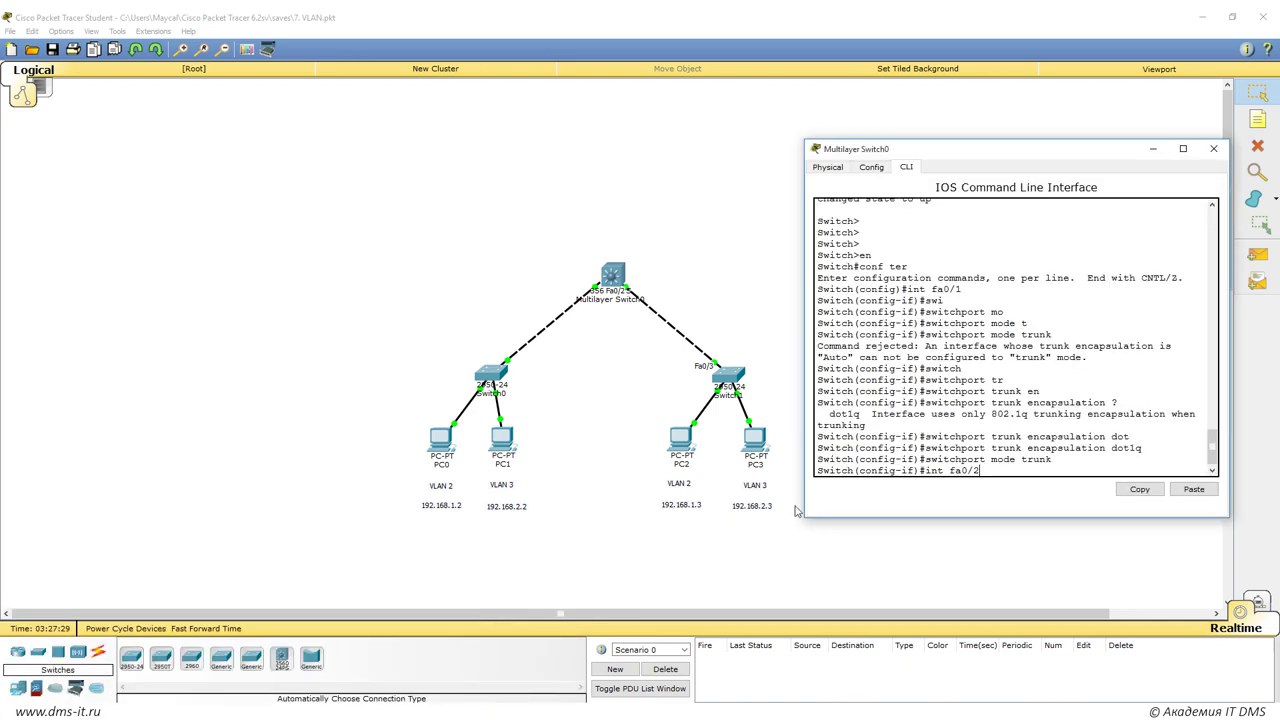
key(Return)
key(Up)
key(Up)
key(Up)
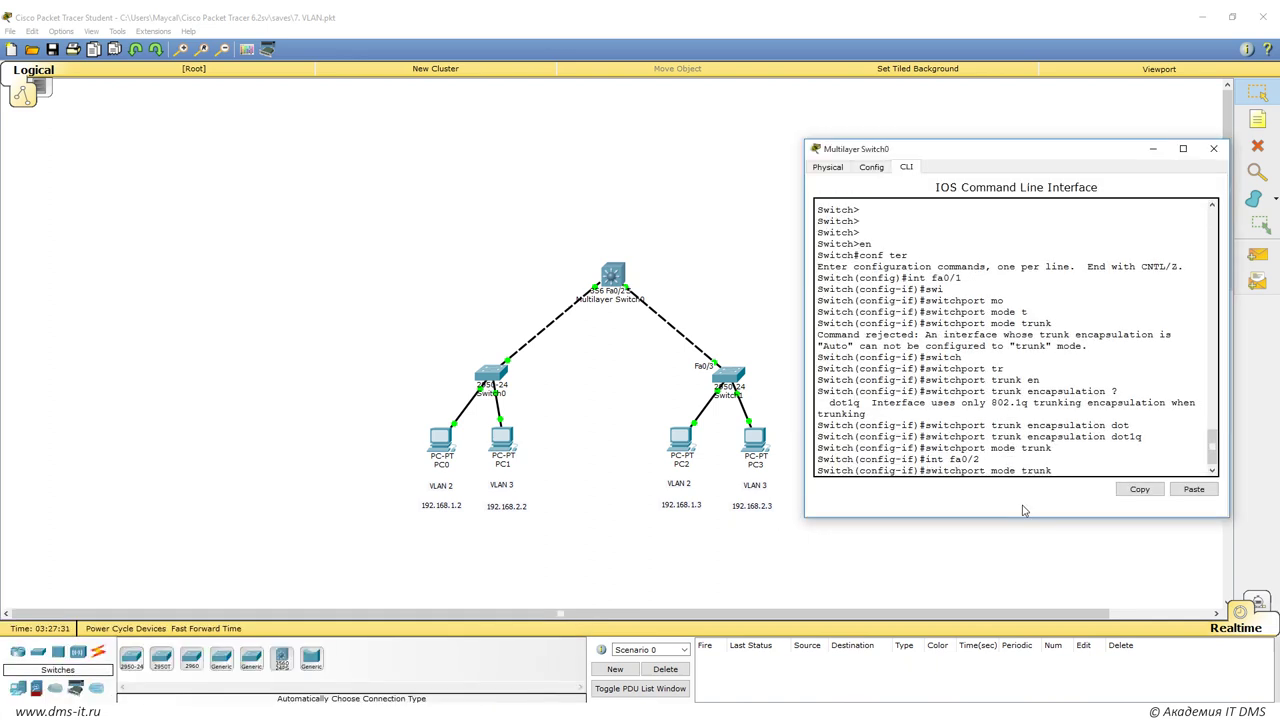
key(Return)
key(Up)
key(Up)
key(Up)
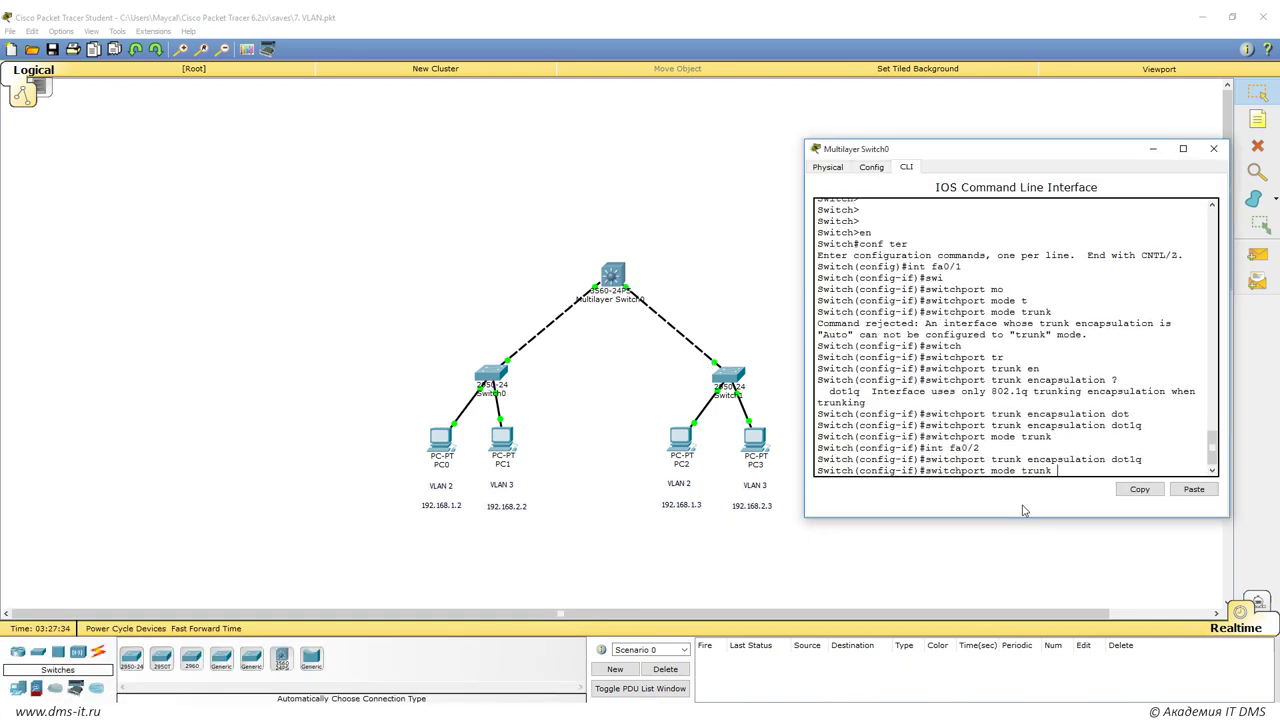
key(Return)
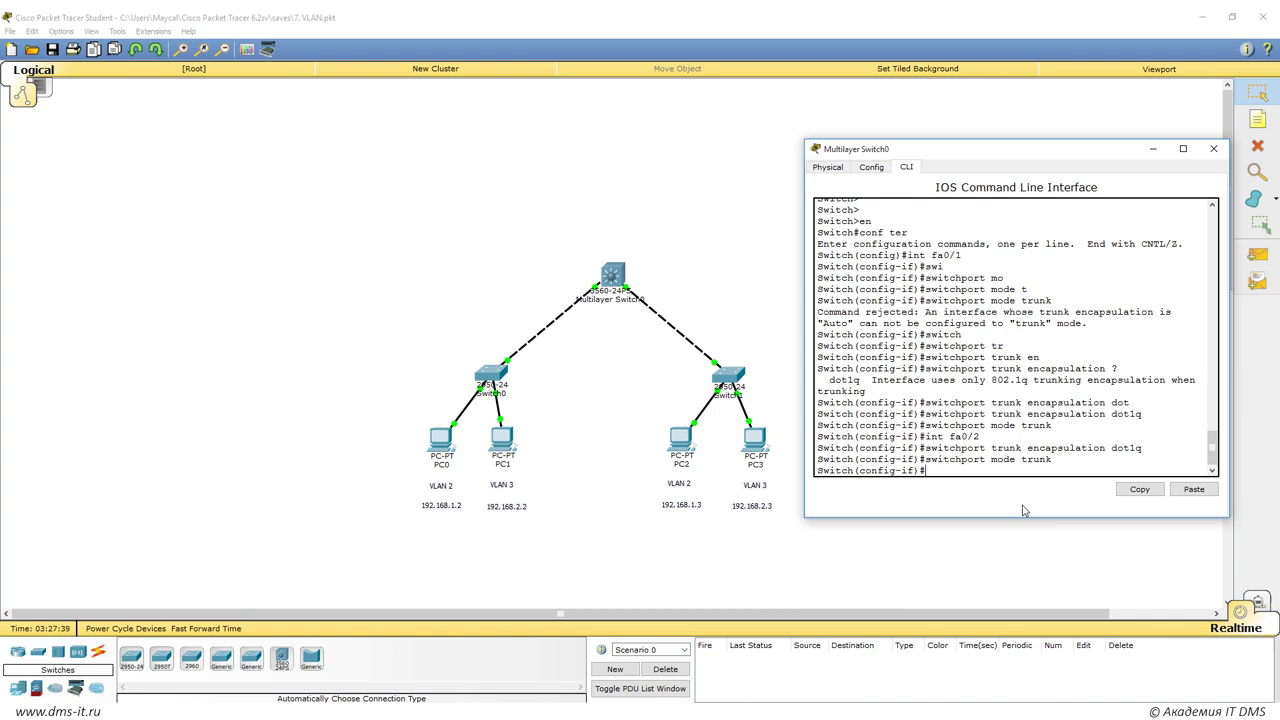
Disable trunk negotiation on interface fa0/2 with switchport nonegotiate.
text(sw)
key(Tab)
text(no)
key(Tab)
key(Return)
Apply switchport nonegotiate to interface fa0/1 and return to global configuration mode.
text(int fa0/1)
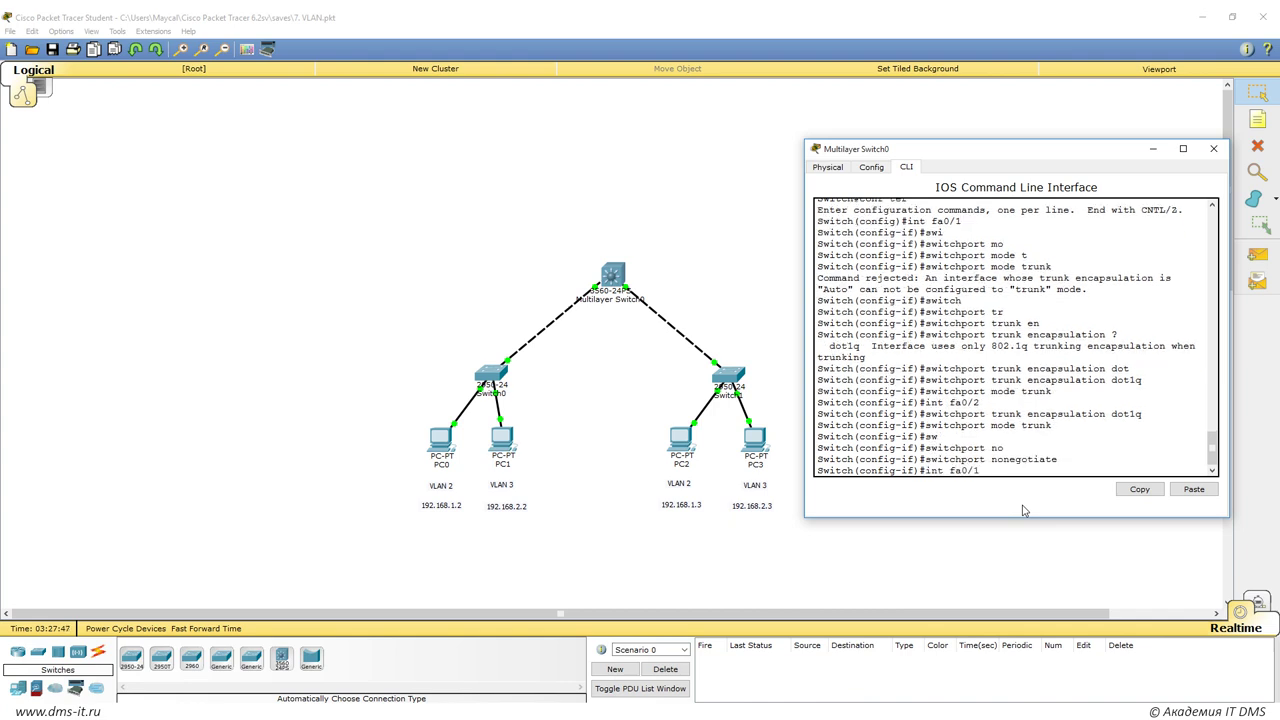
key(Return)
text(sw)
key(Tab)
text(no)
key(Tab)
key(Return)
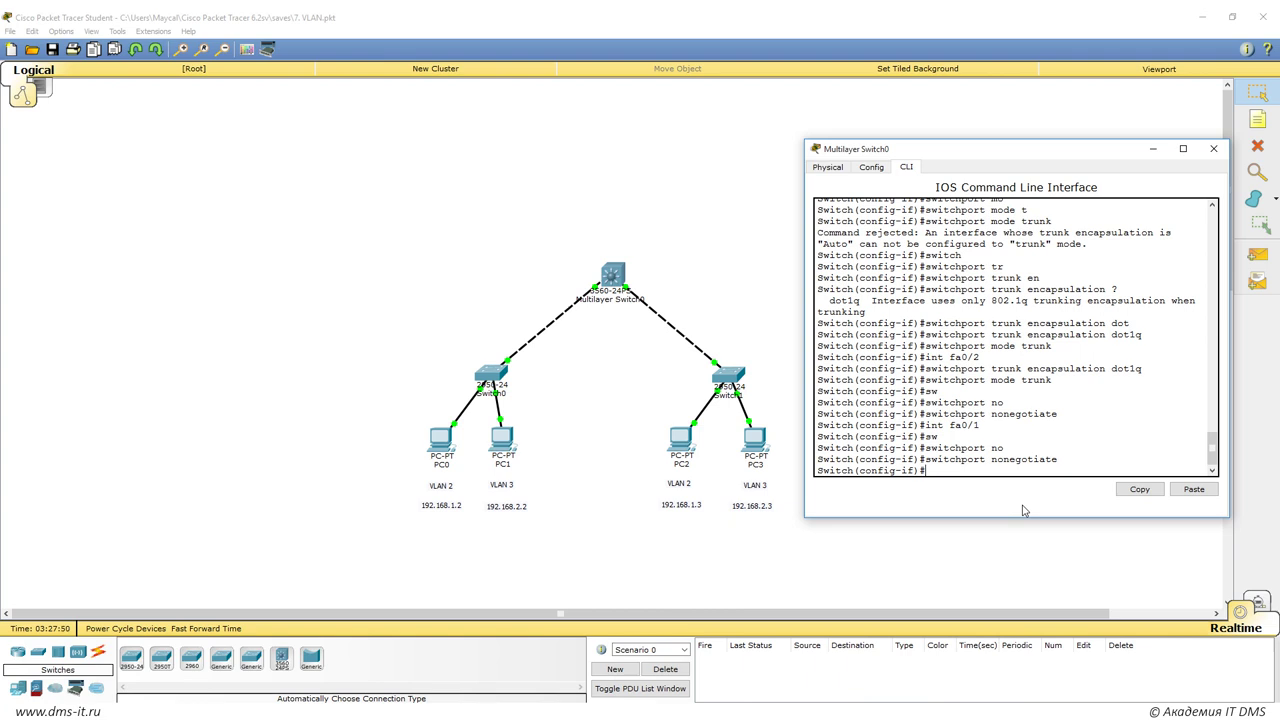
text(exit)
key(Return)
key(Return)
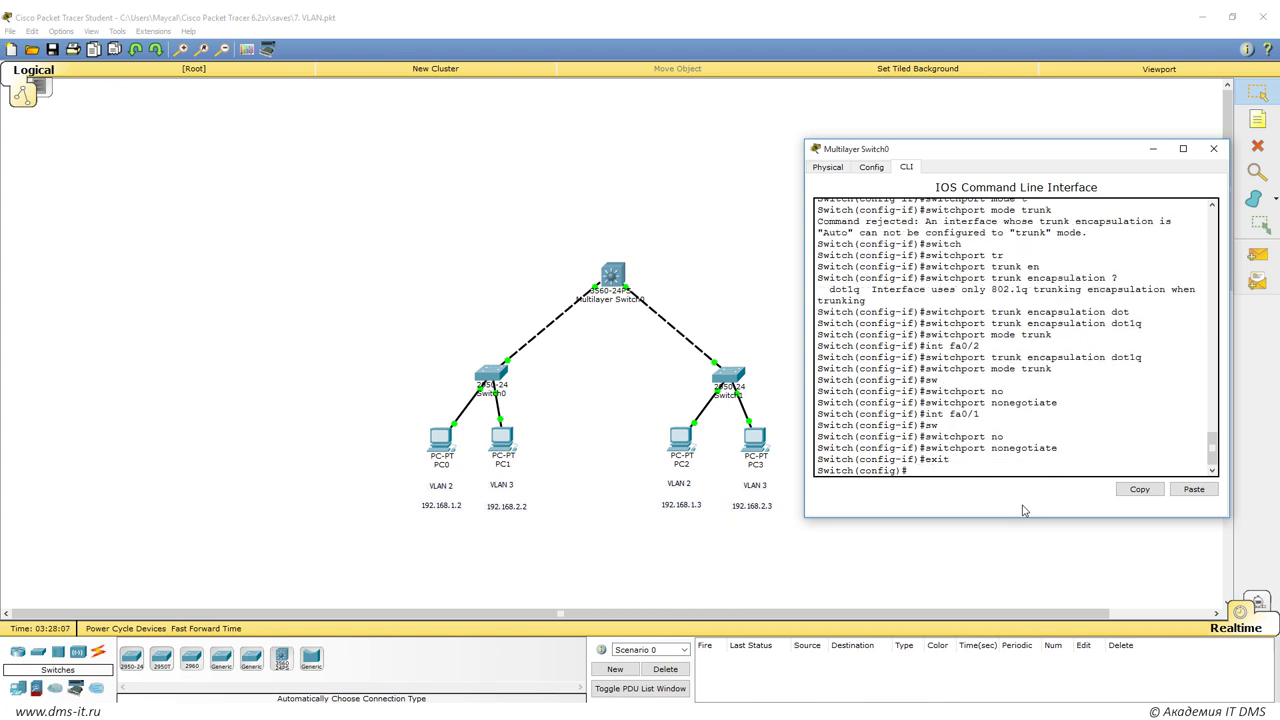
text(int)
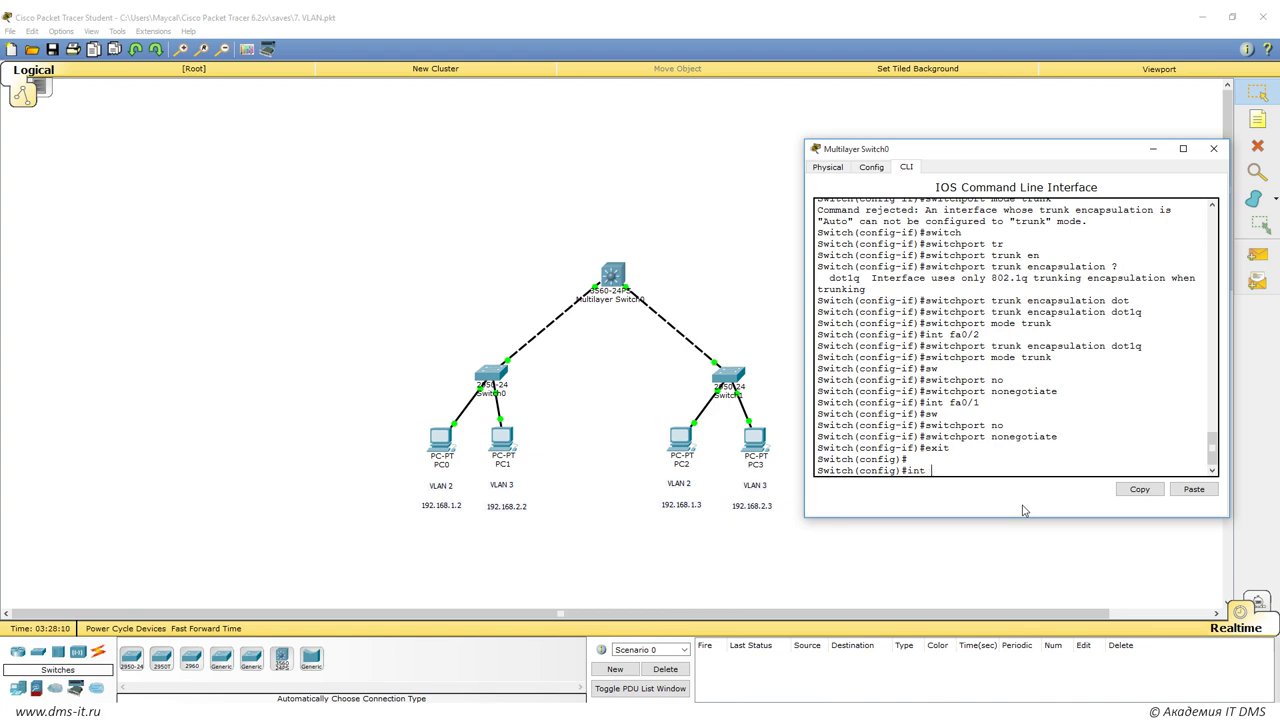
key(BackSpace)
key(BackSpace)
key(BackSpace)
key(BackSpace)
Create VLAN 2 and VLAN 3 on Multilayer Switch0.
text(vlan 2)
key(Return)
text(exit)
key(Return)
text(vlan 3)
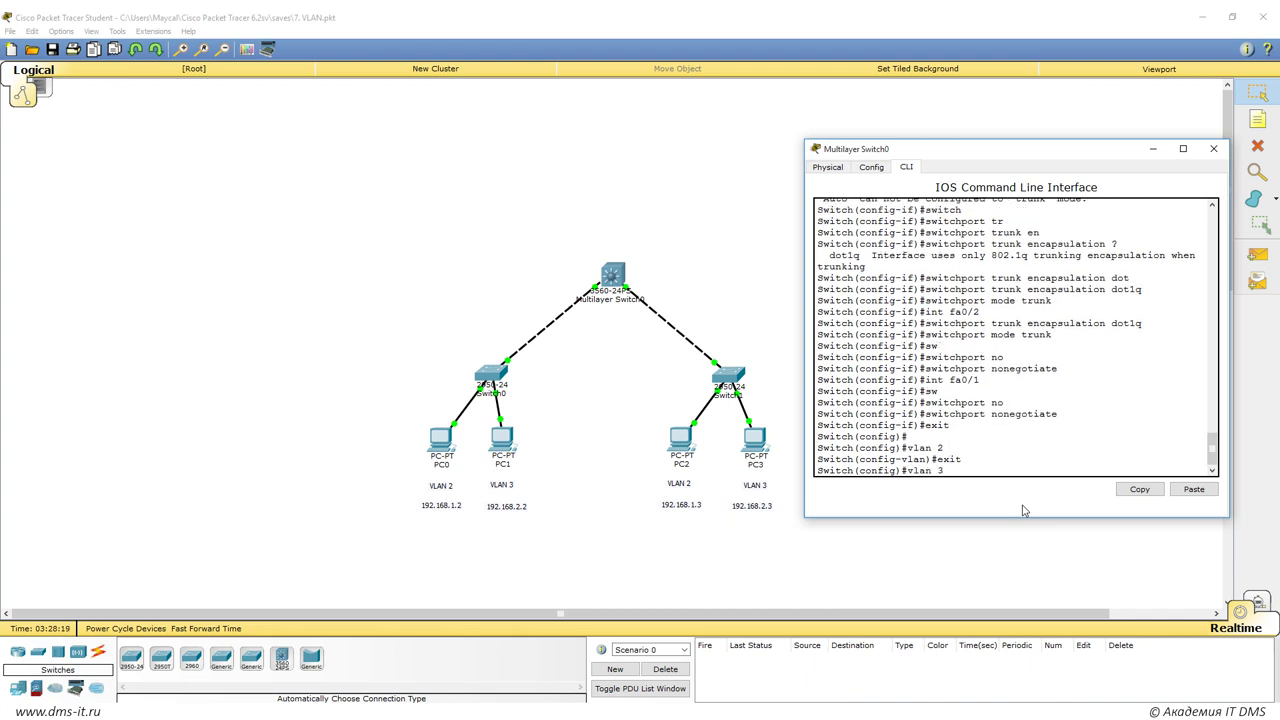
key(Return)
text(exit)
key(Return)
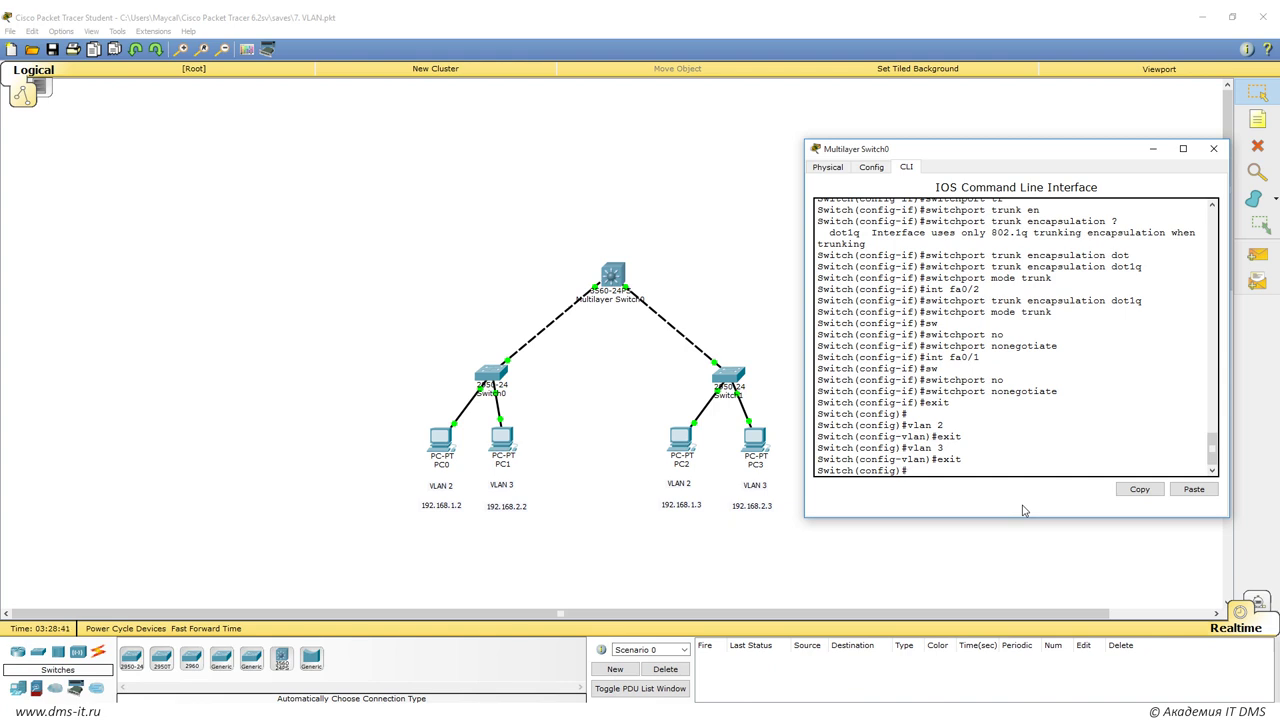
Add a note reading 192.168.1.1 beside the multilayer switch in the topology.
click(766, 235)
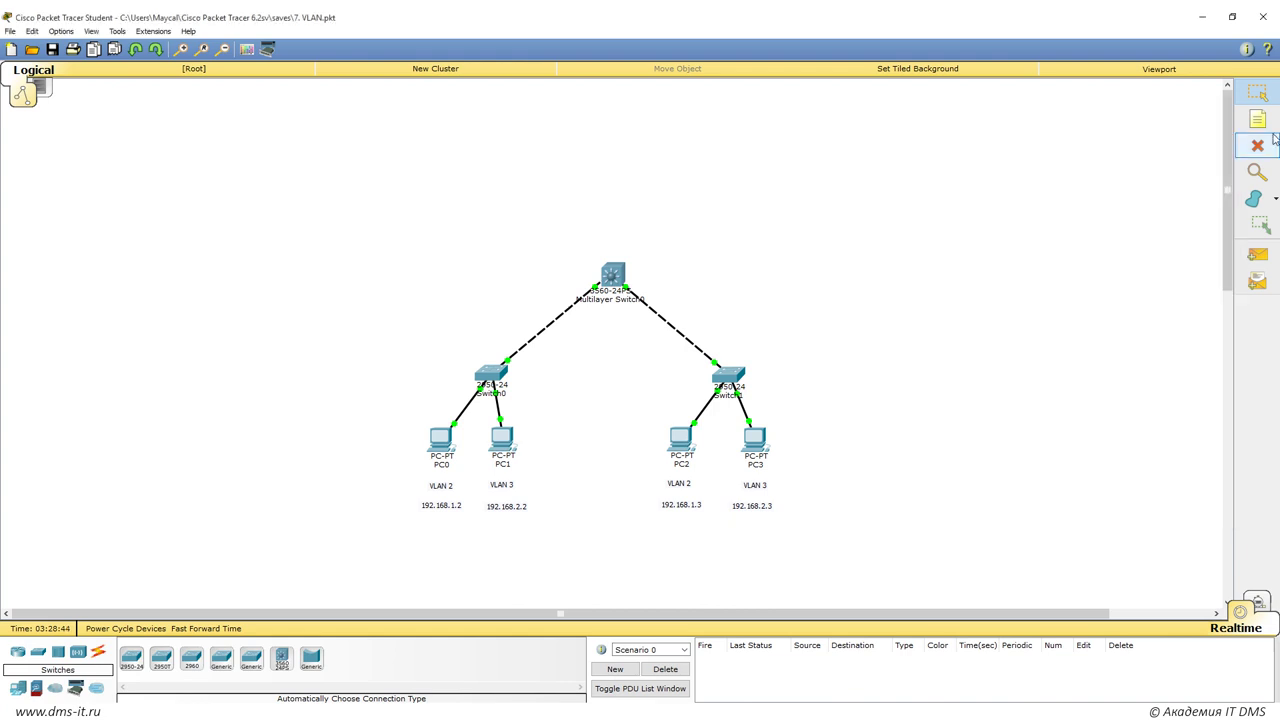
key(n)
click(652, 266)
text(192.1)
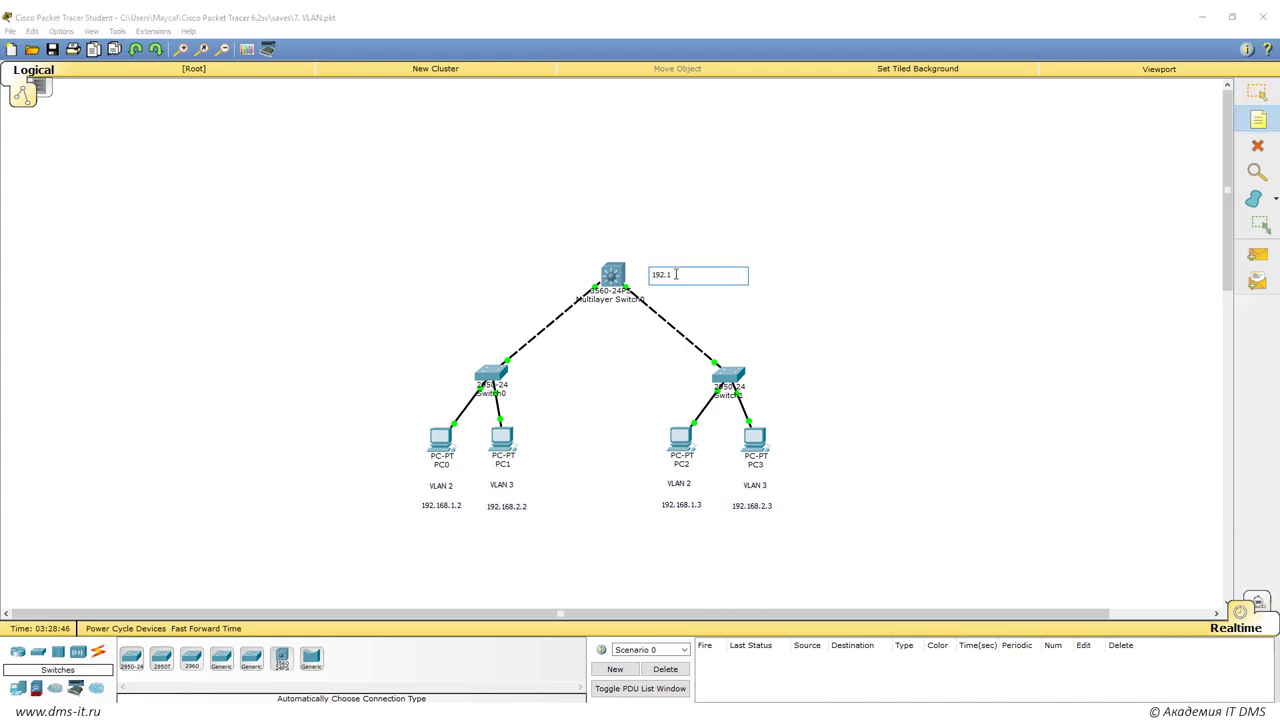
text(68.1.1)
click(689, 249)
Add a second note reading 192.168.2.1 directly below the 192.168.1.1 note.
click(654, 284)
text(192.1)
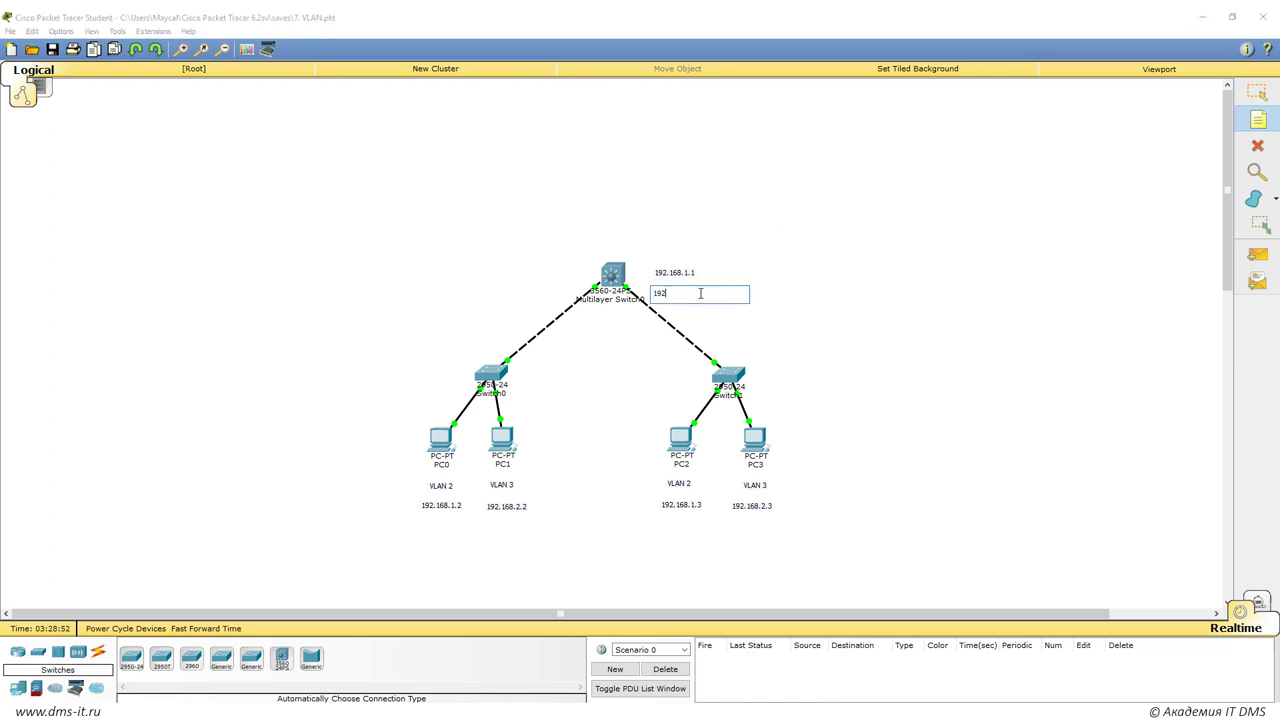
text(68.1.2)
key(BackSpace)
text(2/)
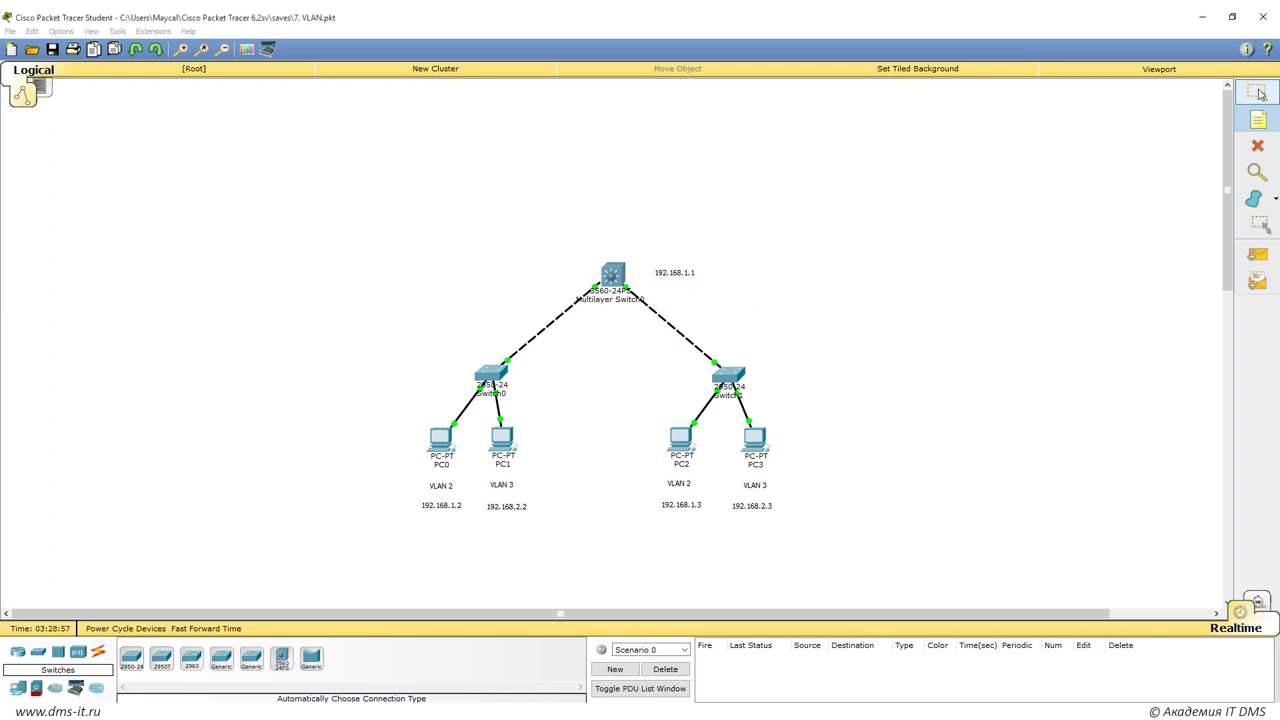
key(Escape)
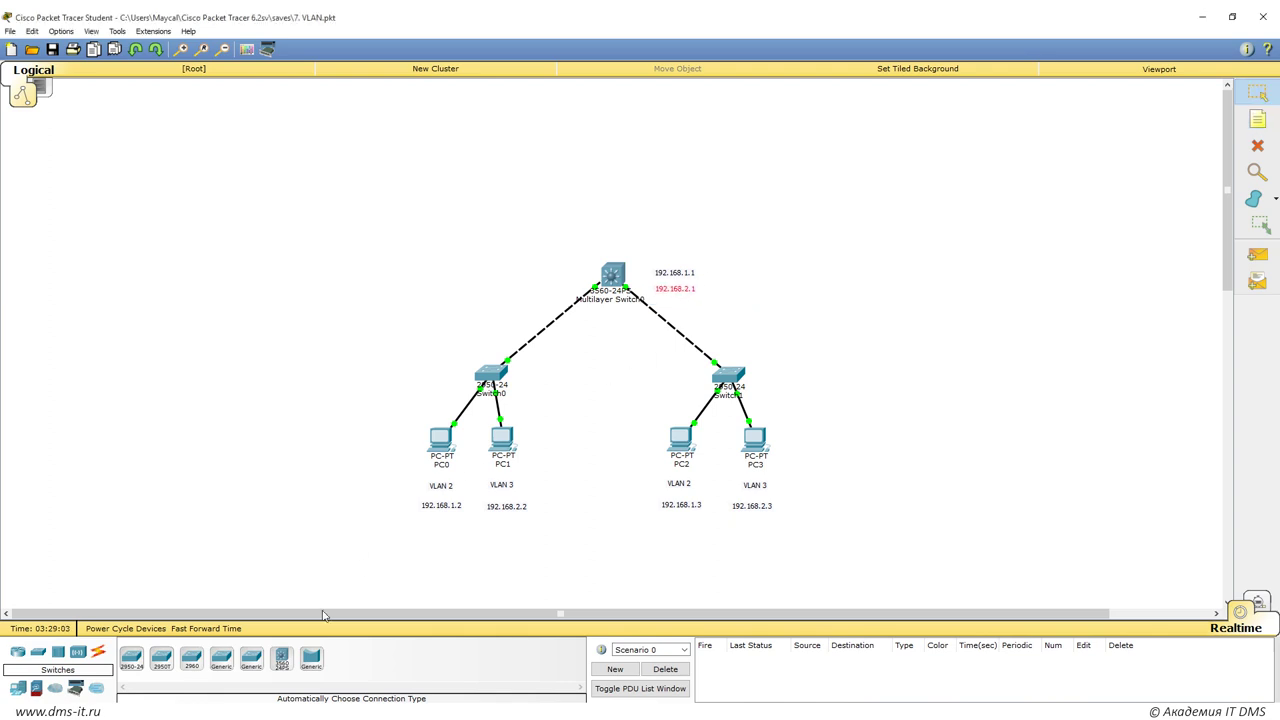
Return to Multilayer Switch0's command line and create the virtual interface for VLAN 2 with int vlan 2.
click(523, 660)
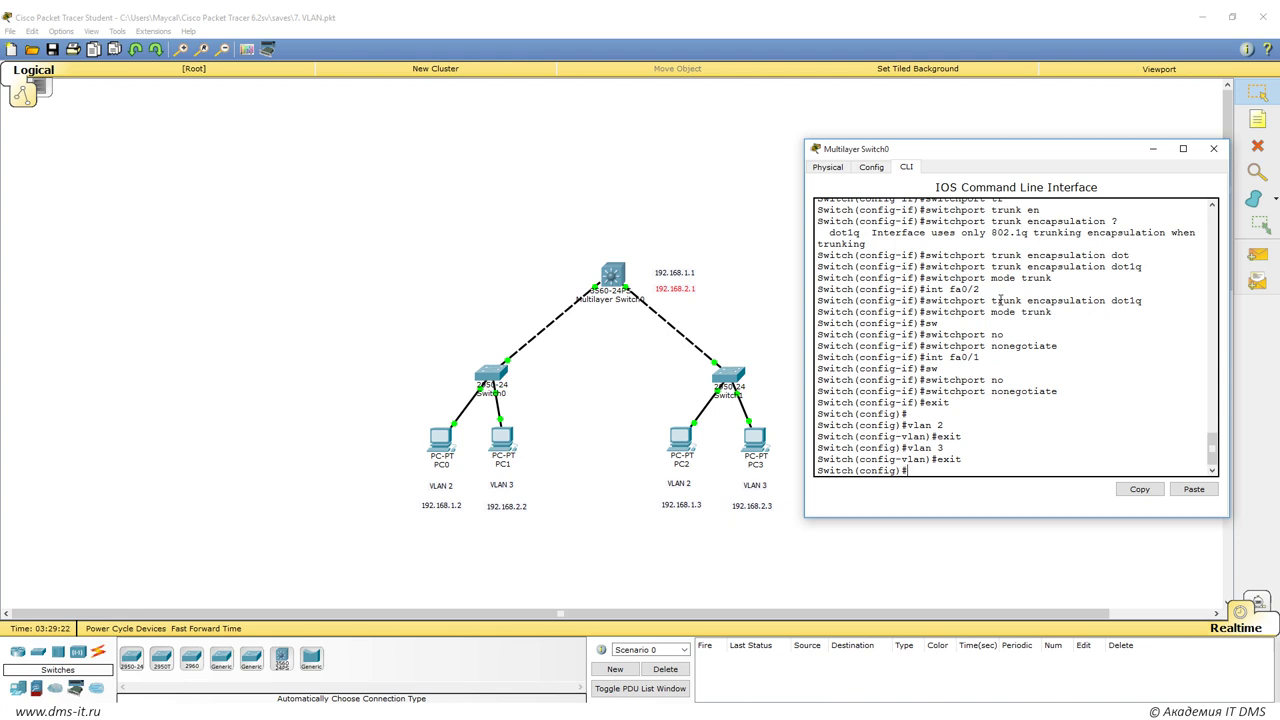
key(Return)
key(Return)
key(Return)
key(Return)
key(Return)
key(Return)
key(Return)
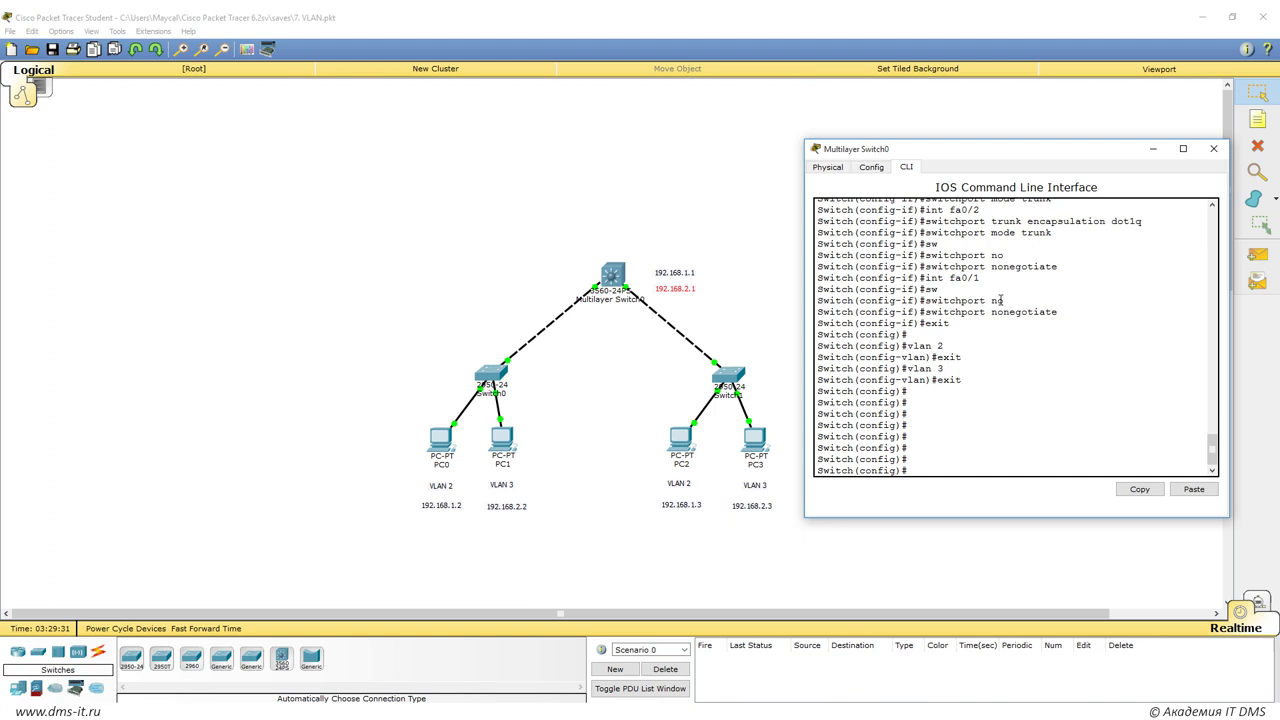
text(int vlan 2)
key(Return)
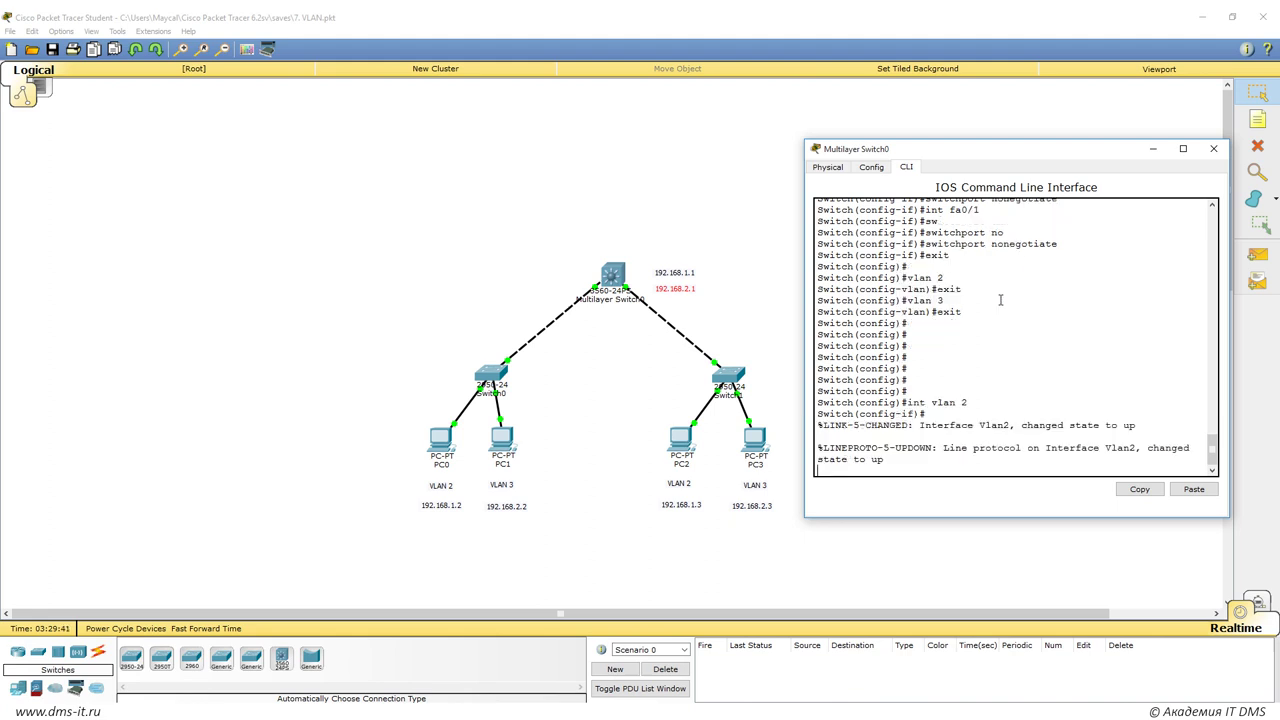
key(Return)
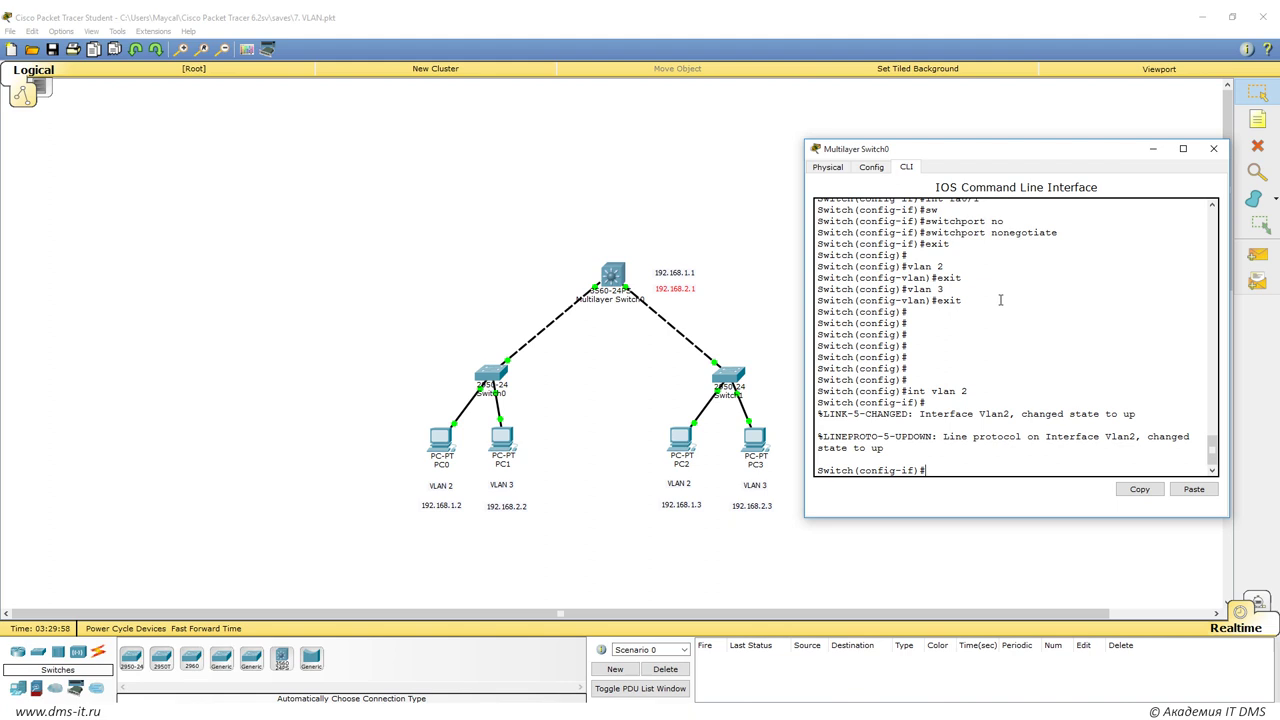
Leave the VLAN 2 interface, enter and exit the plain vlan 2 configuration, and return to the interface with int vlan 2.
text(exit)
key(Return)
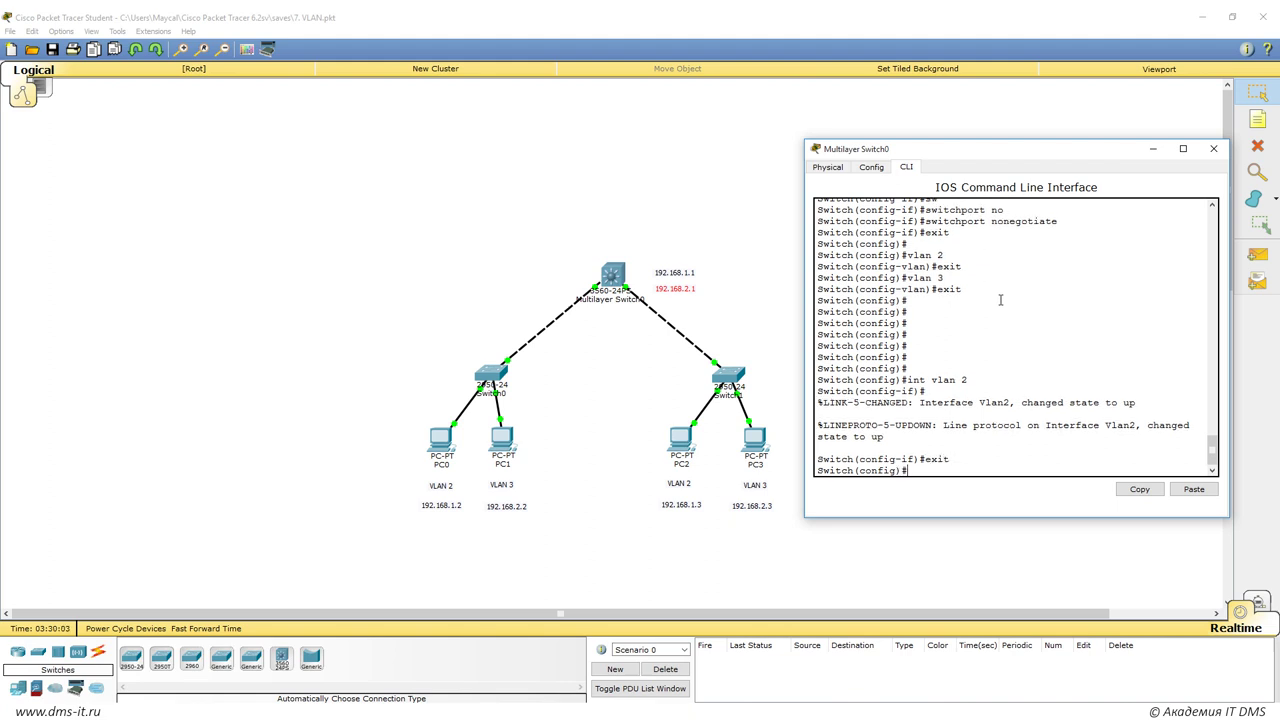
key(Return)
key(Return)
text(vlan 2)
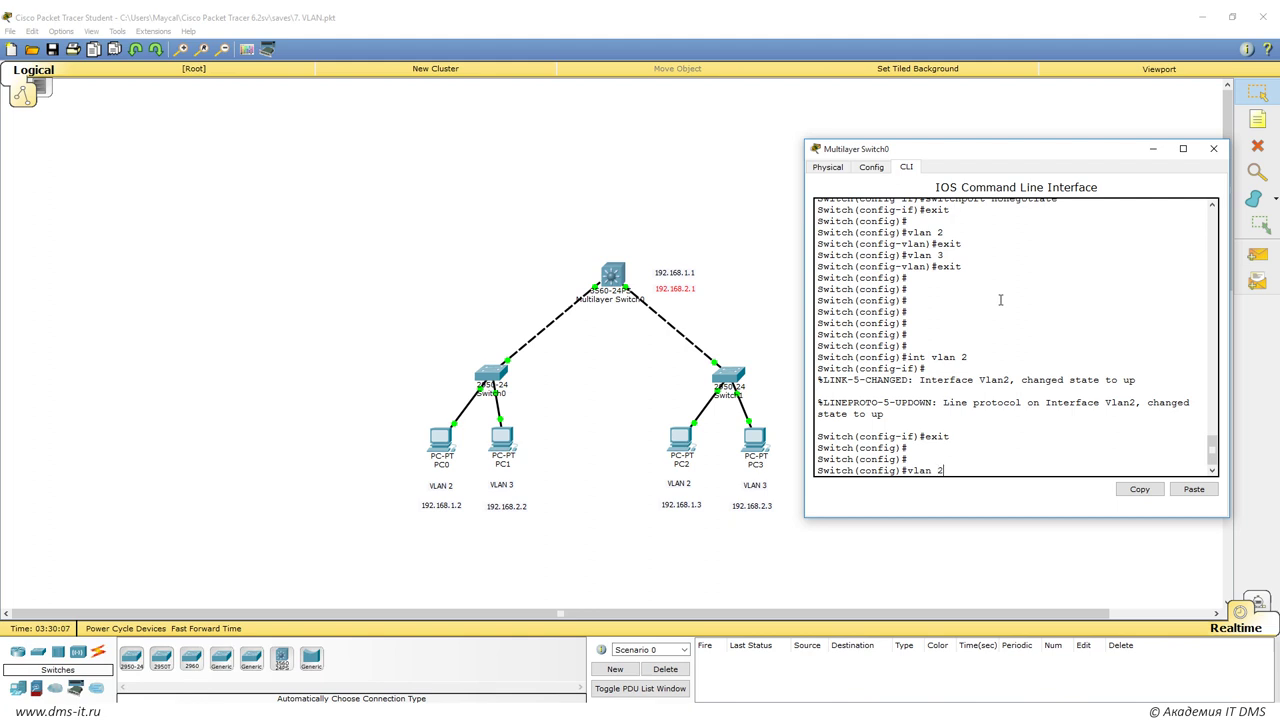
key(Return)
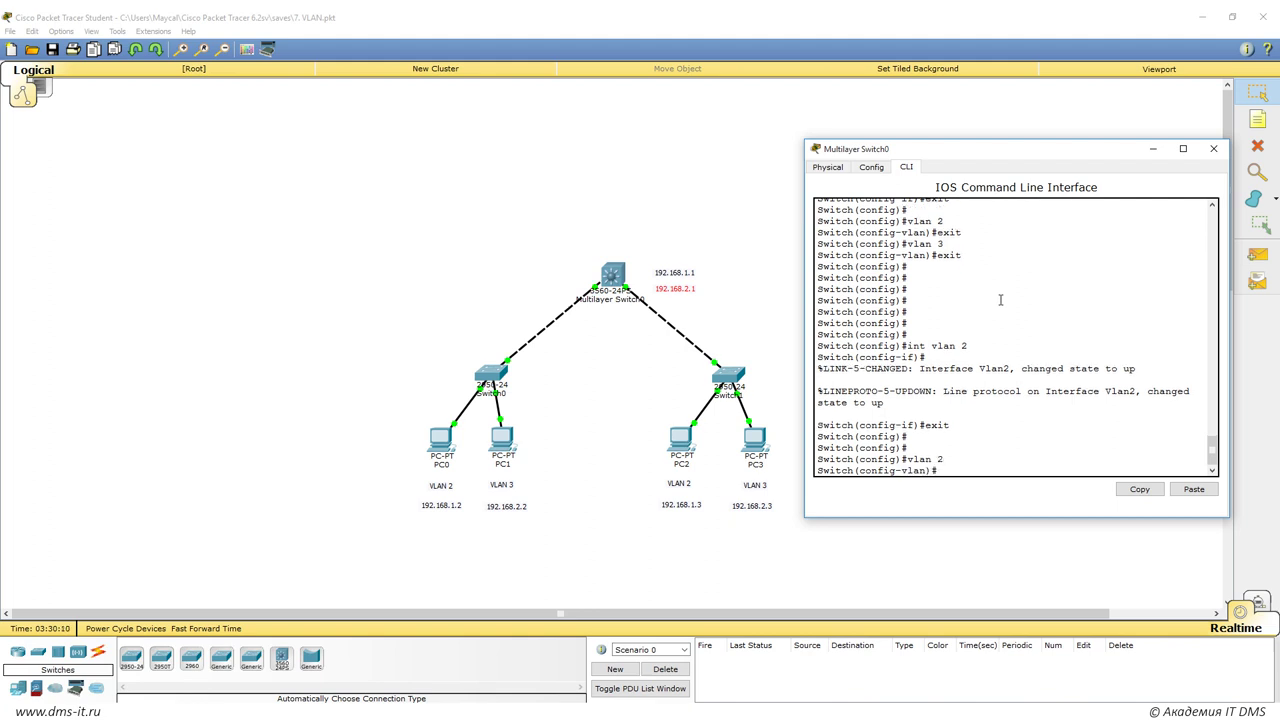
text(exit)
key(Return)
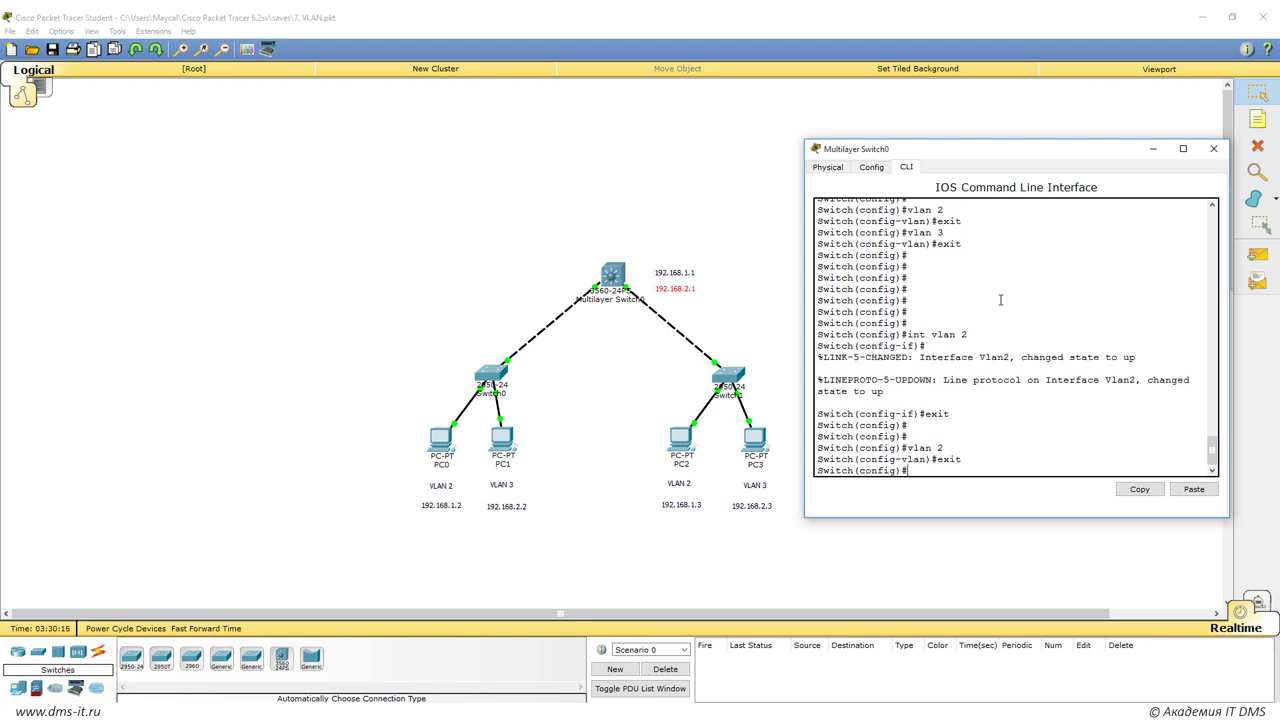
text(int vlan 2)
key(Return)
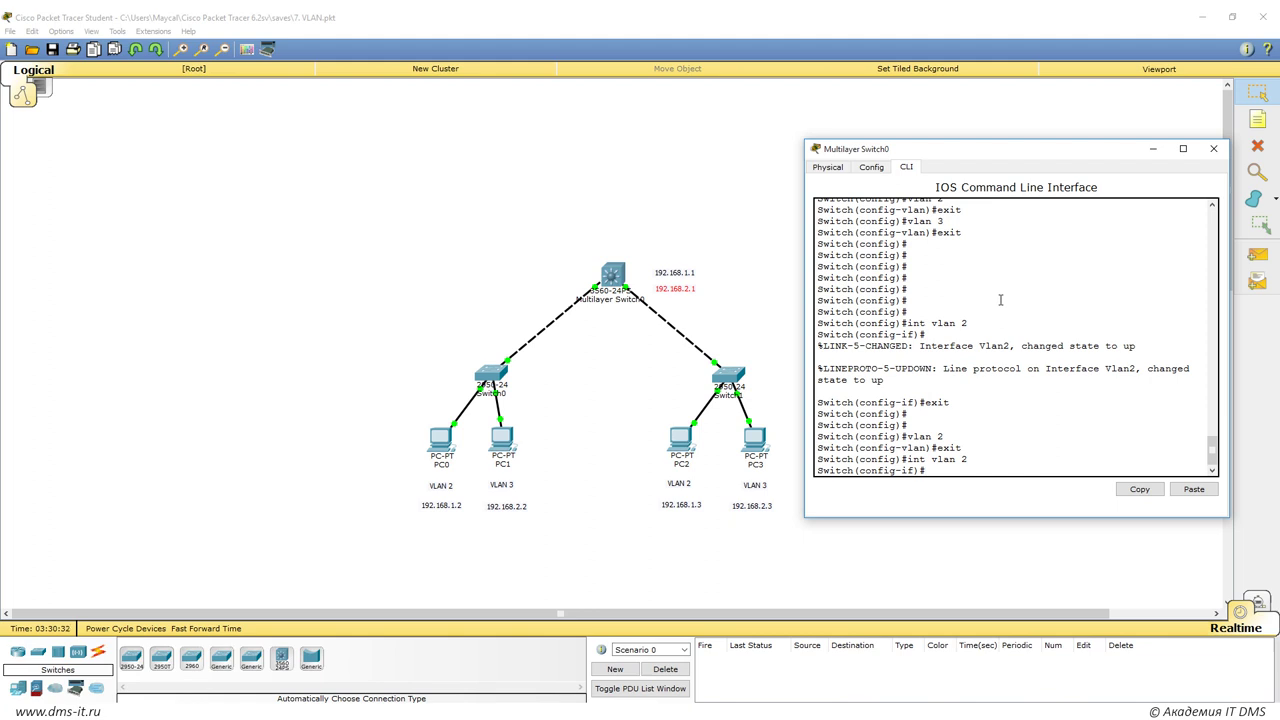
text(encap)
key(Tab)
text(s)
key(Tab)
key(Tab)
key(Tab)
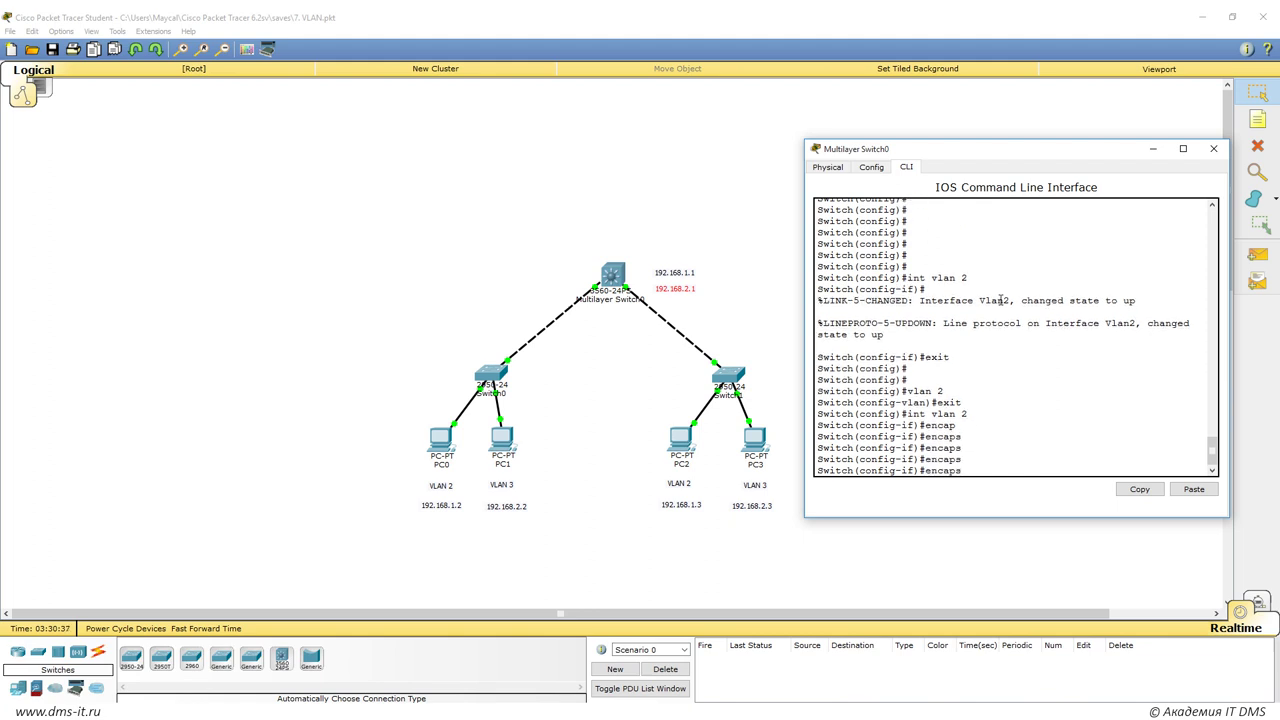
key(BackSpace)
key(BackSpace)
key(BackSpace)
key(BackSpace)
key(BackSpace)
key(BackSpace)
Assign the IP address 192.168.1.1 with mask 255.255.255.0 to the VLAN 2 interface and exit its configuration.
double_click(964, 414)
click(941, 474)
text(ip address 192.168.1.1 255.255.255.0)
key(Return)
text(exit)
key(Return)
key(Return)
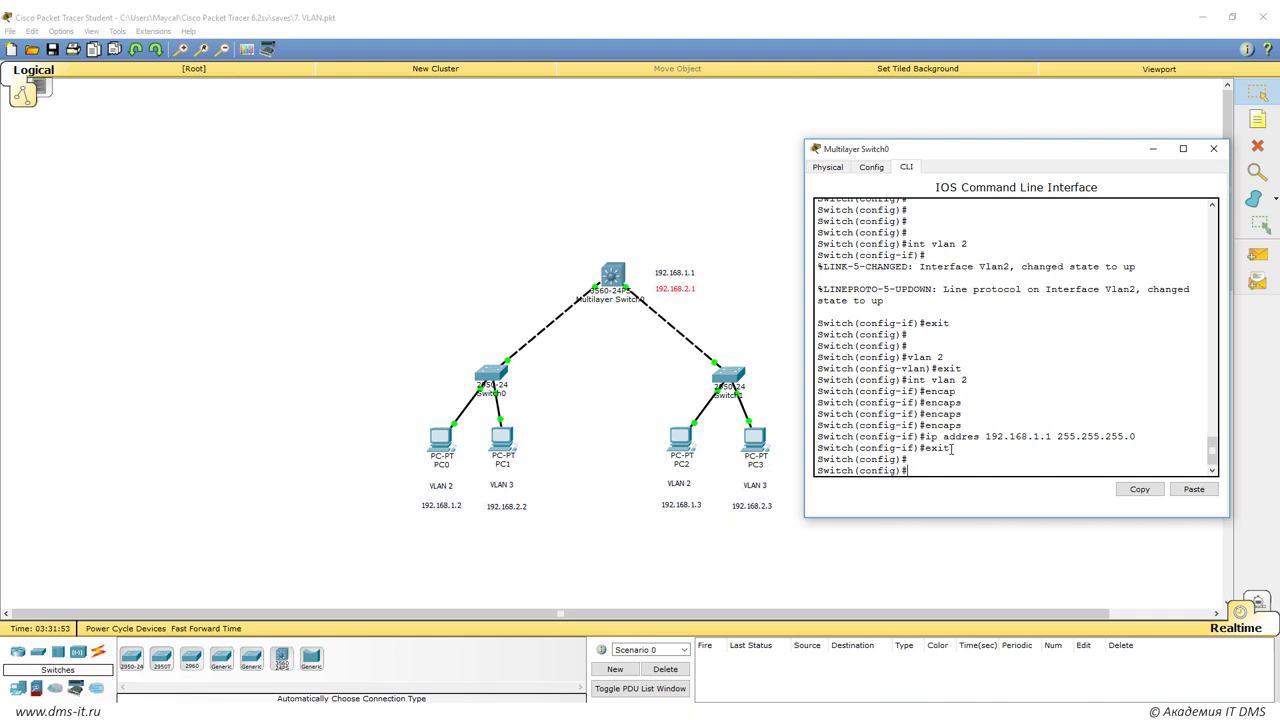
Create the VLAN 3 interface with IP address 192.168.2.1 and mask 255.255.255.0, and exit its configuration.
text(int vlan 3)
key(Return)
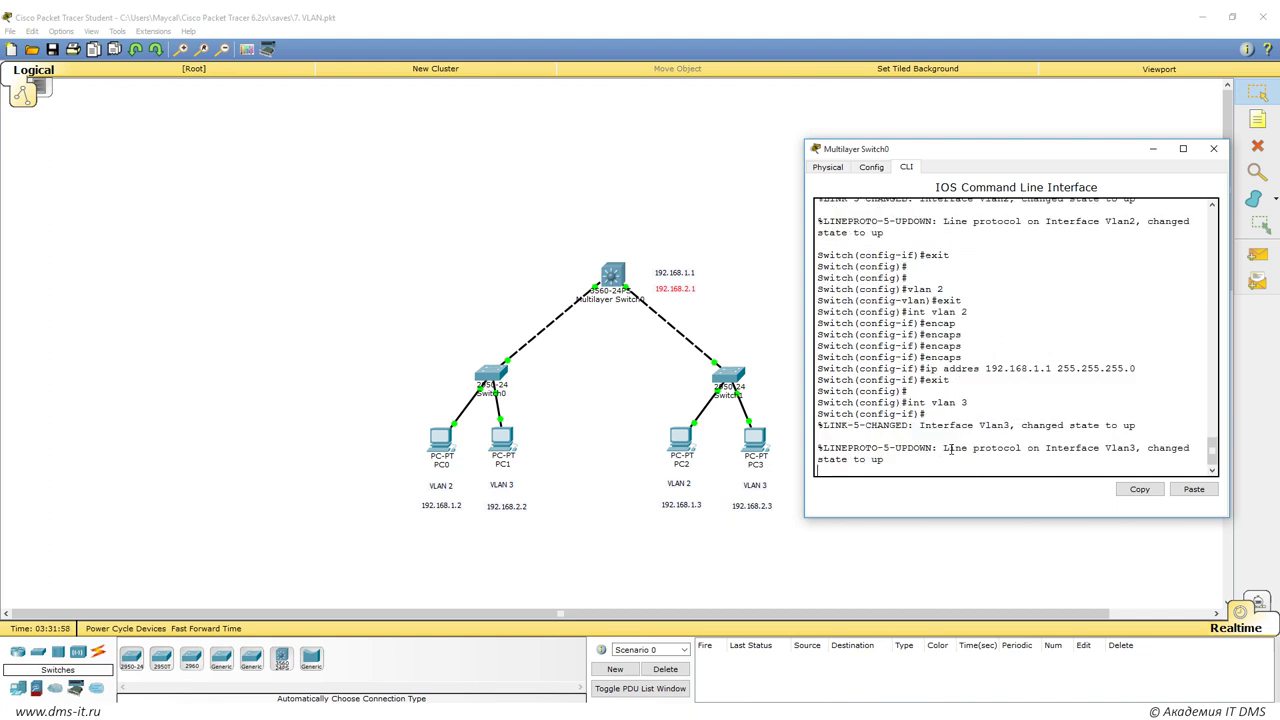
key(Return)
text(ip add)
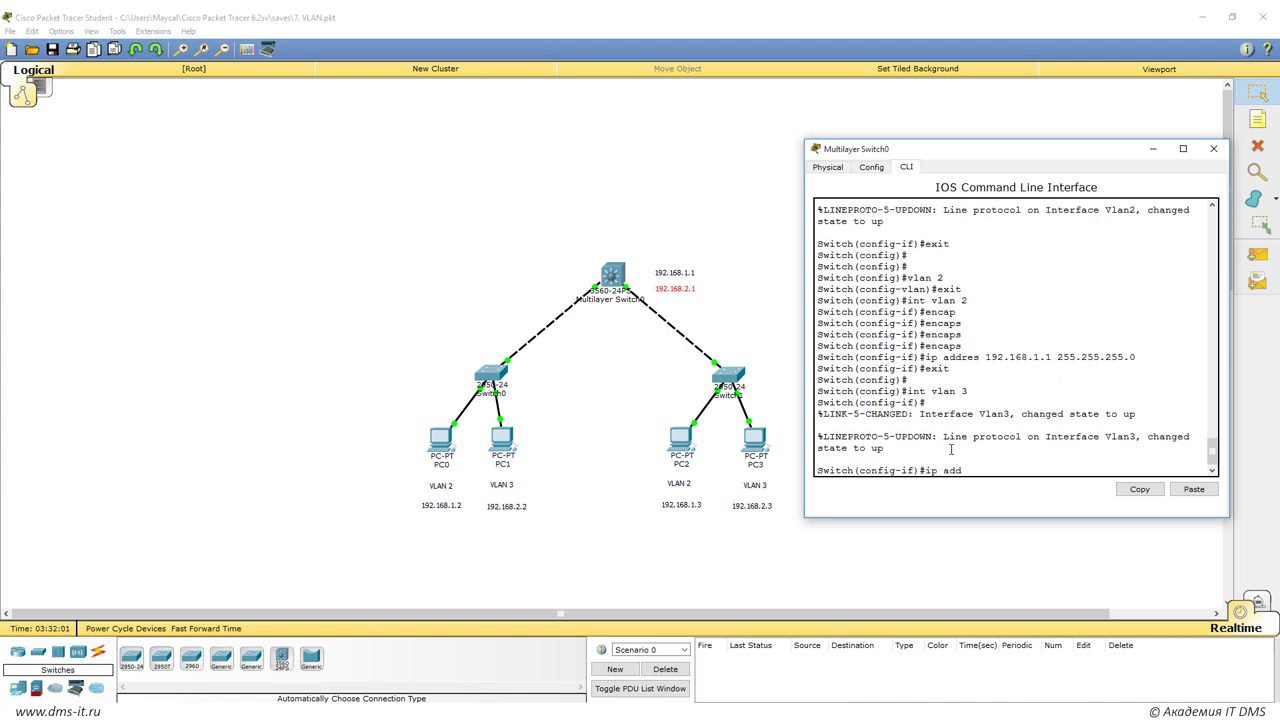
text( 192..)
text(68.2.1 255.255.255.0)
key(Return)
text(exit)
key(Return)
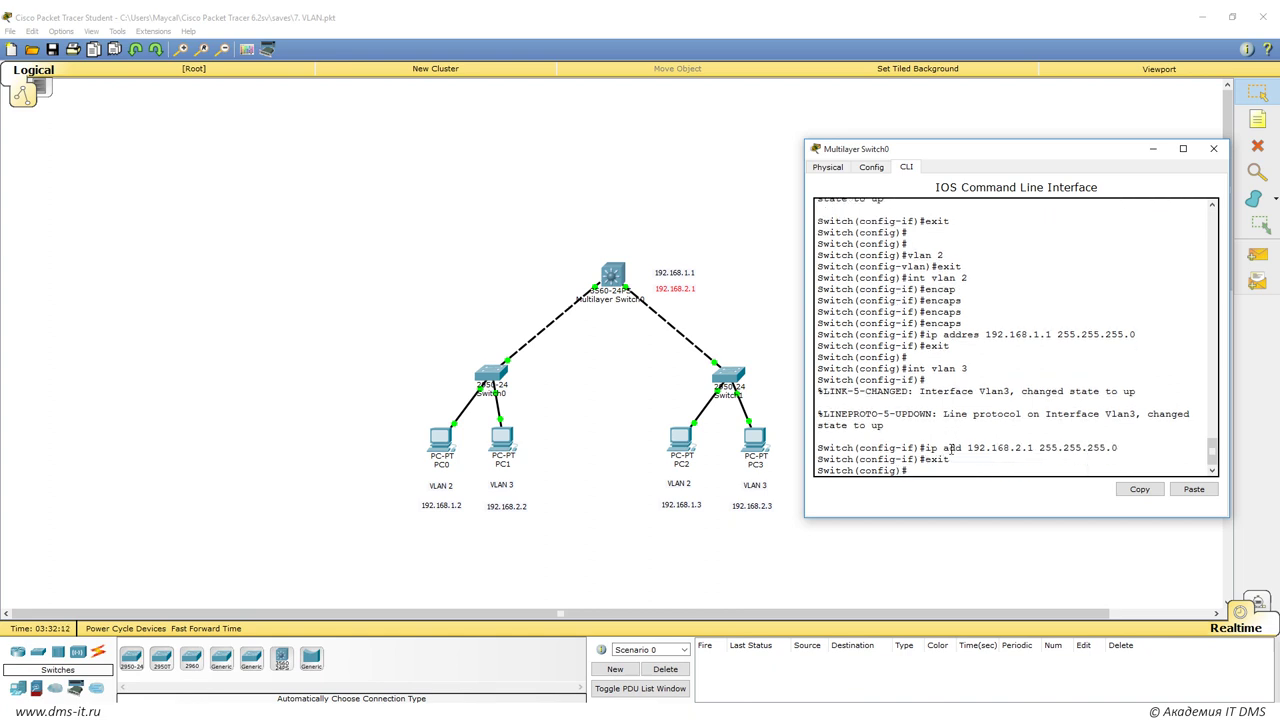
Leave configuration mode and run show ip int br, paging through the interface list to the VLAN interfaces at the end.
text(exit)
key(Return)
text(show )
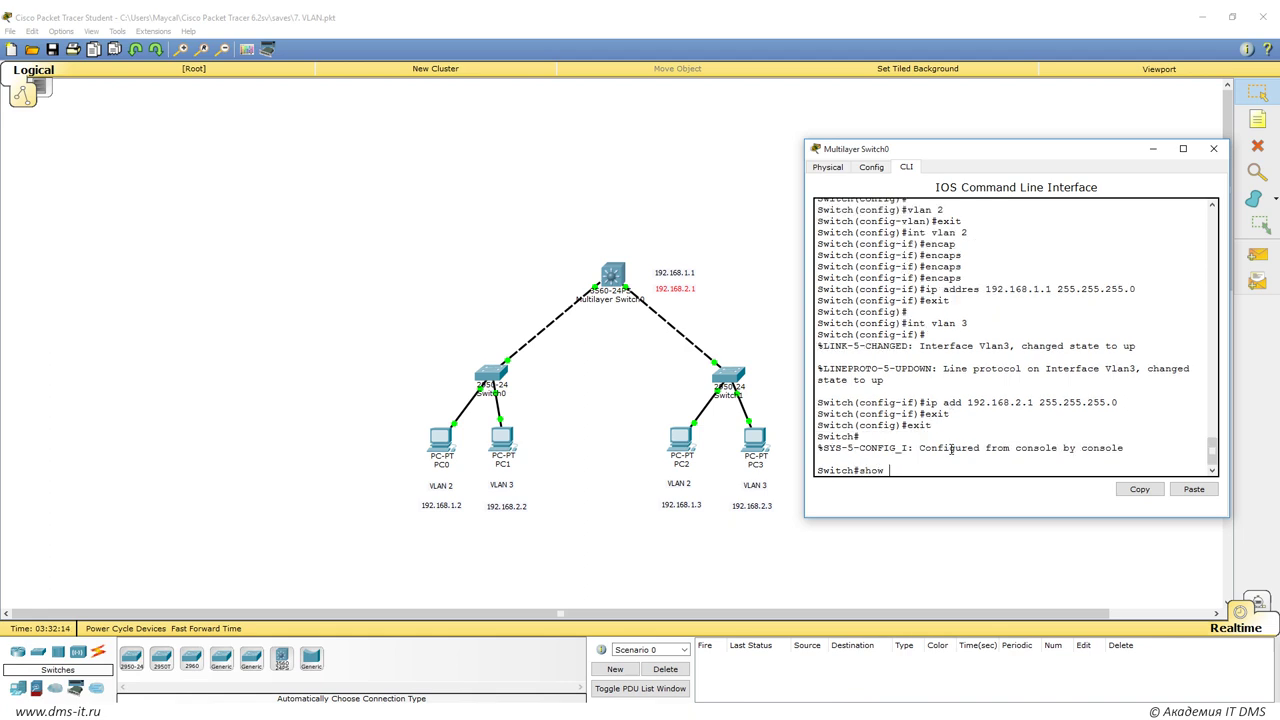
text(ip int br)
key(Return)
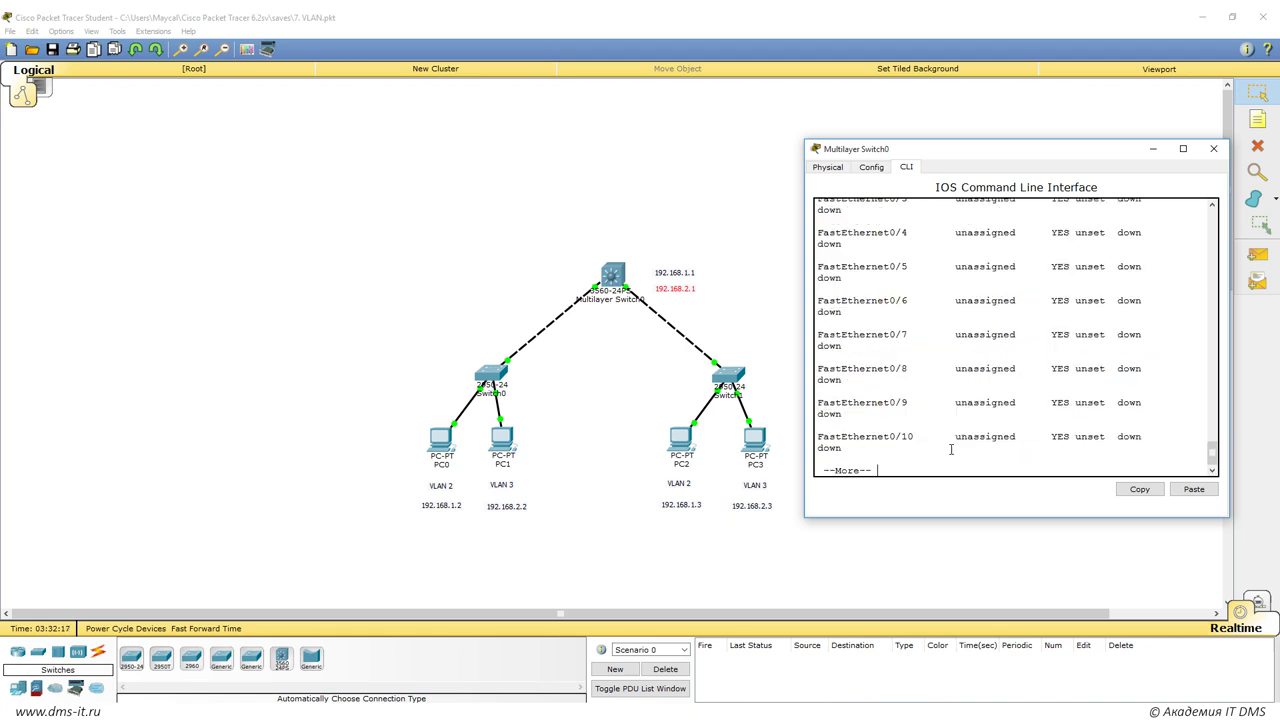
scroll(963, 382, up, 2)
scroll(958, 405, up, 4)
scroll(952, 414, down, 6)
key(Return)
key(Return)
key(Return)
key(Return)
key(Return)
key(Return)
key(Return)
key(Return)
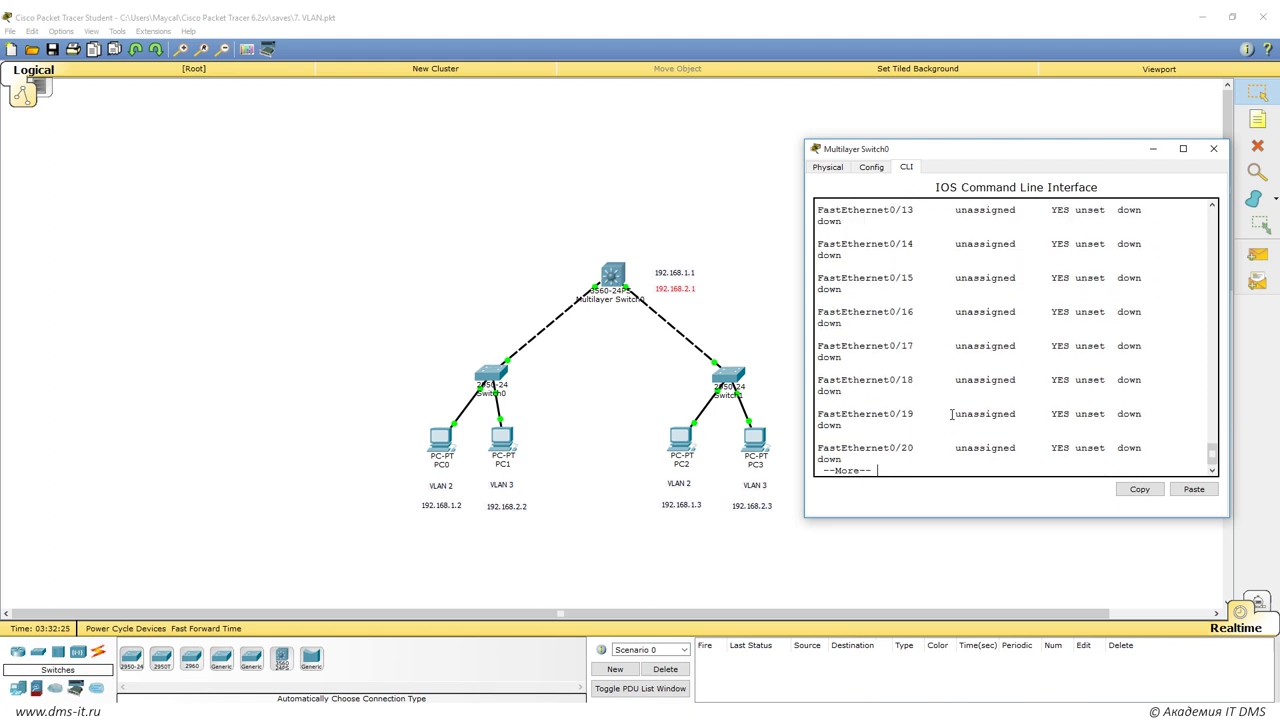
key(Return)
key(Return)
key(Return)
key(Return)
key(Return)
key(Return)
key(Return)
key(Return)
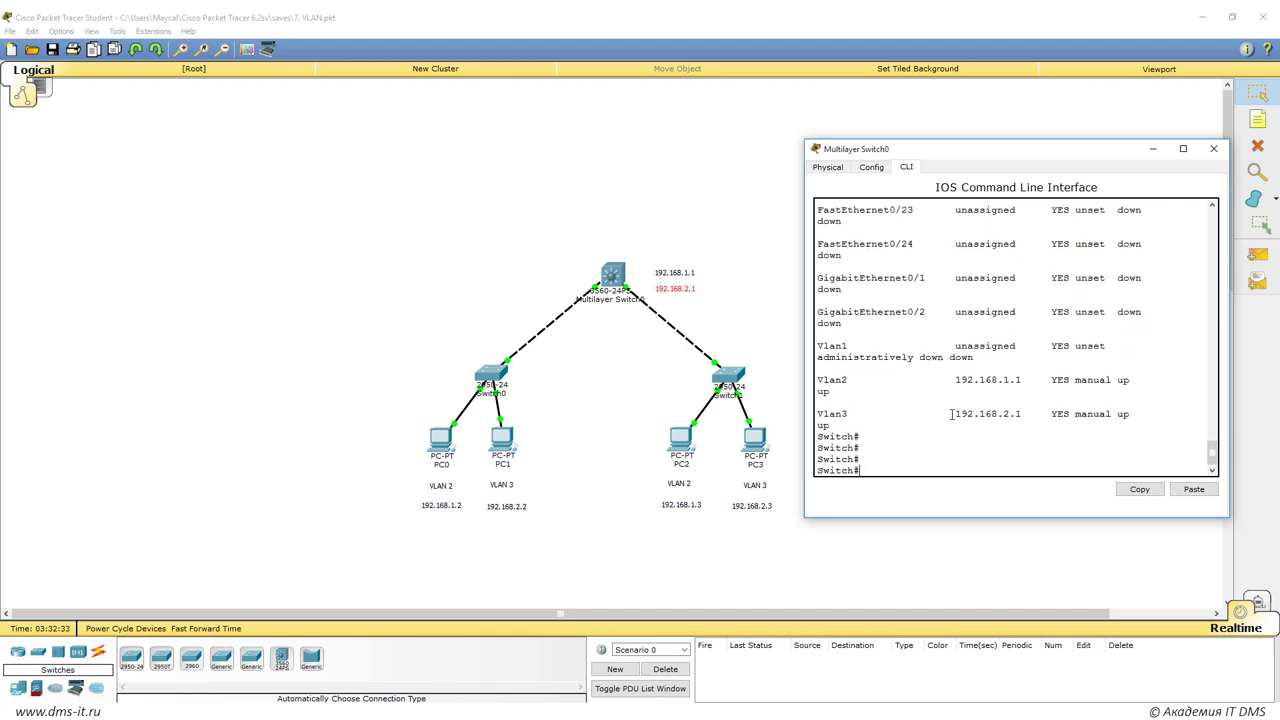
key(Return)
drag(818, 368, 836, 413)
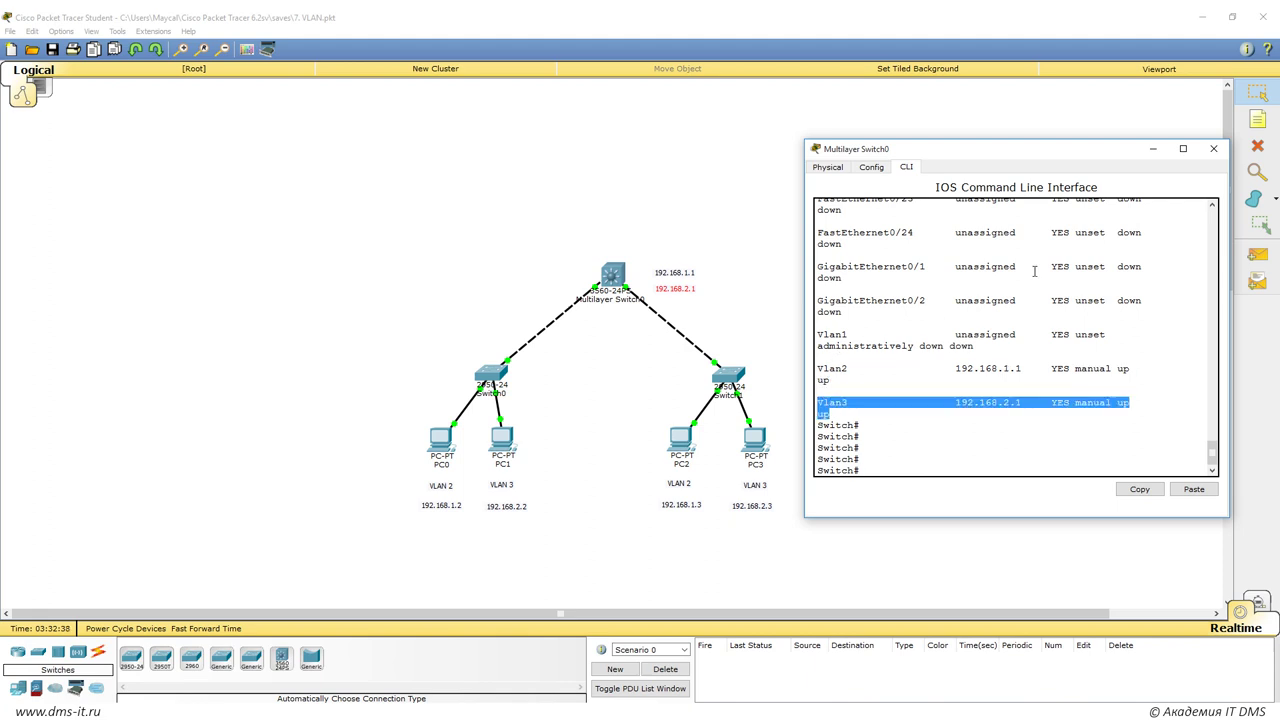
click(1045, 175)
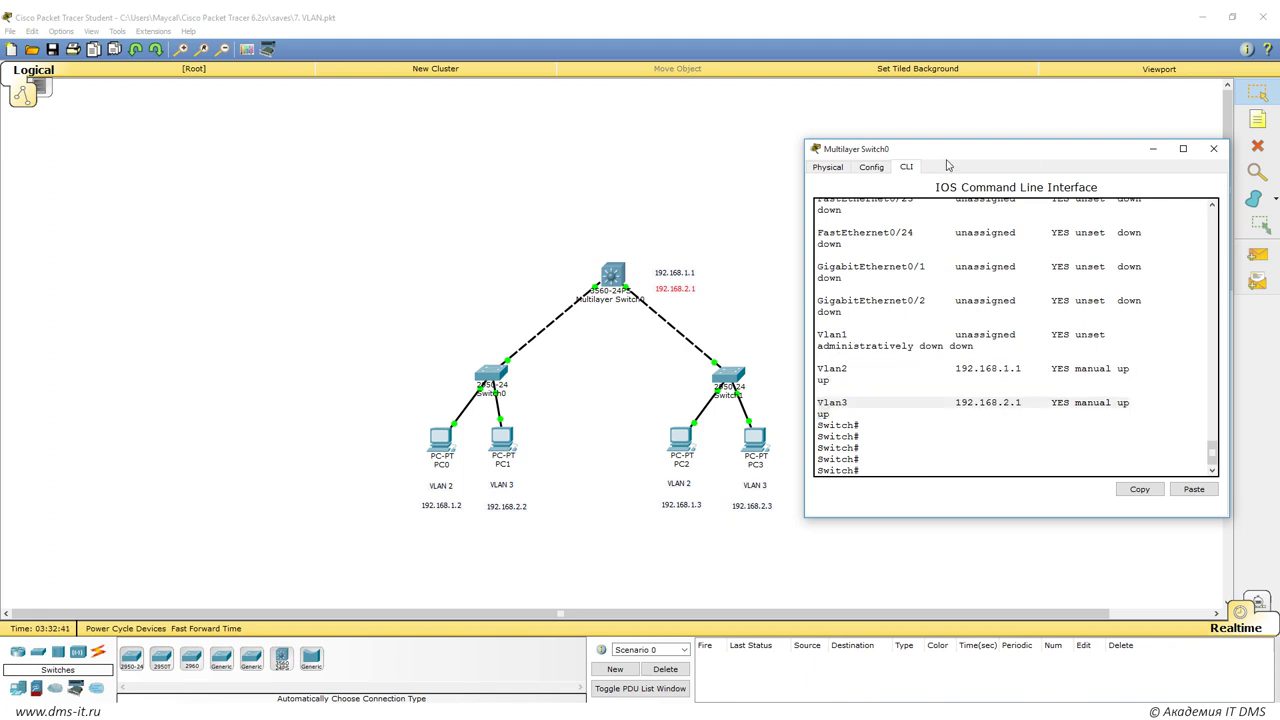
Enlarge the switch's command-line window and examine the status and protocol values of the Vlan1, Vlan2 and Vlan3 interfaces.
drag(931, 150, 560, 127)
drag(858, 493, 1080, 552)
drag(477, 402, 445, 402)
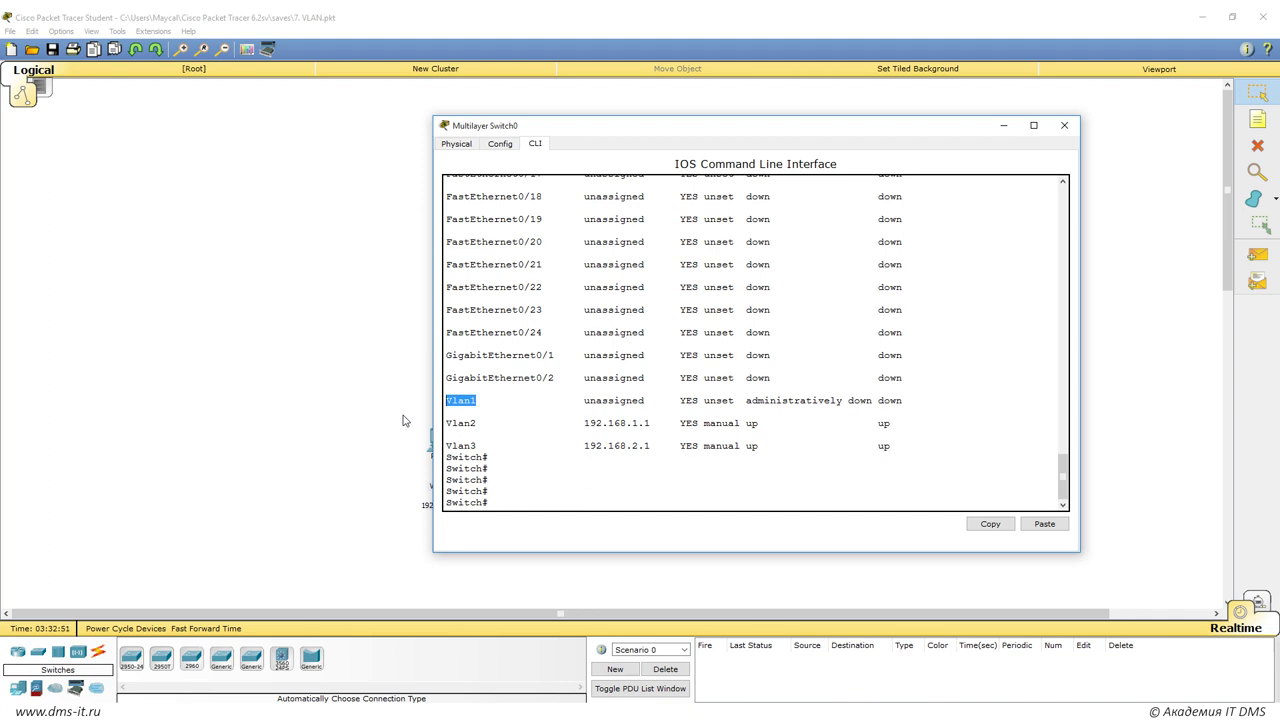
drag(746, 400, 872, 400)
click(745, 406)
drag(744, 423, 760, 423)
click(741, 432)
scroll(744, 432, up, 7)
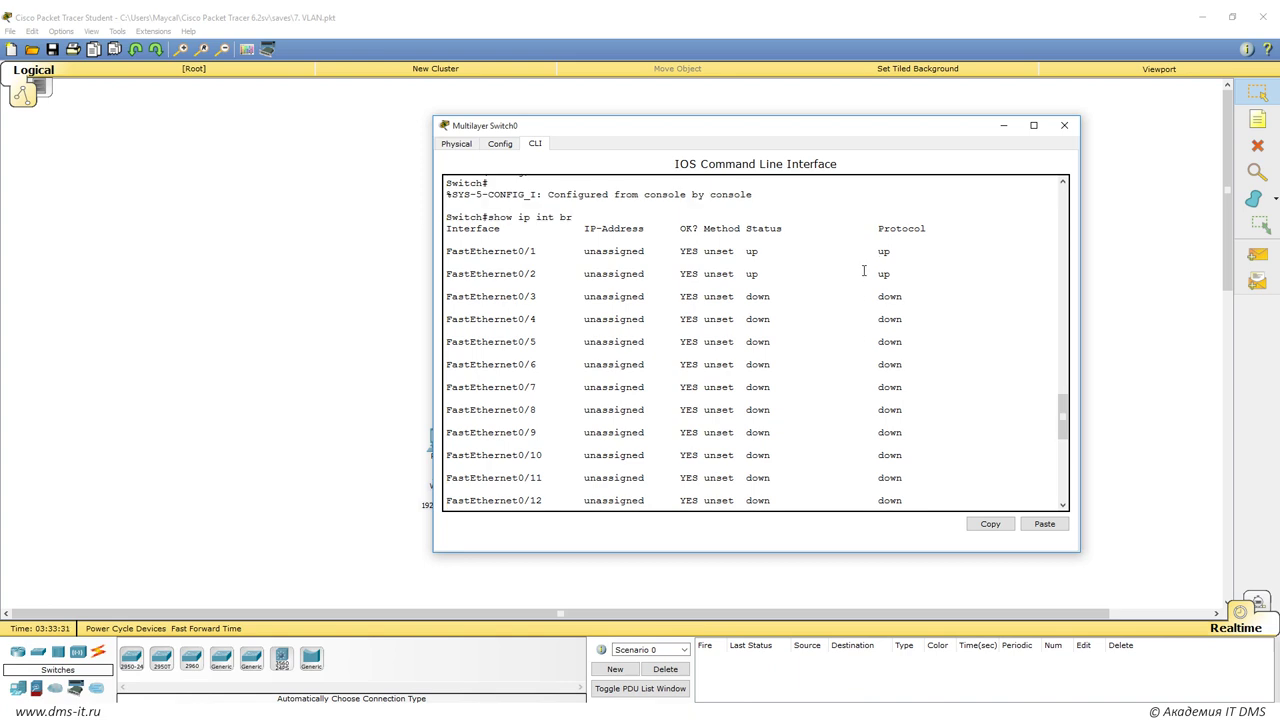
drag(877, 229, 938, 230)
scroll(979, 472, down, 3)
scroll(979, 472, down, 4)
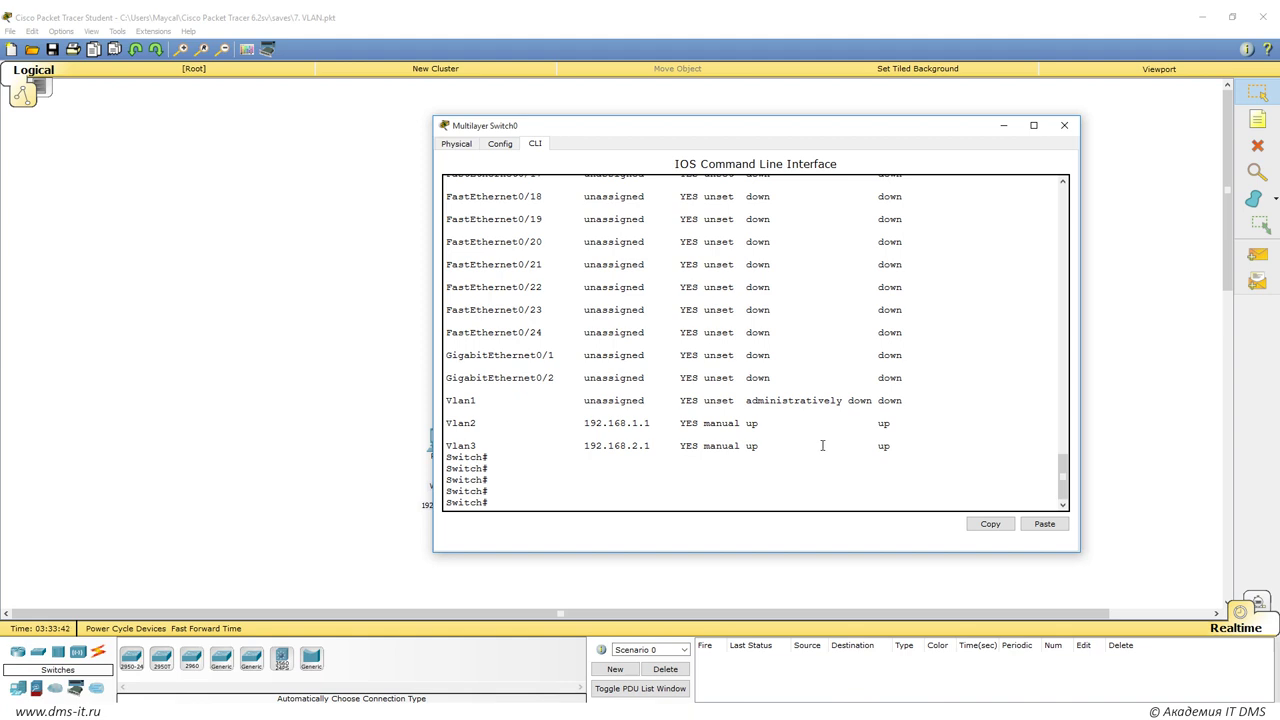
double_click(883, 423)
Move the command-line window off the topology and compare the Vlan2 entry with the multilayer switch in the diagram.
drag(812, 130, 1052, 115)
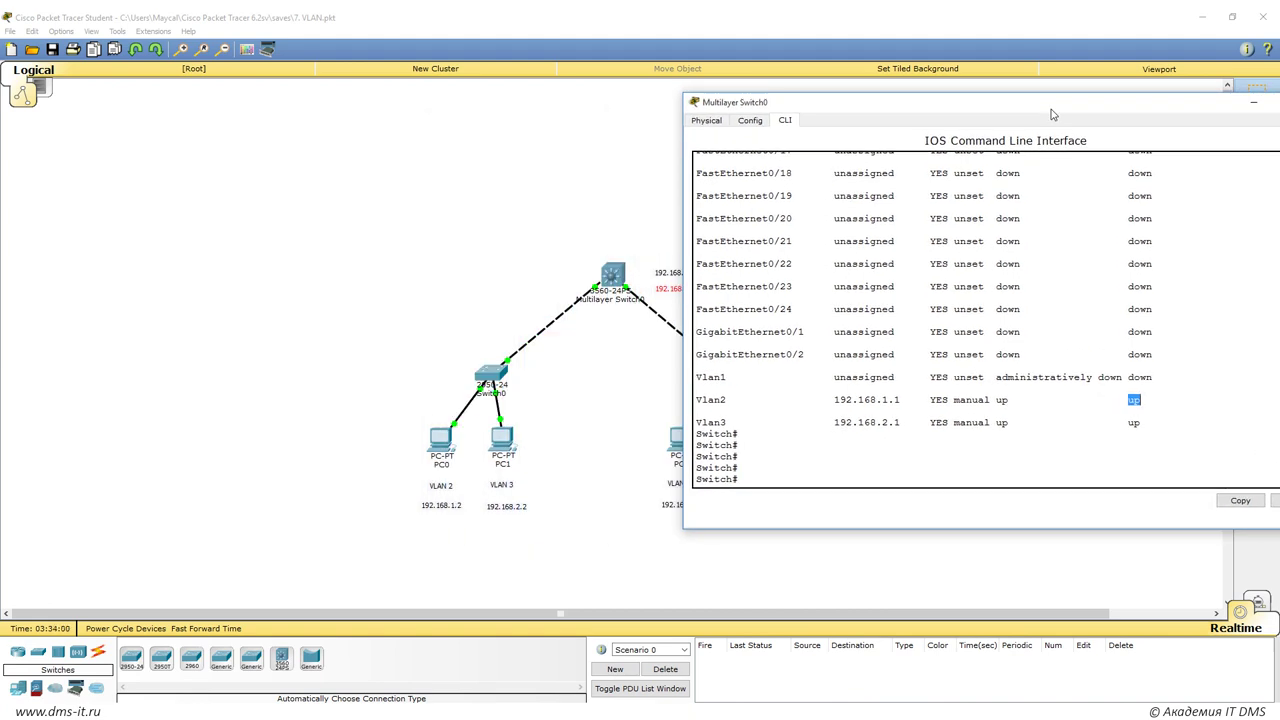
drag(1052, 115, 1088, 107)
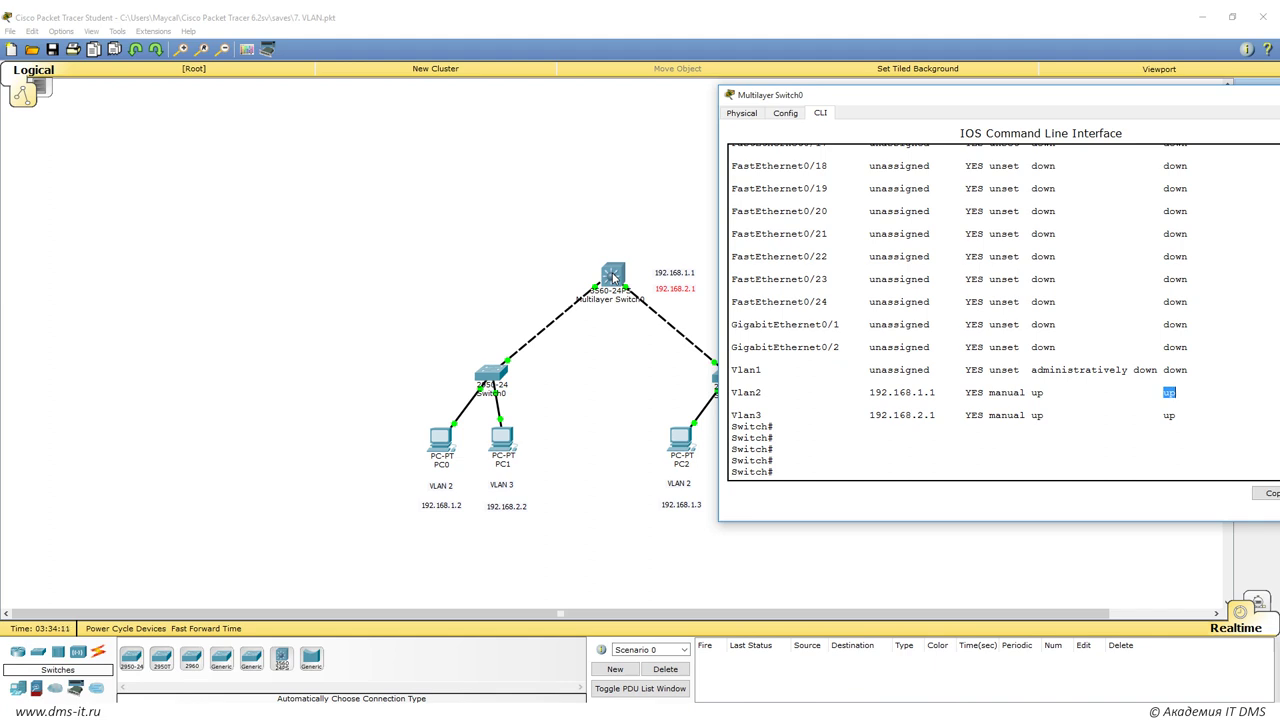
drag(731, 392, 768, 395)
click(767, 393)
double_click(744, 393)
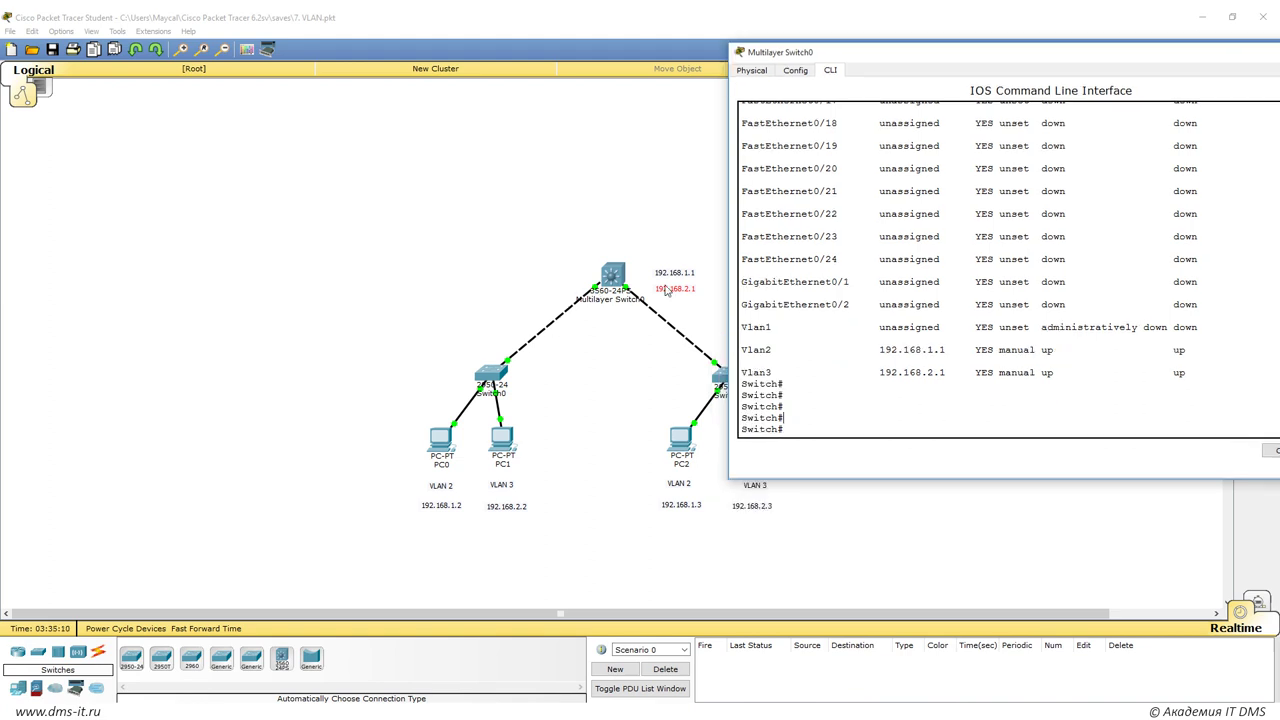
double_click(1179, 350)
click(1031, 369)
Display the multilayer switch's routing table with show ip route.
text(show ip route)
key(Return)
key(Return)
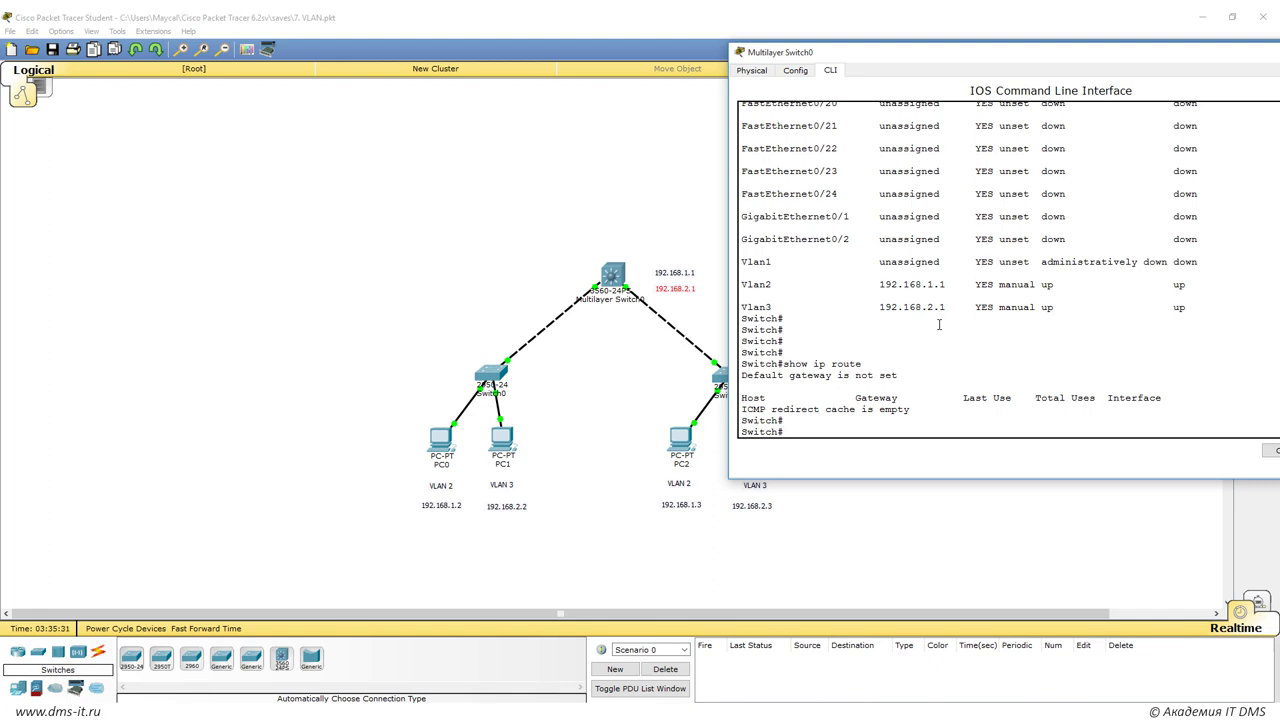
Enable ip routing in global configuration mode and check the routing table with do show ip route.
text(conf ter)
key(Return)
text(ip routei)
key(BackSpace)
key(BackSpace)
text(ing)
key(Return)
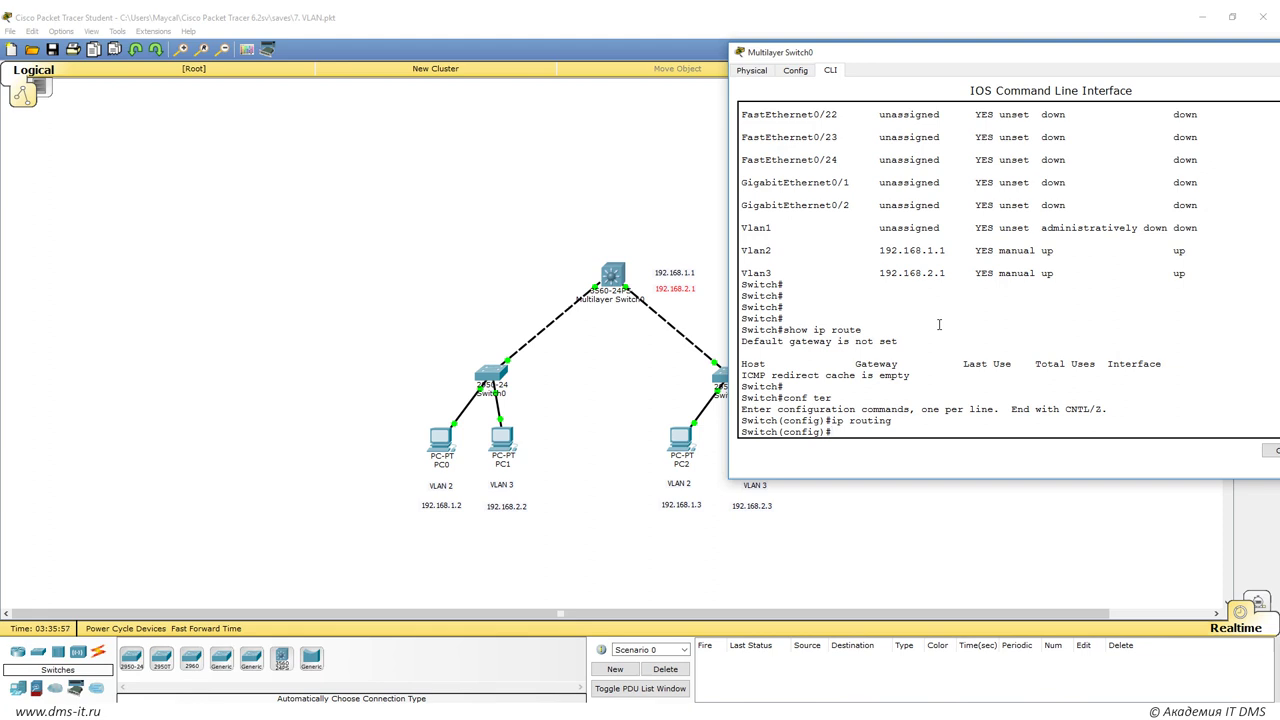
text(do show ip route)
key(Return)
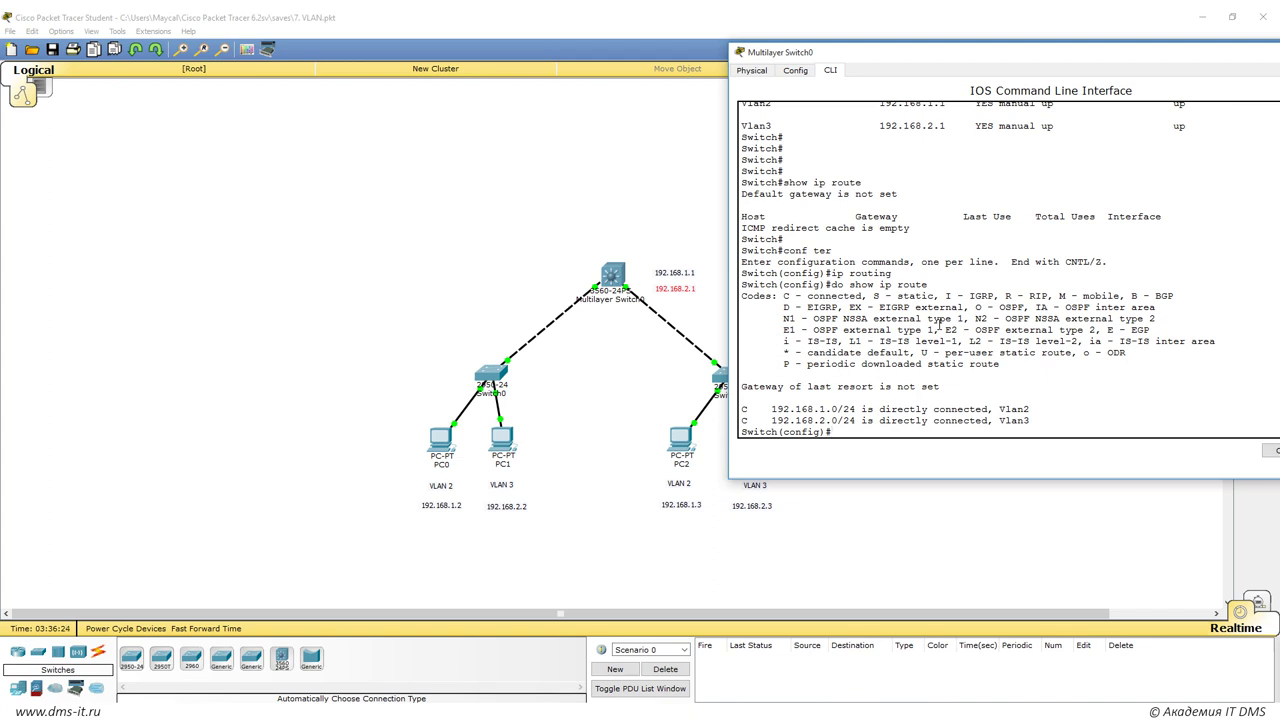
Test inter-VLAN connectivity by repeating the ping to 192.168.2.3 from PC0's command prompt, and close PC0's window.
click(492, 238)
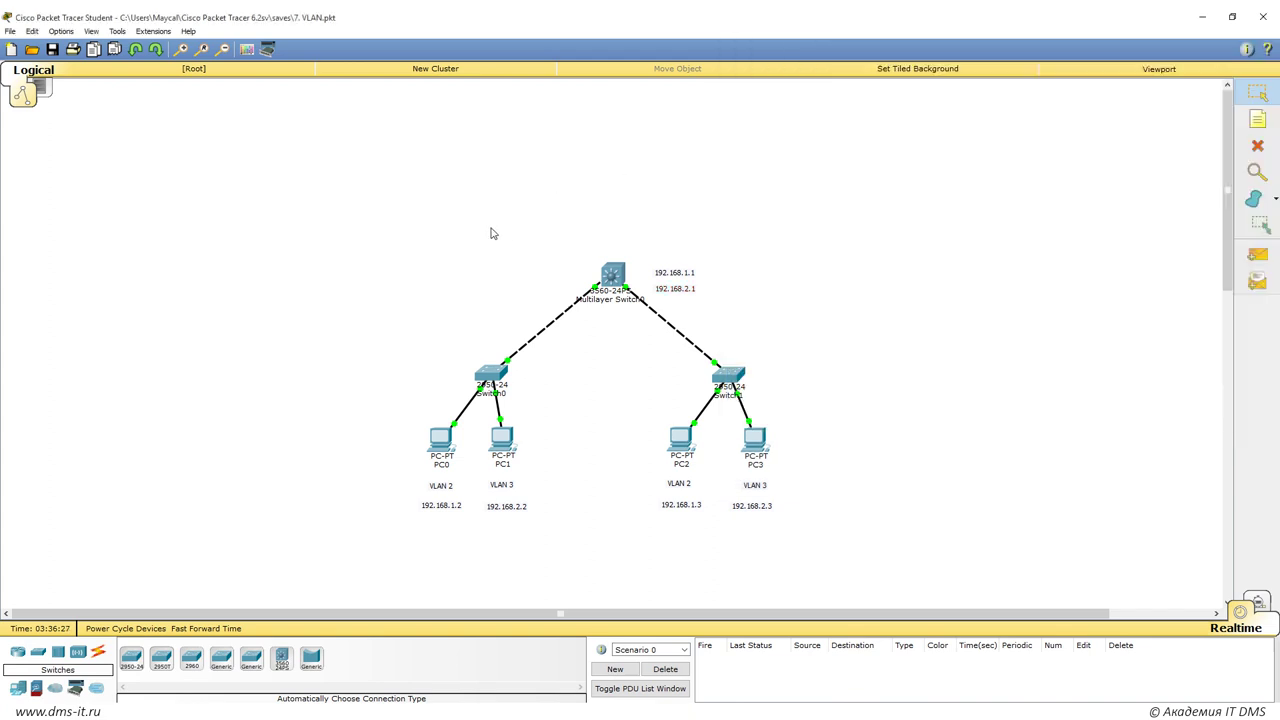
click(440, 440)
drag(478, 178, 155, 88)
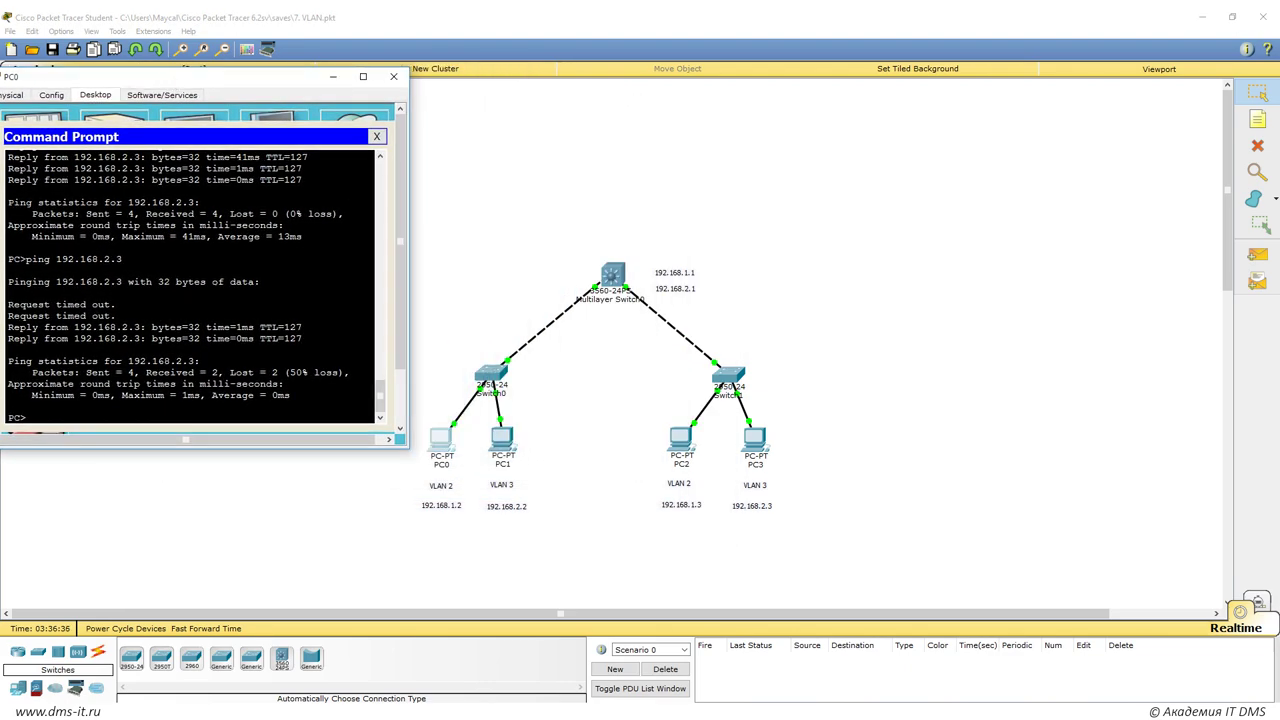
key(Up)
key(Return)
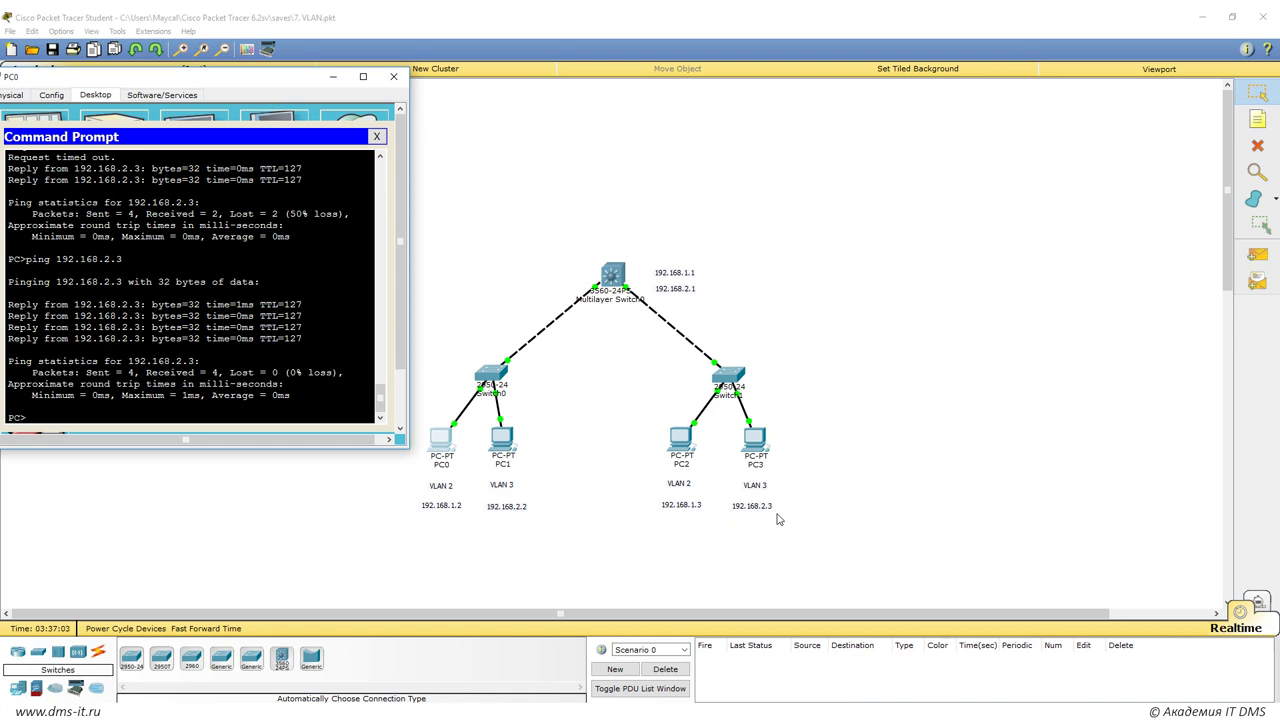
click(393, 76)
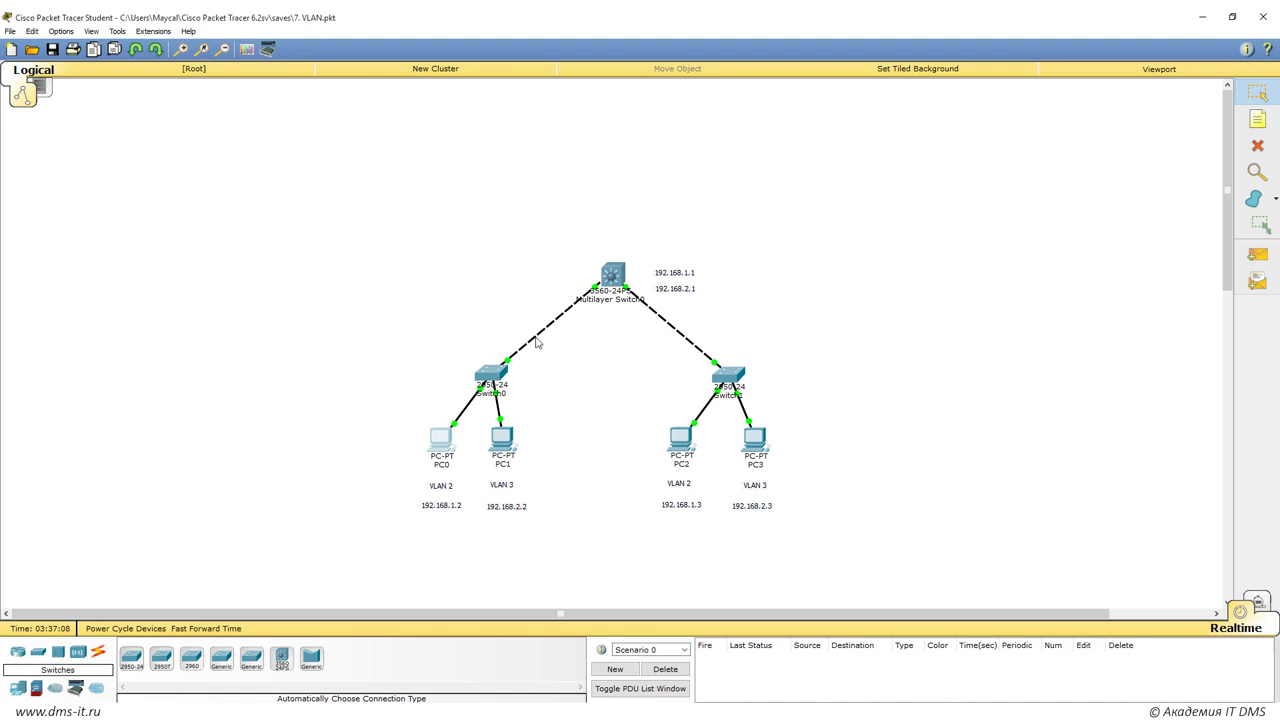
Move Server0 with its ИНТЕРНЕТ and 215.215.215.2 labels from the far side of the workspace to beside the multilayer switch.
mouse_move(620, 285)
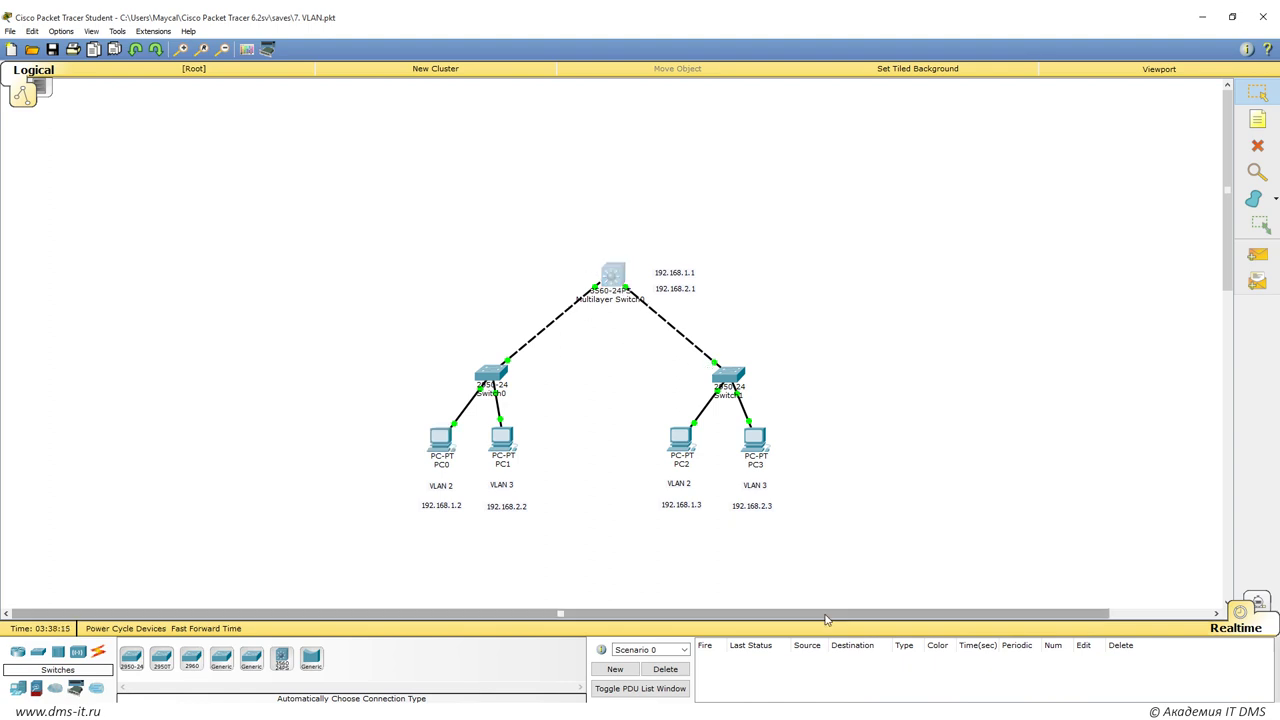
scroll(628, 348, right, 5)
drag(1165, 135, 684, 258)
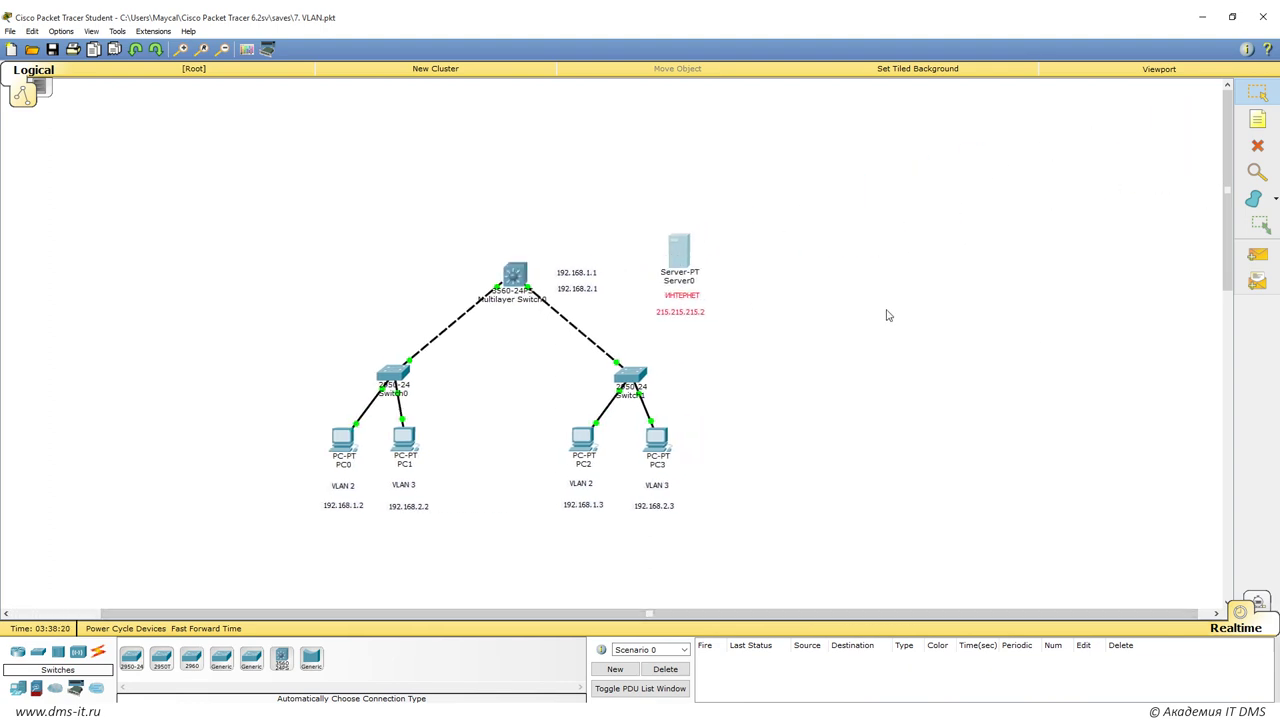
drag(745, 616, 646, 616)
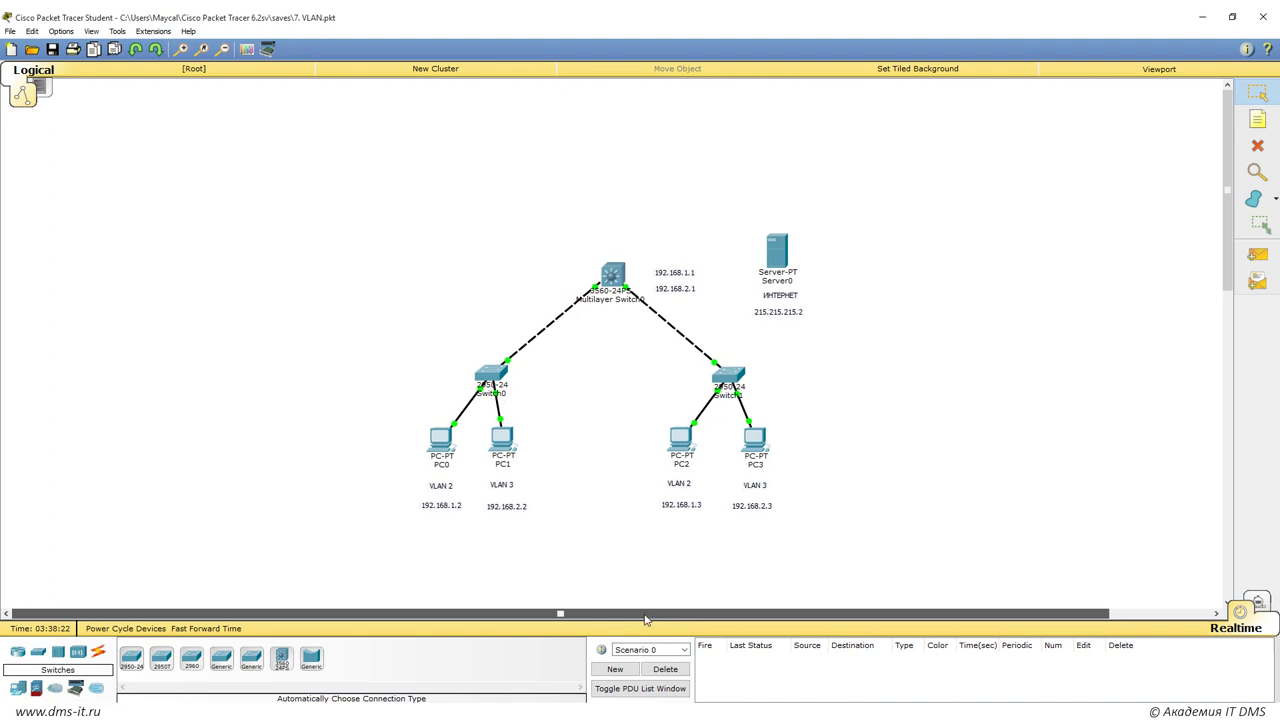
drag(870, 340, 744, 256)
click(845, 257)
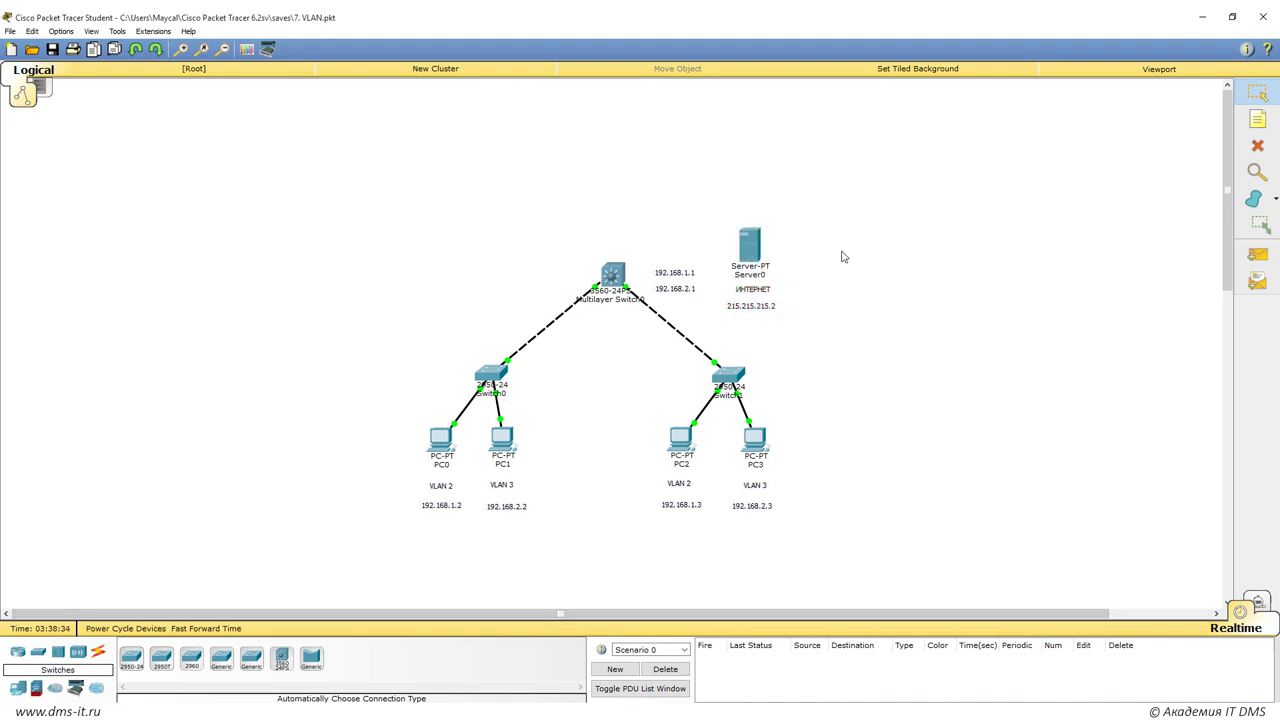
Connect Server0 to Multilayer Switch0 using the automatically chosen connection type.
click(98, 651)
click(135, 660)
click(748, 248)
click(612, 272)
Reposition Server0 together with its ИНТЕРНЕТ and 215.215.215.2 labels slightly higher above the multilayer switch.
drag(843, 358, 760, 250)
drag(749, 183, 749, 161)
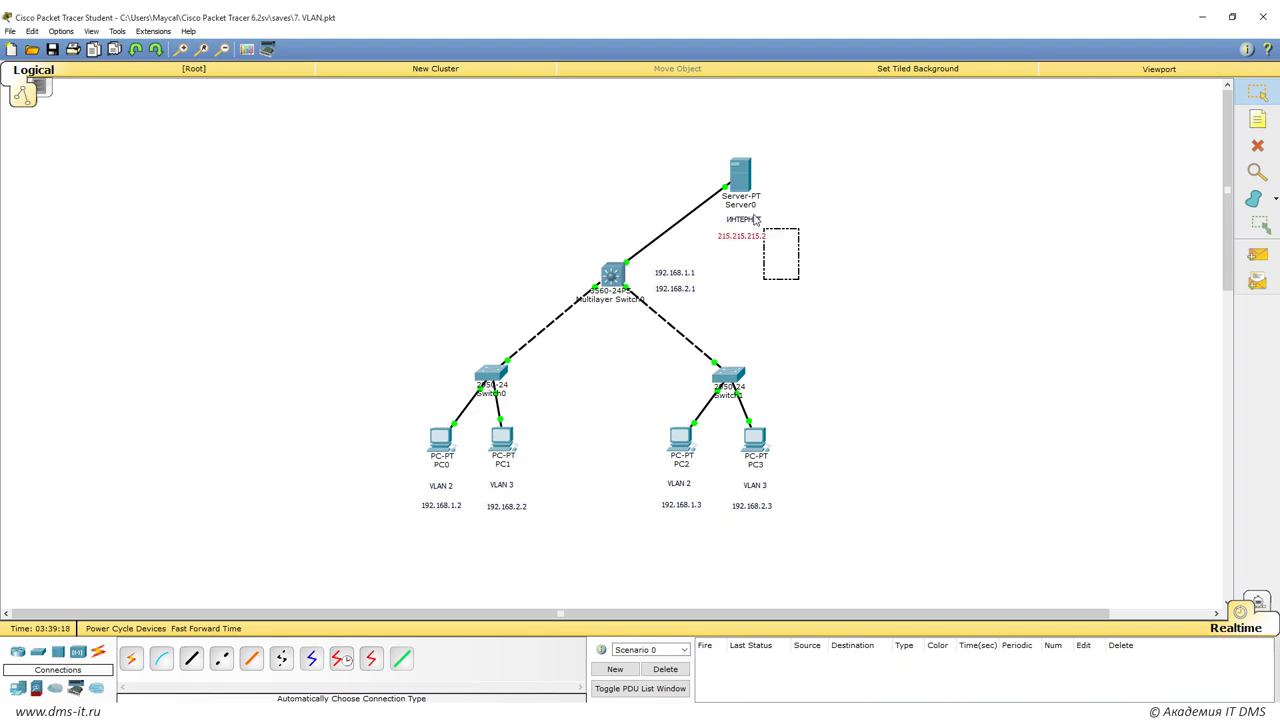
drag(799, 279, 743, 178)
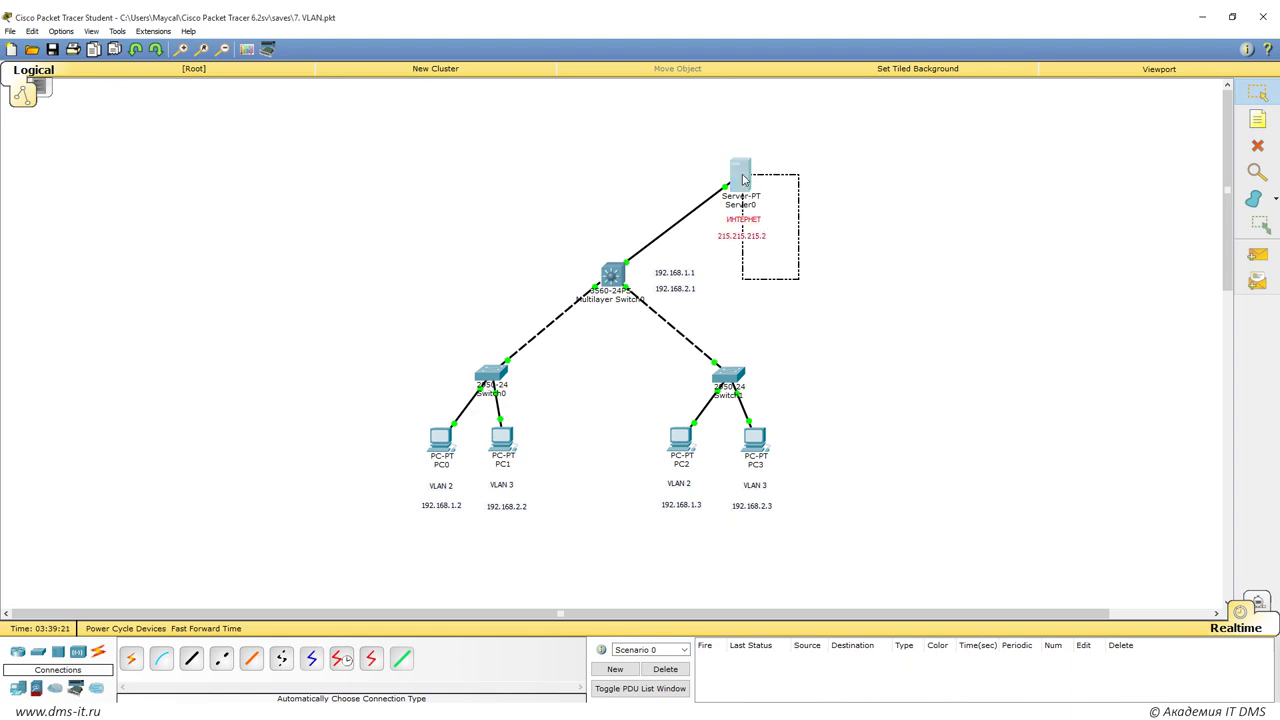
drag(743, 178, 743, 179)
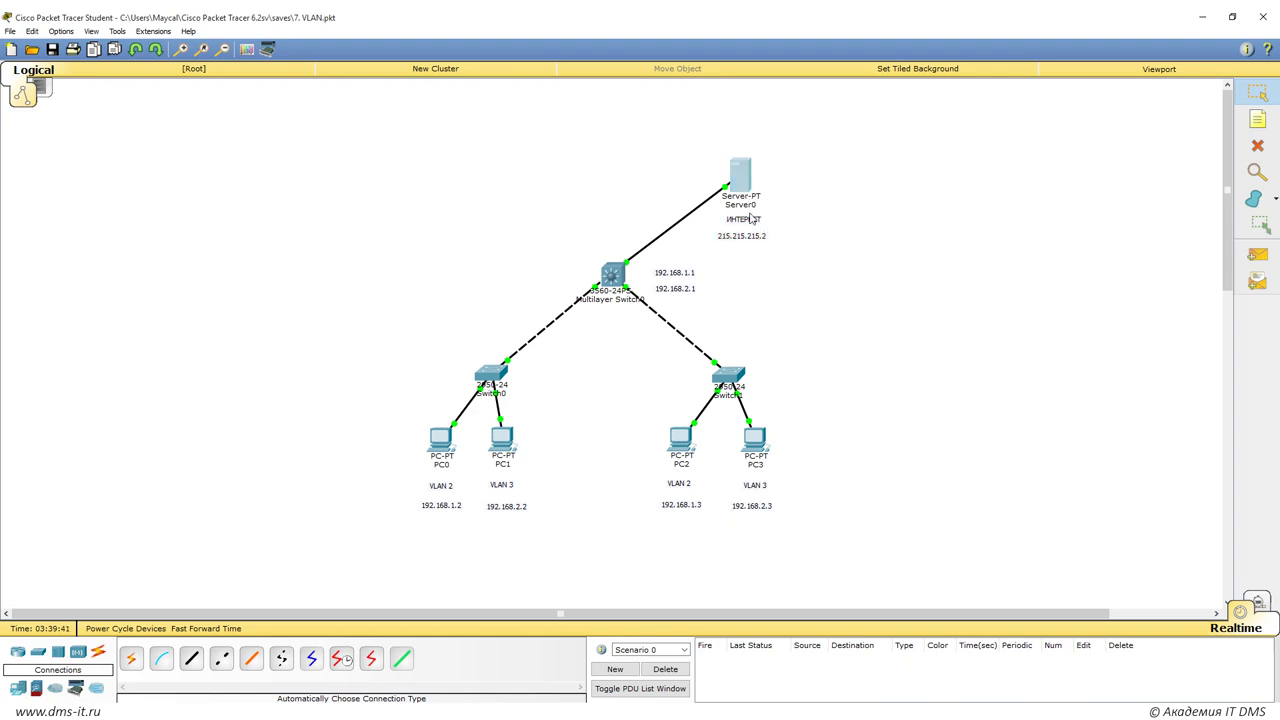
Enter interface fa0/3 in Multilayer Switch0's command line and try to assign it IP address 215.215.215.1 with mask 255.255.255.0.
click(630, 280)
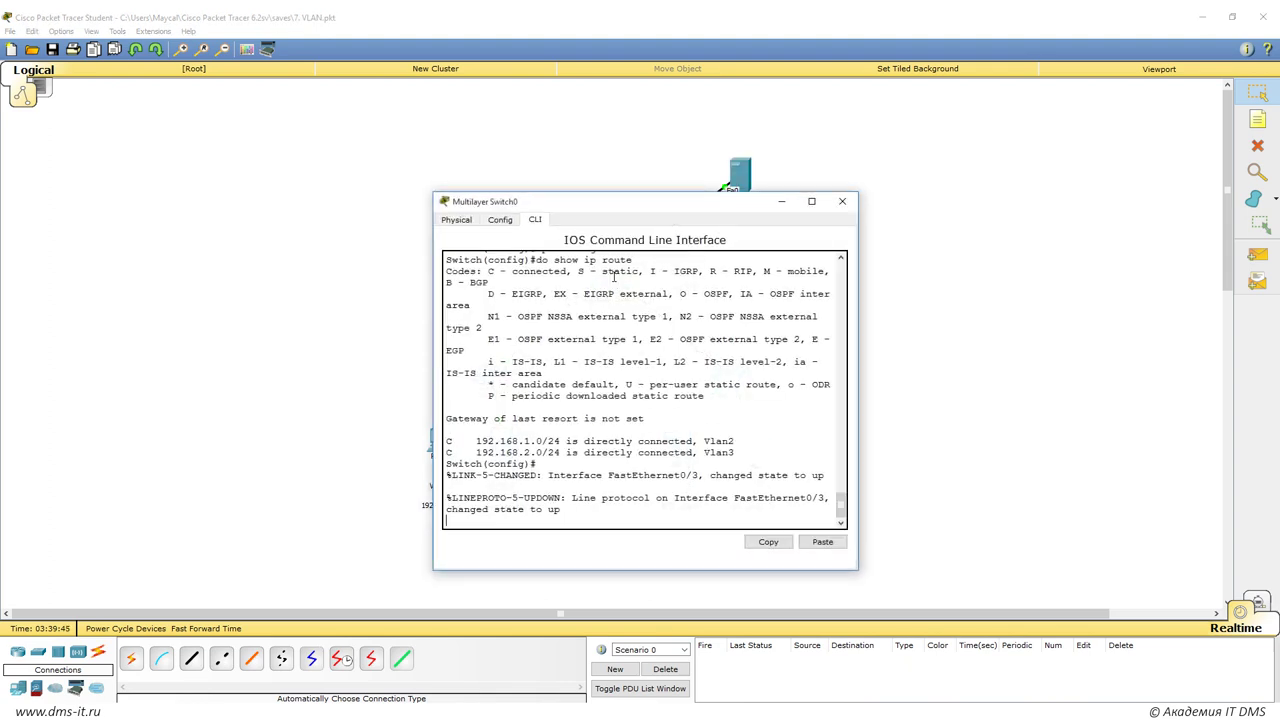
key(Return)
text(int fa0/3)
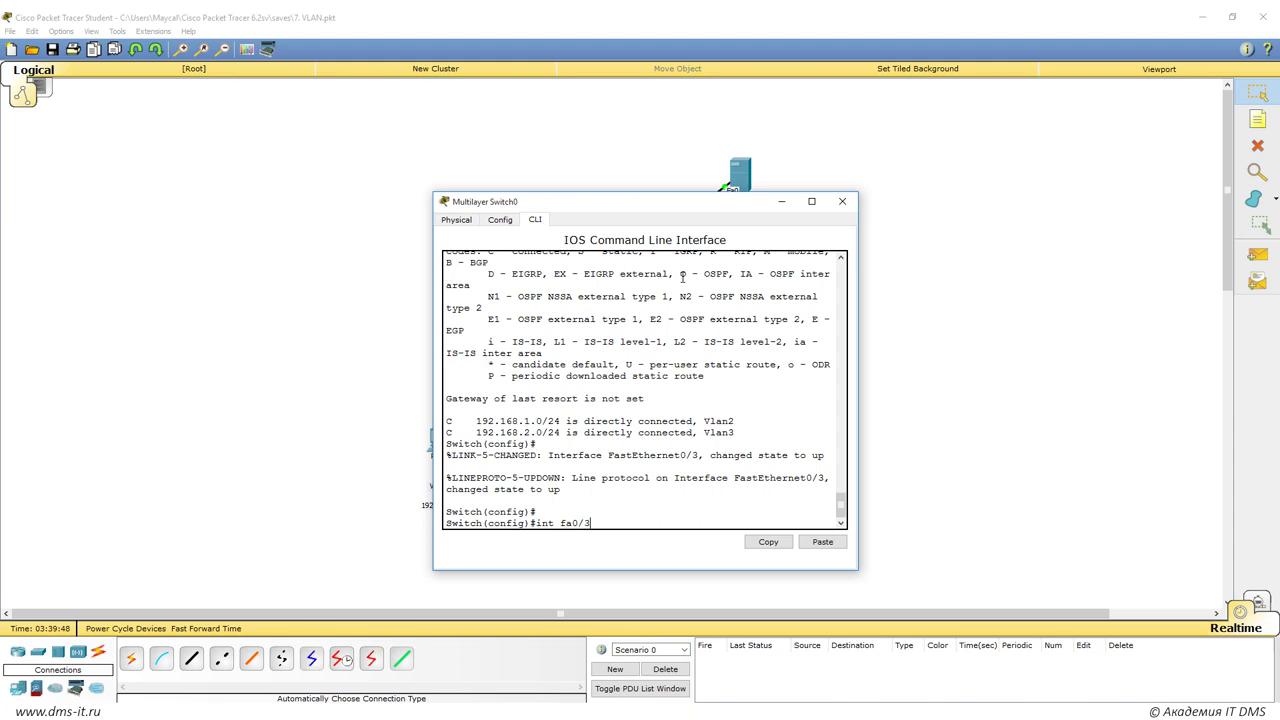
key(Return)
drag(645, 205, 1033, 188)
text(ip add 21)
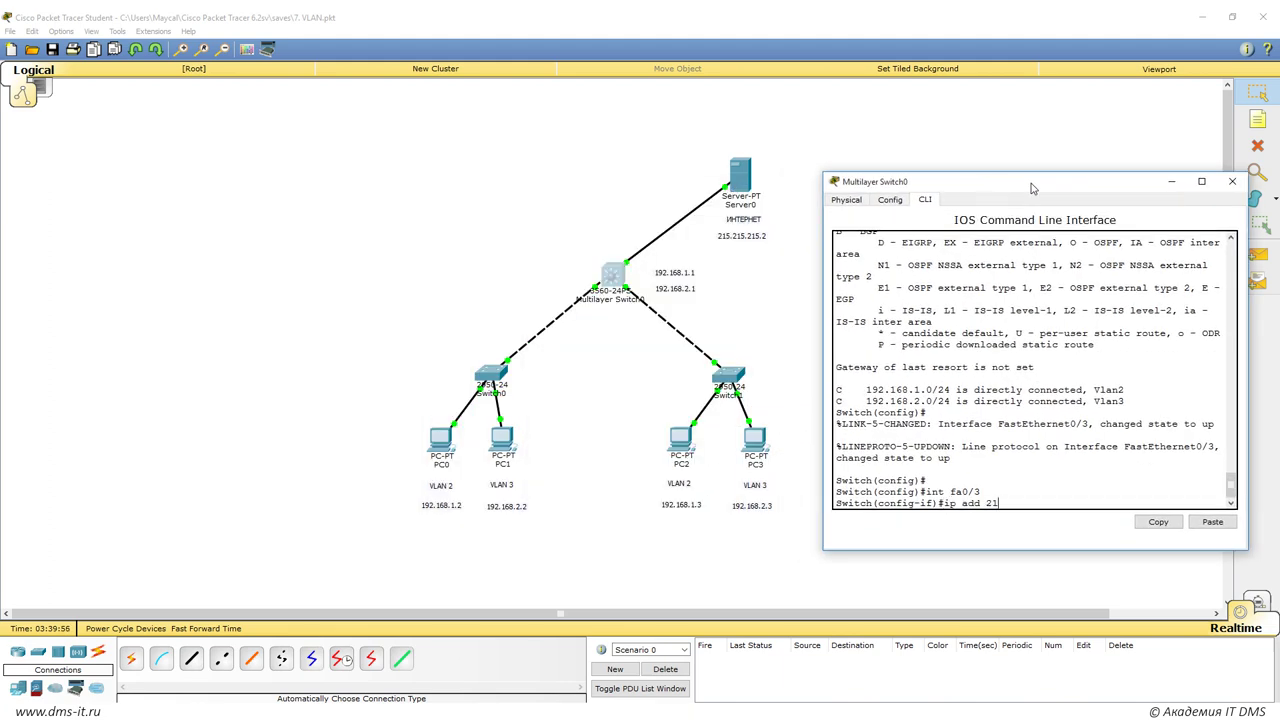
text(5.215.215.1 255.255.255.0)
key(Return)
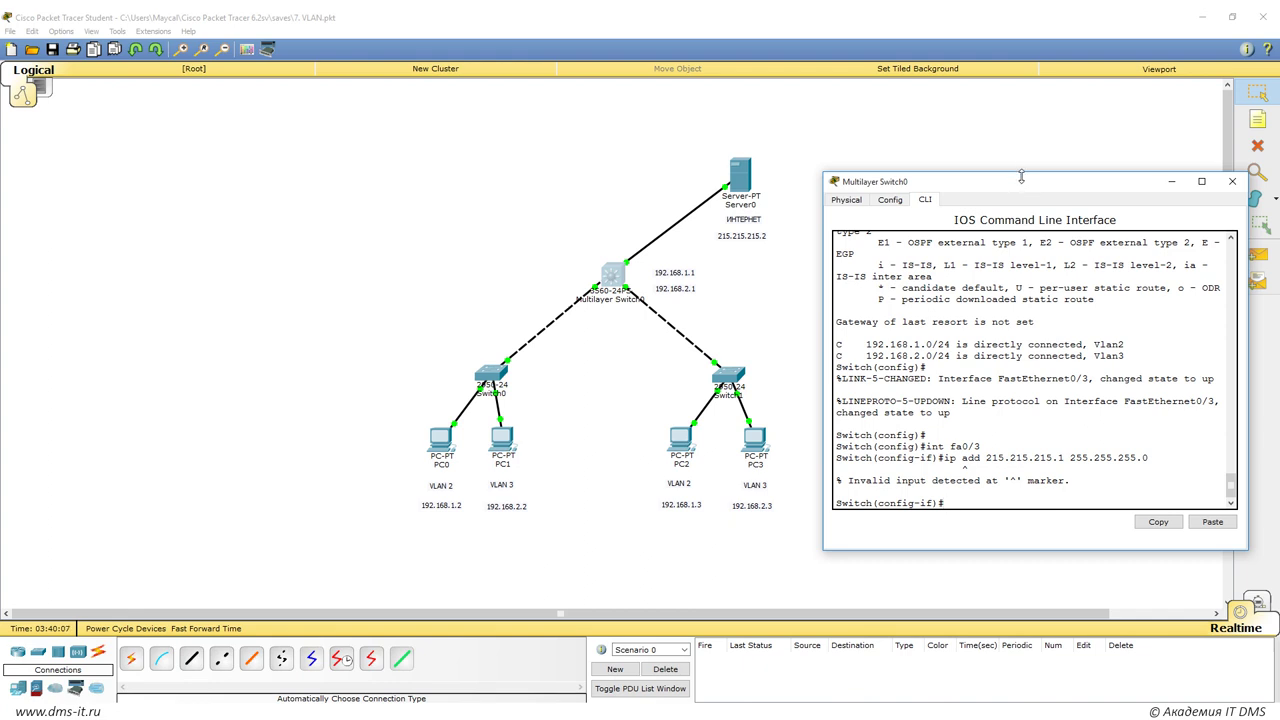
drag(1024, 180, 1029, 130)
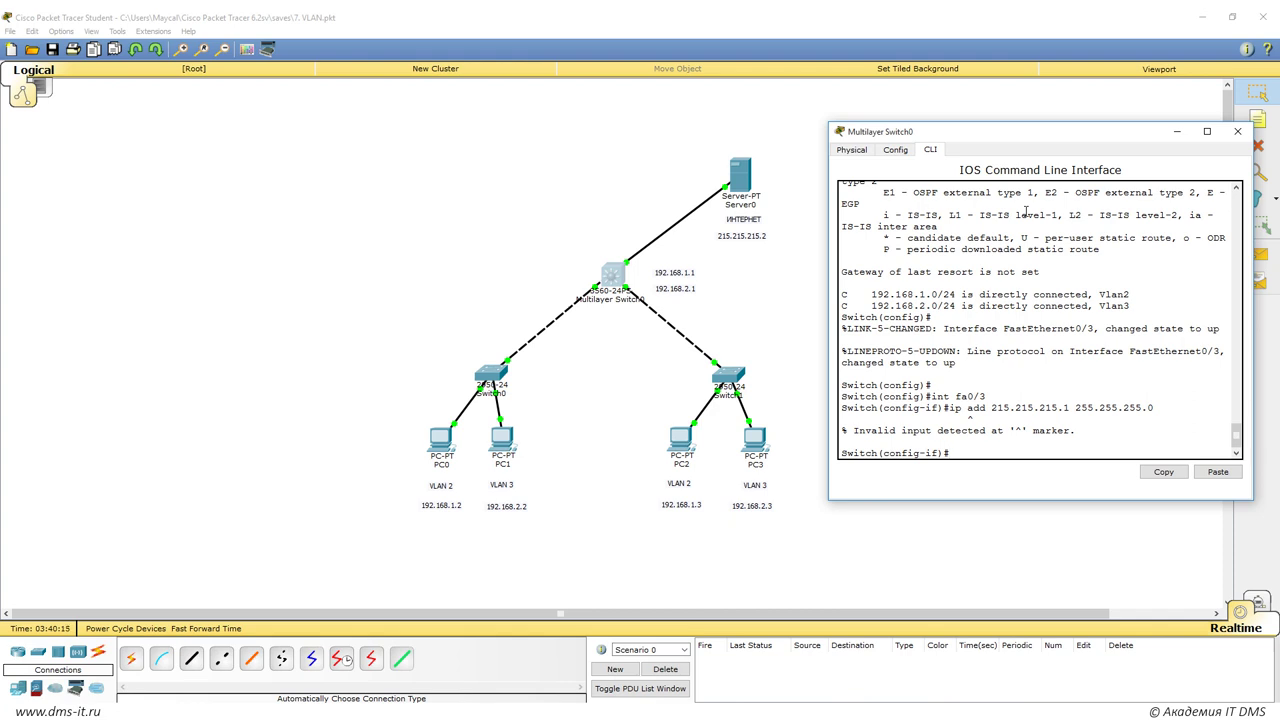
List the commands available in fa0/3 interface configuration mode and the options of its ip command.
text(?)
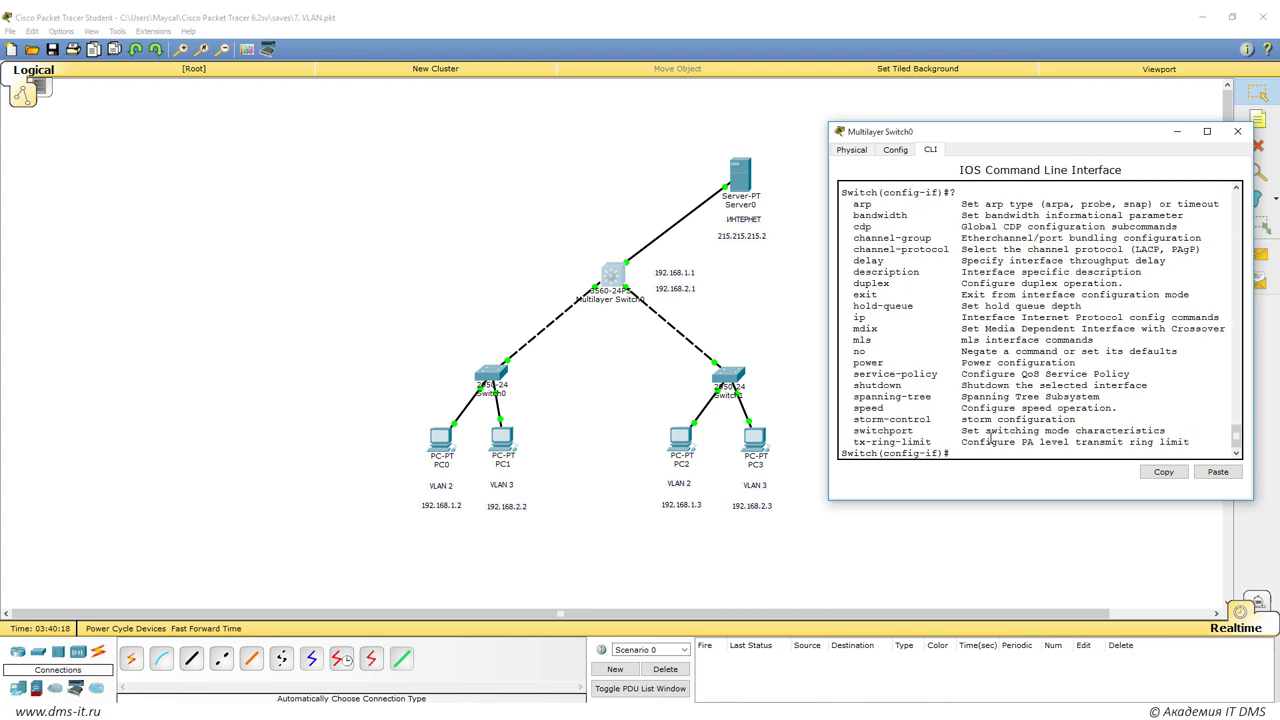
double_click(859, 317)
click(866, 317)
text(?)
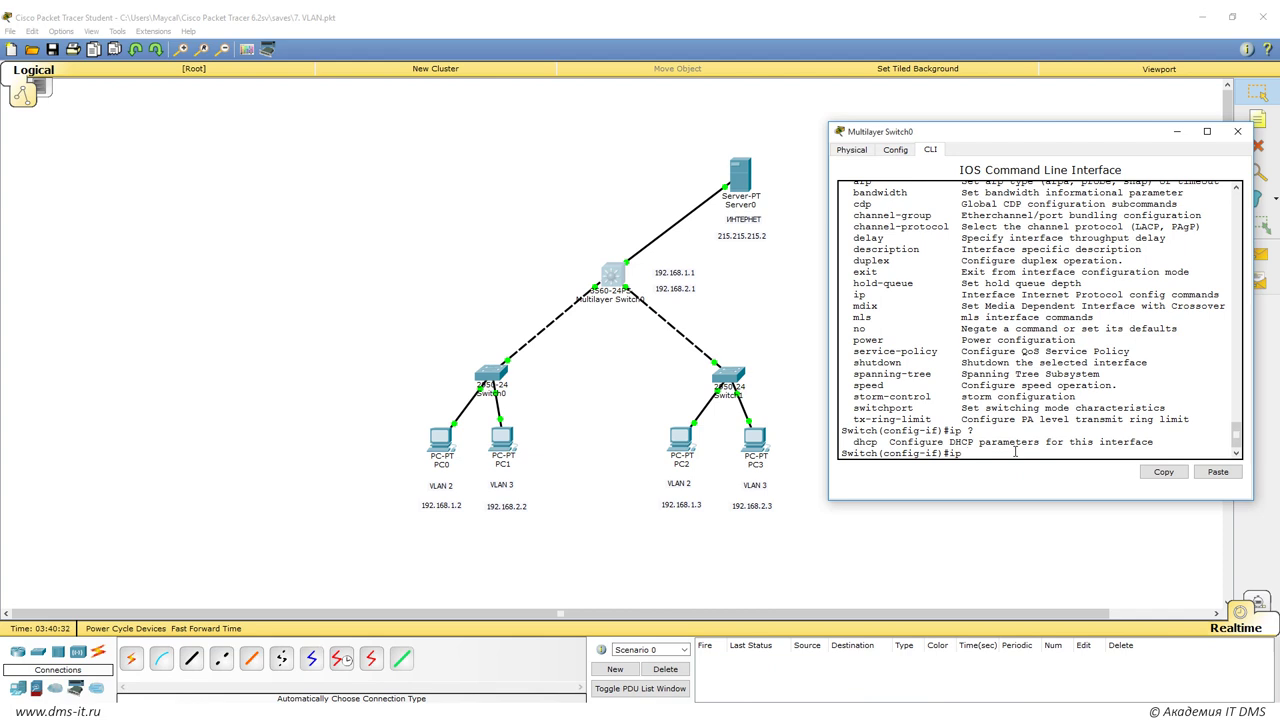
key(BackSpace)
key(BackSpace)
key(Return)
key(Return)
key(Return)
key(Return)
key(Return)
key(Return)
key(Return)
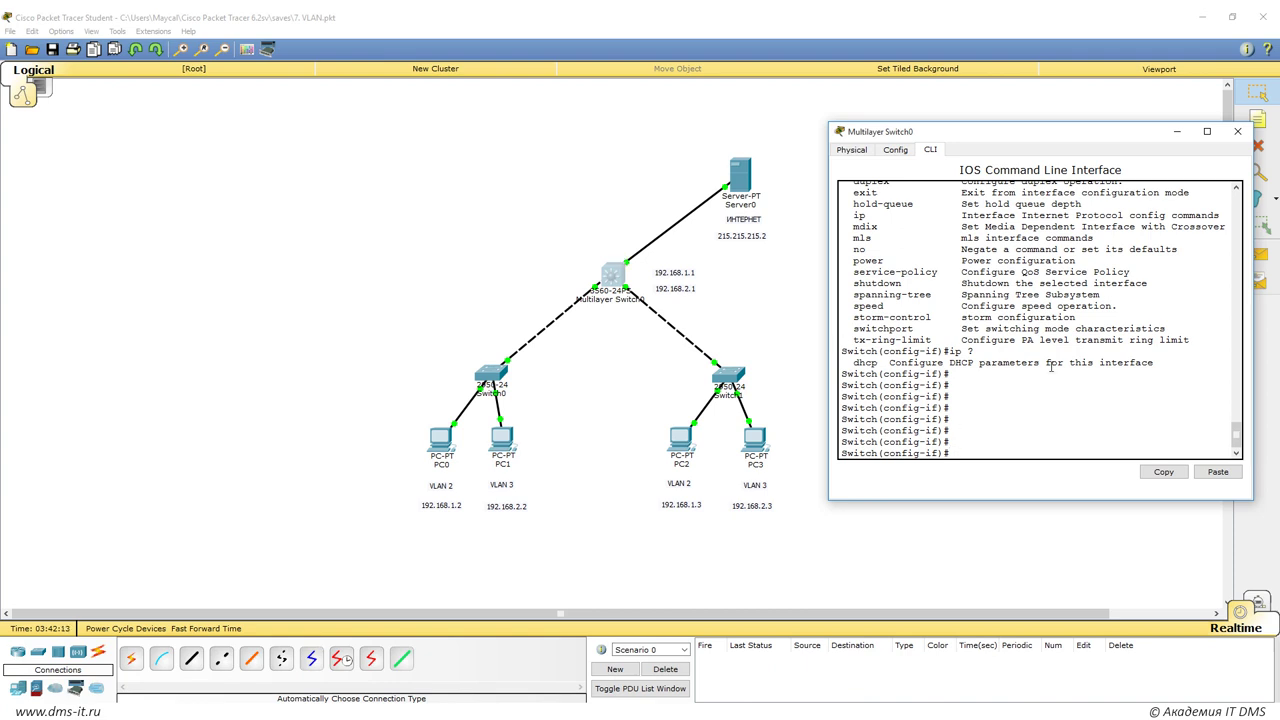
Make fa0/3 a routed port with no switchport and assign it IP address 215.215.215.1 with mask 255.255.255.0.
text(no swi)
key(Tab)
key(Return)
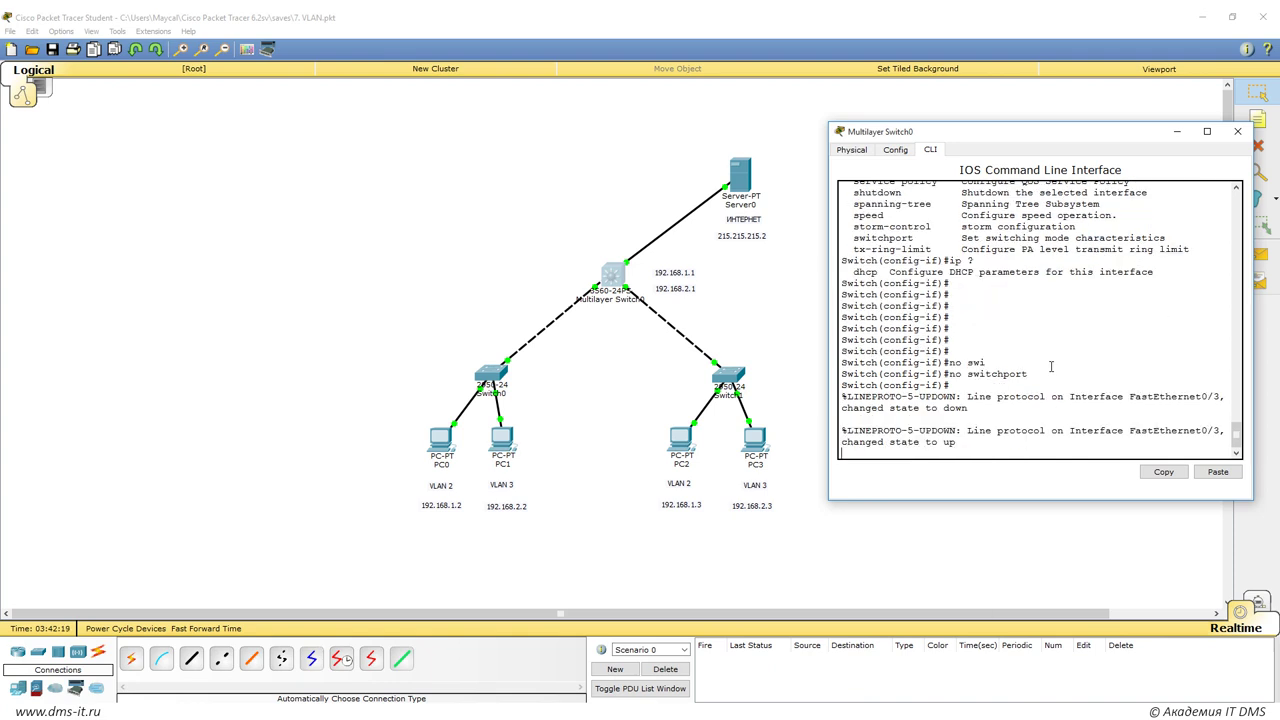
key(Return)
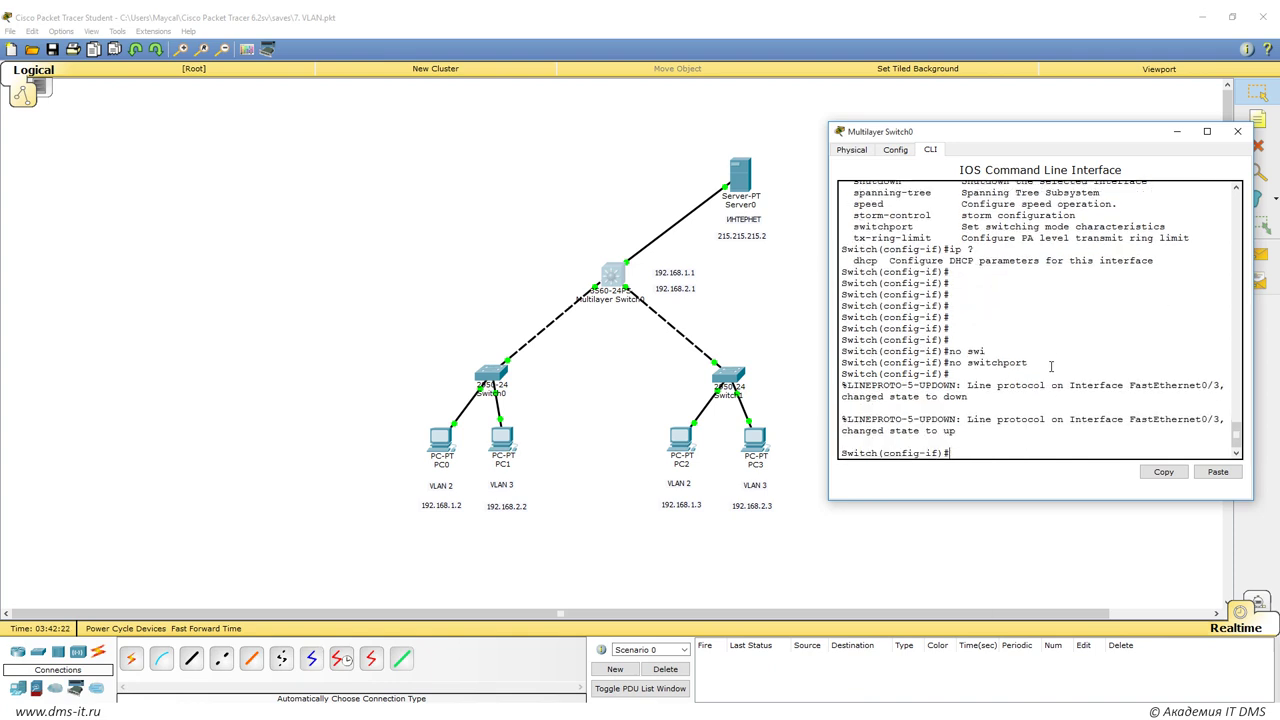
text(ip address 215.215.215.1 255.255.2555)
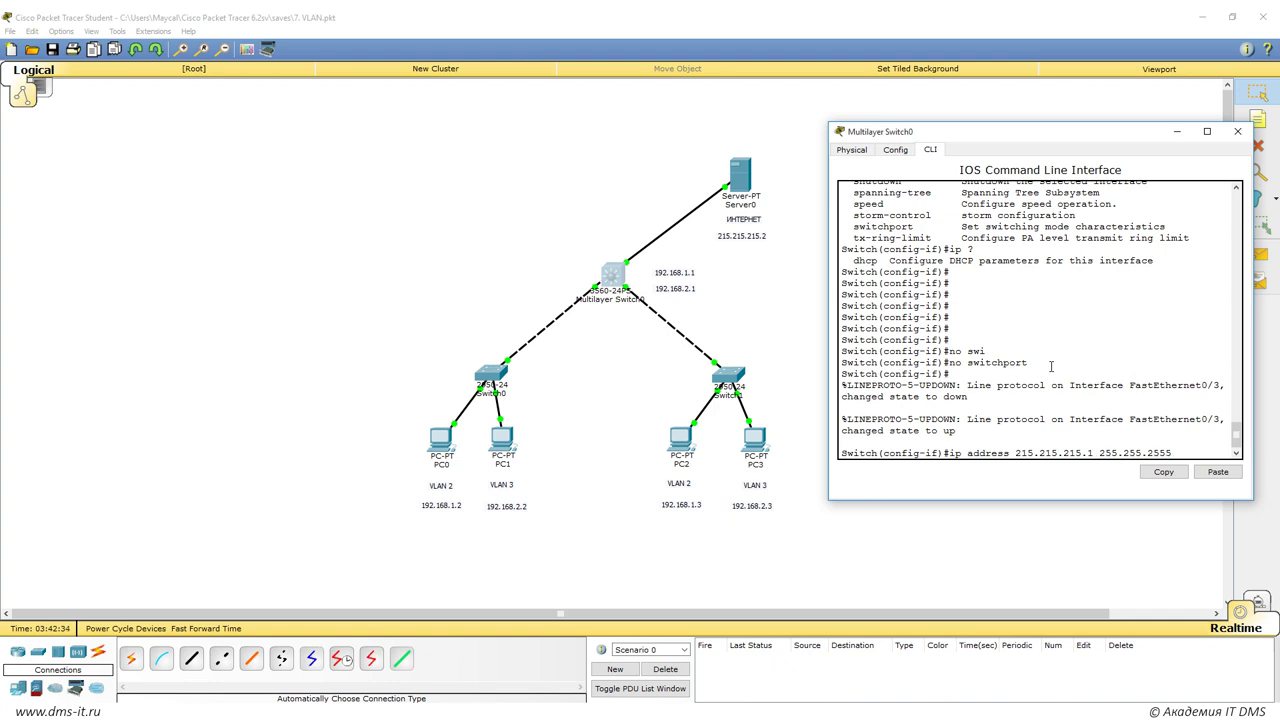
key(BackSpace)
text(.0)
key(Return)
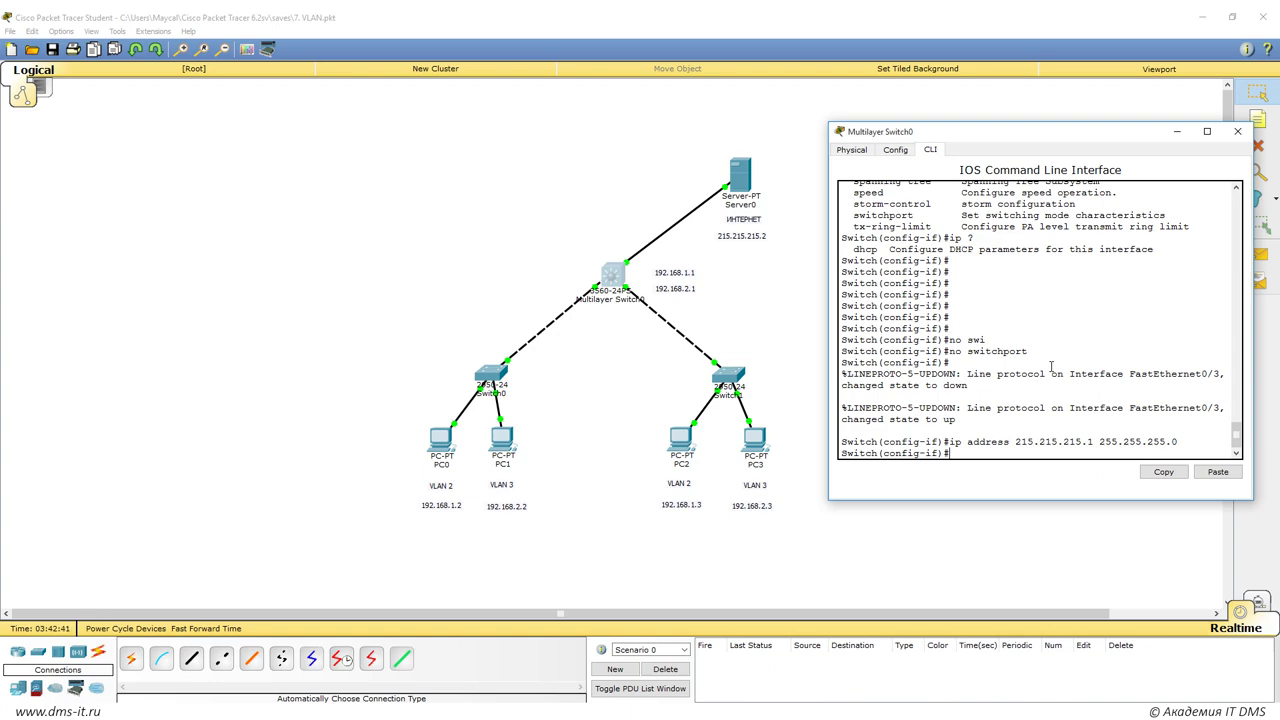
Close the multilayer switch's window, ping 215.215.215.2 from PC0's command prompt, and minimize PC0's window.
click(1238, 131)
click(442, 442)
text(ping 215.215.215.2)
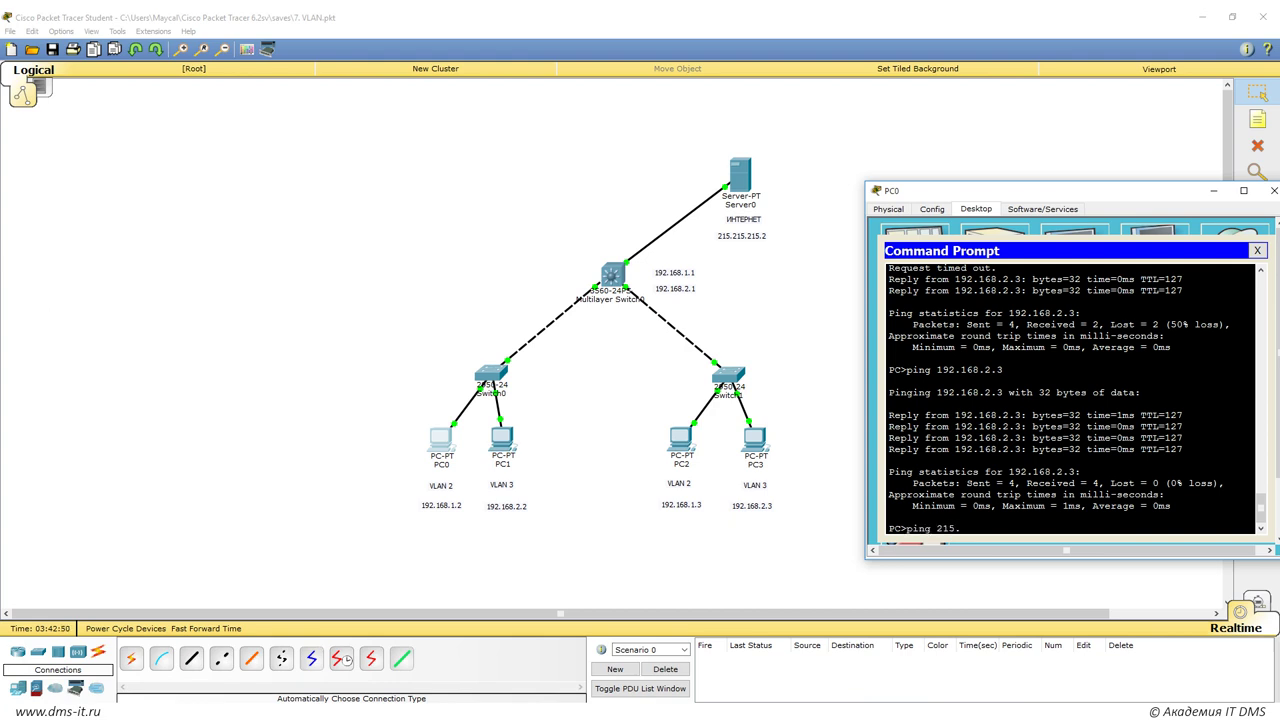
key(Return)
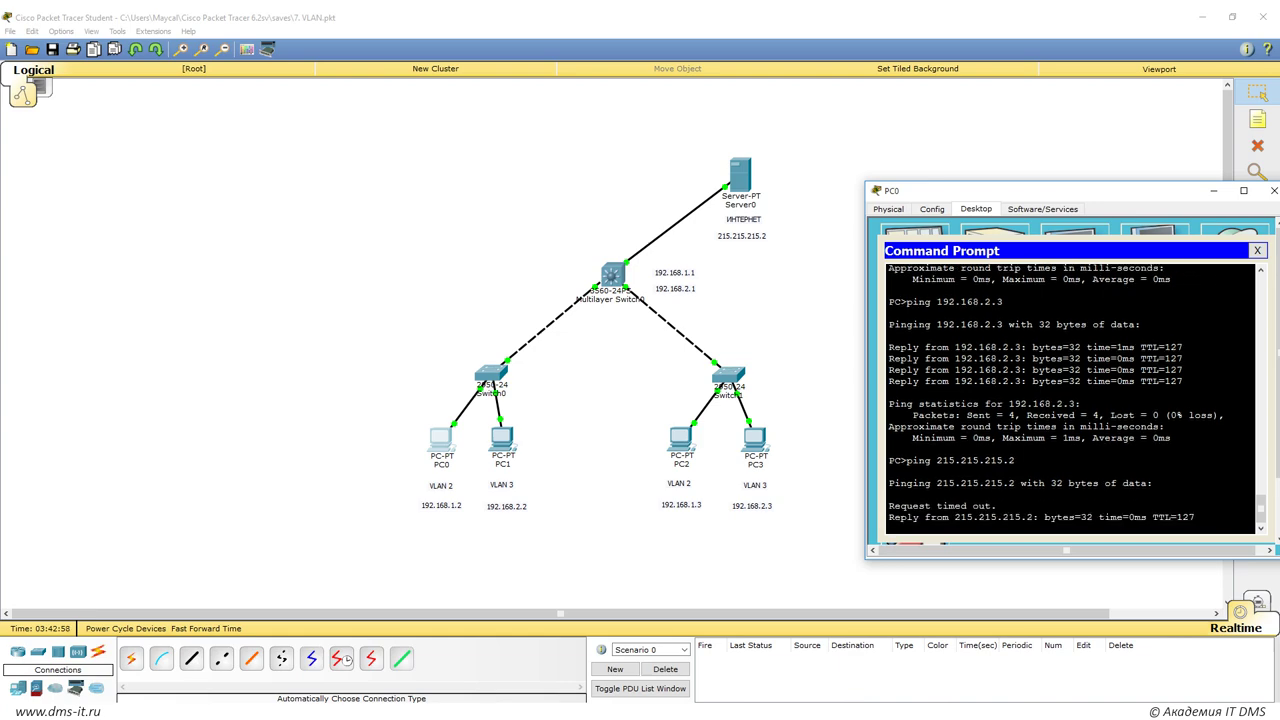
drag(1159, 192, 1003, 196)
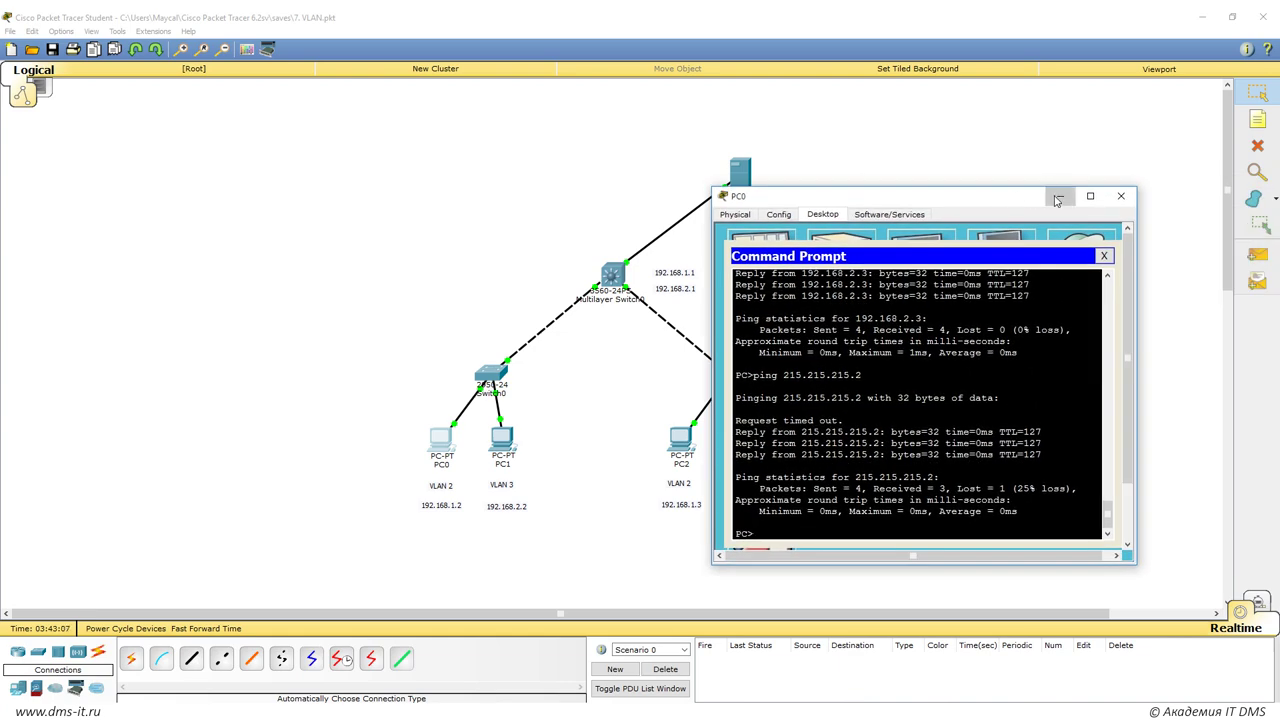
click(1048, 190)
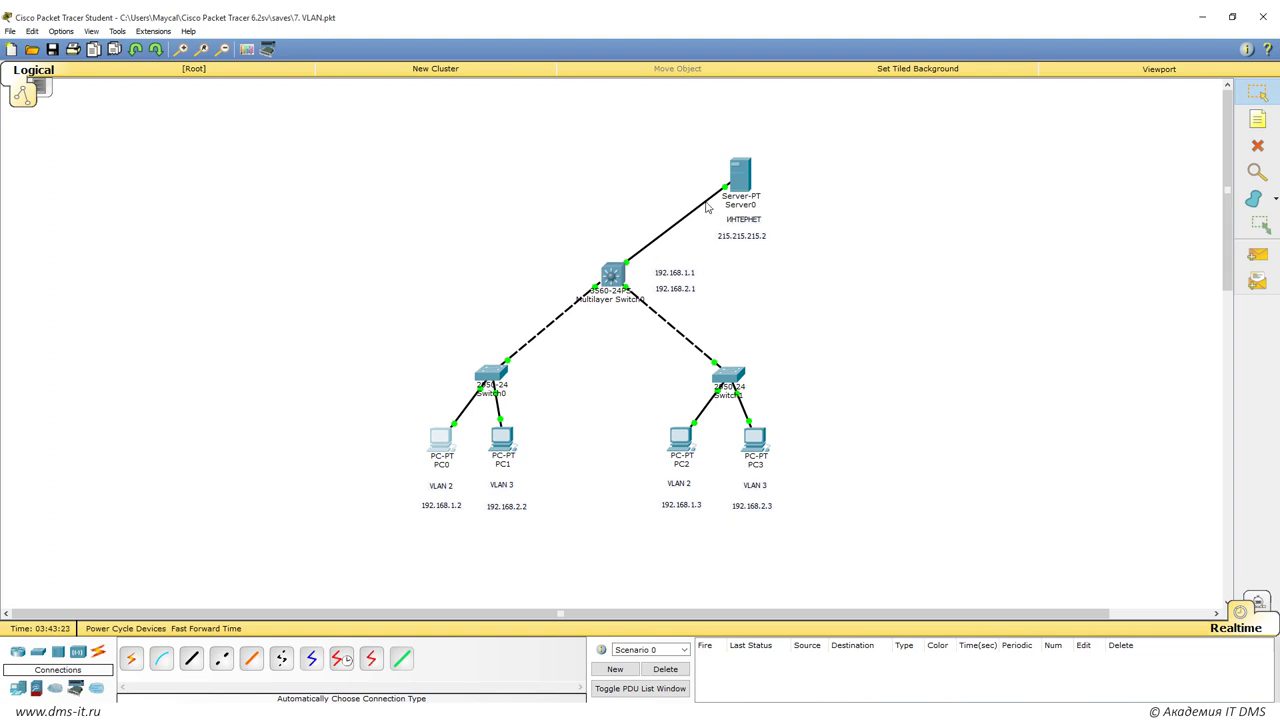
Place a 2950-24 switch and a 3560-24PS multilayer switch side by side in the empty area beside the network.
mouse_move(728, 177)
mouse_move(558, 324)
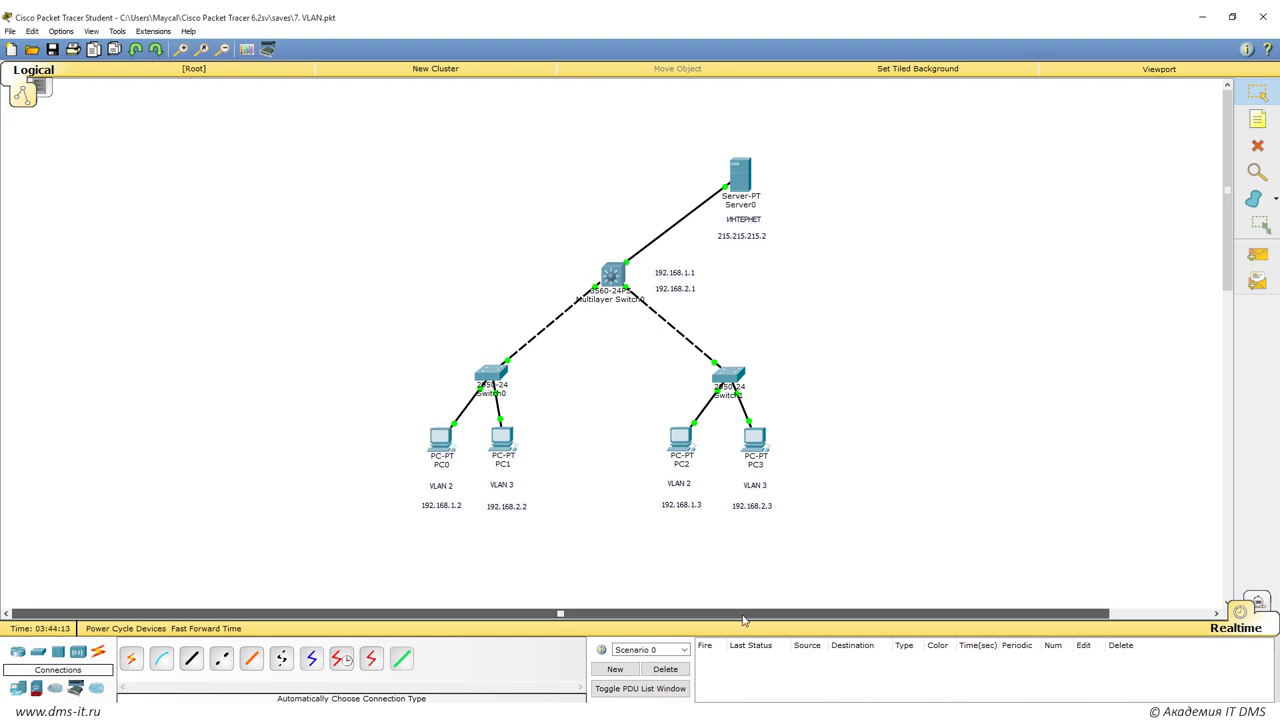
drag(743, 620, 857, 575)
click(38, 652)
drag(131, 657, 809, 250)
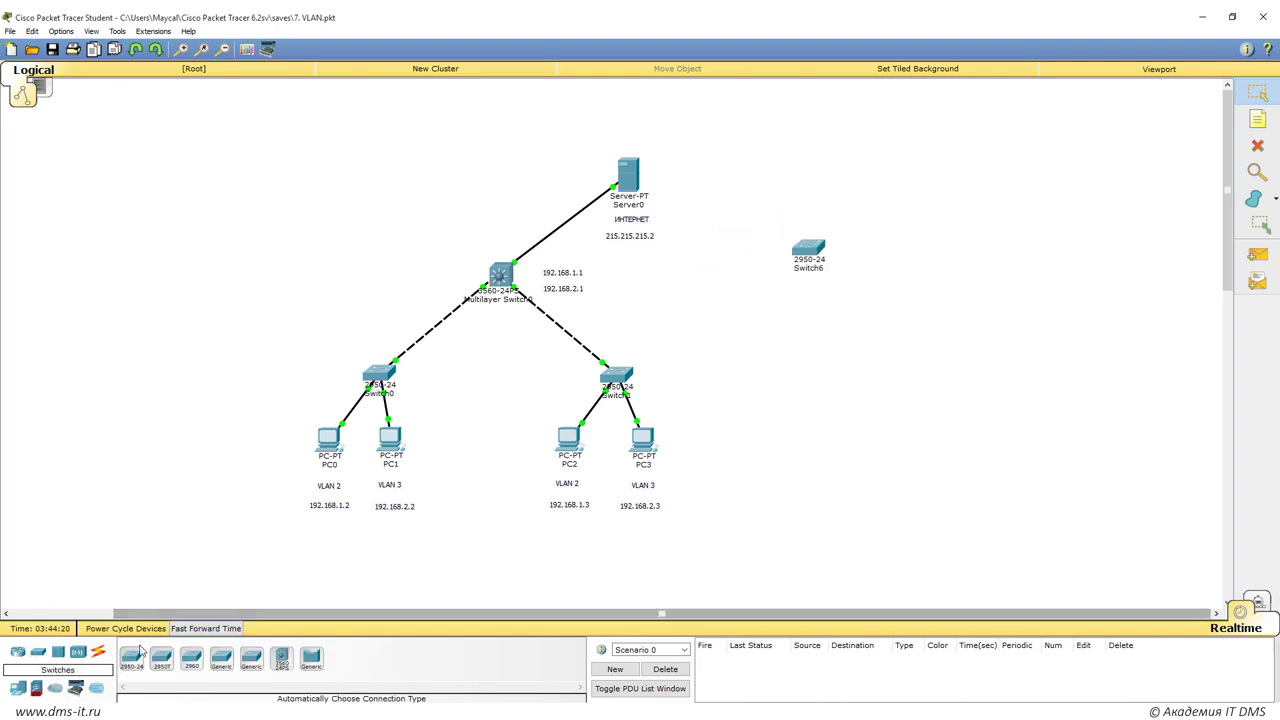
click(20, 655)
click(38, 652)
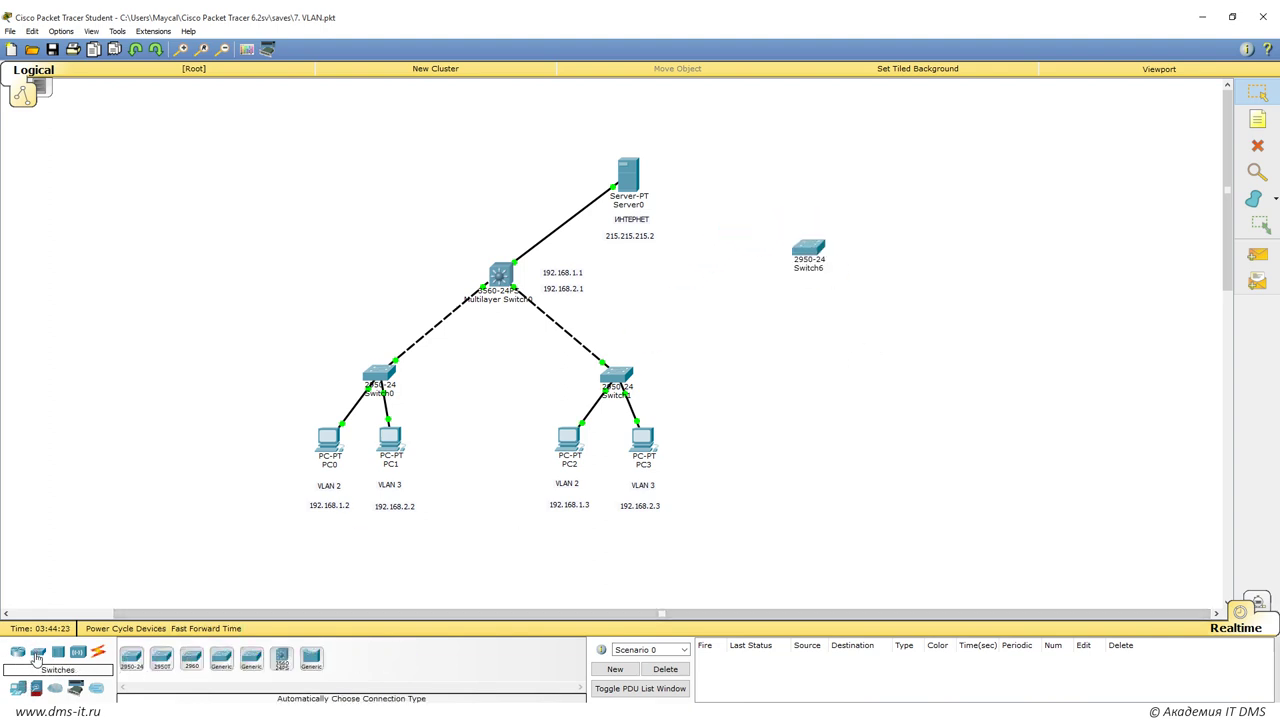
drag(288, 655, 897, 256)
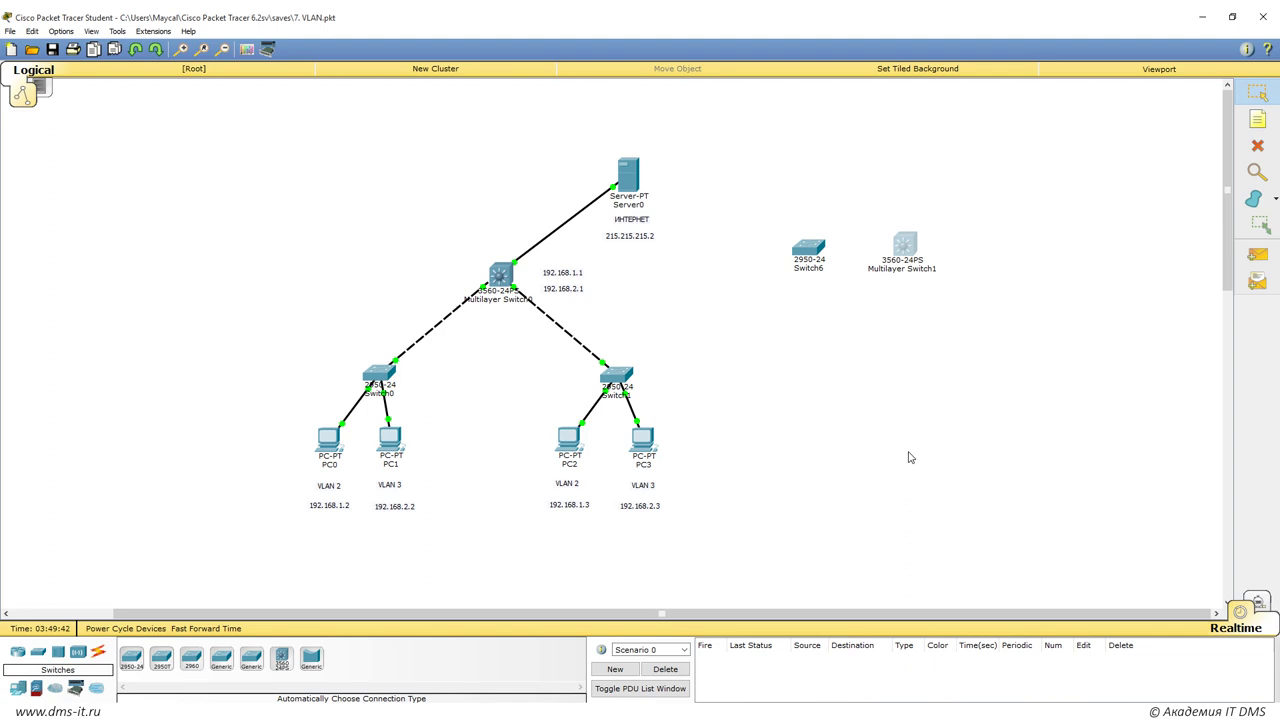
Open the command line of the new 2950-24 switch and enter global configuration mode.
click(802, 250)
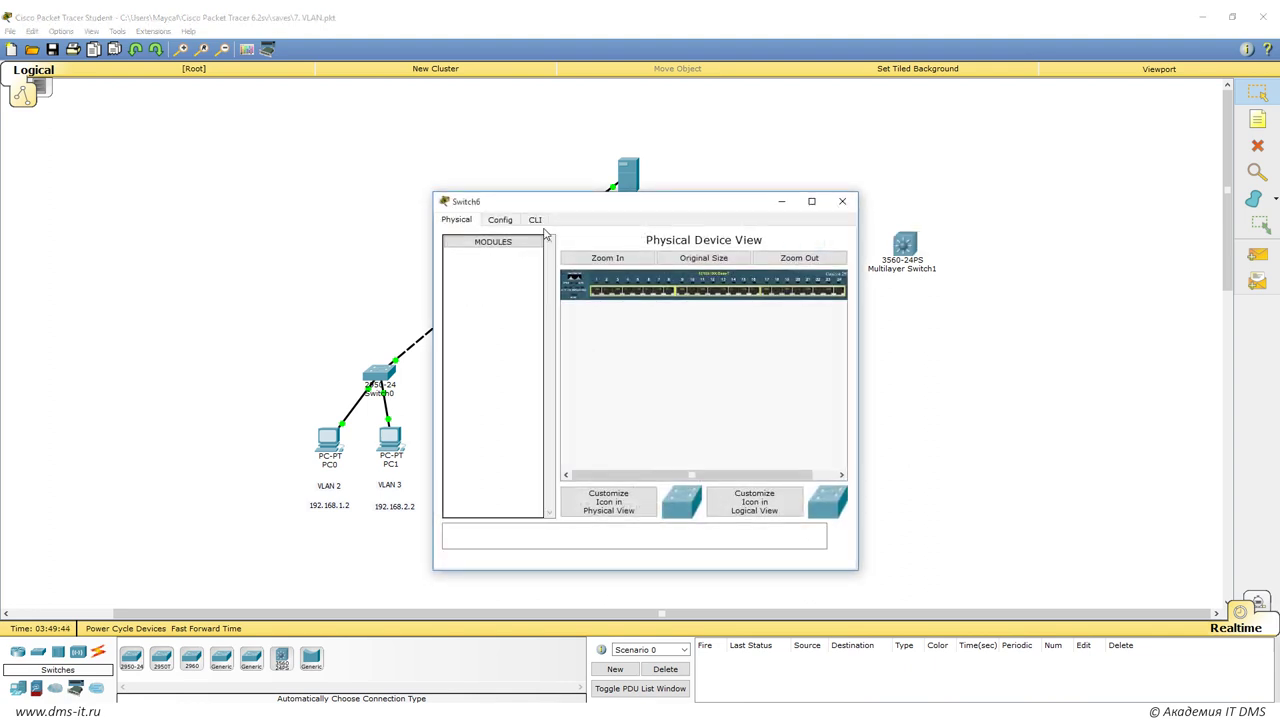
click(536, 221)
drag(633, 200, 669, 195)
key(Return)
key(Return)
text(en)
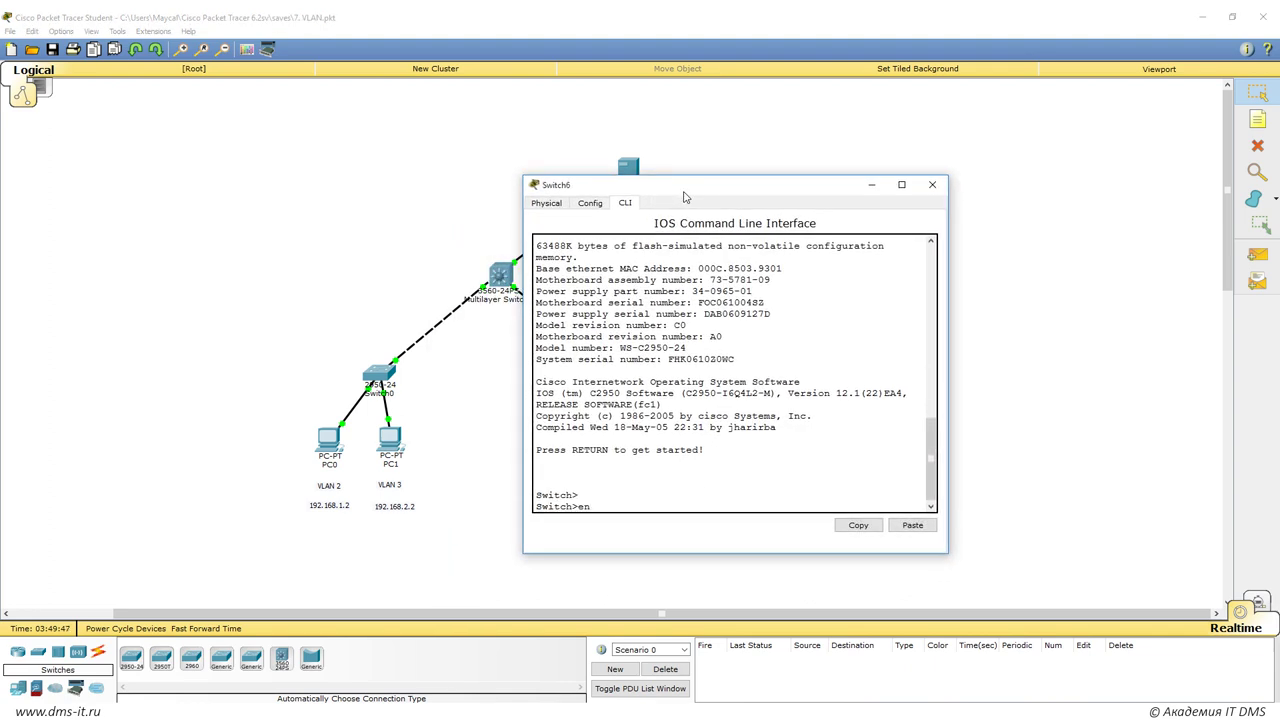
key(Return)
key(Return)
text(conf ter)
key(Return)
Try to enable ip routing on the 2950-24 Switch6 and examine the command's response.
text(ip )
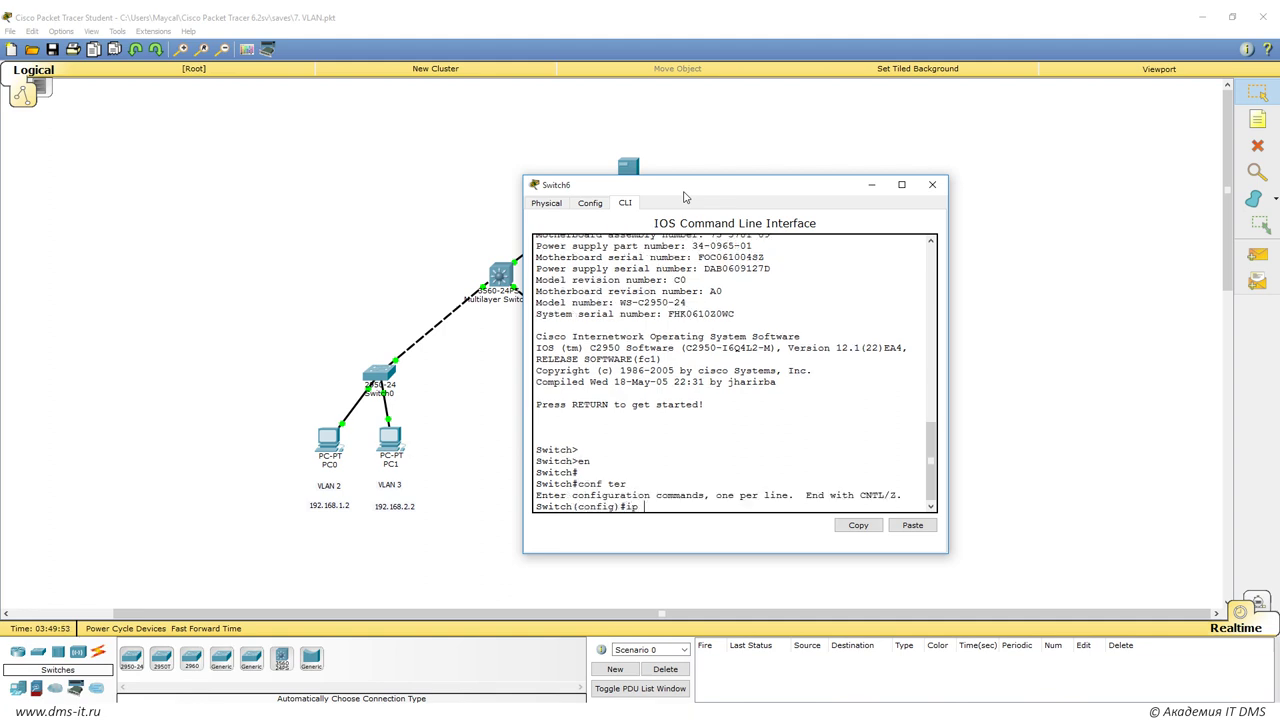
text(routing)
key(Return)
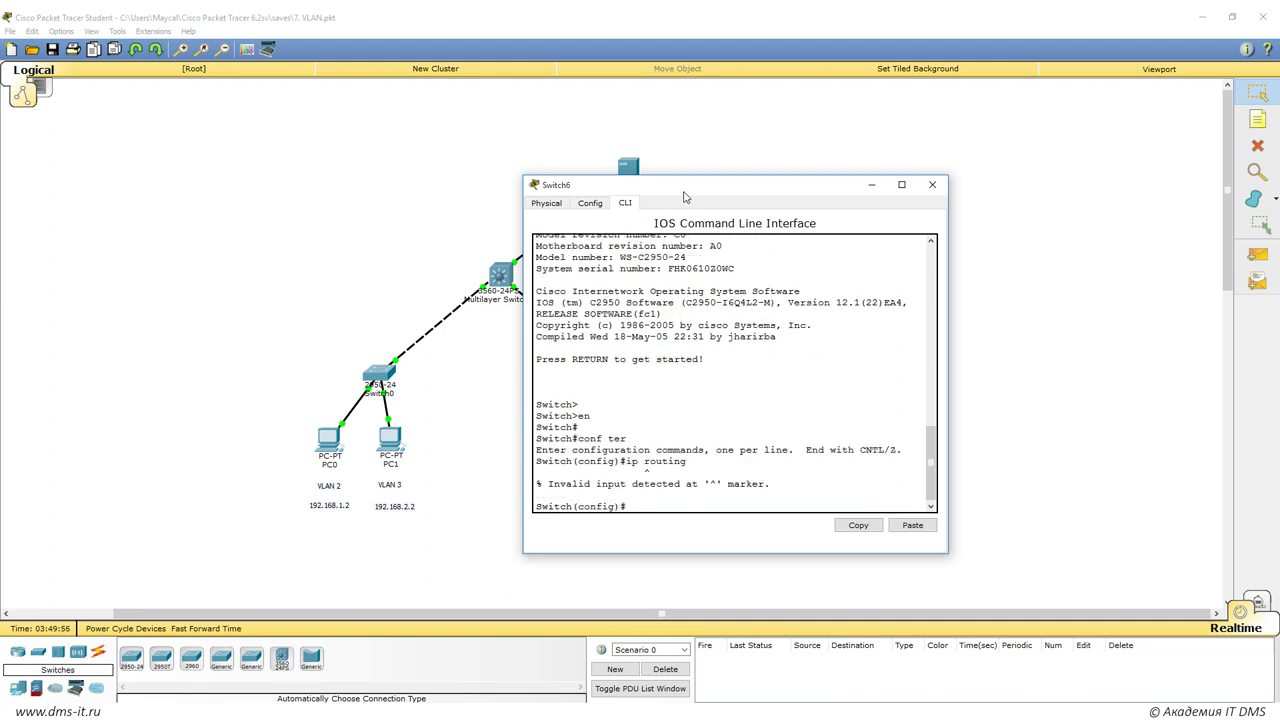
drag(685, 197, 1086, 209)
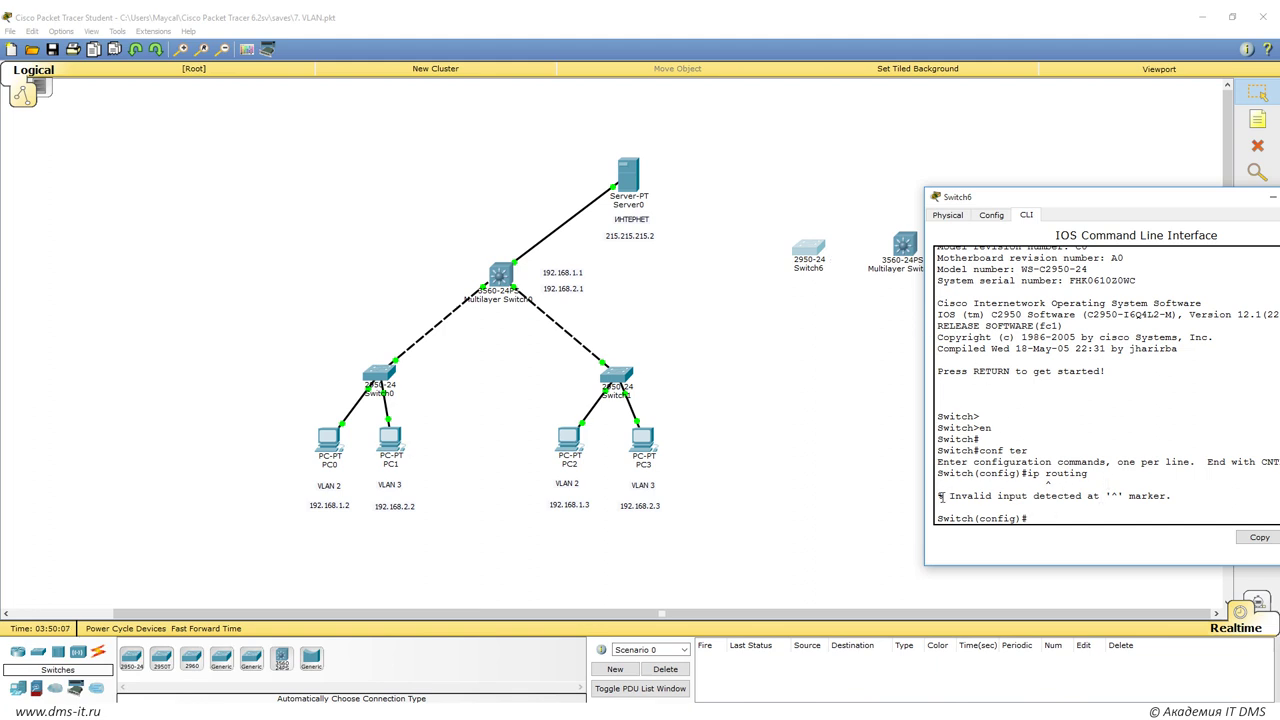
drag(938, 496, 1164, 505)
click(1164, 505)
Return Switch6 to privileged mode and try to display its routing table with show ip route.
text(exit)
key(Return)
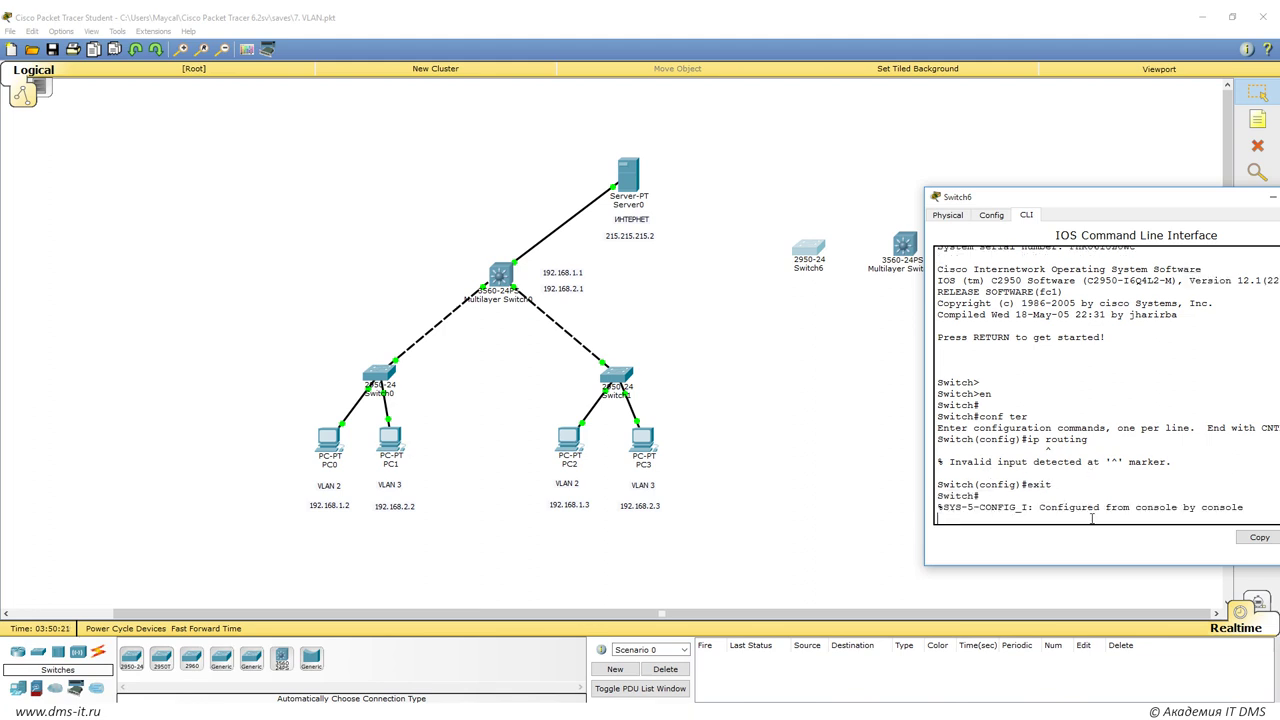
text(show ip route)
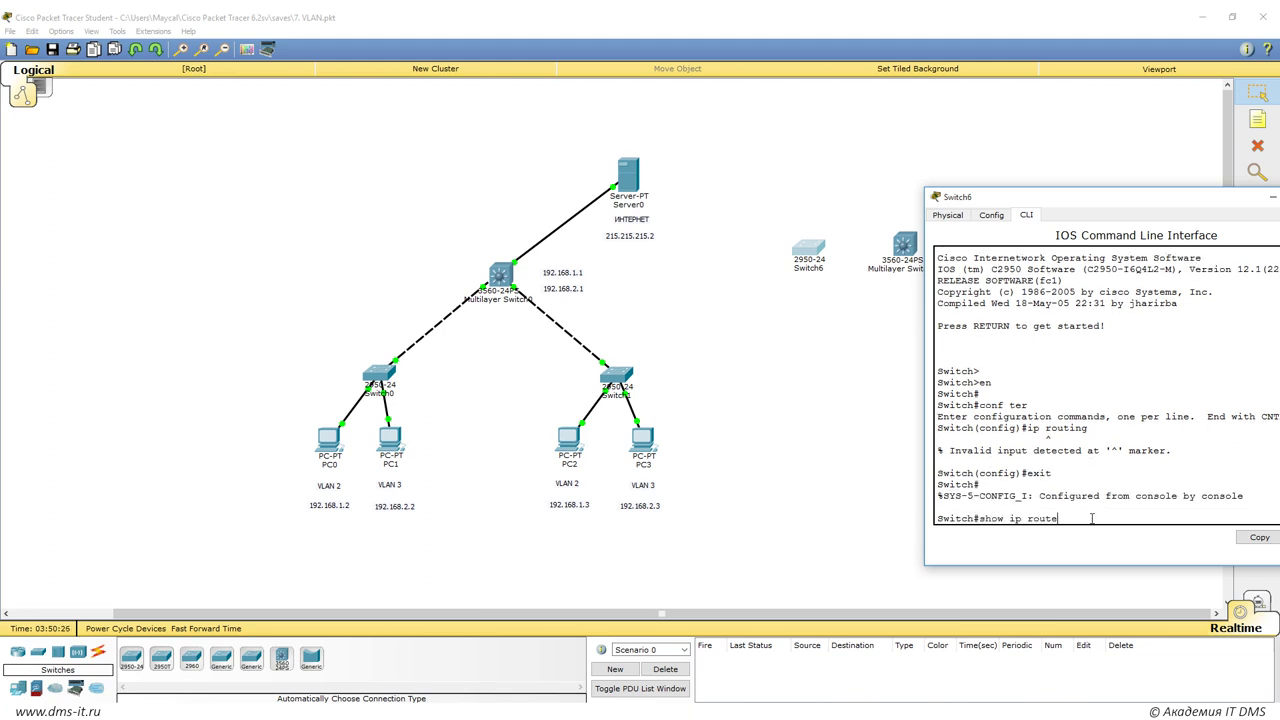
key(Return)
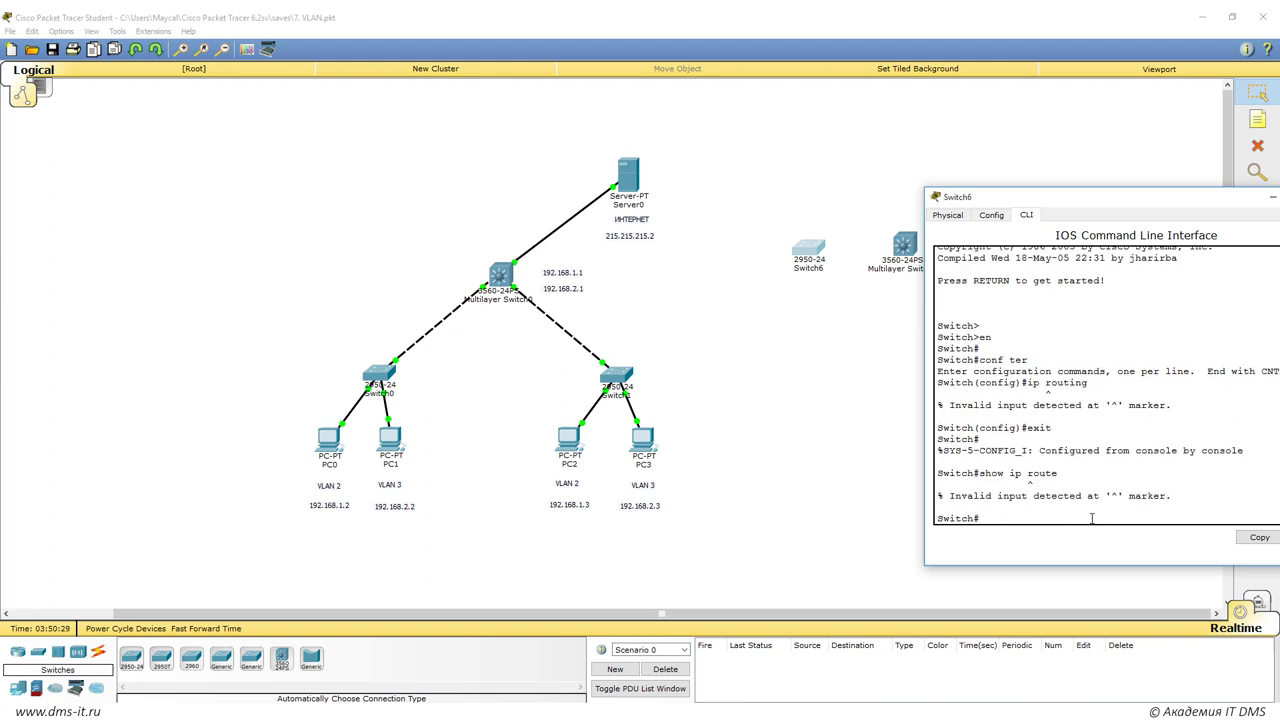
Enter interface fa0/1 configuration on Switch6 and try to make it a routed port with no switchport.
text(conf ter)
key(Return)
text(int fa0/1)
key(Return)
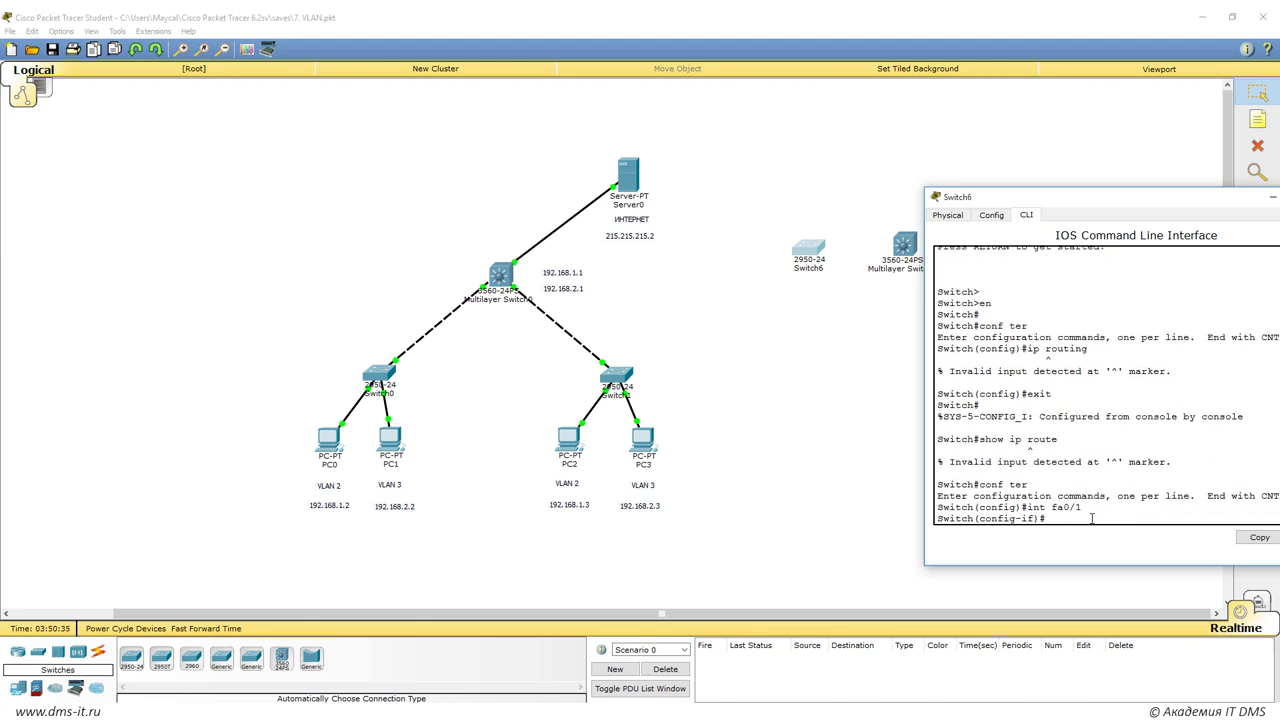
text(no switchport)
key(Return)
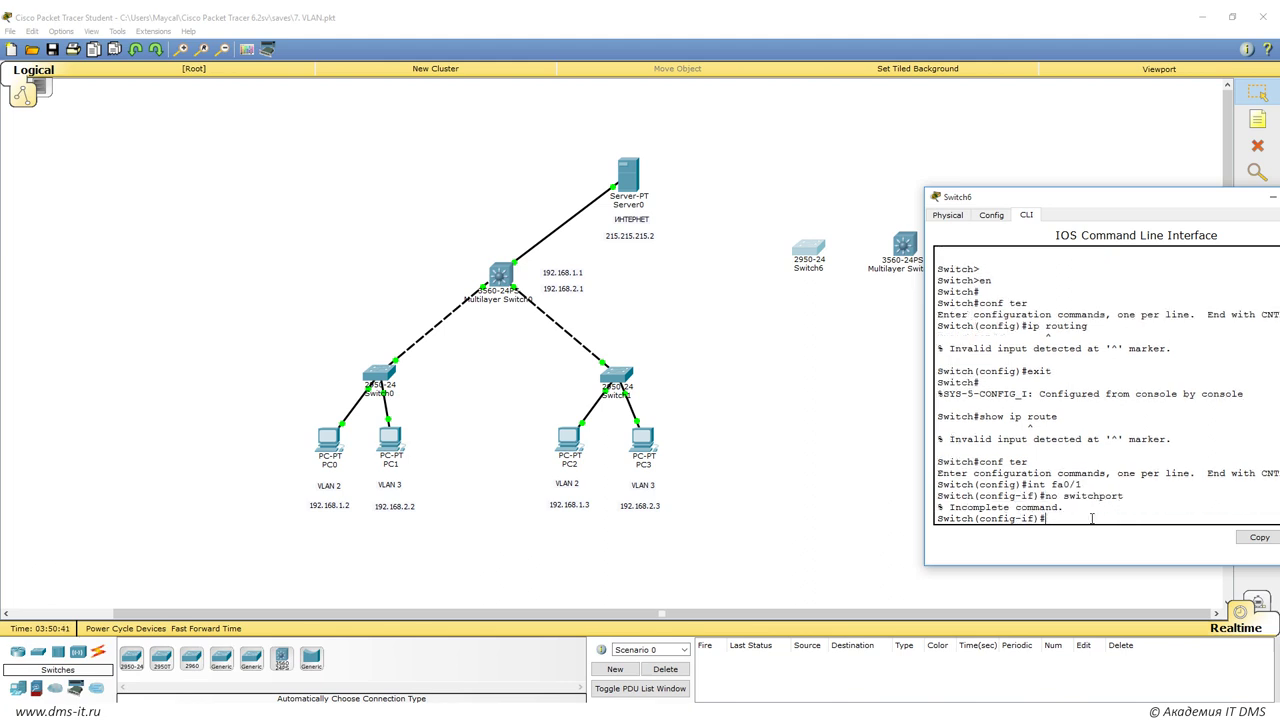
List the options of the no switchport command on Switch6 and try the bare command again.
key(Up)
text(?)
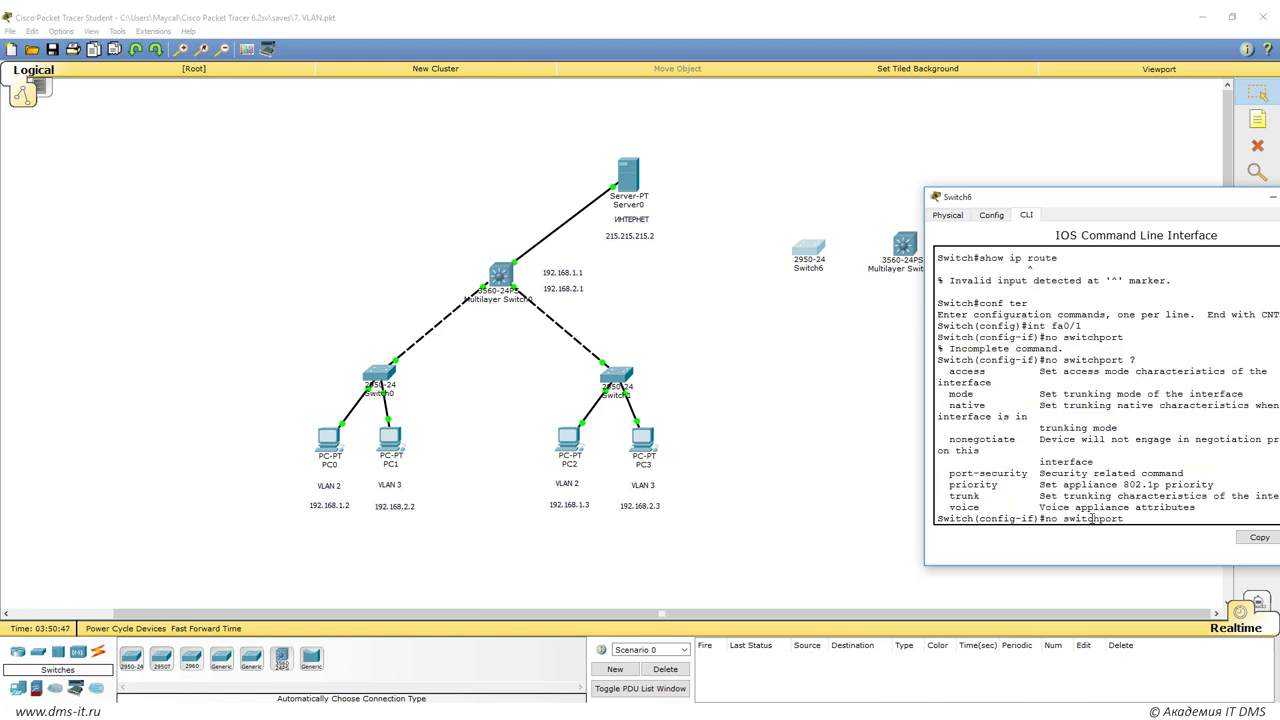
key(Return)
key(Return)
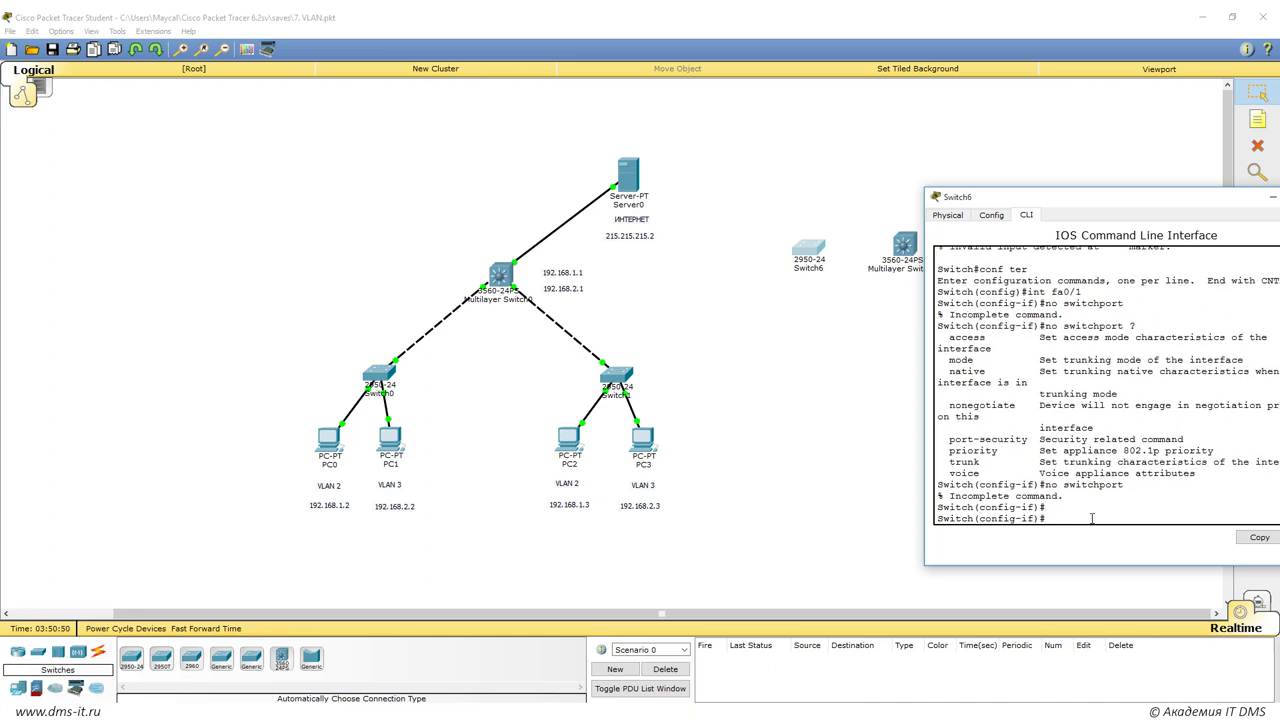
Close the Switch6 console and place the note L2 above the 2950-24 Switch6.
key(Return)
key(Return)
drag(966, 200, 627, 241)
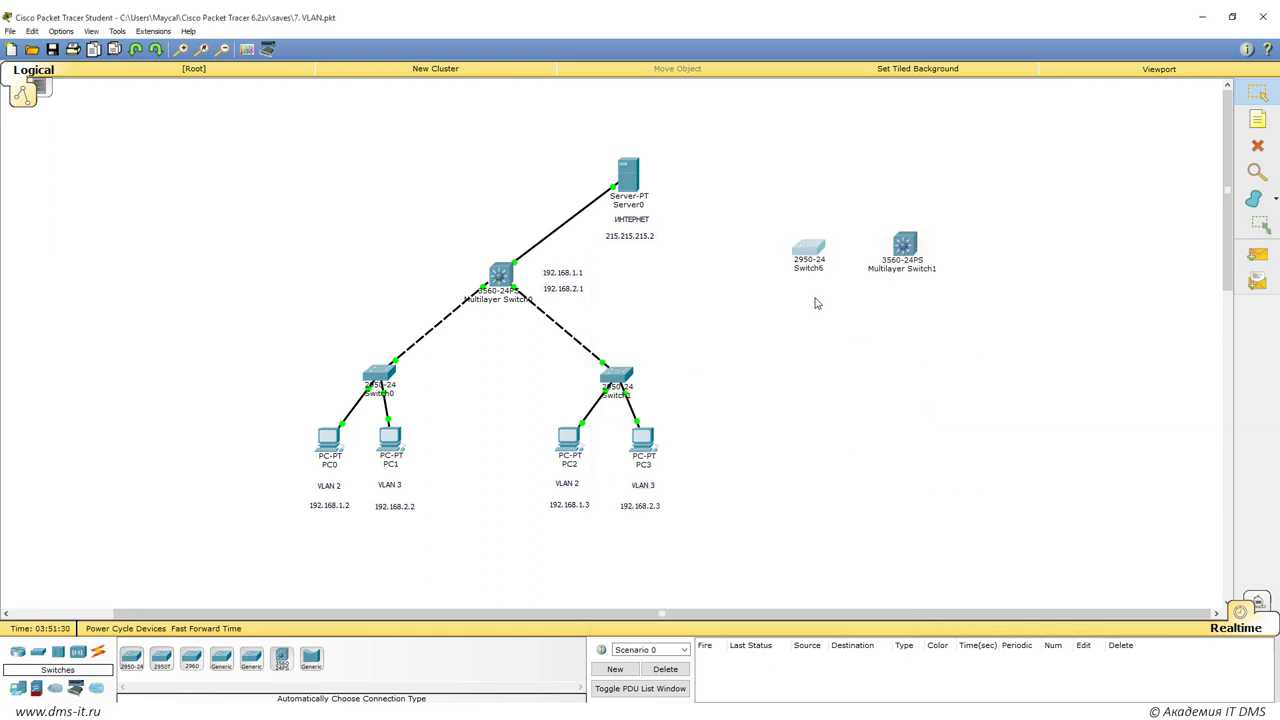
click(1258, 119)
click(806, 217)
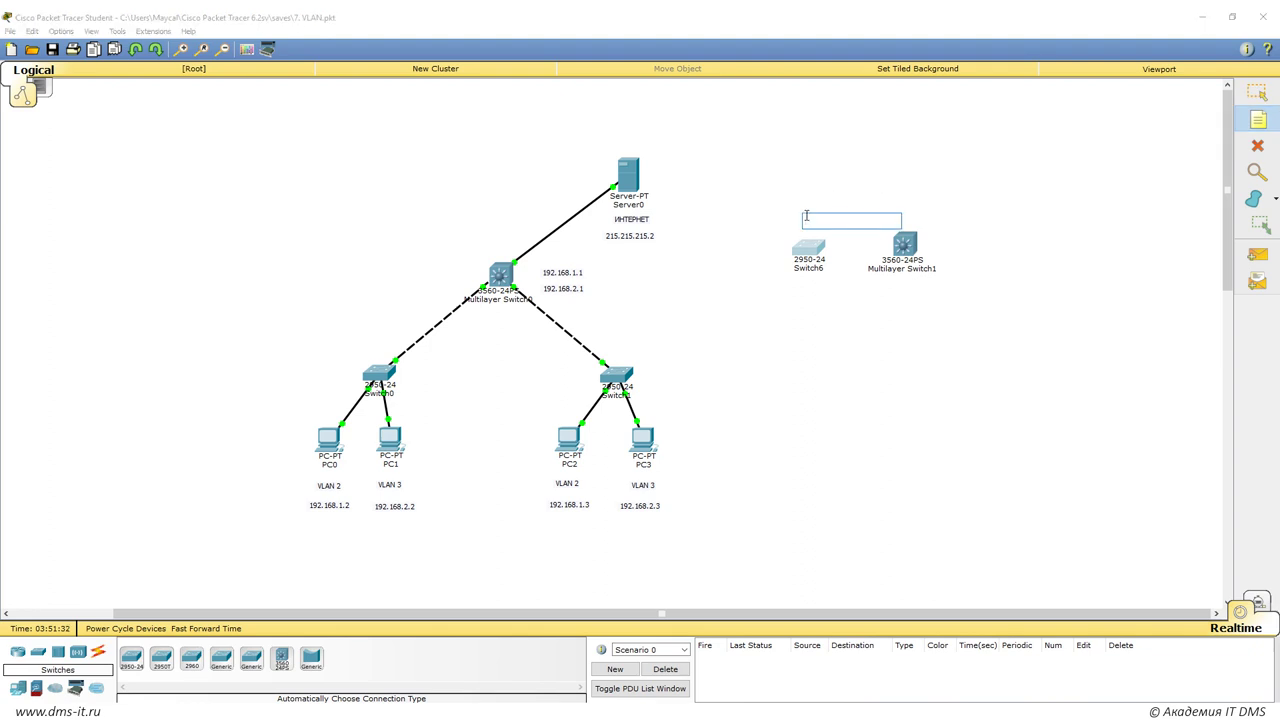
text(L2)
key(Escape)
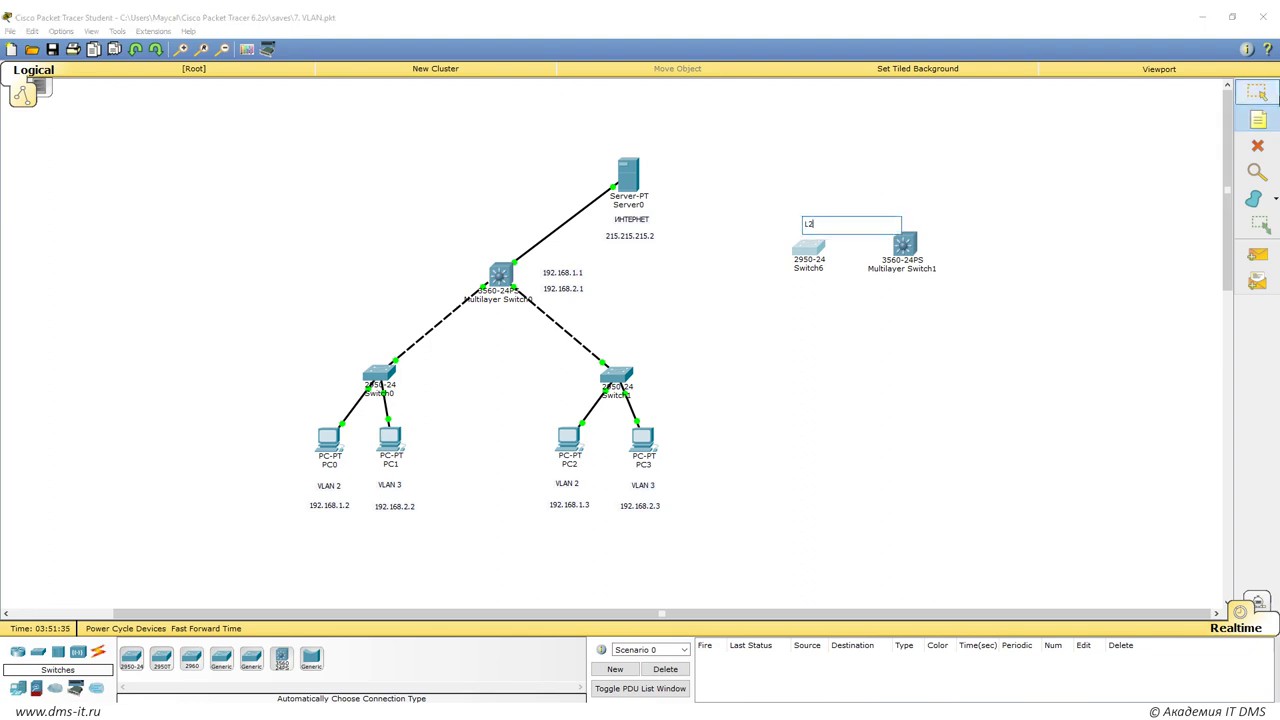
Place the note L3 above the standalone 3560-24PS Multilayer Switch1.
key(n)
click(901, 216)
text(L)
key(BackSpace)
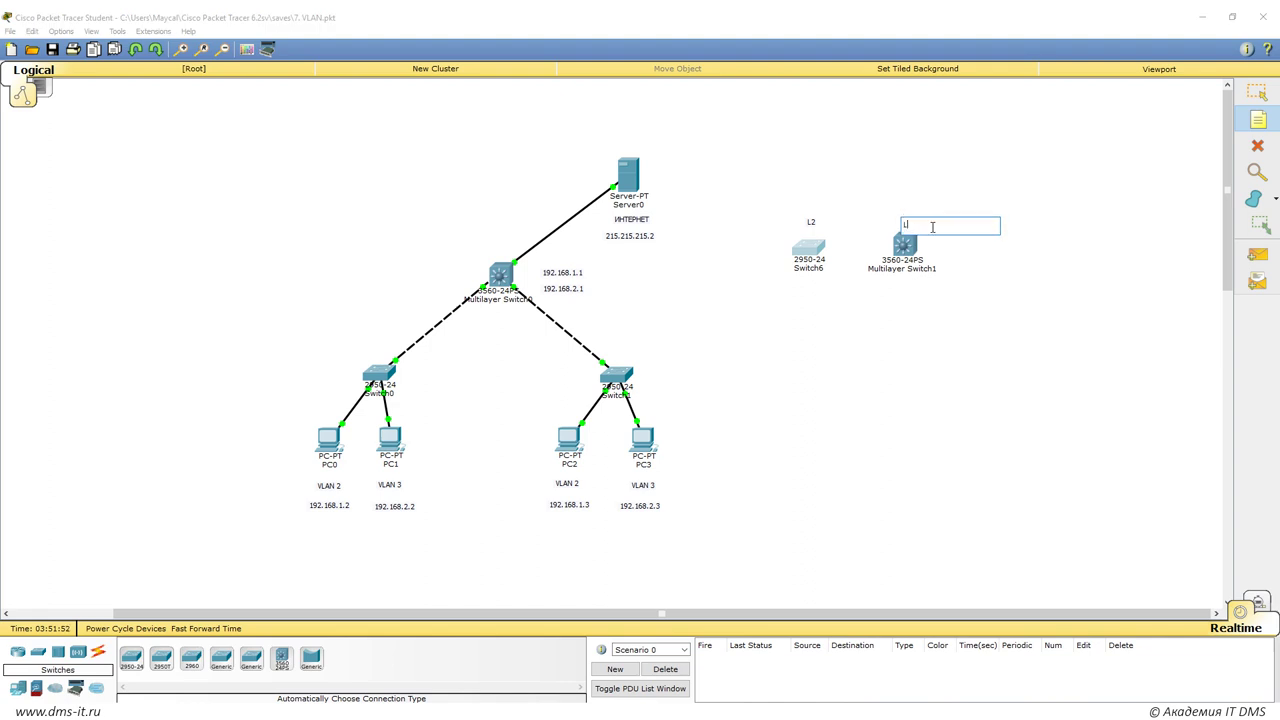
text(3)
click(1257, 92)
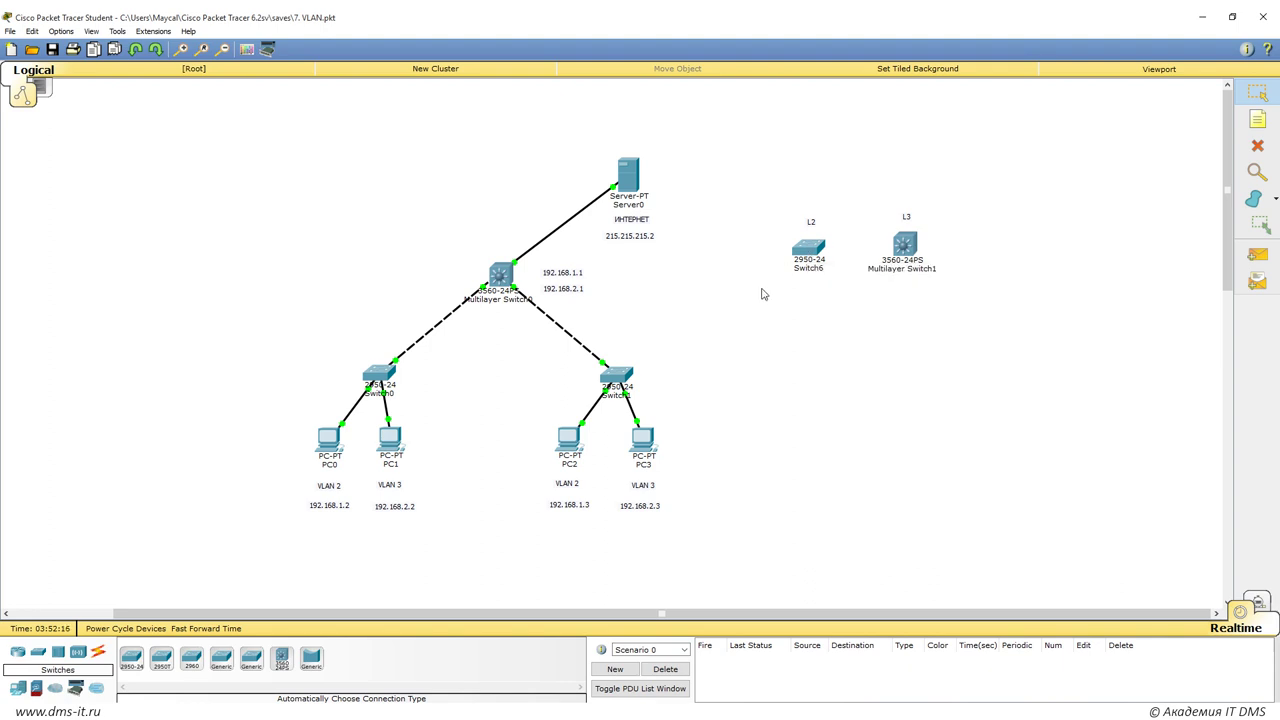
Change the note above the 2950-24 Switch6 to L3.
mouse_move(816, 252)
drag(753, 195, 833, 280)
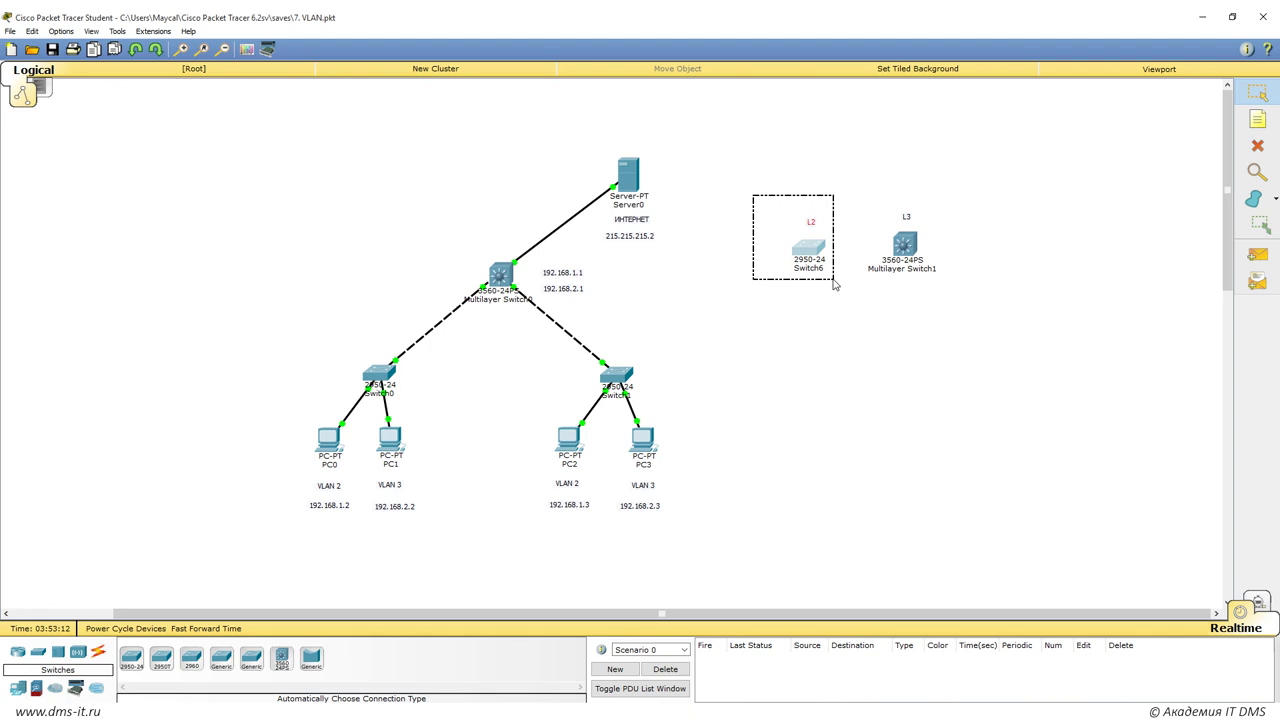
click(846, 221)
click(811, 223)
key(BackSpace)
text(3)
click(816, 182)
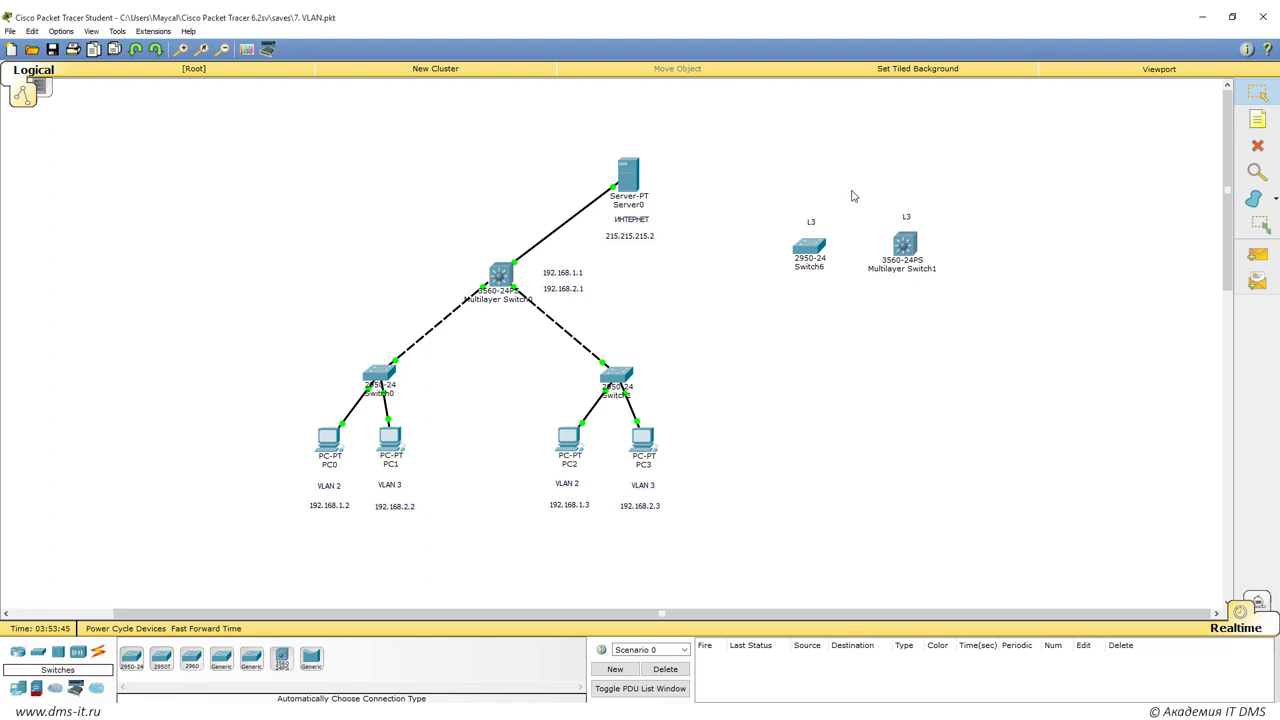
Change the note above the 2950-24 Switch6 to L2+.
drag(777, 229, 824, 264)
click(859, 318)
click(811, 223)
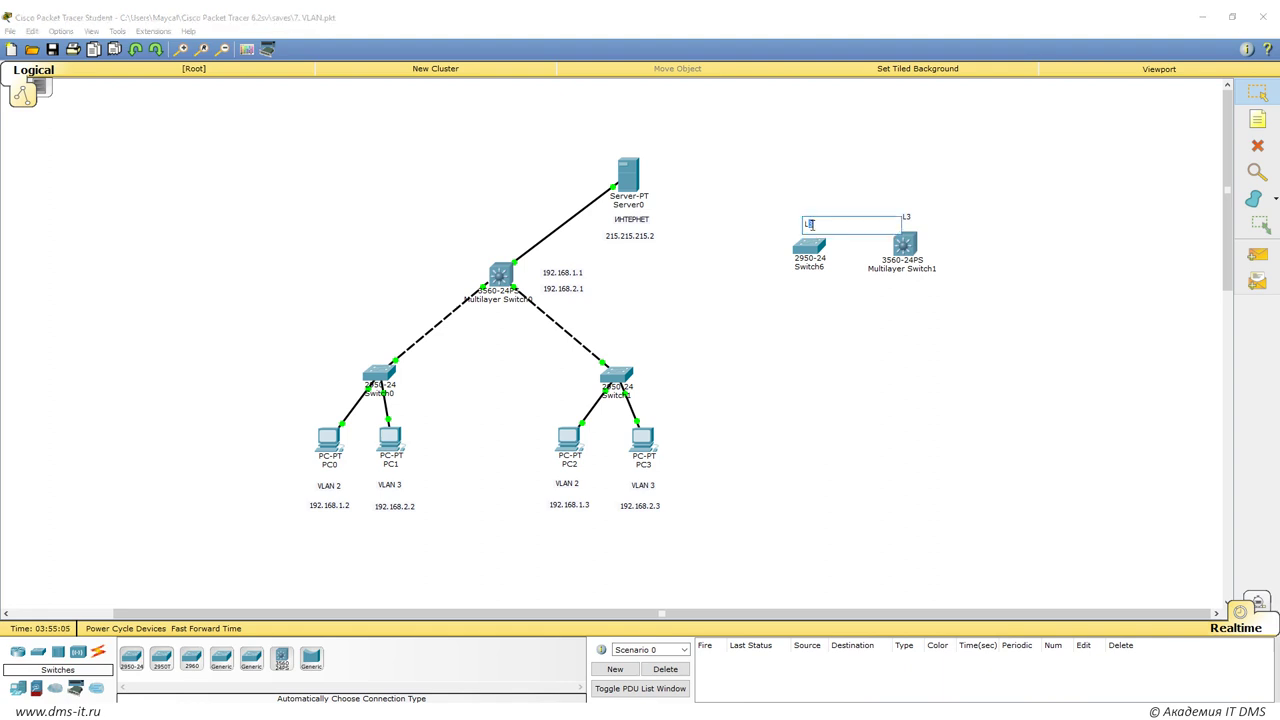
text(2)
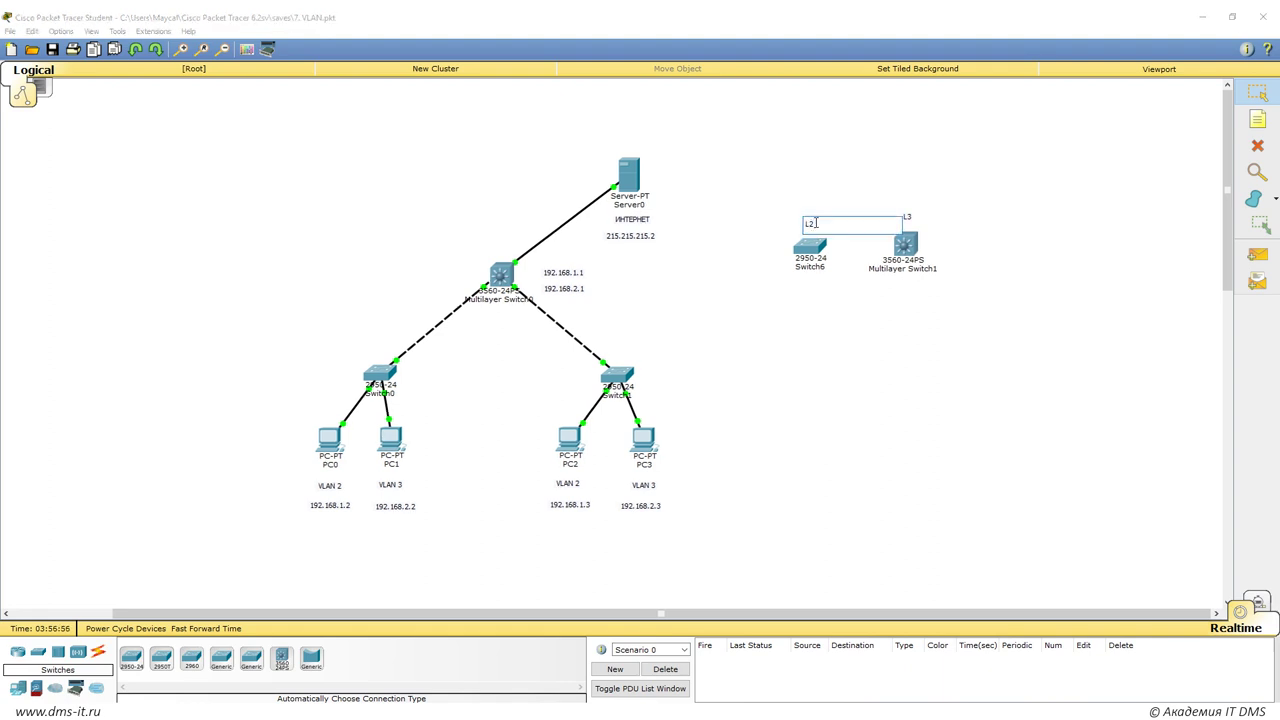
text(+)
click(845, 210)
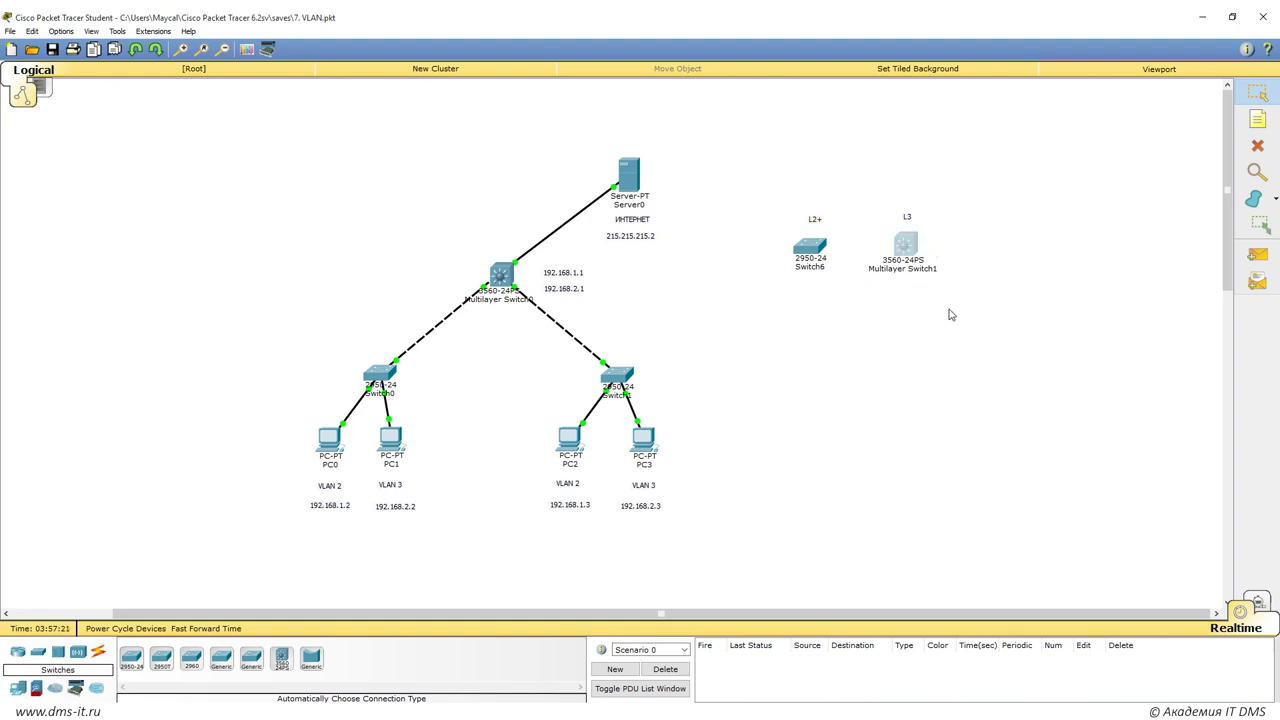
Add another 2950-24 switch above Switch6 and label it with the note L2.
click(128, 662)
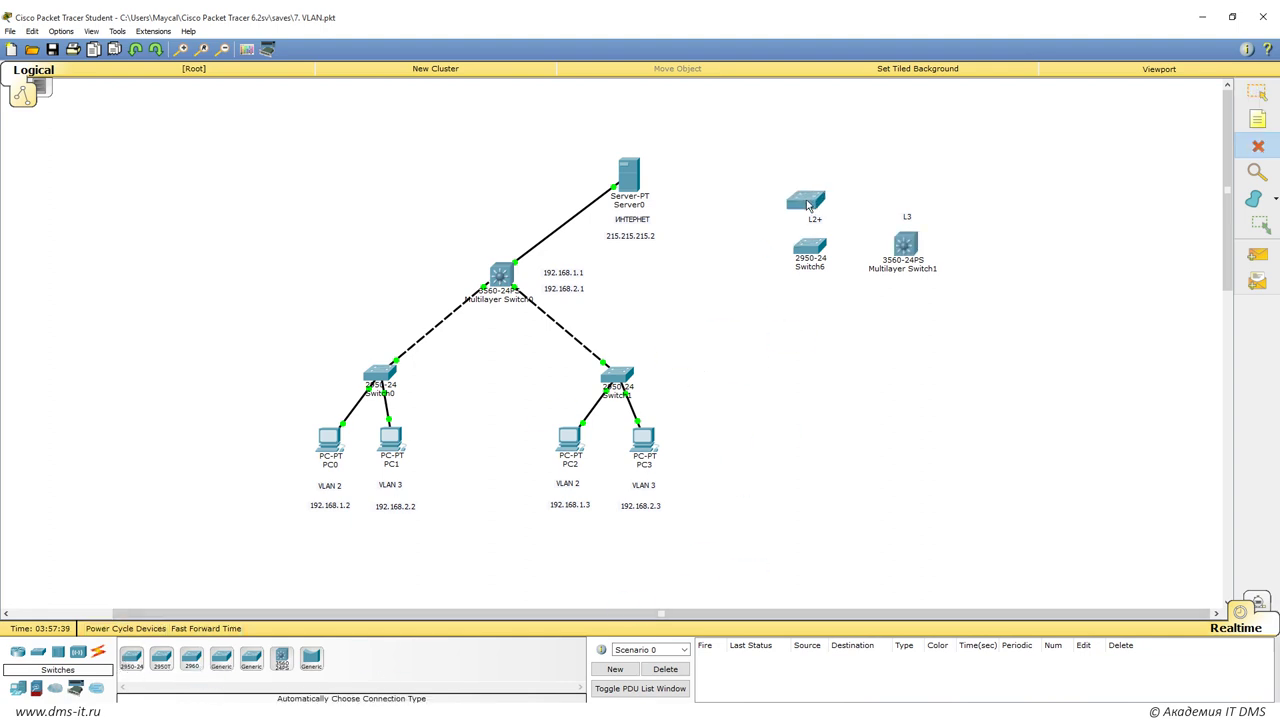
click(815, 168)
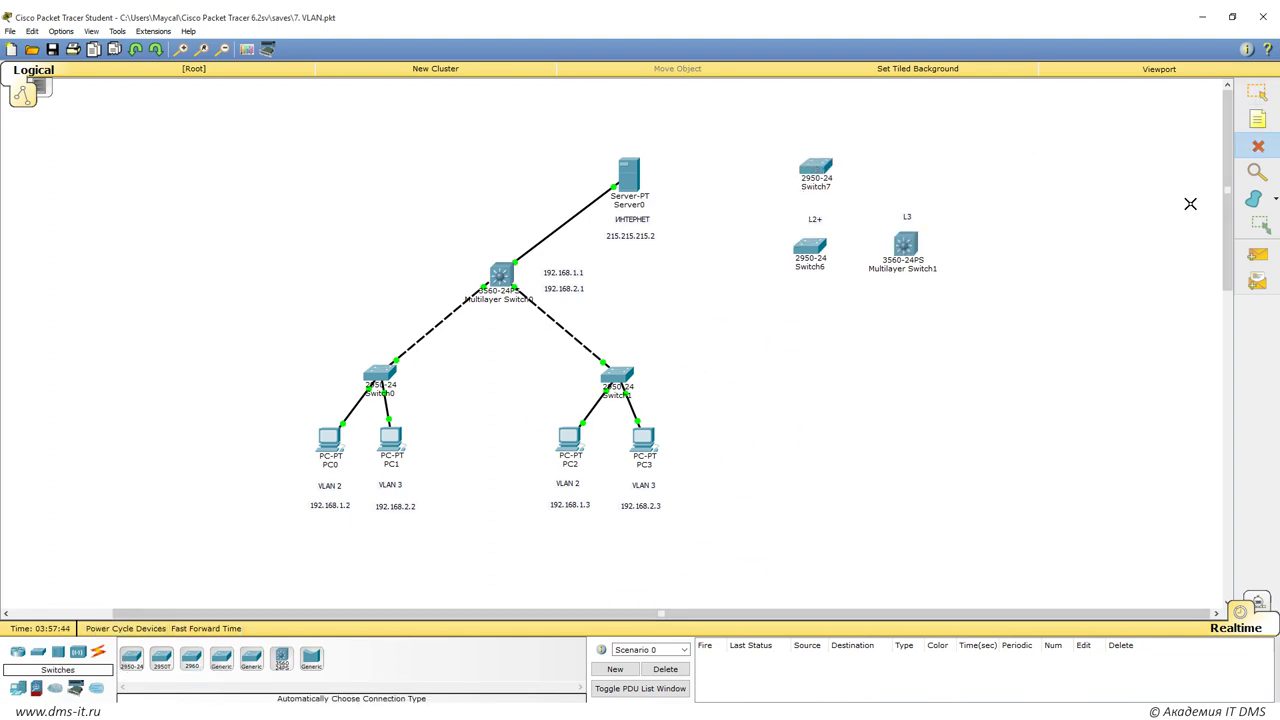
click(1258, 119)
click(815, 146)
text(L2)
click(855, 222)
key(Escape)
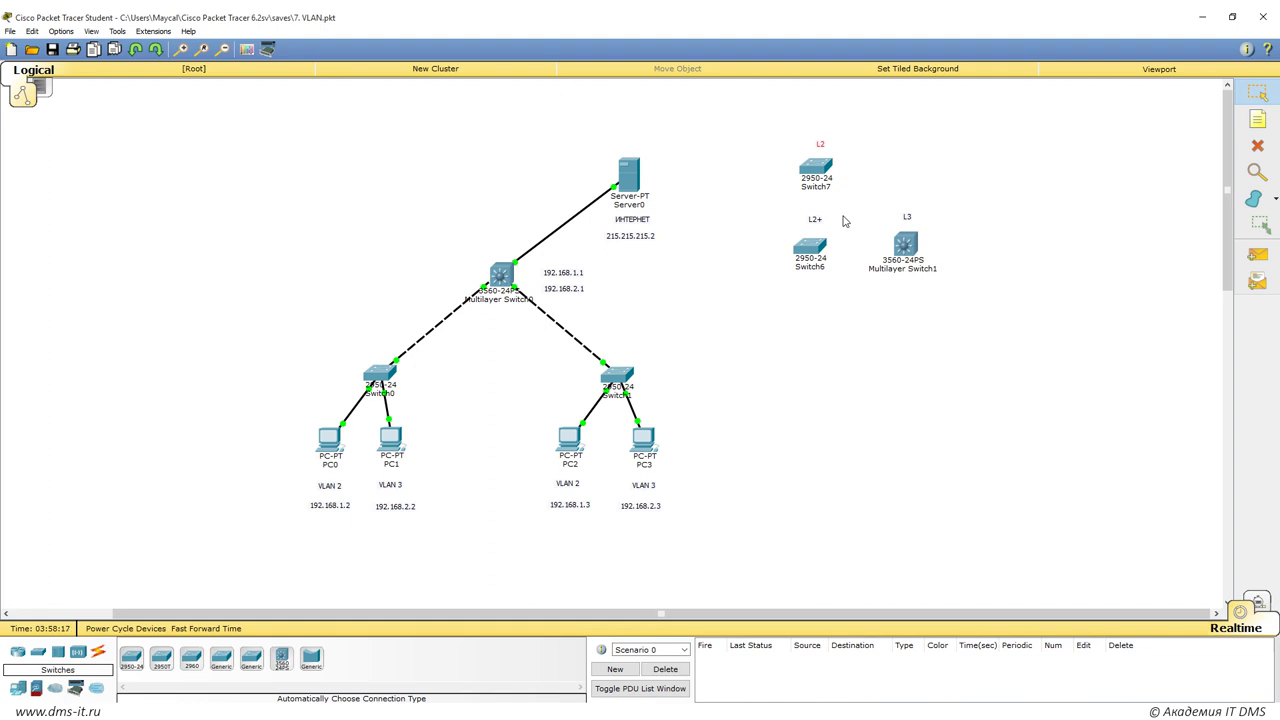
Delete the three unconnected comparison switches beside the network together with their L2, L2+ and L3 notes.
drag(772, 278, 840, 220)
click(825, 259)
drag(873, 295, 966, 234)
click(973, 246)
double_click(818, 221)
key(BackSpace)
drag(783, 131, 958, 297)
key(Delete)
click(597, 376)
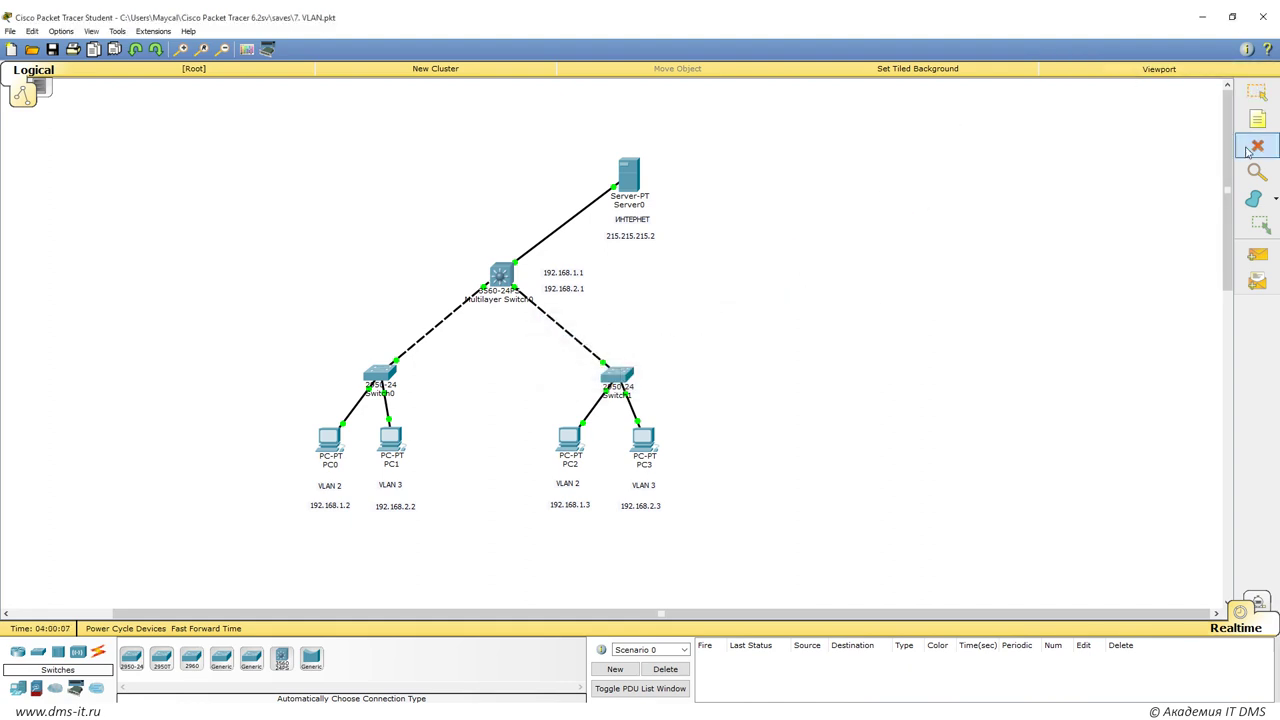
click(1259, 93)
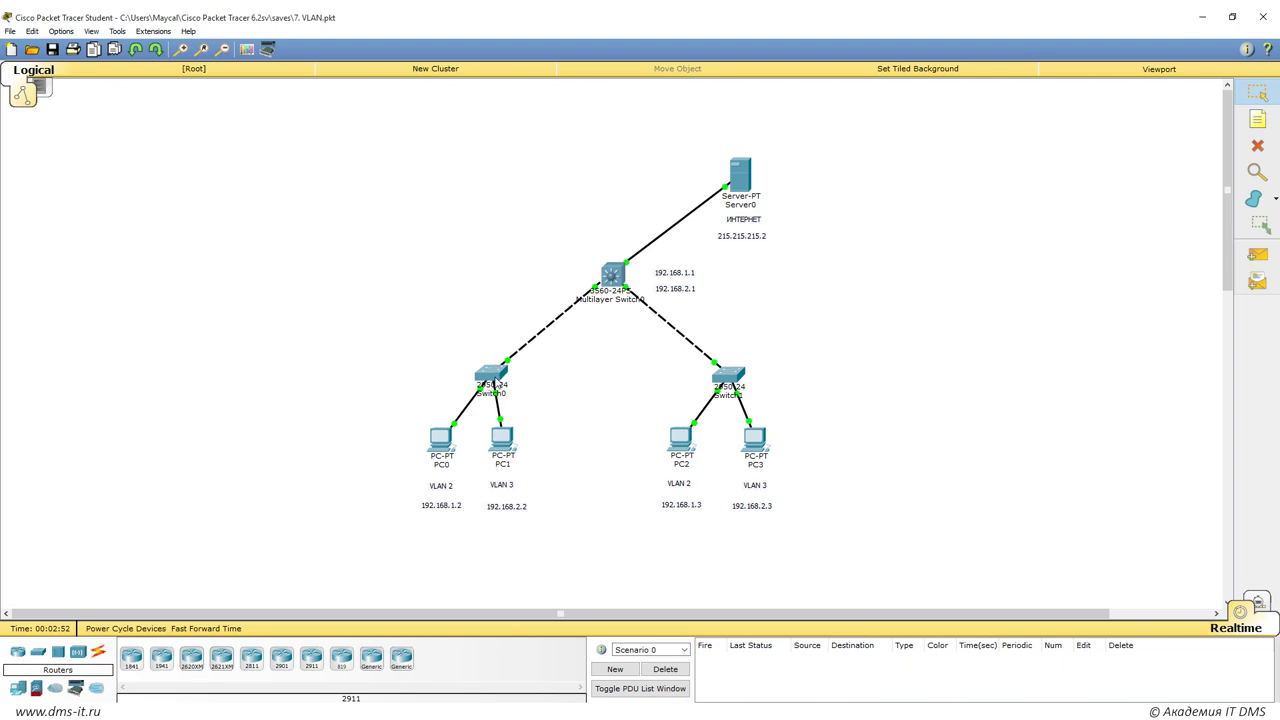
Add a generic PC between PC1 and PC2, beneath Switch0.
mouse_move(490, 382)
click(18, 688)
click(131, 657)
click(546, 458)
drag(546, 458, 570, 458)
Place the address note 192.168.3.2 below PC4 and align the PC above it.
click(1258, 119)
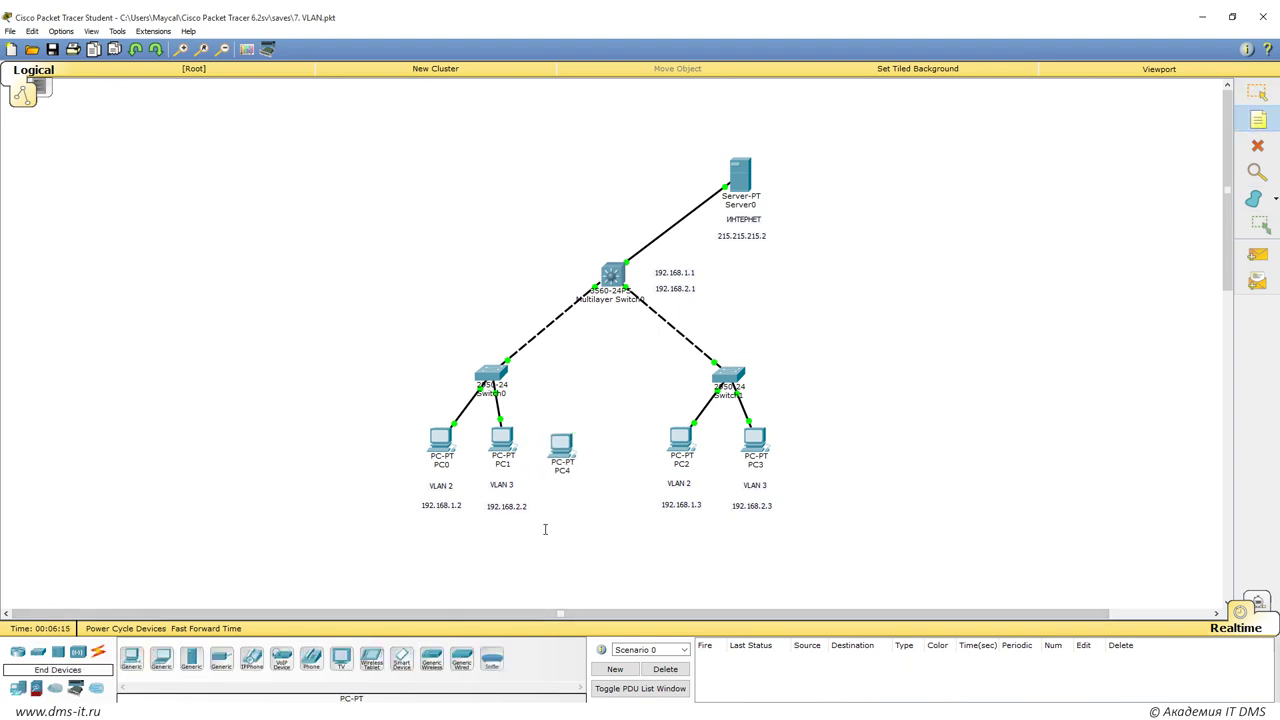
click(553, 504)
text(192.168.3.1)
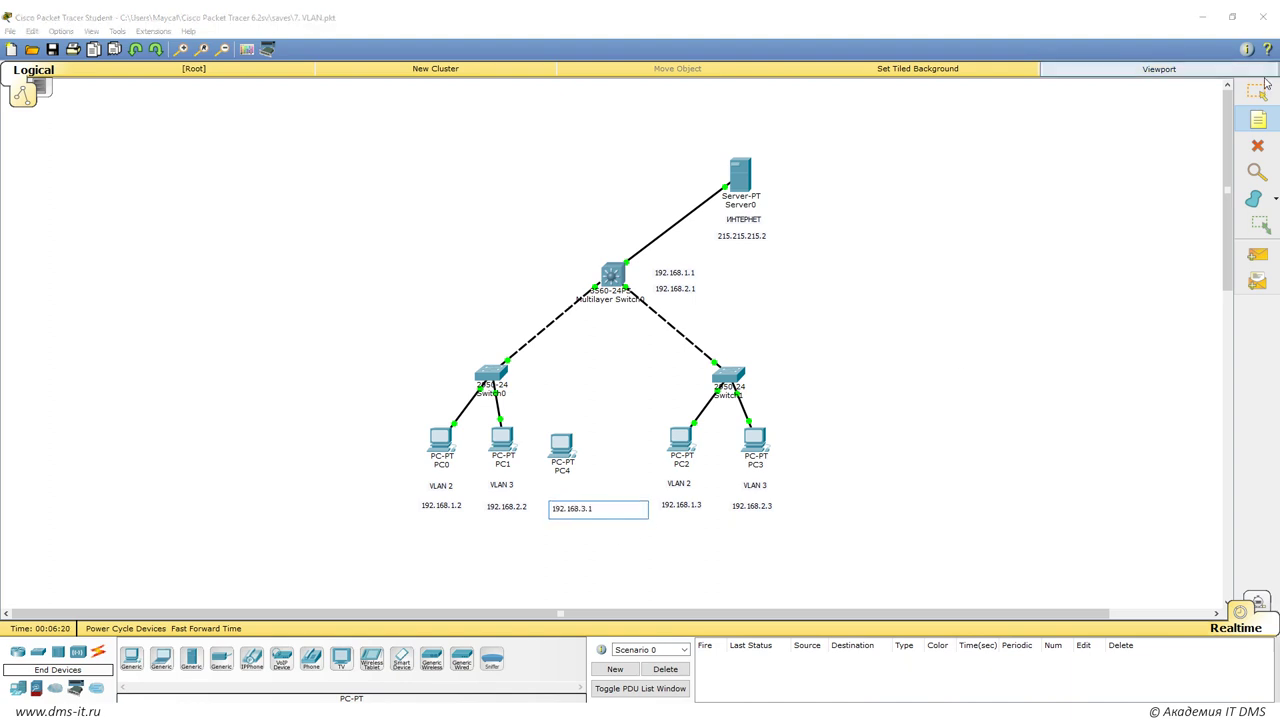
click(1257, 91)
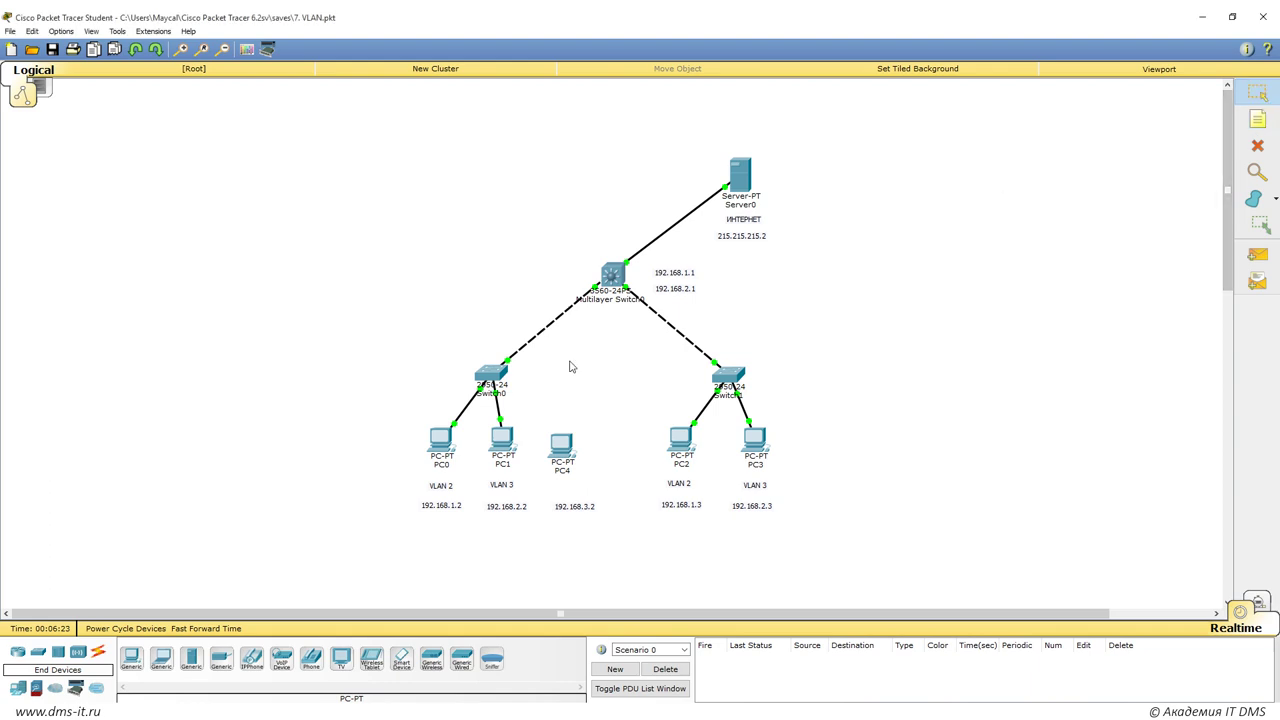
drag(562, 447, 567, 452)
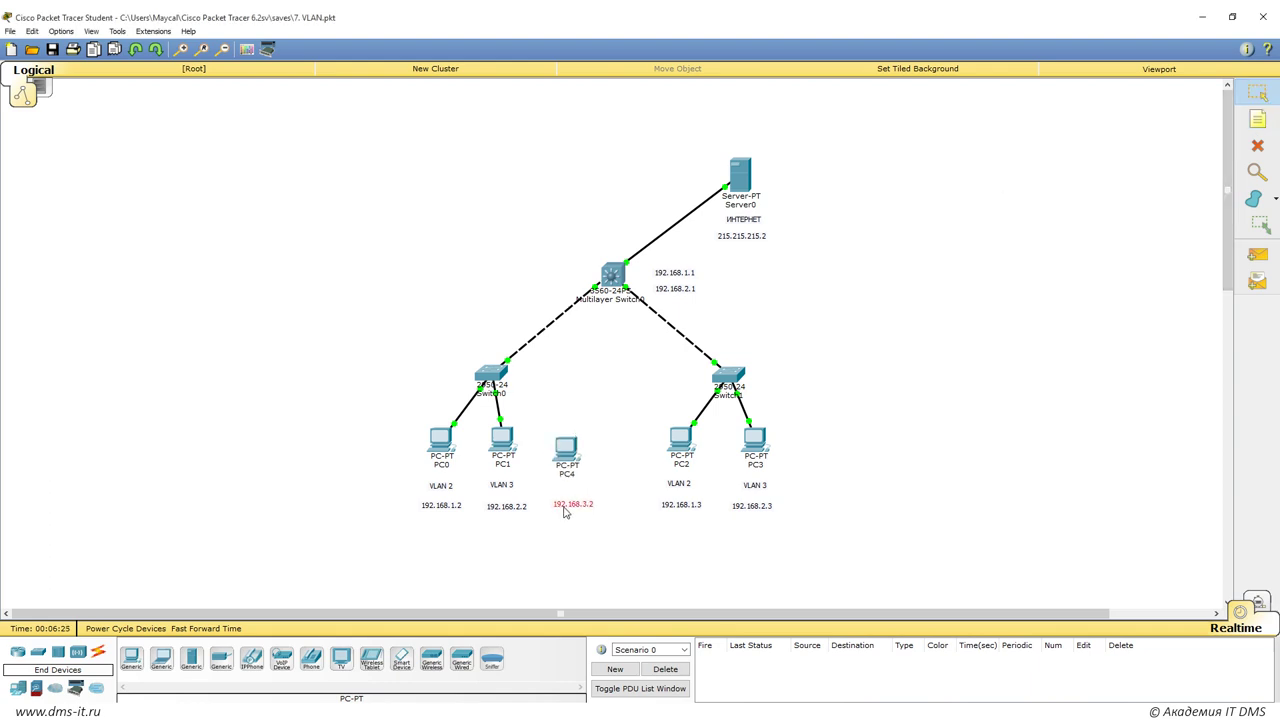
Add the note VLAN 1 between PC4 and its address note.
click(1257, 119)
click(558, 484)
text(VLAN 1)
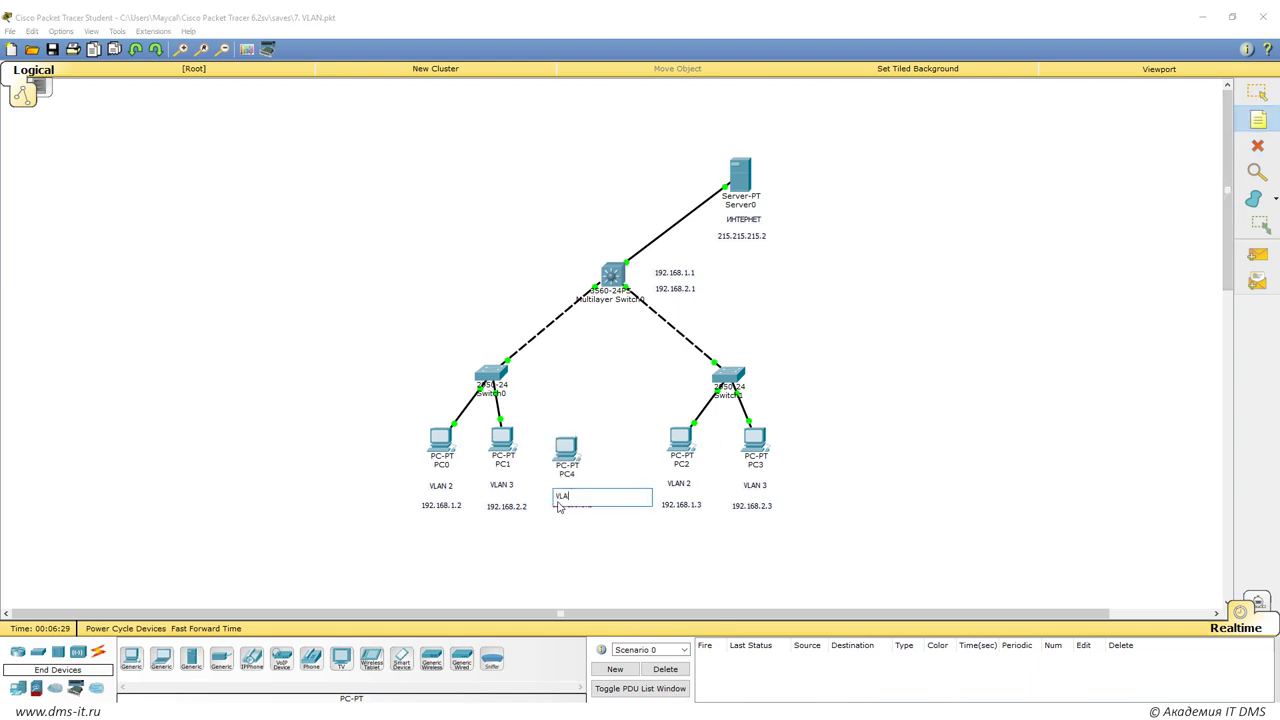
click(1257, 91)
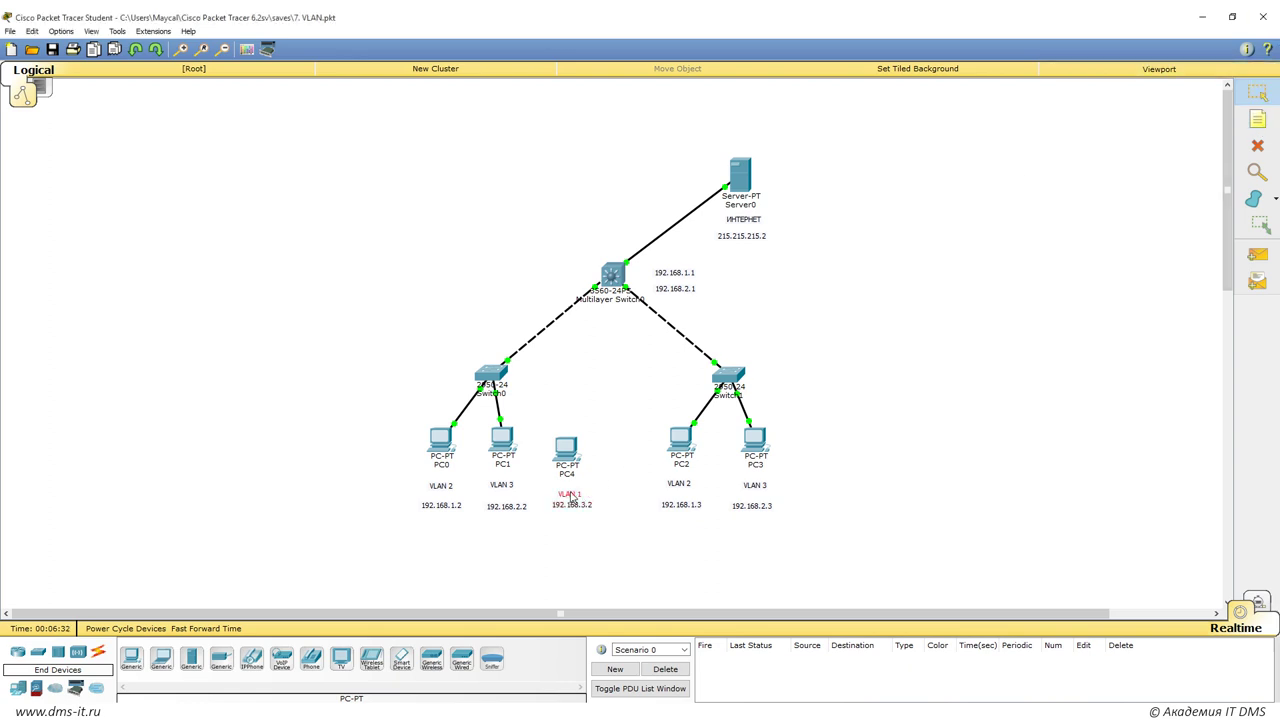
Connect PC4 to Switch0 using the automatically chosen connection type.
click(97, 651)
click(131, 658)
click(566, 450)
click(514, 364)
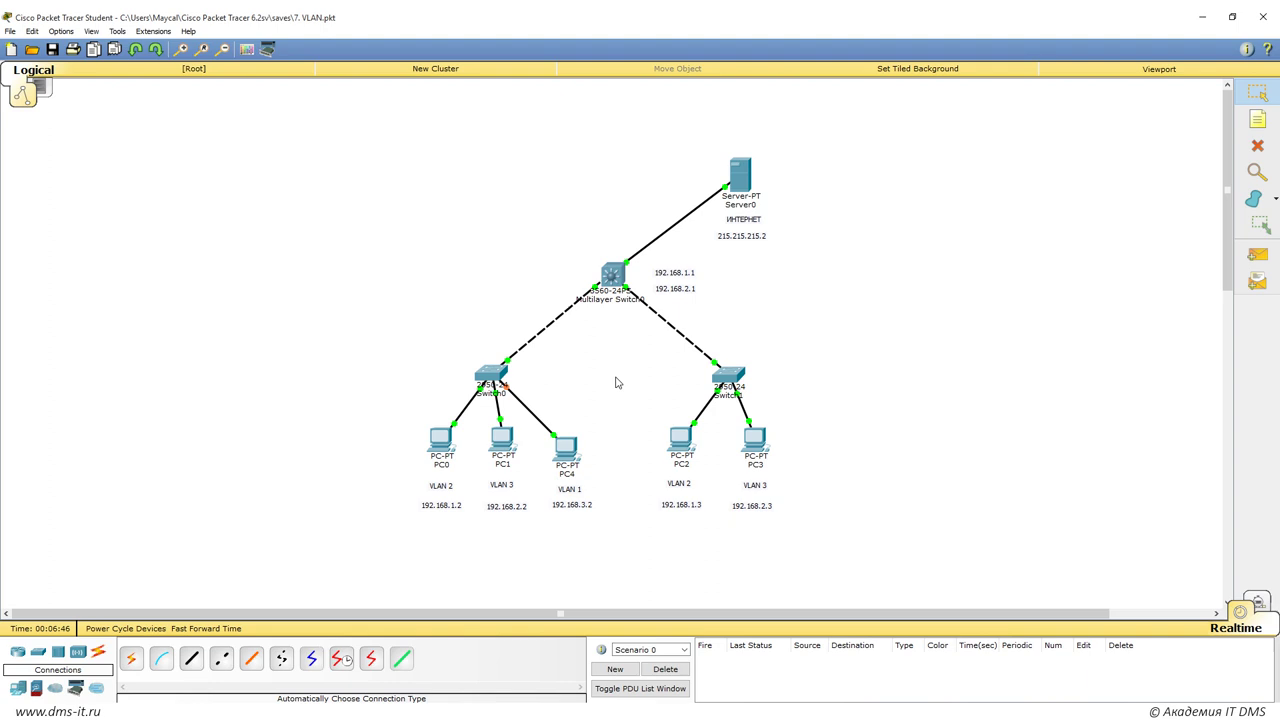
Add a generic PC beside PC3, keeping only one and removing the duplicate.
click(17, 691)
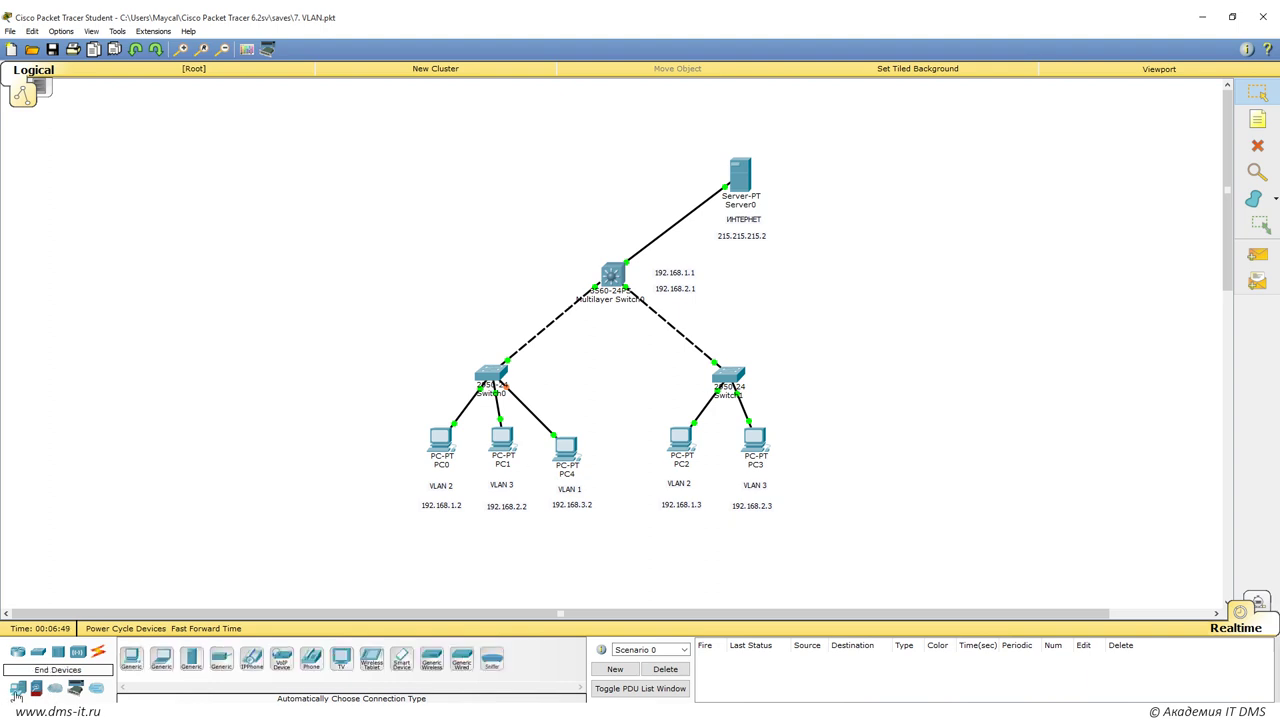
click(131, 657)
click(823, 452)
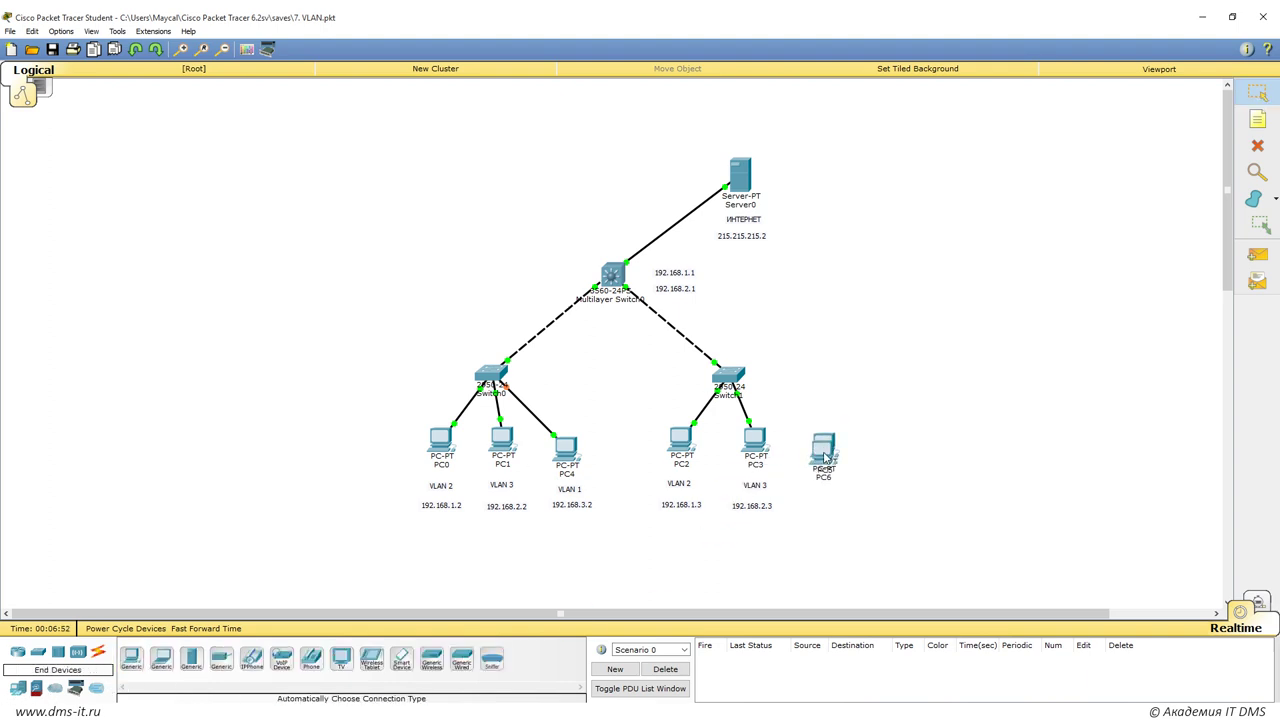
key(Delete)
click(1262, 88)
click(820, 447)
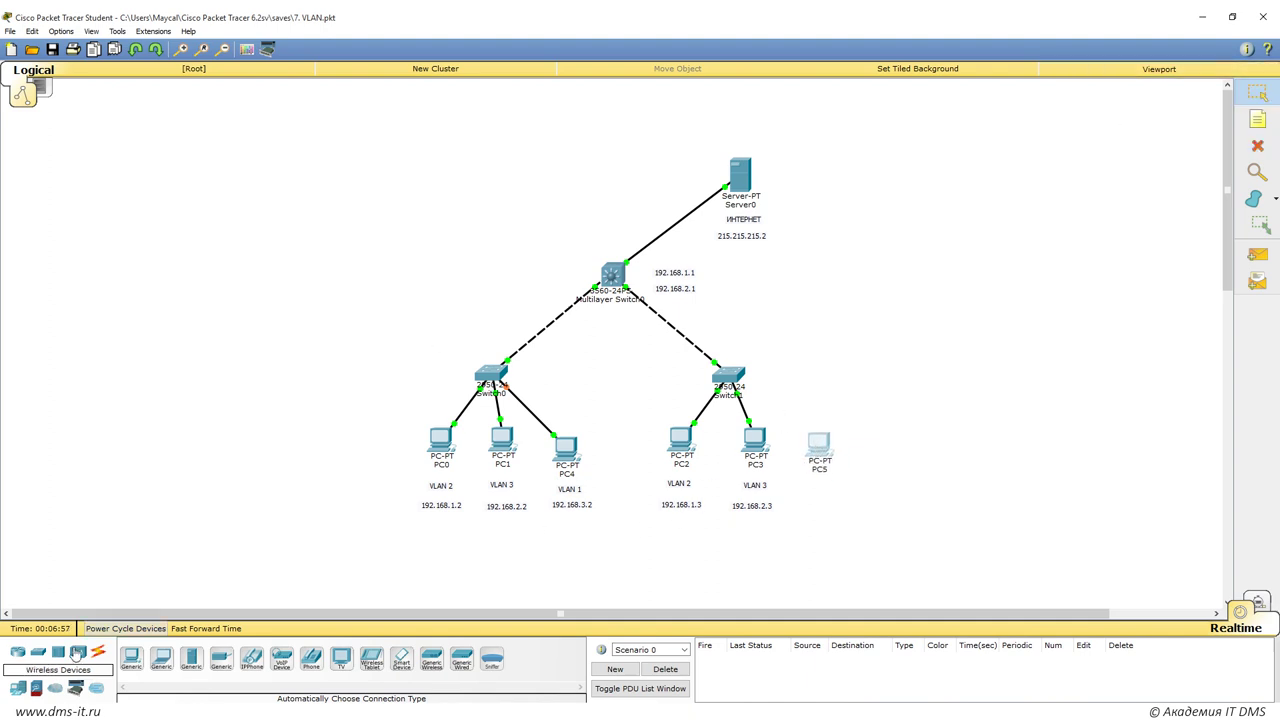
Place the note VLAN 1 directly below PC5.
click(1258, 119)
click(809, 485)
text(VLAN 1)
key(Escape)
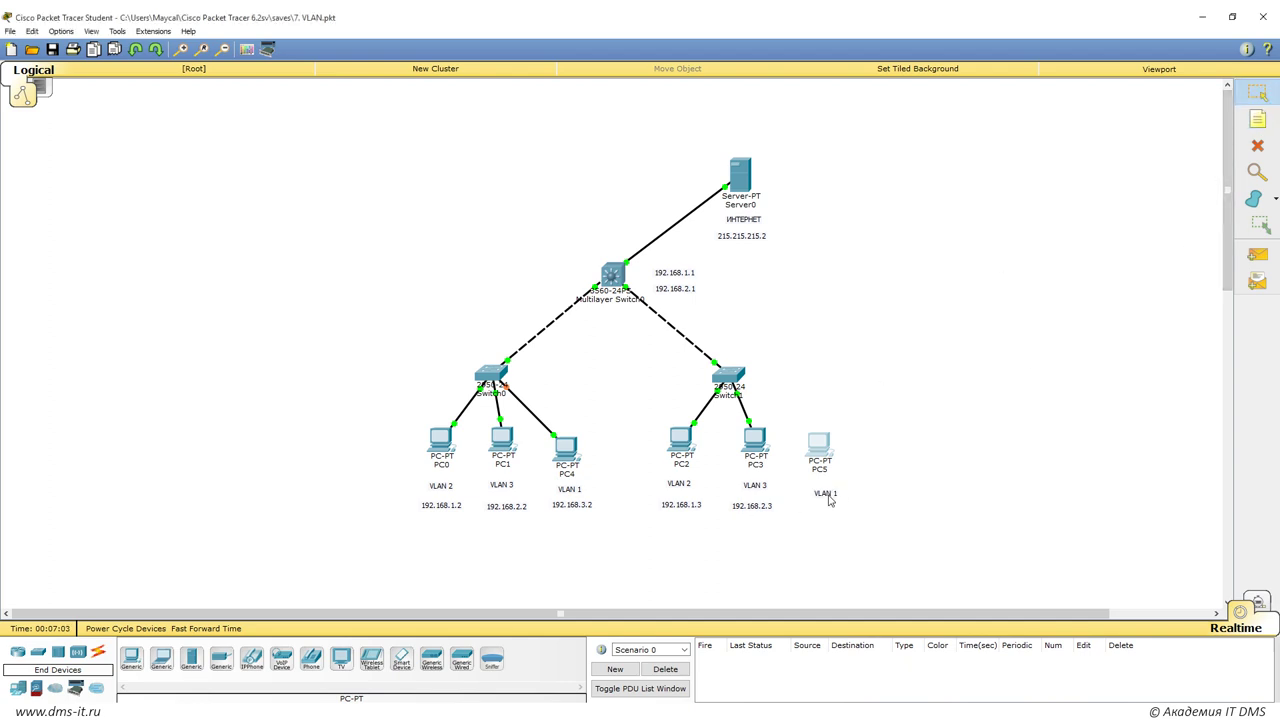
click(1258, 145)
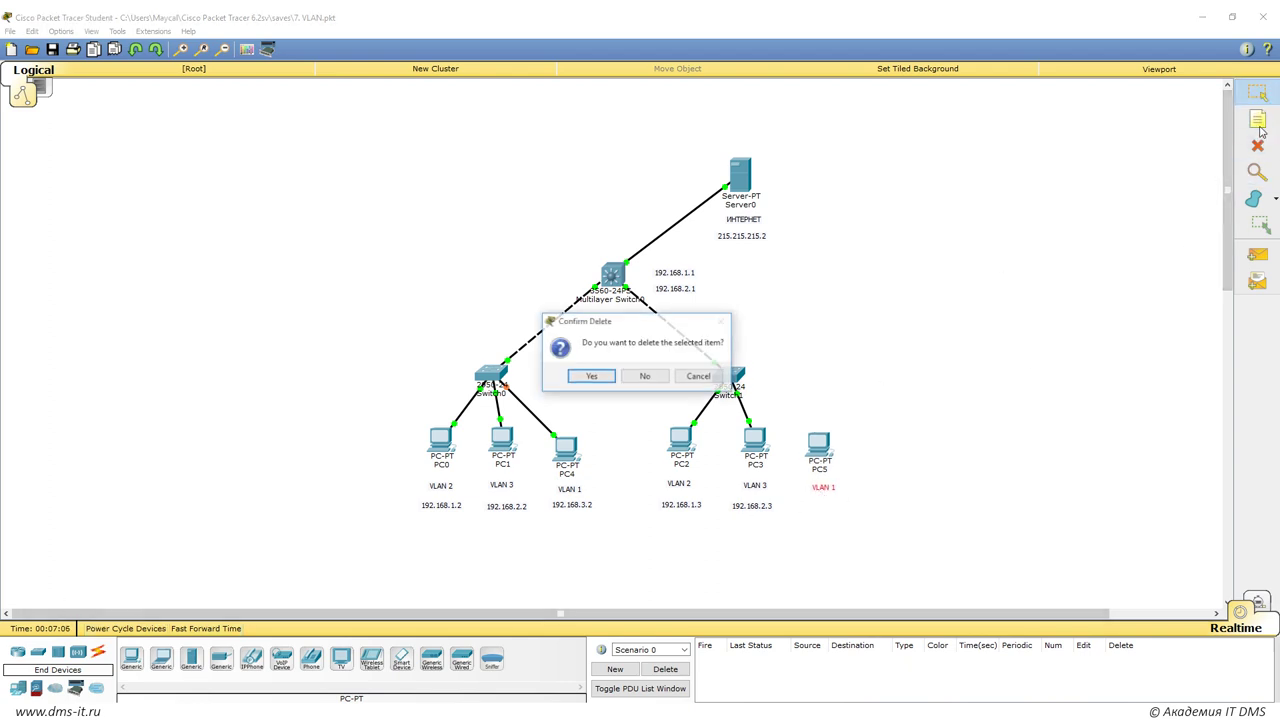
key(Escape)
Add the address note 192.168.3.3 below PC5's VLAN note.
click(1270, 122)
click(814, 512)
text(192.168)
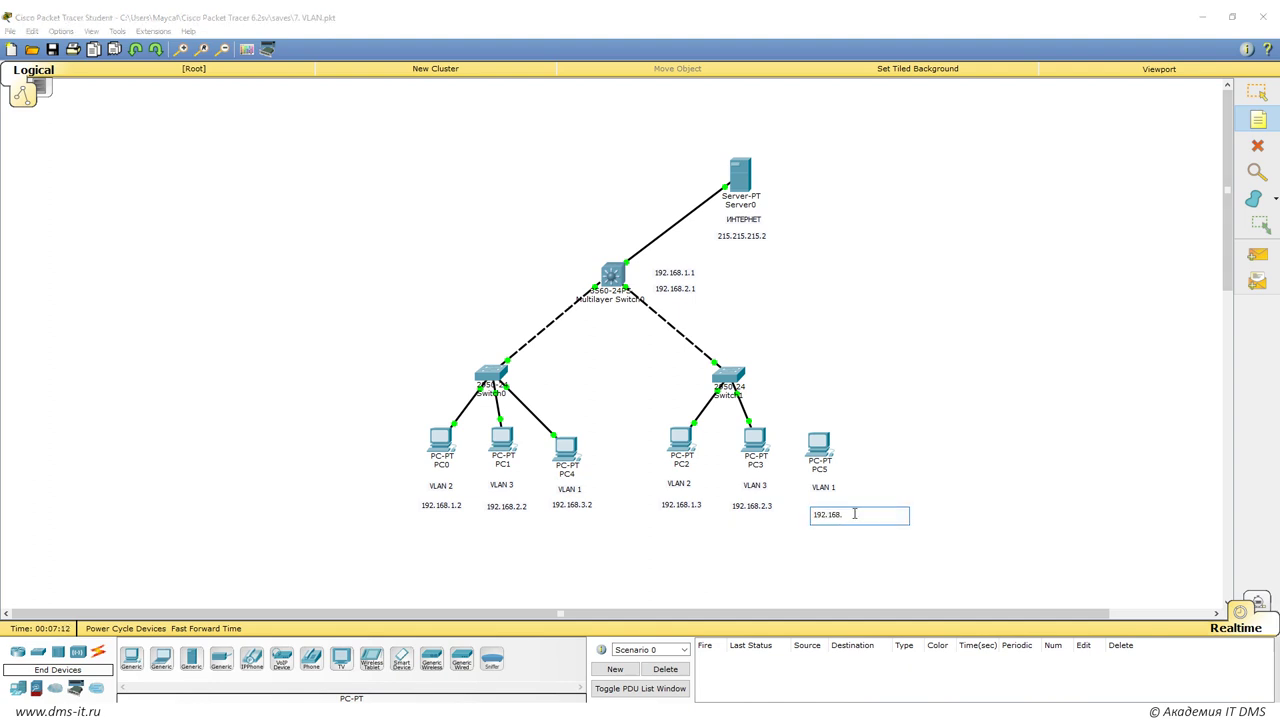
text(.3.3)
key(Escape)
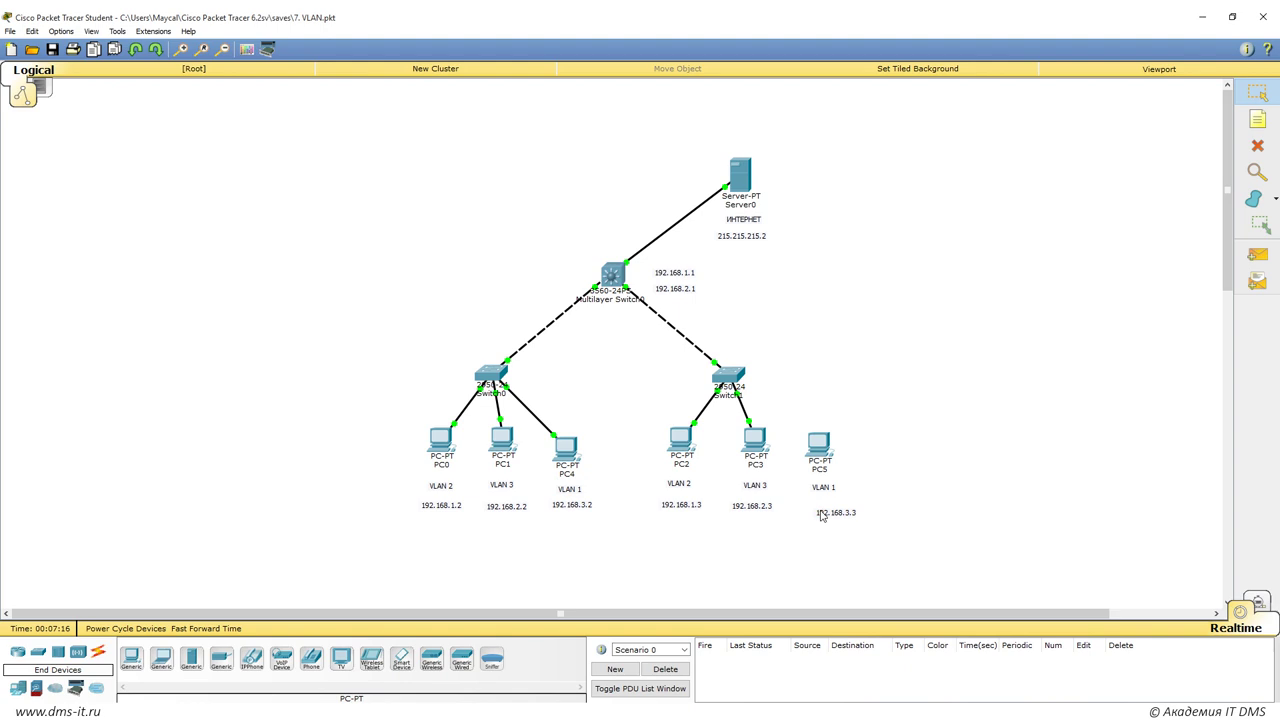
Set PC4's FastEthernet0 IP address to 192.168.3.2 and fill in its subnet mask.
click(570, 460)
click(893, 205)
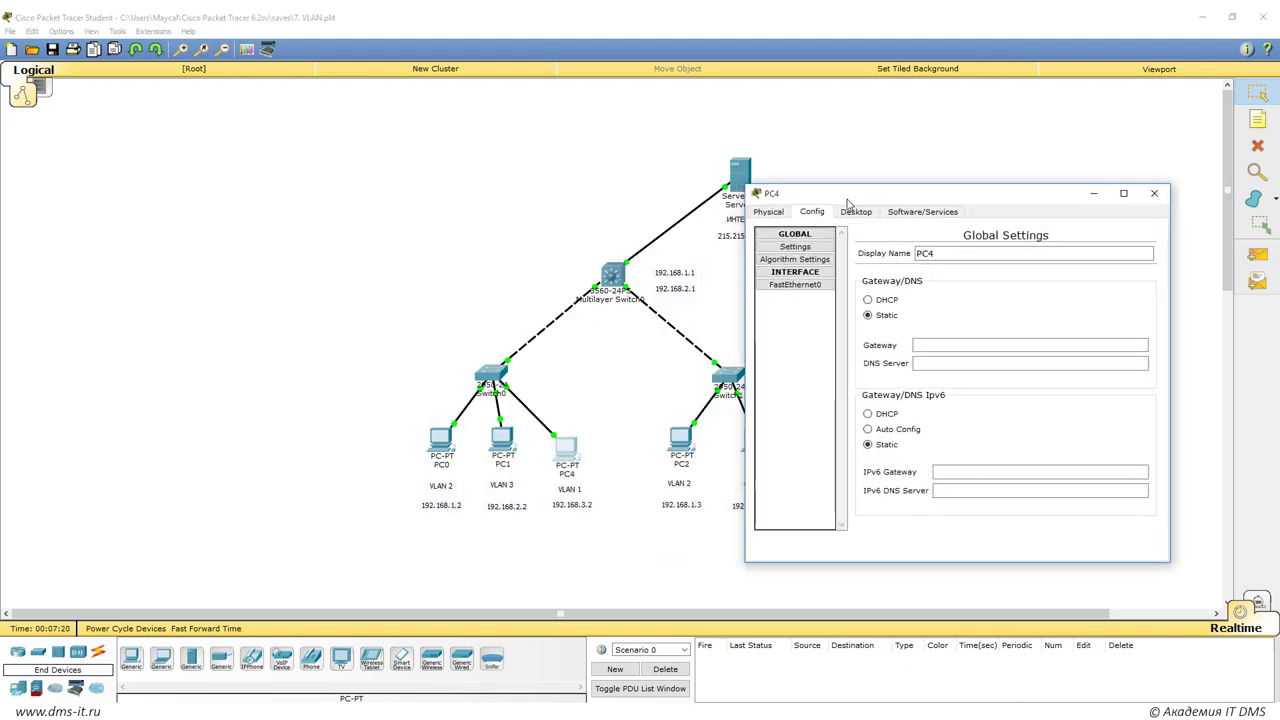
click(876, 278)
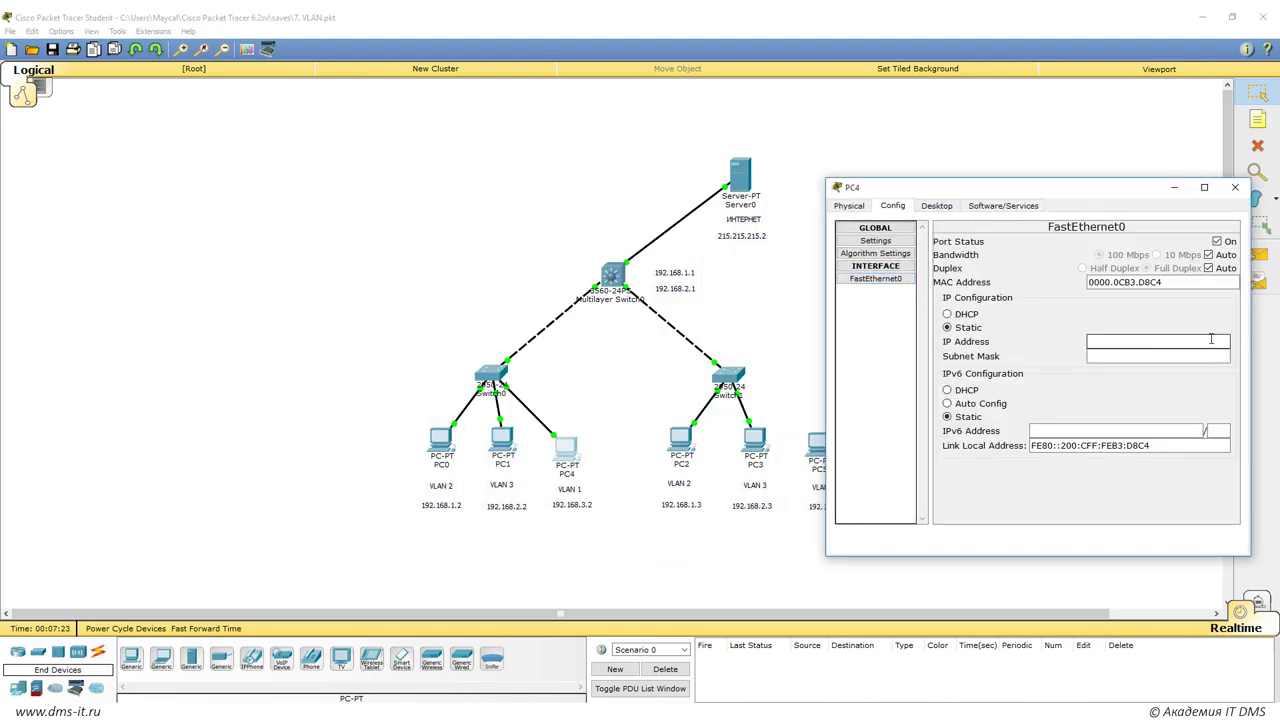
text(192.168.3.2)
click(1160, 357)
click(1235, 187)
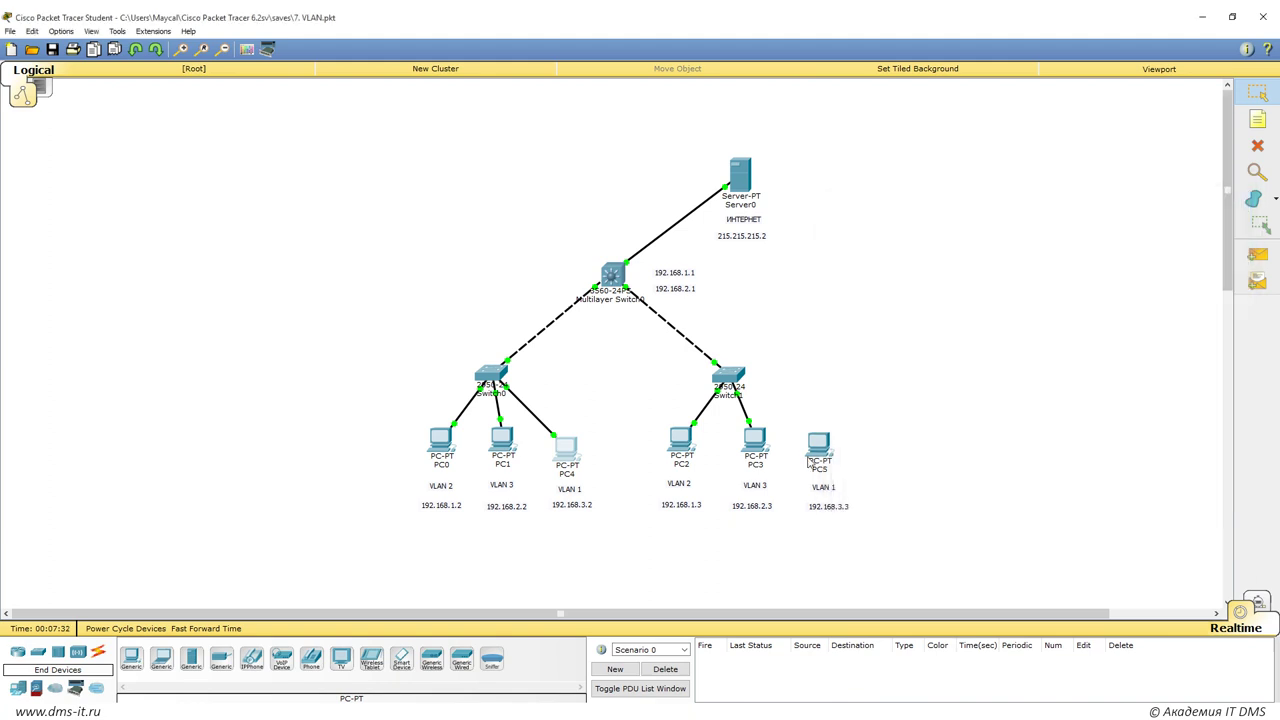
Assign PC5's FastEthernet0 the static IP address 192.168.3.3 and fill in its subnet mask.
click(815, 445)
click(500, 219)
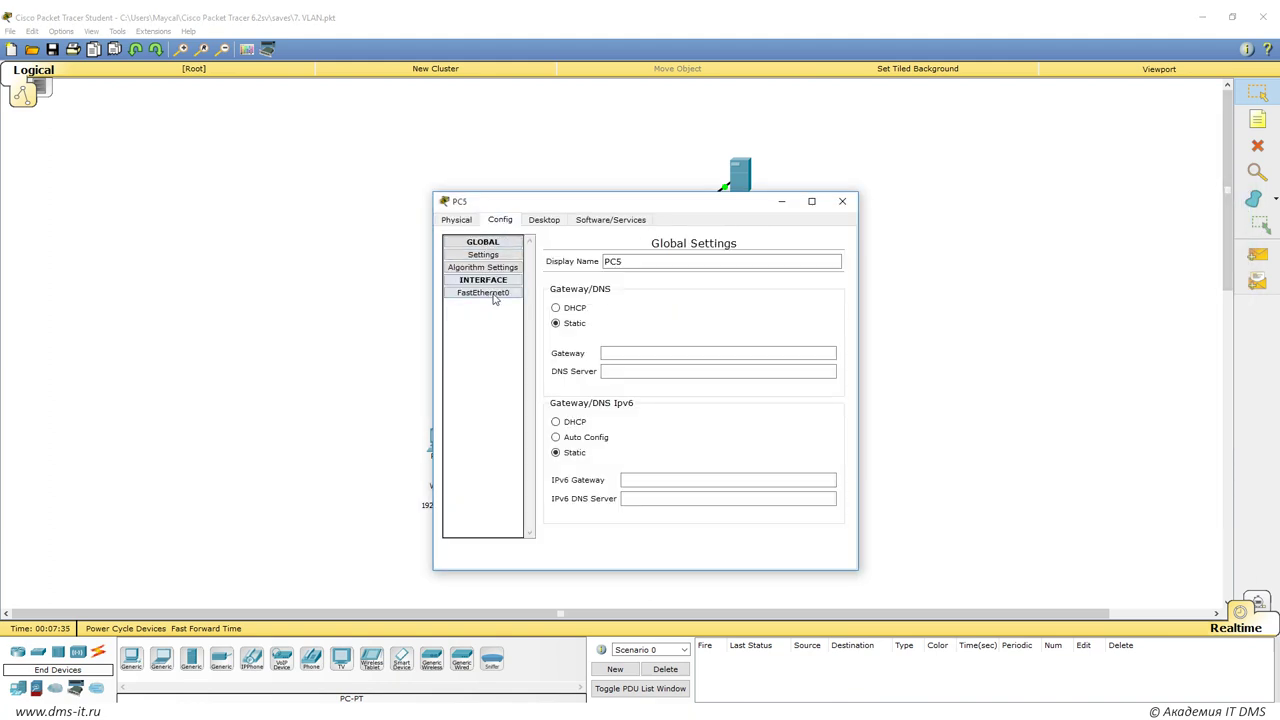
click(494, 293)
click(743, 355)
text(192.168.3.2)
click(753, 371)
click(842, 201)
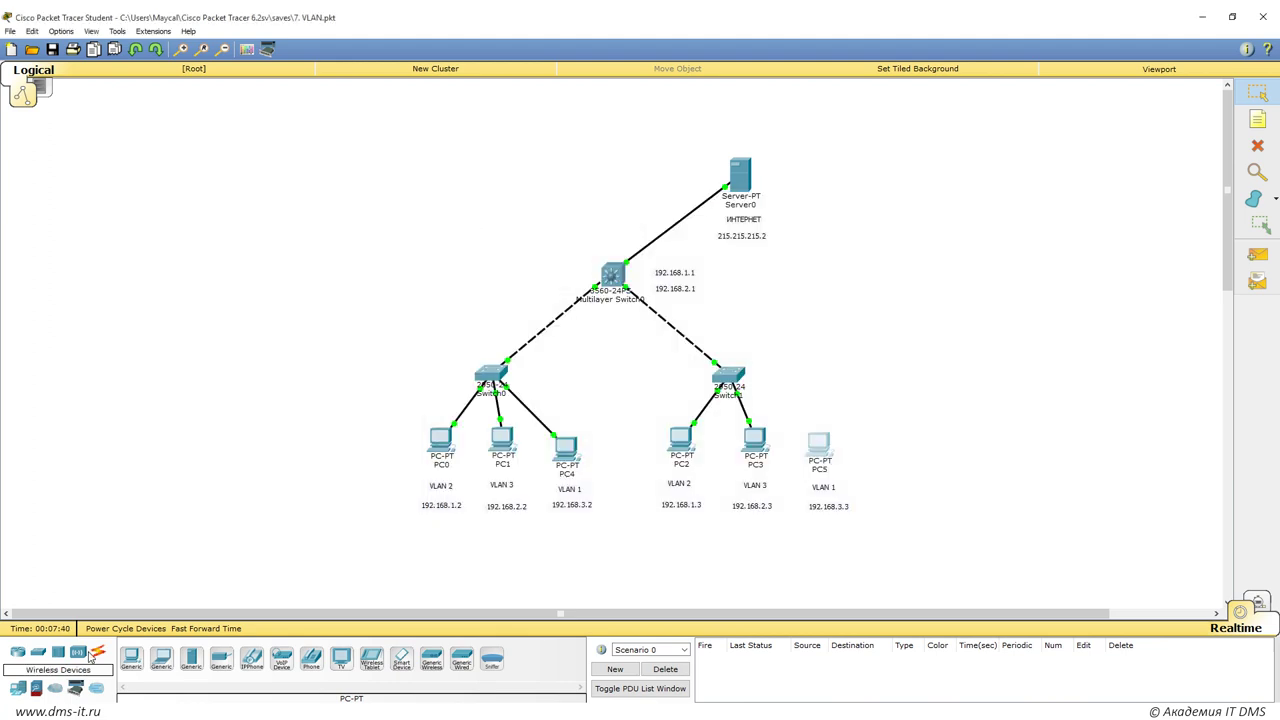
Cable PC5 to Switch1 using the automatically chosen connection type.
click(96, 652)
click(131, 658)
click(818, 445)
click(738, 375)
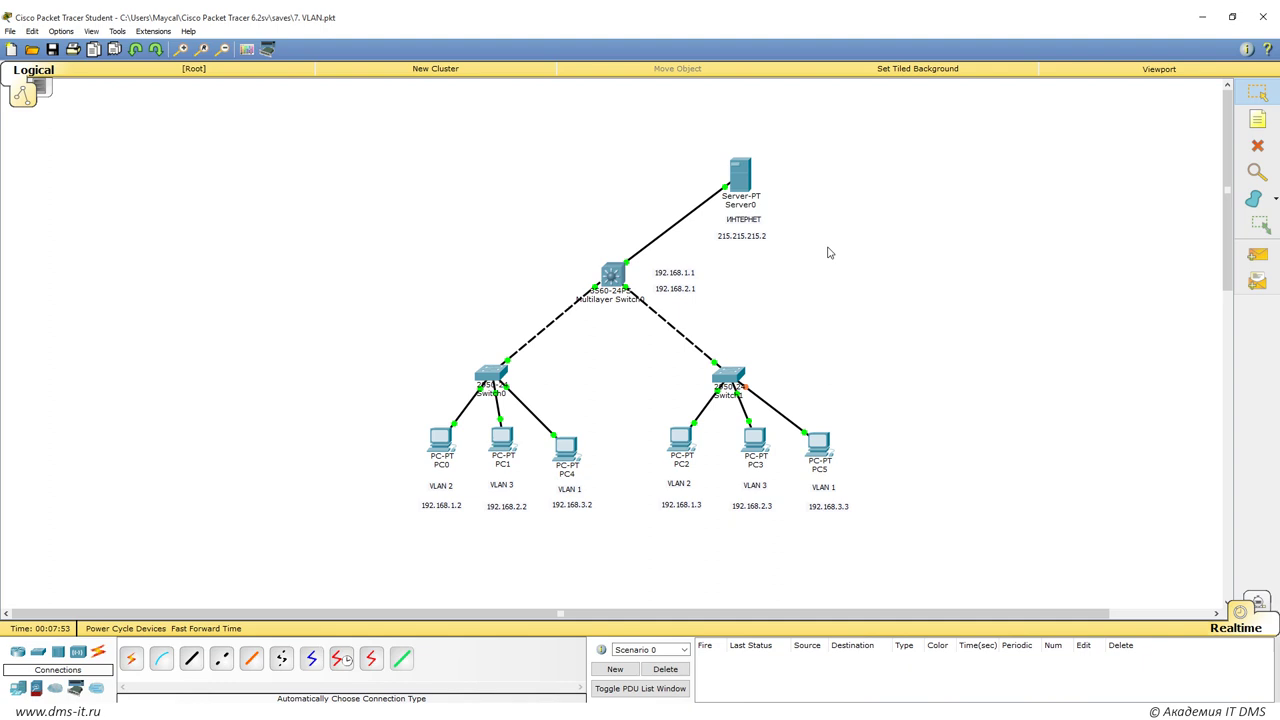
Ping 192.168.1.3 from PC0's Command Prompt.
drag(397, 427, 528, 557)
click(527, 556)
click(442, 452)
click(548, 221)
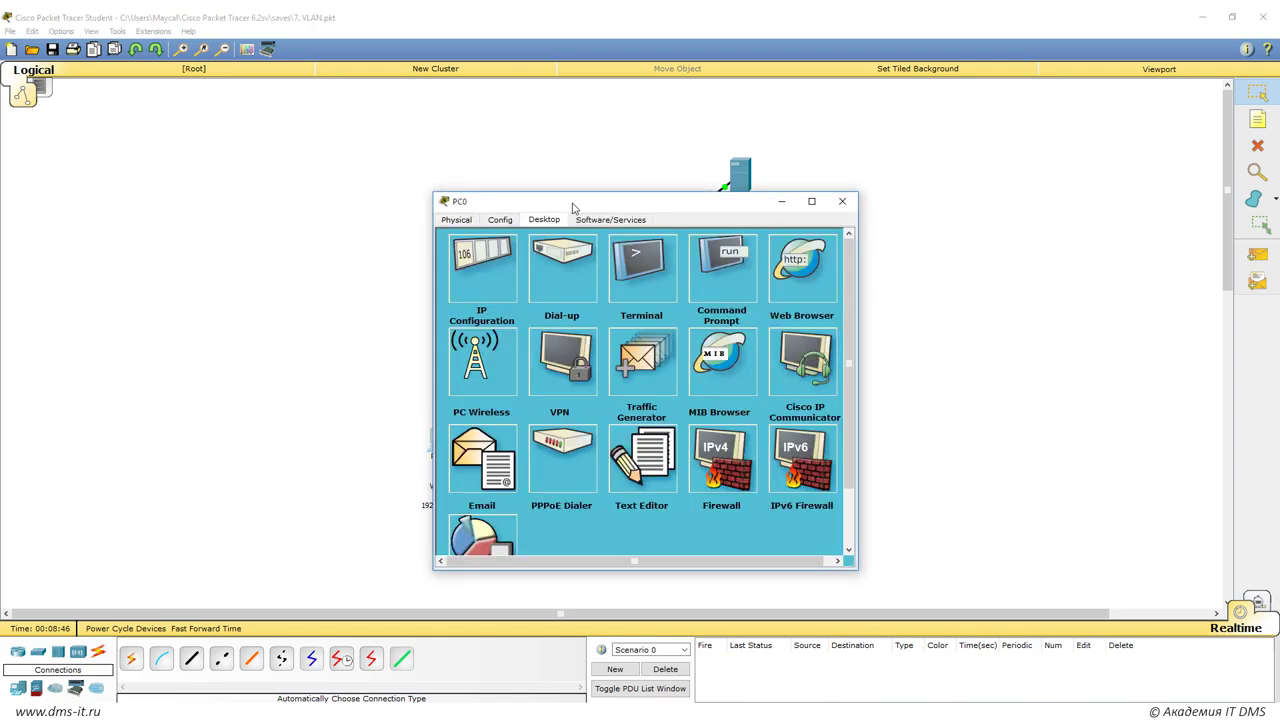
drag(572, 208, 215, 51)
click(364, 112)
text(ping 192.168.)
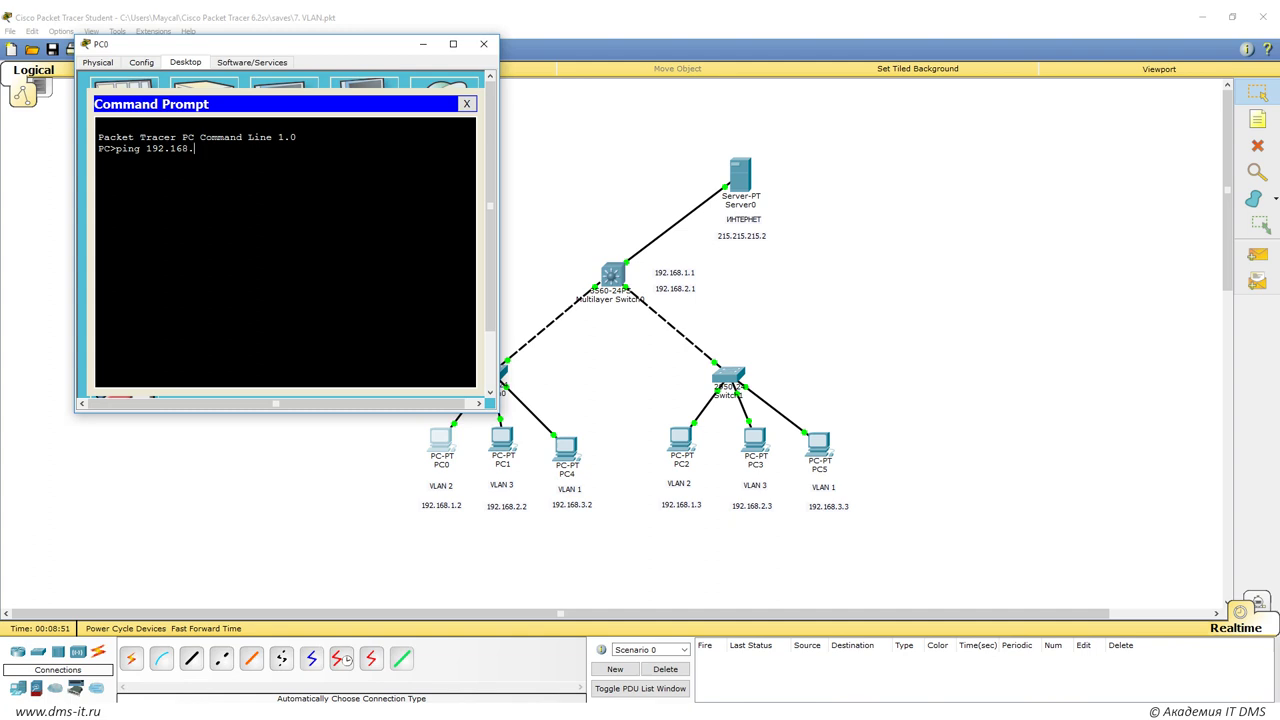
key(Return)
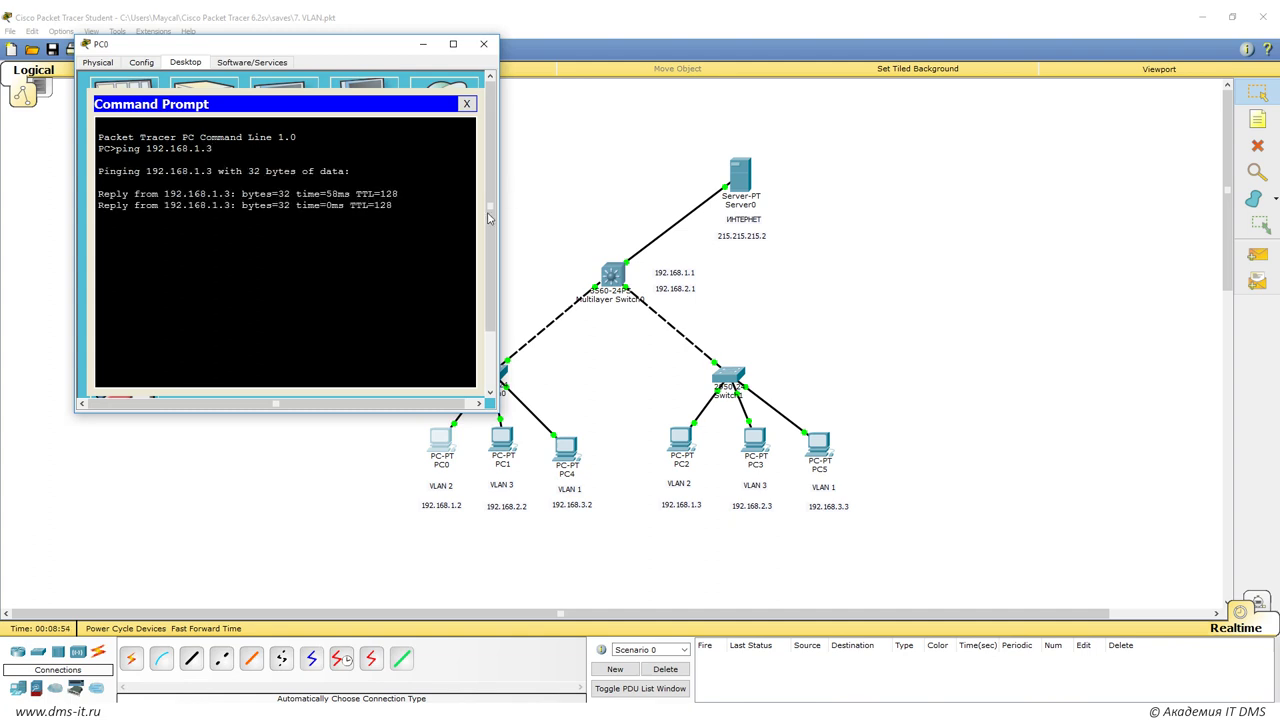
Repeat PC0's ping to 192.168.1.3 in Simulation mode and advance the ICMP packet to Switch0.
click(1262, 602)
click(1257, 602)
key(alt+Tab)
key(Up)
key(Return)
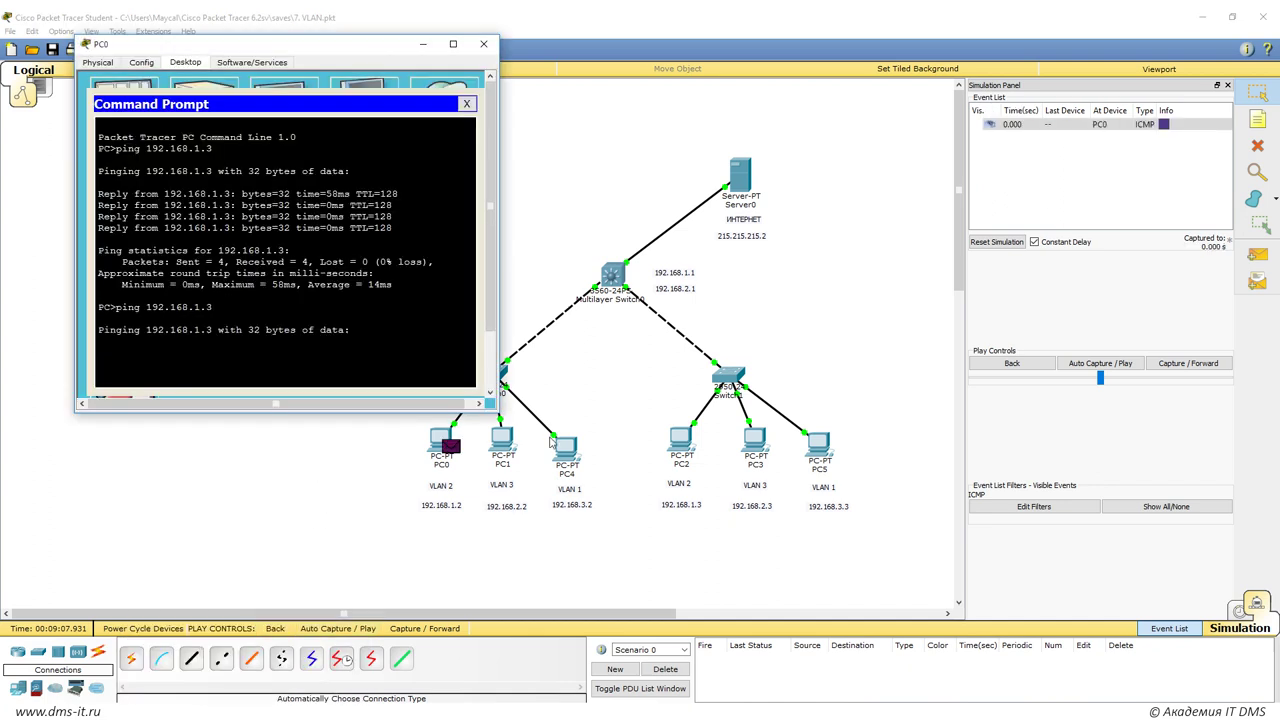
click(1143, 230)
click(1160, 366)
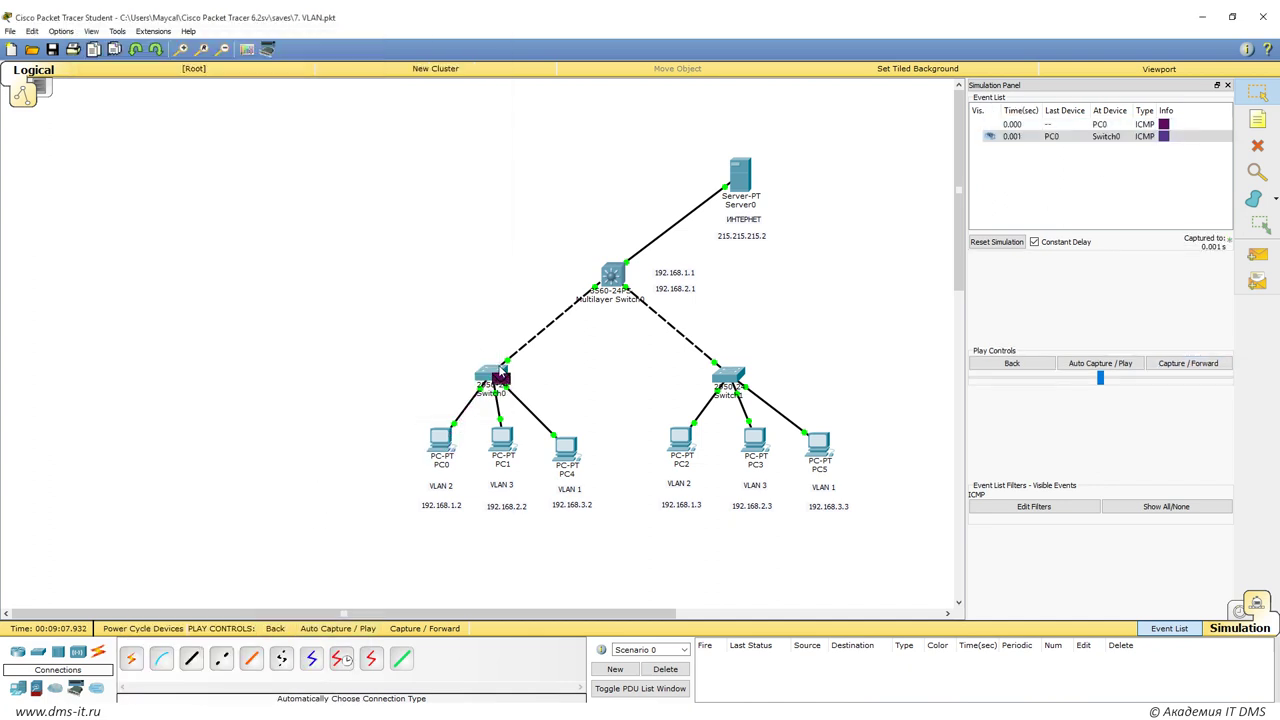
Examine the outbound PDU details of PC0's ICMP packet at Switch0, checking the Ethernet frame format.
click(1164, 137)
click(670, 223)
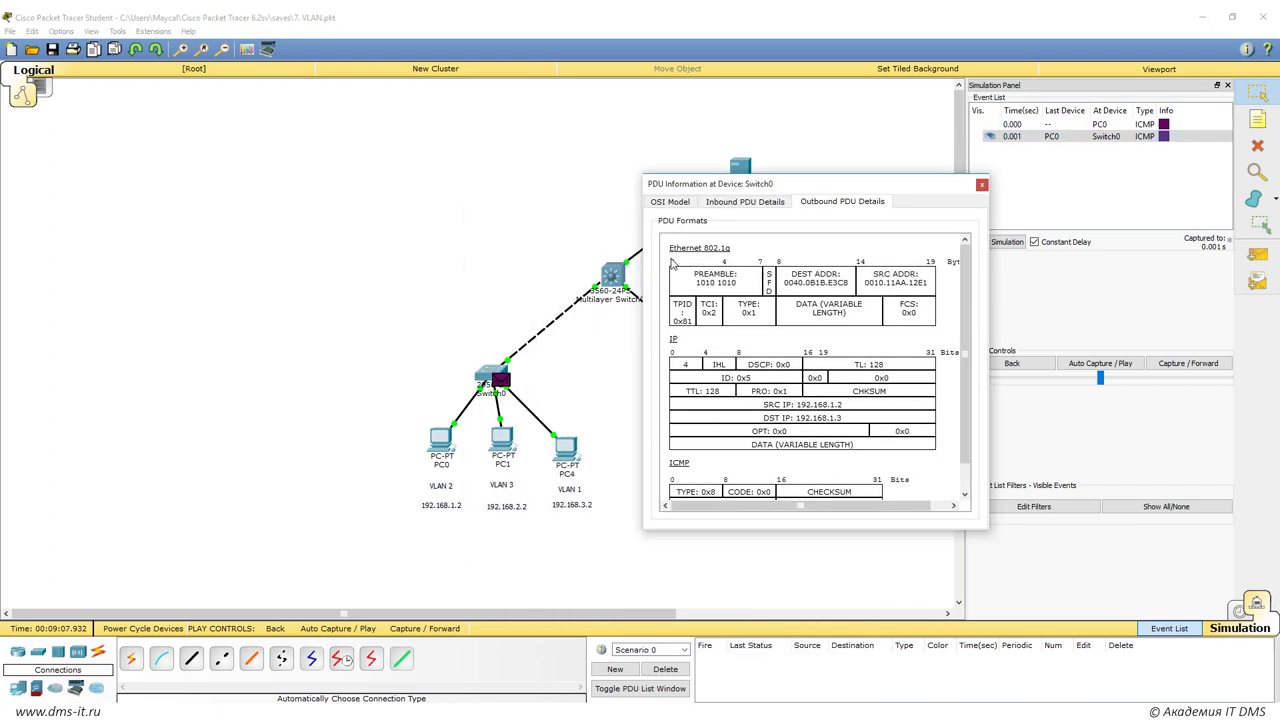
click(981, 184)
Advance PC0's ICMP packet through the switches to PC2 and return to Realtime mode.
click(1183, 364)
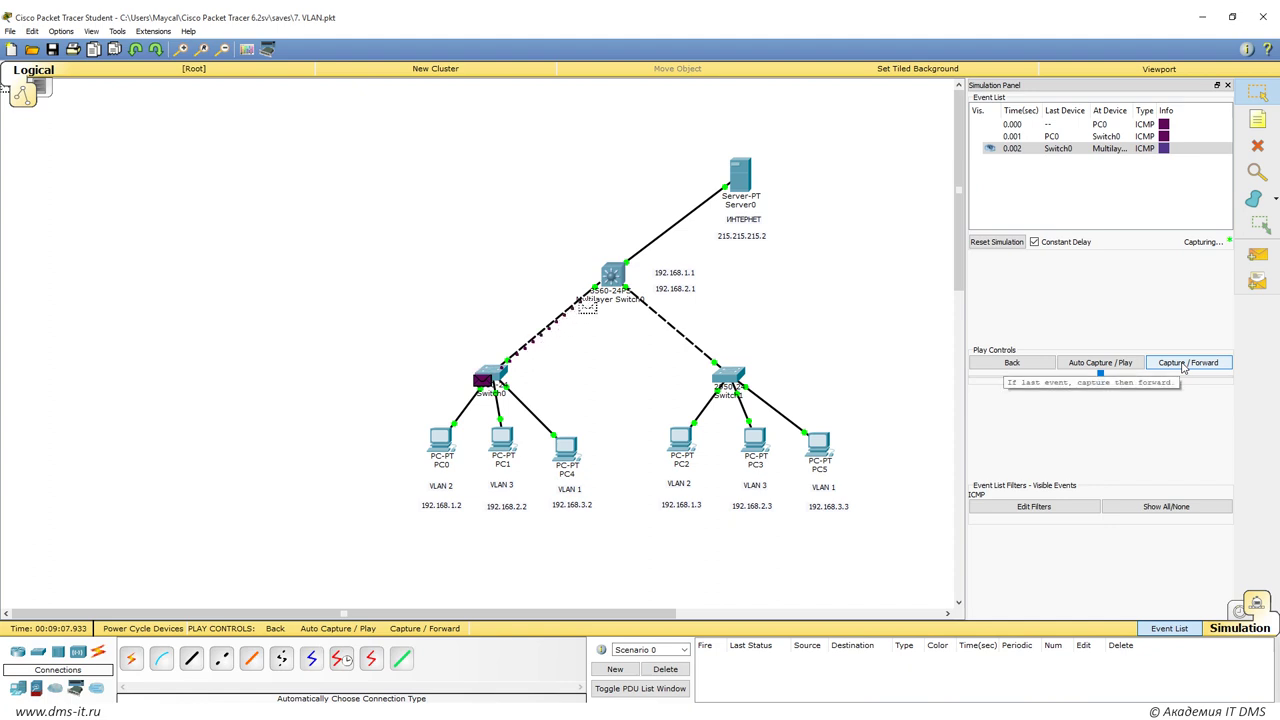
click(1183, 365)
click(1183, 365)
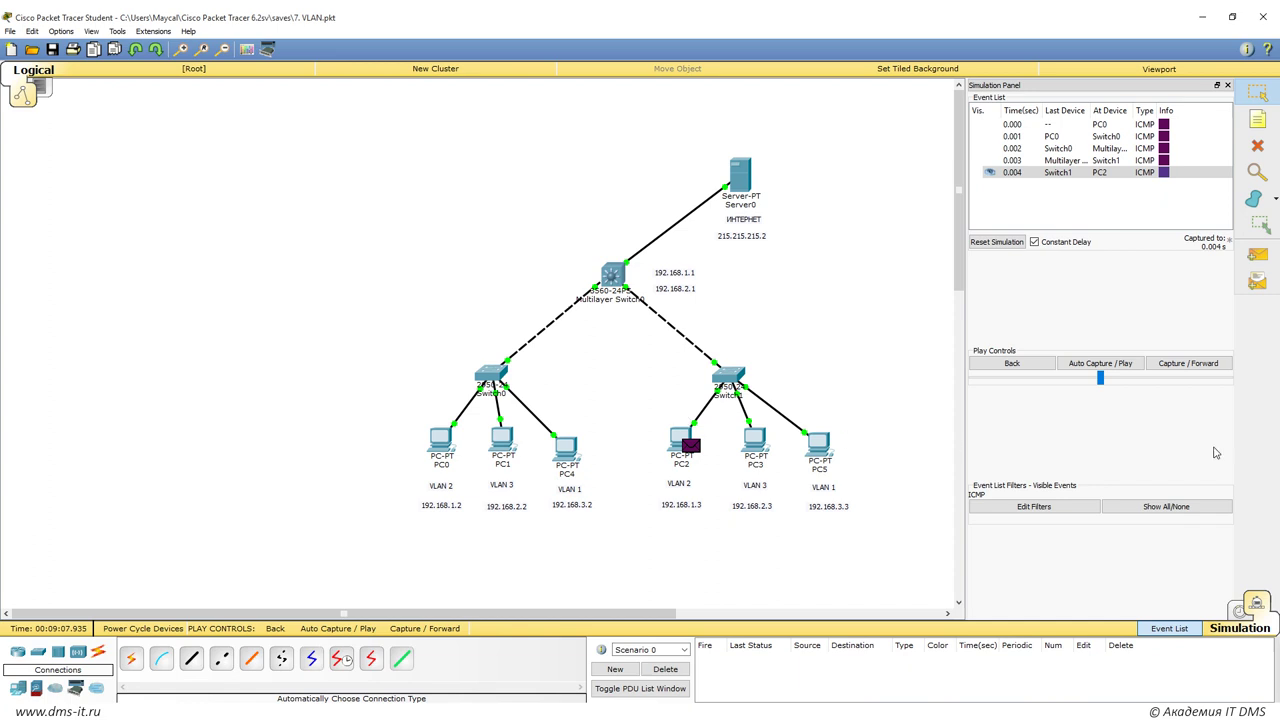
click(1240, 612)
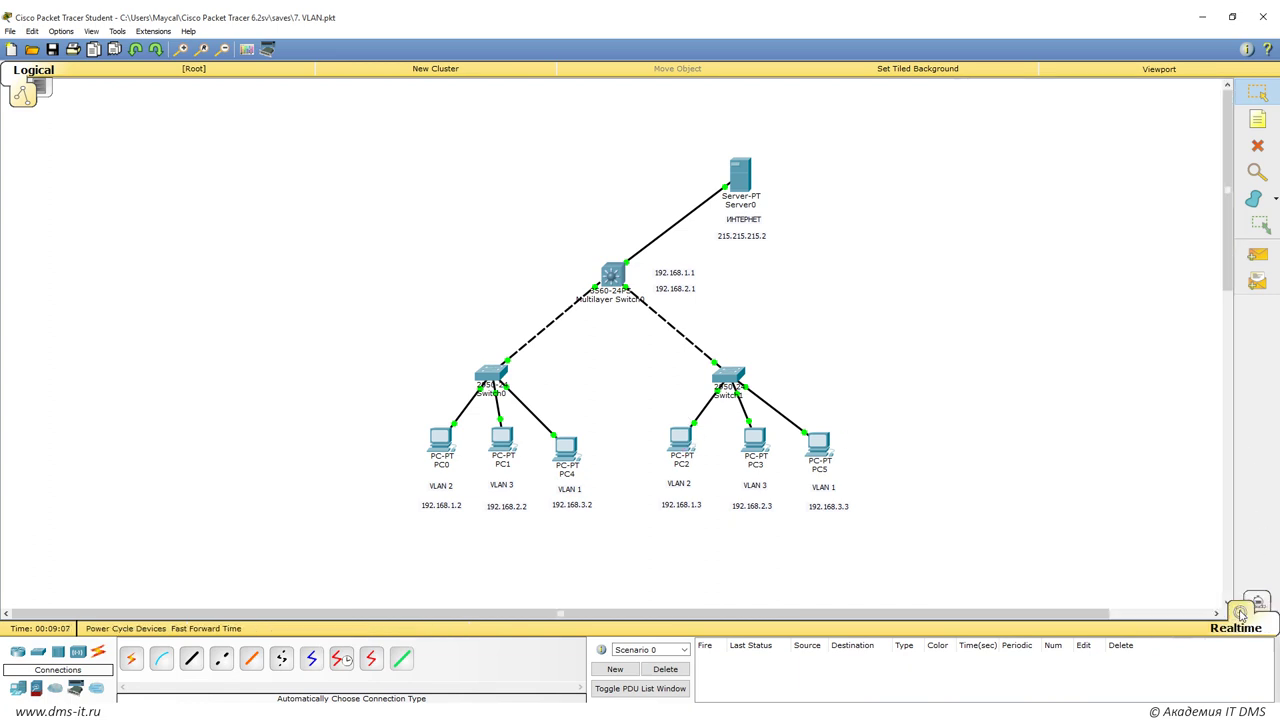
Ping 192.168.3.3 from PC4's Command Prompt.
click(573, 457)
click(541, 215)
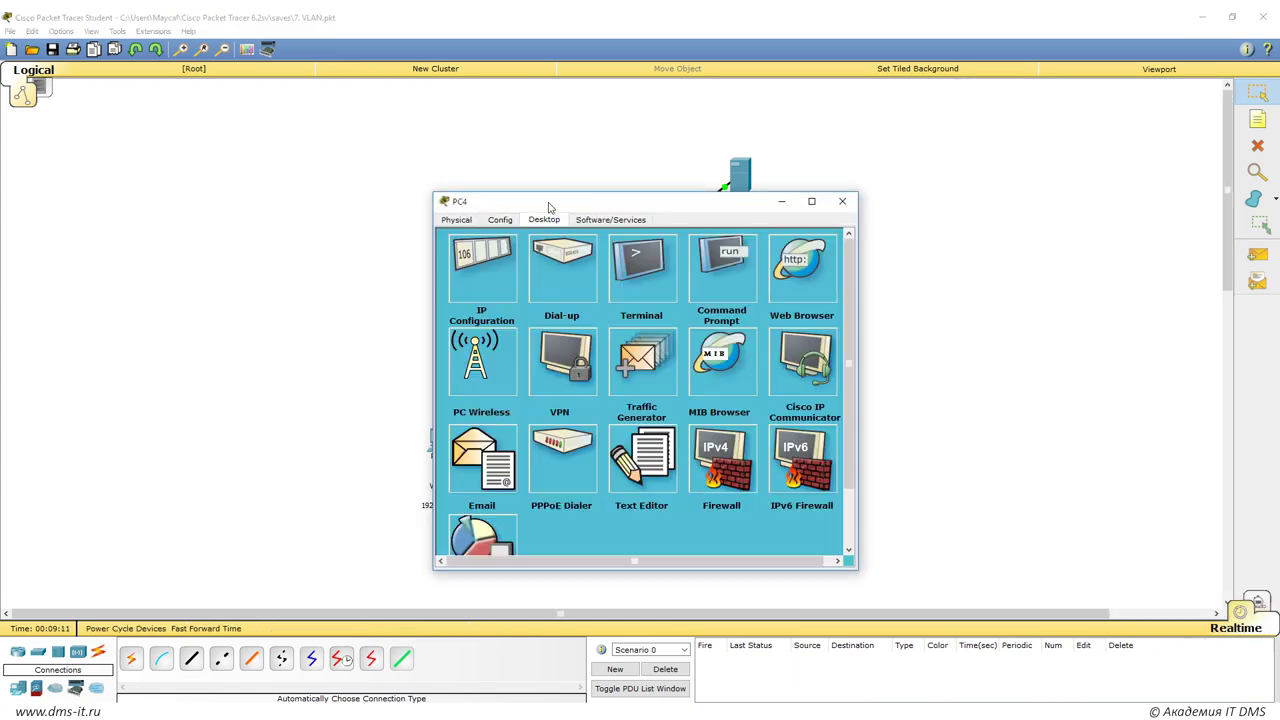
drag(548, 205, 1064, 132)
click(1220, 192)
text(ping 192.168.3.3)
key(Return)
drag(1113, 127, 252, 88)
Repeat PC4's ping to 192.168.3.3 in Simulation mode and advance the ICMP packet to Switch0.
click(1250, 612)
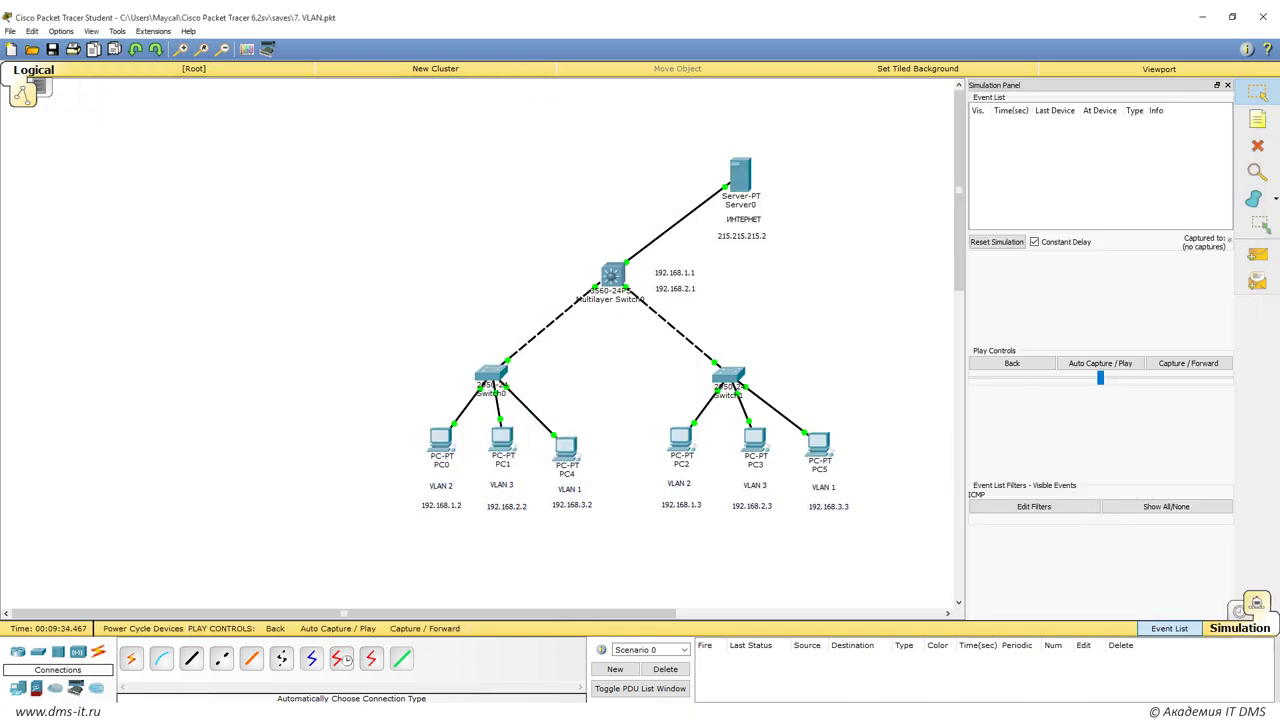
click(366, 652)
click(591, 364)
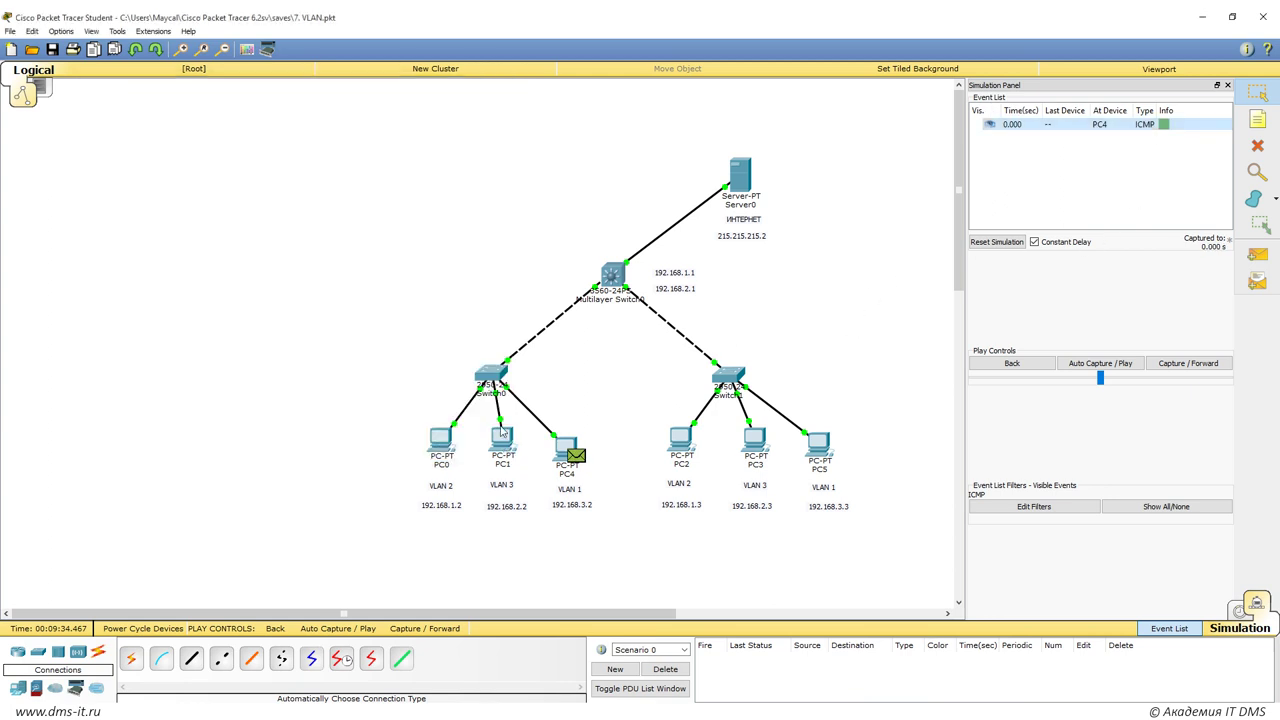
click(1150, 363)
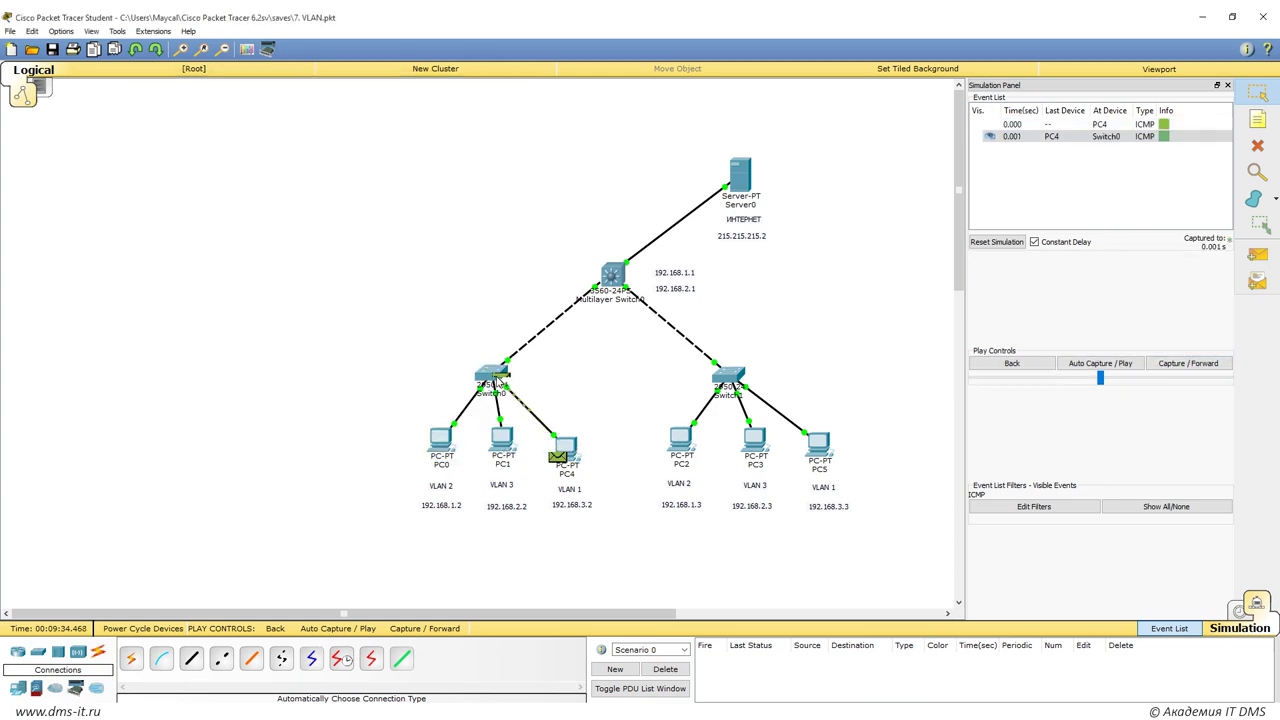
Examine the outbound PDU details of PC4's ICMP packet at Switch0 for a VLAN tag.
click(1163, 136)
click(671, 230)
drag(640, 212, 938, 209)
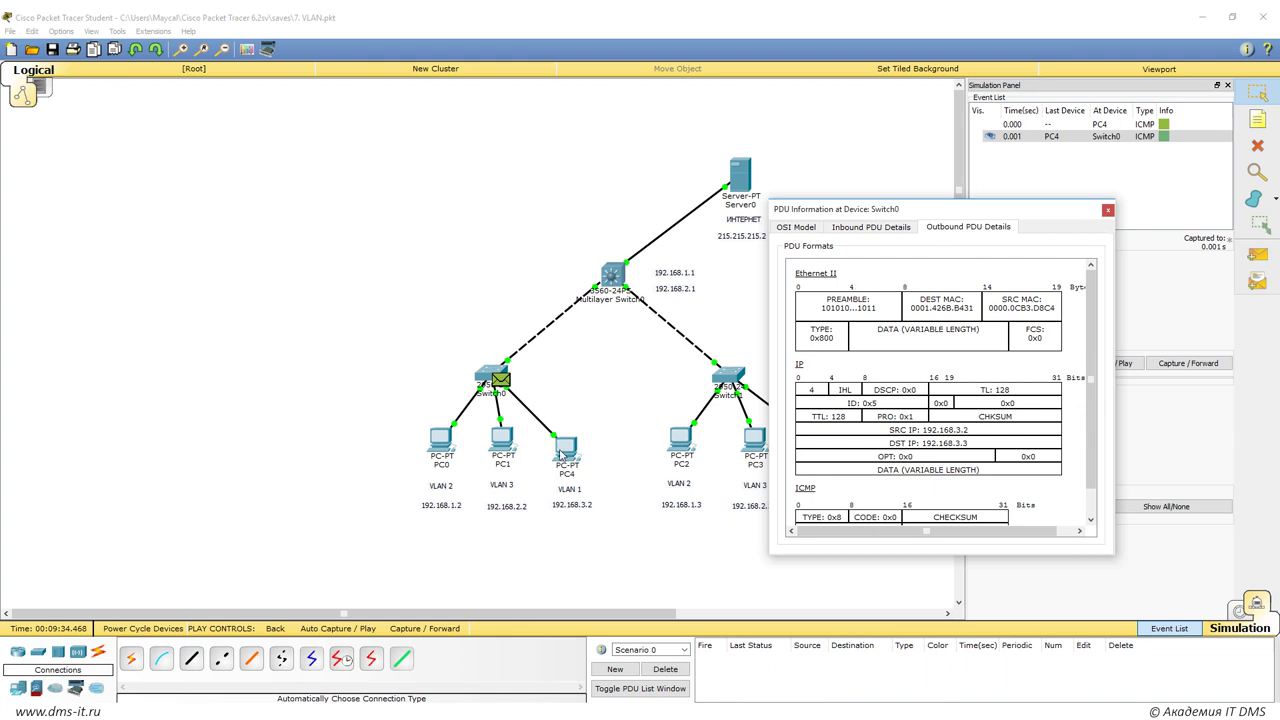
click(1107, 209)
Advance PC4's ICMP packet to PC5 and its reply back to PC4, and return to Realtime mode.
click(1188, 363)
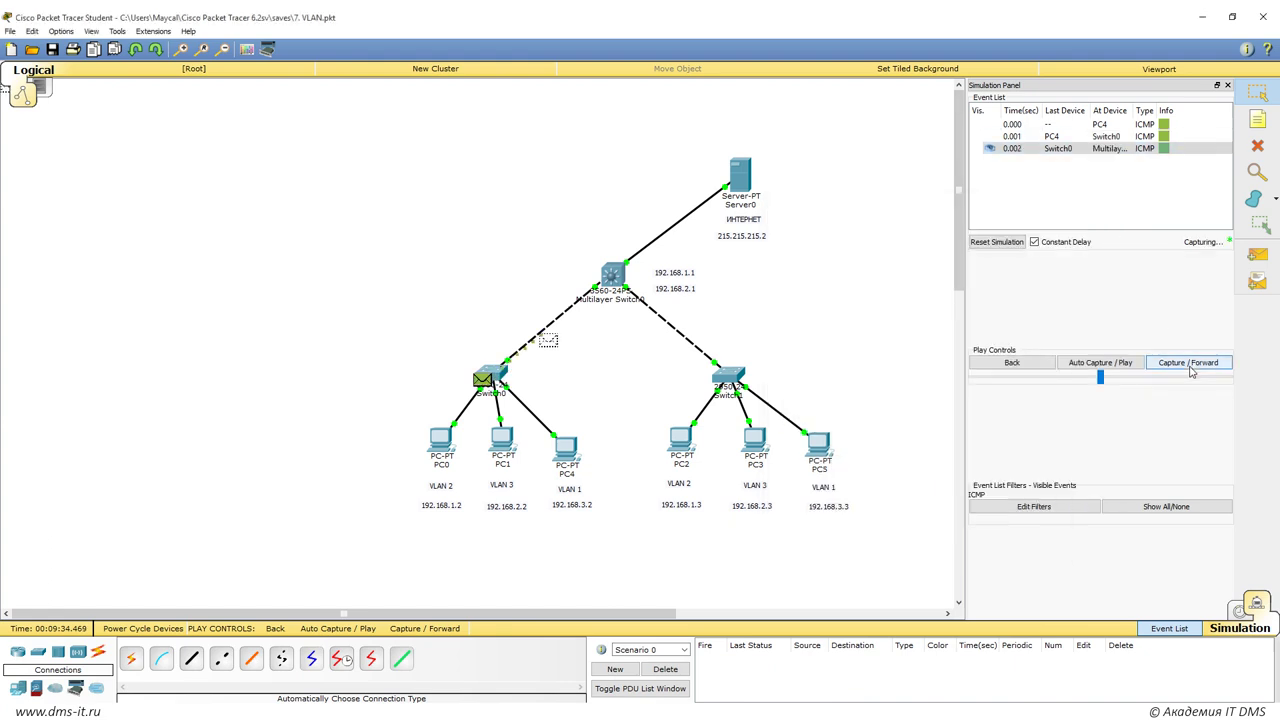
click(1190, 366)
click(1190, 366)
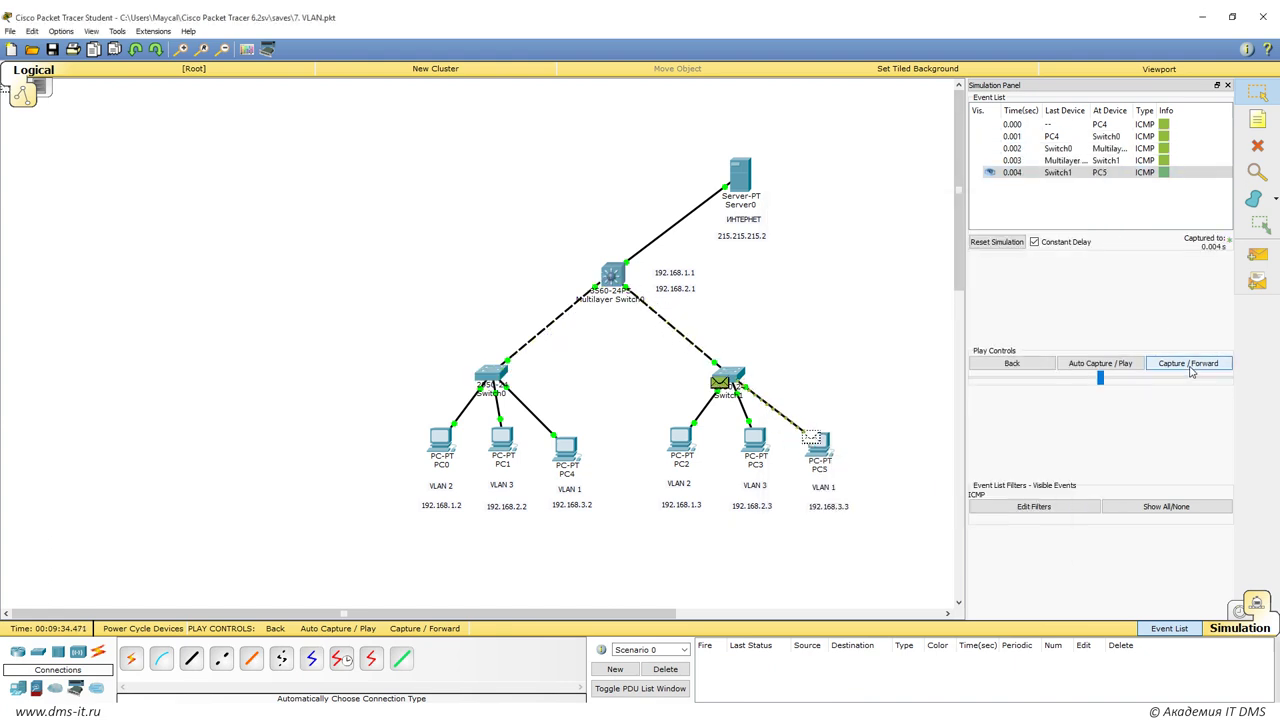
click(1190, 366)
click(1190, 366)
click(1190, 366)
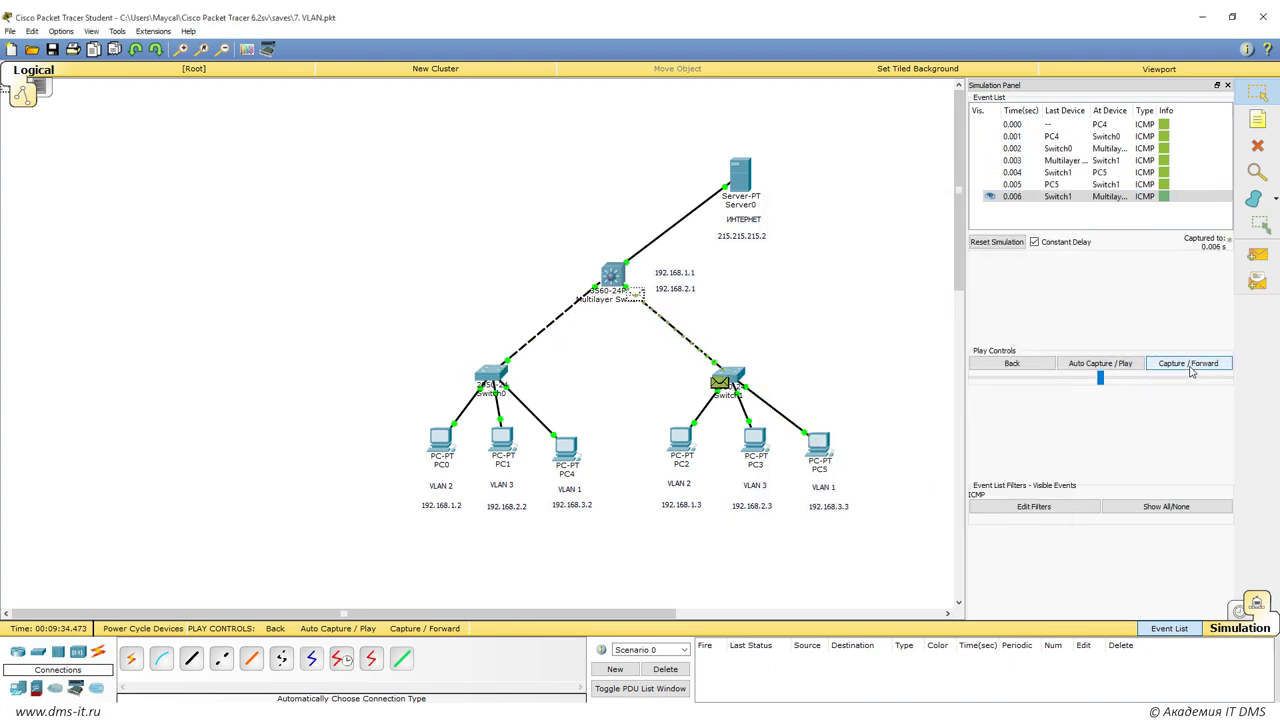
click(1190, 366)
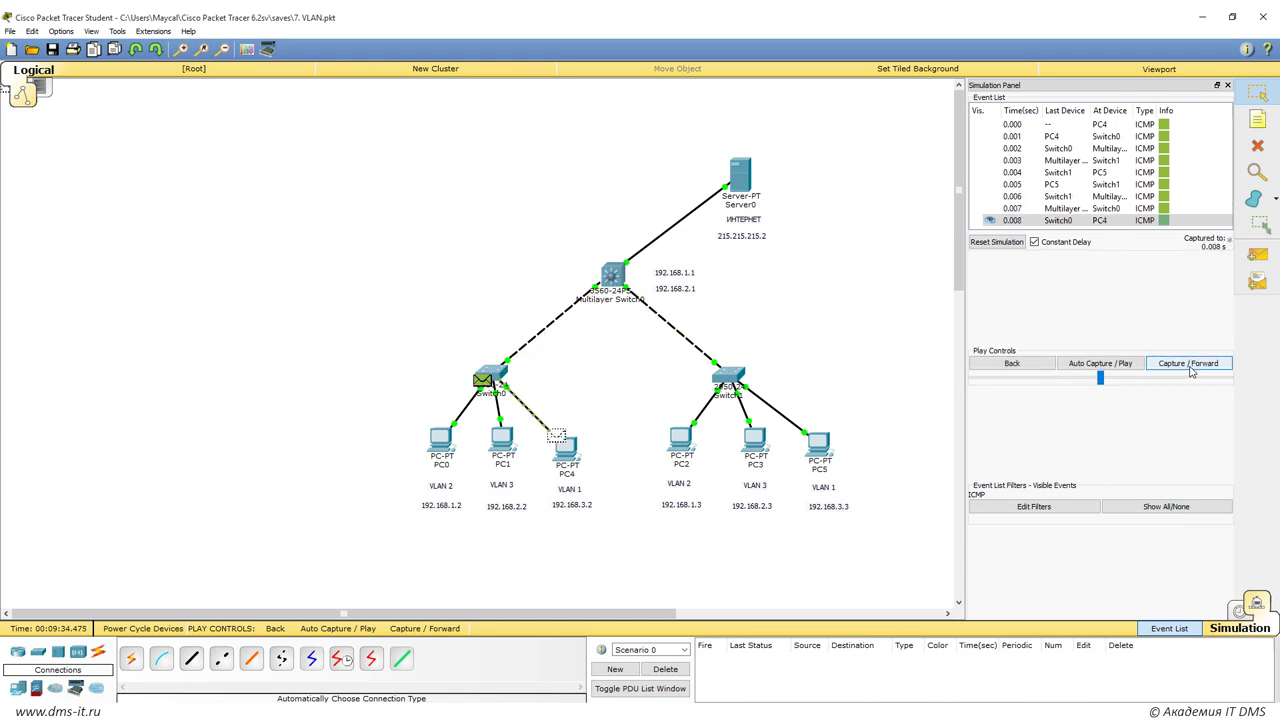
click(1245, 616)
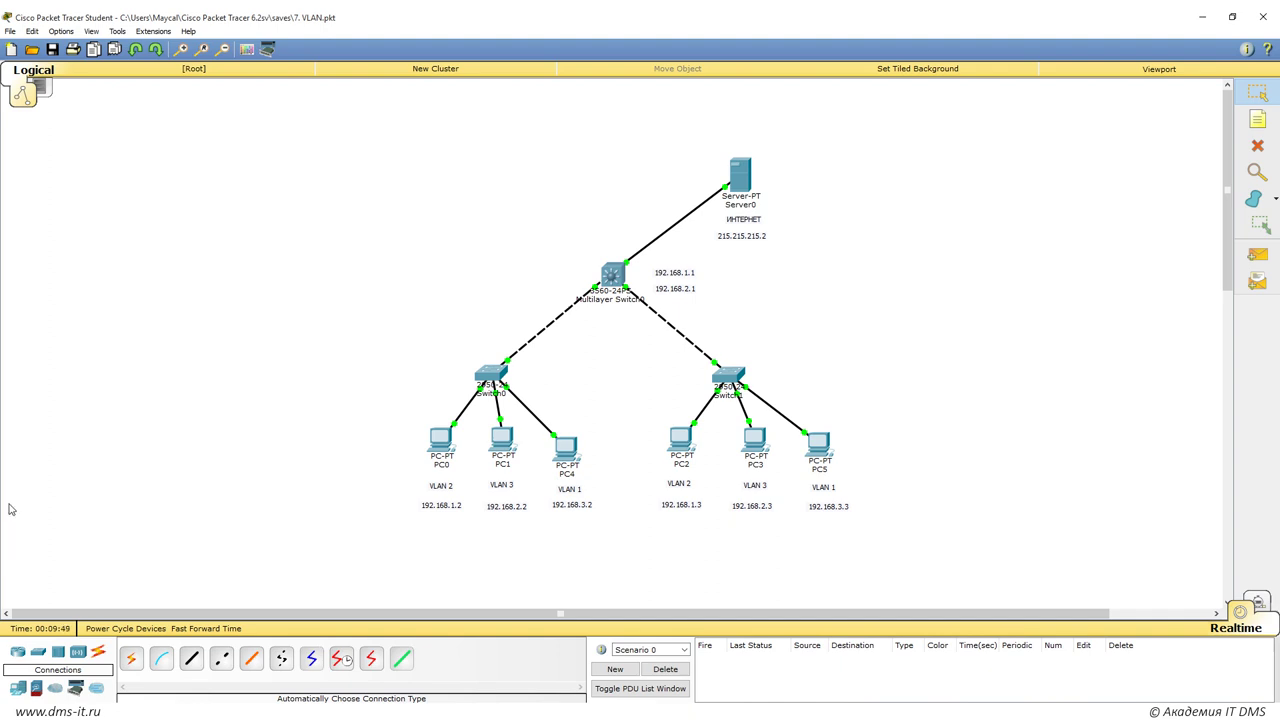
Open Switch0's command line and enter configuration mode for interface fa0/3, the uplink to the multilayer switch.
mouse_move(509, 365)
click(490, 374)
click(535, 219)
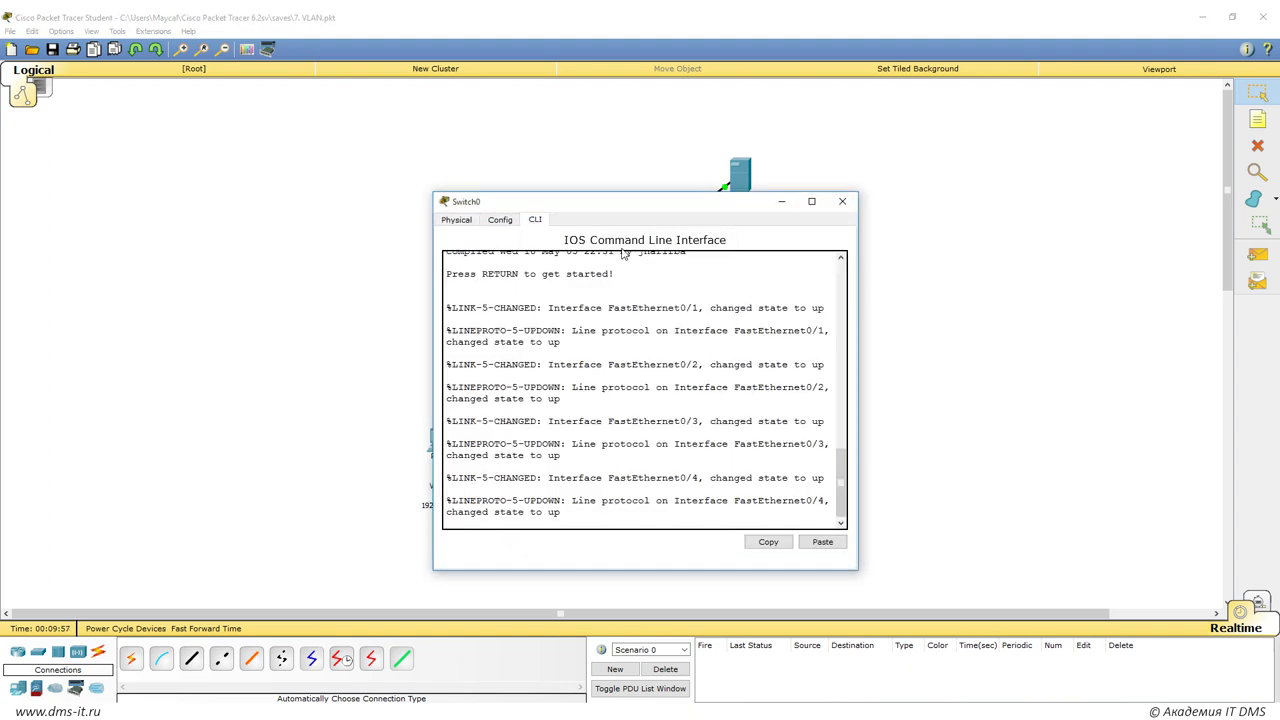
key(Return)
text(en)
key(Return)
text(conf ter)
key(Return)
text(int fa0/)
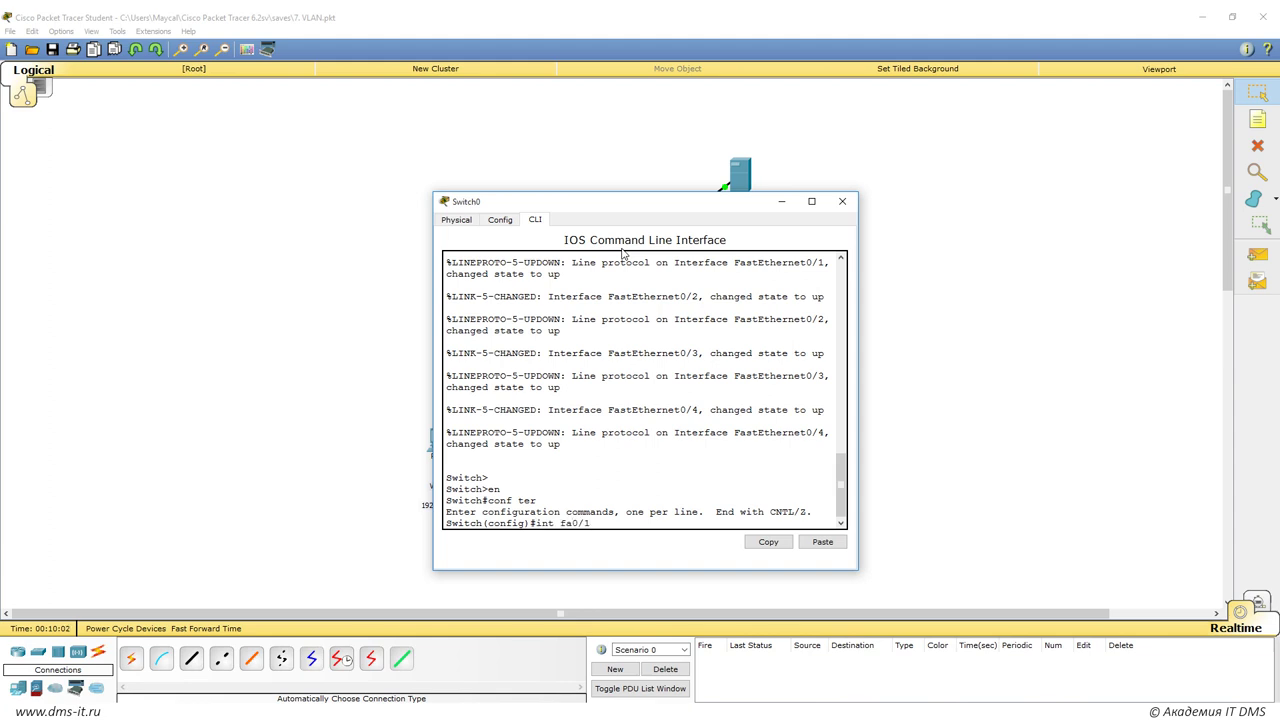
click(842, 201)
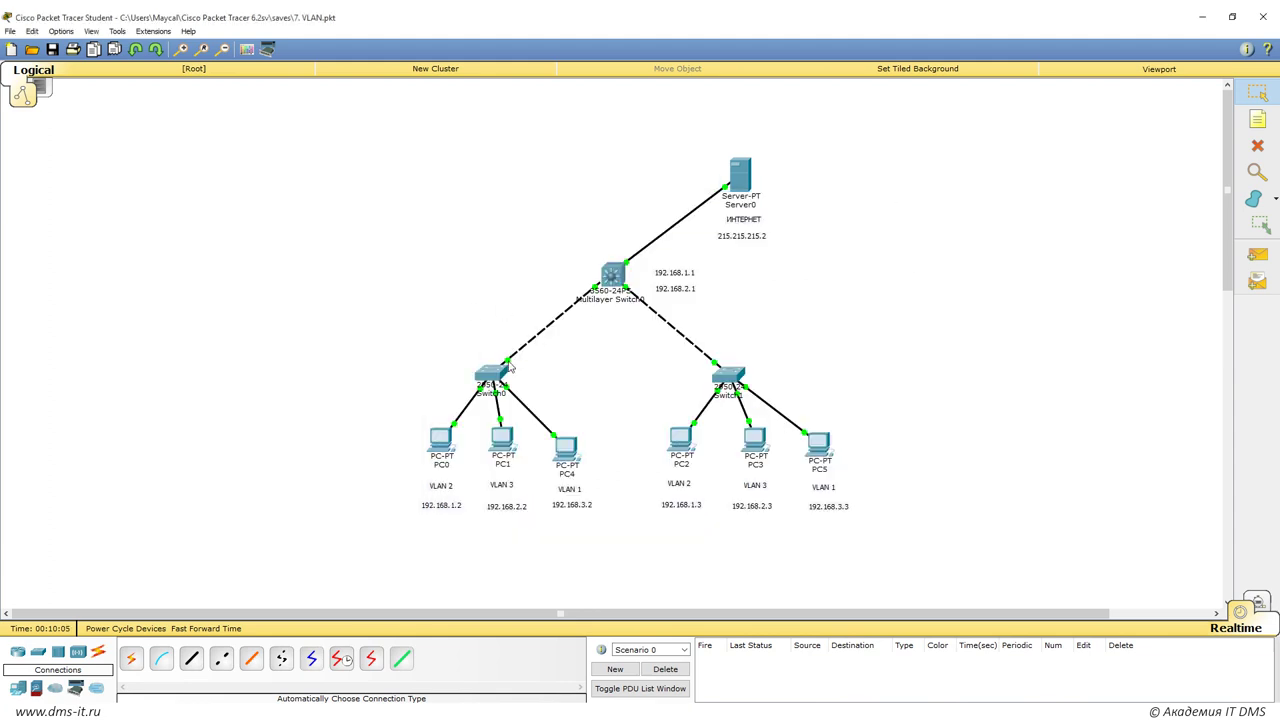
click(418, 650)
text(3)
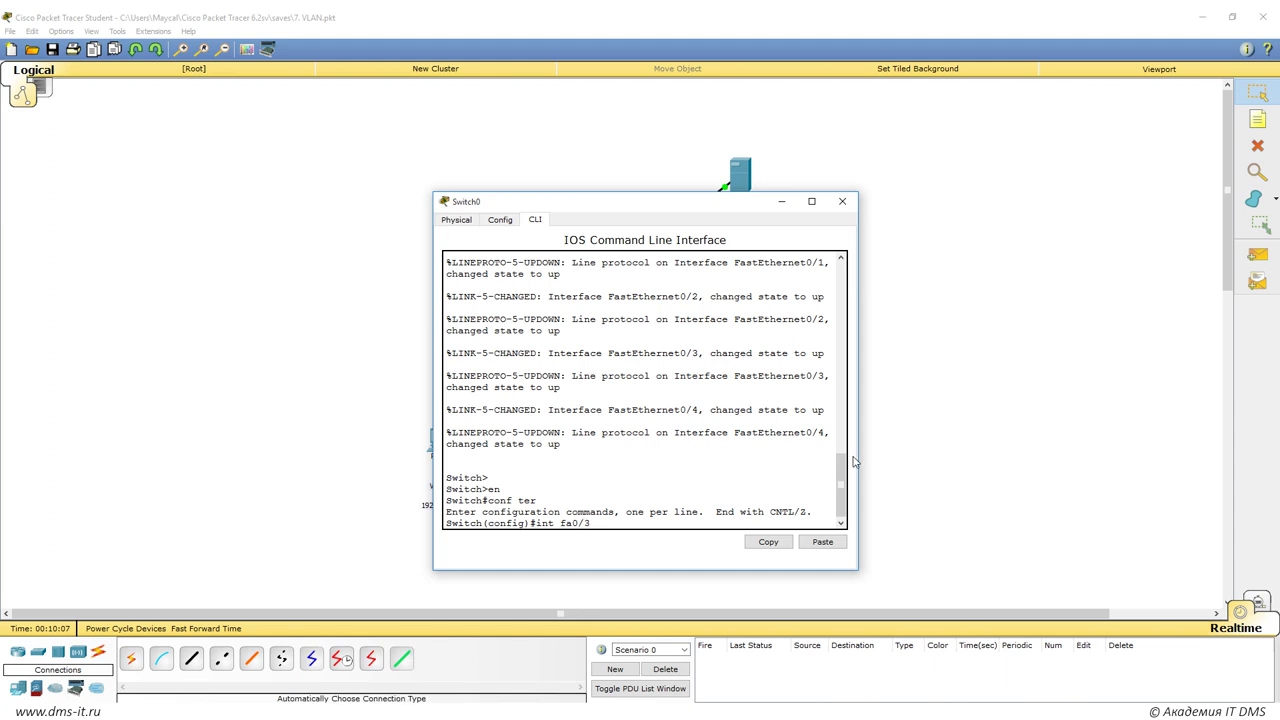
key(Return)
Set the trunk native VLAN of Switch0's fa0/3 to 50.
text(switchport)
key(Tab)
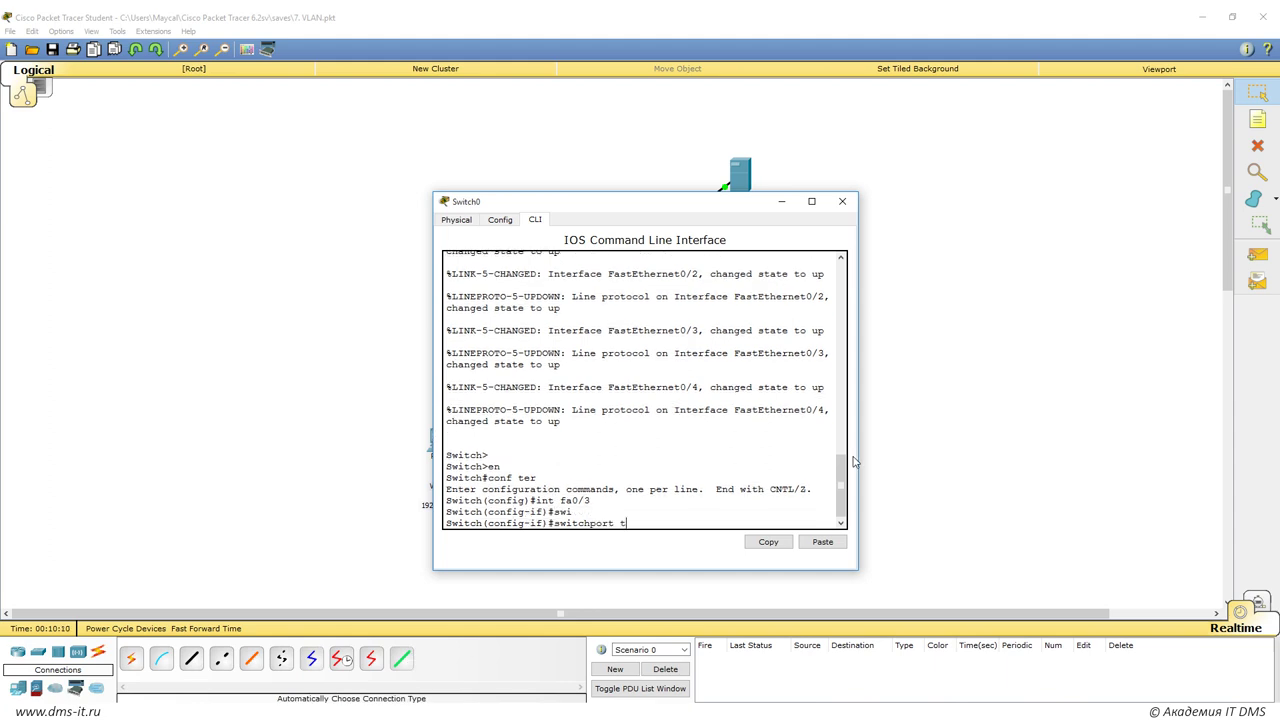
text(tr)
key(Tab)
text(n)
key(Tab)
text(v)
key(Tab)
text(50)
drag(627, 201, 981, 137)
drag(908, 458, 1102, 457)
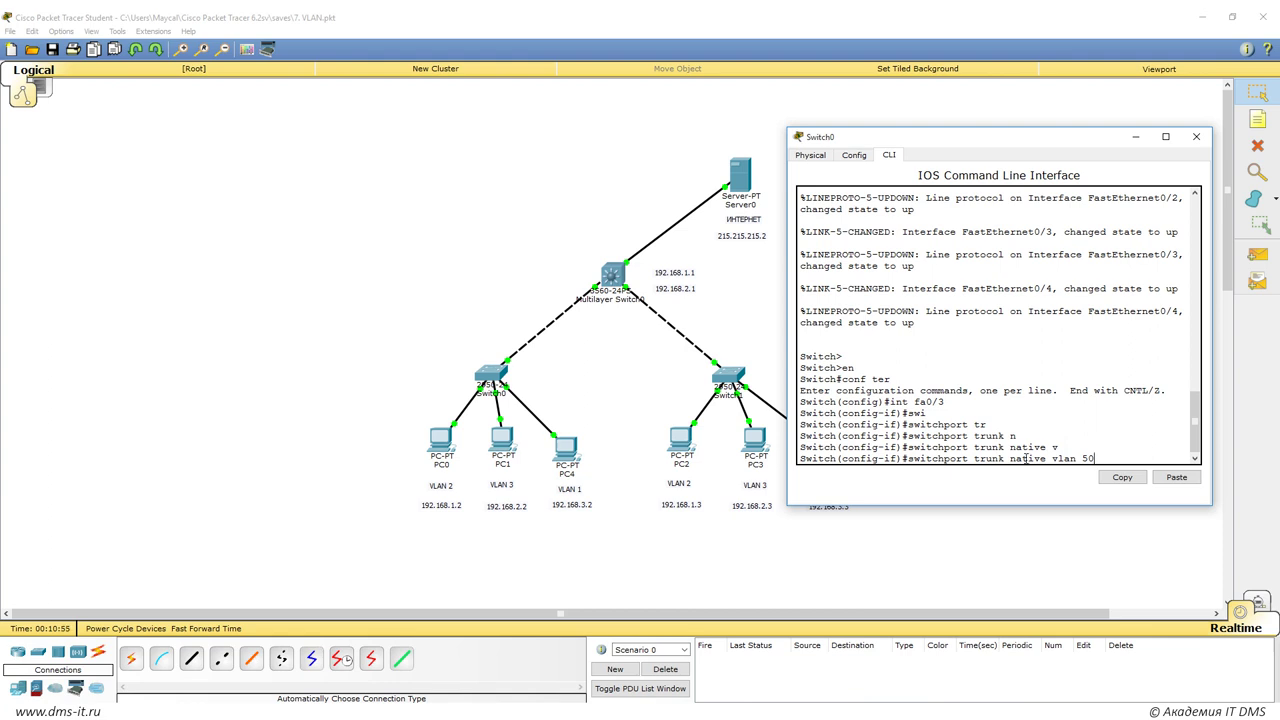
key(Return)
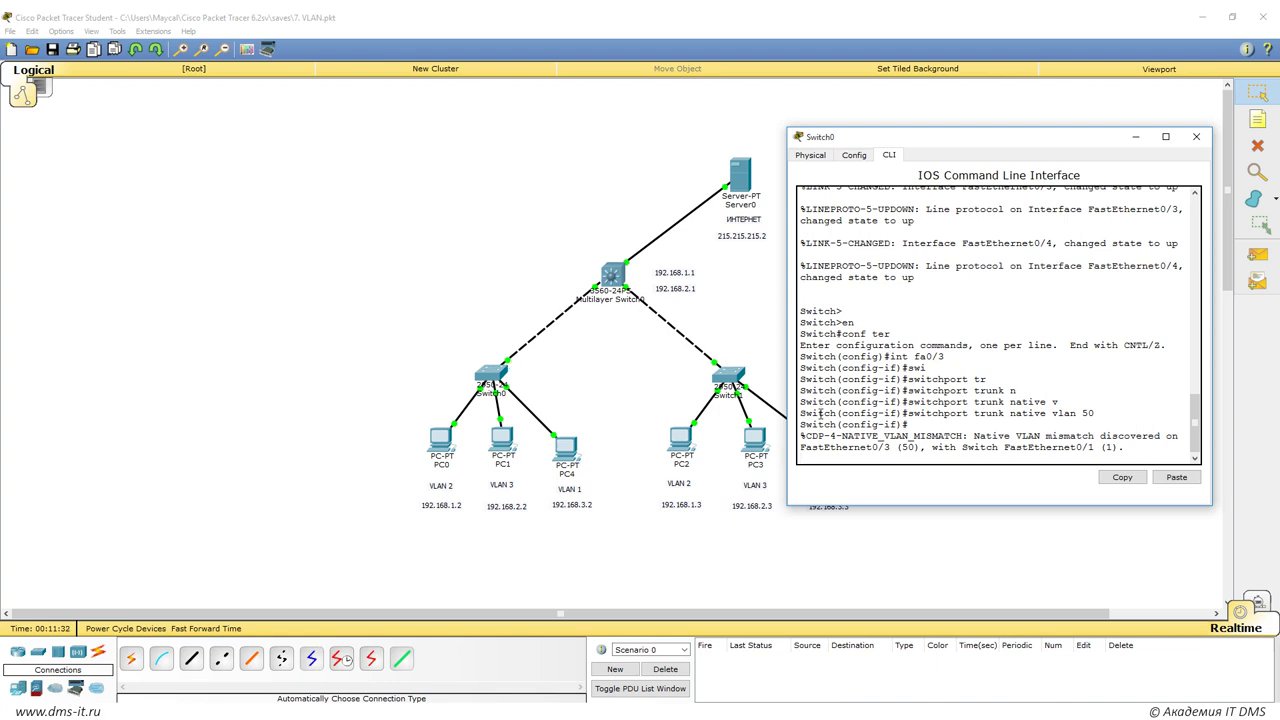
drag(819, 436, 723, 431)
key(Return)
key(Return)
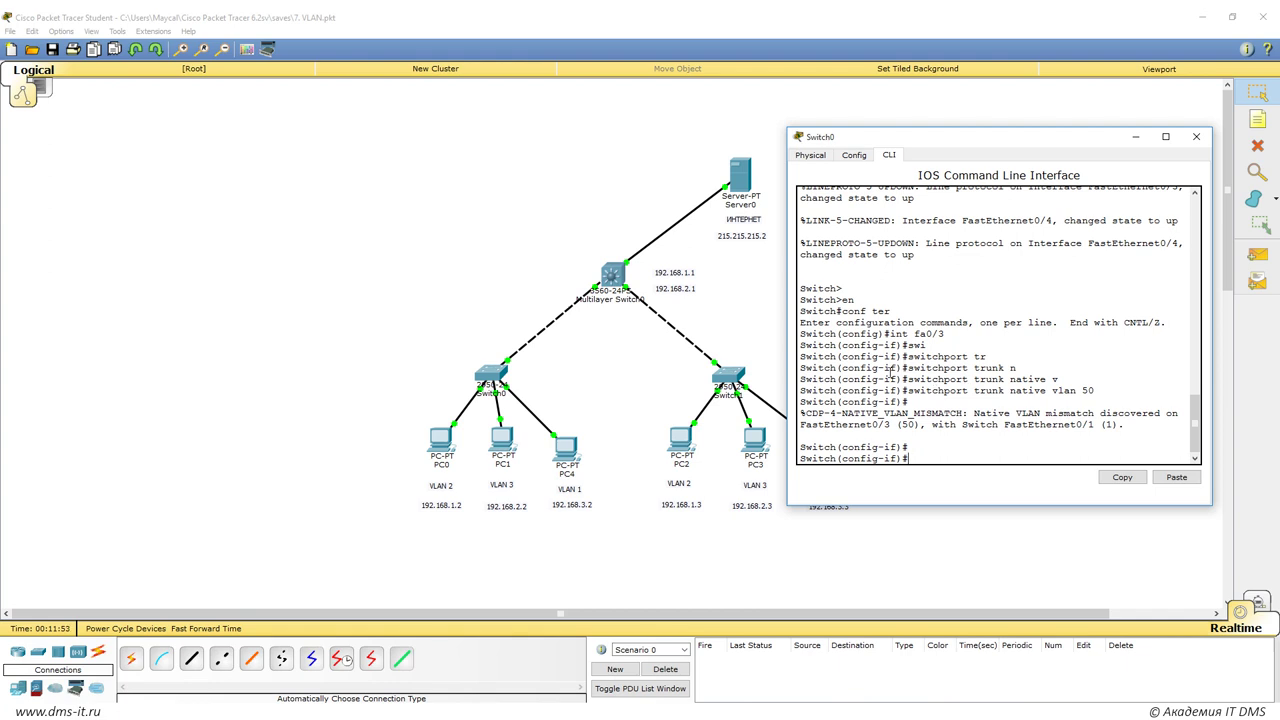
Open Multilayer Switch0's command line and enter configuration mode for interface fa0/1, the link to Switch0.
click(598, 290)
click(610, 285)
click(536, 219)
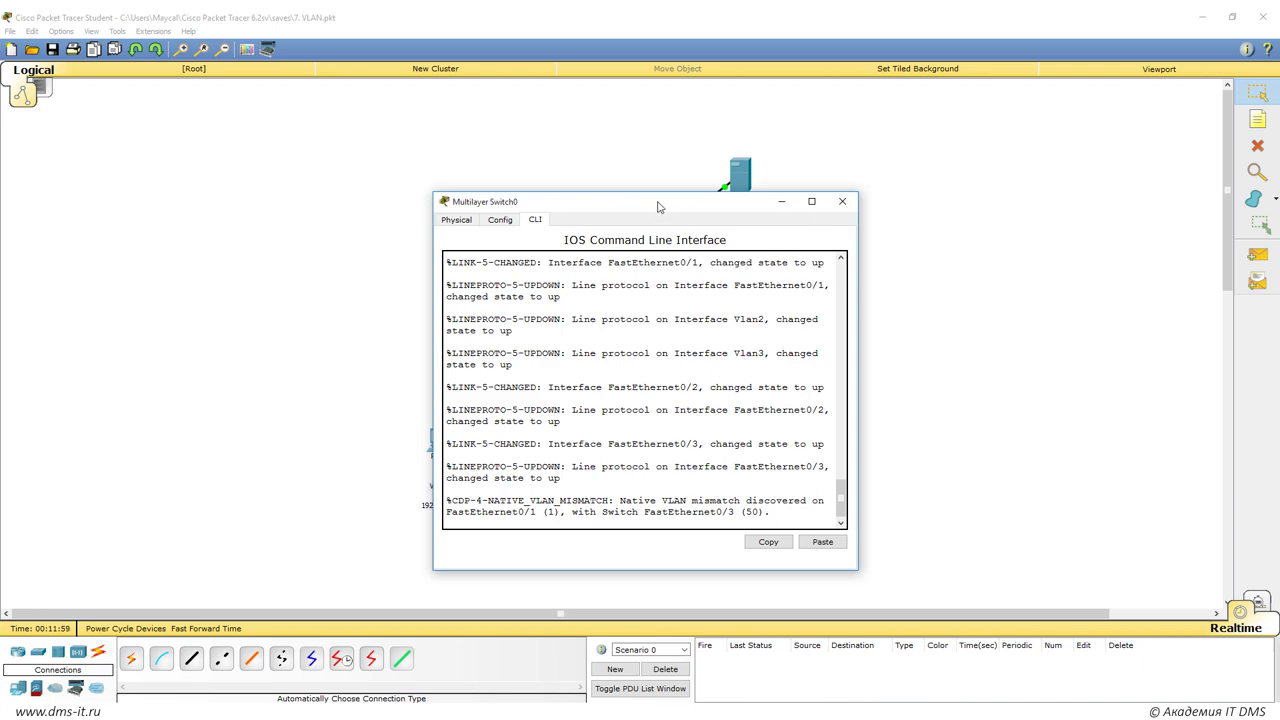
drag(663, 206, 1107, 261)
drag(990, 257, 940, 148)
key(Return)
key(Return)
text(en)
key(Return)
text(conf ter)
key(Return)
text(int fa0/1)
key(Return)
Set the trunk native VLAN of Multilayer Switch0's fa0/1 to 50 and close its window.
text(sw)
key(Tab)
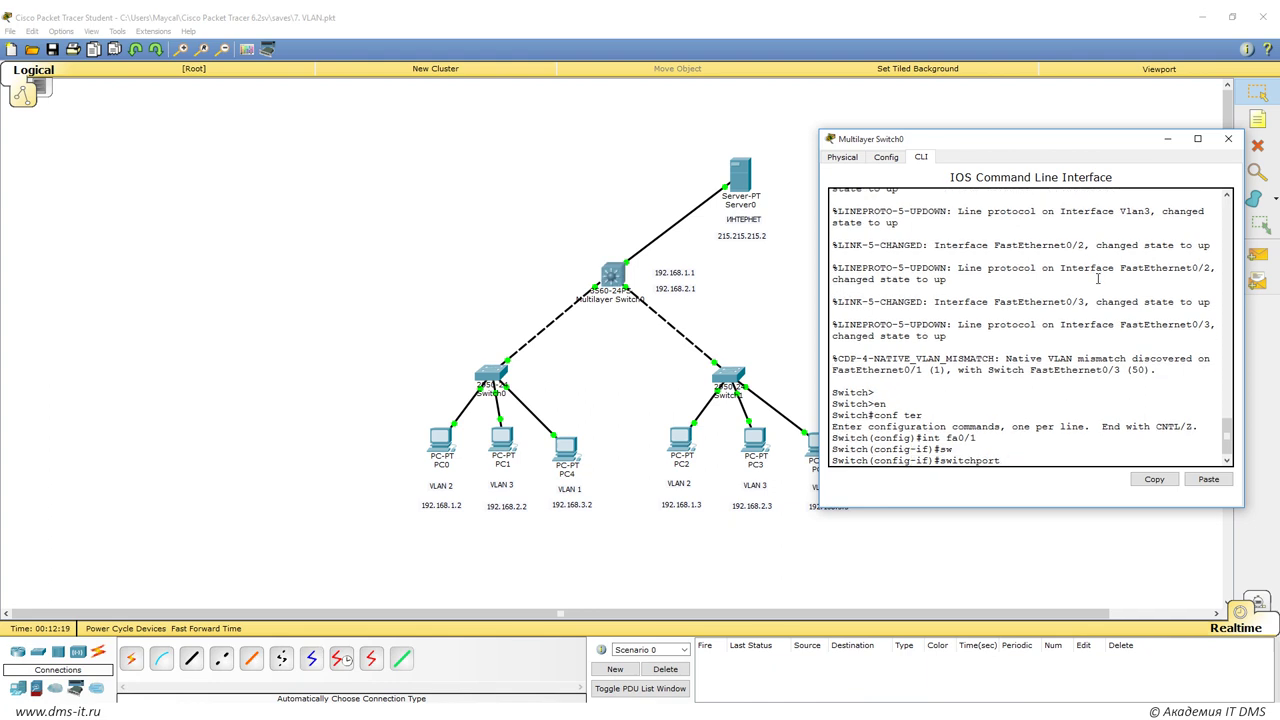
text(tr)
key(Tab)
text(n)
key(Tab)
text(v)
key(Tab)
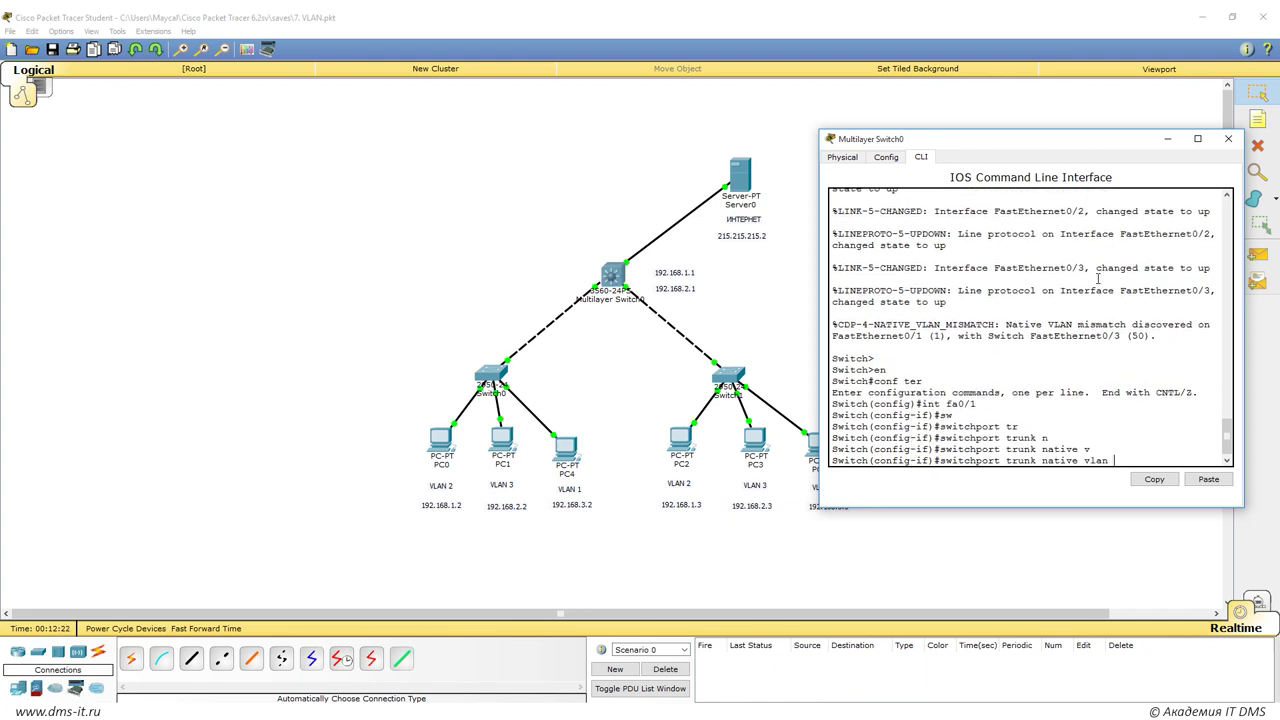
text(50)
key(Return)
click(1228, 138)
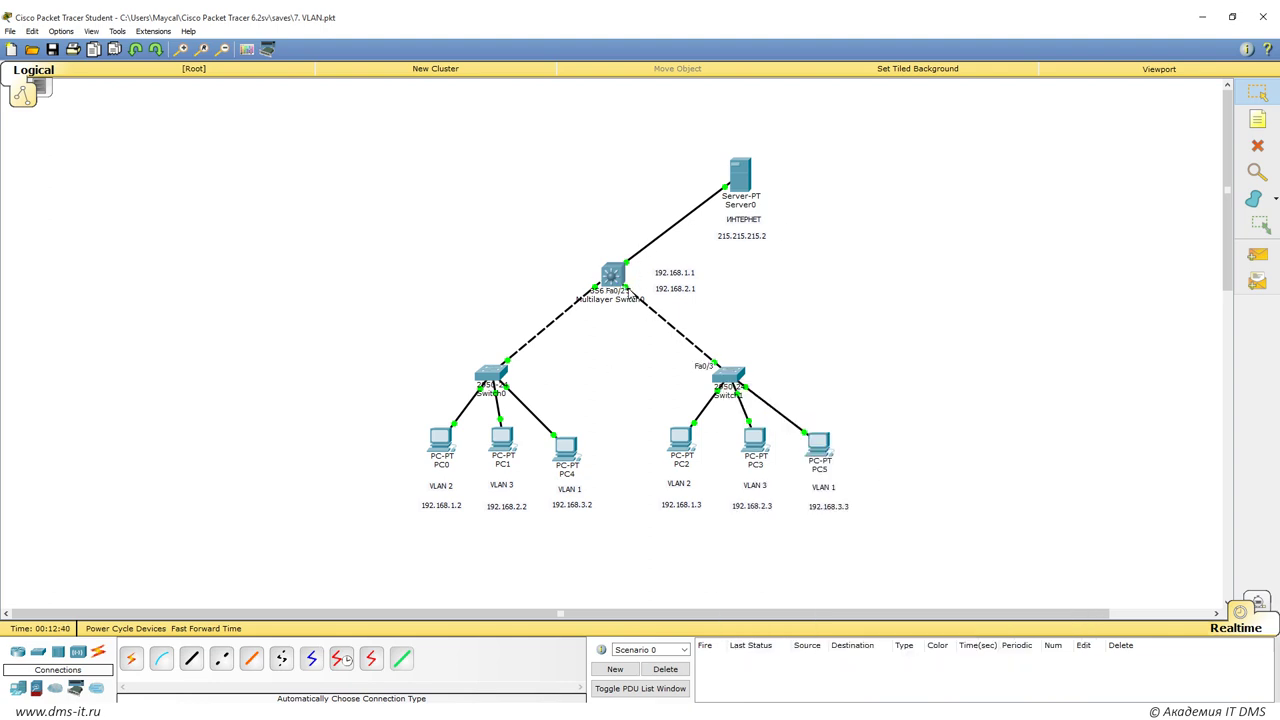
Open Multilayer Switch0's command line and switch to configuring interface fa0/2, the link to Switch1.
click(614, 276)
text(int fa0/2)
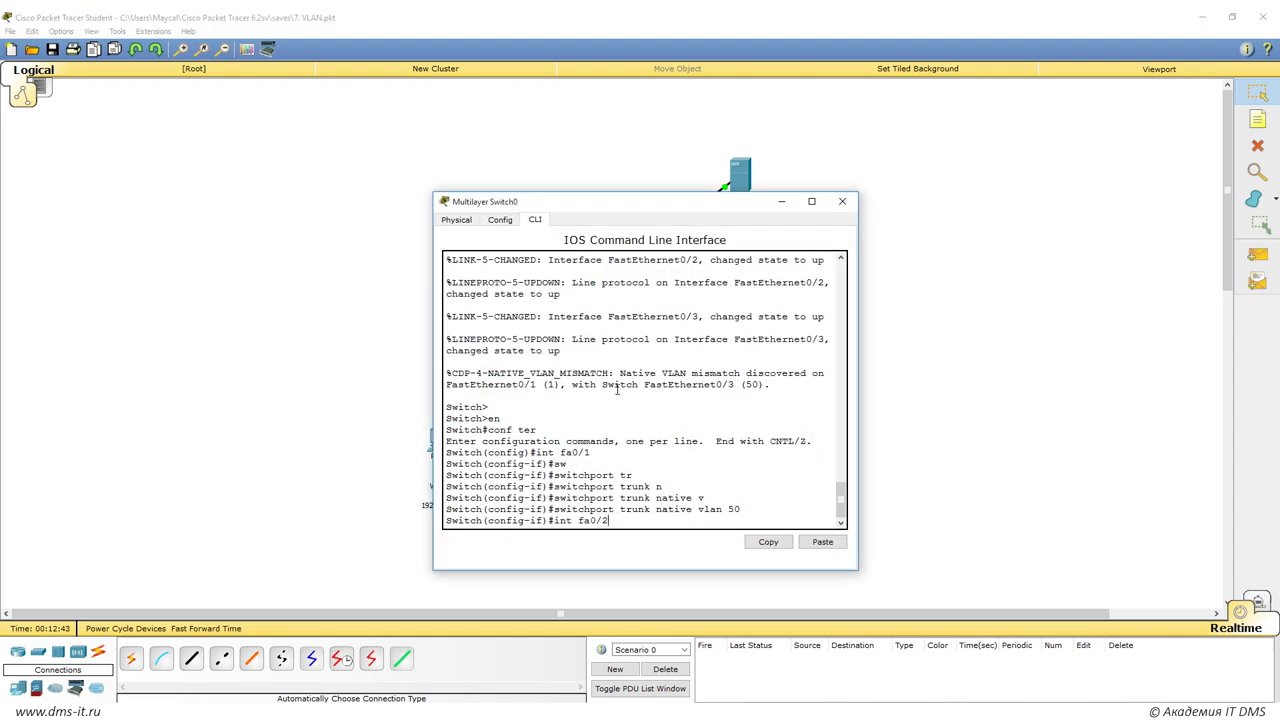
text(2)
key(Return)
Set the trunk native VLAN of Multilayer Switch0's fa0/2 to 50 and close its window.
text(switchport t)
key(Tab)
text(tr)
key(Tab)
text(n)
key(Tab)
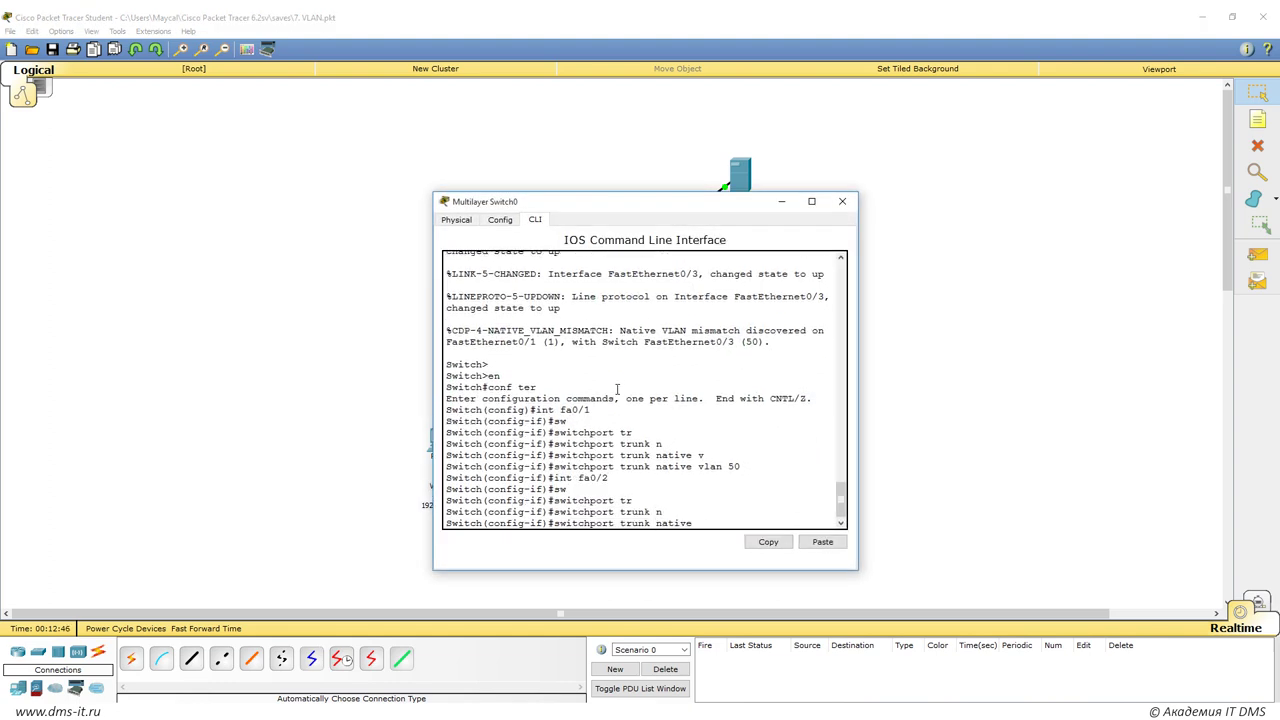
text(v)
key(Tab)
text(50)
key(Return)
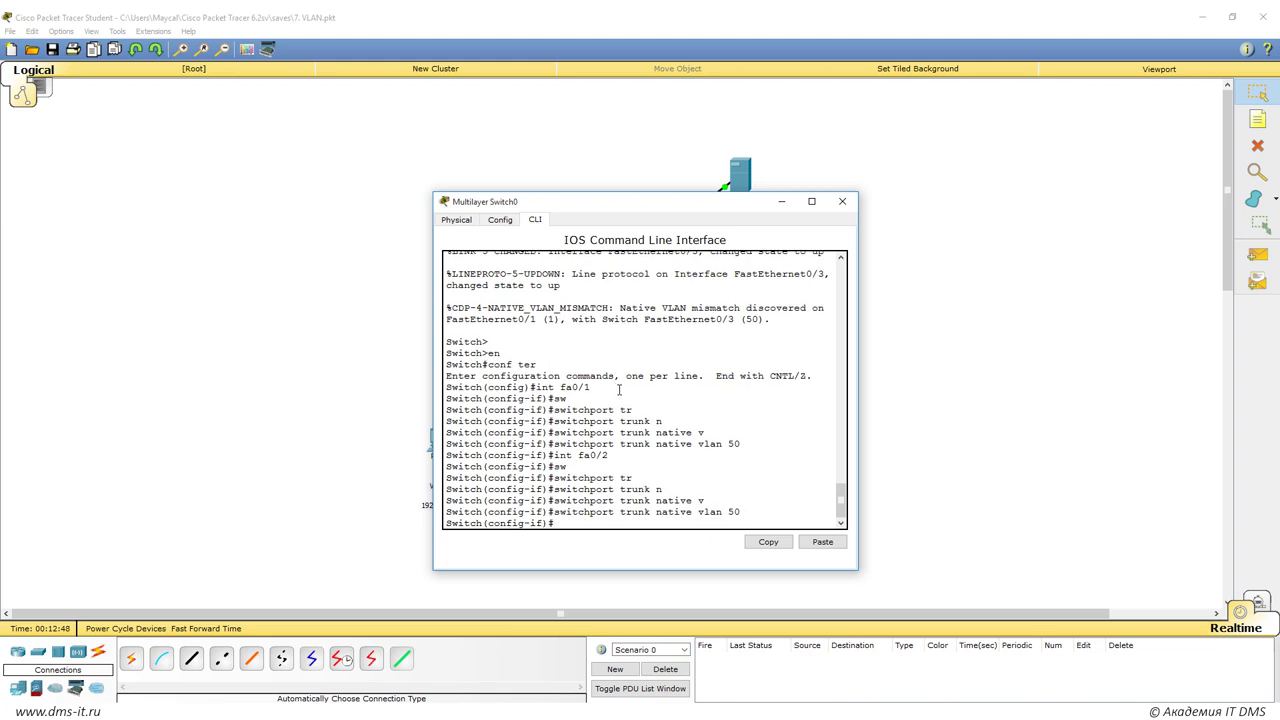
click(842, 201)
Open Switch1's command line and enter configuration mode for interface fa0/3, the uplink to the multilayer switch.
click(718, 368)
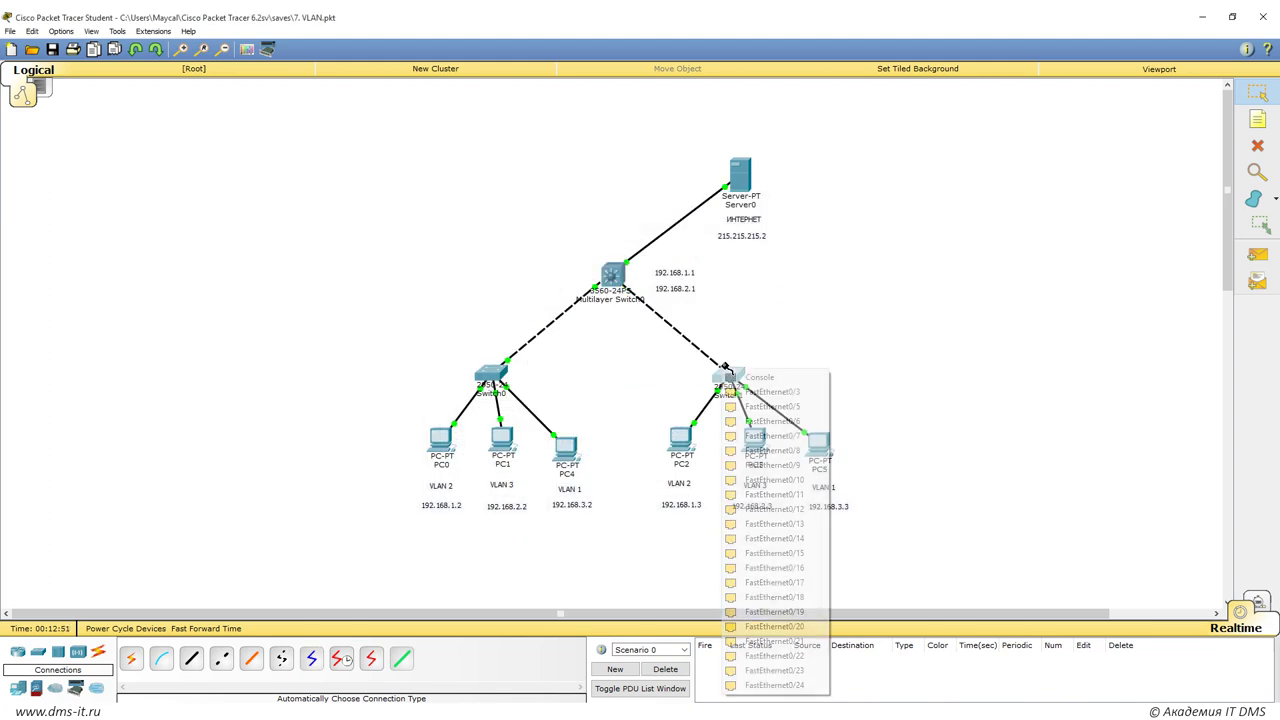
click(716, 368)
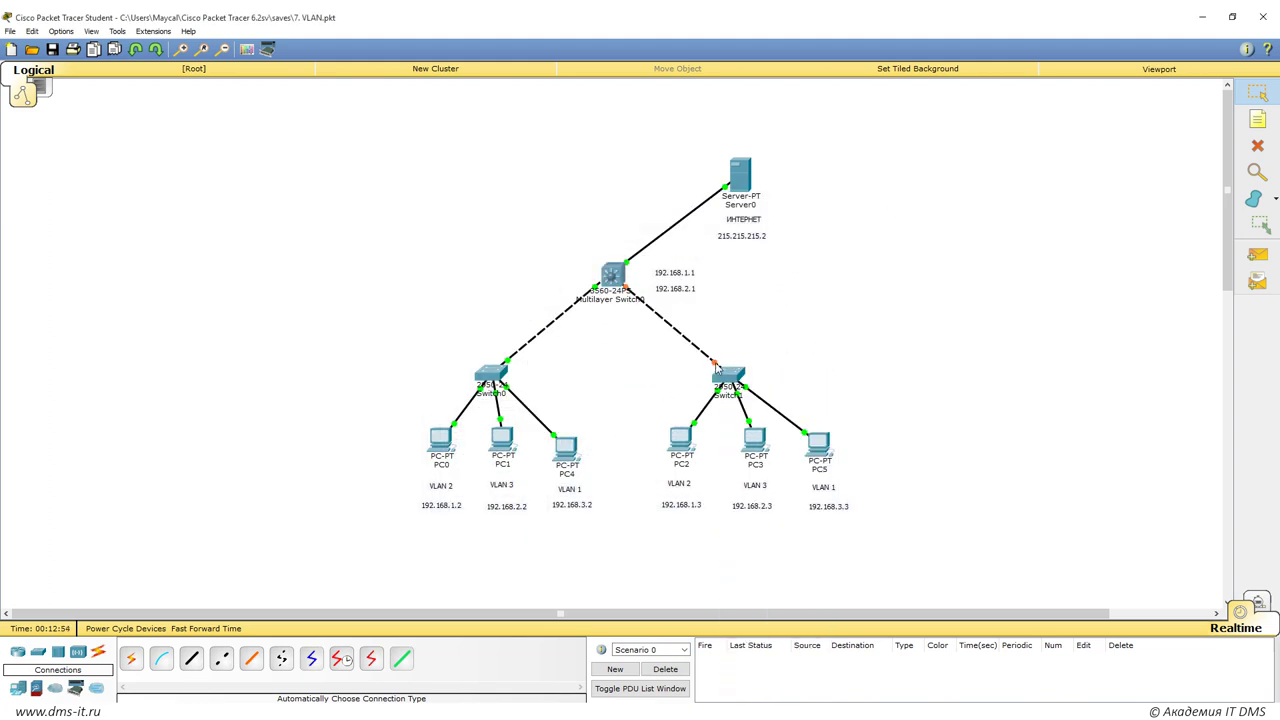
click(716, 368)
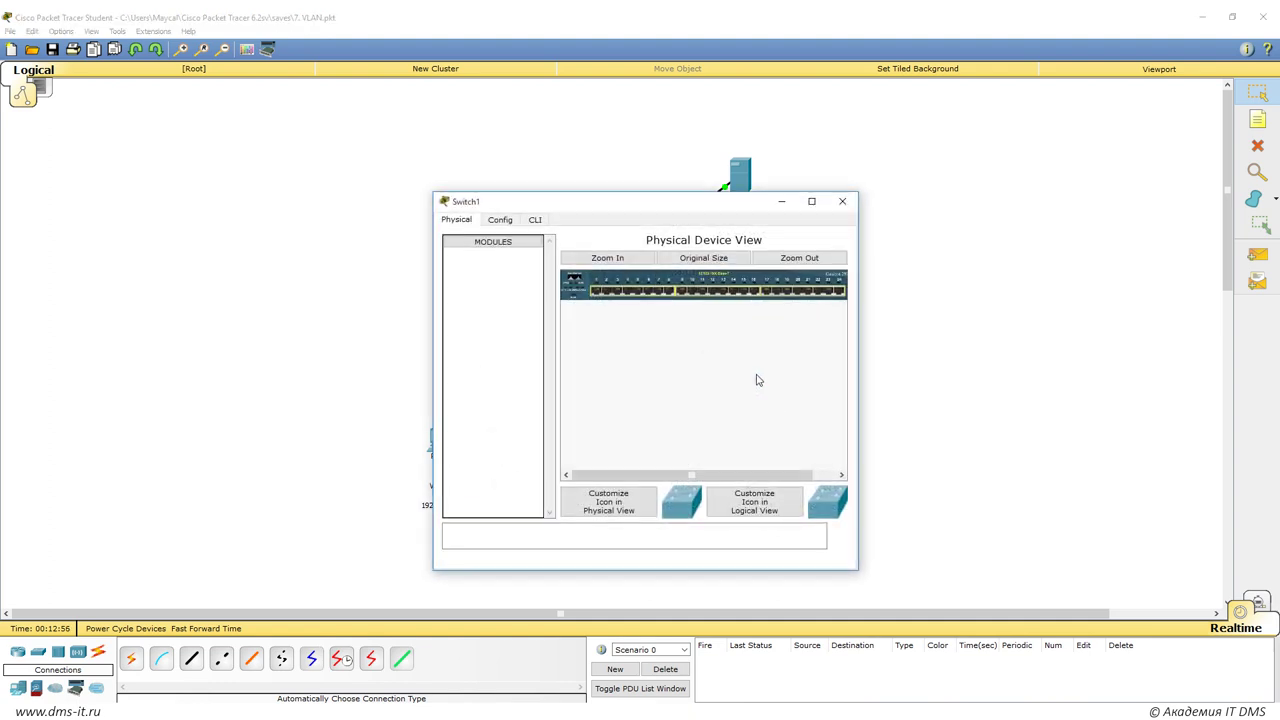
click(535, 220)
key(Return)
key(Return)
text(en)
key(Return)
text(conf ter)
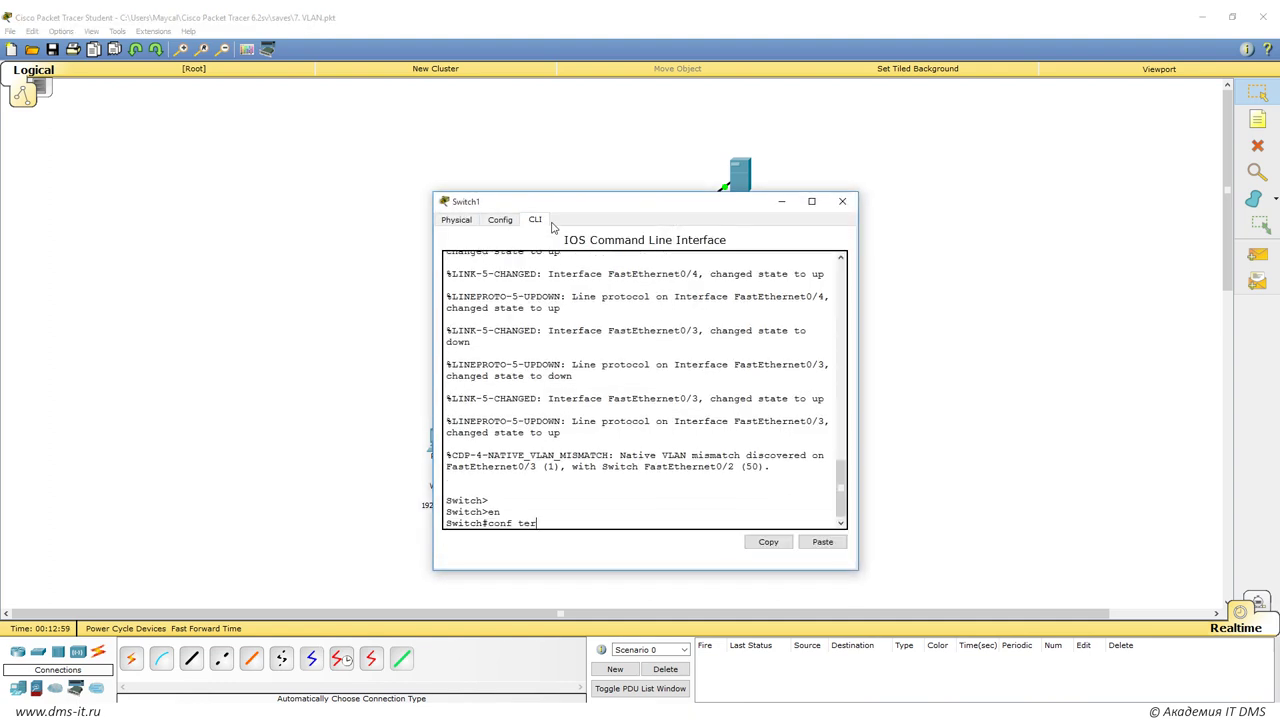
key(Return)
text(int fa0/3)
key(Return)
Set the trunk native VLAN of Switch1's fa0/3 to 50 and close its window.
text(sw)
key(Tab)
text(t)
key(Tab)
text(n)
key(Tab)
text(v)
key(Tab)
text(50)
key(Return)
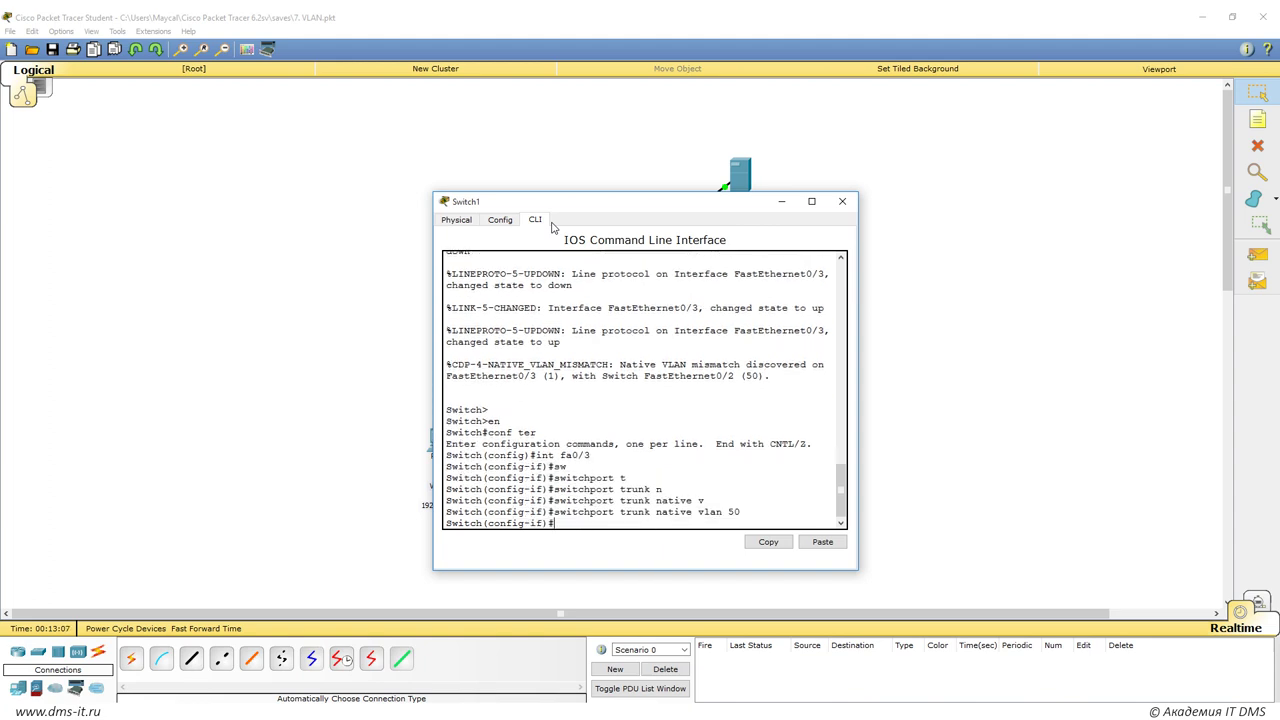
click(842, 201)
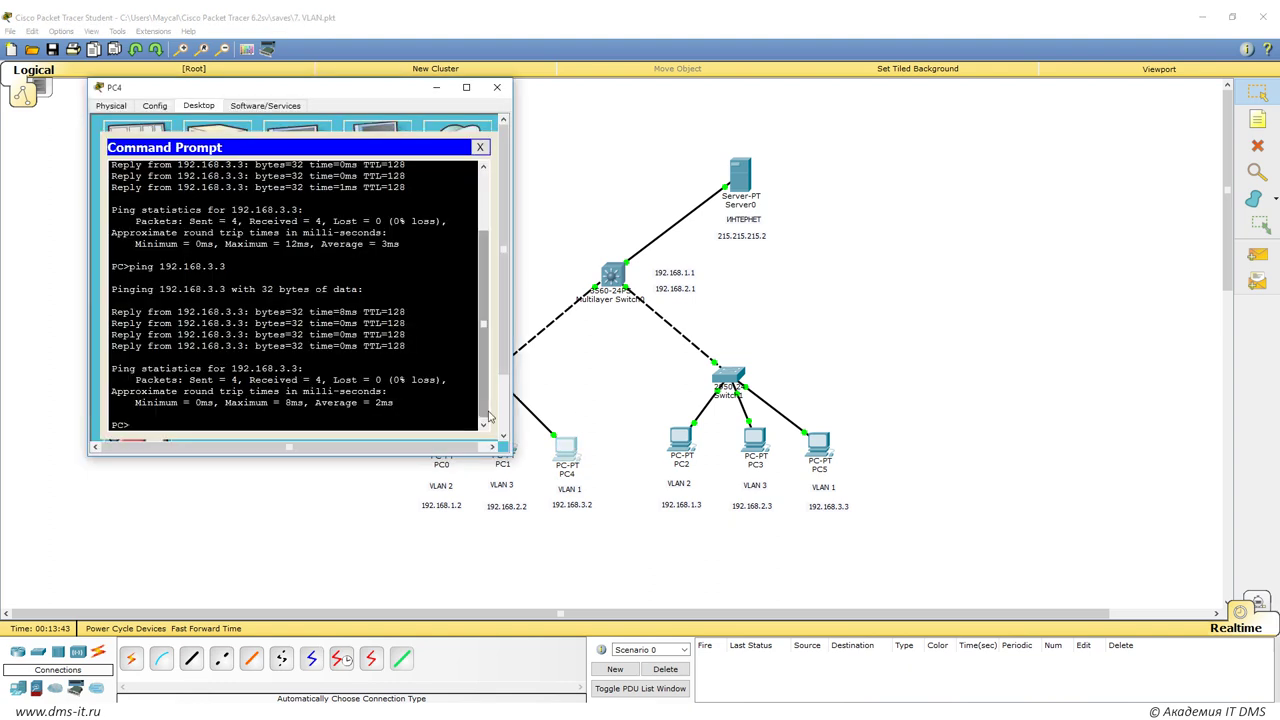
Ping 192.168.3.3 from PC4's command prompt.
text(ping 192.168.3.3\)
key(Return)
key(Up)
key(BackSpace)
key(Return)
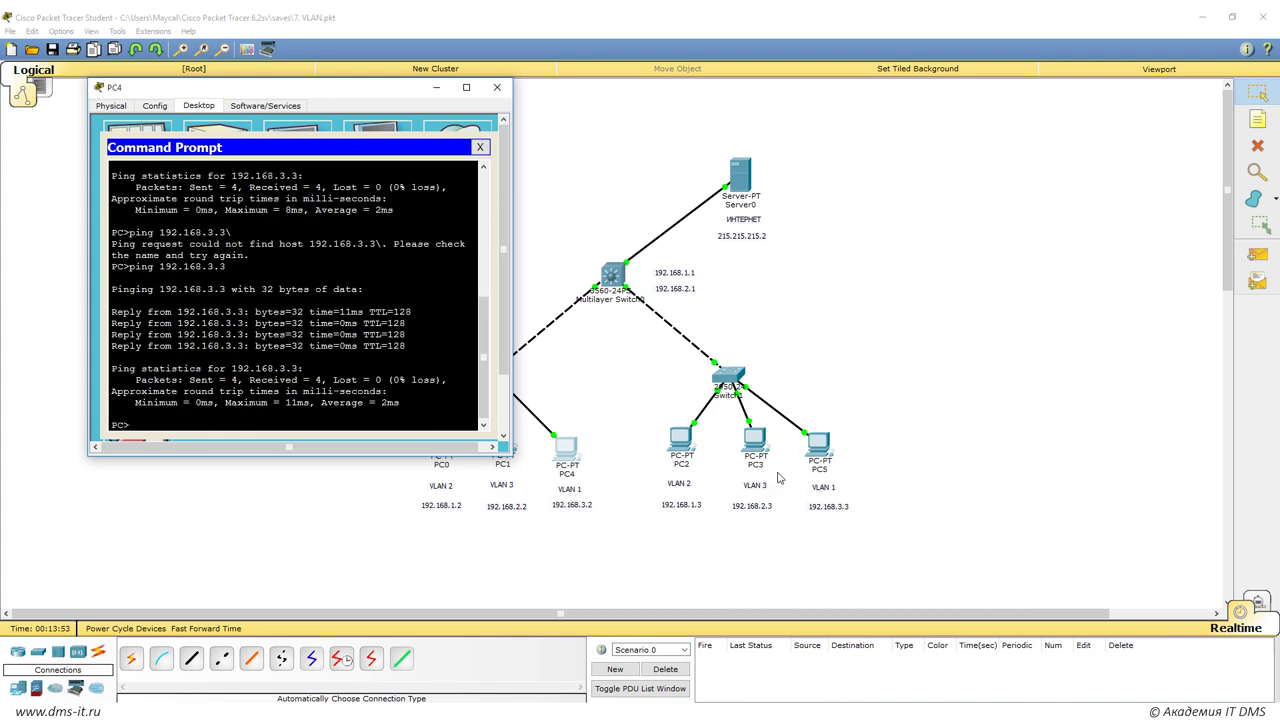
Change to Simulation mode, repeat PC4's ping to 192.168.3.3, and advance the packet to Switch0.
key(Up)
click(1258, 601)
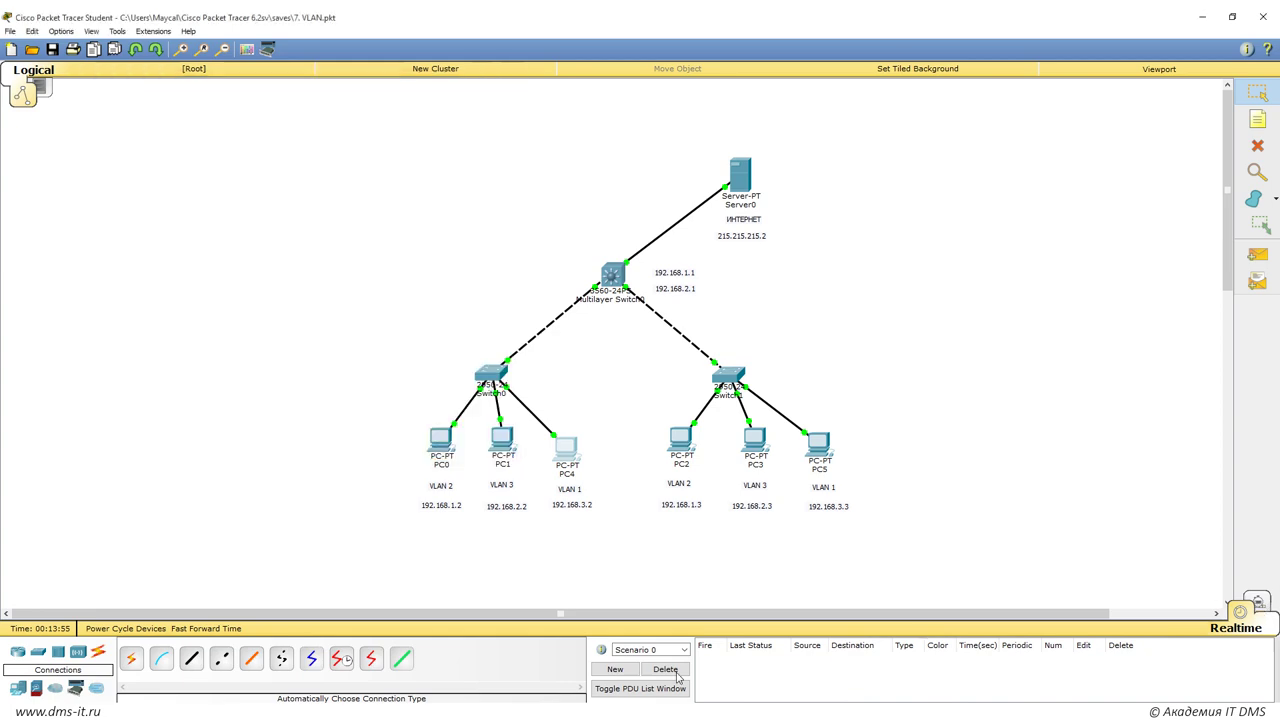
mouse_move(243, 718)
click(318, 658)
key(Return)
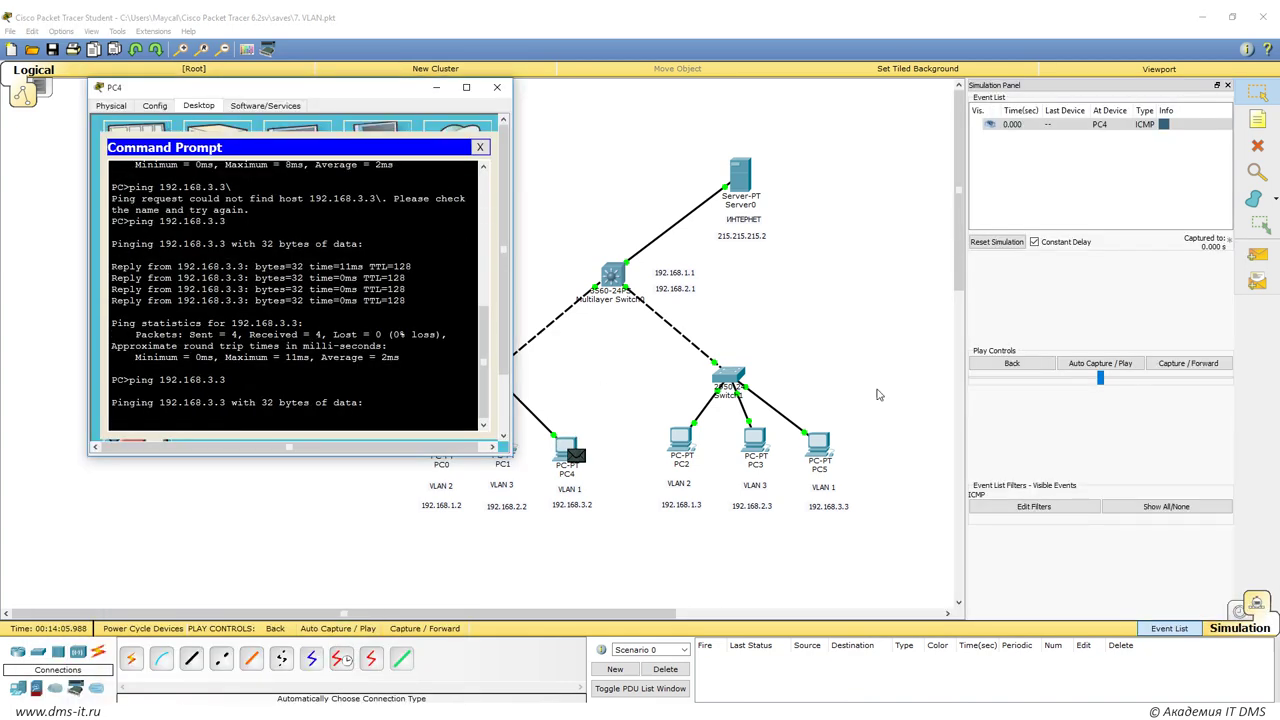
click(1100, 363)
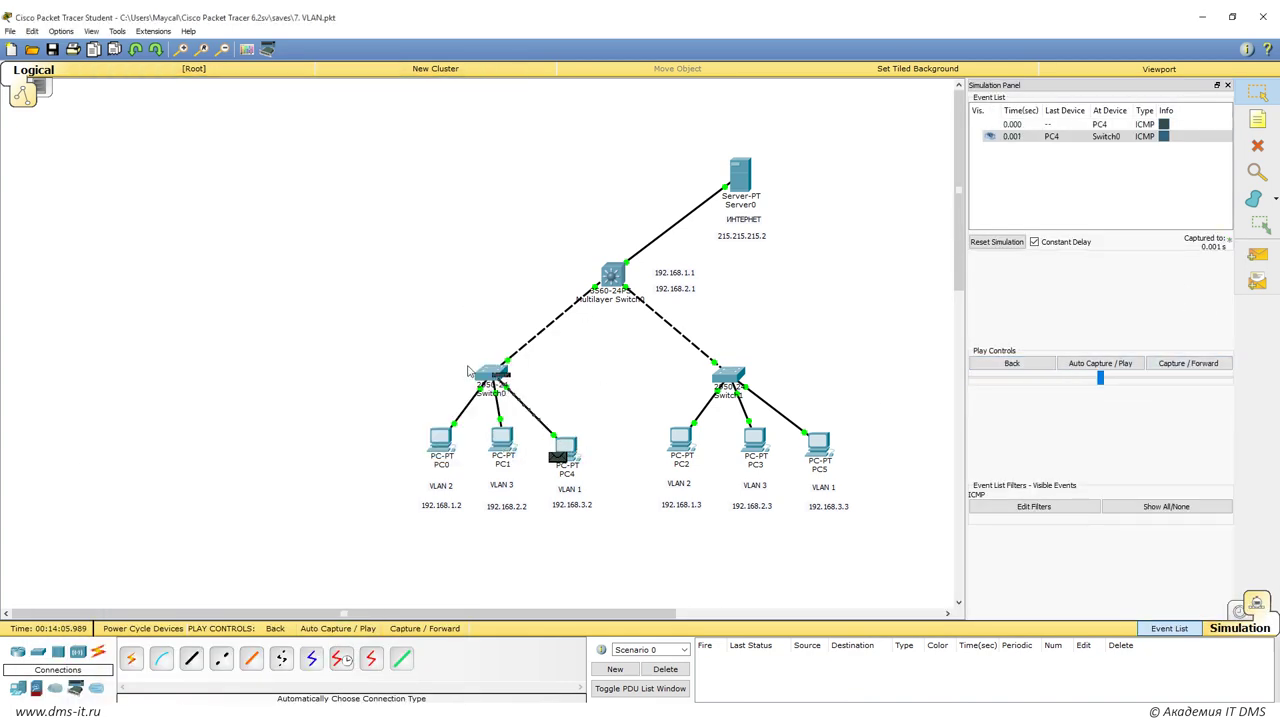
Examine the VLAN tag in the ping's outbound PDU details at Switch0, then return to Realtime mode.
click(1163, 136)
click(672, 230)
drag(703, 212, 948, 204)
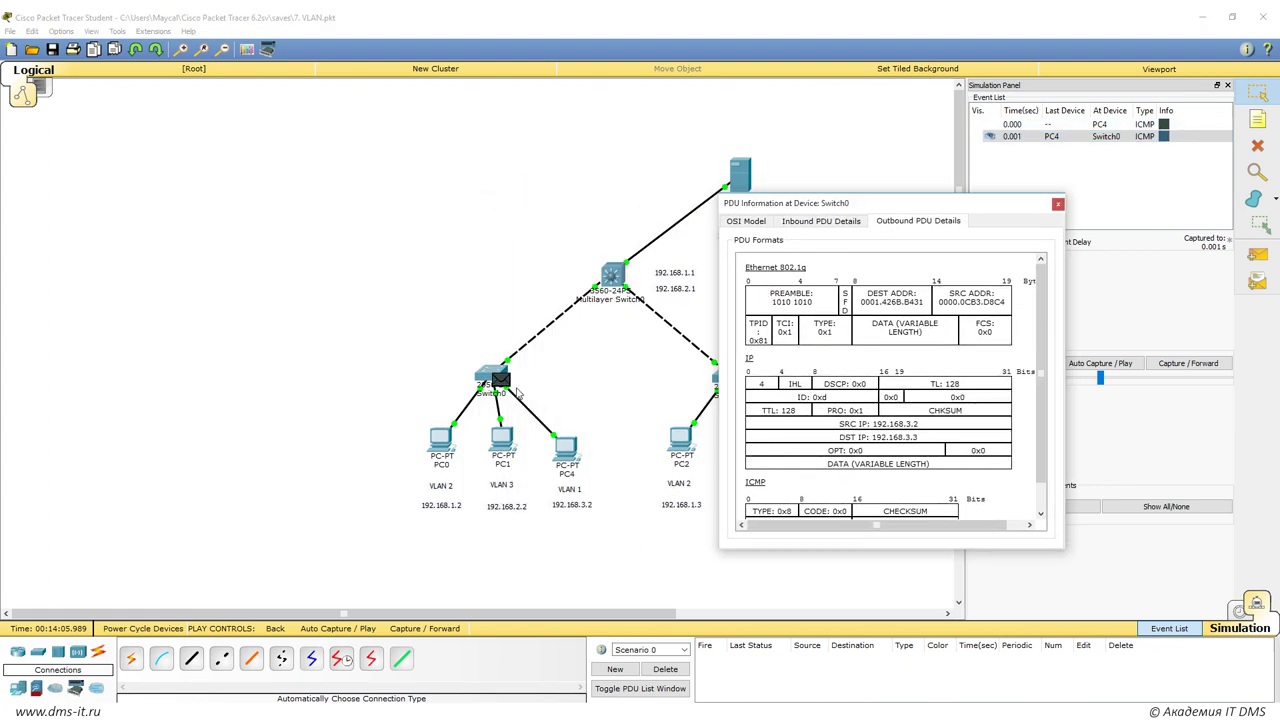
mouse_move(813, 328)
mouse_down()
mouse_move(829, 360)
mouse_move(788, 334)
mouse_move(796, 342)
mouse_up()
drag(815, 205, 872, 505)
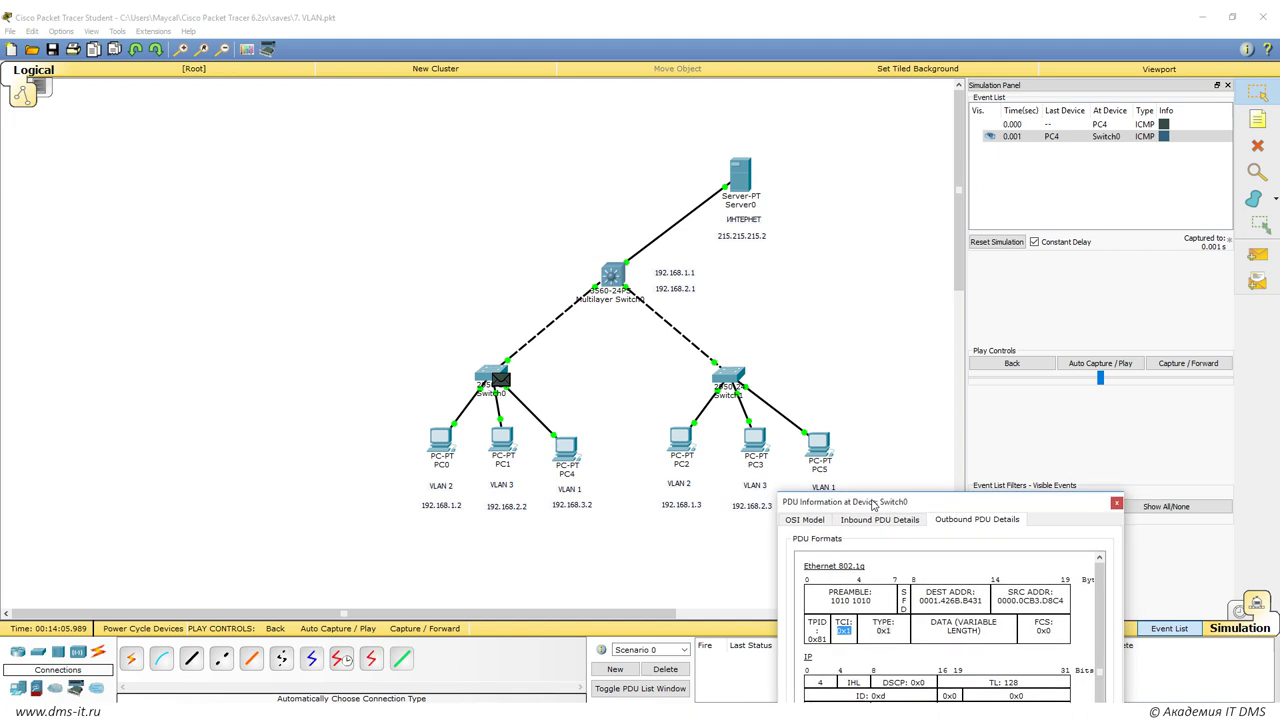
drag(872, 505, 852, 404)
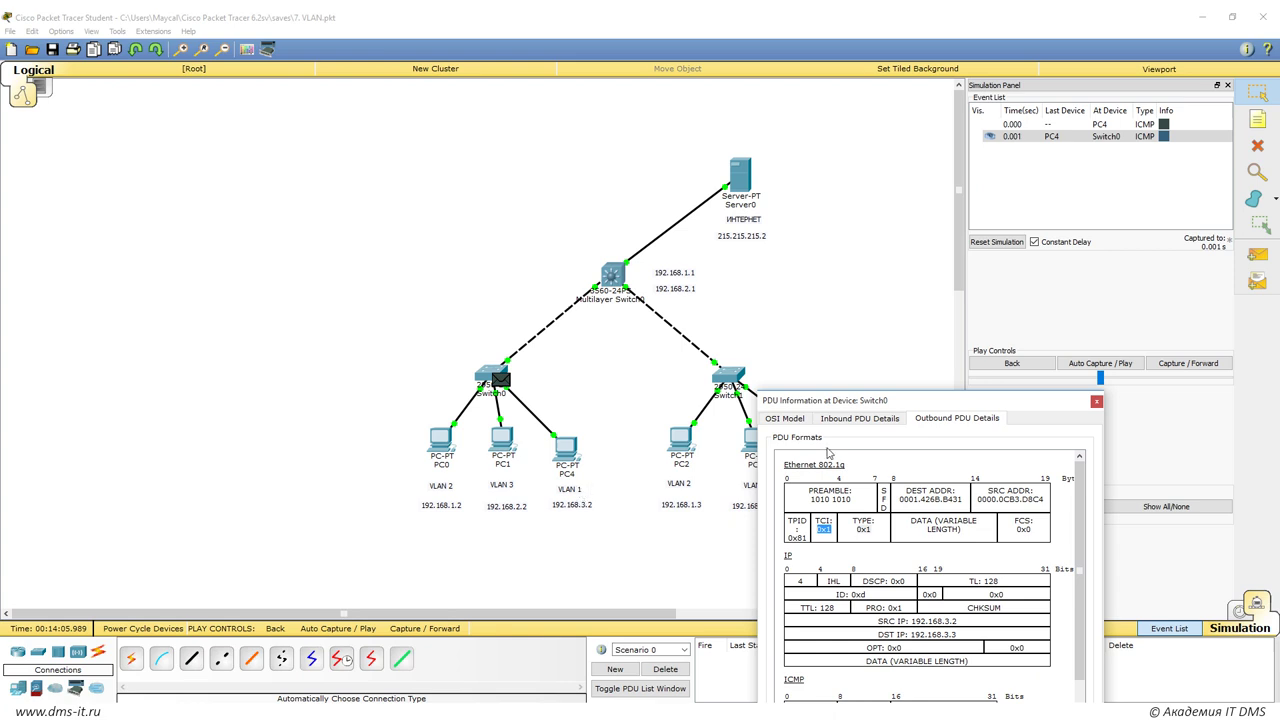
drag(909, 403, 742, 212)
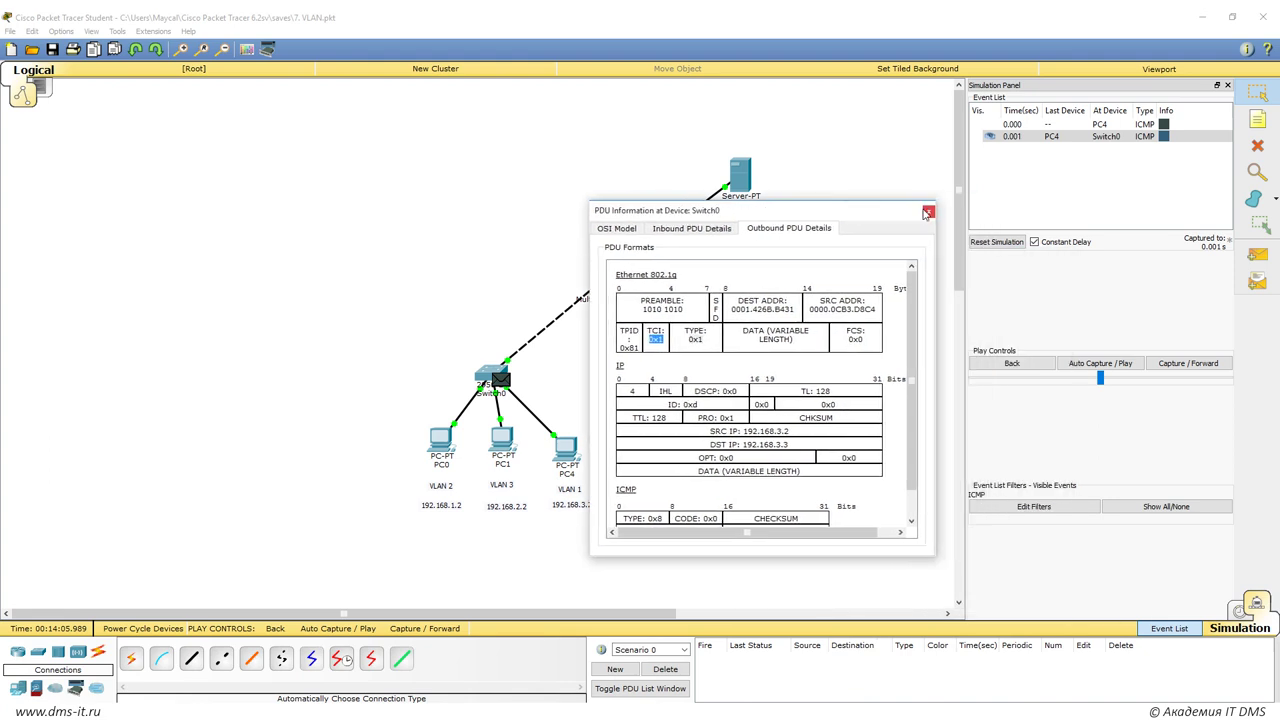
click(928, 214)
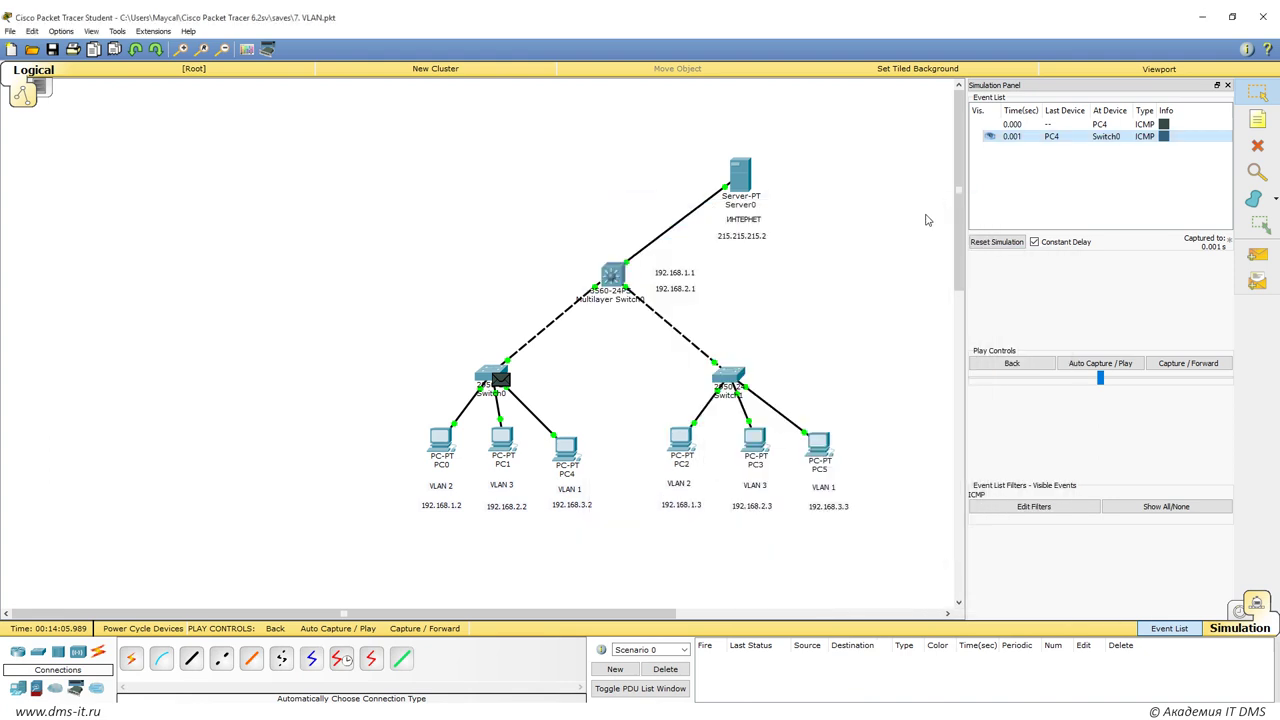
click(1227, 85)
click(1239, 612)
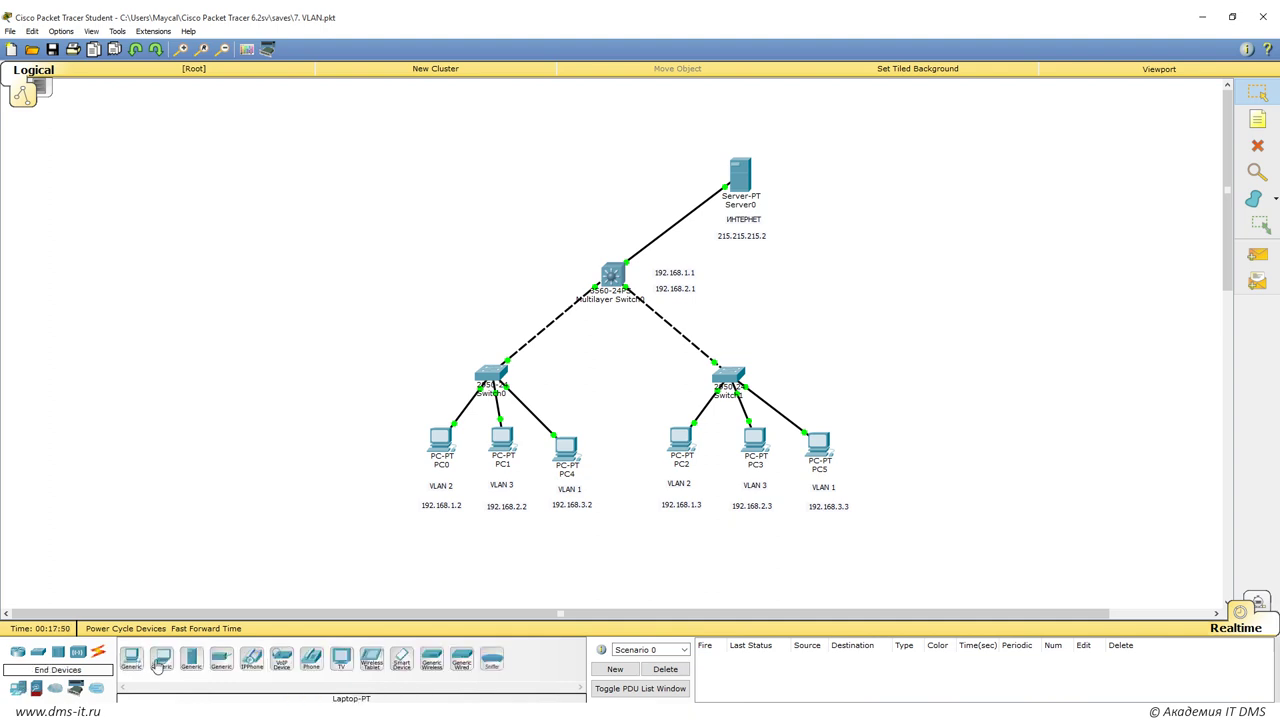
Add a generic laptop beside Switch0 and connect it to Switch0 with an automatically chosen cable.
drag(281, 658, 400, 360)
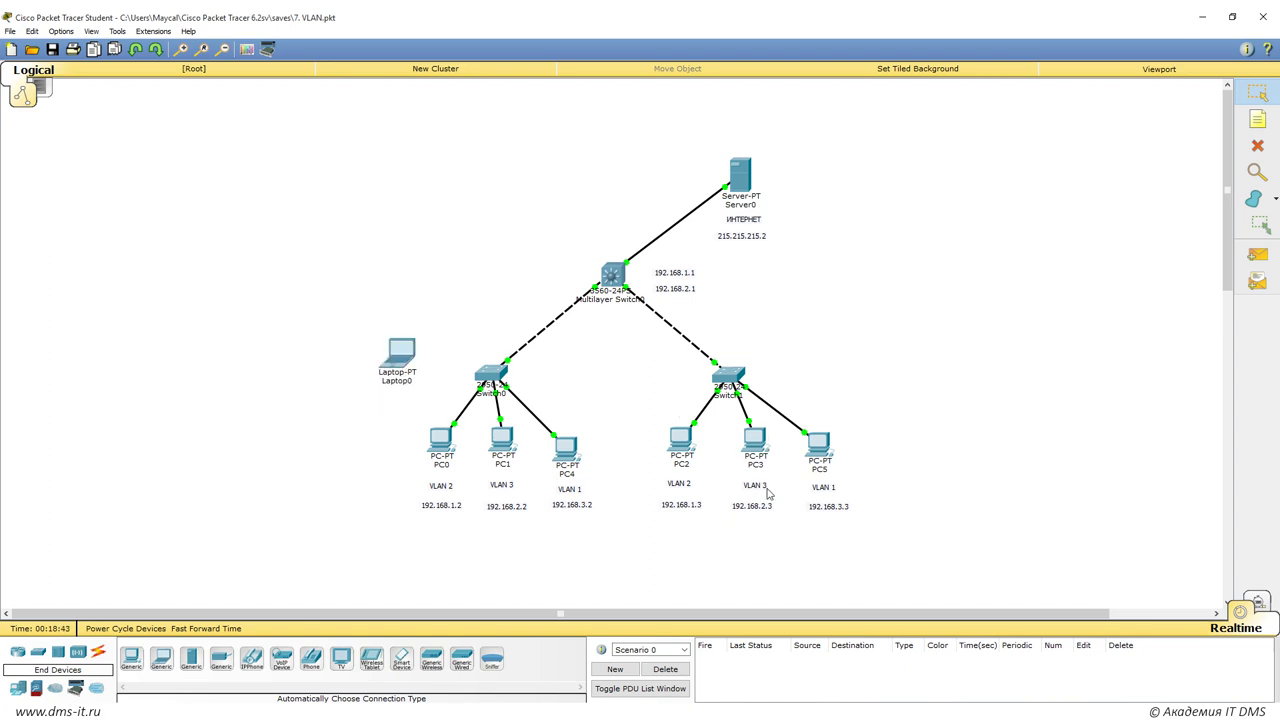
drag(763, 511, 771, 507)
click(97, 651)
click(131, 658)
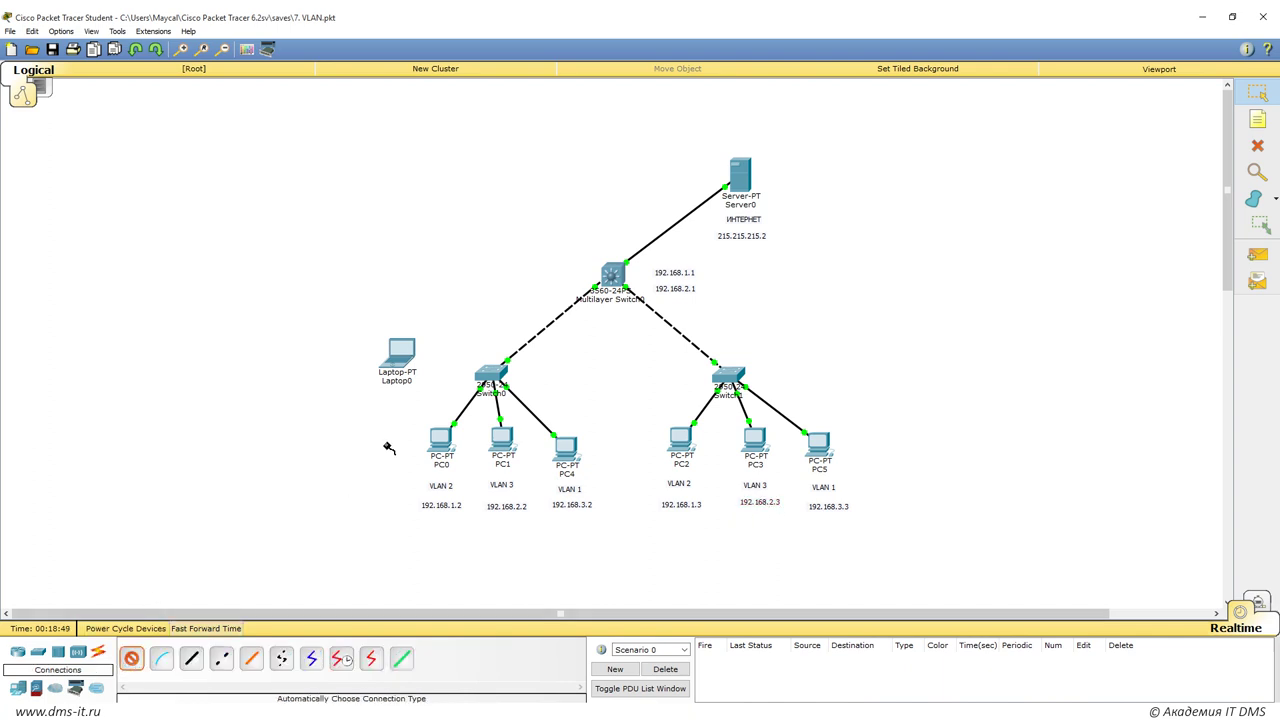
click(400, 352)
click(492, 375)
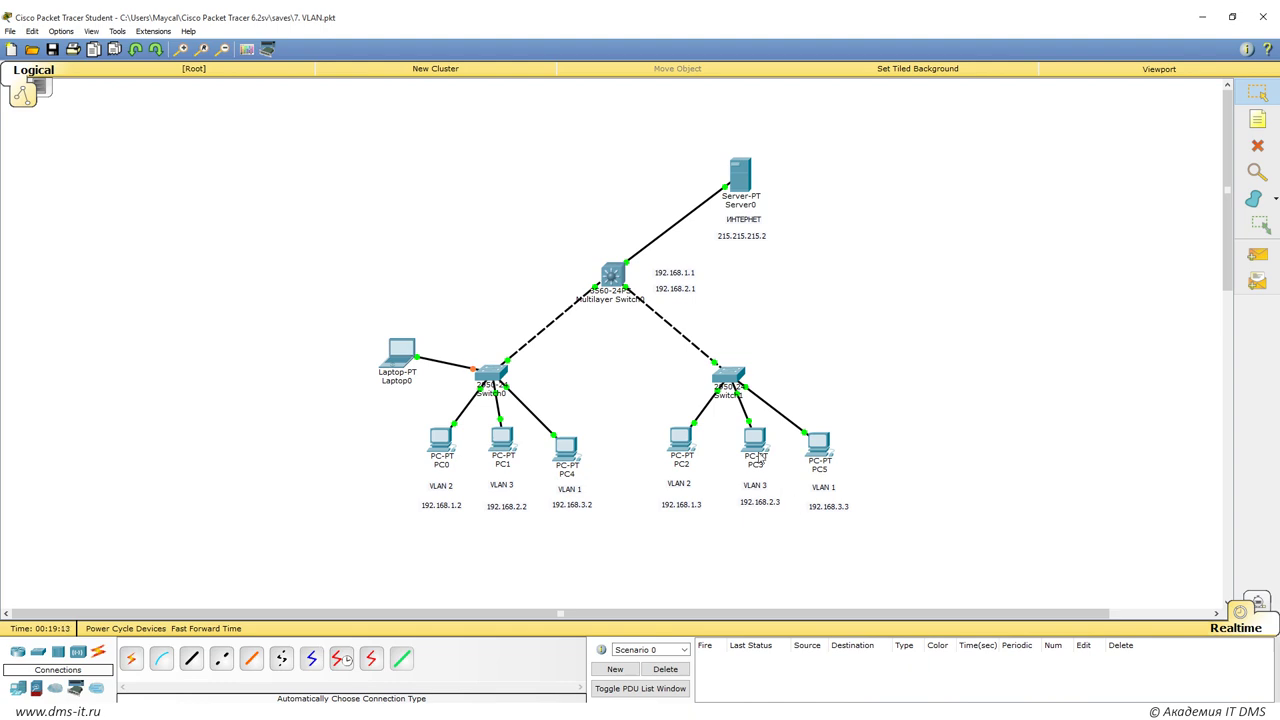
Assign the static IP address 192.168.3.45 with the default subnet mask to the laptop's FastEthernet0 and close its window.
mouse_move(760, 455)
click(393, 362)
drag(536, 204, 910, 193)
click(874, 209)
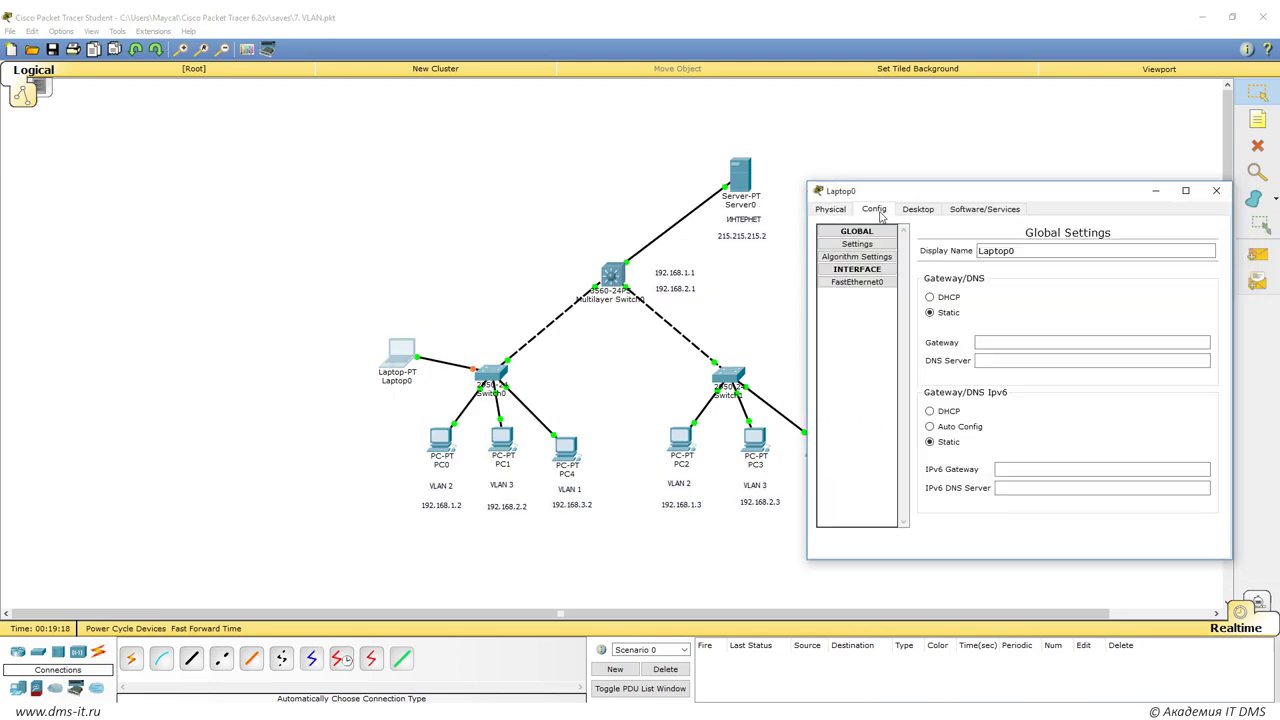
click(857, 282)
click(1082, 344)
drag(1024, 203, 1088, 195)
text(192.16)
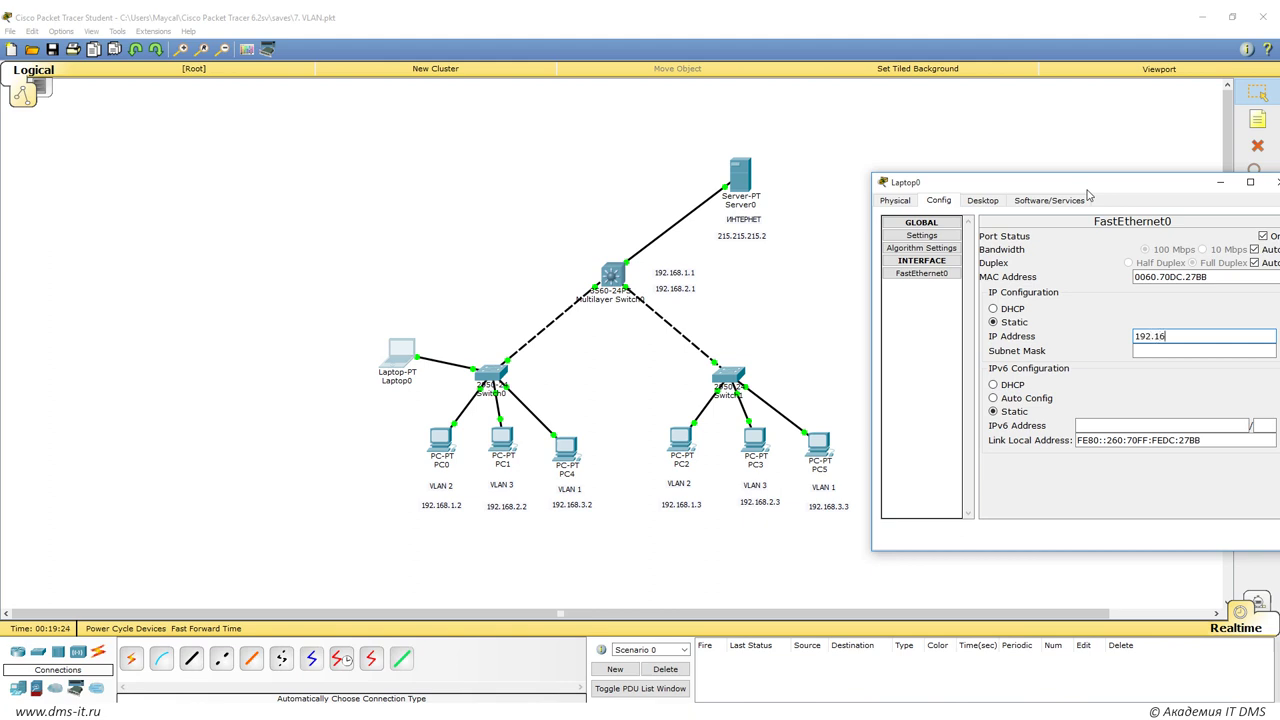
text(8.3.45)
key(Tab)
key(alt+F4)
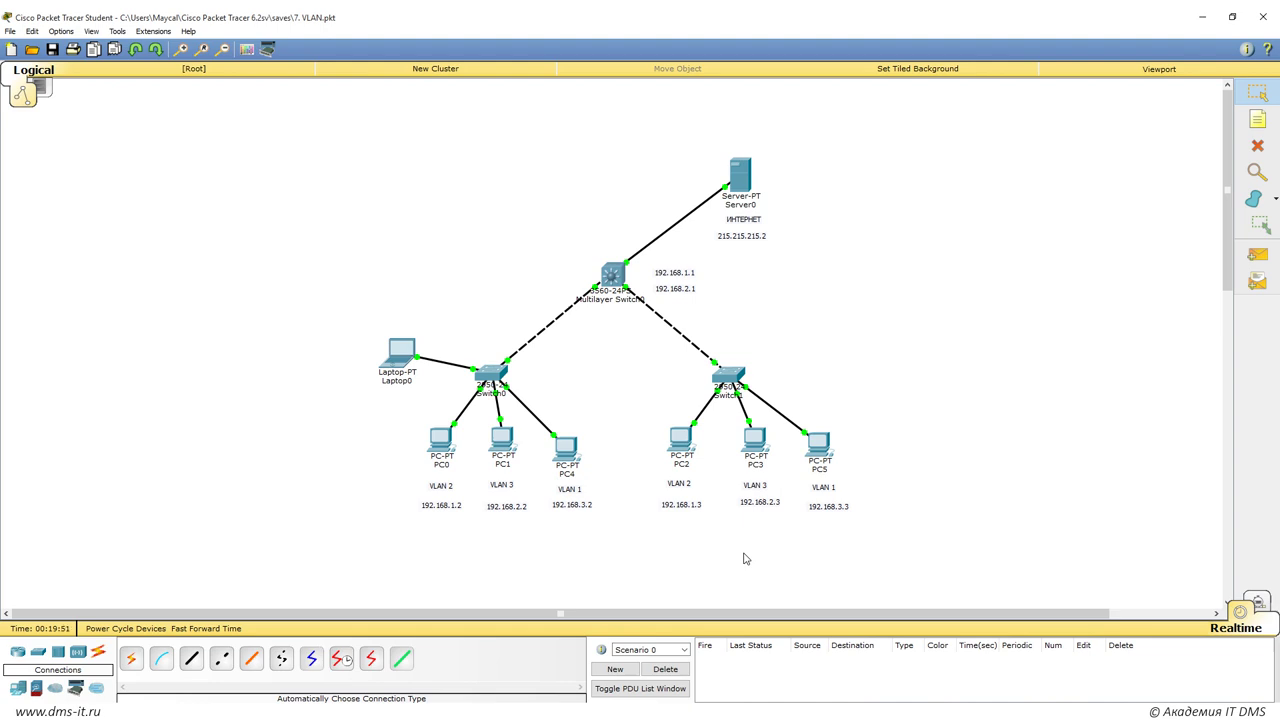
drag(326, 290, 414, 384)
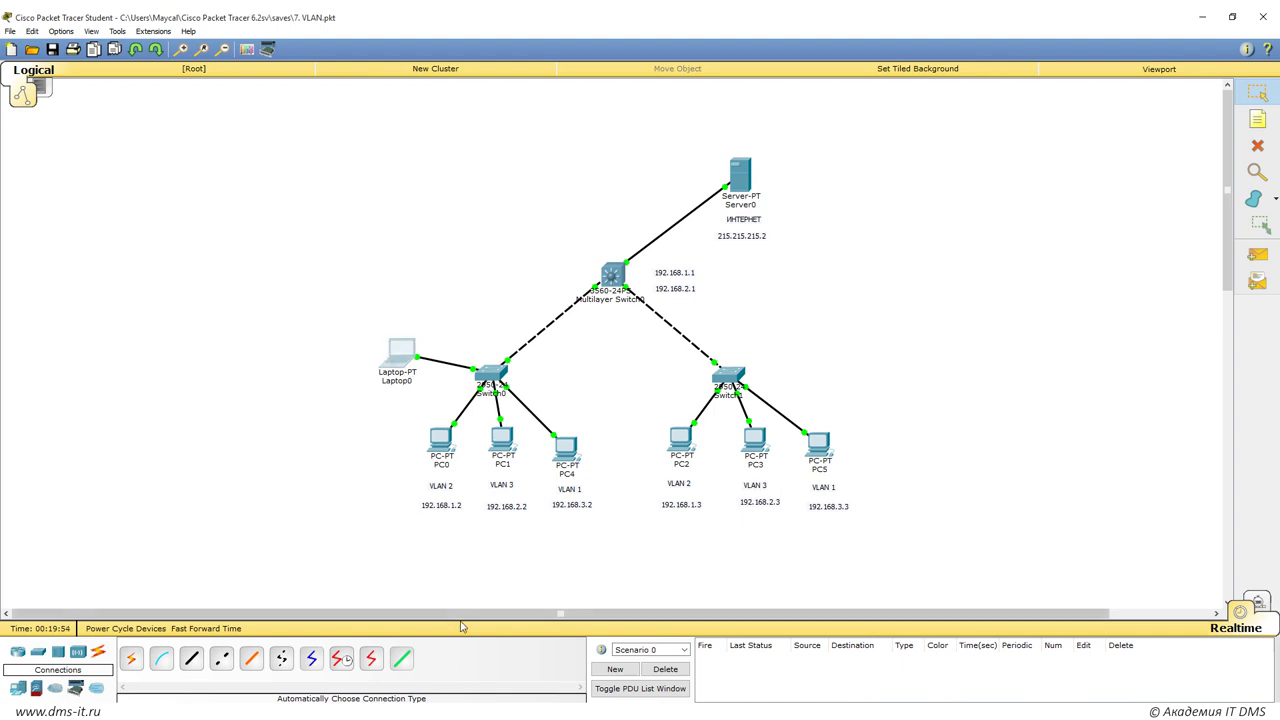
drag(478, 543, 556, 552)
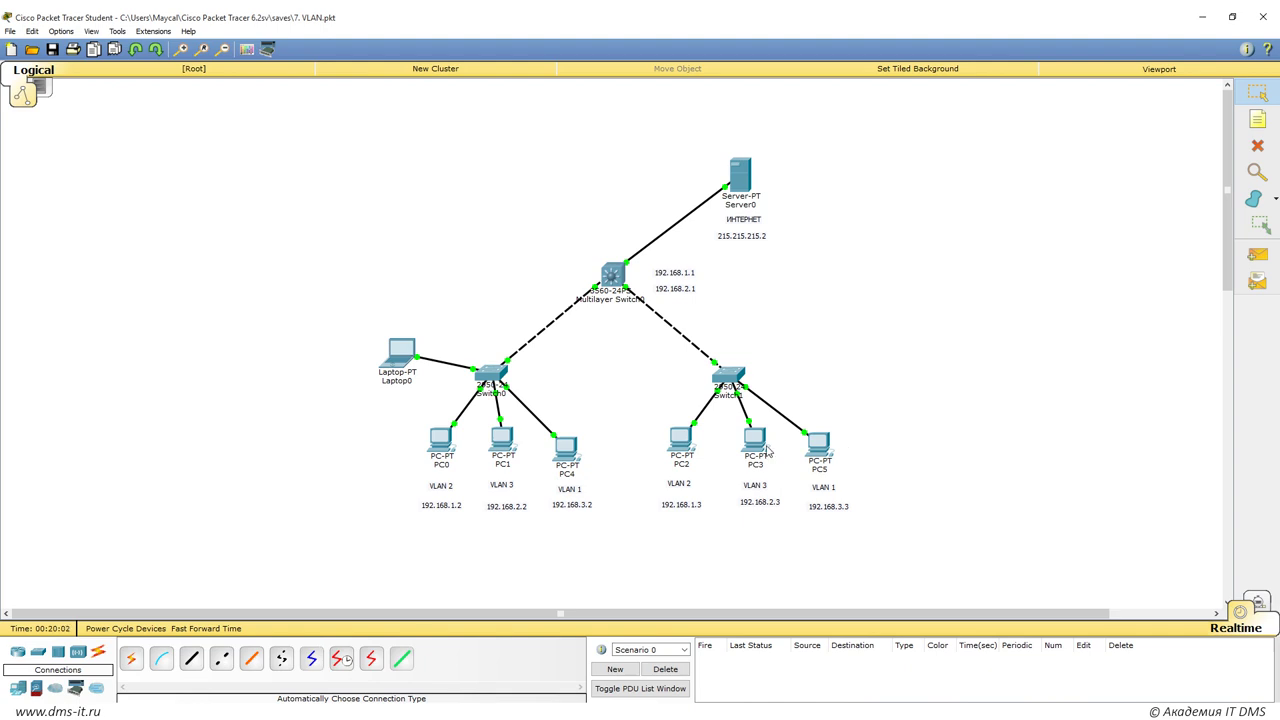
drag(736, 437, 780, 468)
mouse_move(727, 377)
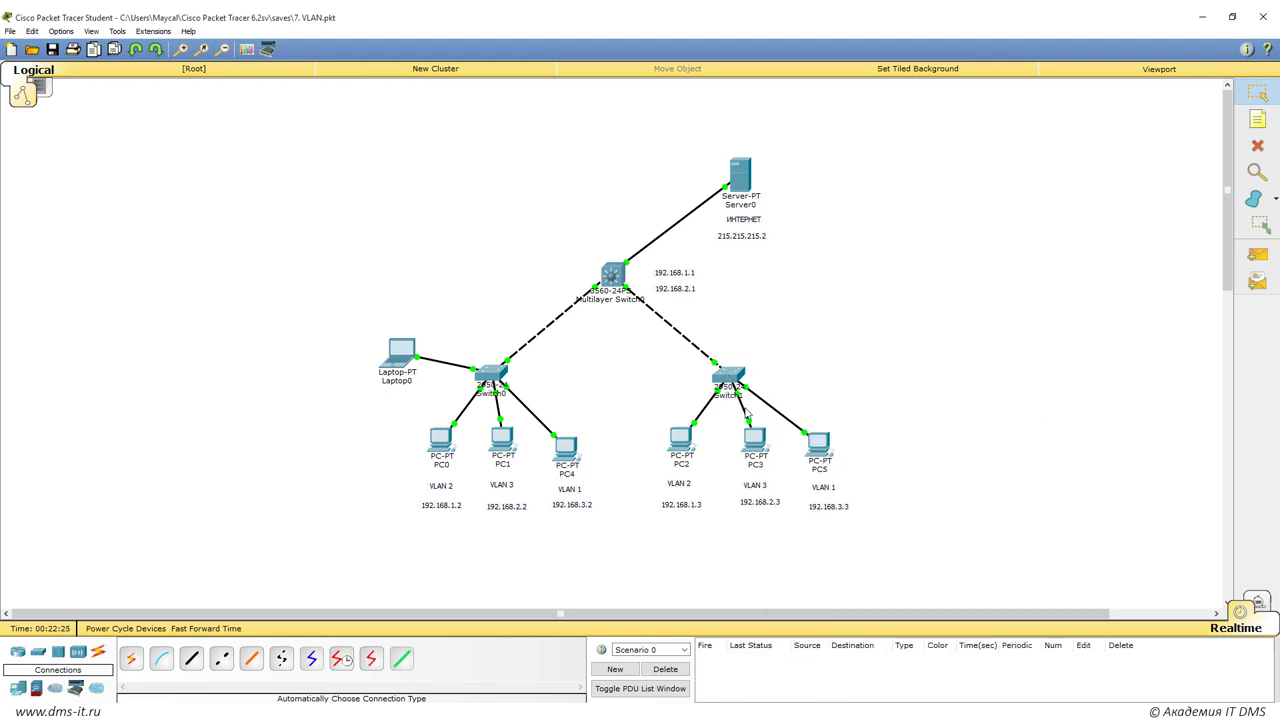
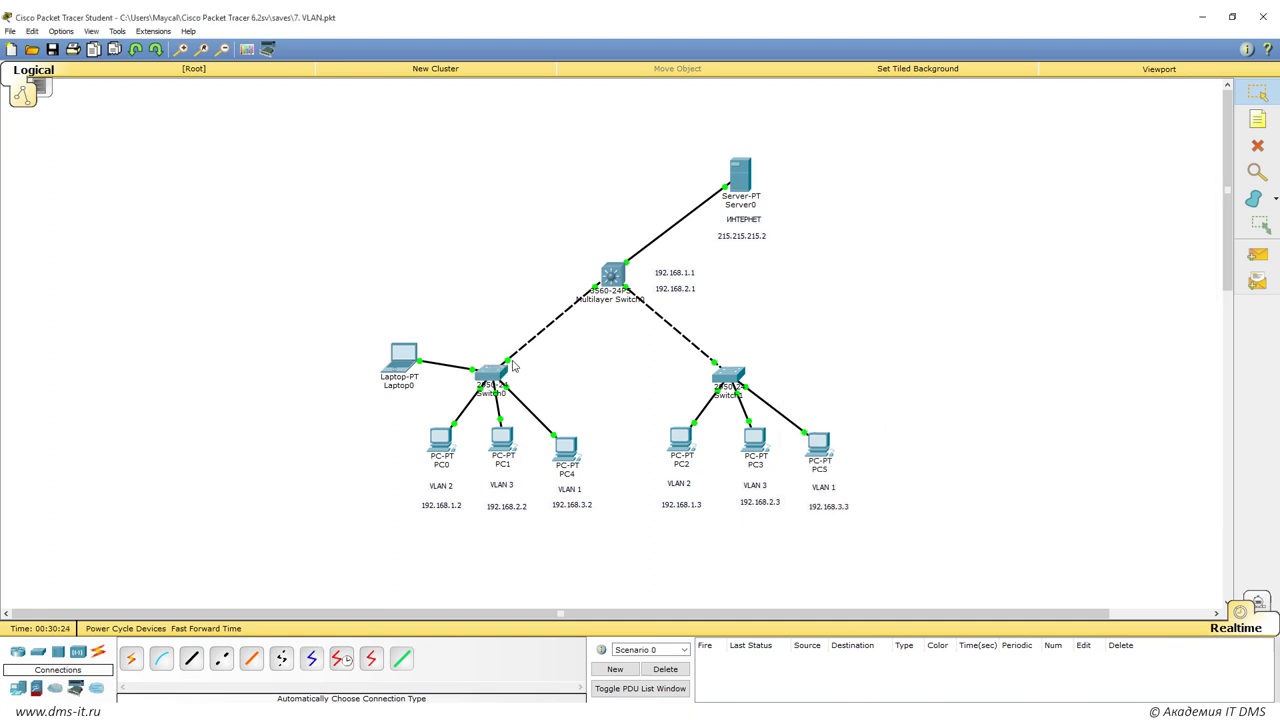
Open Switch0's command line and enter configuration mode for interface fa0/3, the uplink to the multilayer switch.
click(244, 719)
click(386, 649)
text(int fa0/3)
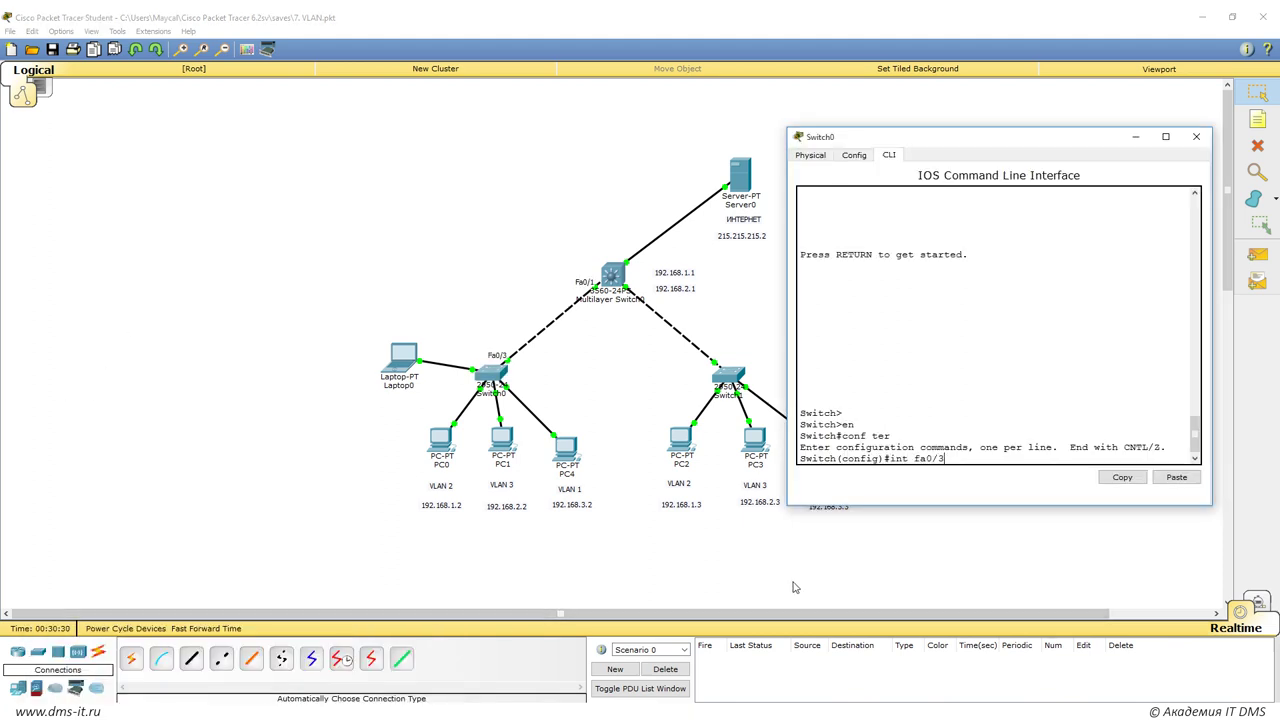
key(Return)
Restrict the allowed VLANs on Switch0's fa0/3 trunk to 2 and 3, consulting the command's option help.
text(sw)
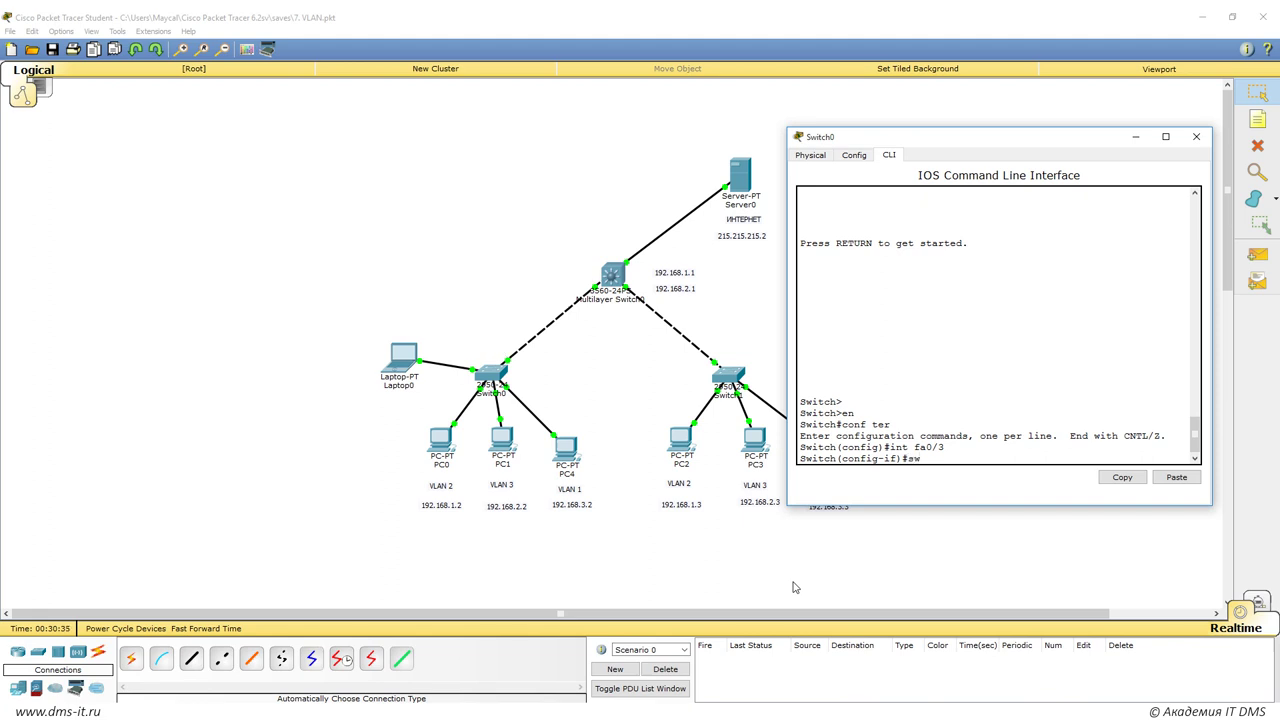
text(i)
key(Tab)
text(t)
key(Tab)
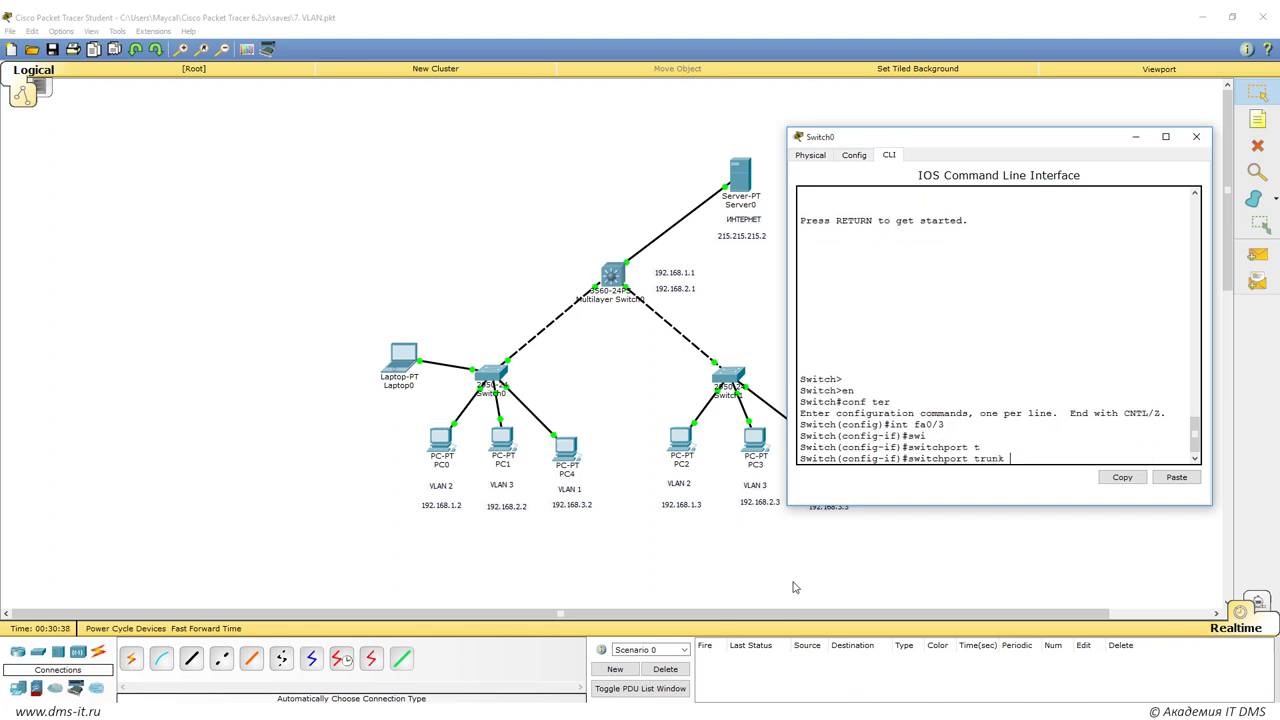
text(al)
key(Tab)
text(vl)
key(Tab)
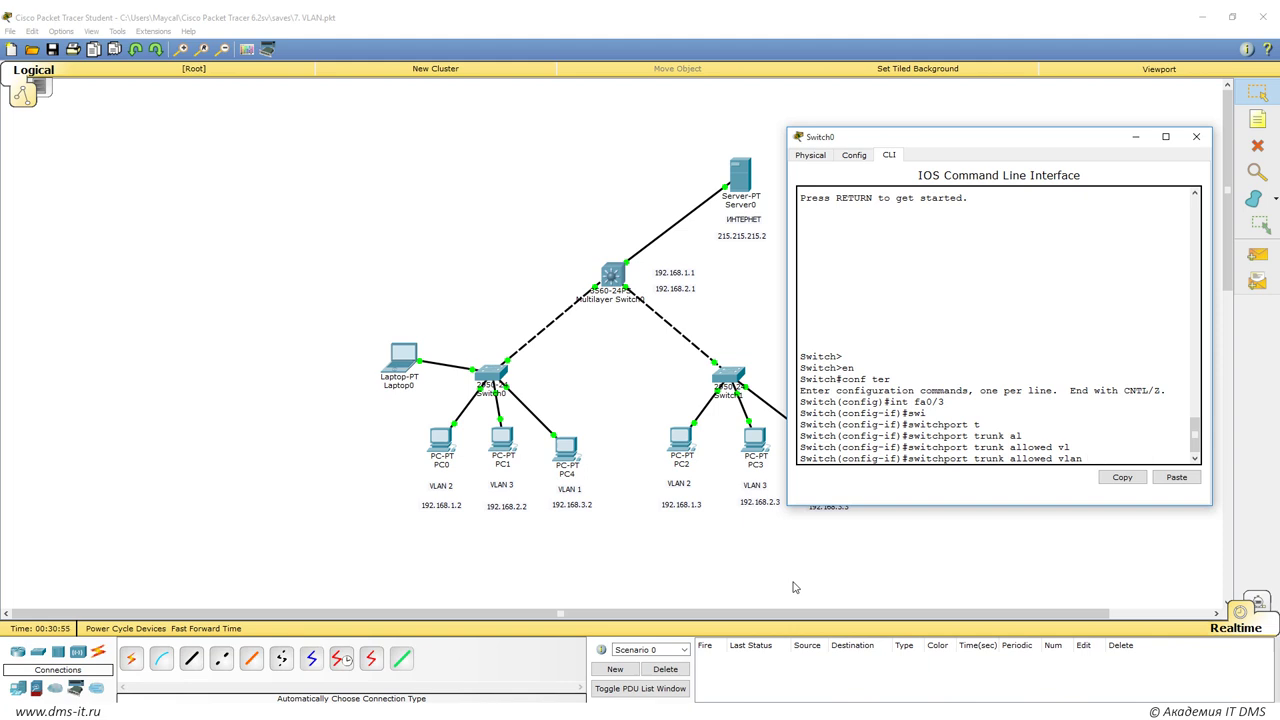
text(?)
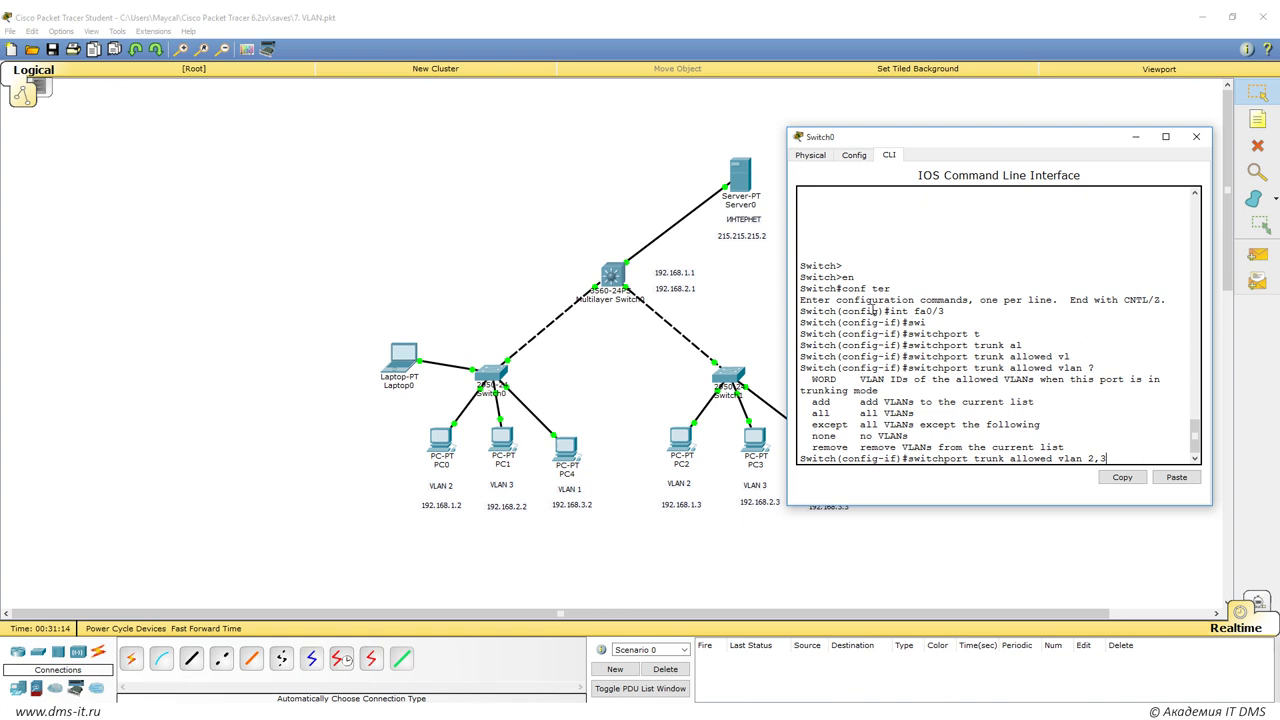
key(Return)
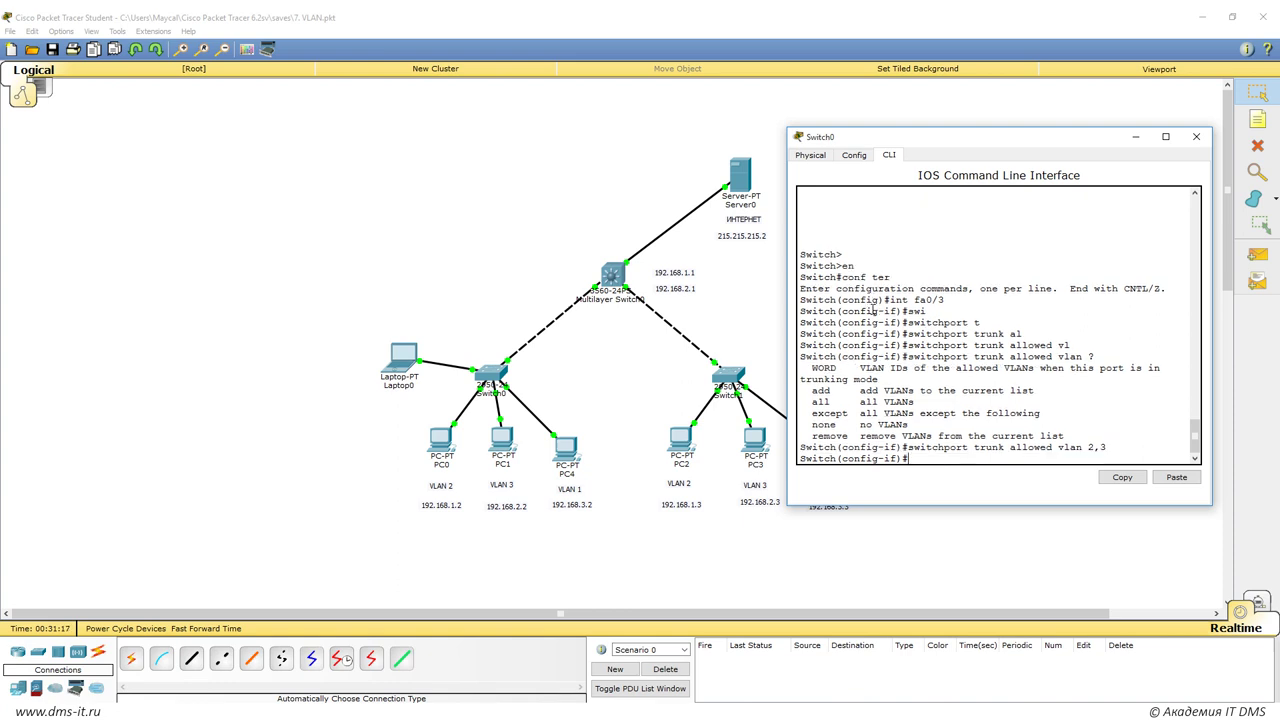
Set the allowed VLANs on Switch0's fa0/3 trunk to the range 2-10.
key(Up)
text(,4,5,6,7,8)
key(BackSpace)
key(BackSpace)
key(BackSpace)
key(BackSpace)
key(BackSpace)
key(BackSpace)
key(BackSpace)
key(BackSpace)
key(BackSpace)
key(BackSpace)
key(BackSpace)
key(BackSpace)
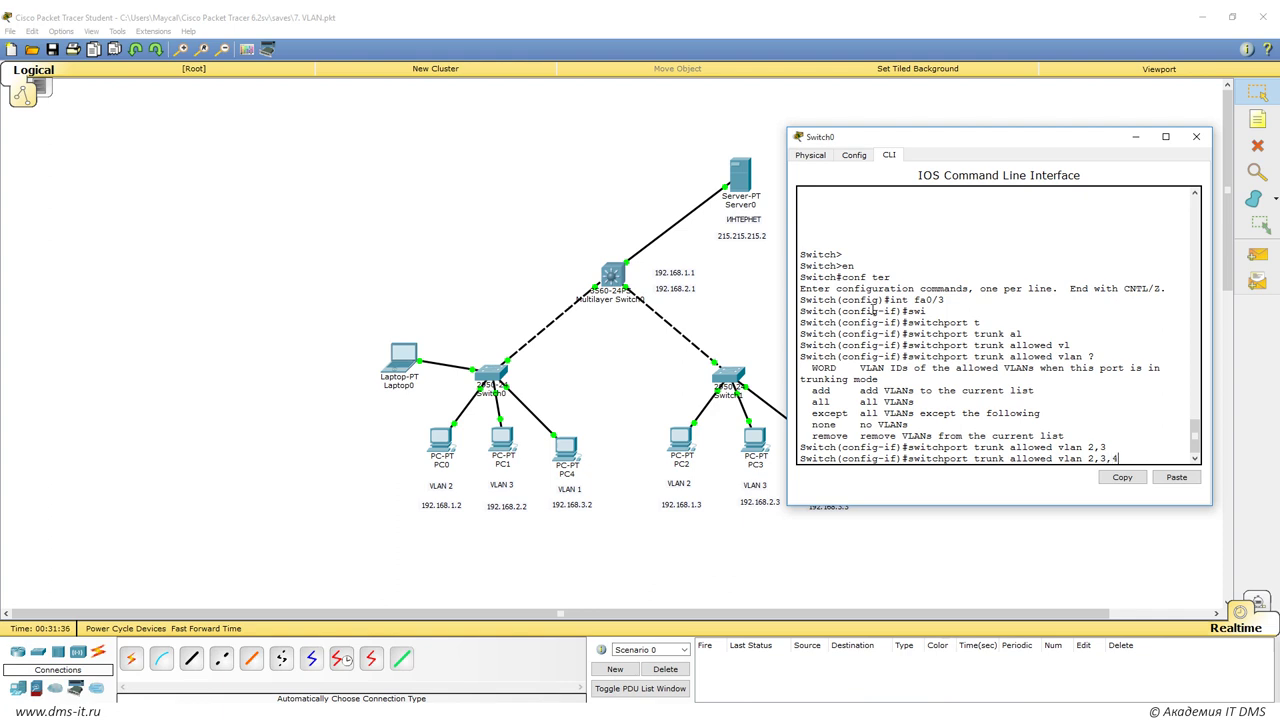
text(-10)
key(Return)
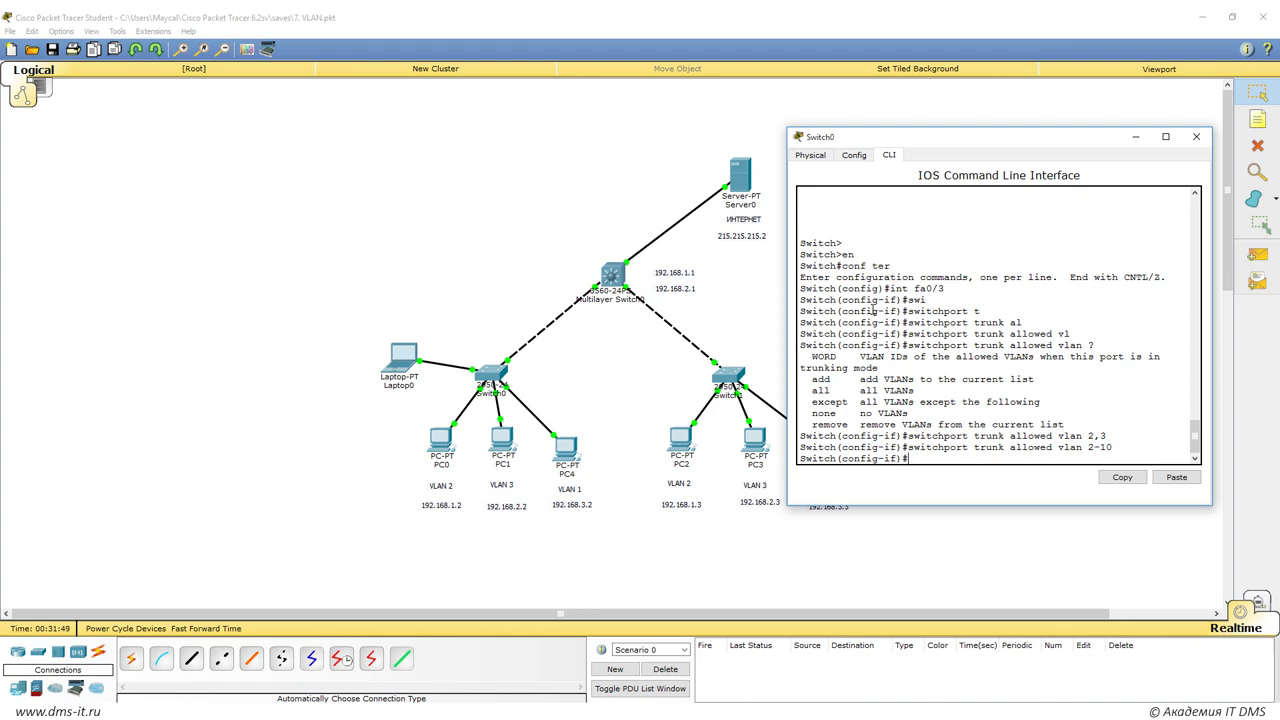
Restrict the allowed VLANs on Switch0's fa0/3 trunk to VLAN 8 only.
mouse_move(908, 447)
mouse_down()
mouse_move(1082, 447)
mouse_move(908, 447)
mouse_up()
key(ctrl+c)
click(1113, 447)
click(1117, 245)
key(ctrl+v)
key(BackSpace)
key(BackSpace)
key(BackSpace)
key(BackSpace)
text(8)
key(Return)
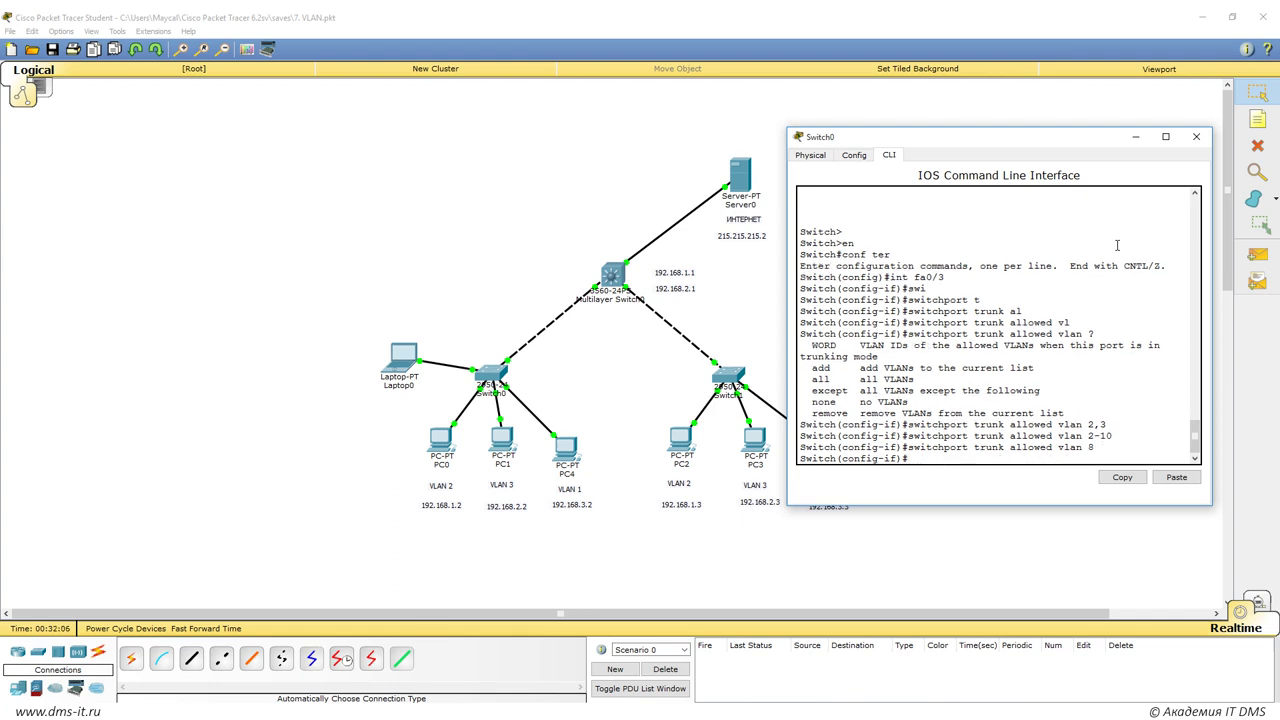
Display the running configuration and compare FastEthernet0/3's allowed VLAN line with the three allowed-VLAN commands entered.
text(do show run)
key(Return)
key(Return)
key(Return)
drag(806, 379, 992, 381)
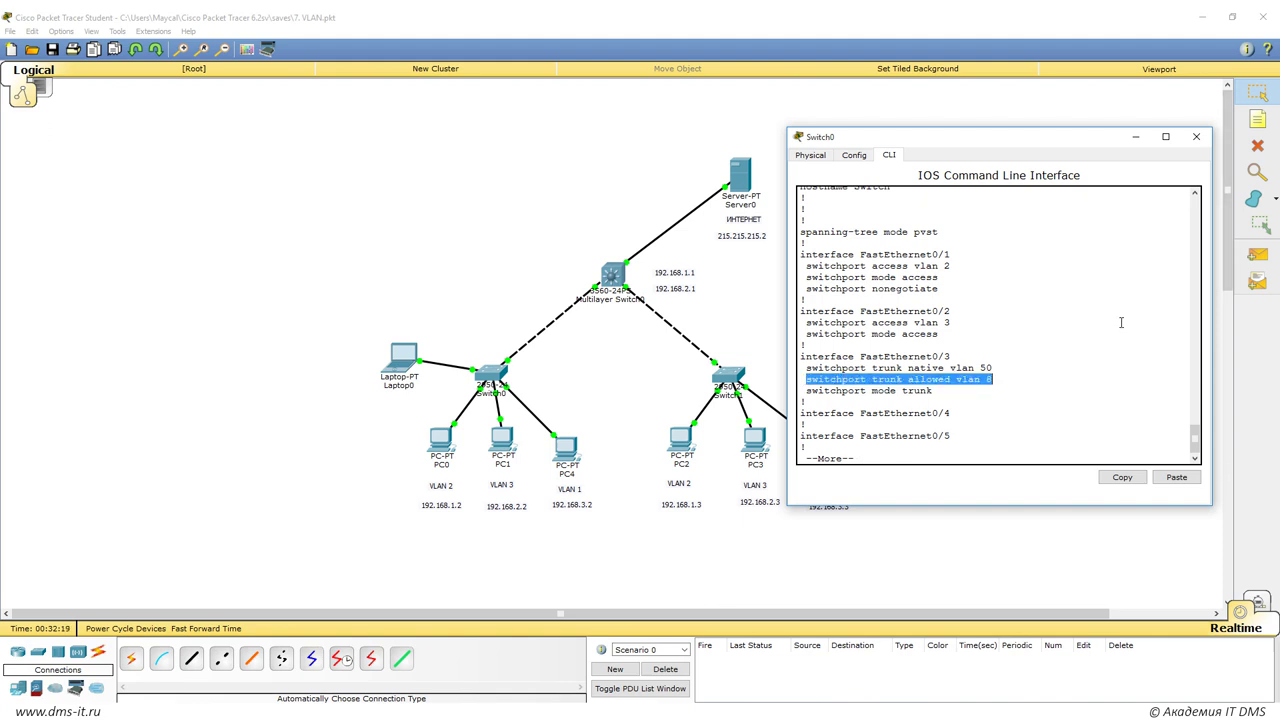
scroll(1121, 322, up, 7)
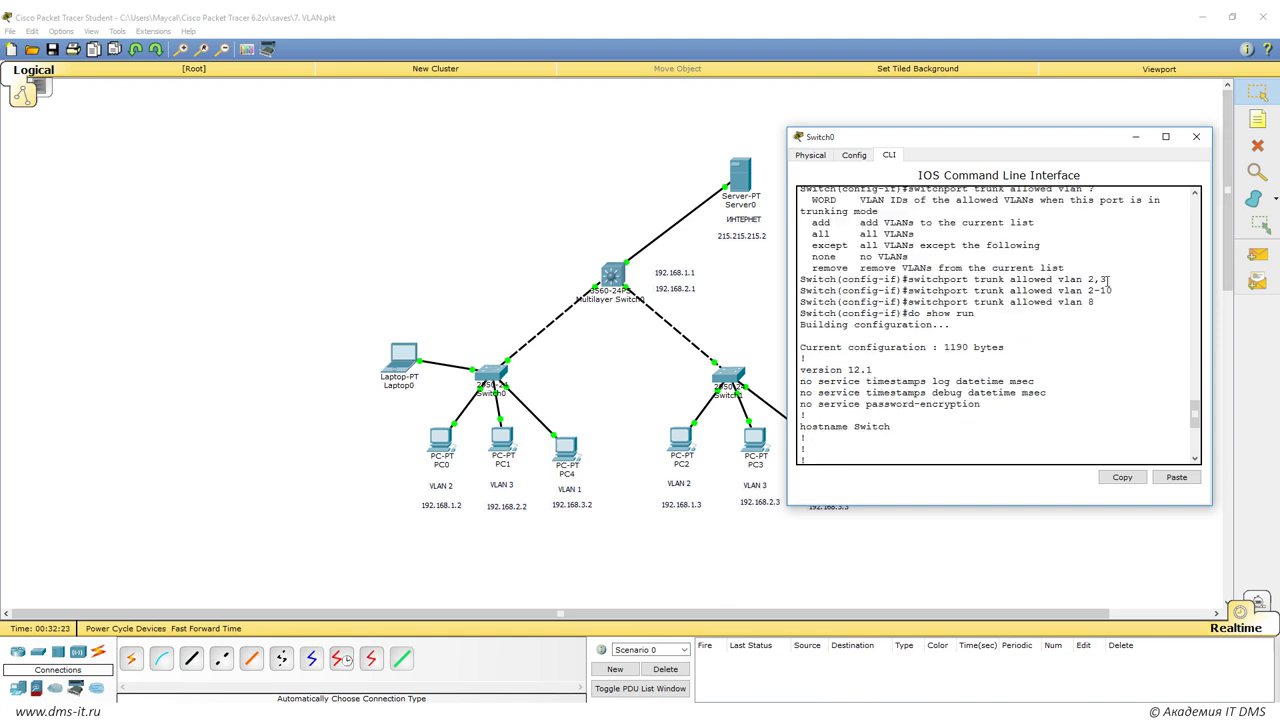
mouse_move(1106, 279)
mouse_down()
mouse_move(1086, 291)
mouse_move(1112, 291)
mouse_up()
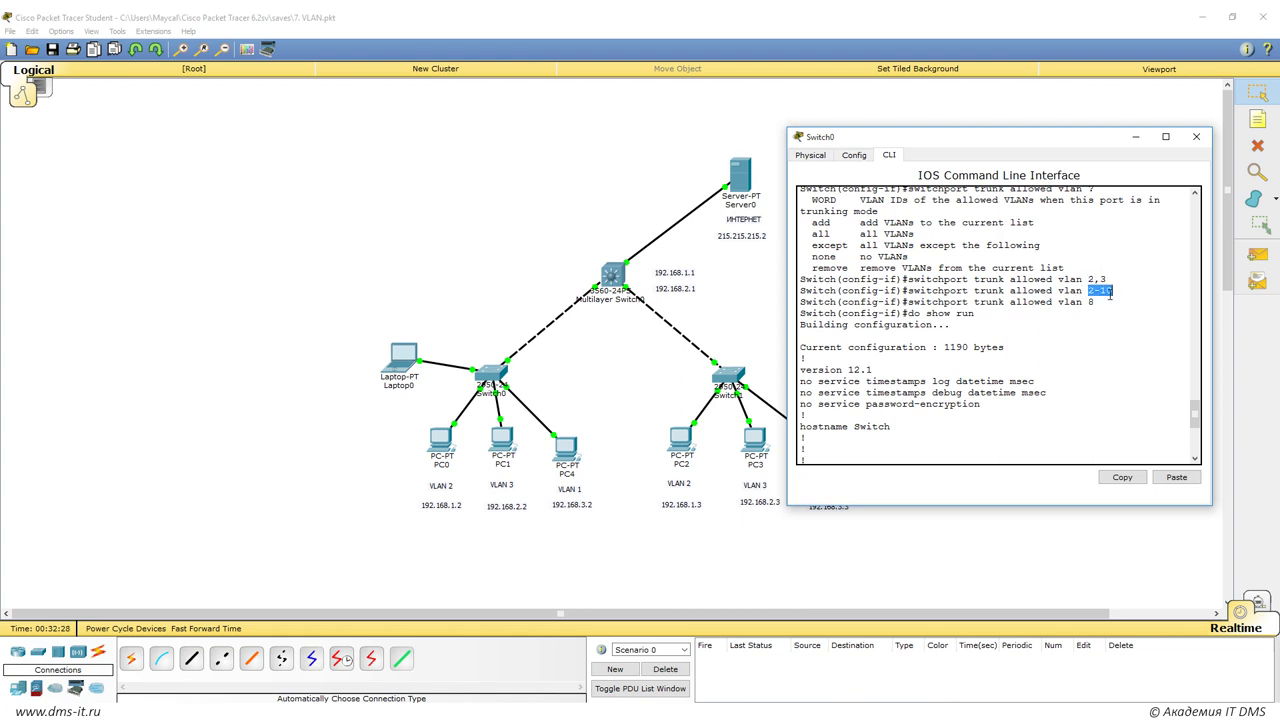
click(1090, 305)
scroll(1085, 318, down, 7)
drag(804, 377, 994, 378)
scroll(1070, 386, up, 5)
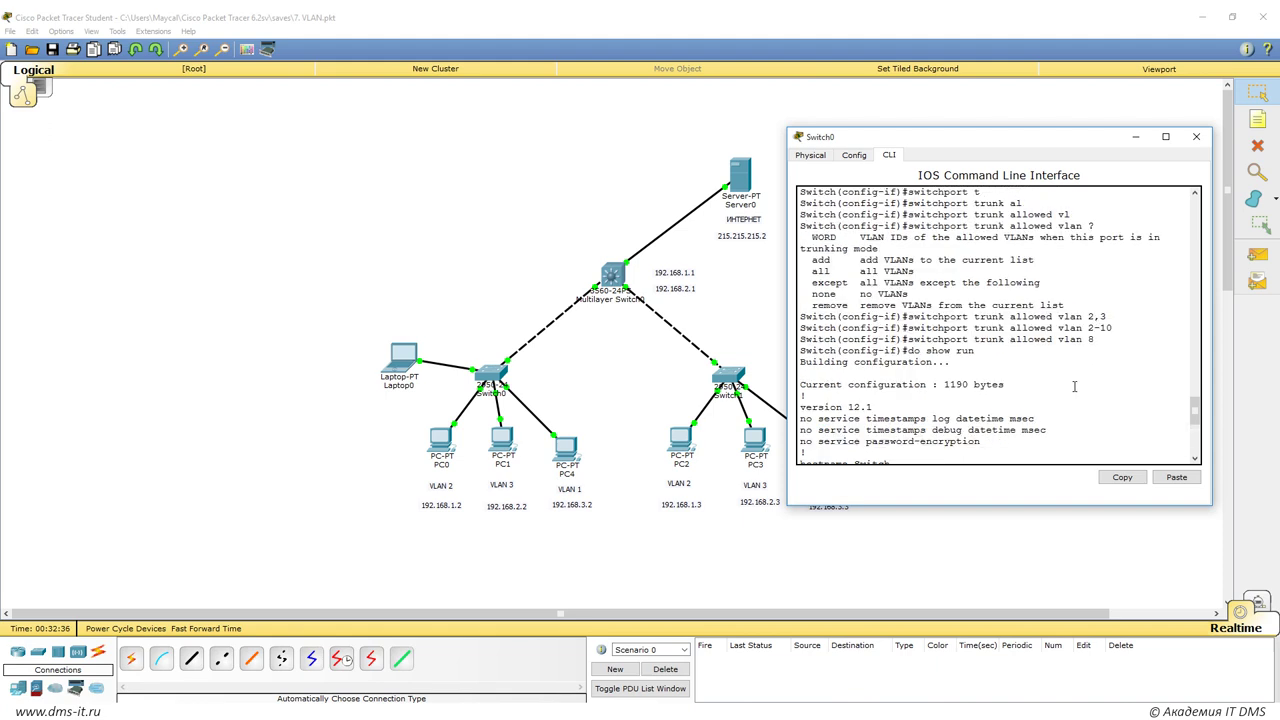
drag(908, 340, 1097, 341)
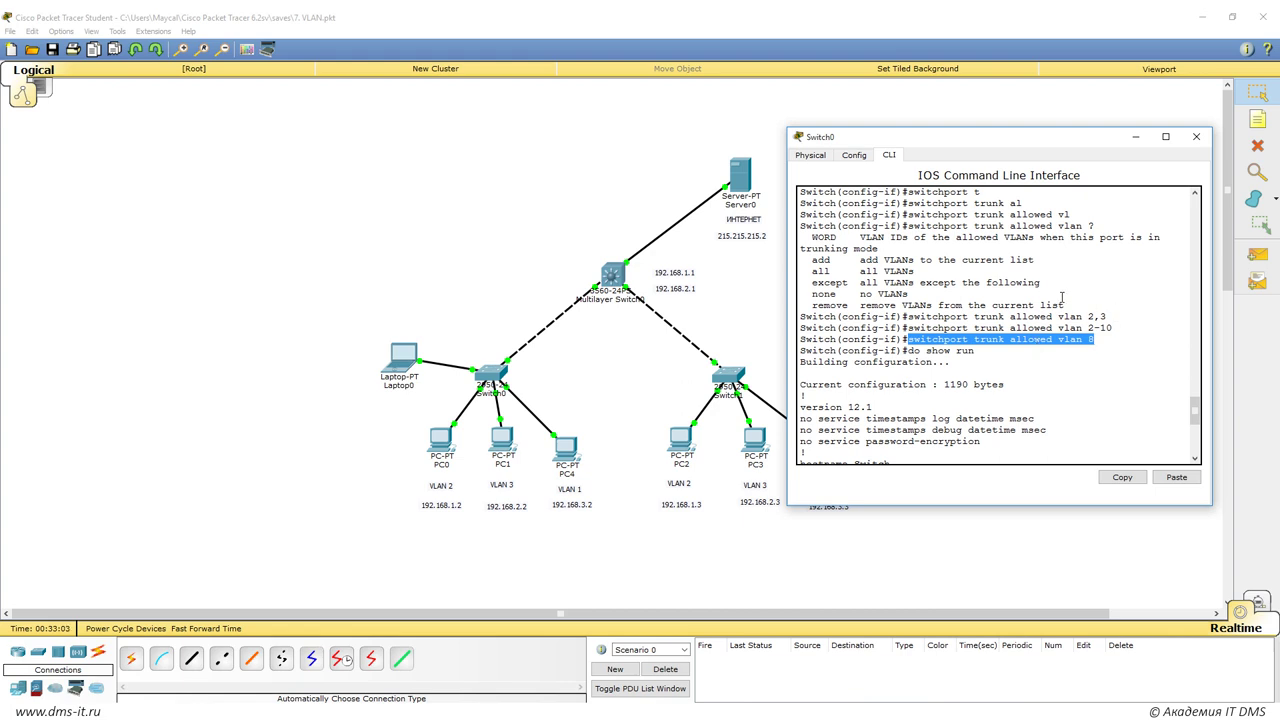
Leave the configuration listing and add VLAN 5 to the allowed VLANs on the fa0/3 trunk using the add option.
click(1055, 317)
drag(909, 340, 1097, 342)
key(ctrl+c)
click(1100, 342)
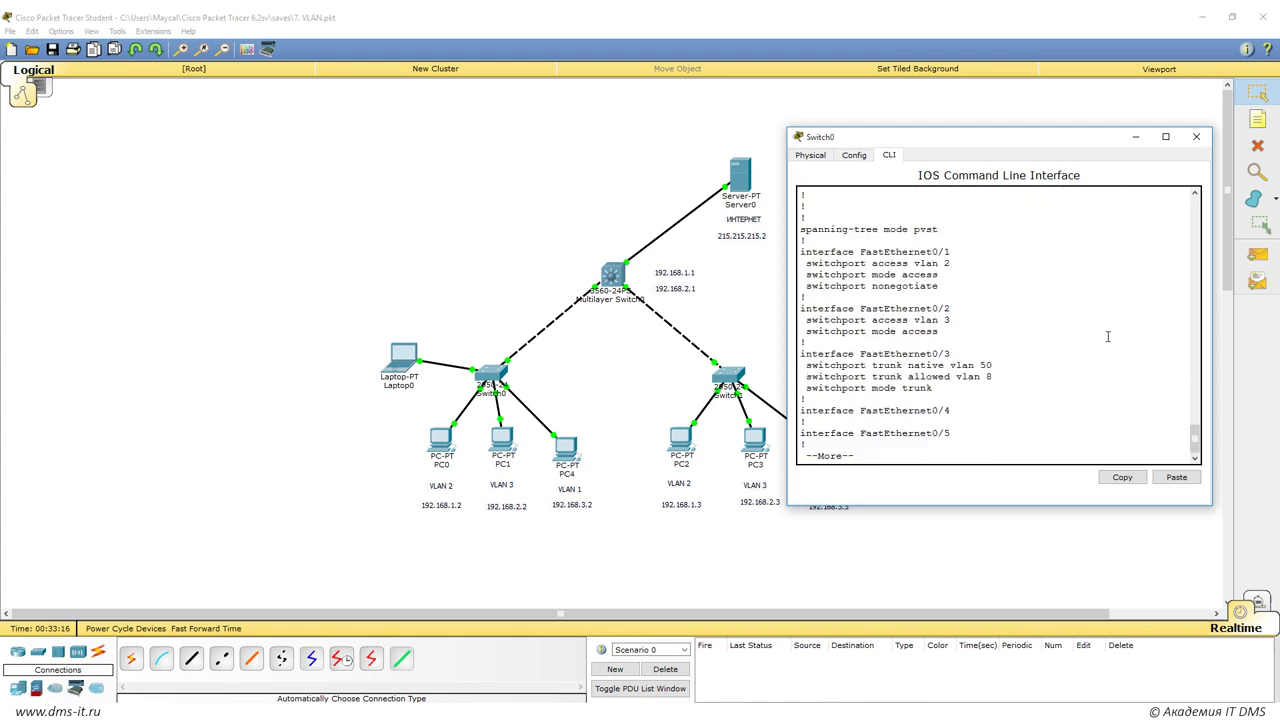
key(ctrl+v)
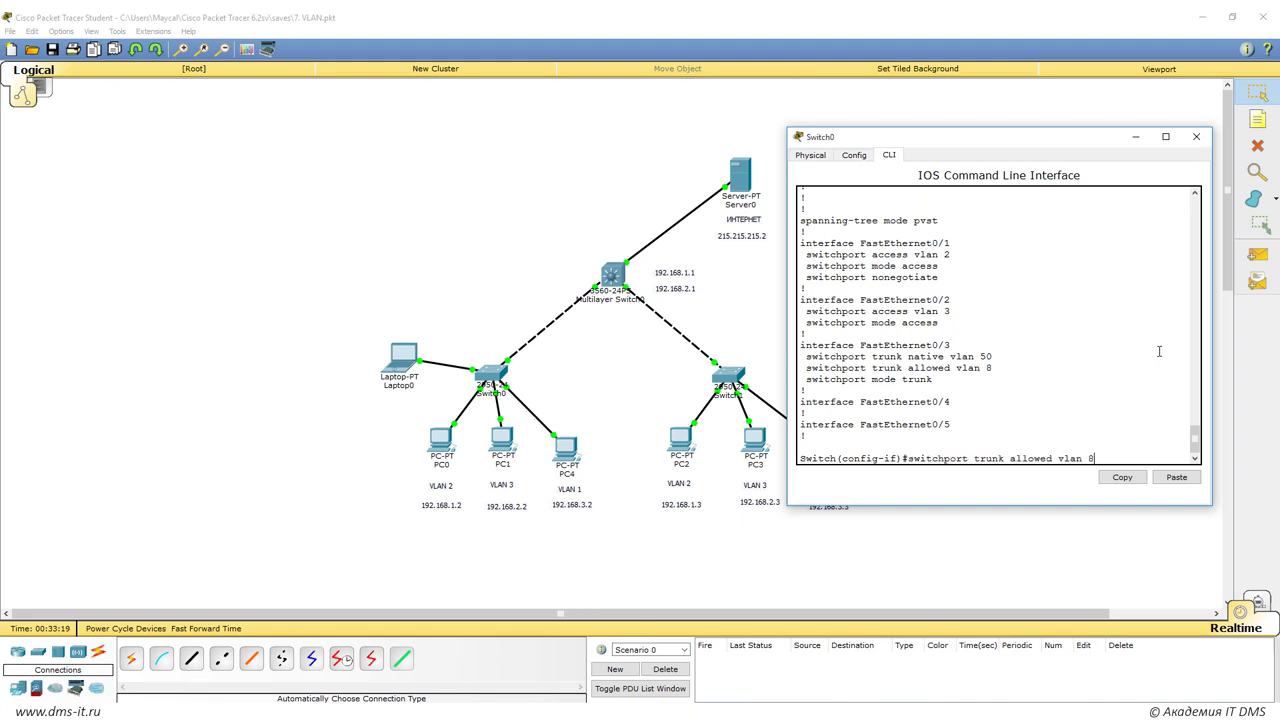
key(BackSpace)
text(add 5)
key(Return)
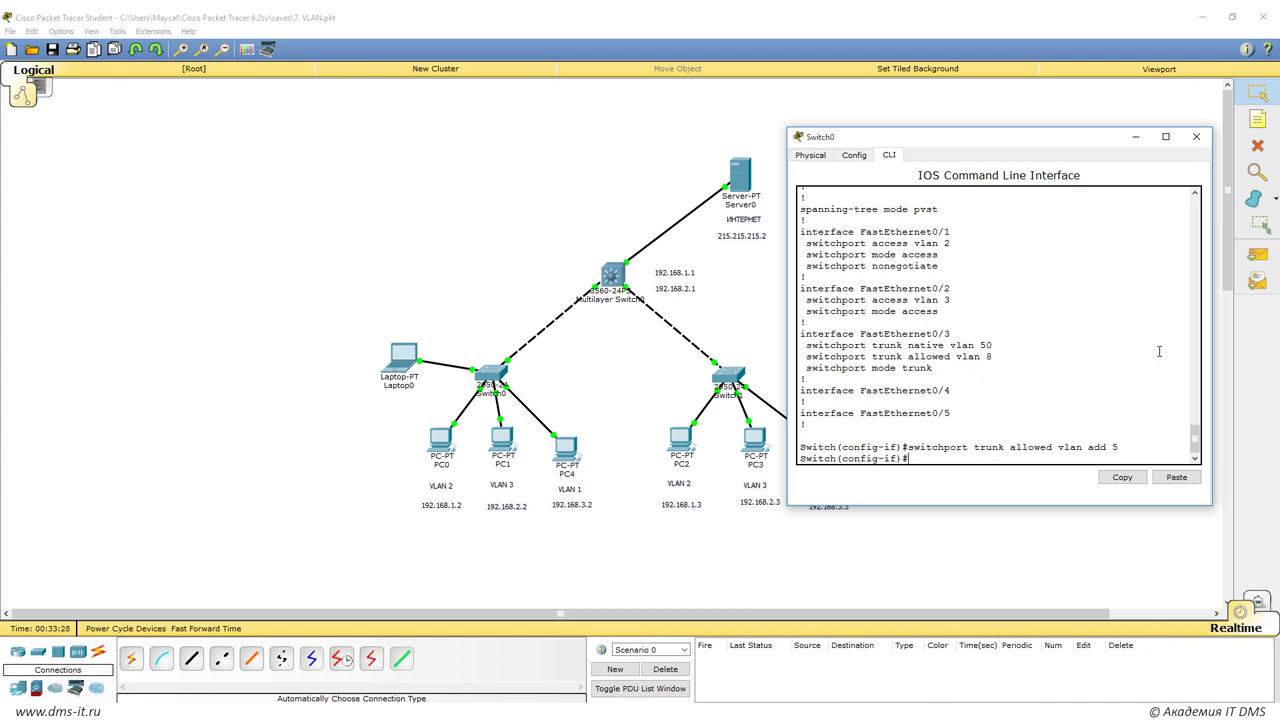
Display the running configuration again, examine FastEthernet0/3's allowed and native VLAN lines, and leave the listing.
text(do show run)
key(Return)
key(space)
drag(987, 334, 999, 335)
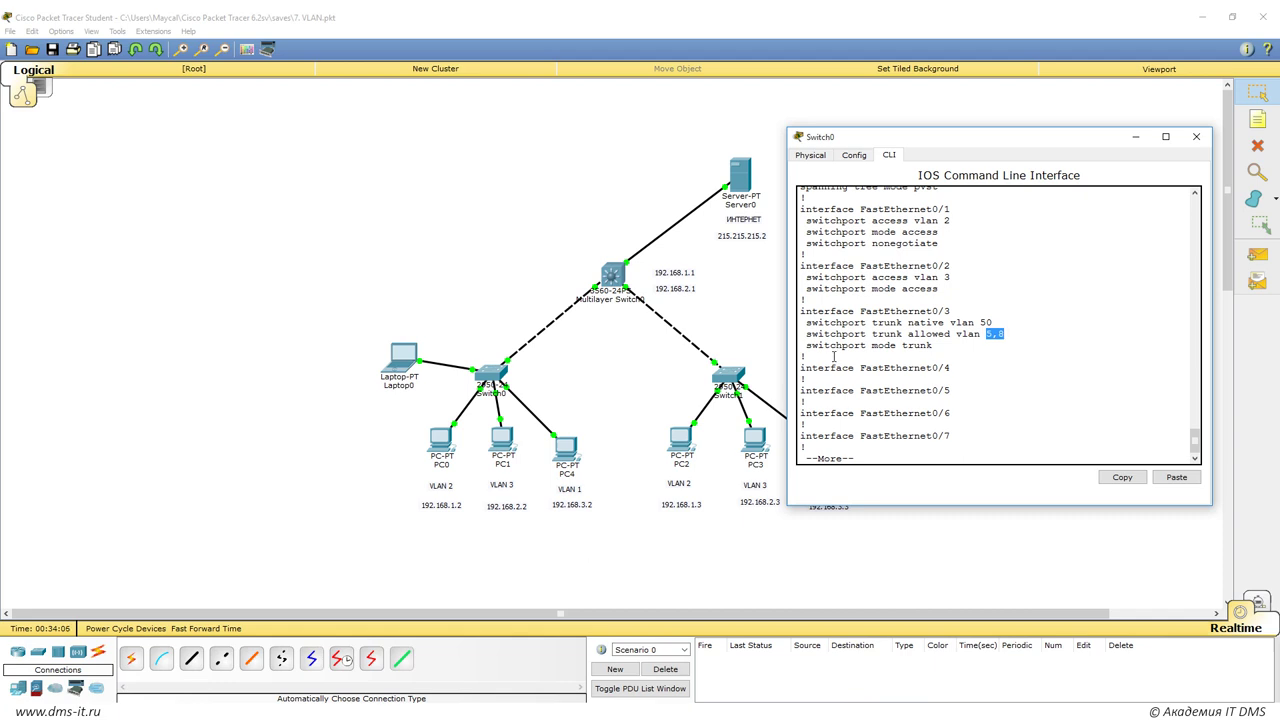
drag(807, 334, 990, 334)
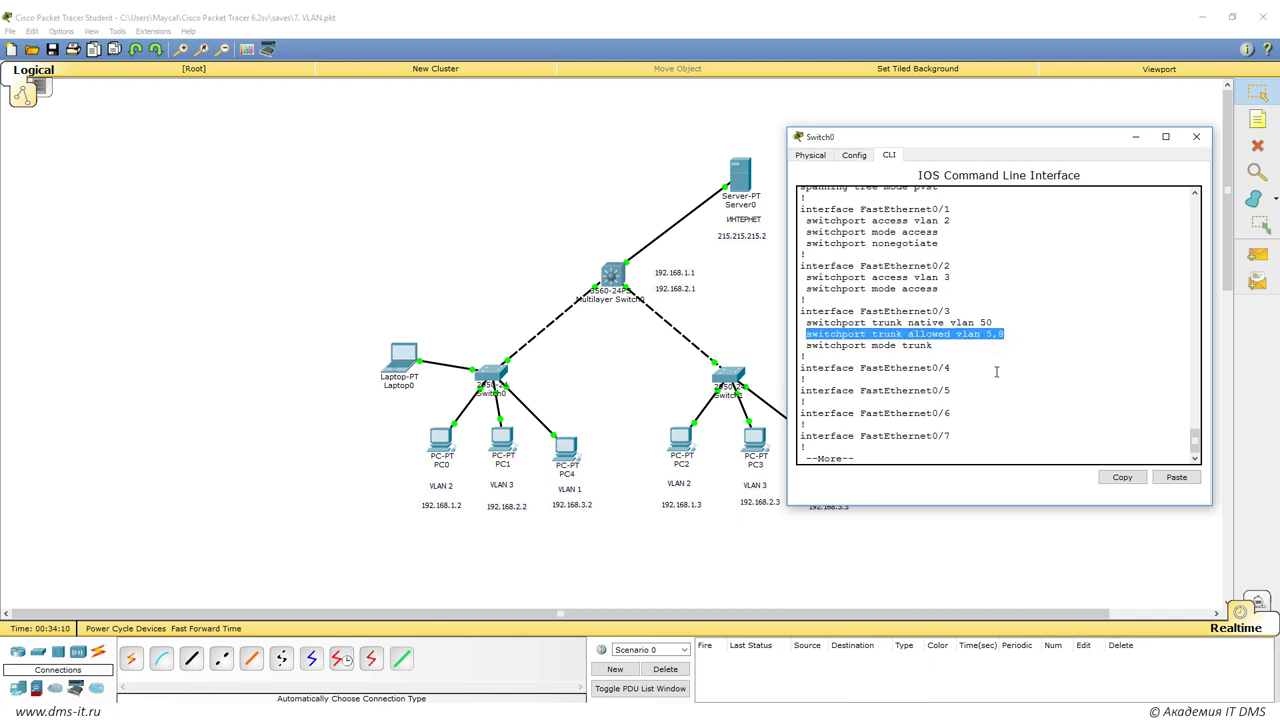
key(Up)
key(shift+Left)
key(shift+Left)
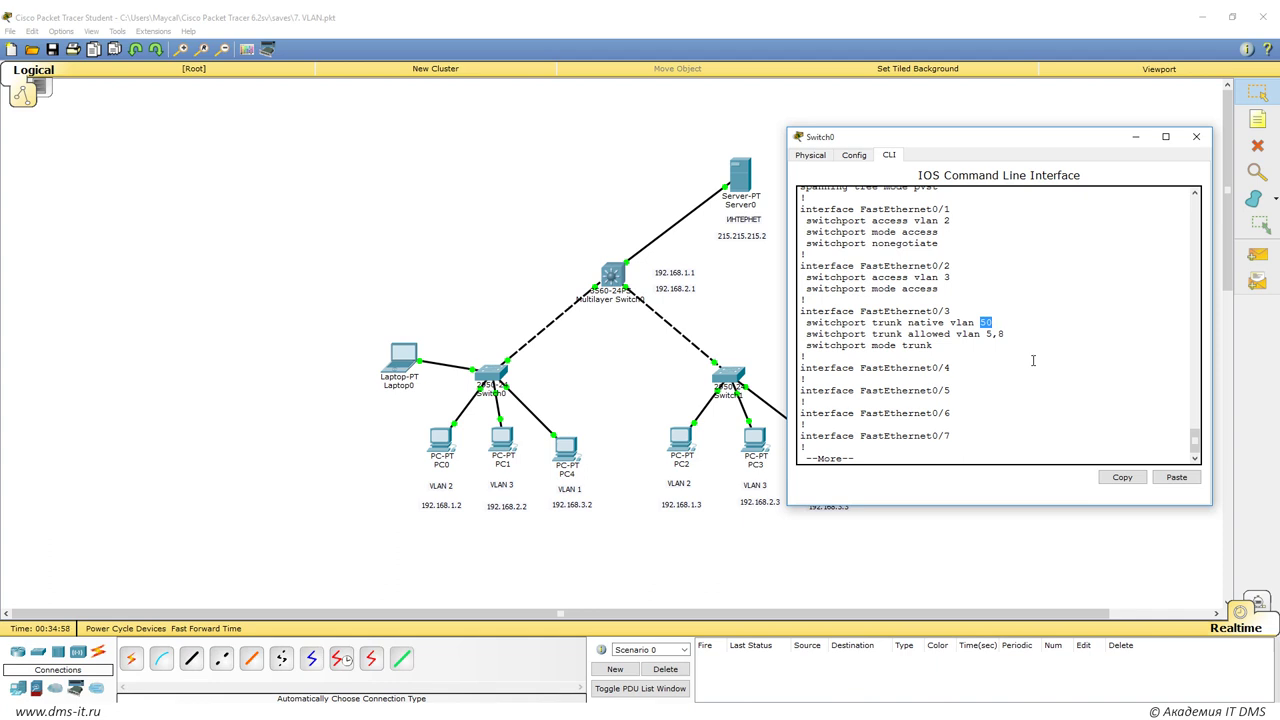
key(ctrl+c)
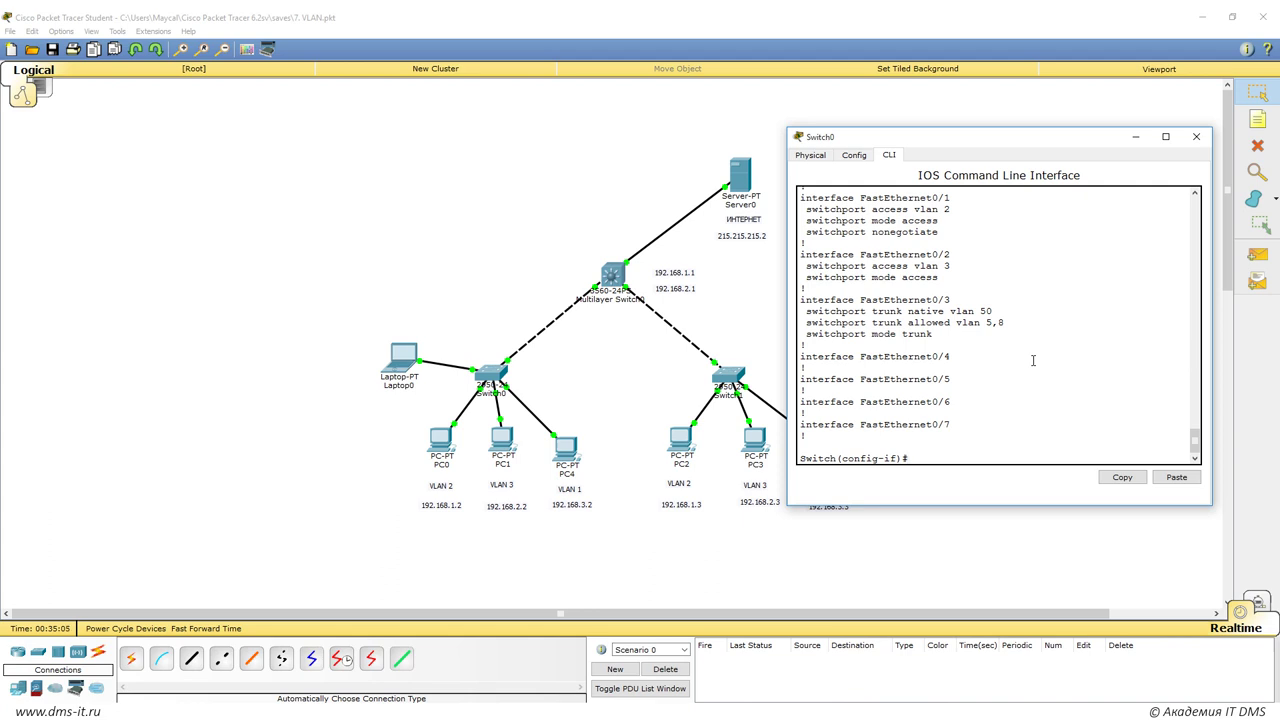
Display Switch0's VLAN table and enlarge the switch window so its rows fit without wrapping.
text(do show vlan)
key(Return)
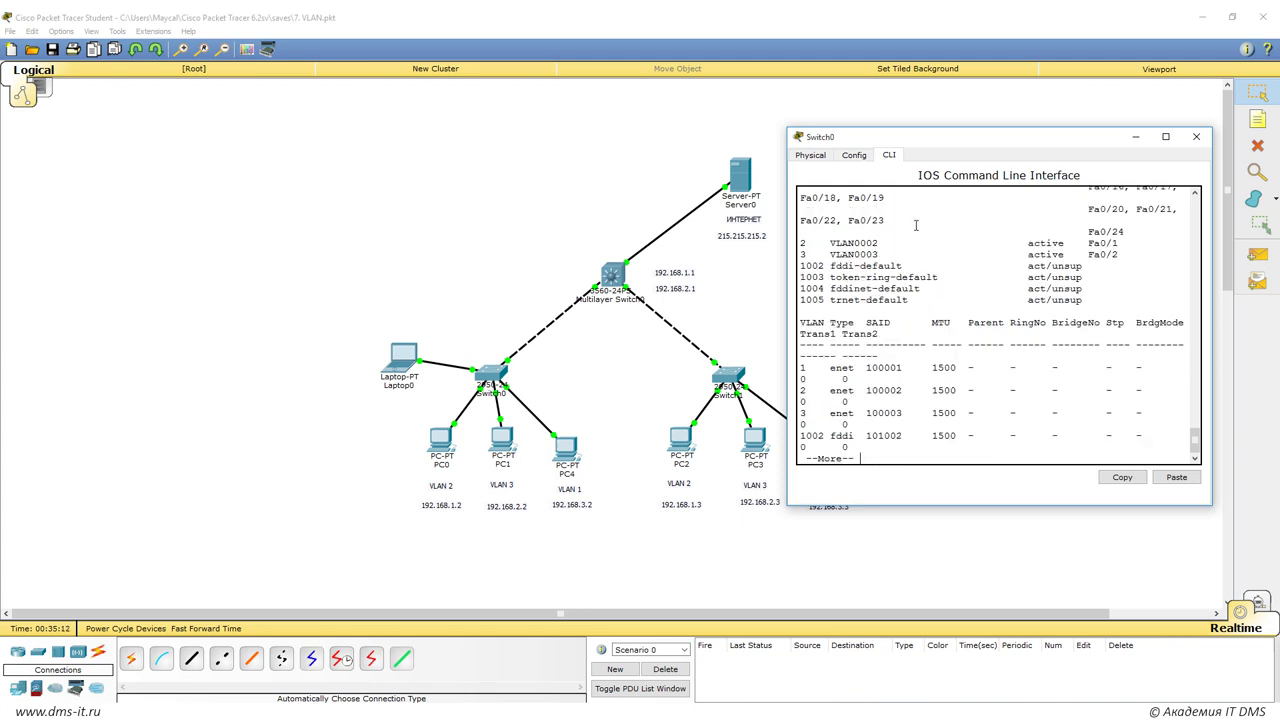
drag(900, 136, 536, 102)
drag(880, 472, 1138, 598)
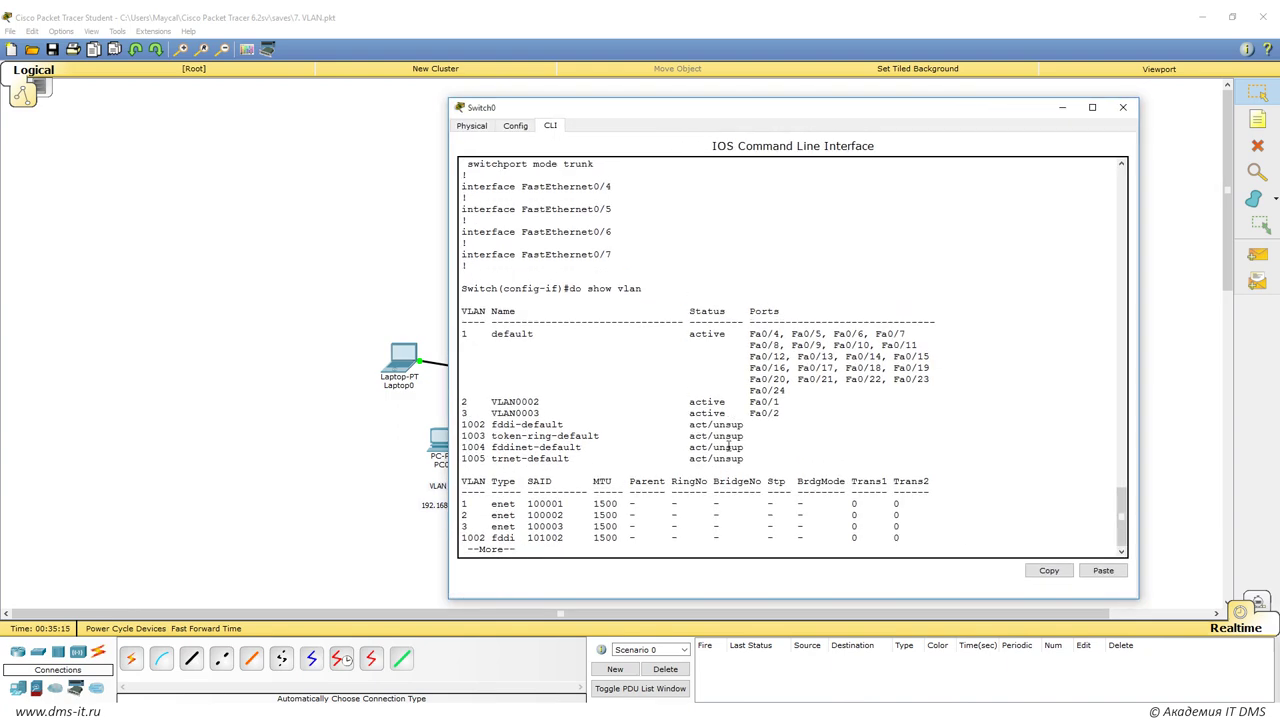
Examine which ports belong to the default VLAN in the table and leave the listing.
drag(493, 335, 906, 336)
click(549, 361)
double_click(510, 335)
drag(750, 334, 806, 414)
click(635, 375)
drag(752, 334, 790, 334)
drag(752, 108, 982, 104)
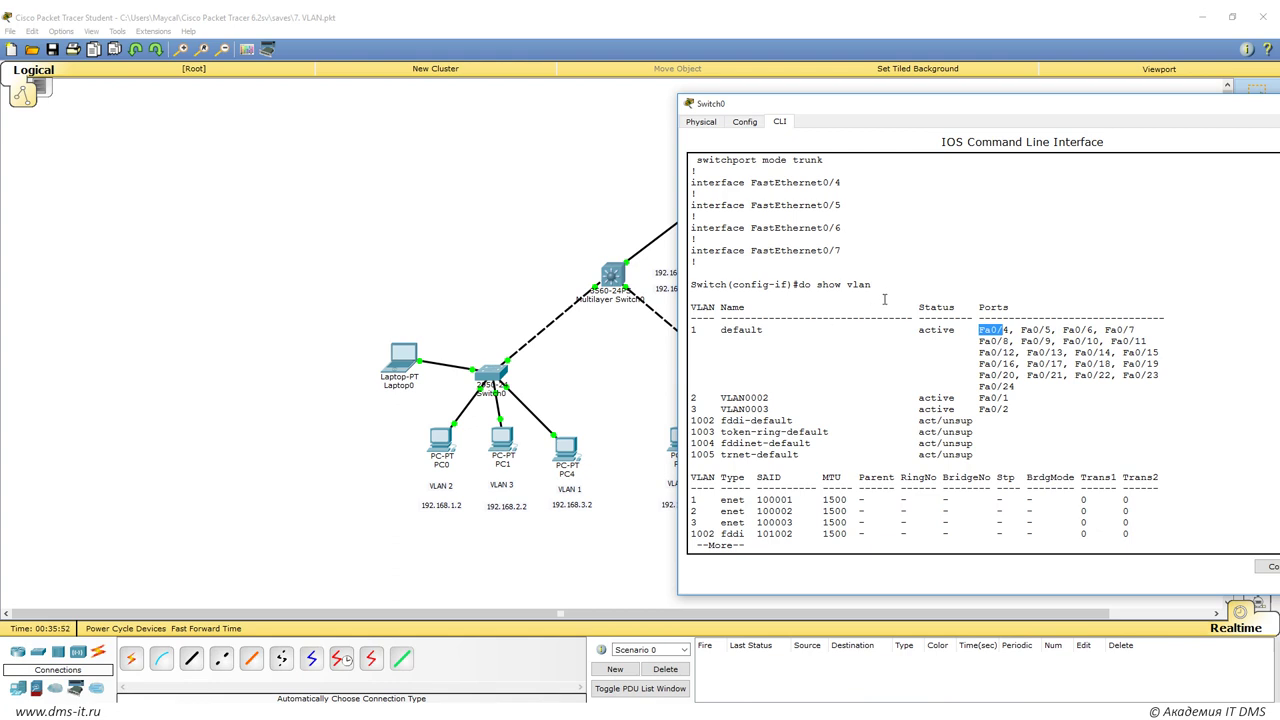
click(1171, 384)
drag(1006, 386, 1014, 386)
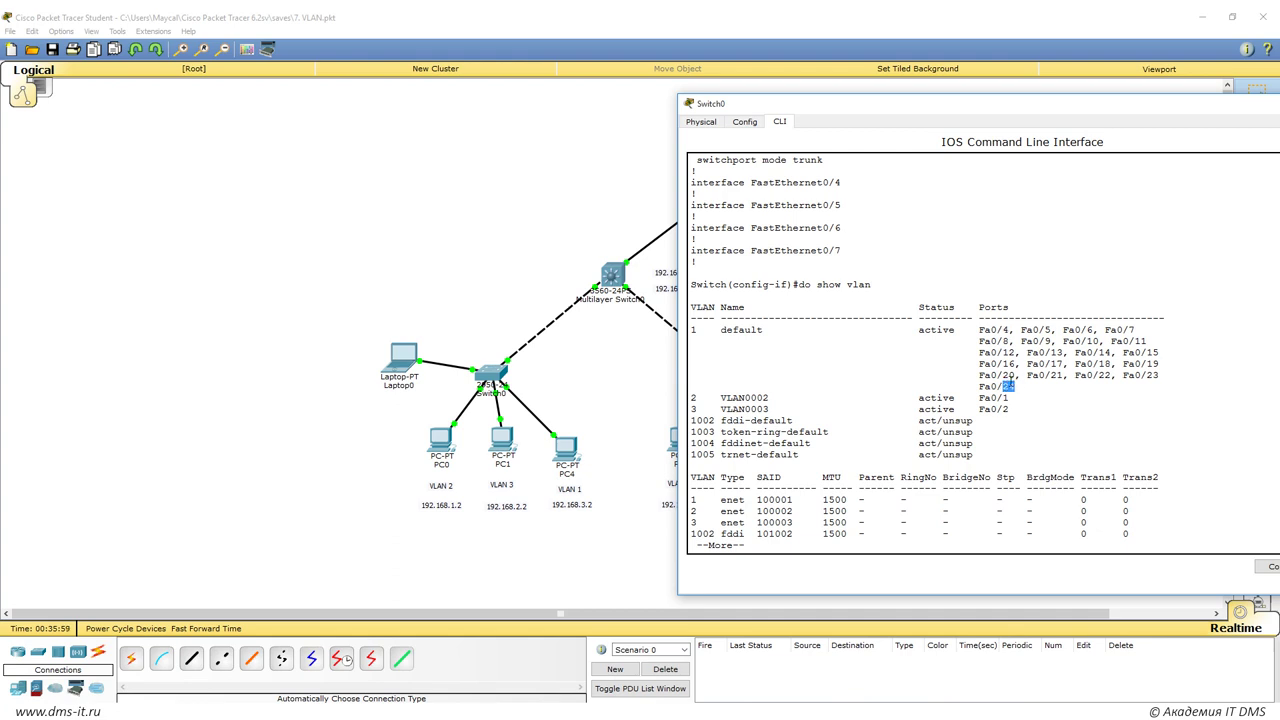
click(929, 370)
text(q)
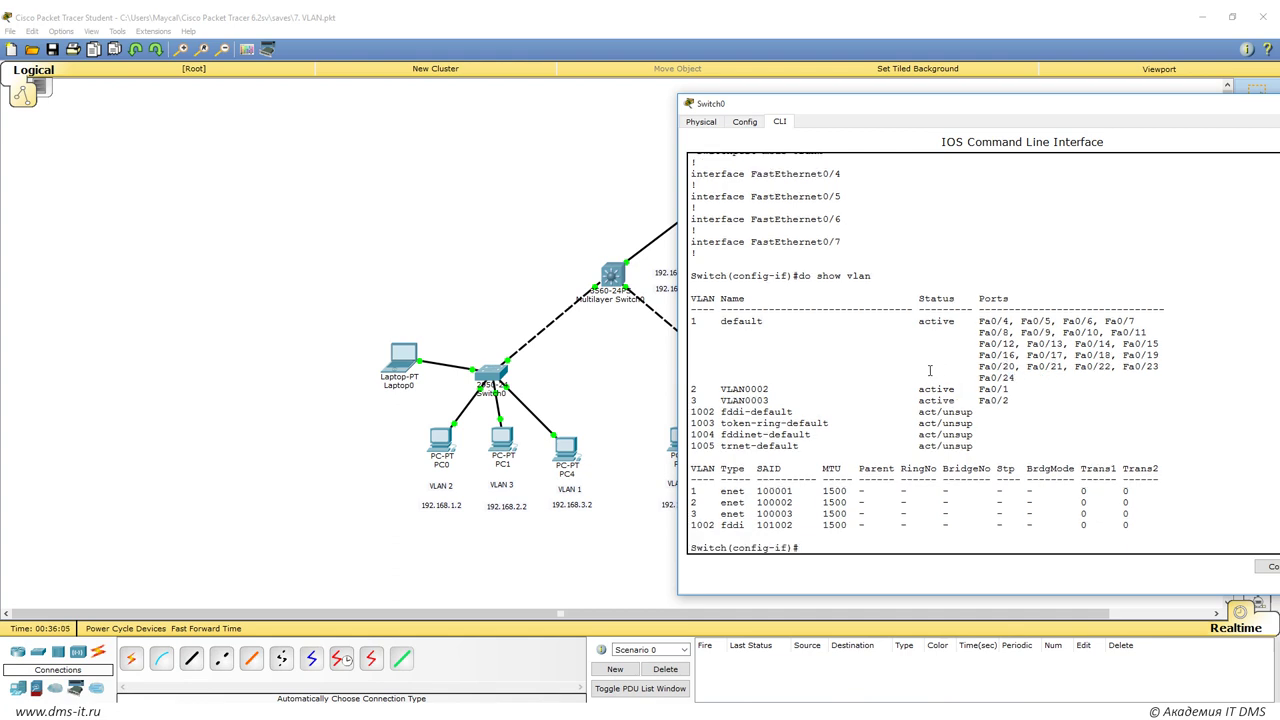
Return to global configuration mode and list the interface types accepted by the interface range command.
text(exit)
key(Return)
key(Return)
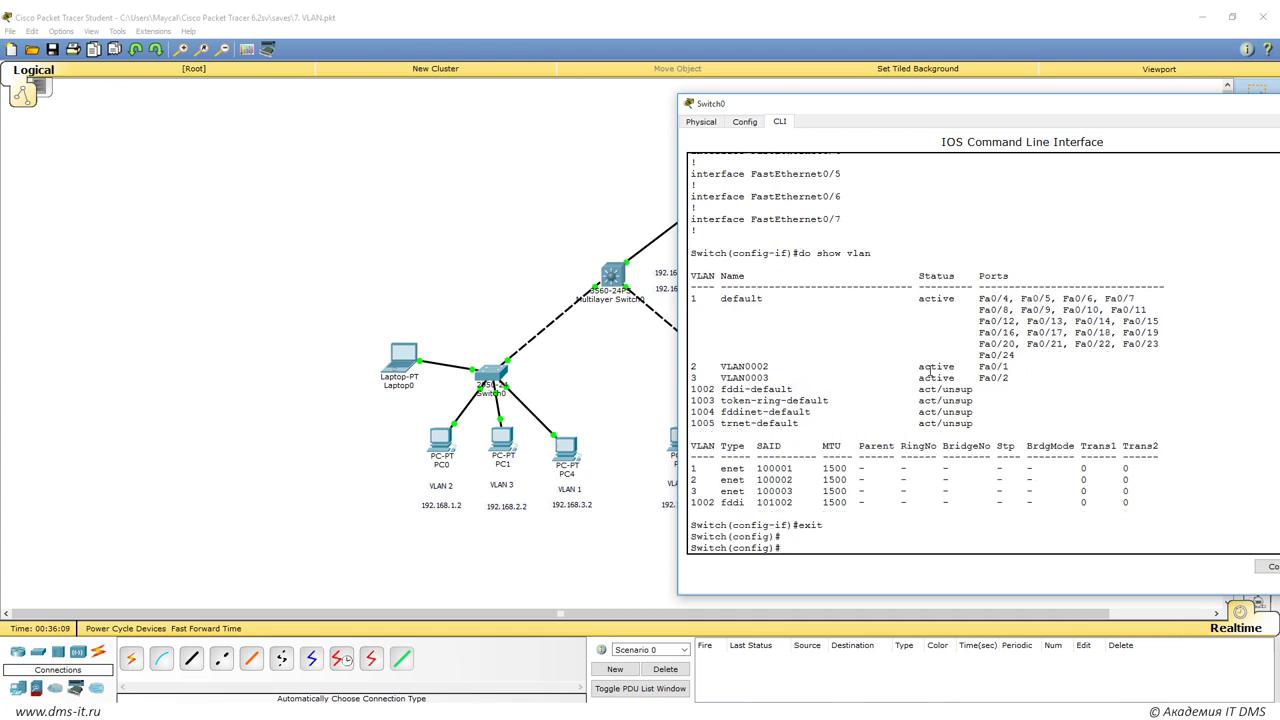
text(i)
text(n)
text(terface)
text( fa0/3)
key(BackSpace)
key(BackSpace)
key(BackSpace)
key(BackSpace)
key(BackSpace)
text(range)
text( ?)
text(et)
key(Tab)
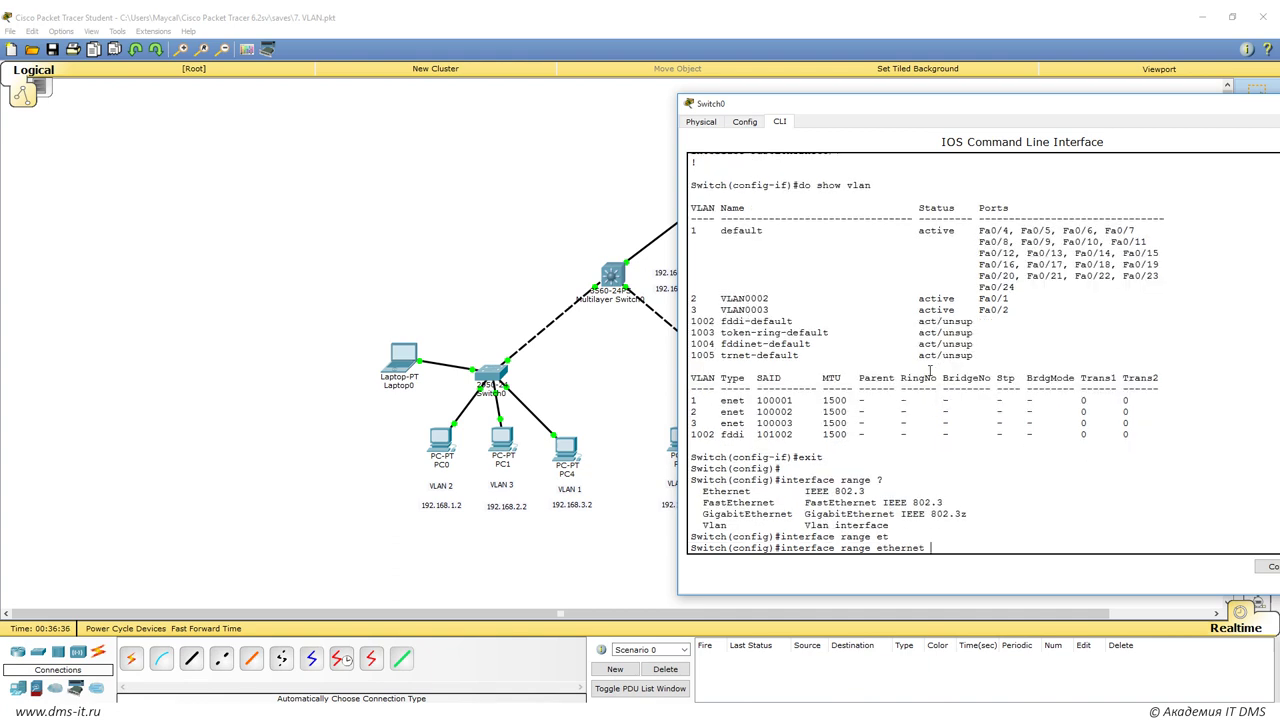
key(BackSpace)
key(BackSpace)
key(BackSpace)
key(BackSpace)
key(BackSpace)
key(BackSpace)
key(BackSpace)
key(BackSpace)
key(BackSpace)
Enter range configuration mode for FastEthernet ports 0/4-24, consulting the command help.
text(fa)
key(Tab)
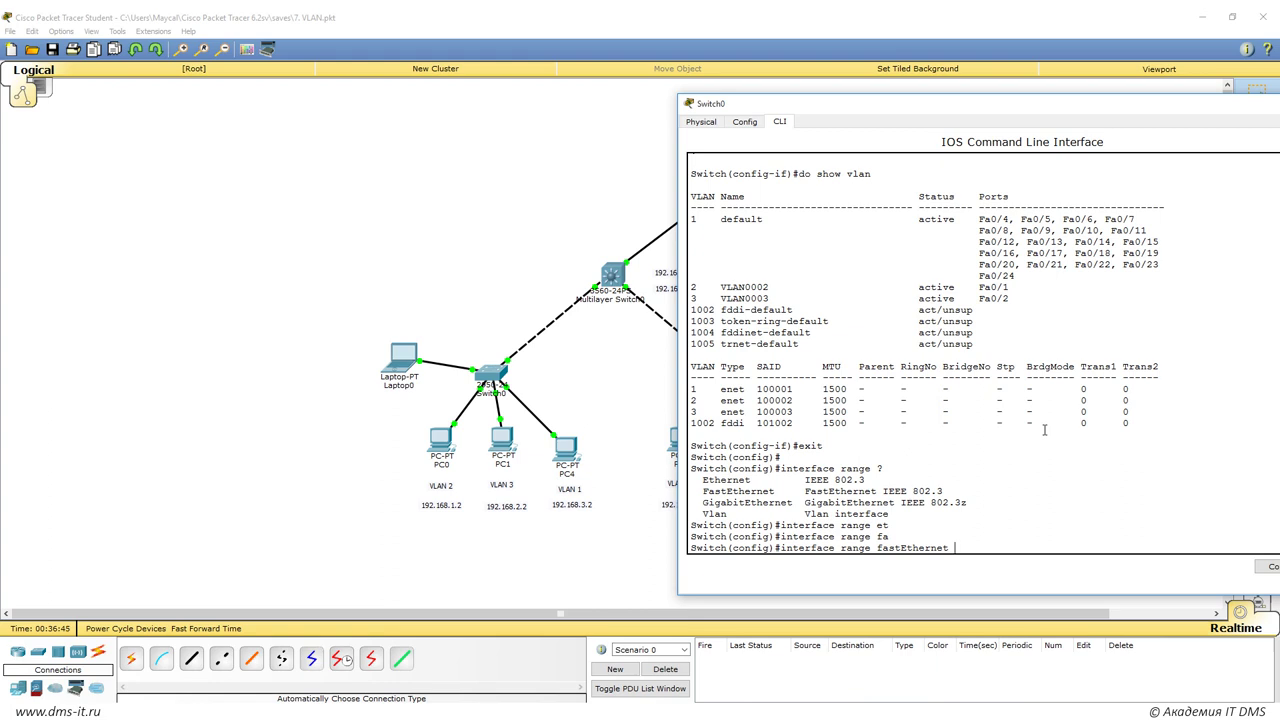
text(?)
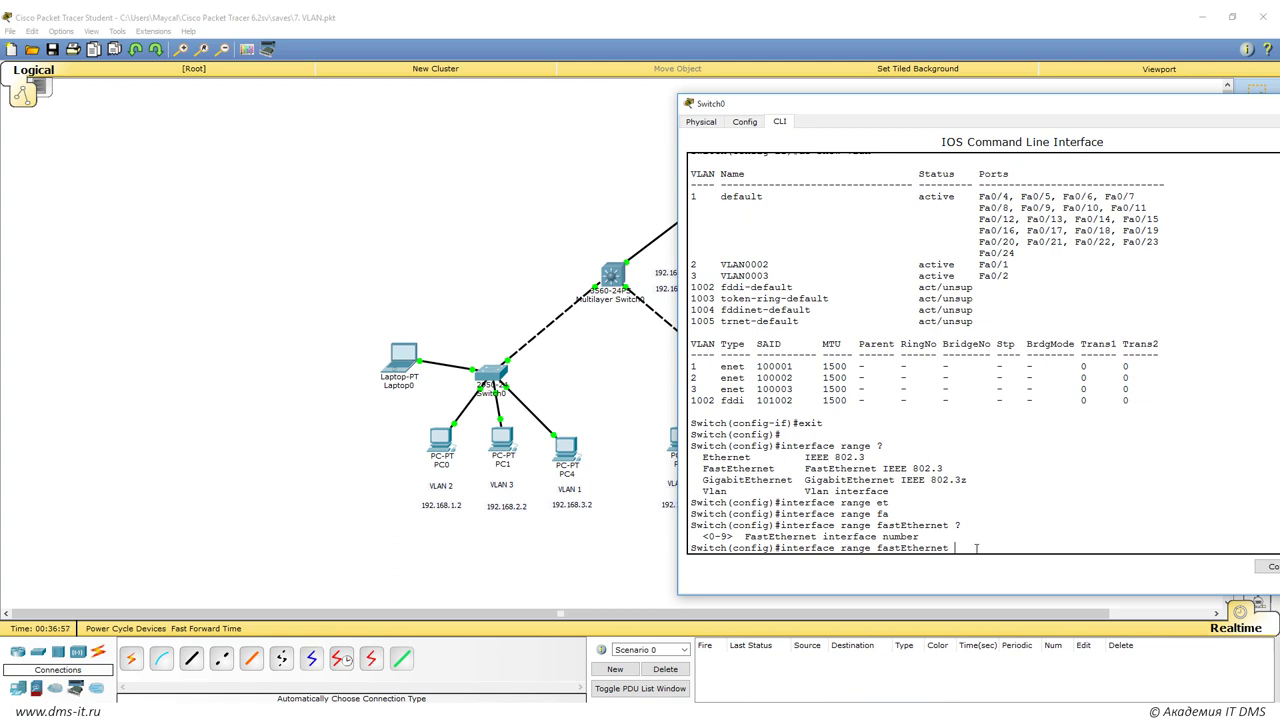
text(0/4)
text( ?)
text(-)
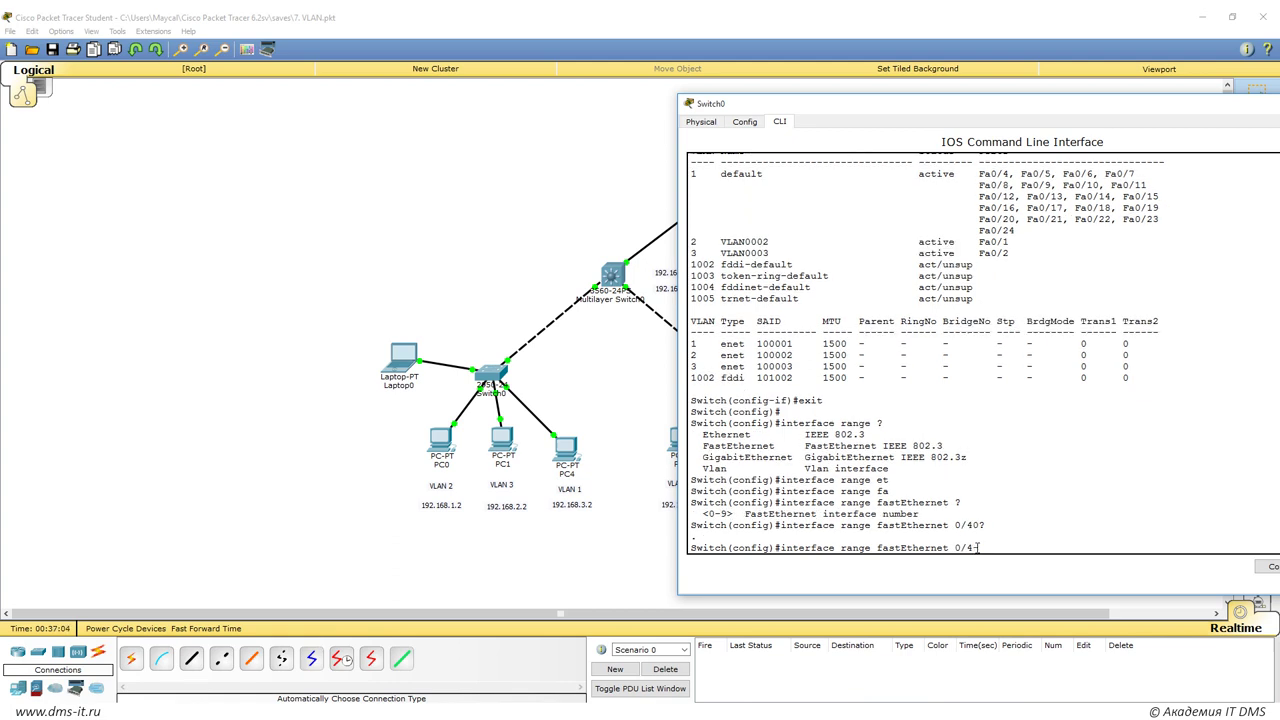
text(?)
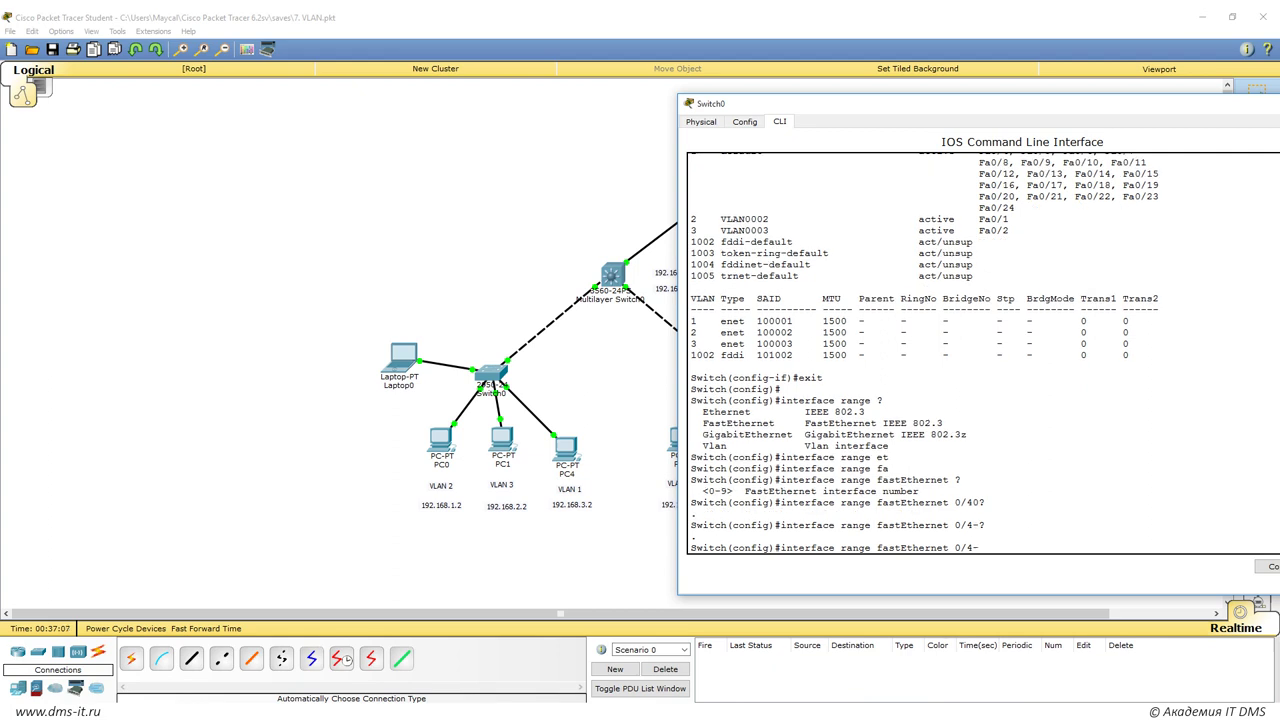
text(24)
key(Return)
drag(732, 548, 820, 548)
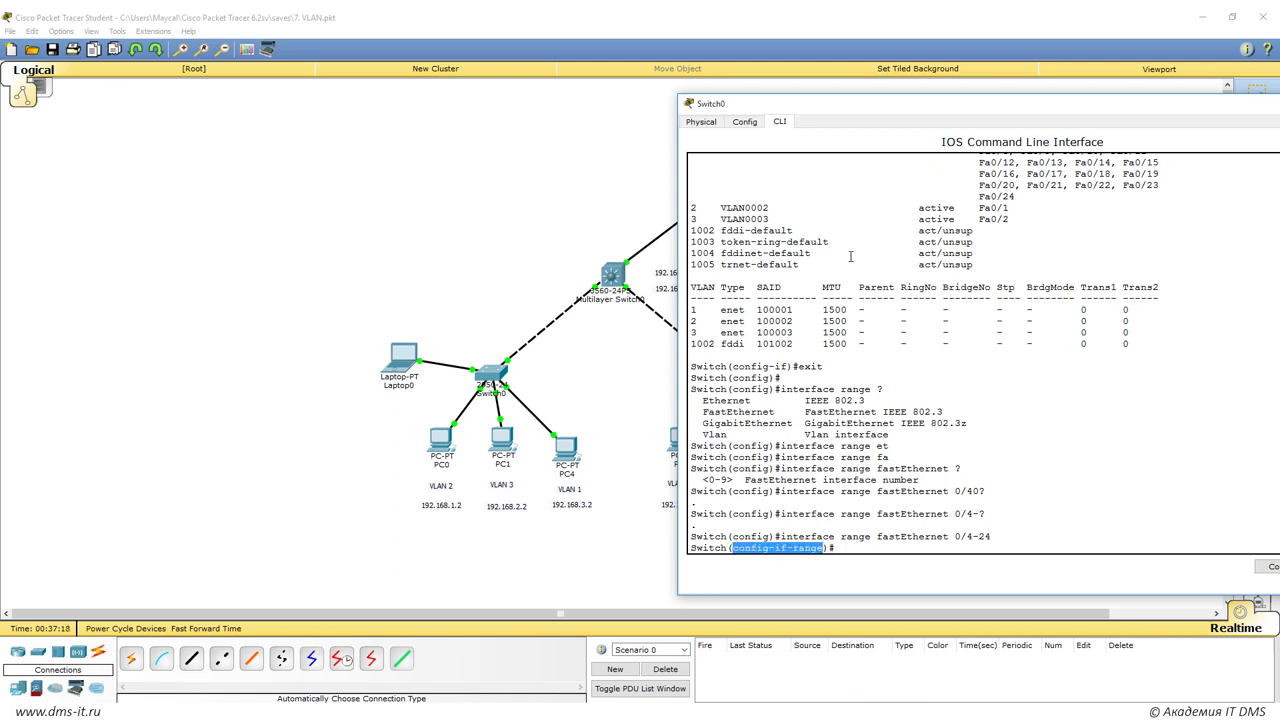
click(789, 552)
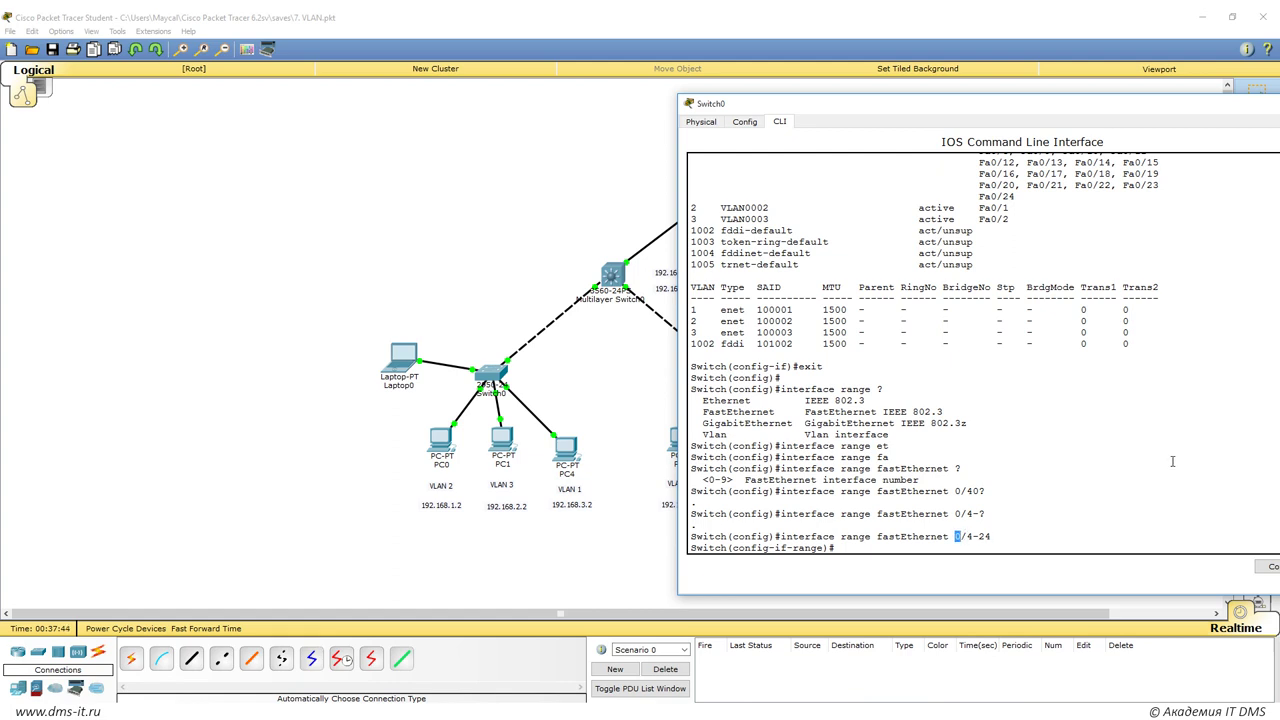
Review the slot and port numbering of the default VLAN's ports in the VLAN table and return to the topology.
scroll(1172, 461, up, 1)
scroll(1172, 461, down, 1)
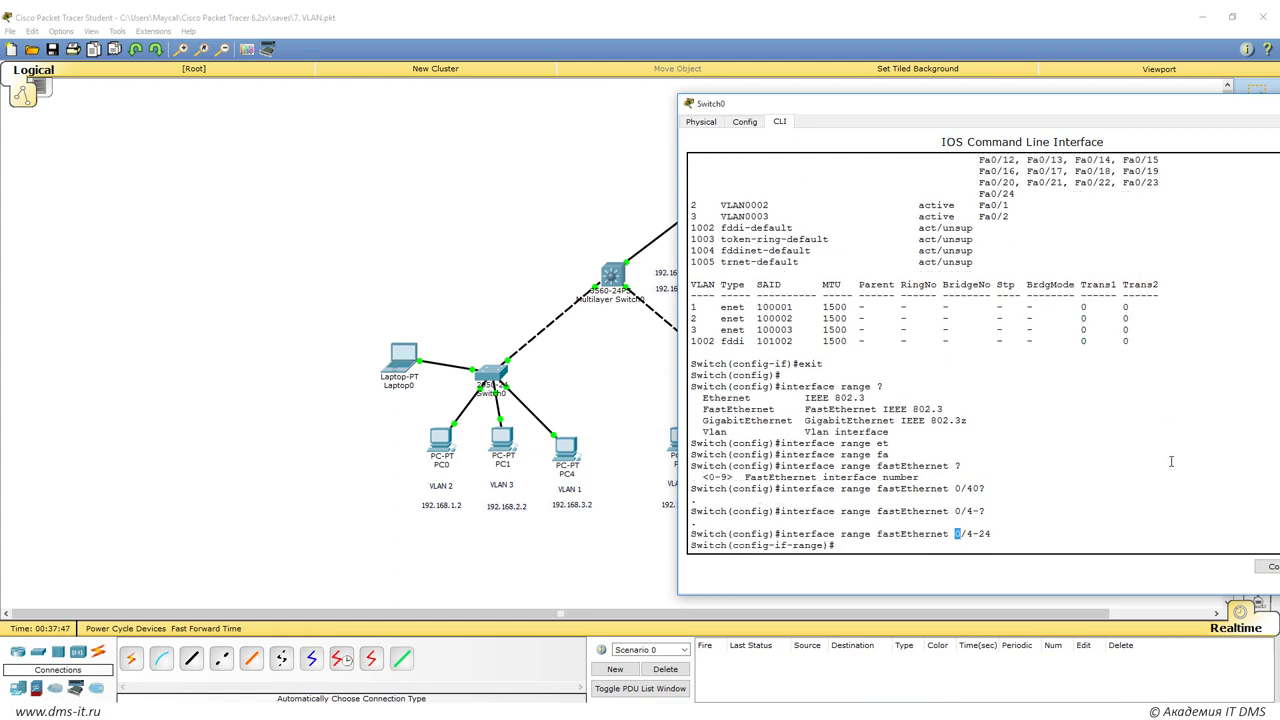
scroll(1172, 461, up, 3)
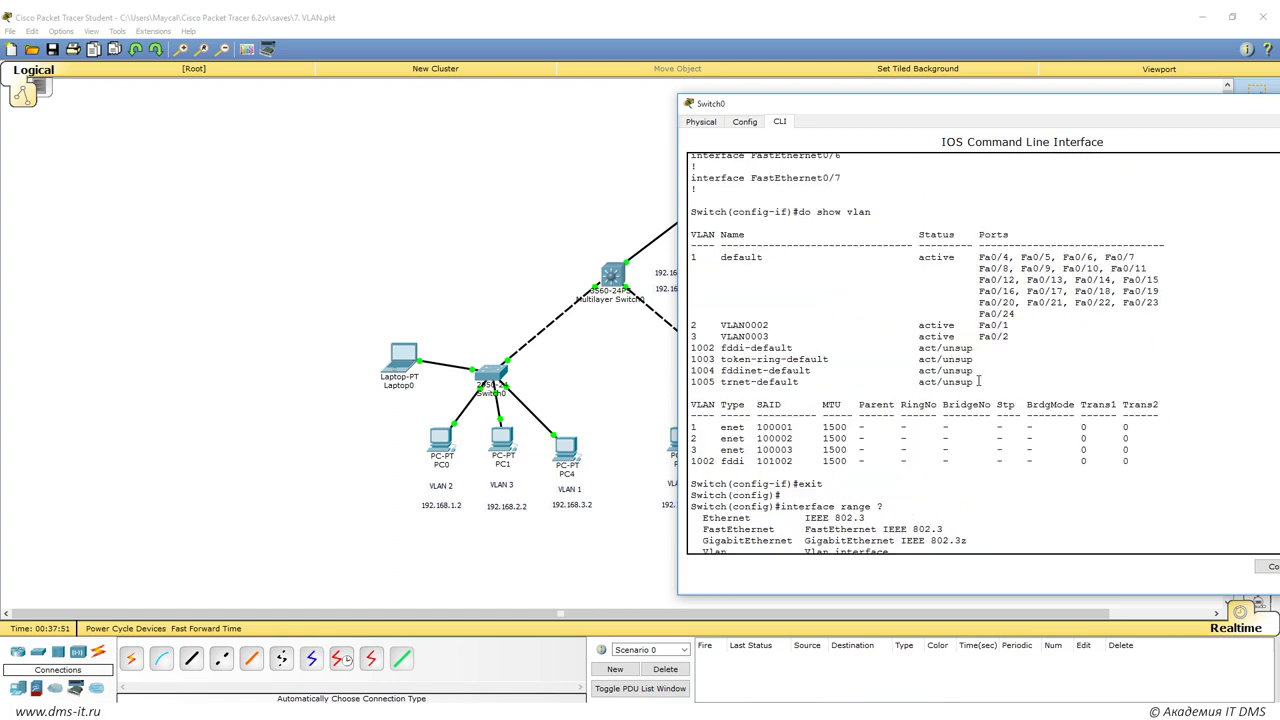
drag(989, 257, 1134, 257)
click(1105, 268)
drag(997, 257, 991, 257)
click(471, 227)
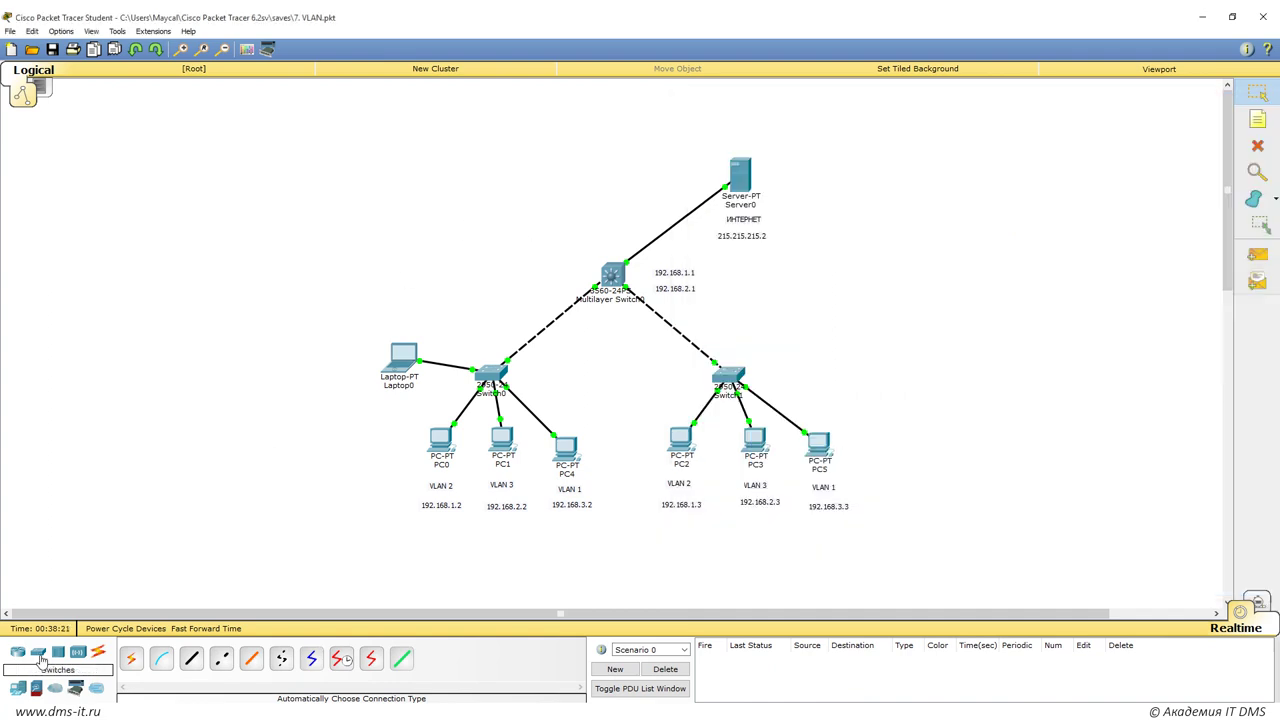
Place an empty generic switch in the topology and fit it with PT-SWITCH-NM-1CE and PT-SWITCH-NM-1CFE modules.
click(38, 652)
click(251, 658)
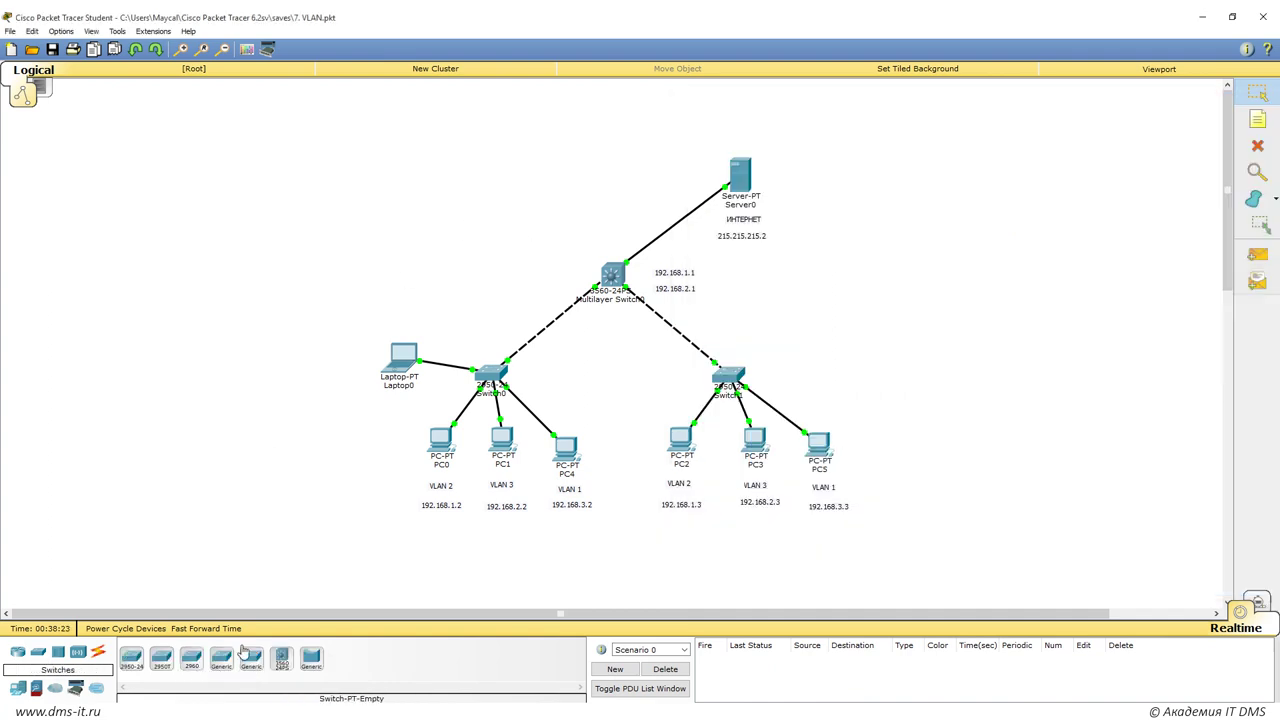
click(255, 202)
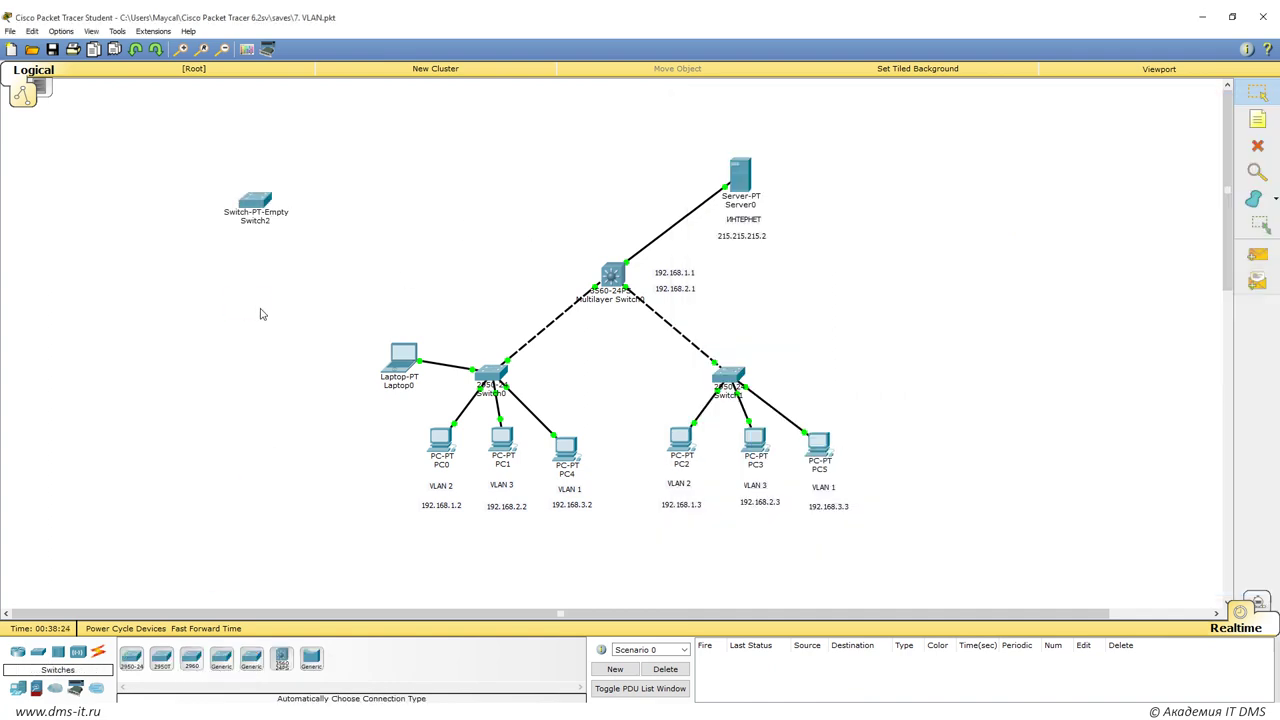
click(265, 203)
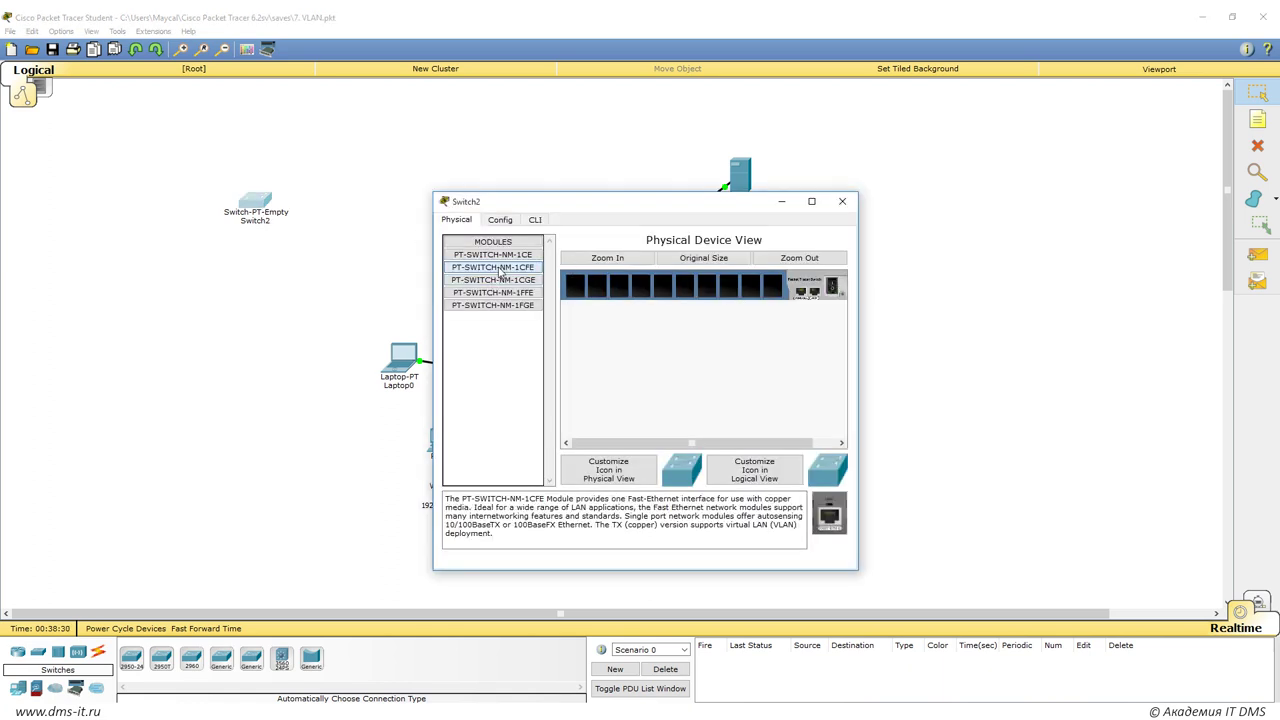
drag(503, 258, 597, 286)
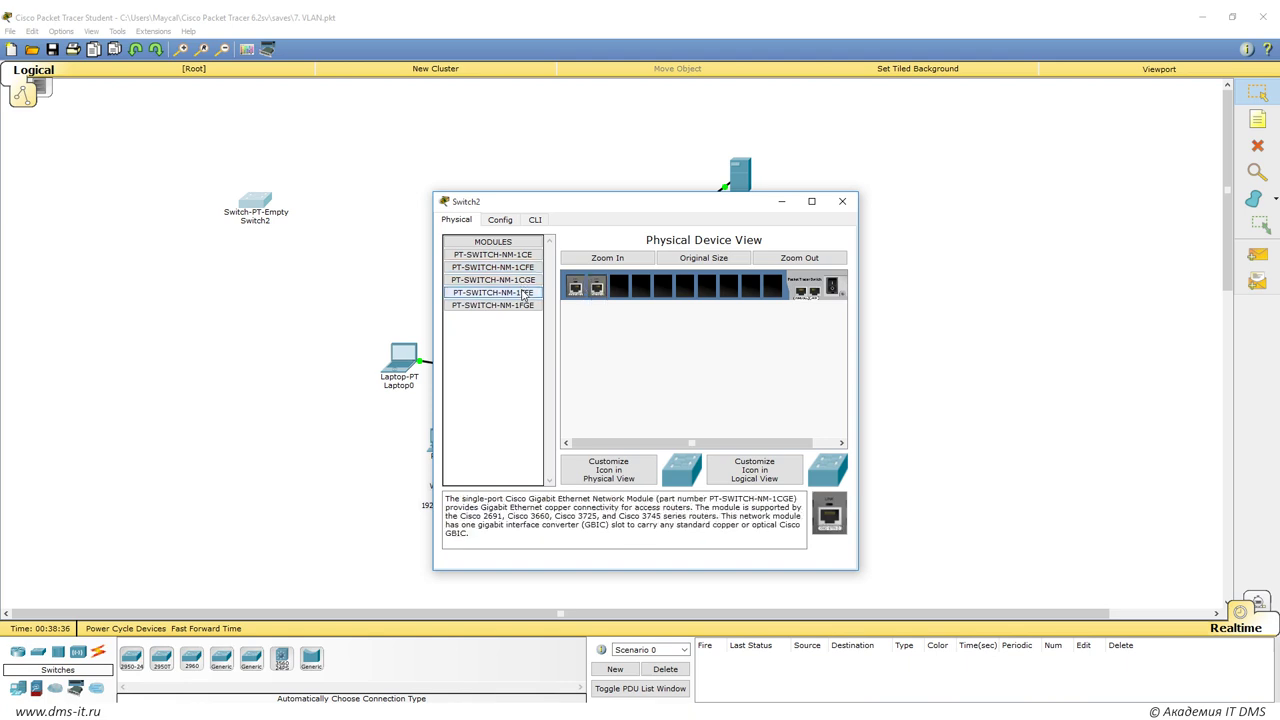
Open the new switch's command line, enter privileged mode and list its interfaces with show ip int br.
click(536, 220)
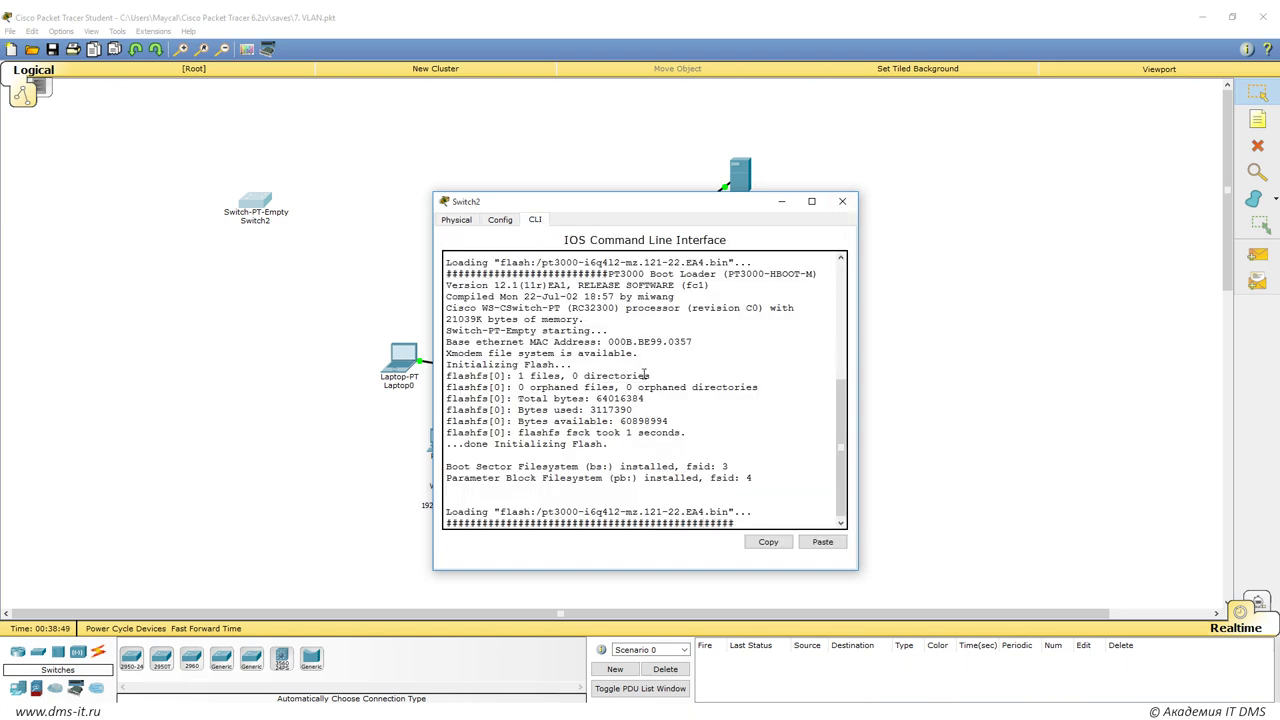
key(Return)
key(Return)
text(do)
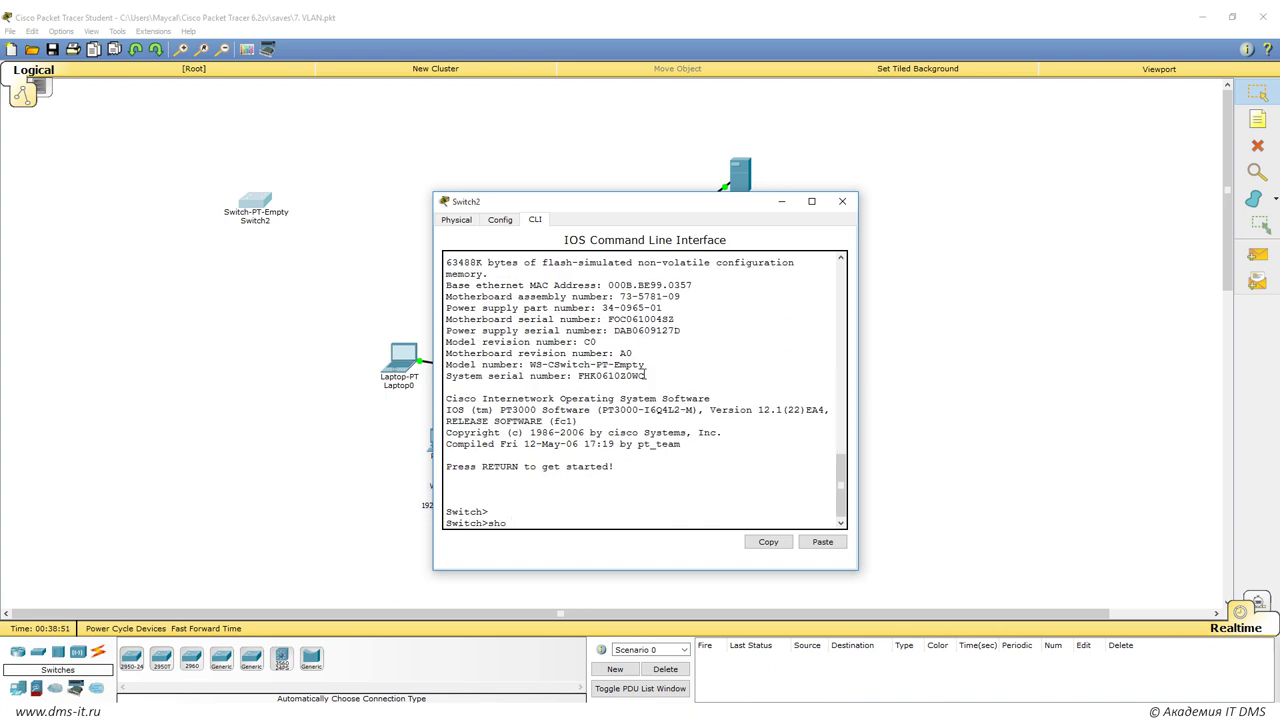
text( show ip int br)
key(Return)
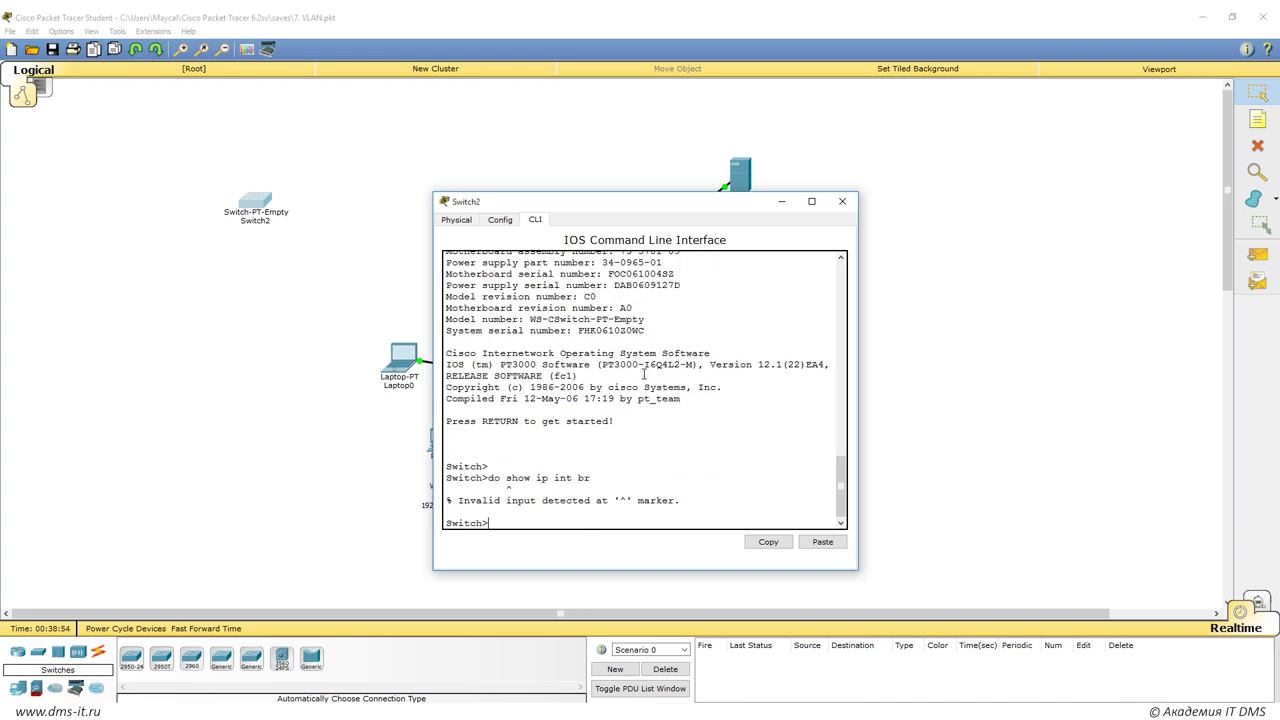
text(en)
key(Return)
text(show ip int br)
key(Return)
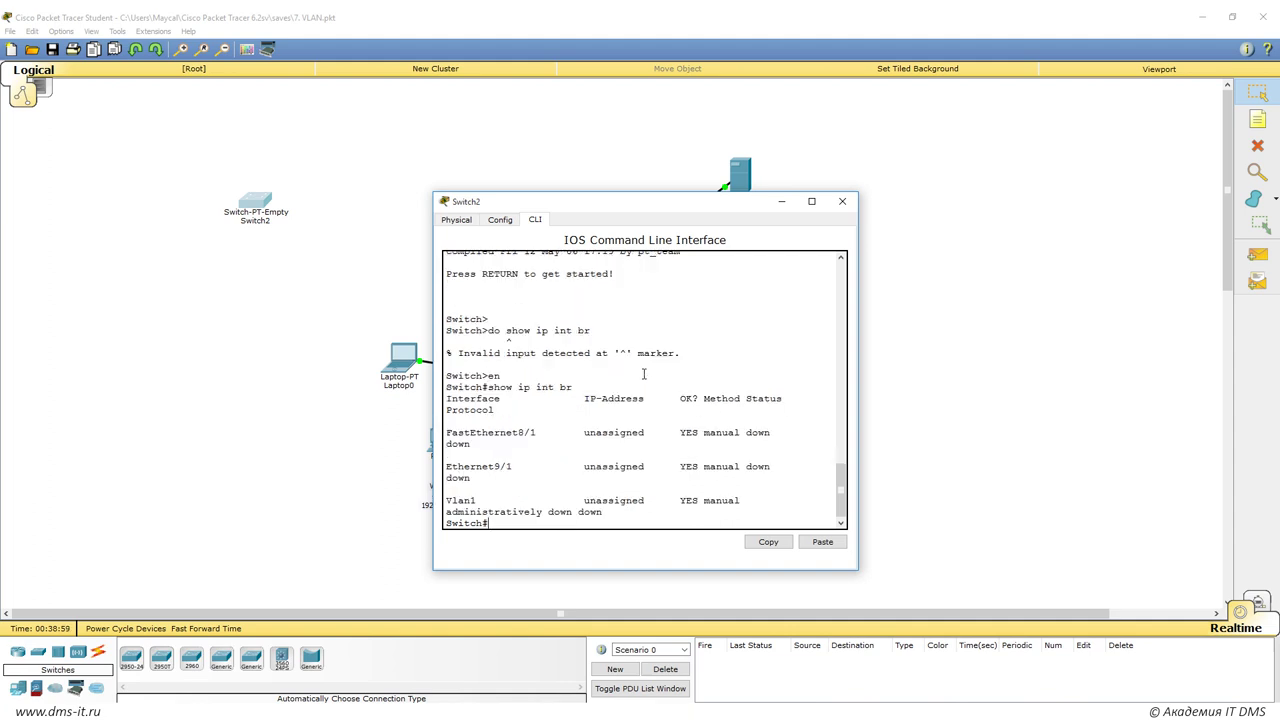
Examine the slot and port numbers of the FastEthernet and Ethernet interfaces in the listing and close the switch's window.
drag(447, 433, 529, 433)
click(493, 446)
drag(527, 433, 518, 433)
drag(446, 467, 517, 467)
click(445, 478)
click(842, 201)
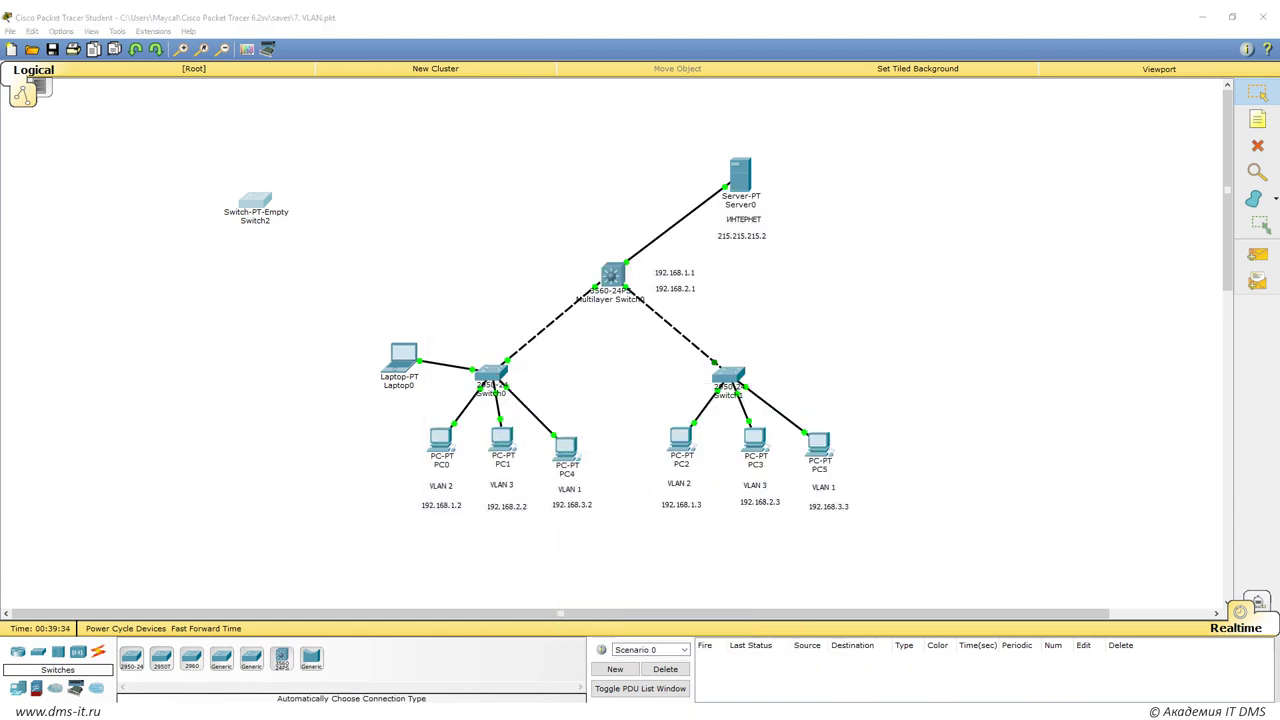
Return to Switch0's command line and review the port numbering used in the interface range command.
click(405, 657)
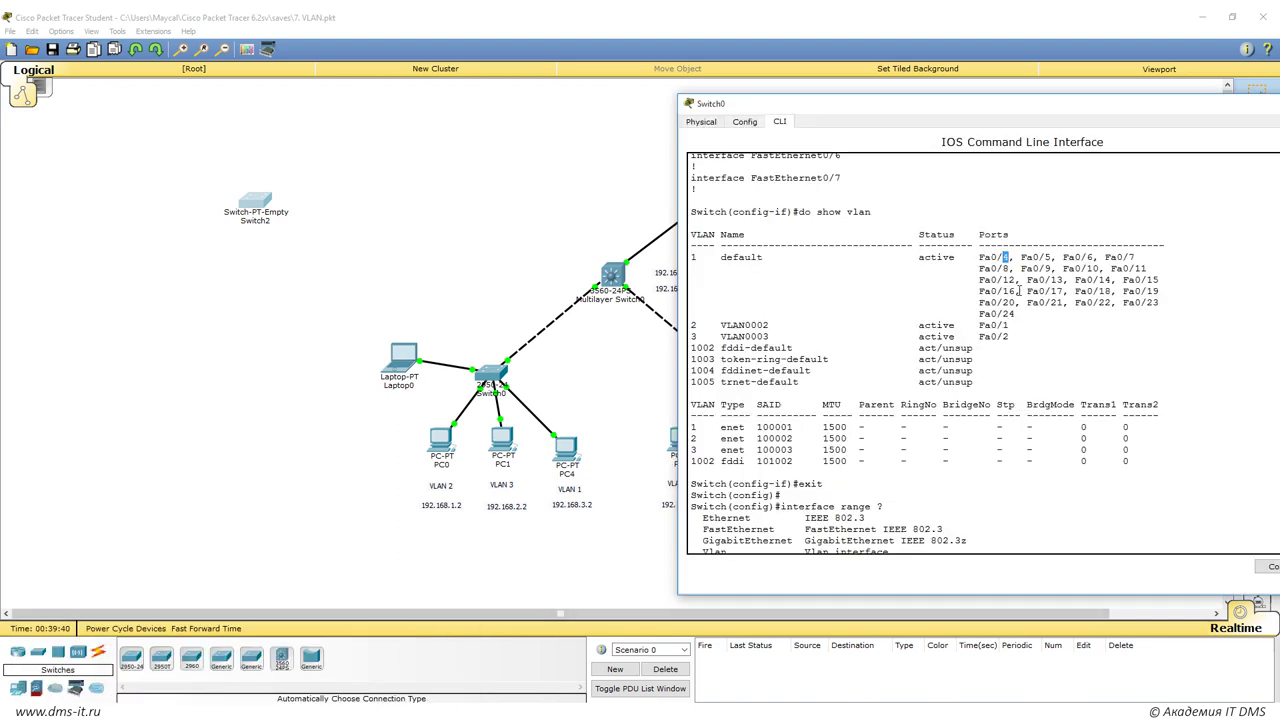
drag(990, 281, 998, 281)
scroll(944, 422, down, 3)
click(957, 536)
drag(955, 536, 973, 535)
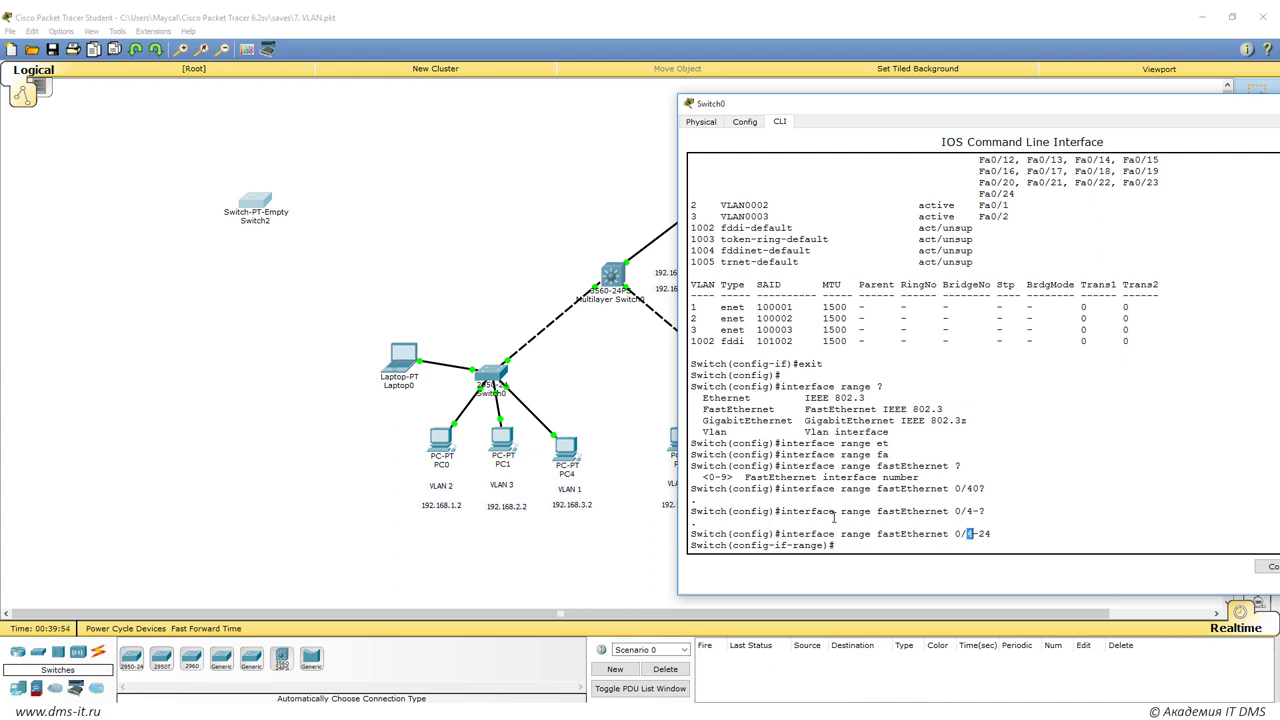
click(987, 535)
drag(690, 546, 841, 546)
Set the selected port range on Switch0 to access mode with switchport mode access.
click(842, 546)
text(sw)
key(Tab)
text(mode)
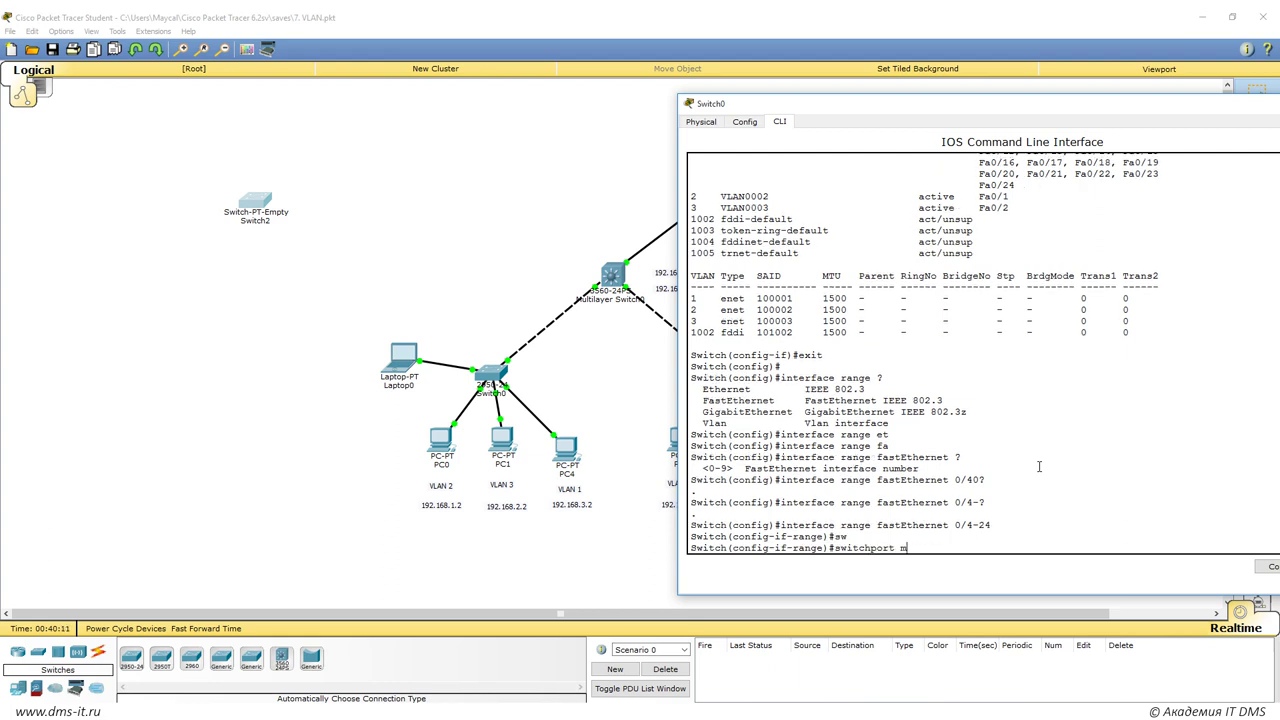
key(Tab)
text(ac)
key(Tab)
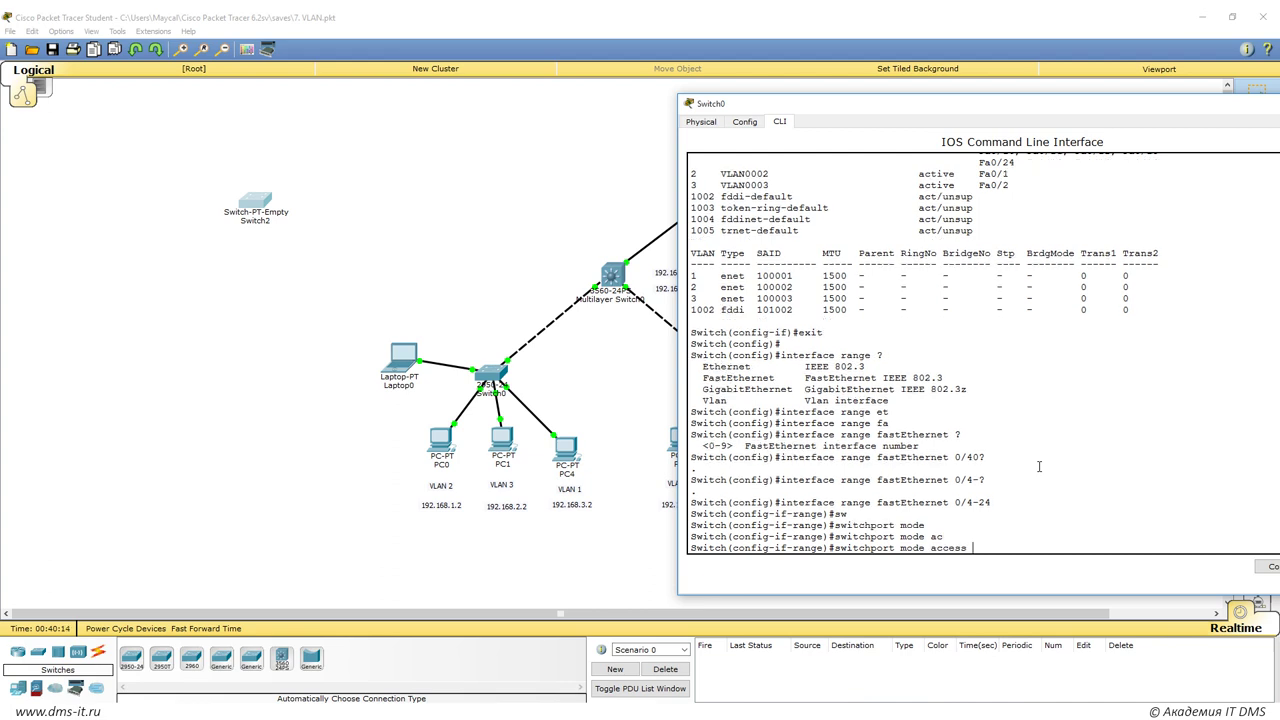
key(Return)
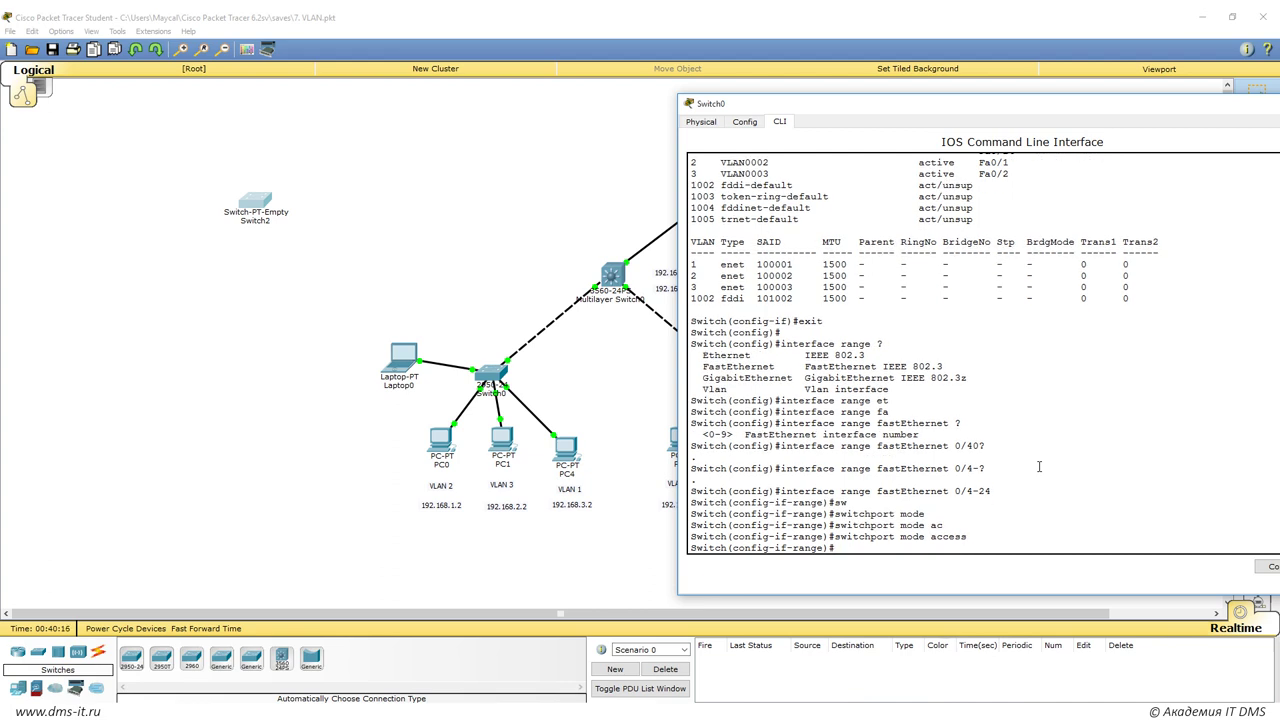
Disable trunk negotiation on the port range with switchport nonegotiate.
text(sw)
key(Tab)
text(no)
key(Tab)
key(Return)
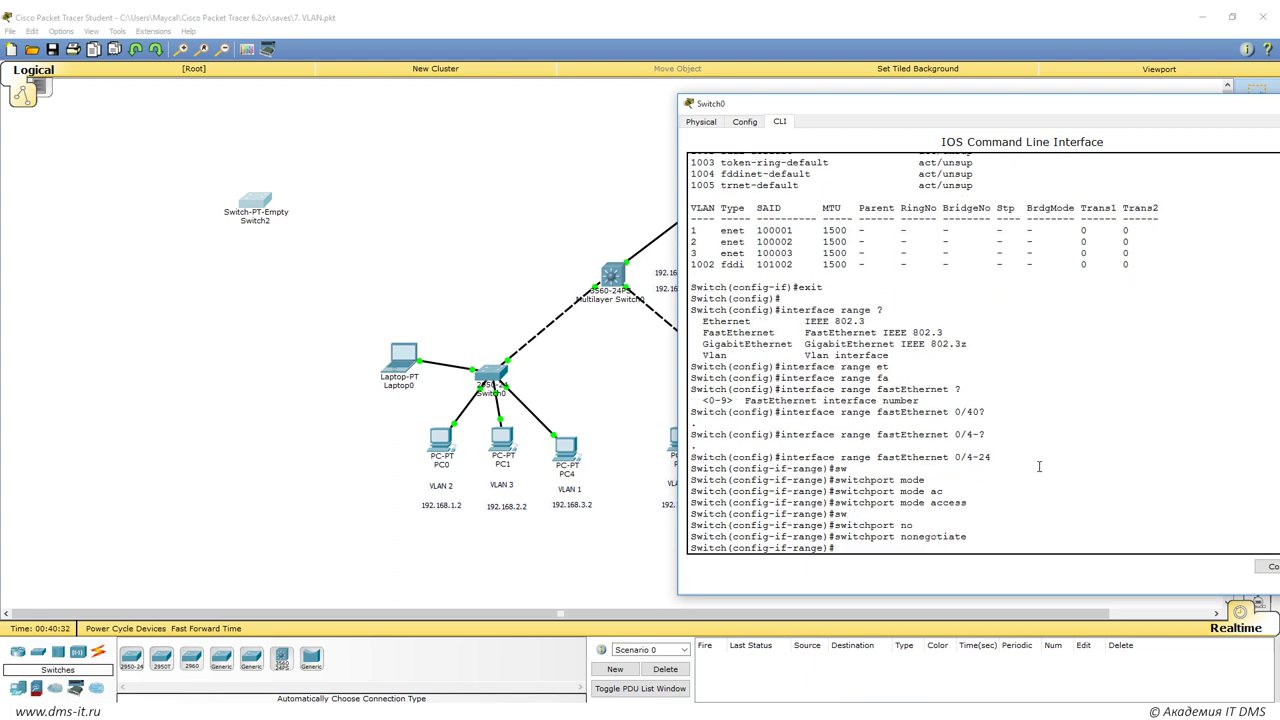
Assign the port range to access VLAN 77.
text(sw)
key(Tab)
text(c)
key(Tab)
text(vlan )
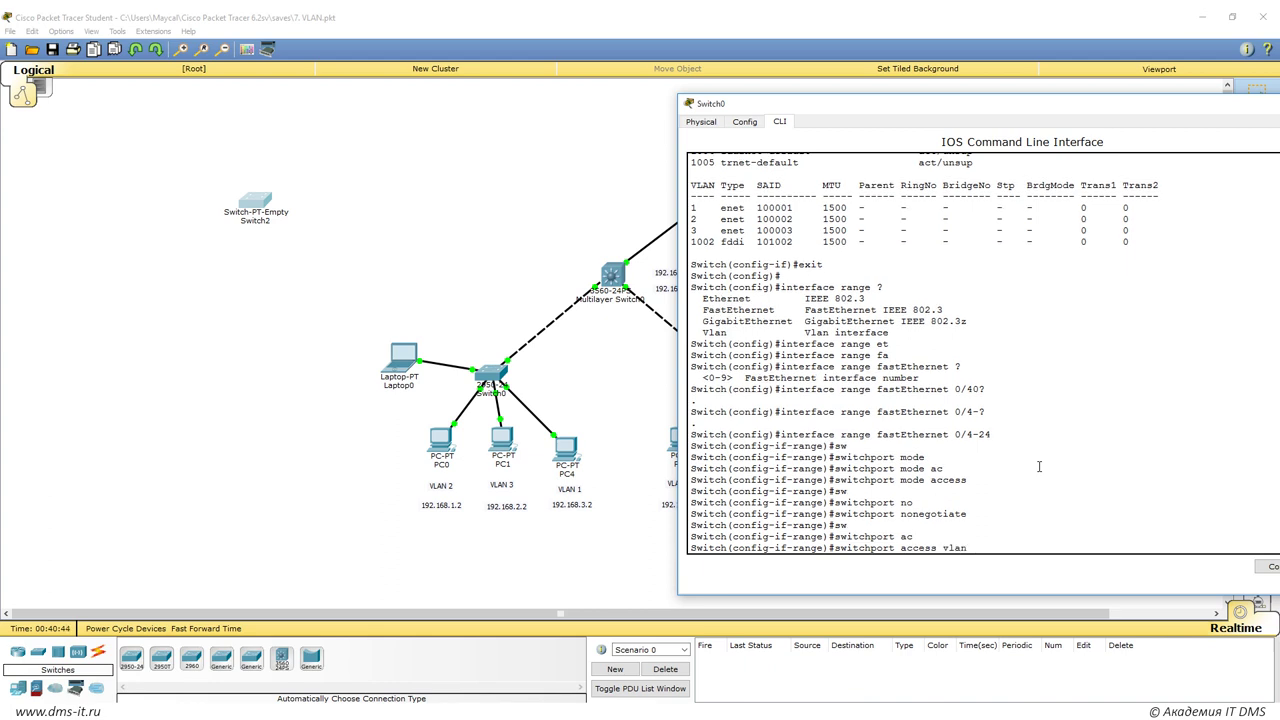
text(77)
key(Return)
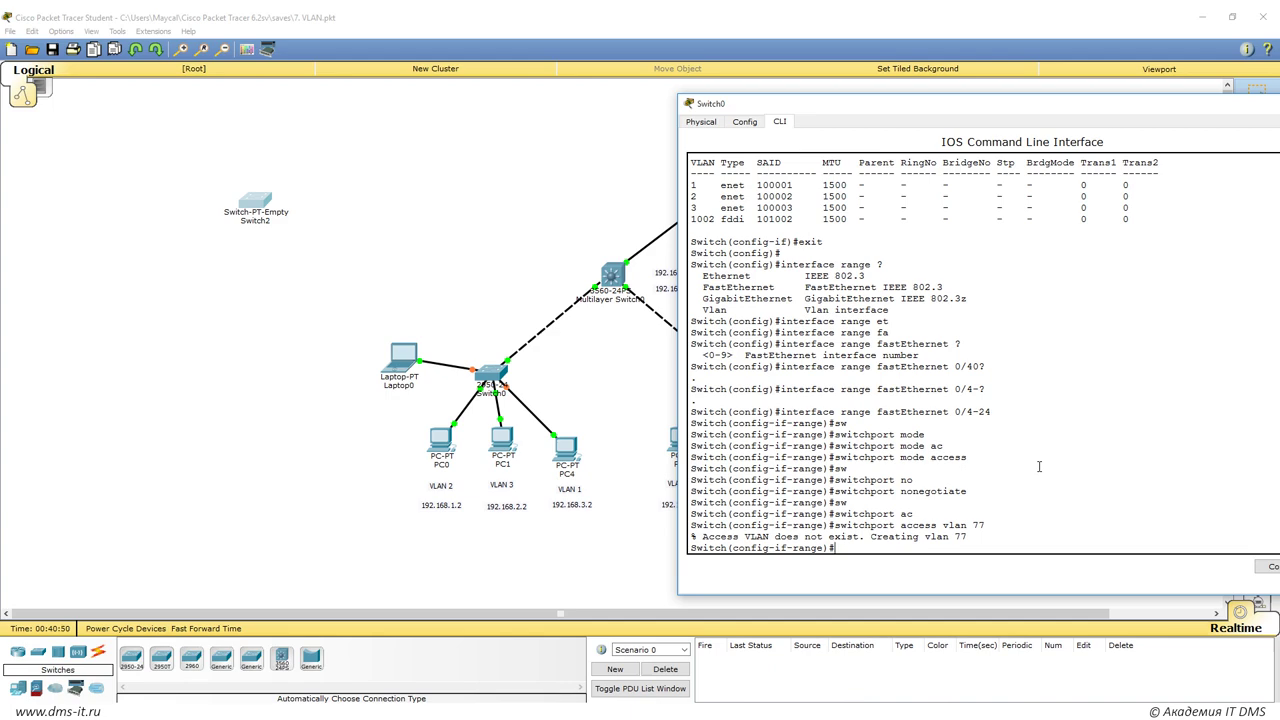
Shut down all ports in the range and return to global configuration mode.
text(shut)
key(Return)
text(exit)
key(Return)
key(Return)
Enter VLAN 77 configuration mode, list its available commands and exit back to global configuration mode.
text(int)
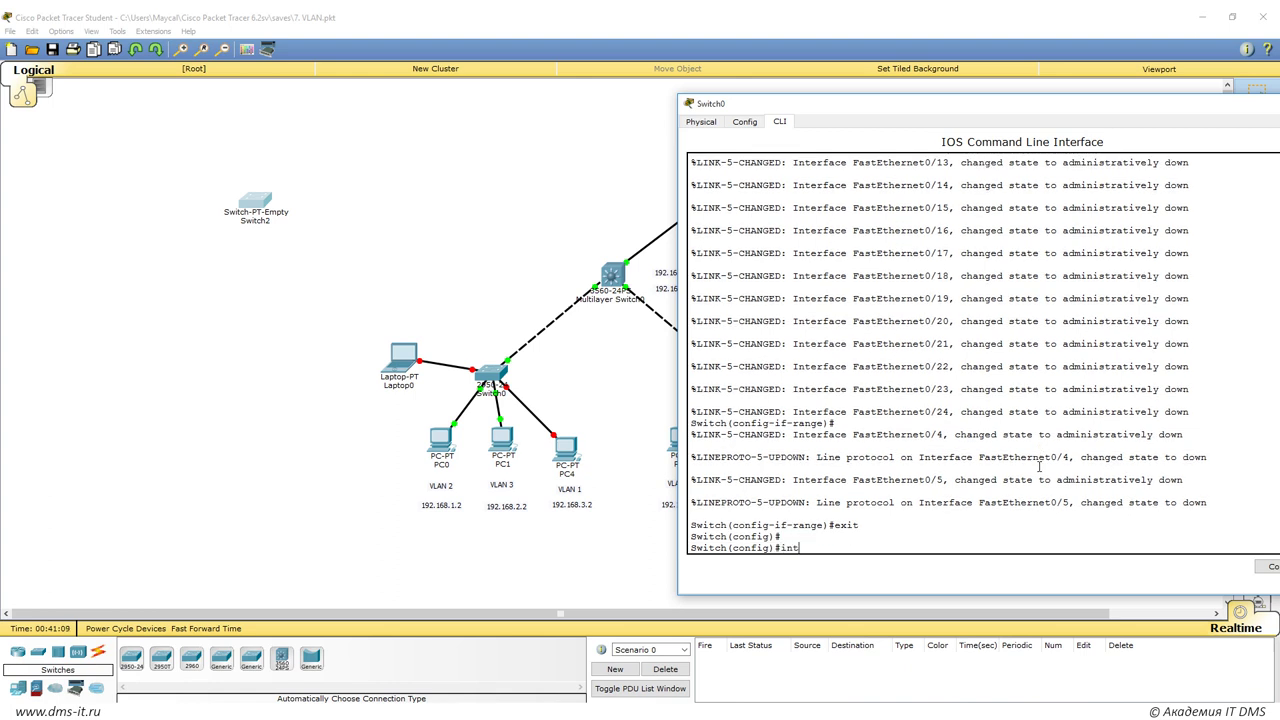
key(BackSpace)
key(BackSpace)
key(BackSpace)
text(vlan 77)
key(Return)
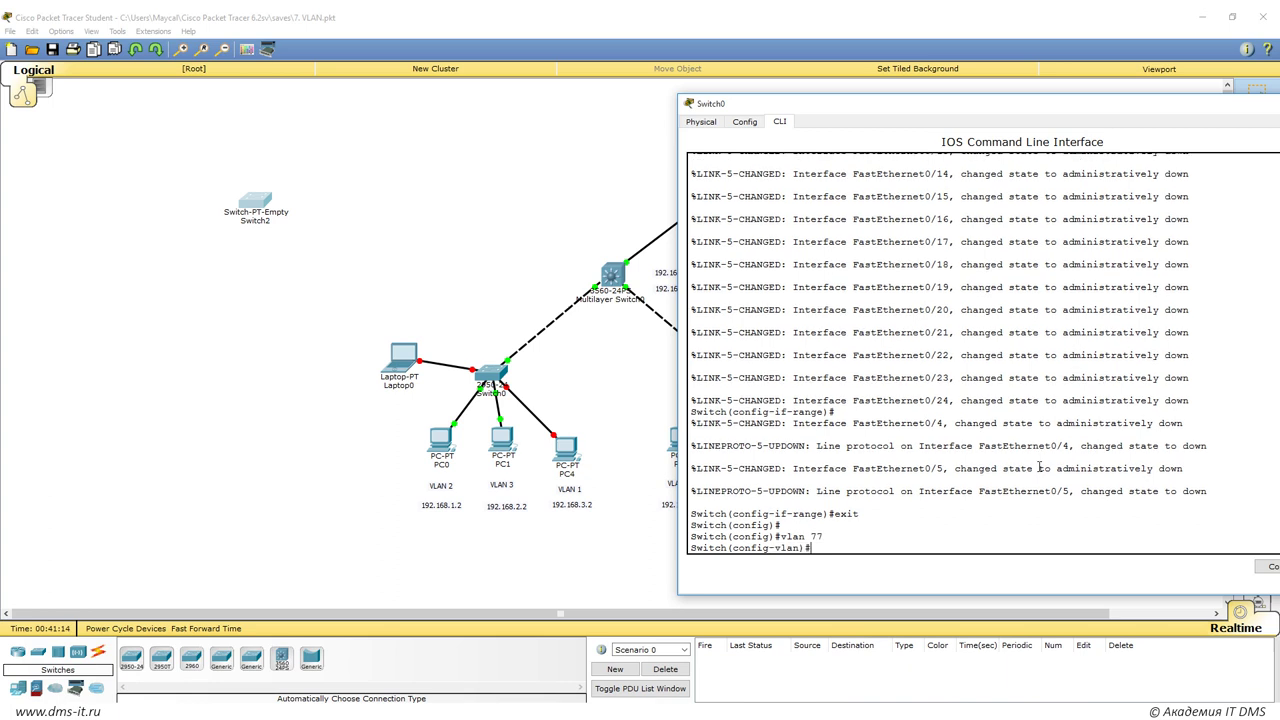
text(?exit)
key(Return)
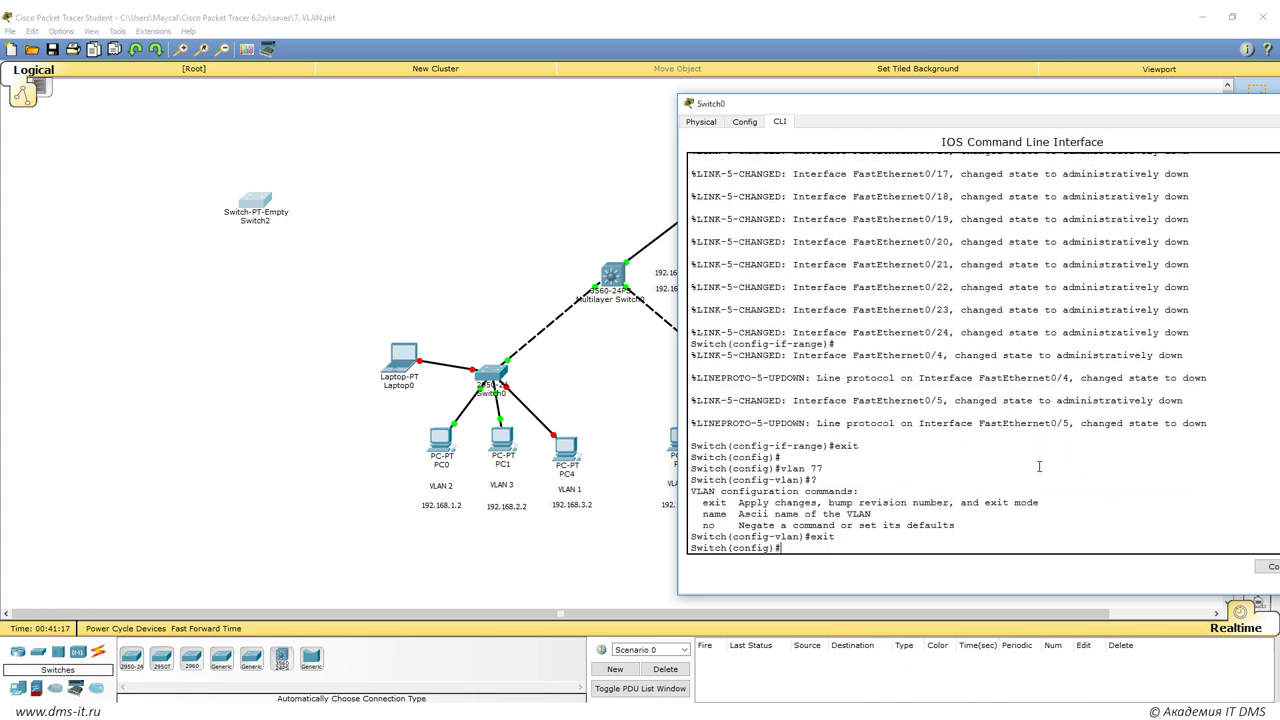
Display the VLAN table from configuration mode and examine which ports belong to VLAN 77.
text(do show vlan)
key(Return)
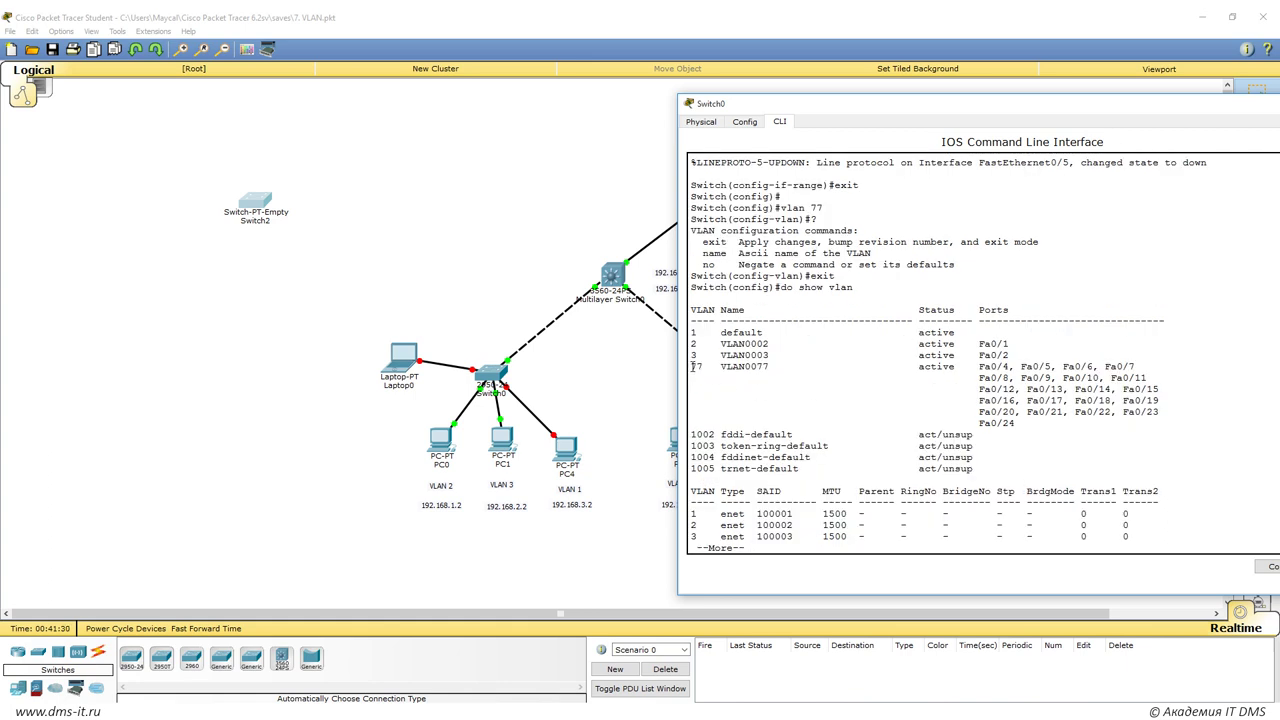
drag(692, 366, 768, 369)
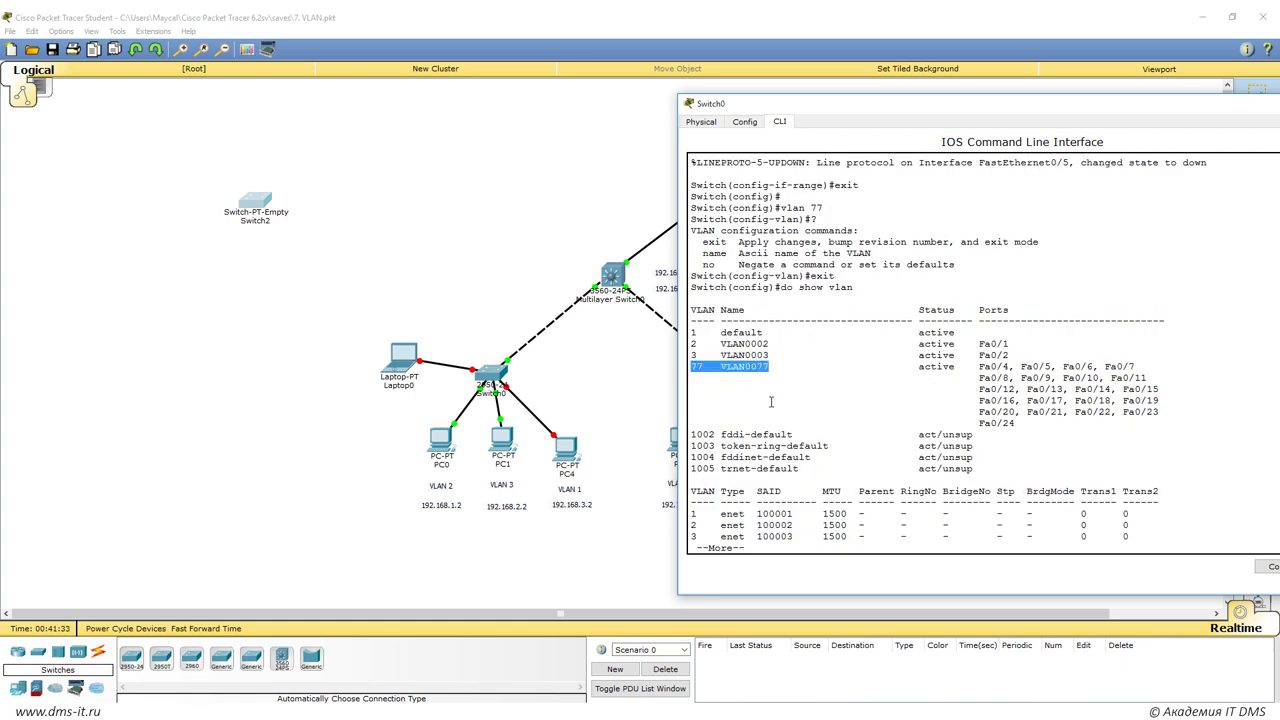
drag(979, 366, 1016, 423)
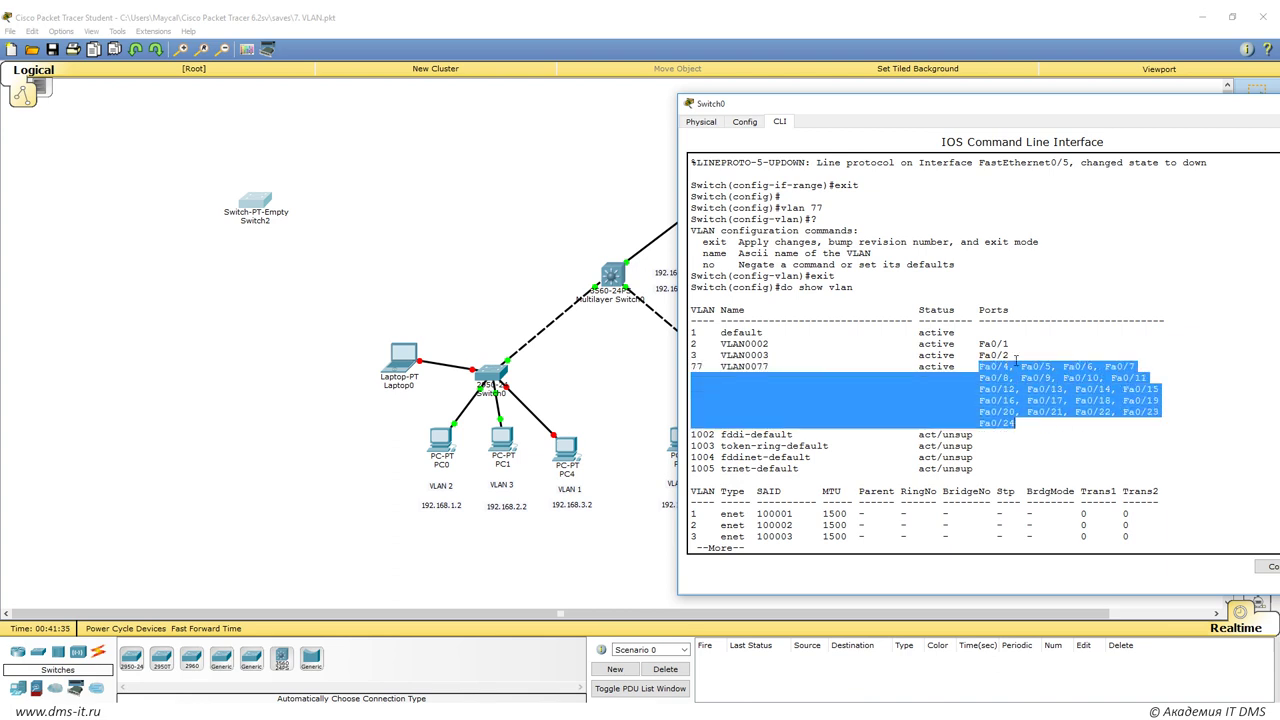
click(703, 366)
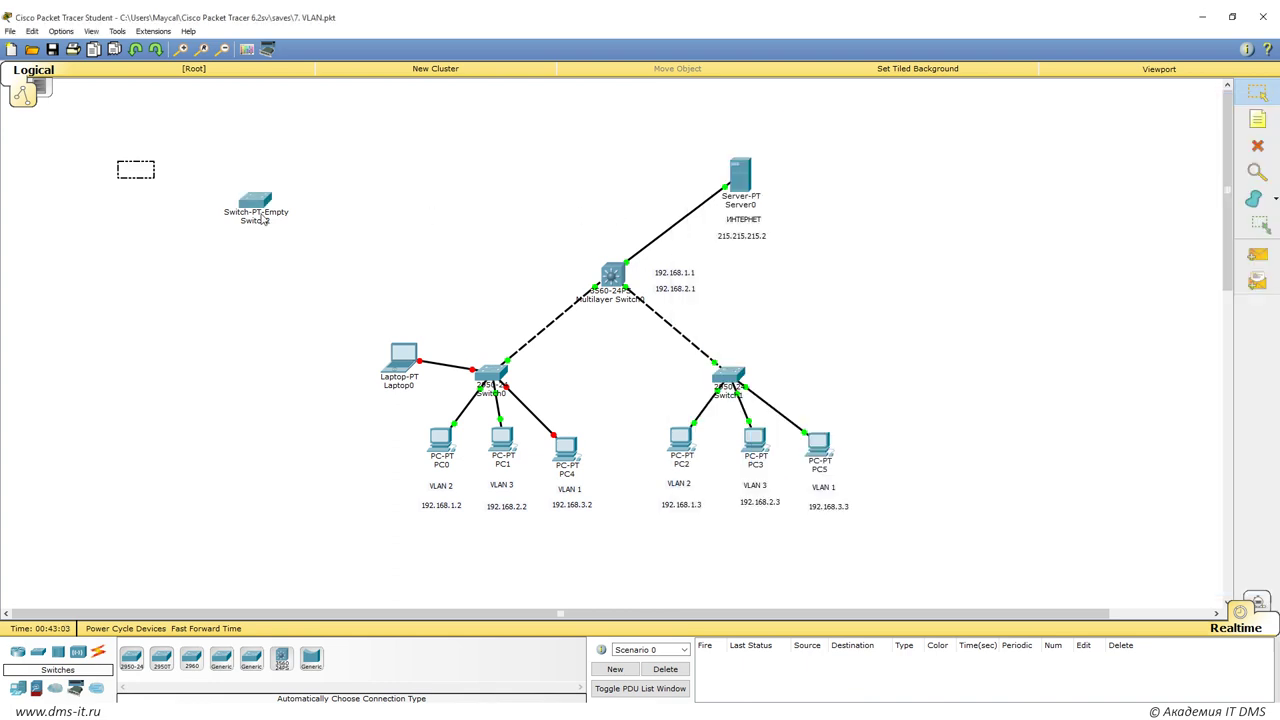
Delete the empty switch, Laptop0 and PC4 from the topology and return to the selection tool.
key(Delete)
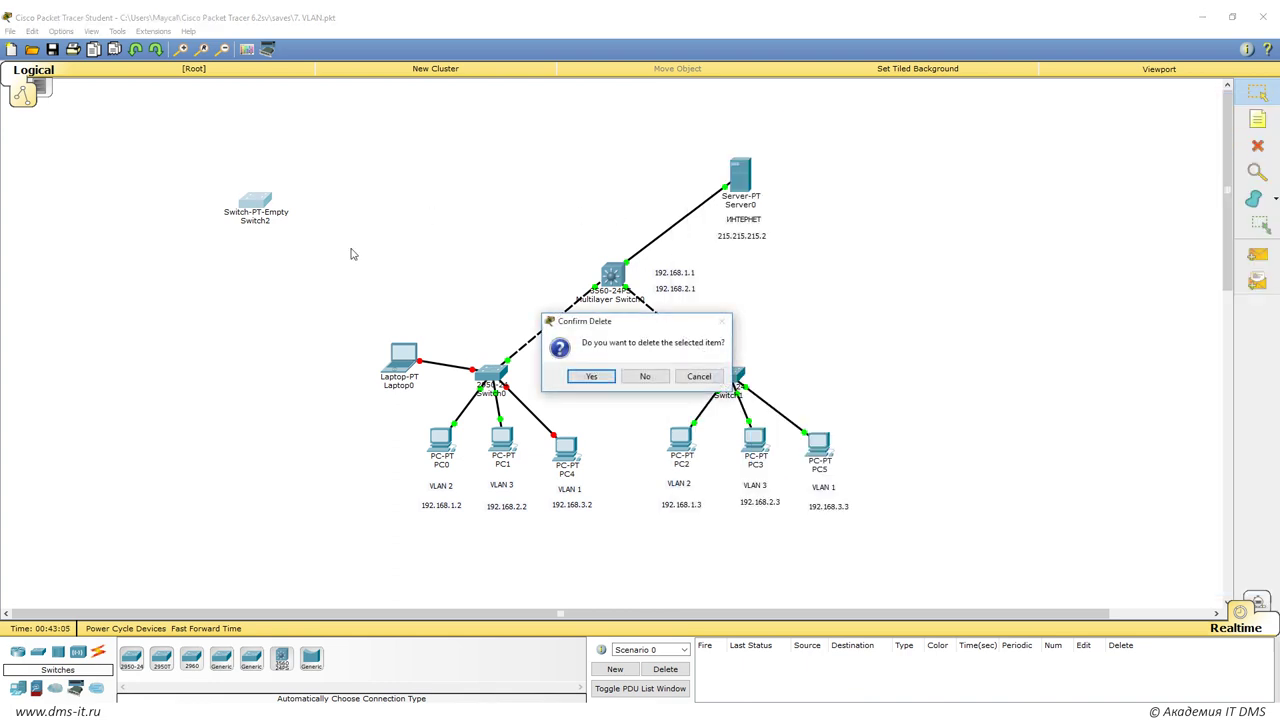
click(589, 377)
click(398, 352)
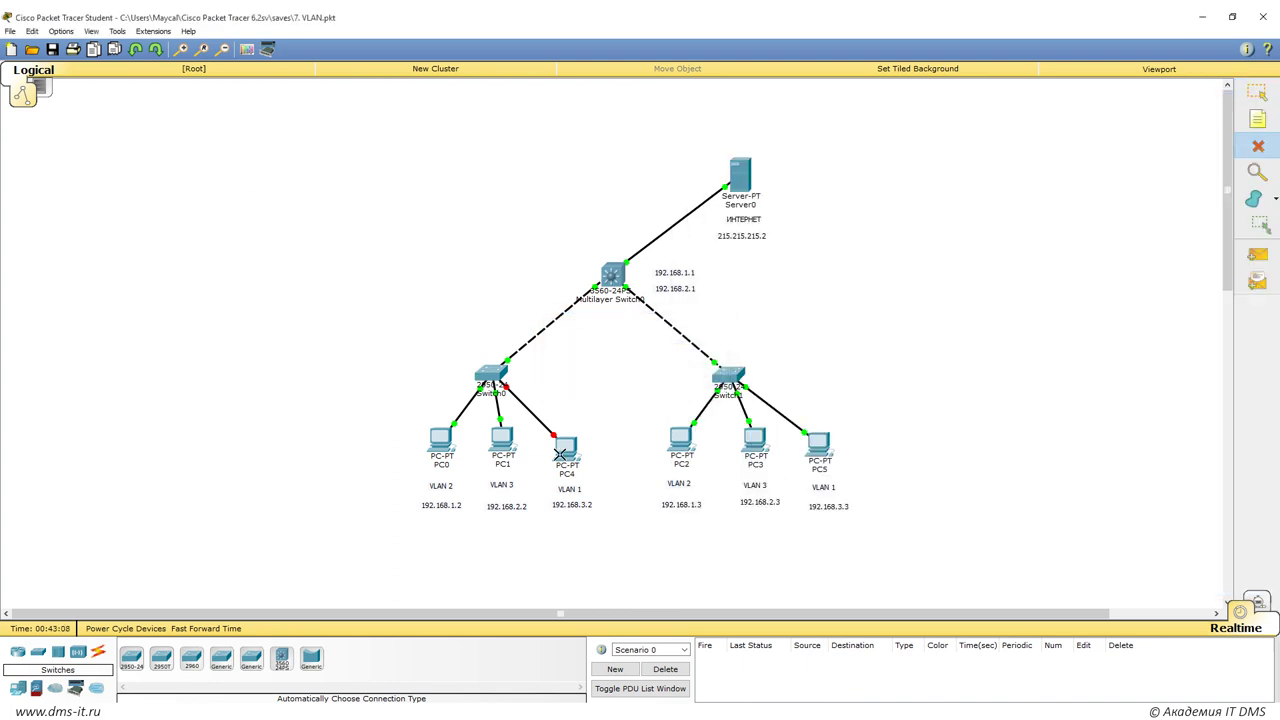
click(562, 452)
click(1257, 92)
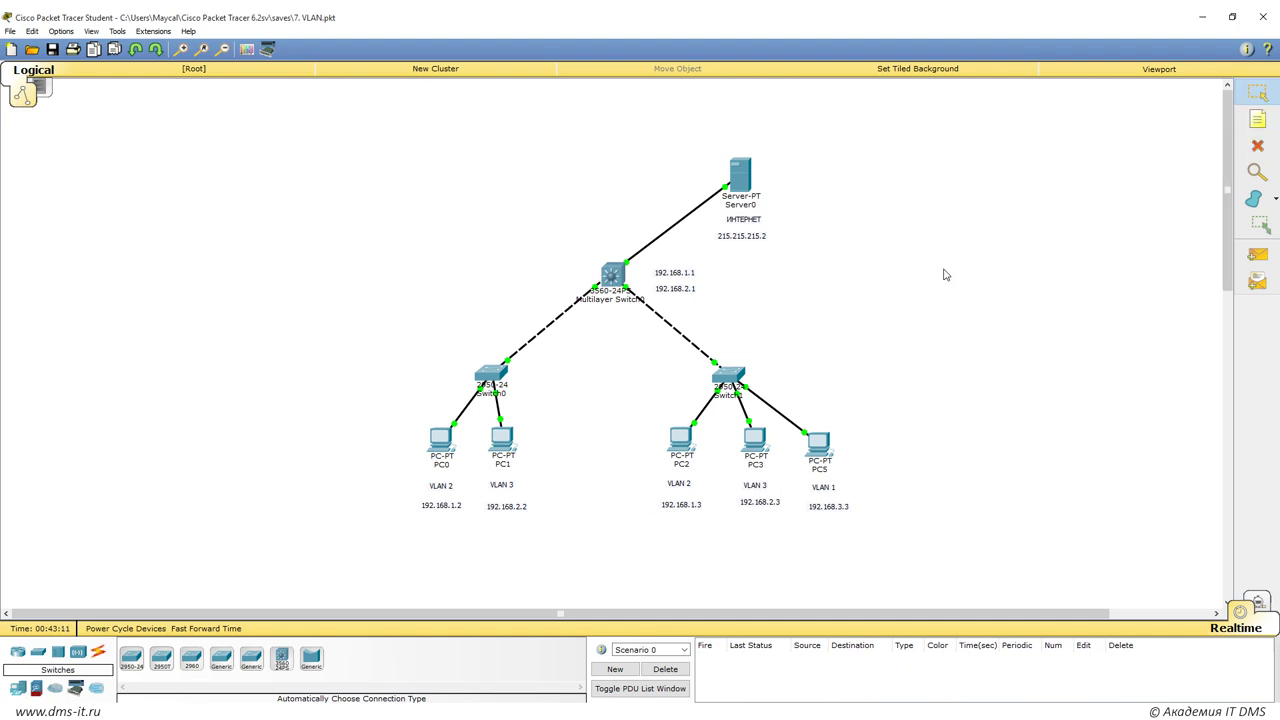
Open Switch0's command line and enter global configuration mode.
click(470, 376)
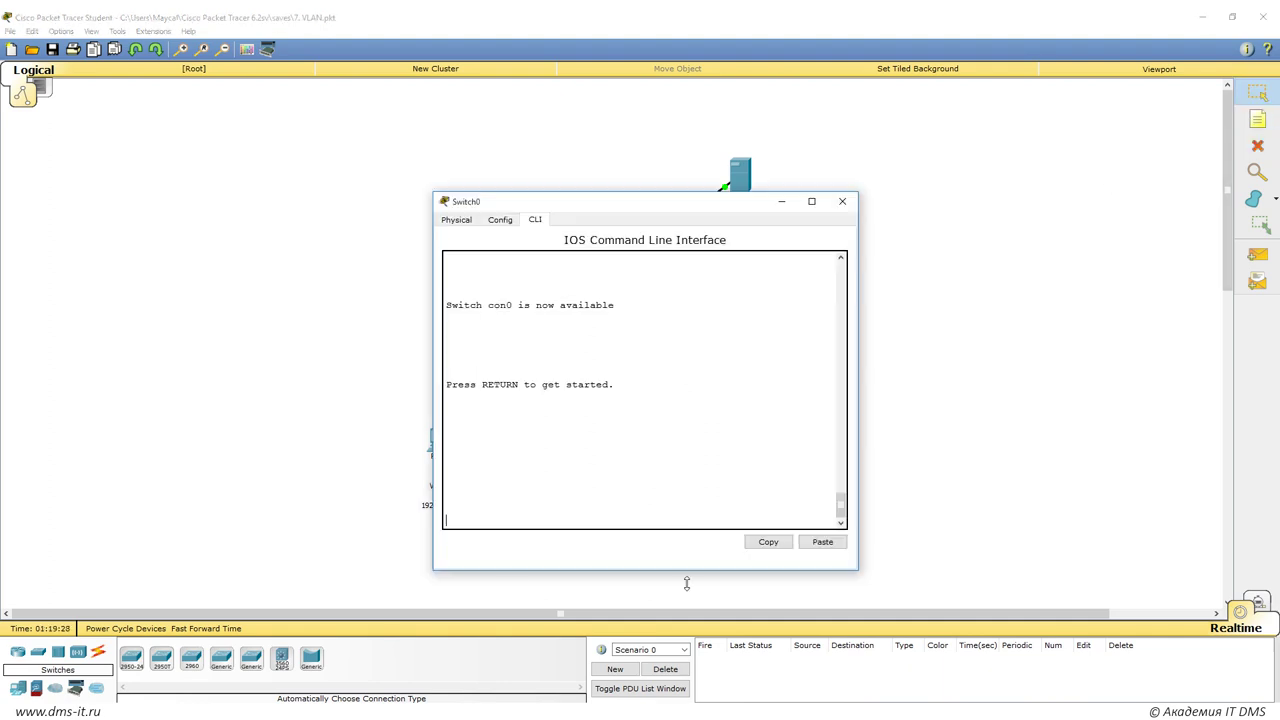
key(Return)
text(en)
key(Return)
text(conf ter)
key(Return)
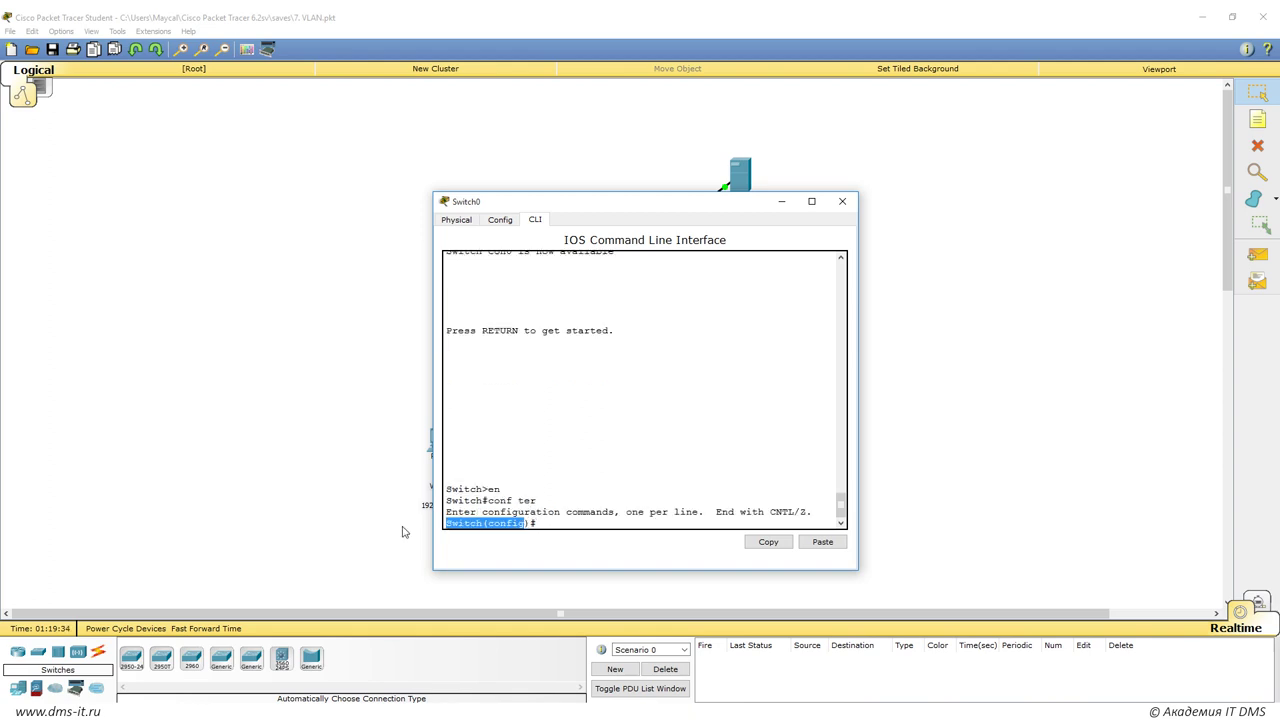
Try the vlan dot1q native command on Switch0, review the entered line and close the switch's window.
text(v)
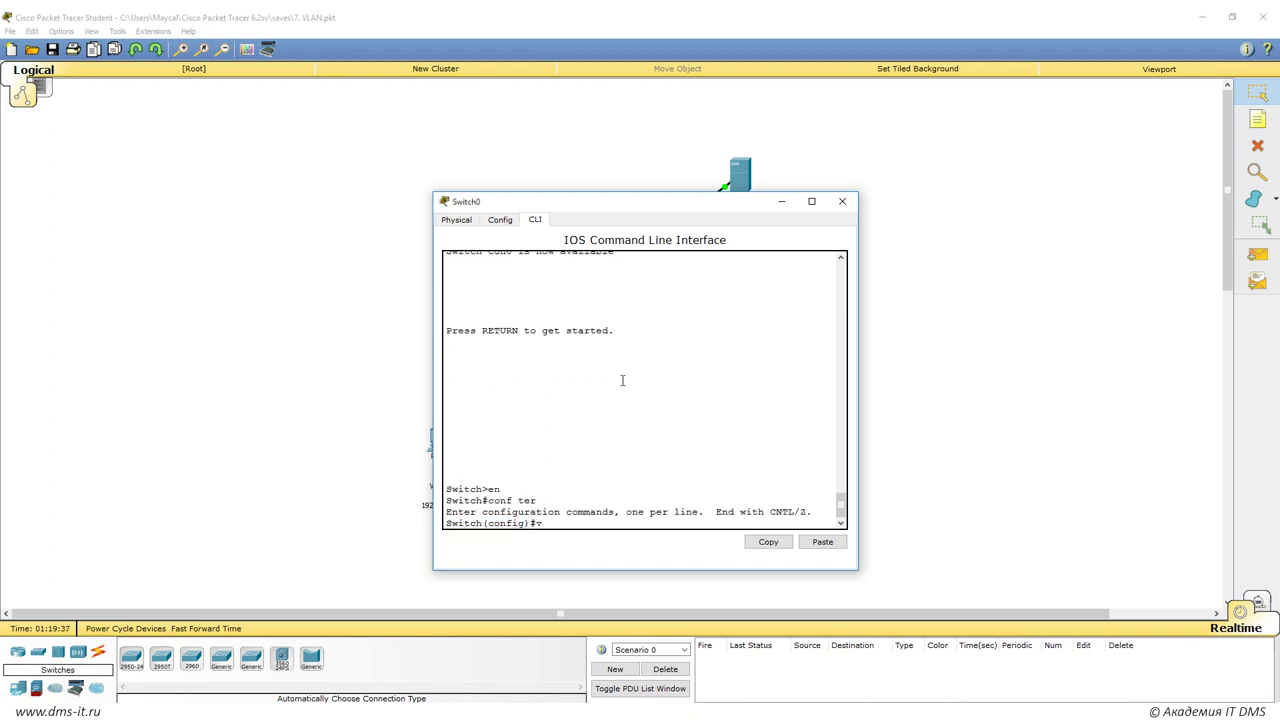
text(lan dot1q native)
drag(572, 206, 966, 130)
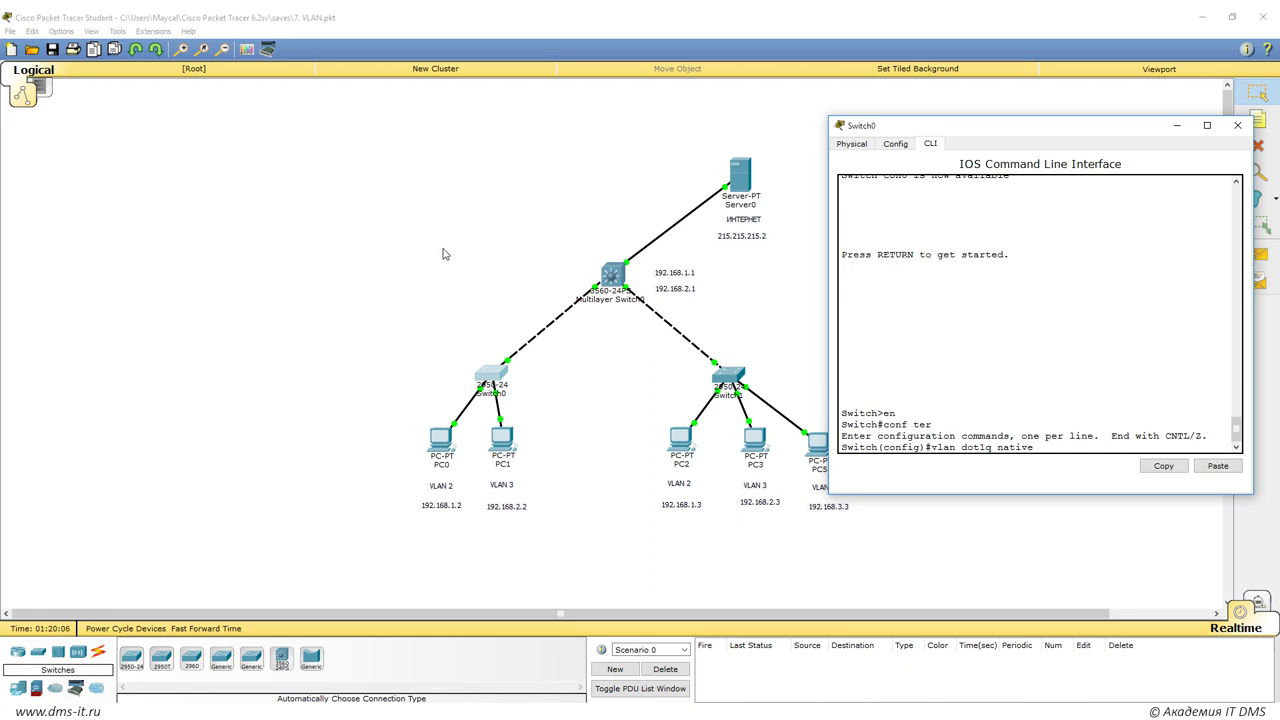
key(Return)
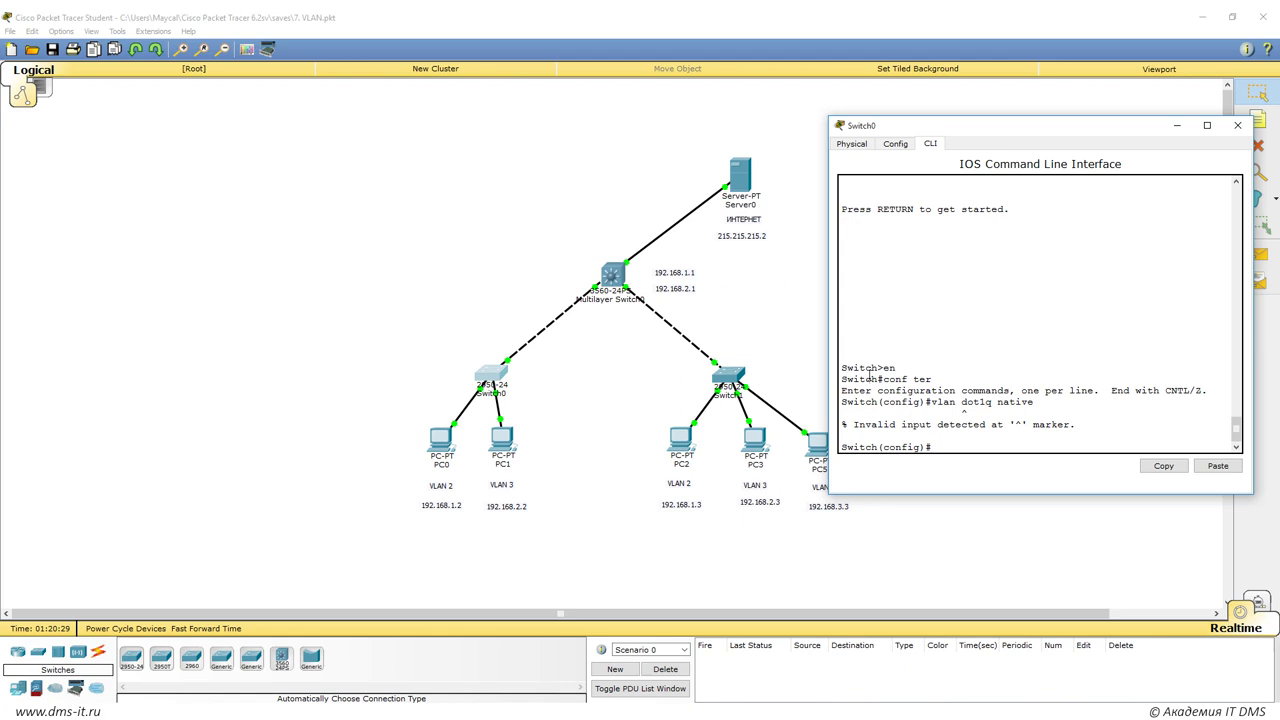
drag(930, 401, 1030, 402)
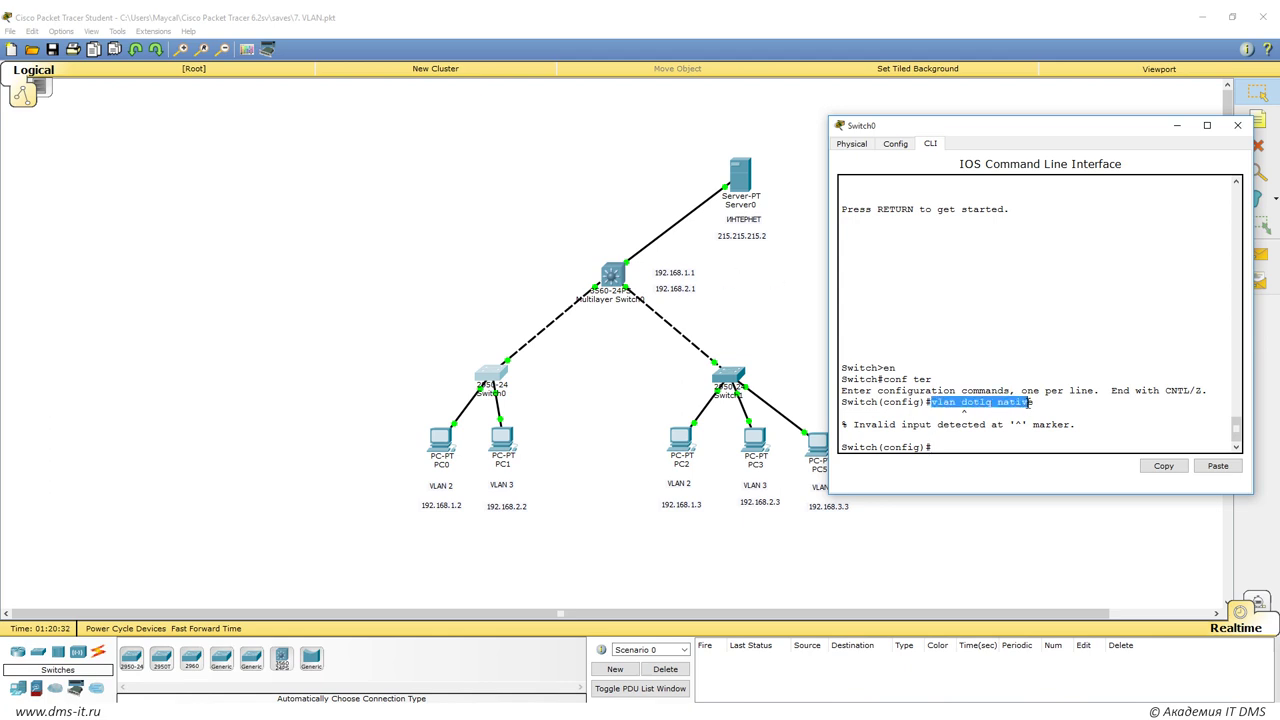
click(935, 343)
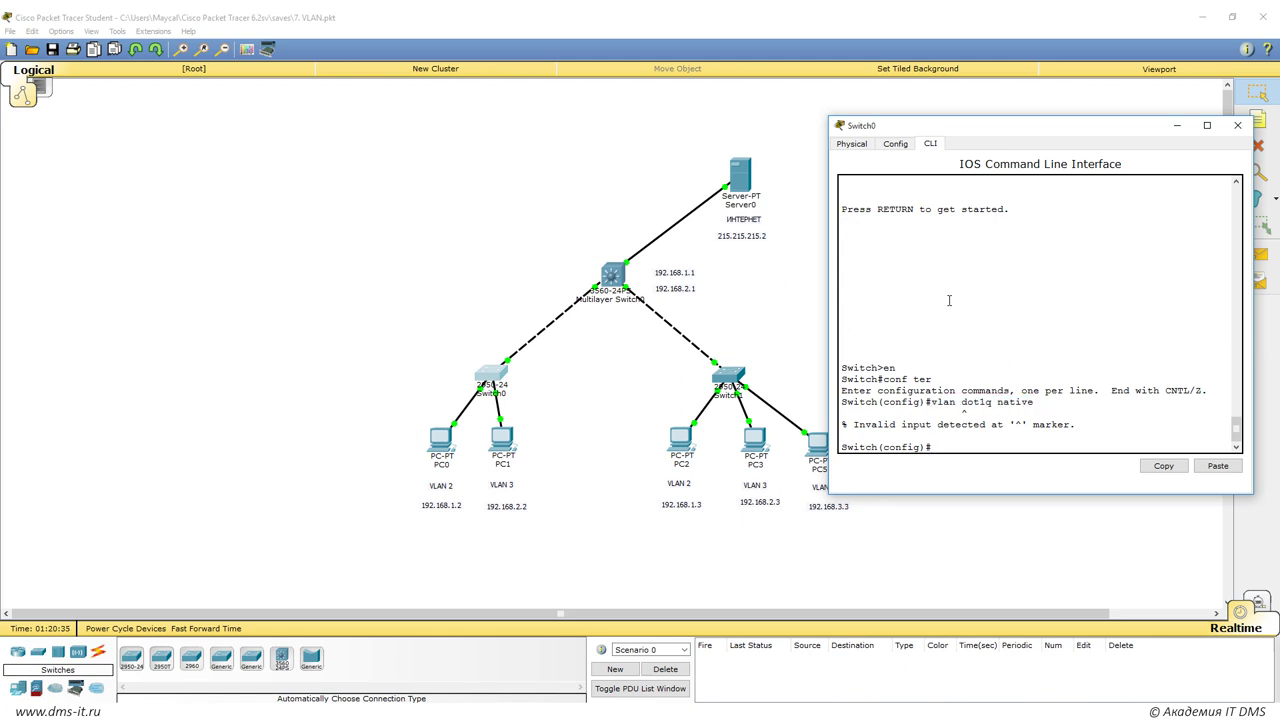
click(1237, 125)
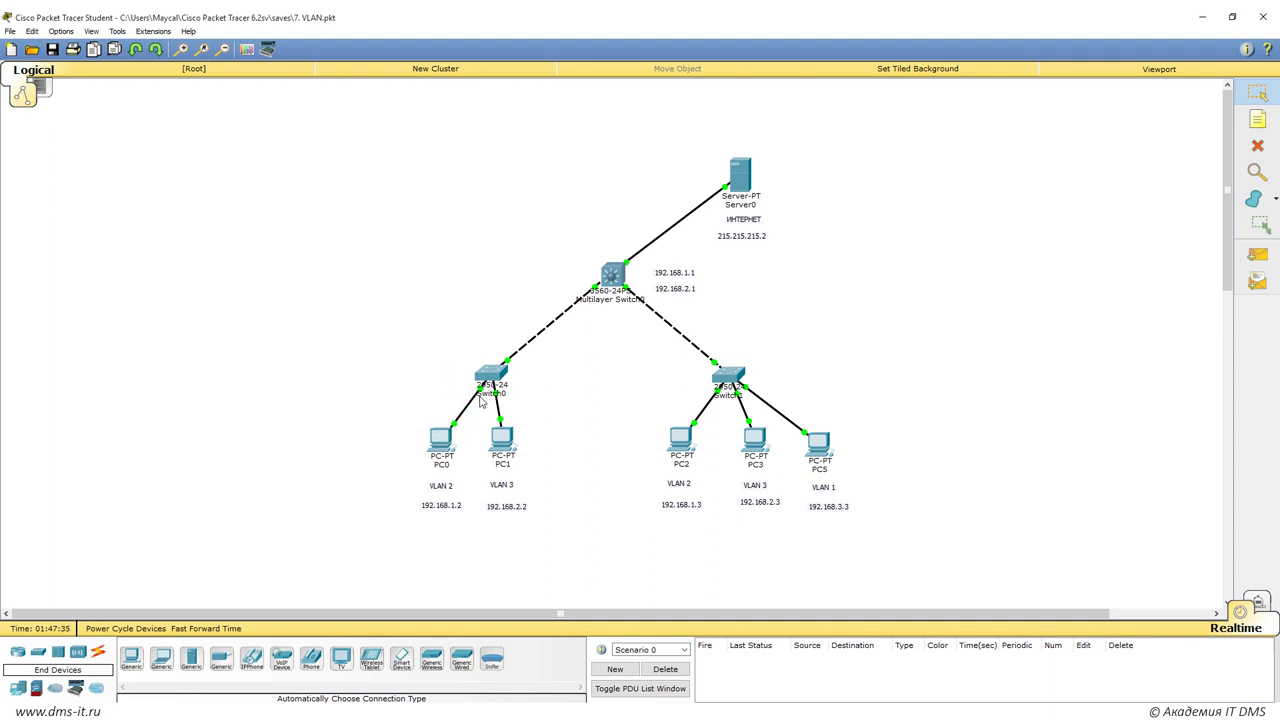
Move PC0 with its VLAN 2 and 192.168.1.2 labels farther from Switch0 and place a 7960 IP phone between them.
mouse_move(482, 402)
mouse_move(494, 381)
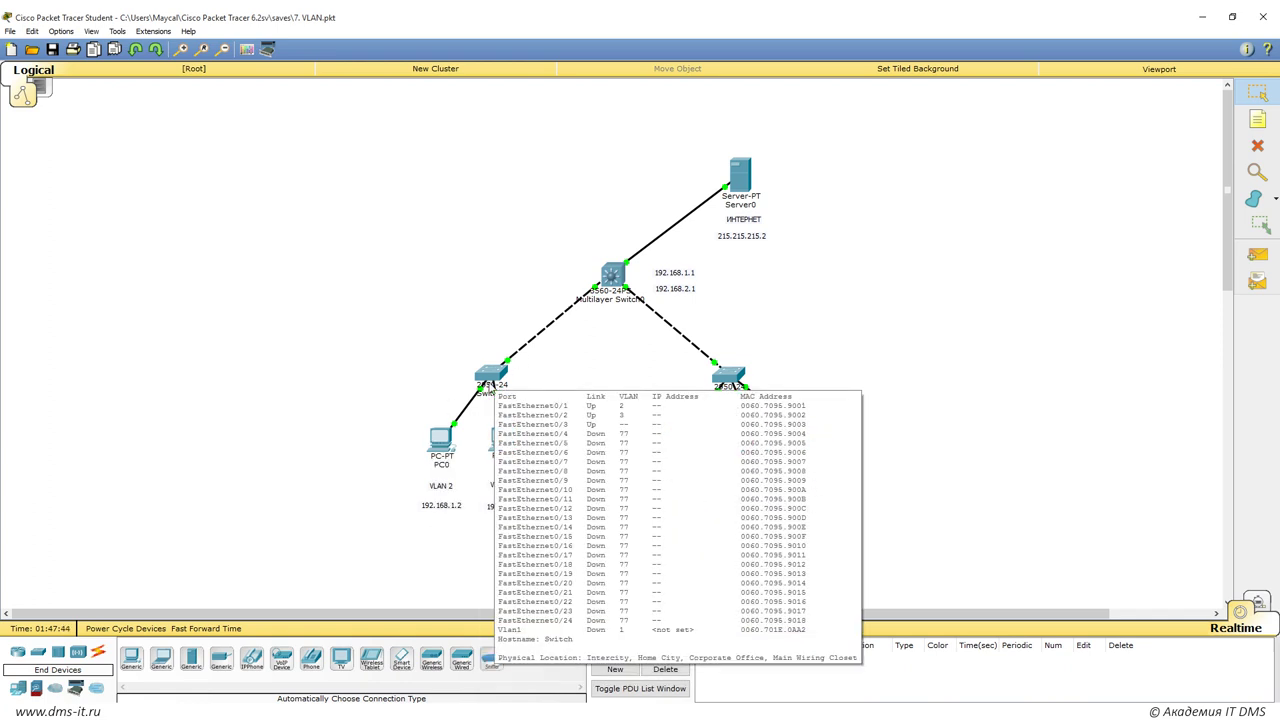
drag(405, 417, 465, 535)
drag(441, 455, 420, 495)
click(157, 529)
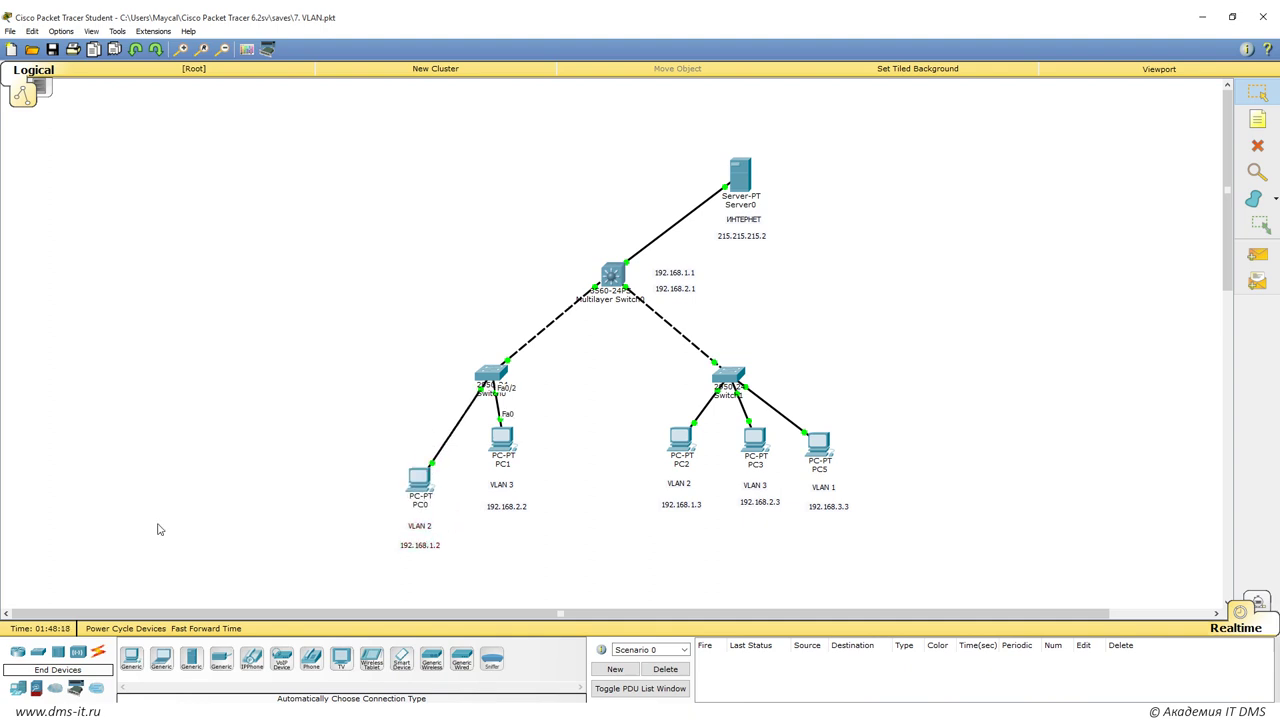
click(251, 658)
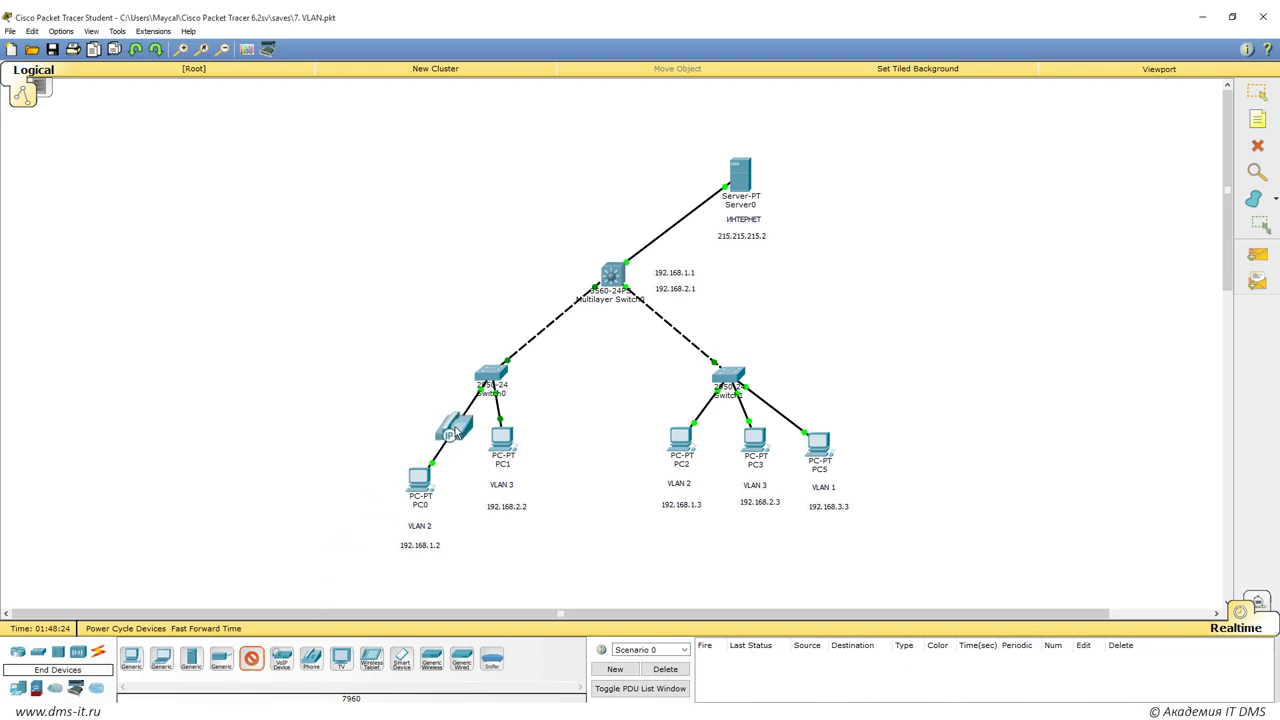
click(455, 428)
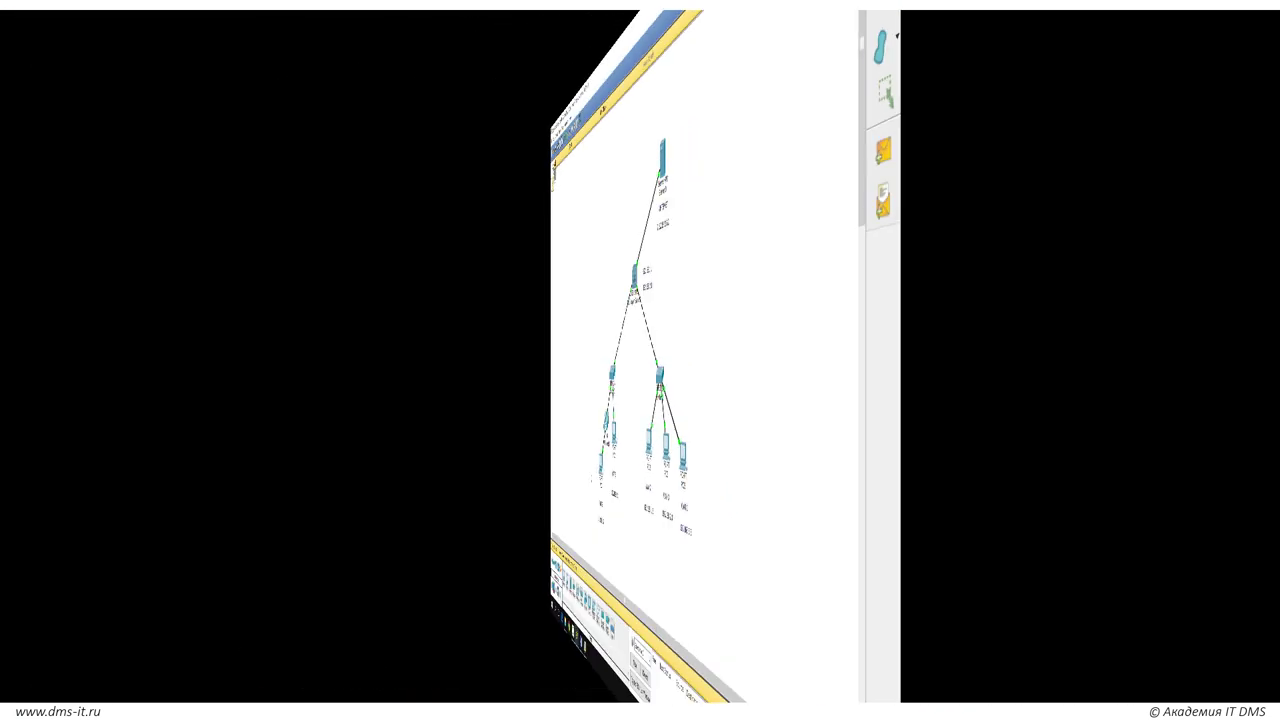
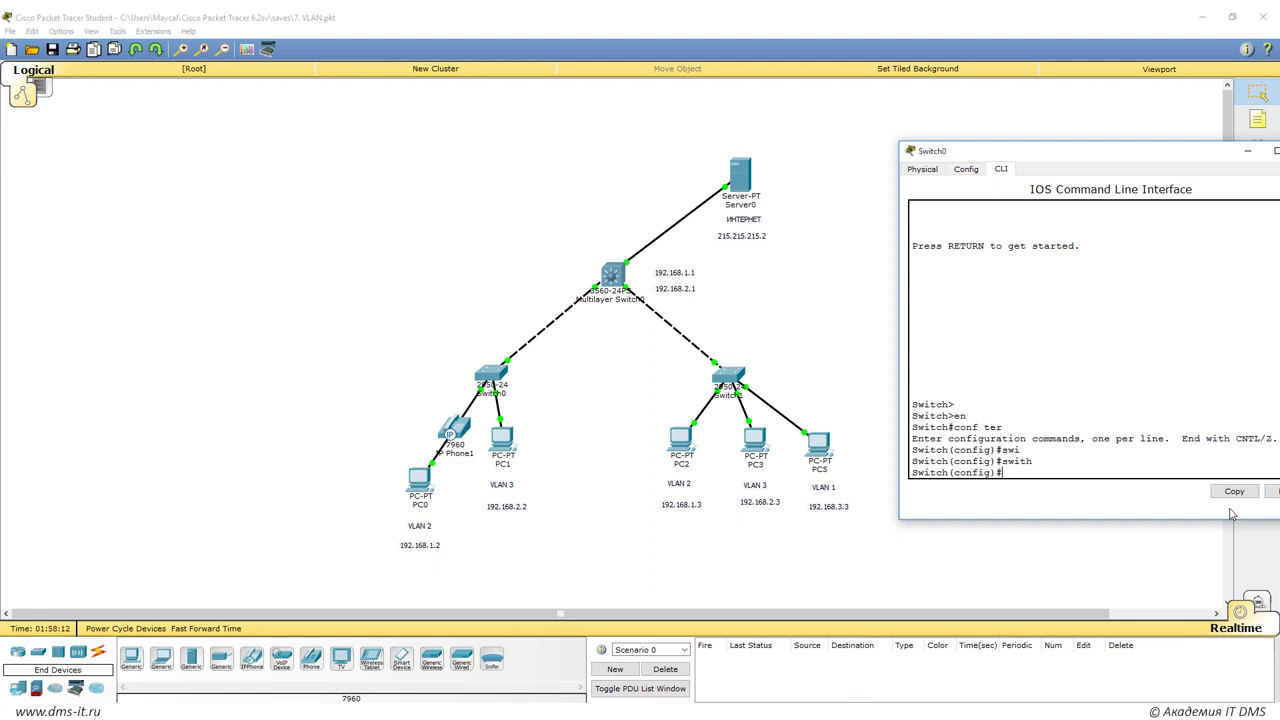
Enter interface fa0/1 on Switch0 and set the port to access mode.
text(int fa0/1)
key(Return)
text(swe)
key(Tab)
key(BackSpace)
key(Tab)
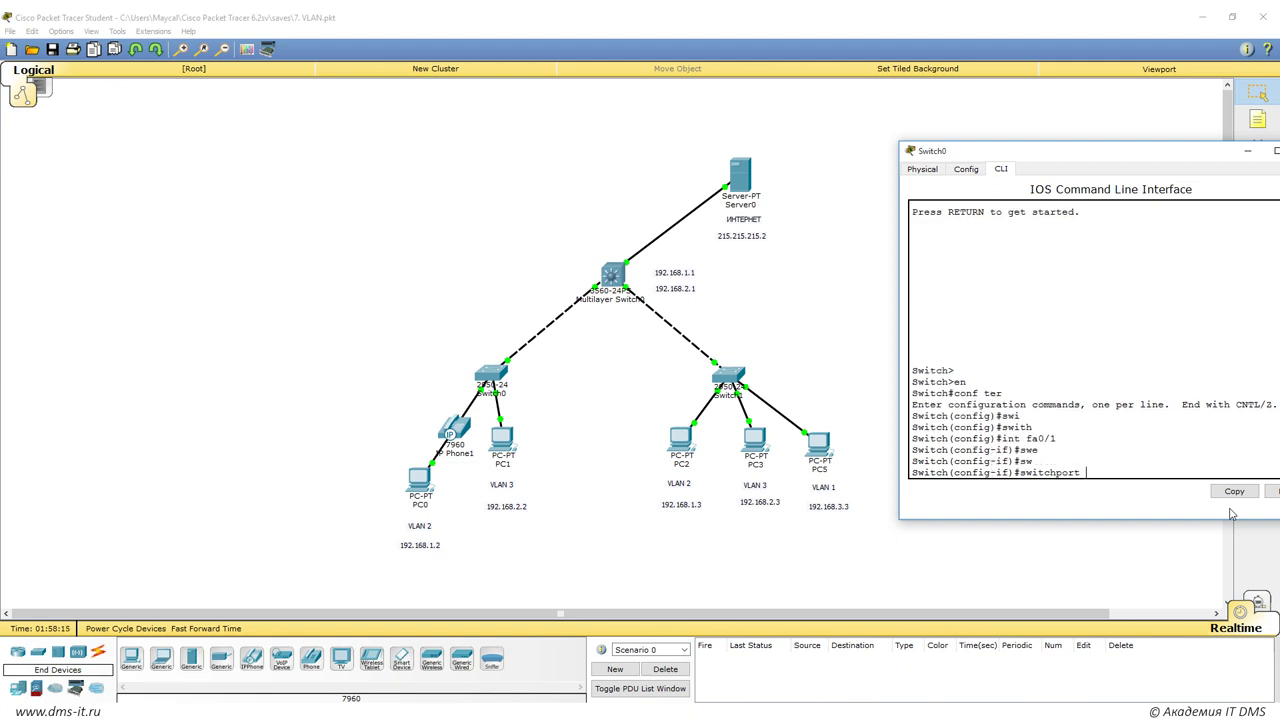
text(mode access)
key(Return)
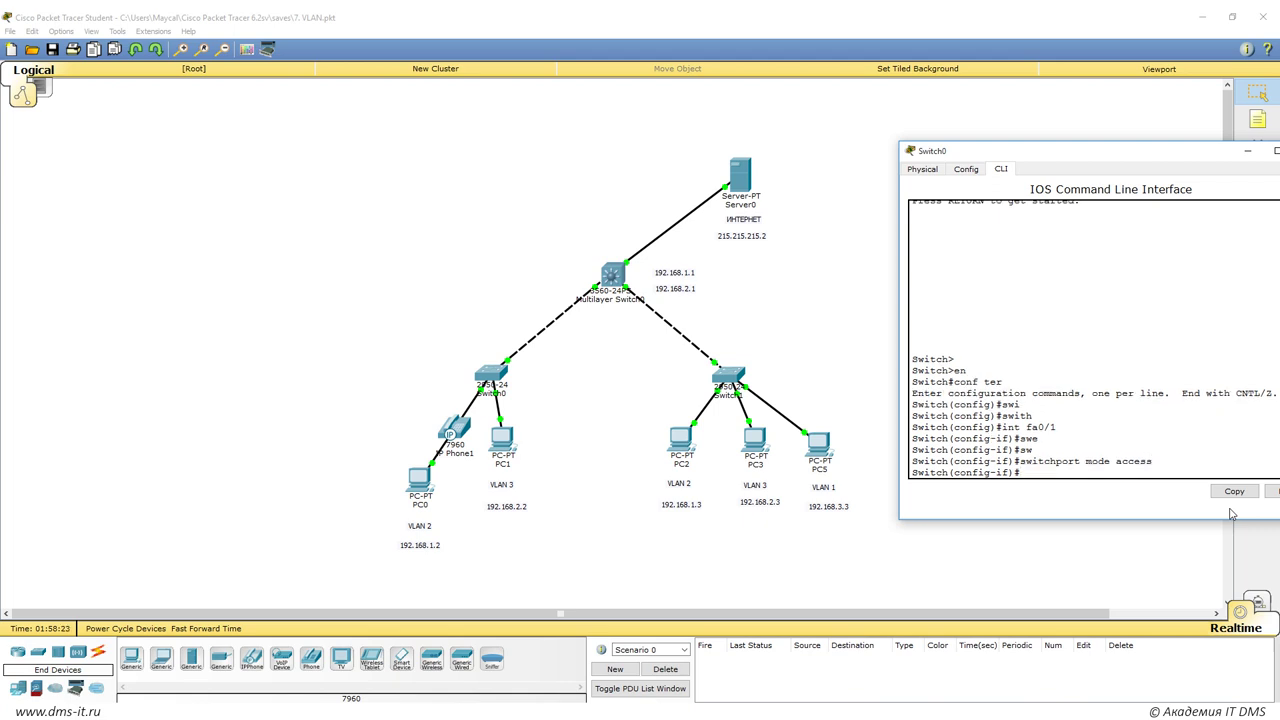
Assign interface fa0/1 to access VLAN 2.
text(sw)
key(Tab)
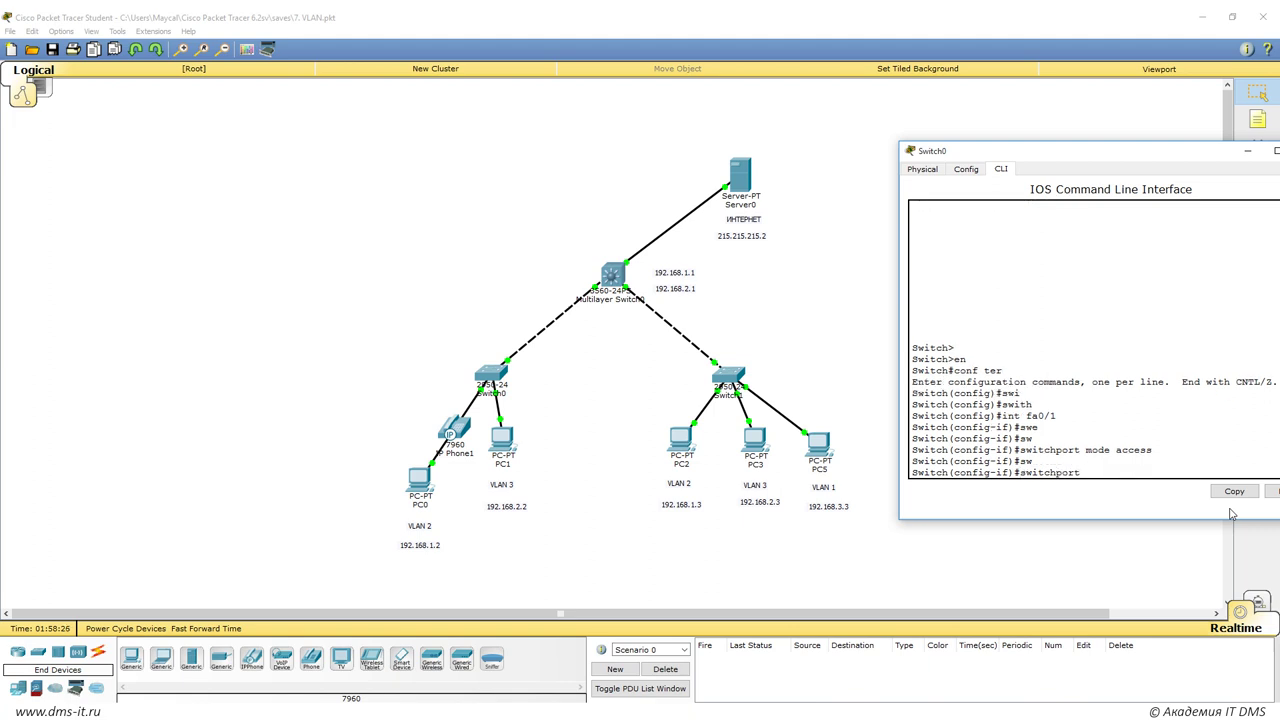
text(access vlan 2)
key(Return)
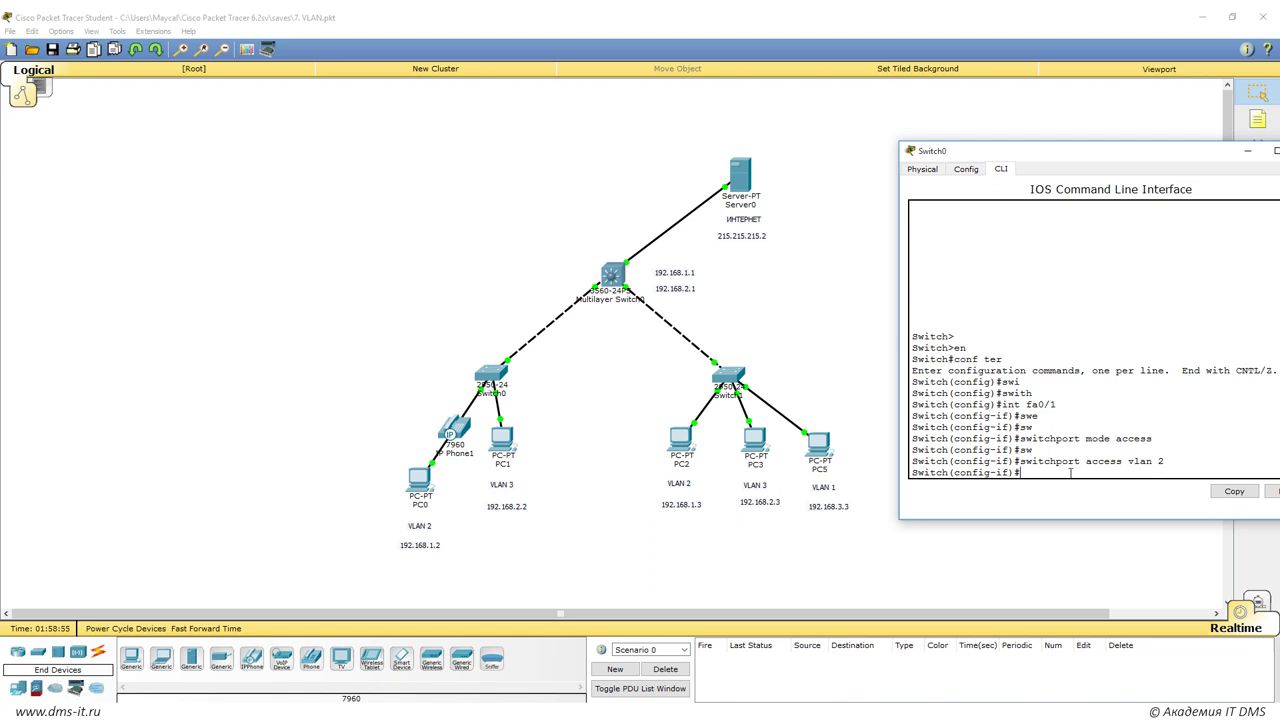
Set VLAN 10 as the voice VLAN on Switch0's fa0/1 and close the switch's window.
text(s)
key(Tab)
text(w)
key(Tab)
text(vo)
key(Tab)
text(v)
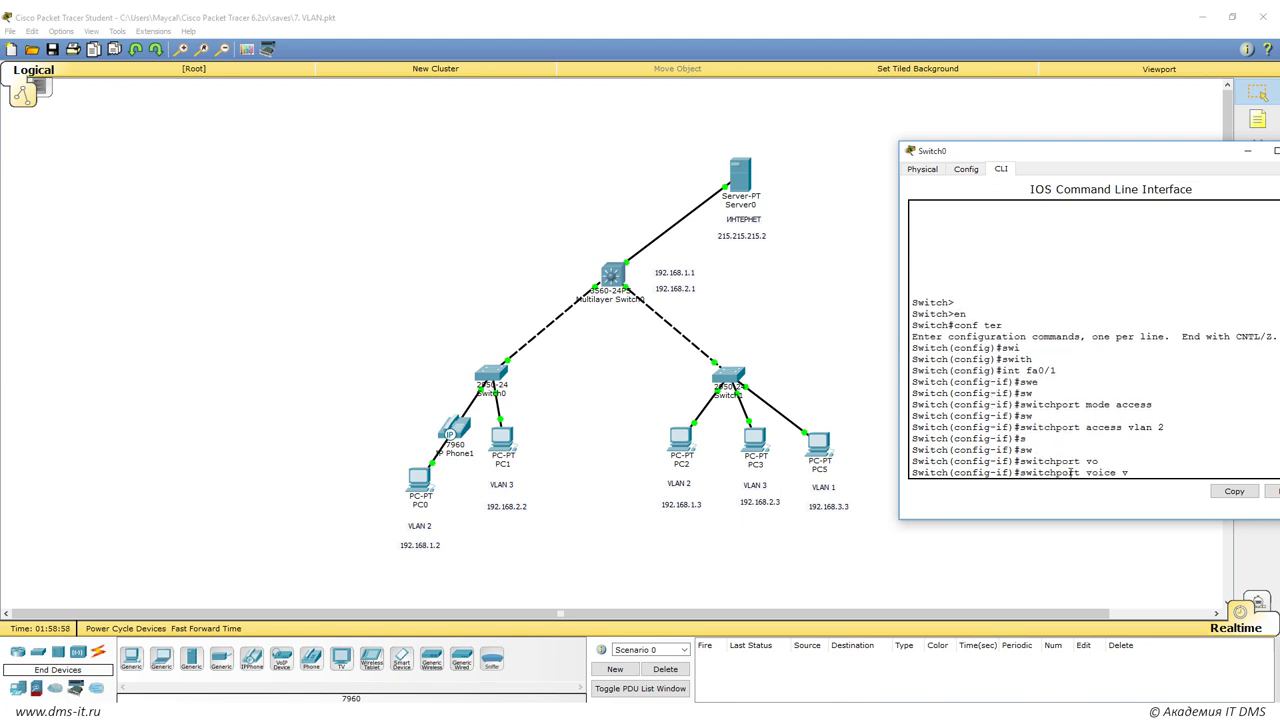
text(lan 10)
key(Return)
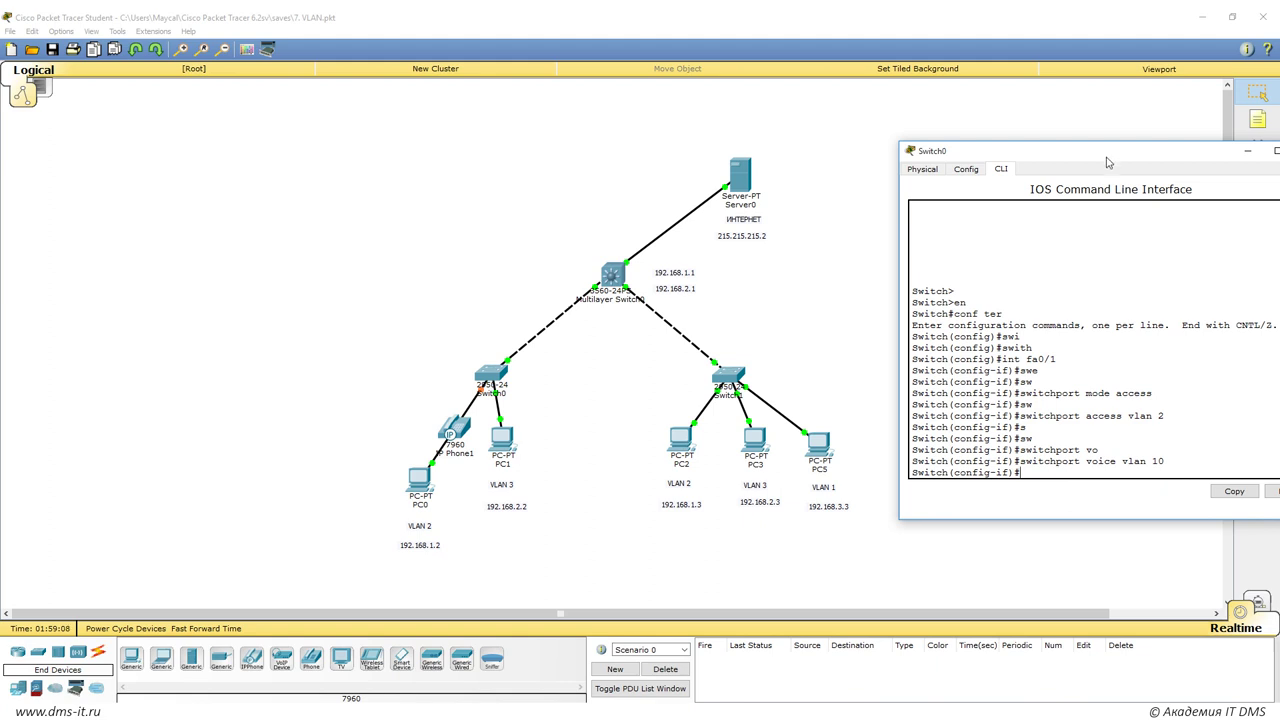
drag(1105, 160, 692, 172)
click(896, 164)
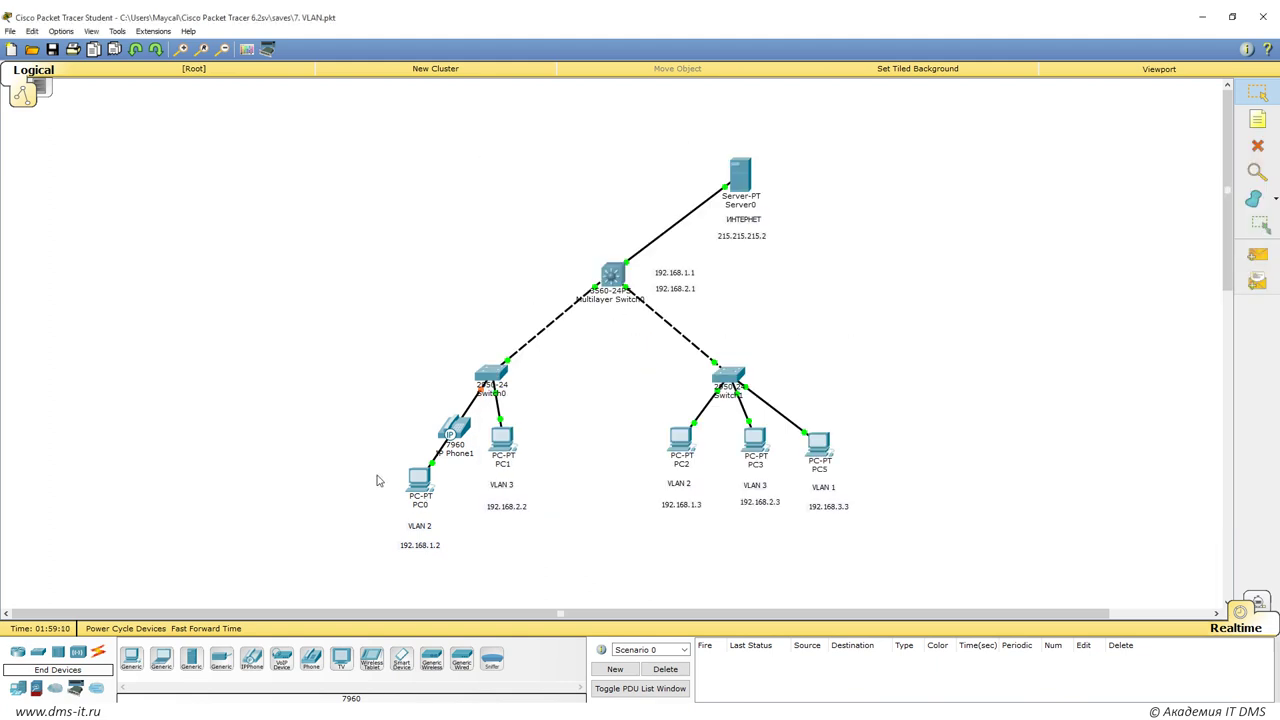
Reopen Switch0's command line, review the switchport voice vlan 10 line and close the window.
click(418, 482)
mouse_move(484, 378)
click(488, 384)
drag(559, 510, 693, 510)
drag(598, 212, 999, 146)
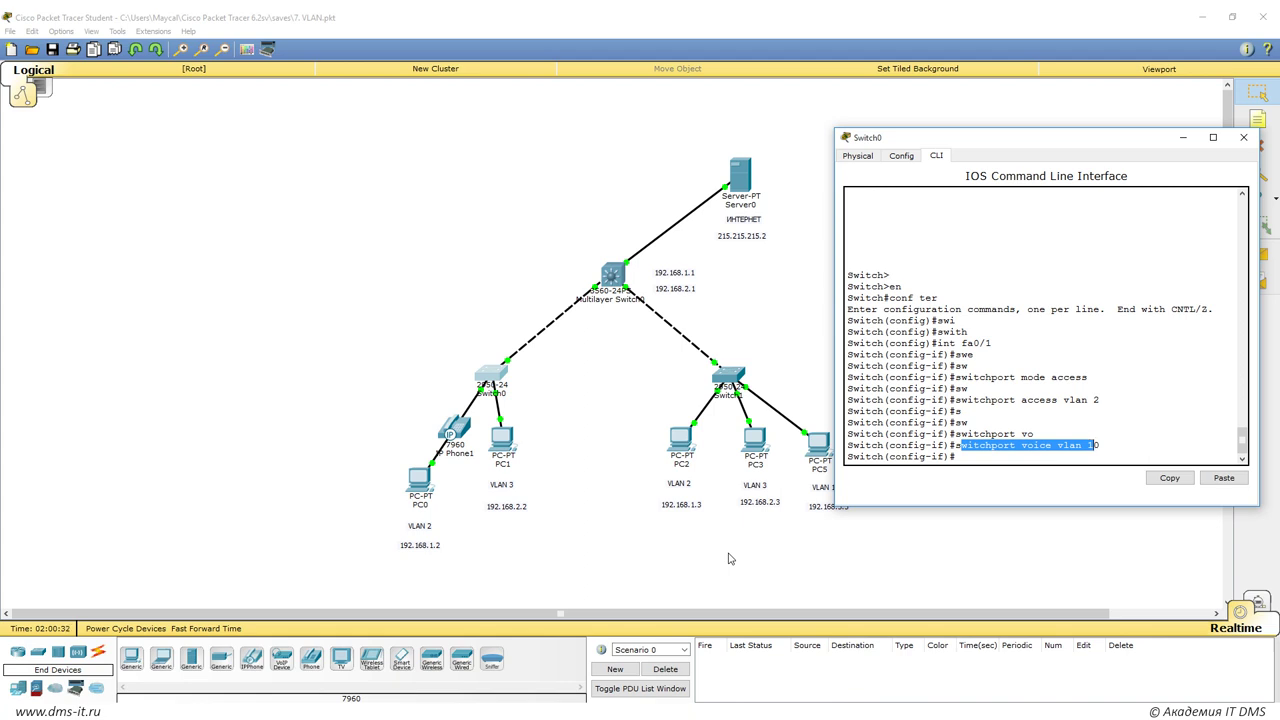
click(973, 354)
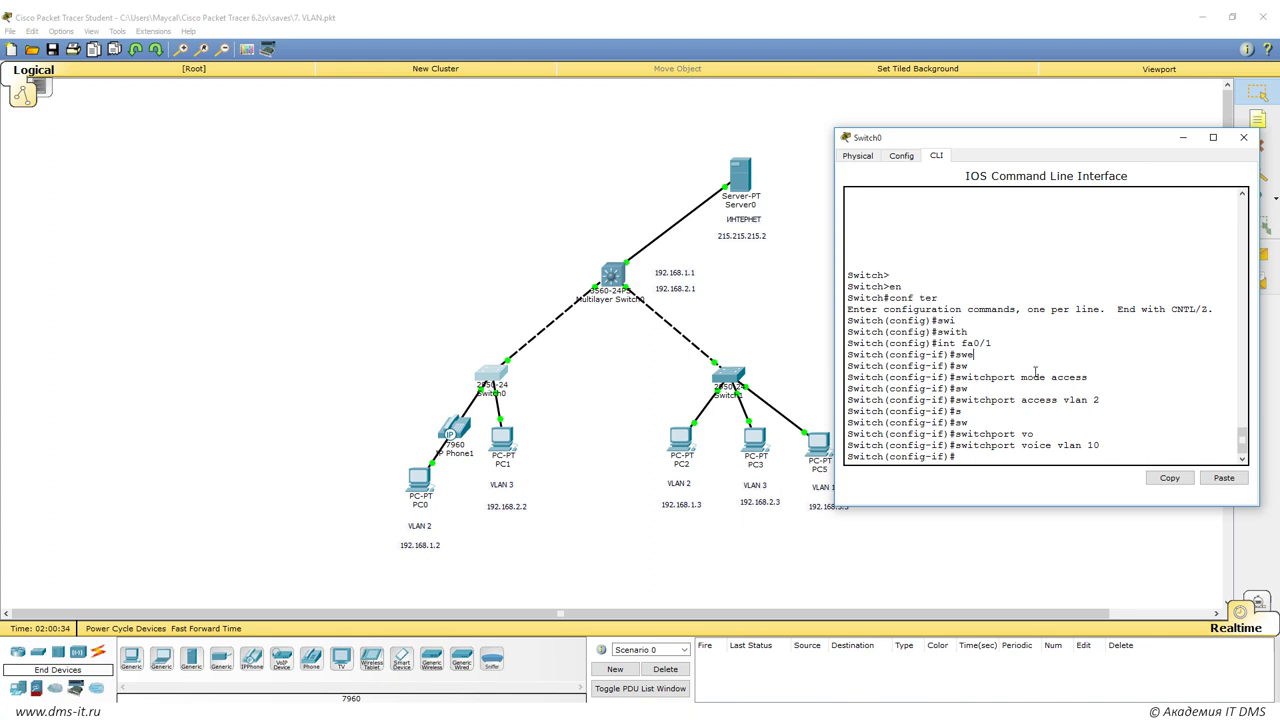
click(1243, 137)
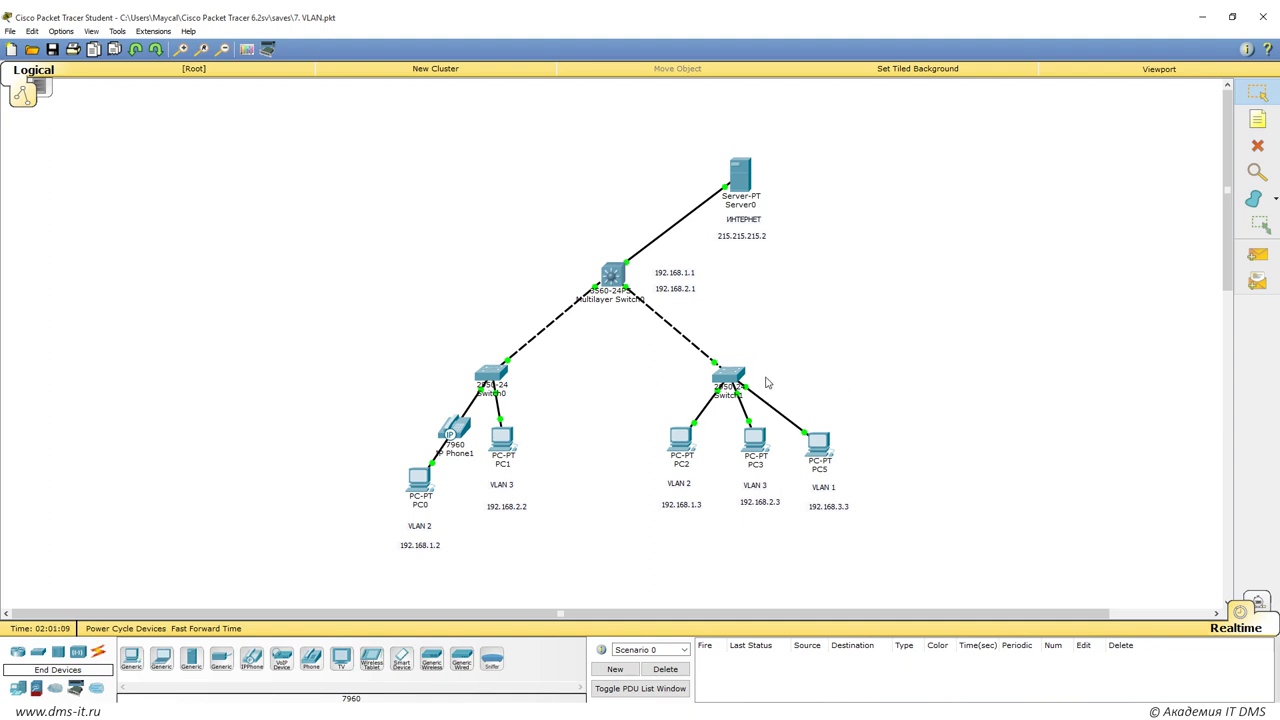
Place a generic PC beside Switch1 and connect it to that switch with an automatically chosen cable.
click(131, 658)
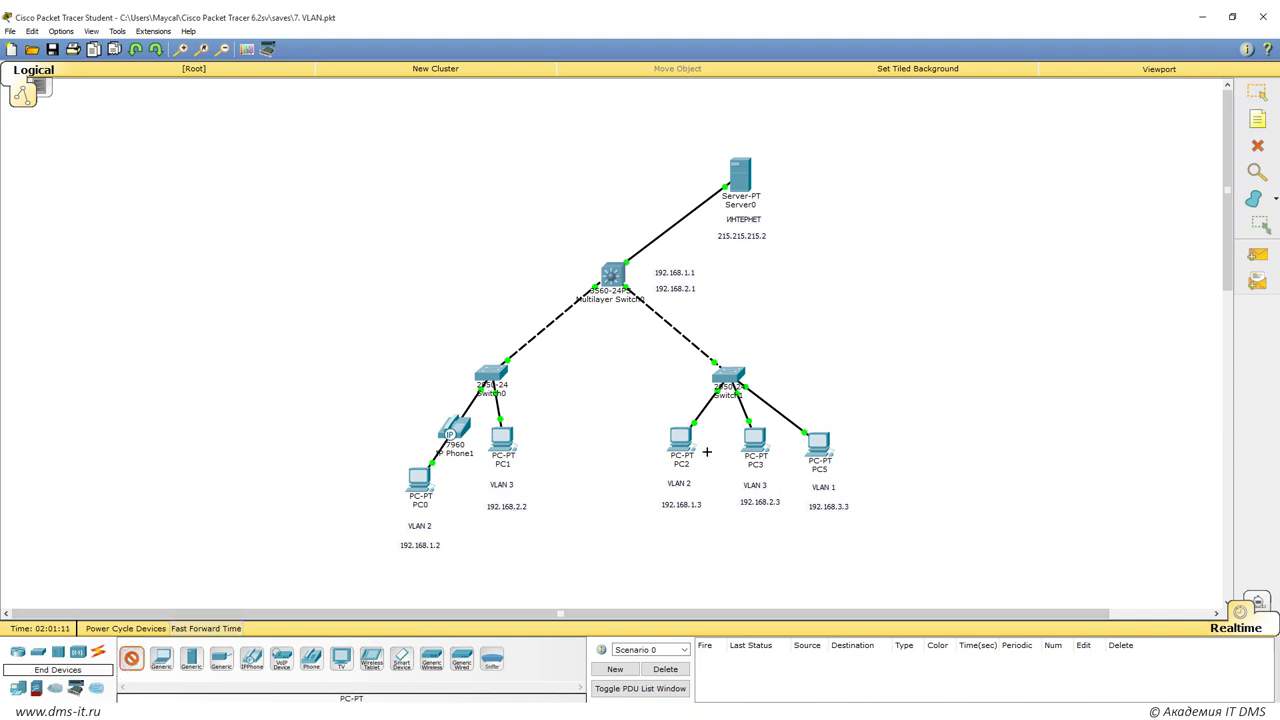
click(820, 368)
drag(818, 368, 846, 376)
click(97, 651)
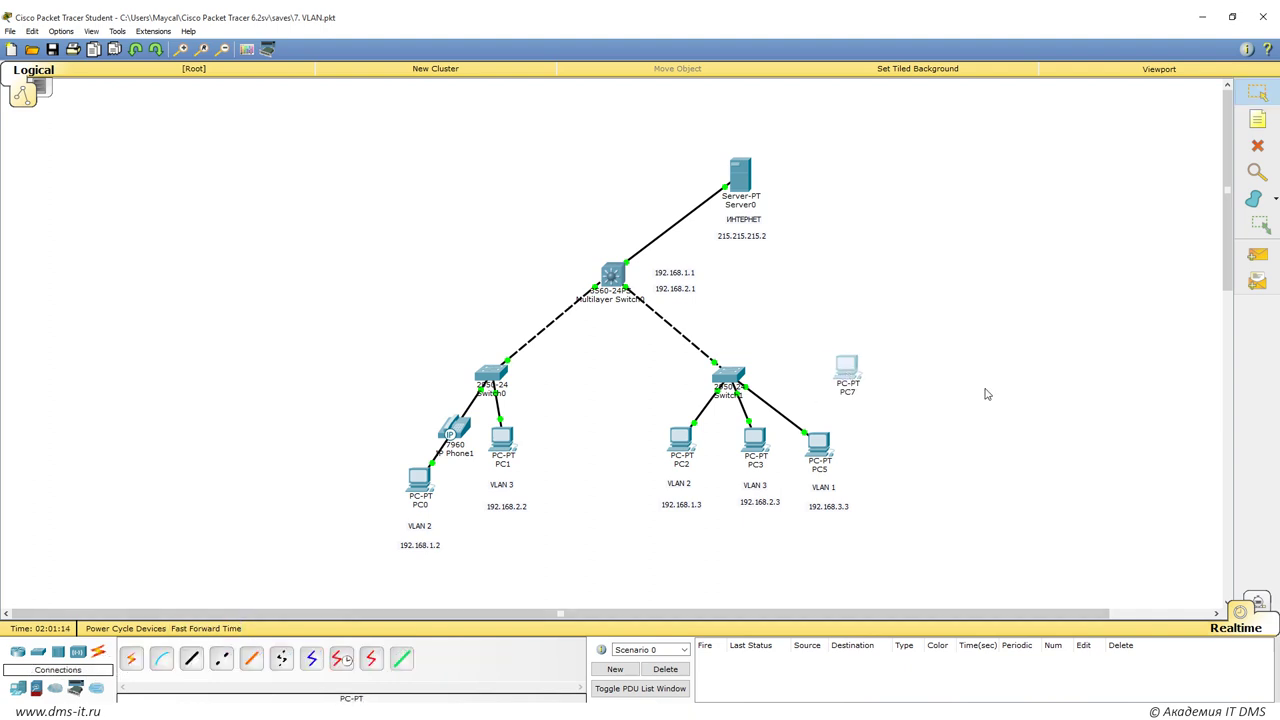
click(131, 658)
click(849, 370)
click(729, 376)
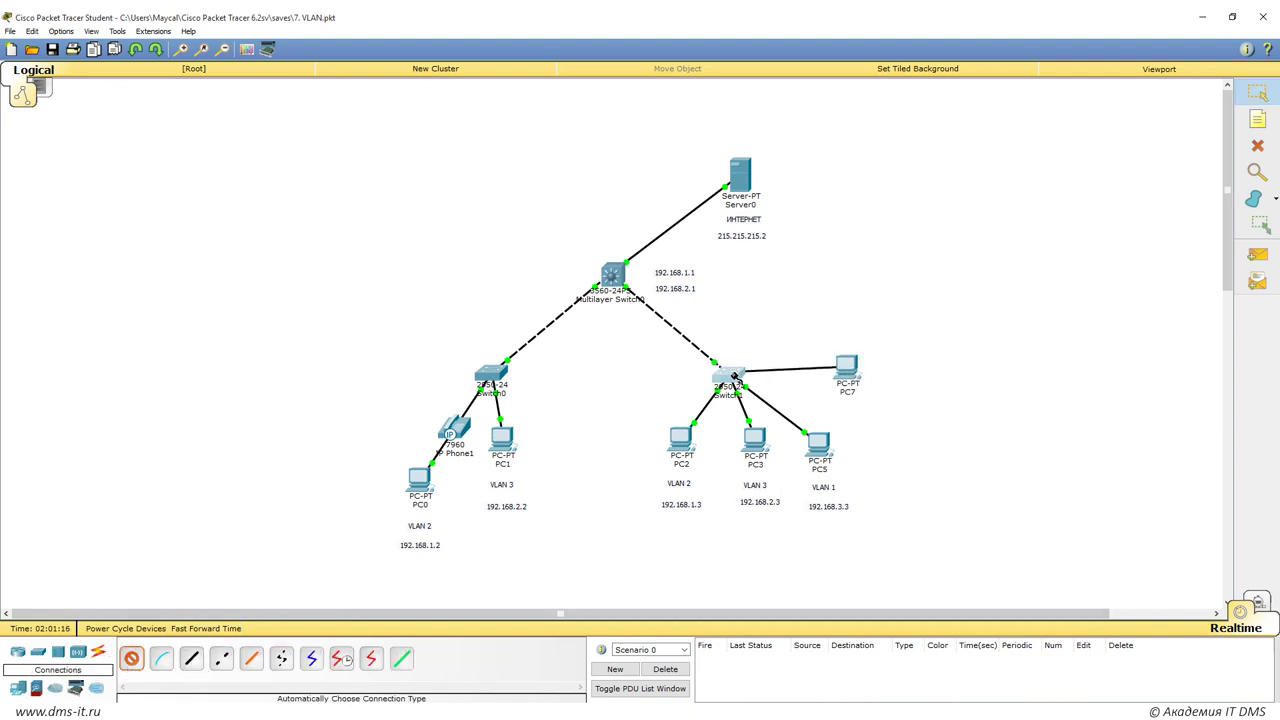
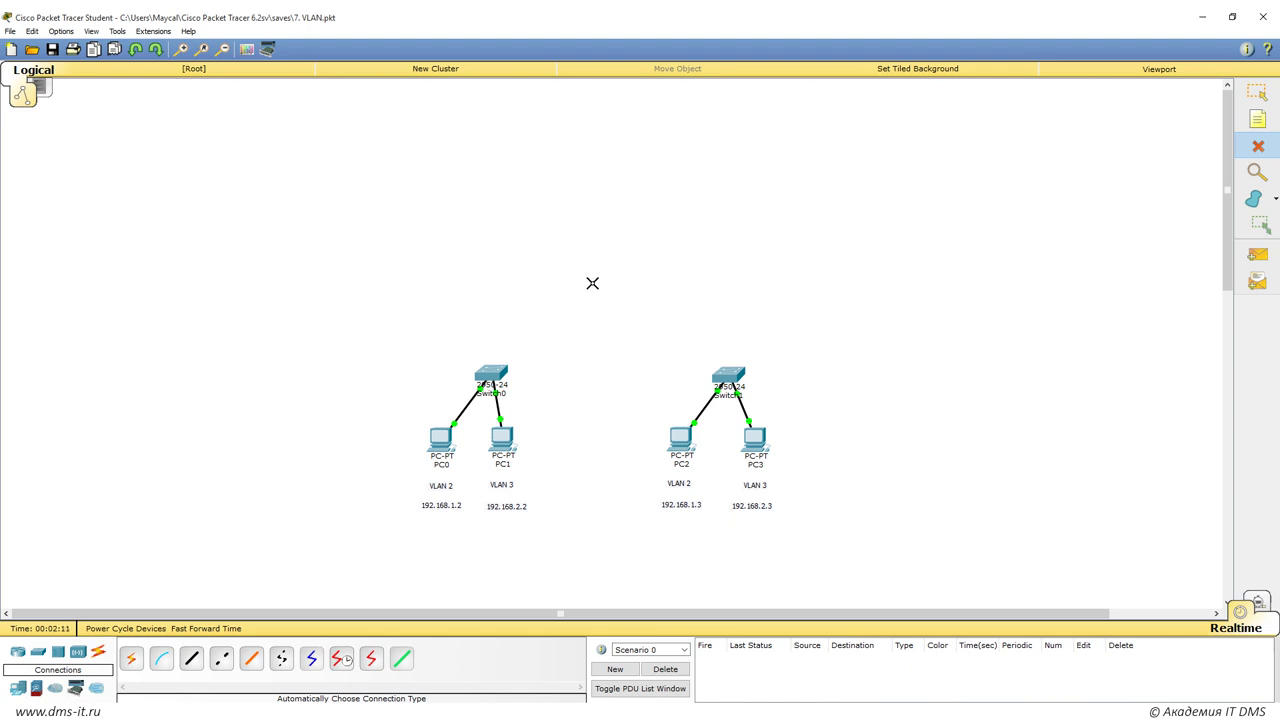
Place two 2950-24 switches side by side in the gap above Switch0 and Switch1.
click(1256, 93)
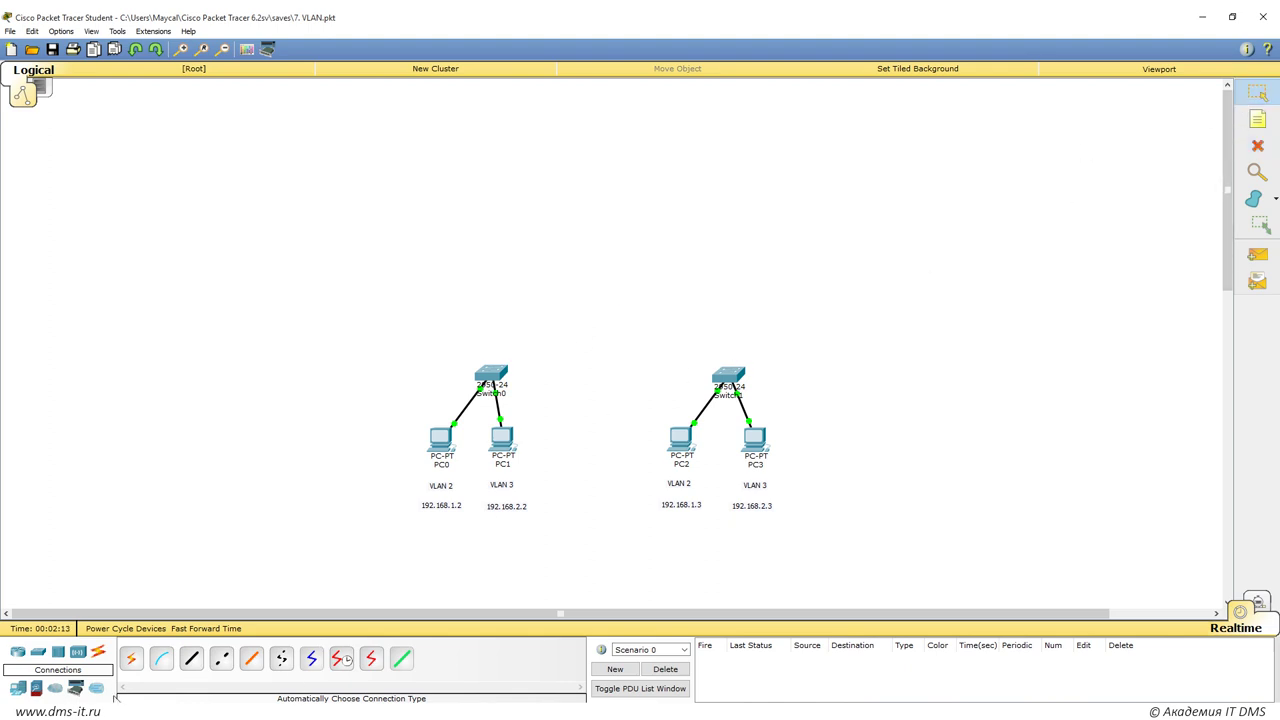
drag(18, 688, 551, 312)
drag(18, 688, 648, 312)
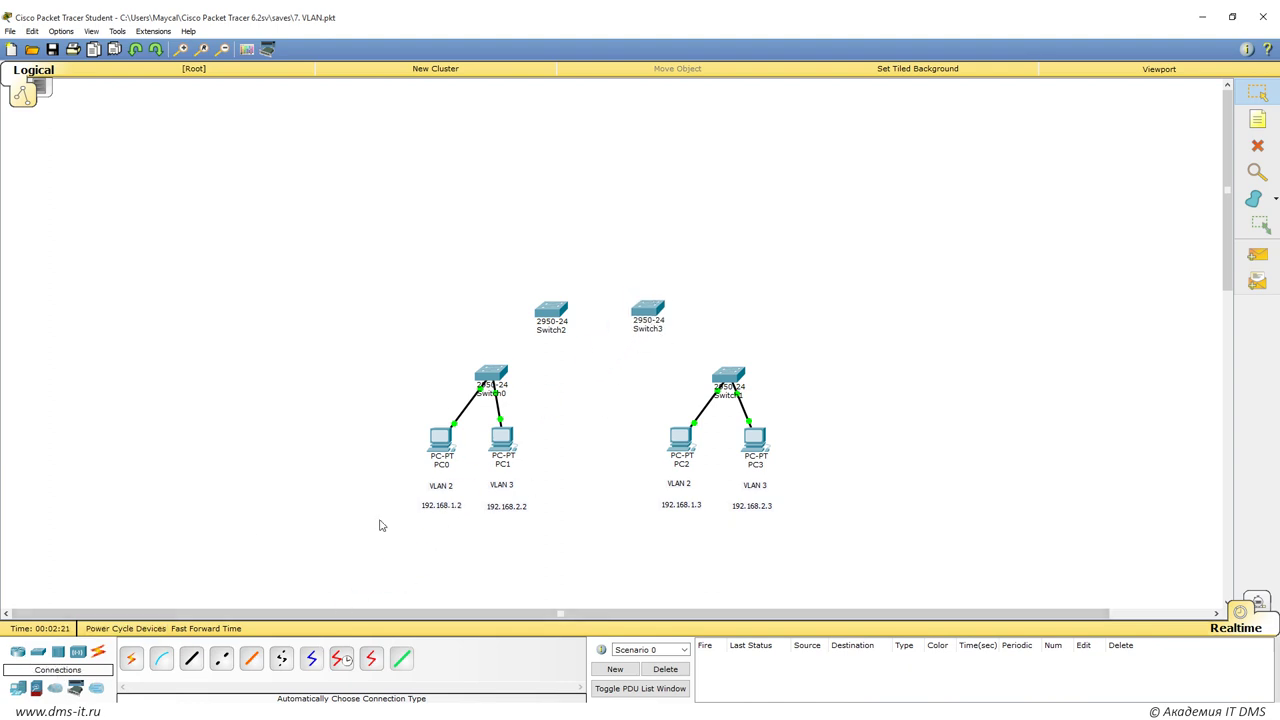
mouse_move(510, 254)
mouse_down()
mouse_move(668, 340)
mouse_move(659, 310)
mouse_up()
Cable Switch0, Switch2, Switch3 and Switch1 in a chain with automatically chosen connections, and shift the two middle switches slightly upward.
click(130, 658)
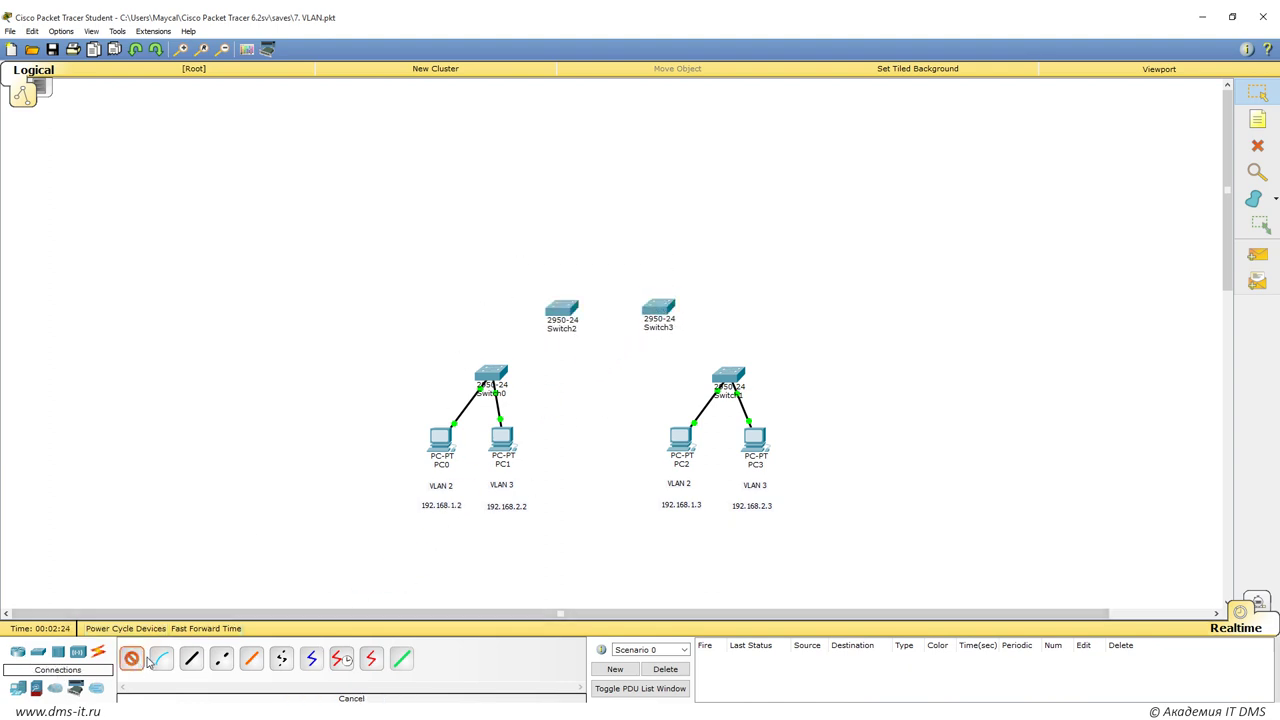
click(491, 378)
click(561, 312)
click(130, 658)
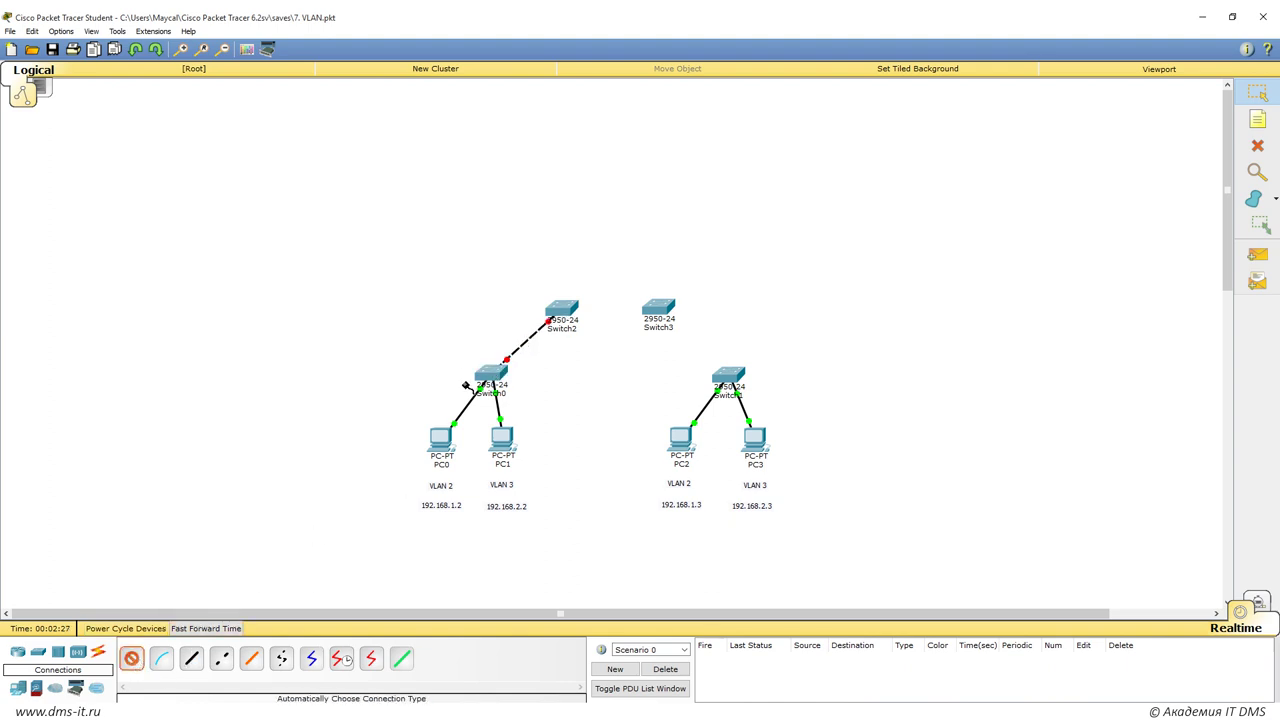
click(561, 310)
click(659, 308)
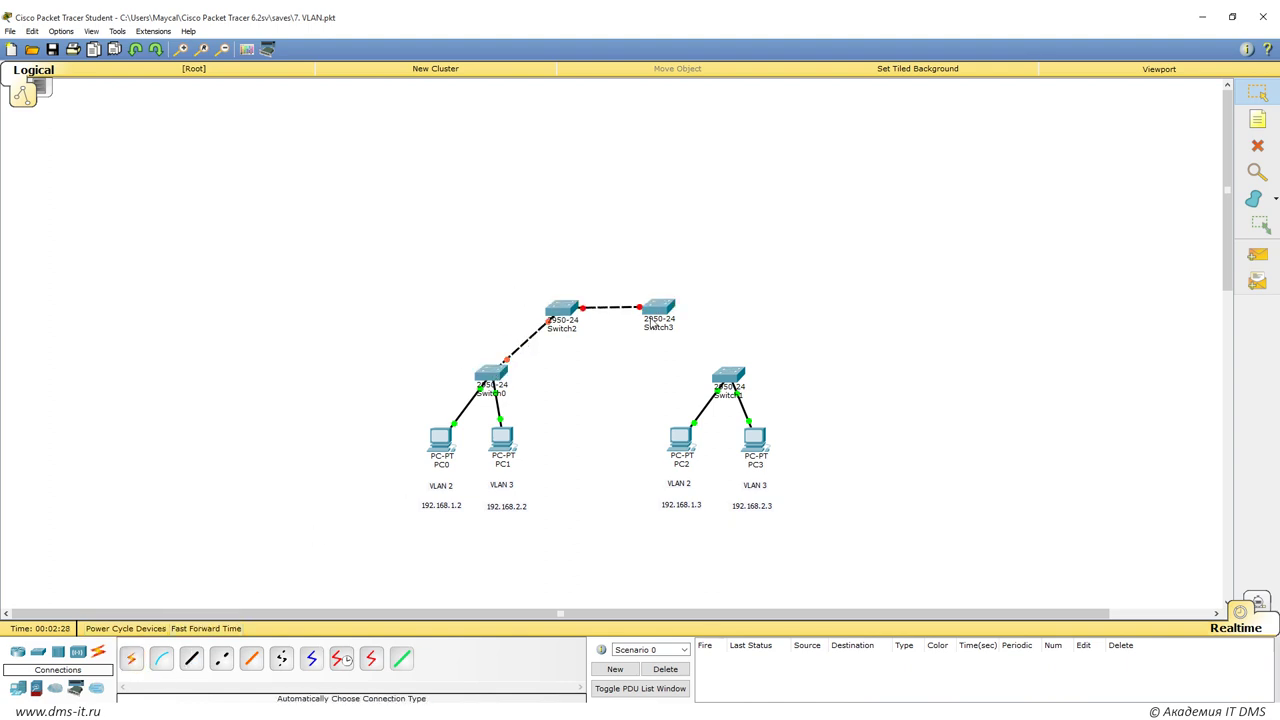
click(130, 658)
click(656, 307)
click(729, 377)
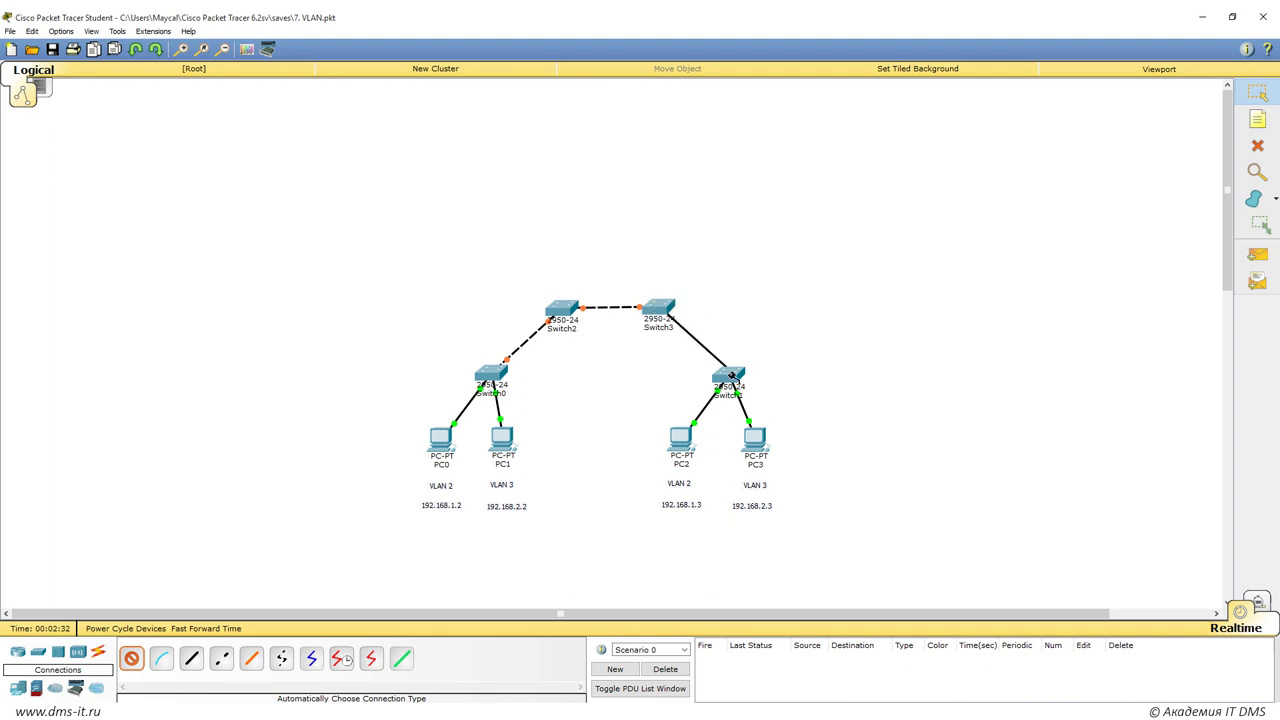
drag(537, 241, 664, 296)
click(655, 220)
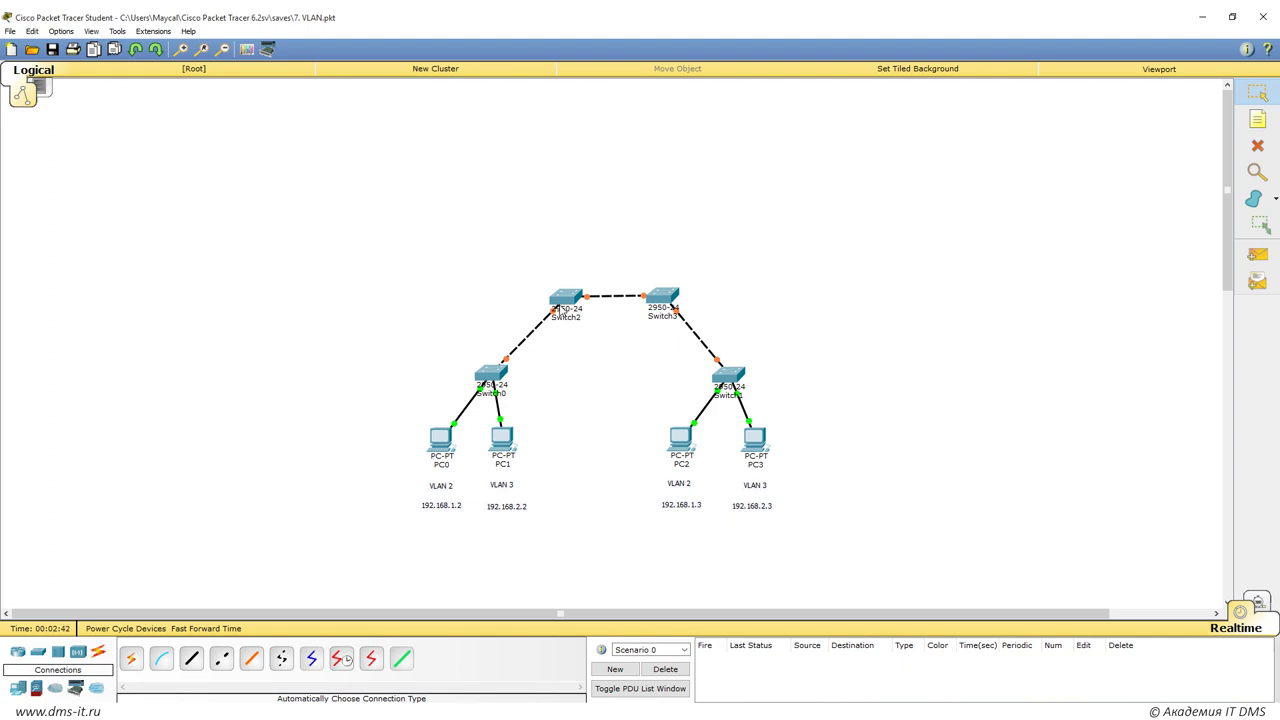
Open Switch2's command line and enter privileged mode.
click(584, 297)
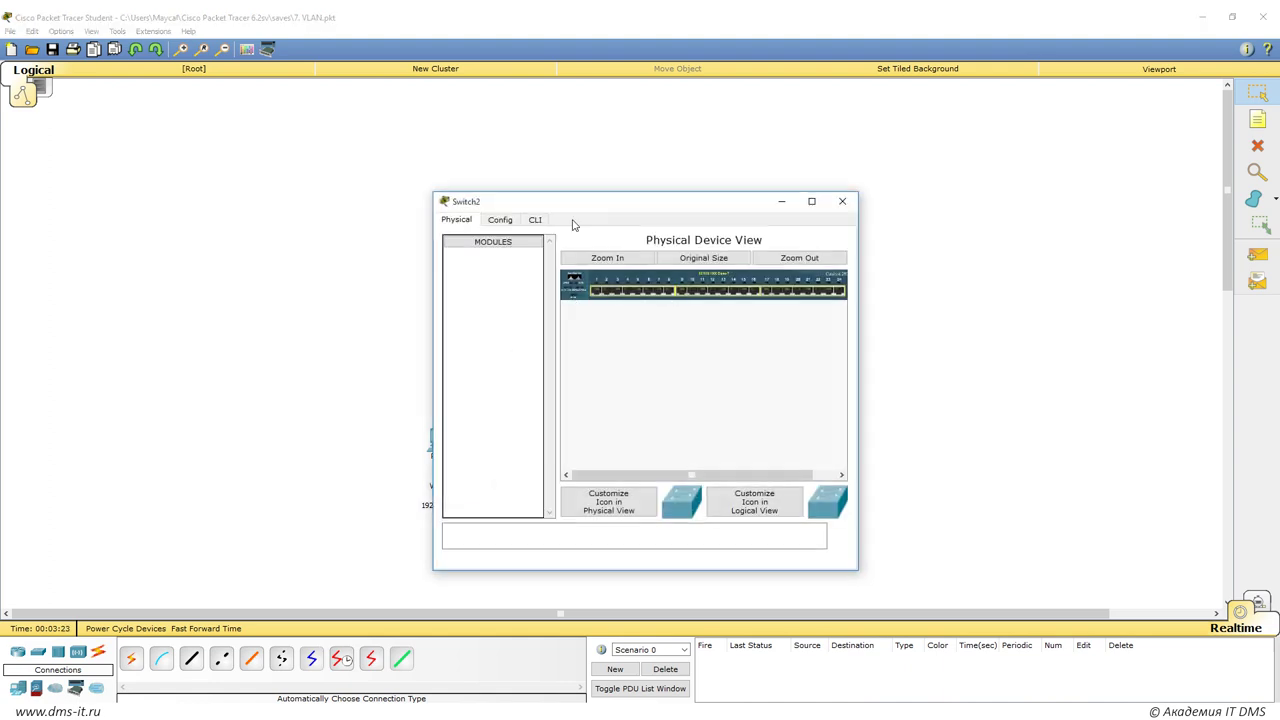
drag(562, 205, 846, 169)
click(779, 184)
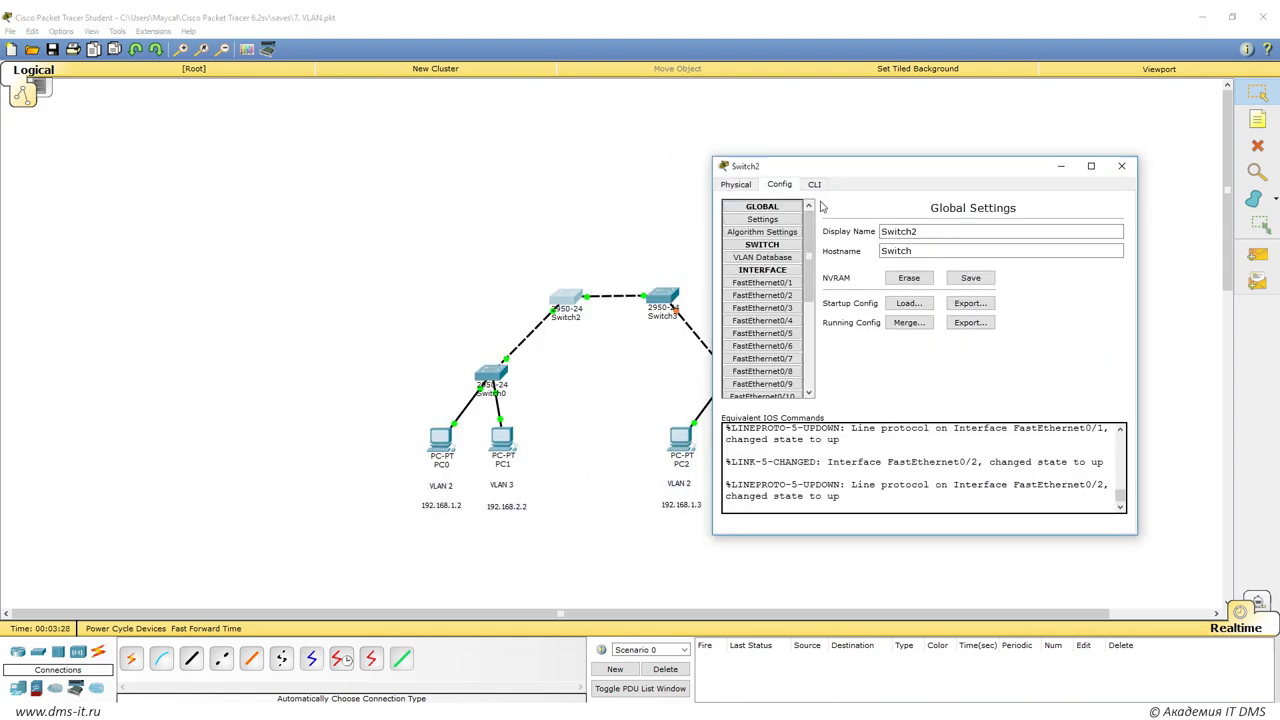
click(814, 184)
key(Return)
key(Return)
text(en)
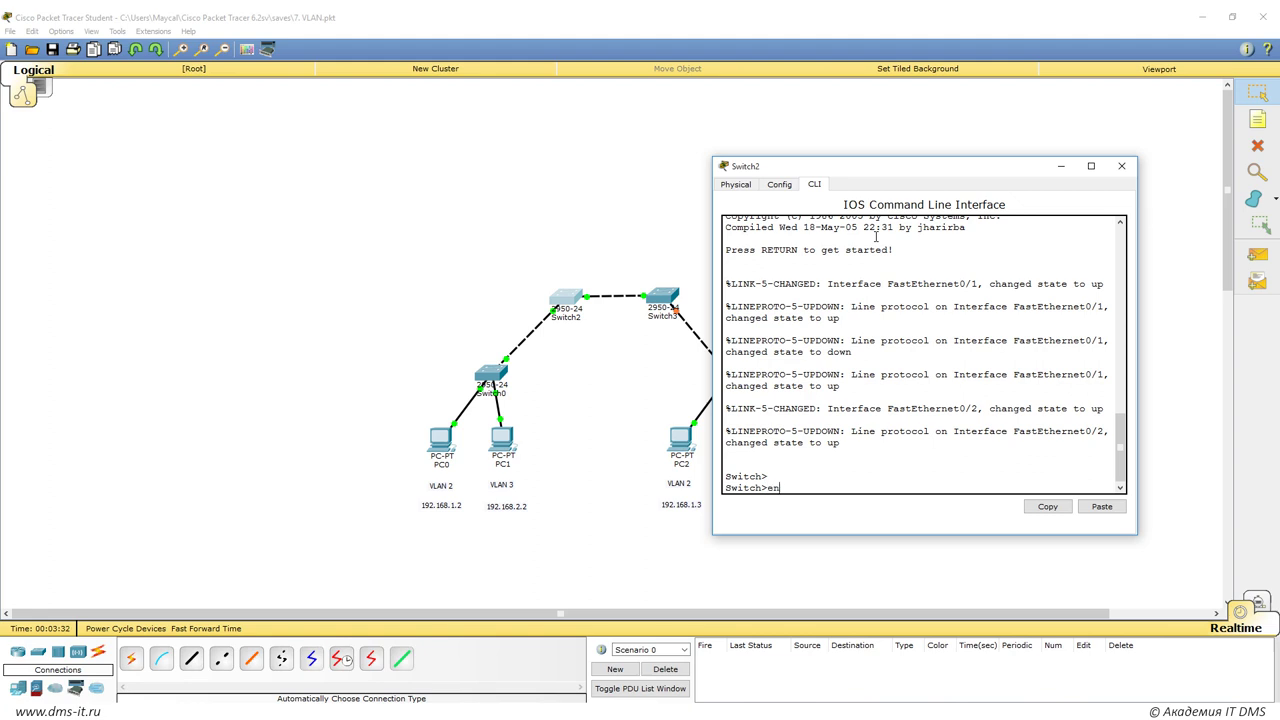
key(Return)
text(vlan)
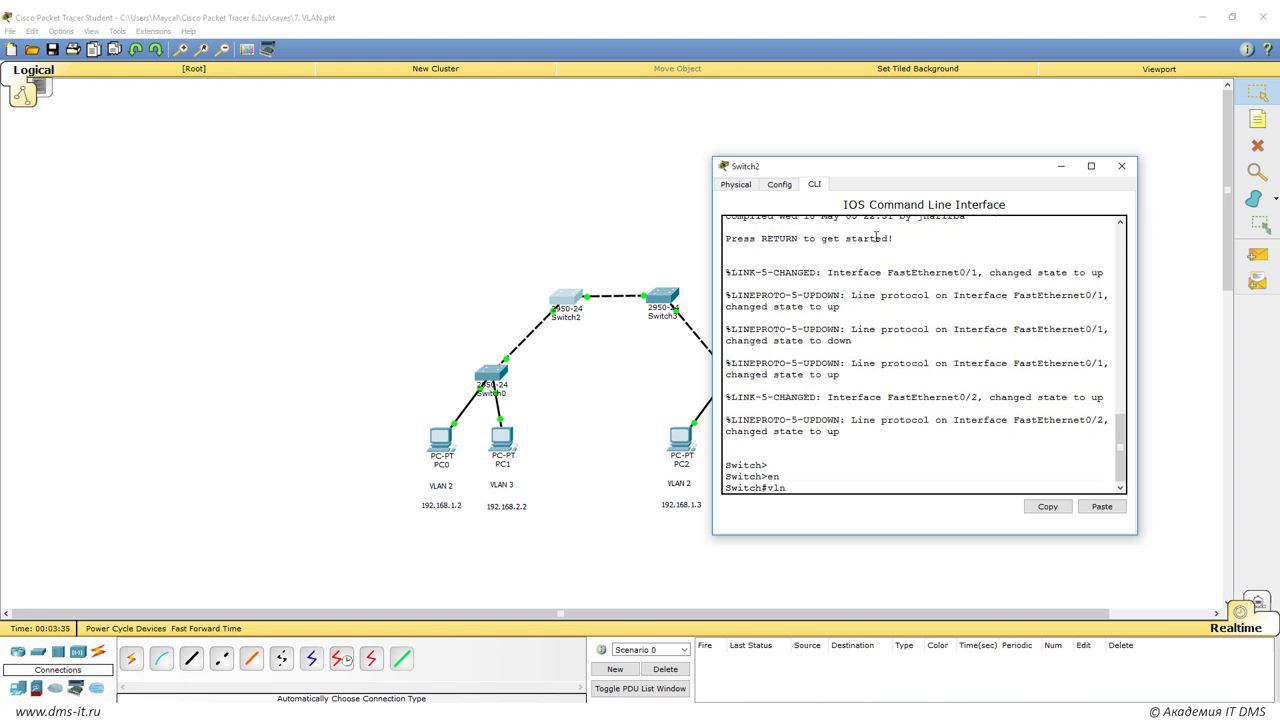
text( 3)
key(BackSpace)
key(BackSpace)
key(BackSpace)
key(BackSpace)
key(BackSpace)
key(BackSpace)
Enter global configuration mode on Switch2 and display its VLAN table from there.
text(conf ter)
key(Return)
text(do )
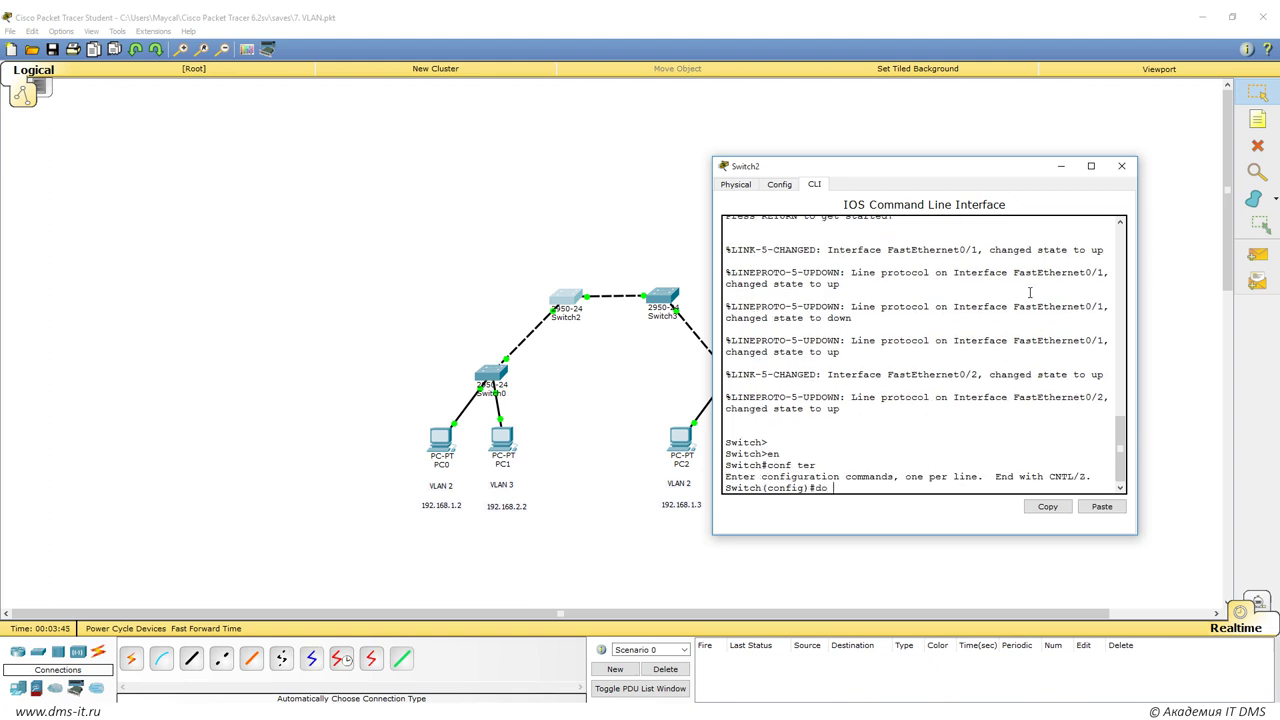
text(show vlan)
key(Return)
key(Return)
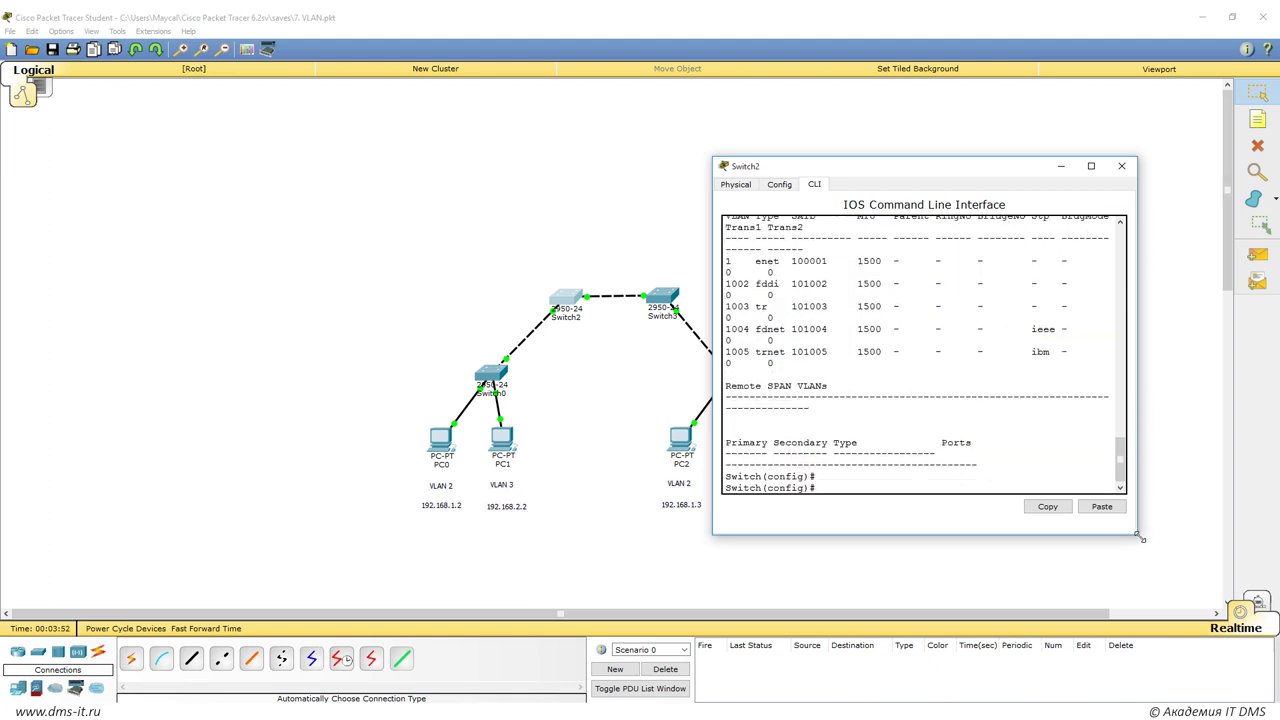
Enlarge Switch2's window, examine the VLAN rows in the table and minimise the window.
drag(1137, 534, 1251, 571)
drag(725, 372, 1135, 428)
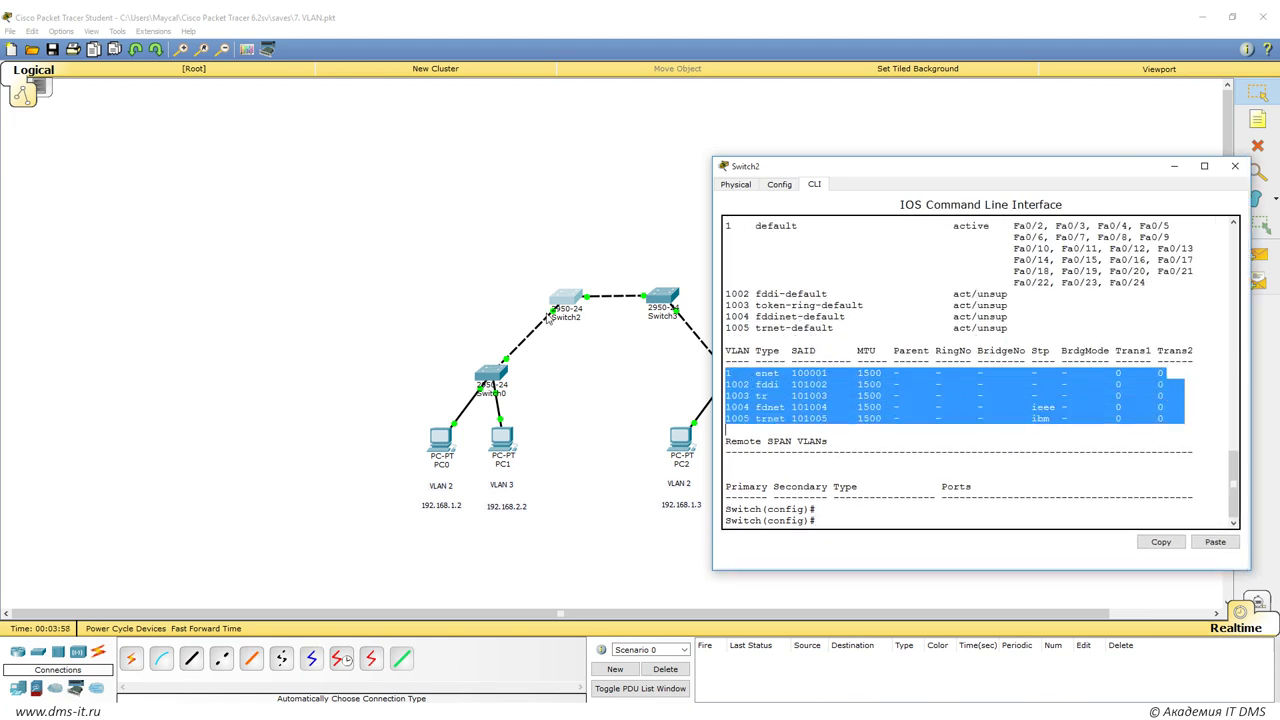
drag(860, 174, 689, 142)
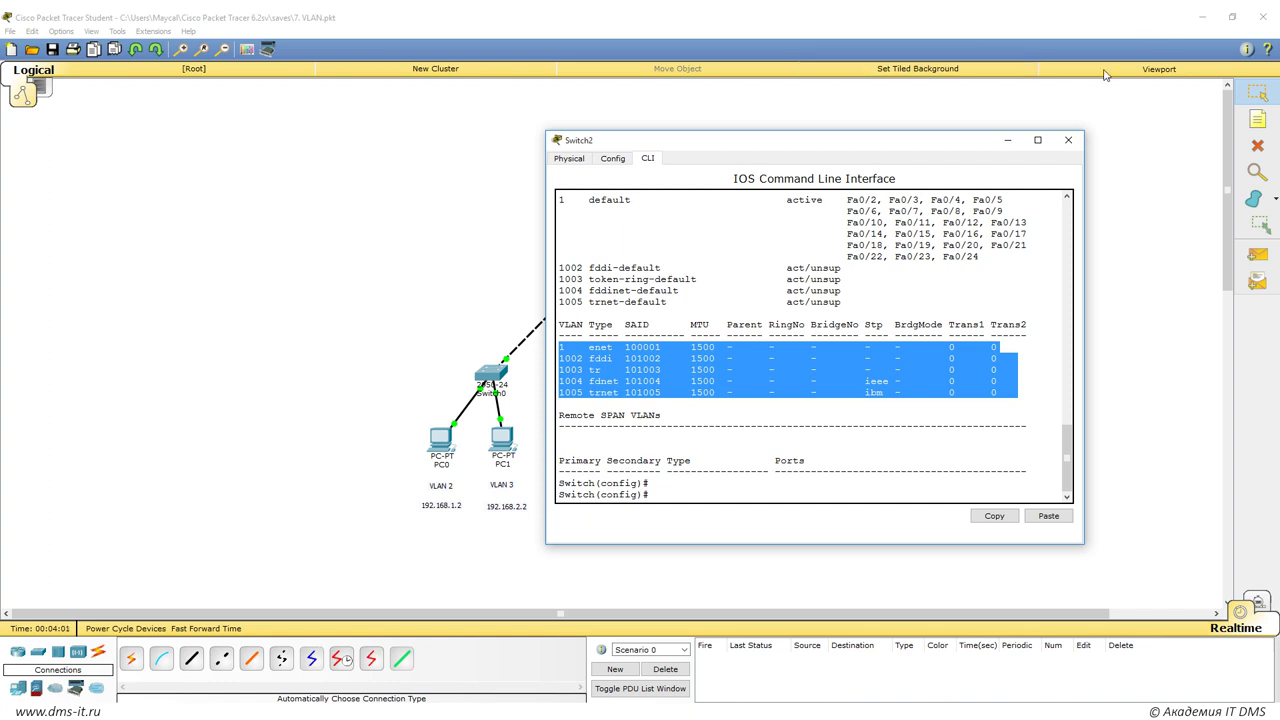
click(1010, 139)
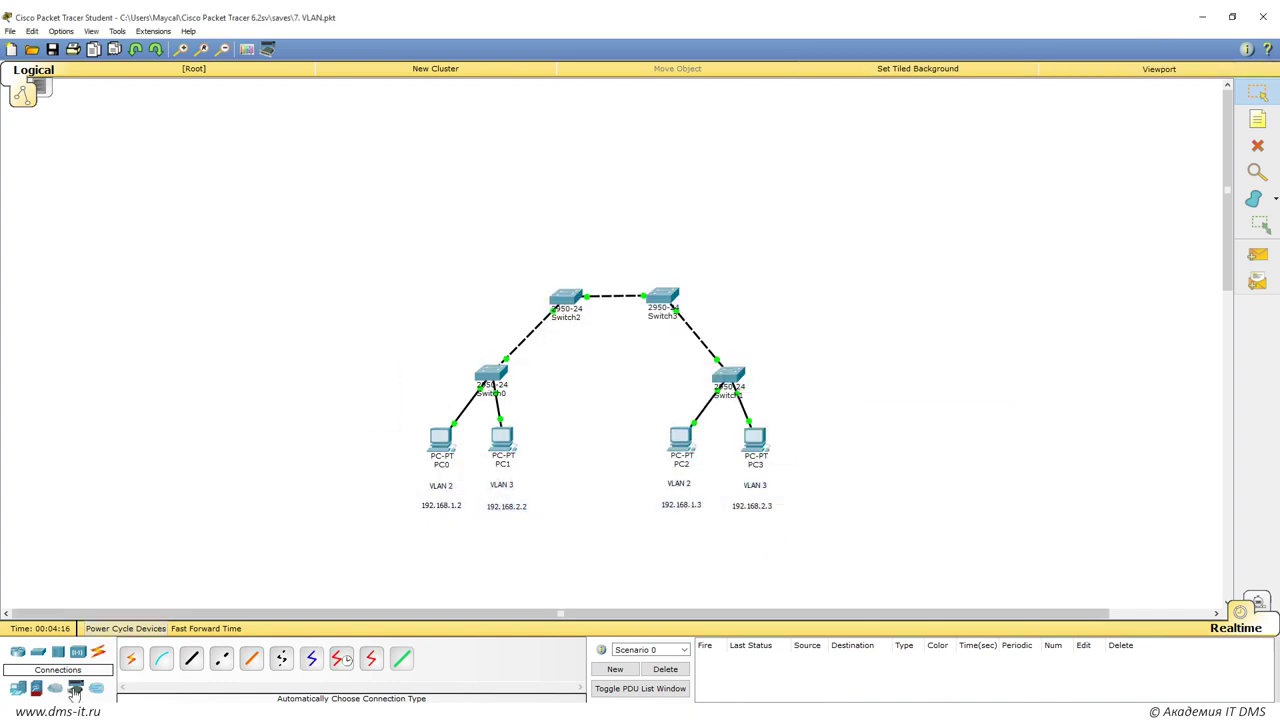
Add a 2950-24 switch above and right of Switch3, cable it to Switch3 with an automatically chosen connection, and move it slightly closer.
click(44, 653)
click(131, 657)
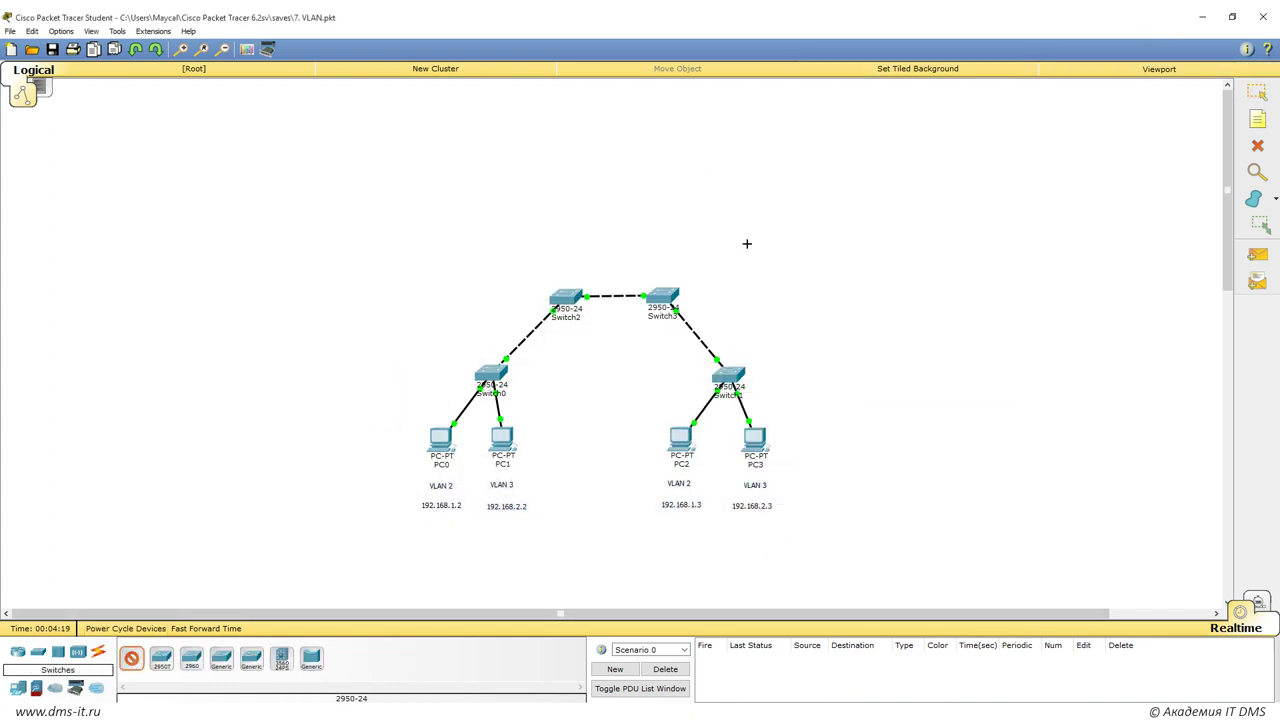
click(790, 240)
drag(777, 252, 757, 252)
click(98, 651)
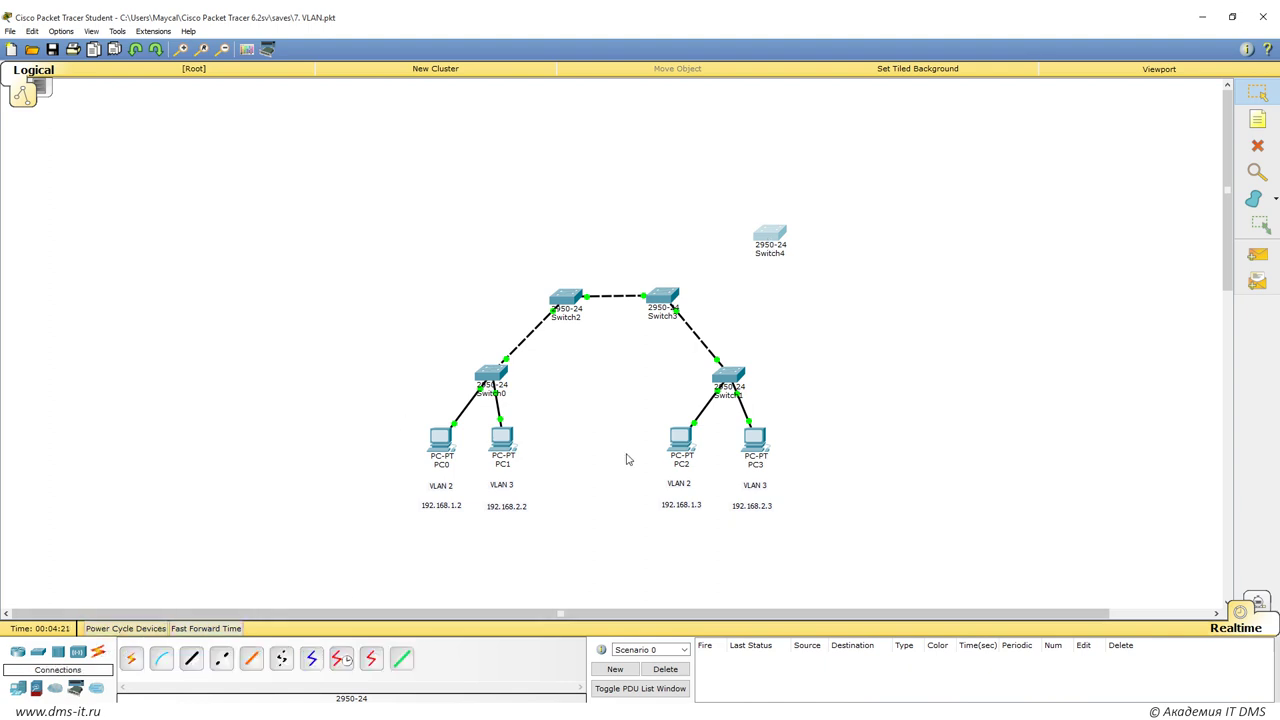
click(131, 657)
click(680, 298)
click(770, 236)
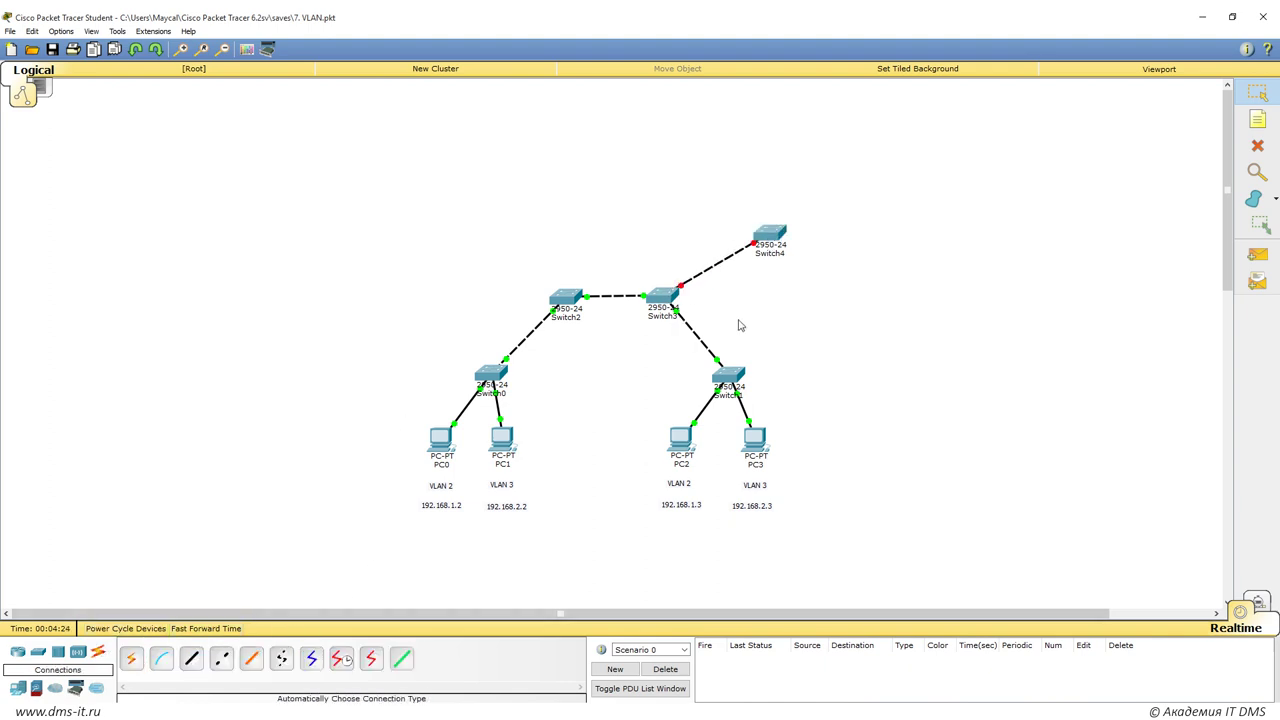
drag(785, 245, 769, 260)
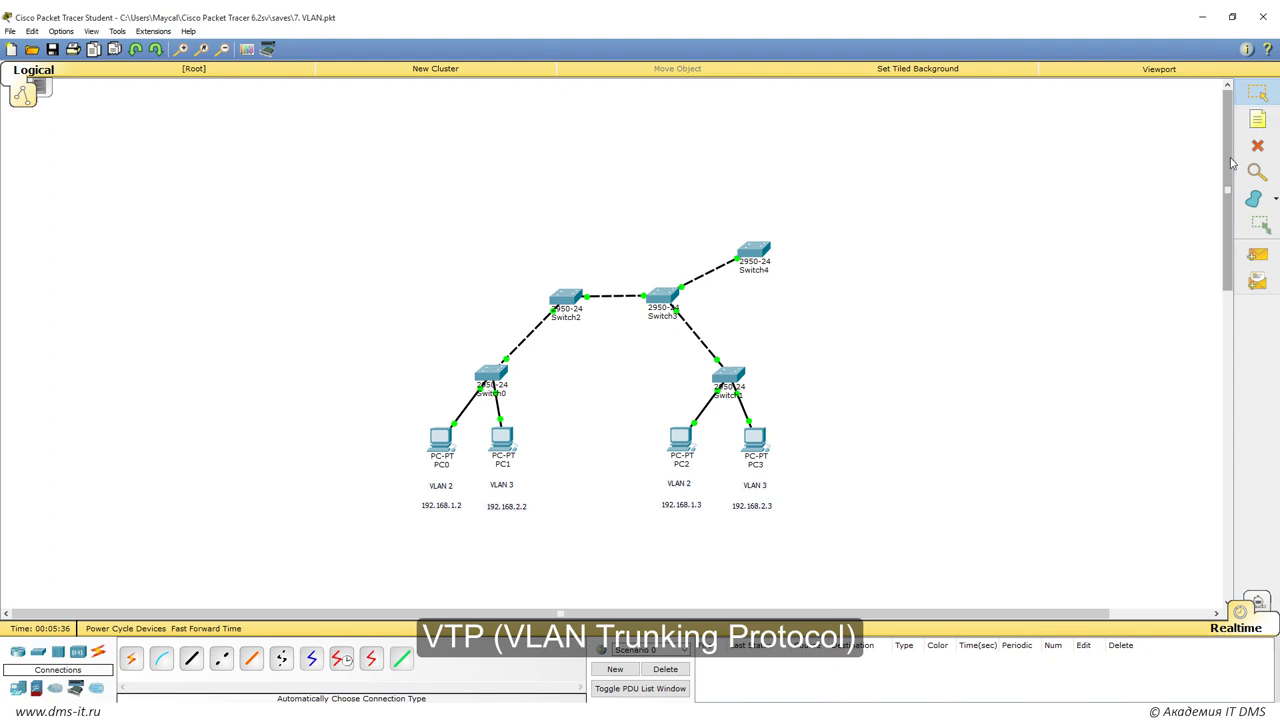
Delete the extra Switch4 attached to Switch3 and return to the selection tool.
click(1258, 146)
click(754, 250)
click(1258, 92)
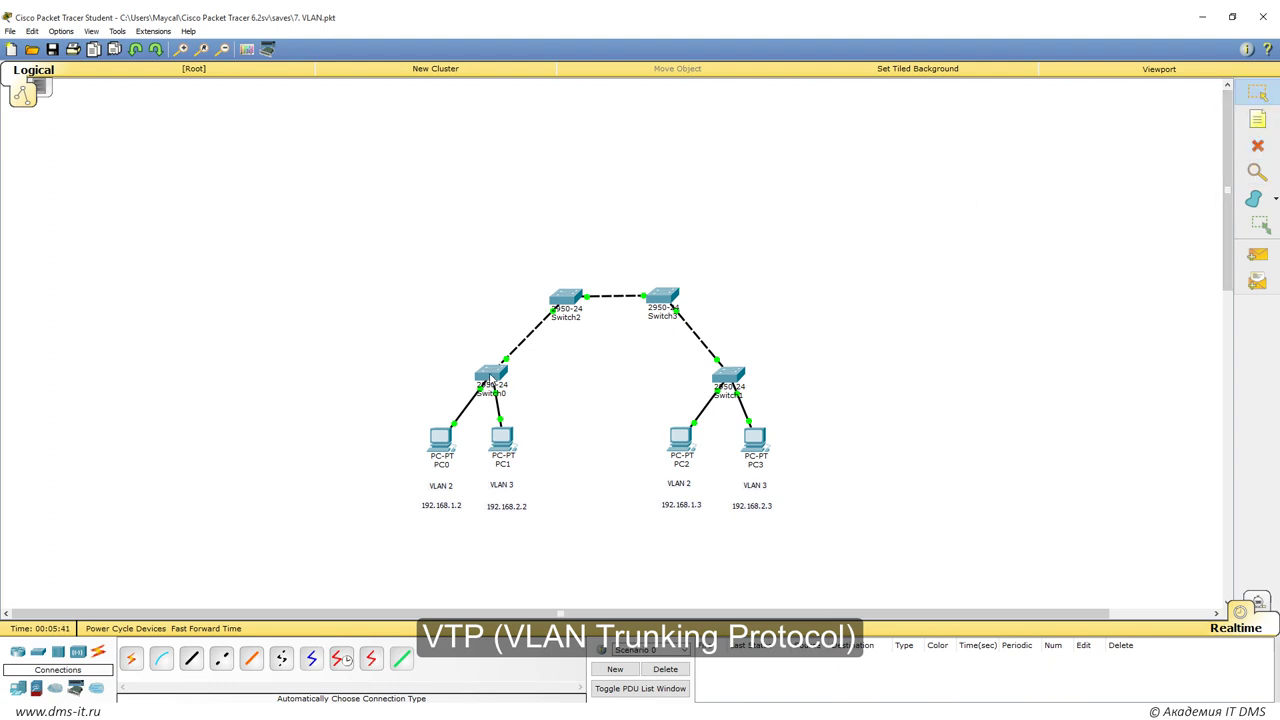
Set interface fa0/1 on Switch2 to trunk mode from its command line and close the window.
mouse_move(487, 377)
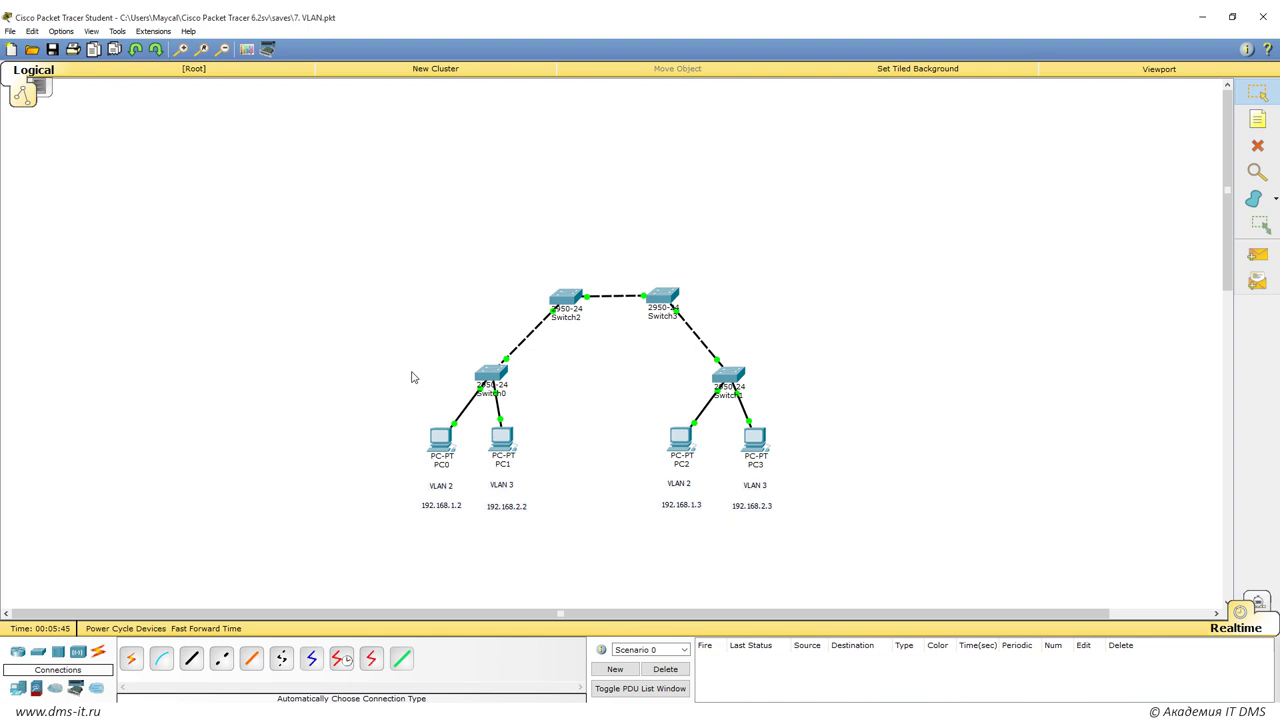
click(563, 305)
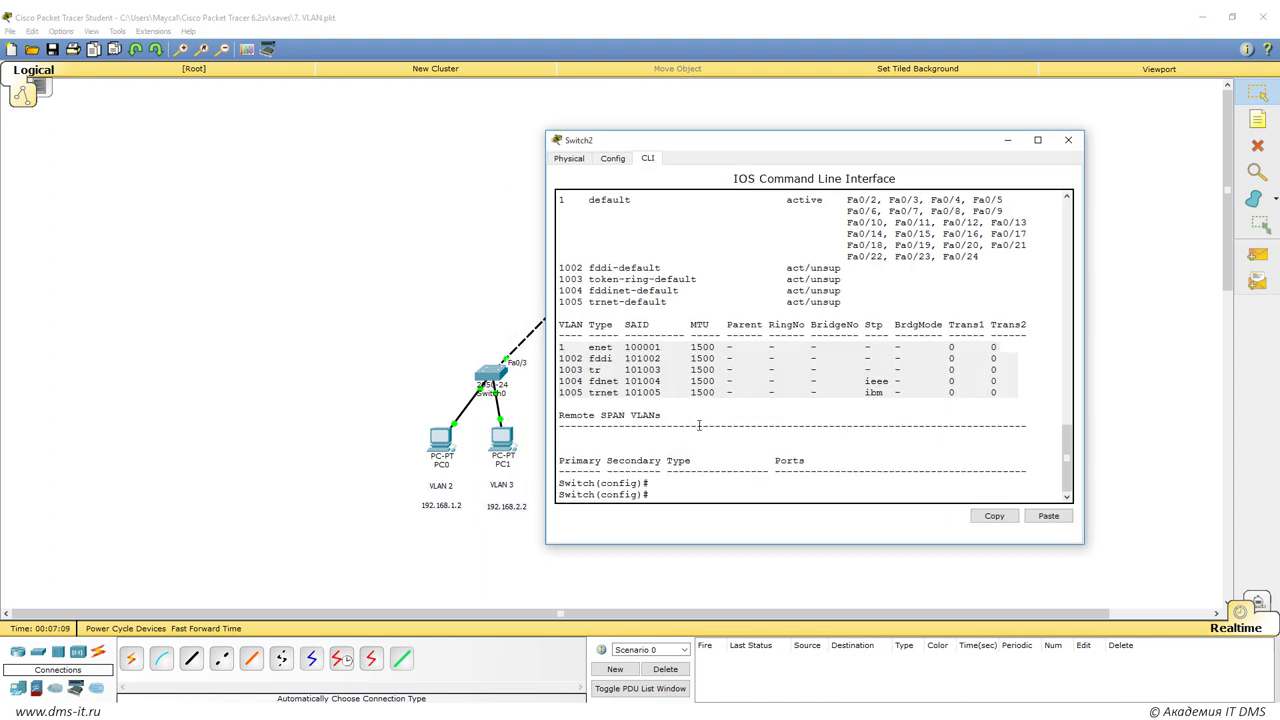
click(690, 494)
text(conf ter)
key(Return)
text(in)
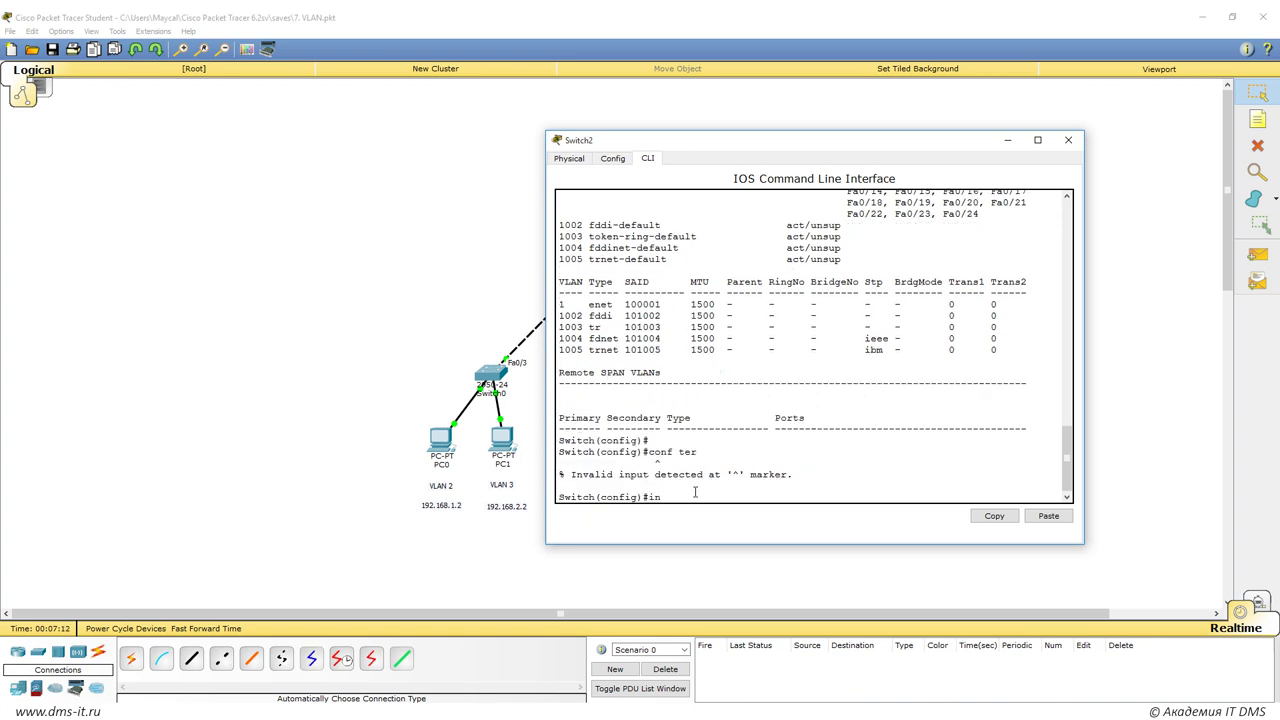
text(t fa0/1)
key(Return)
text(sw)
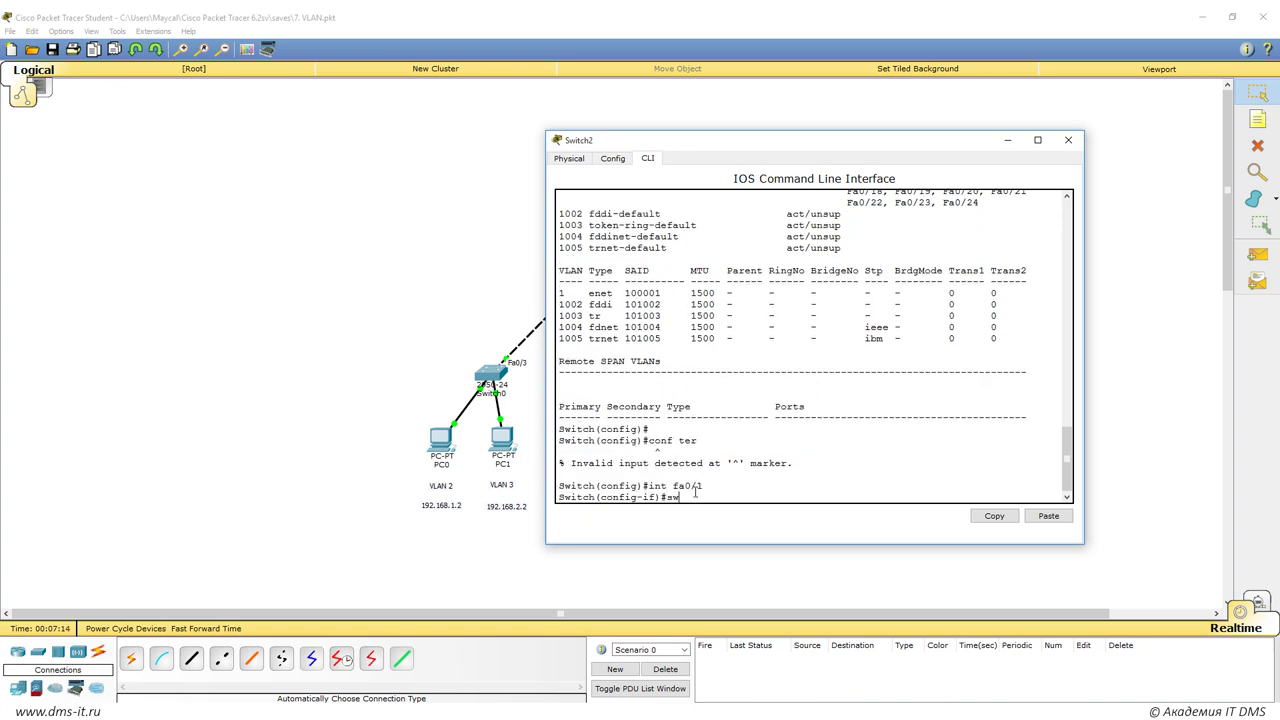
key(Tab)
text(mo)
key(Tab)
text(tr)
key(Tab)
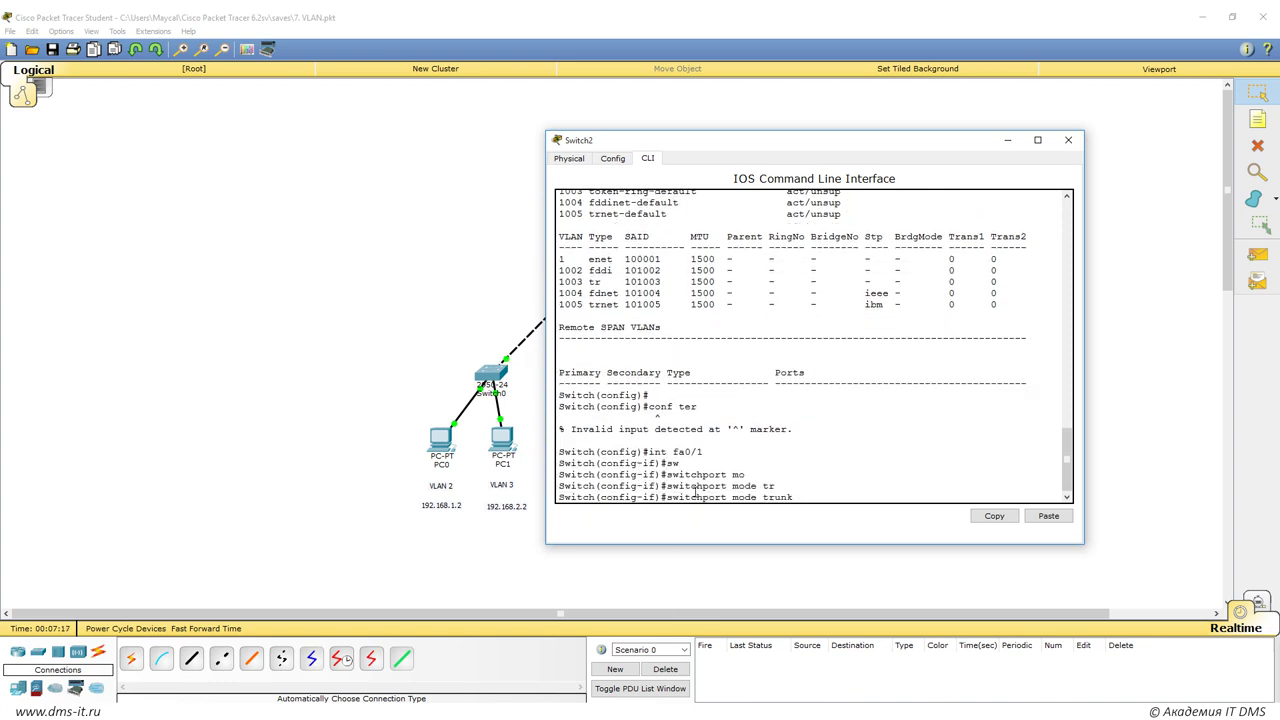
key(Return)
click(1068, 140)
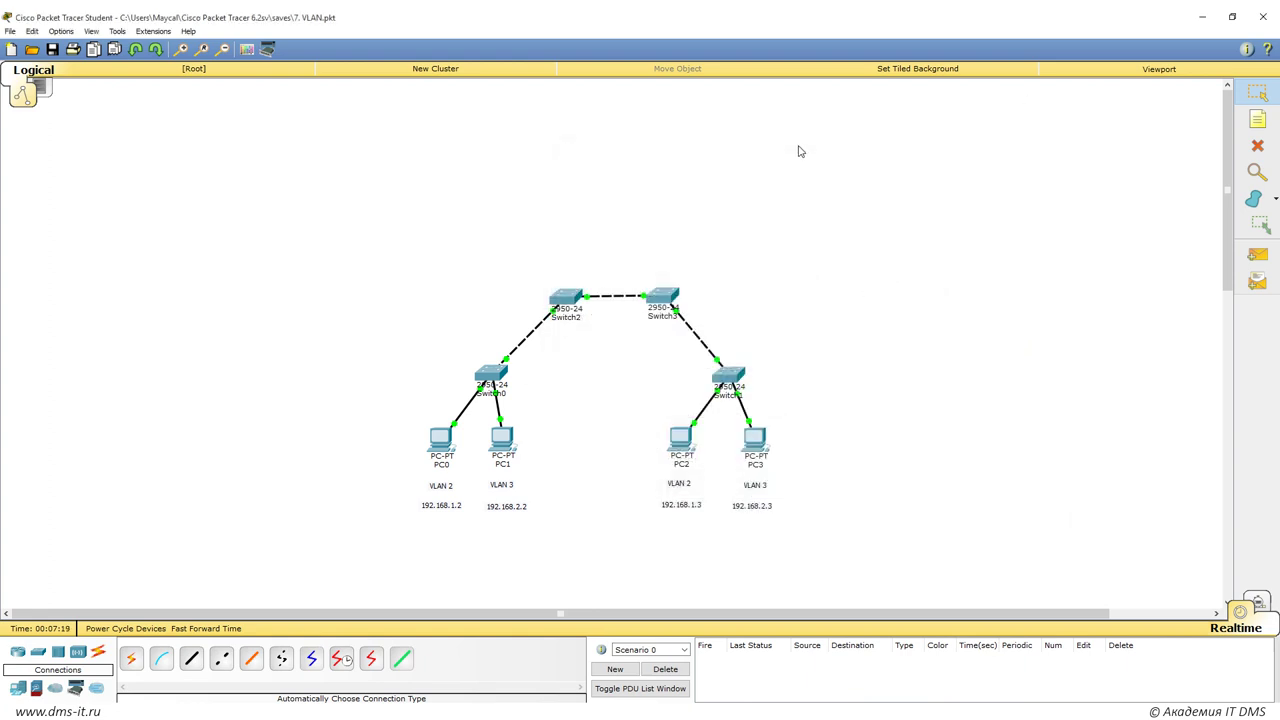
Set interface fa0/2 on Switch2 to trunk mode and close its window.
click(590, 302)
text(int fa0/1)
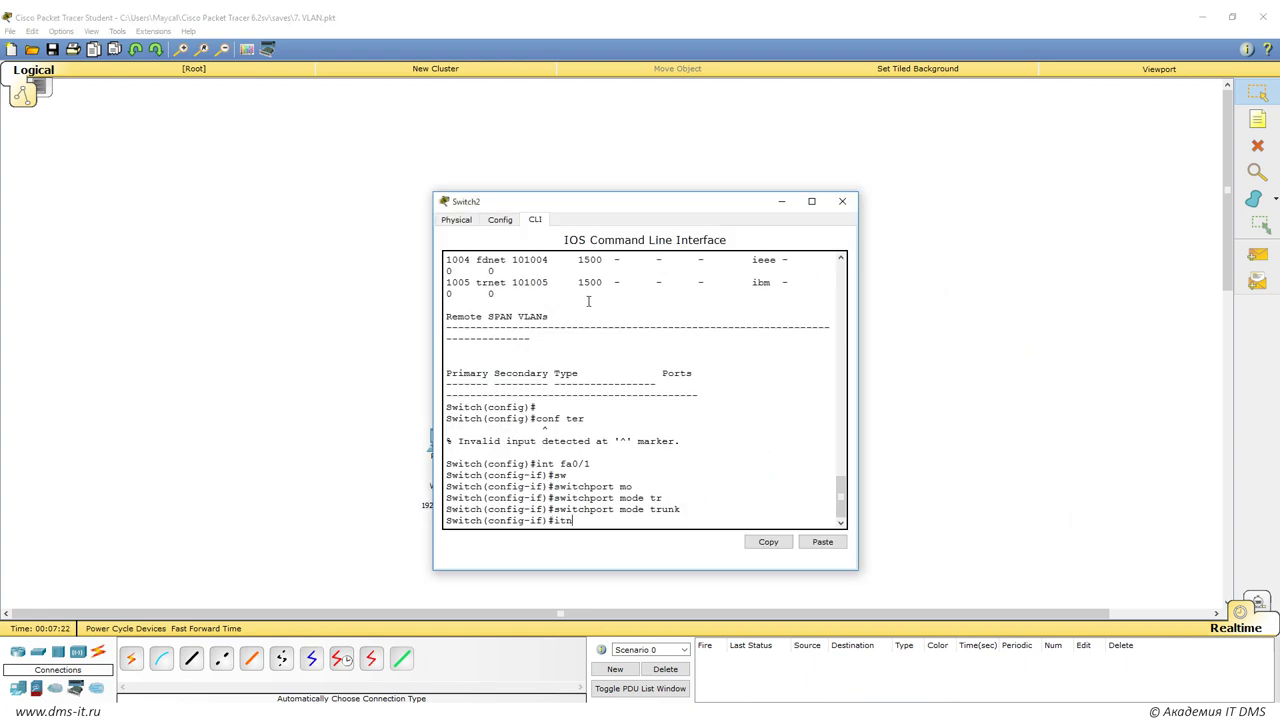
key(Return)
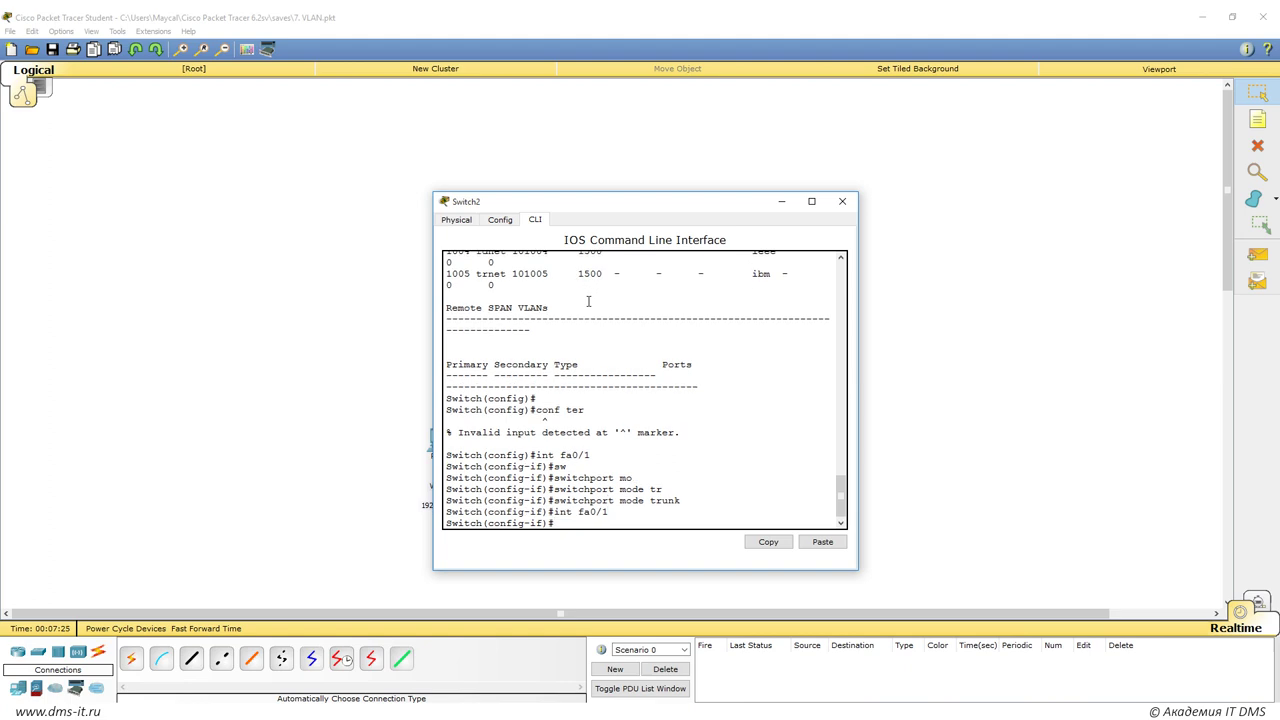
key(Up)
key(BackSpace)
text(2)
key(Return)
text(sw mode tr)
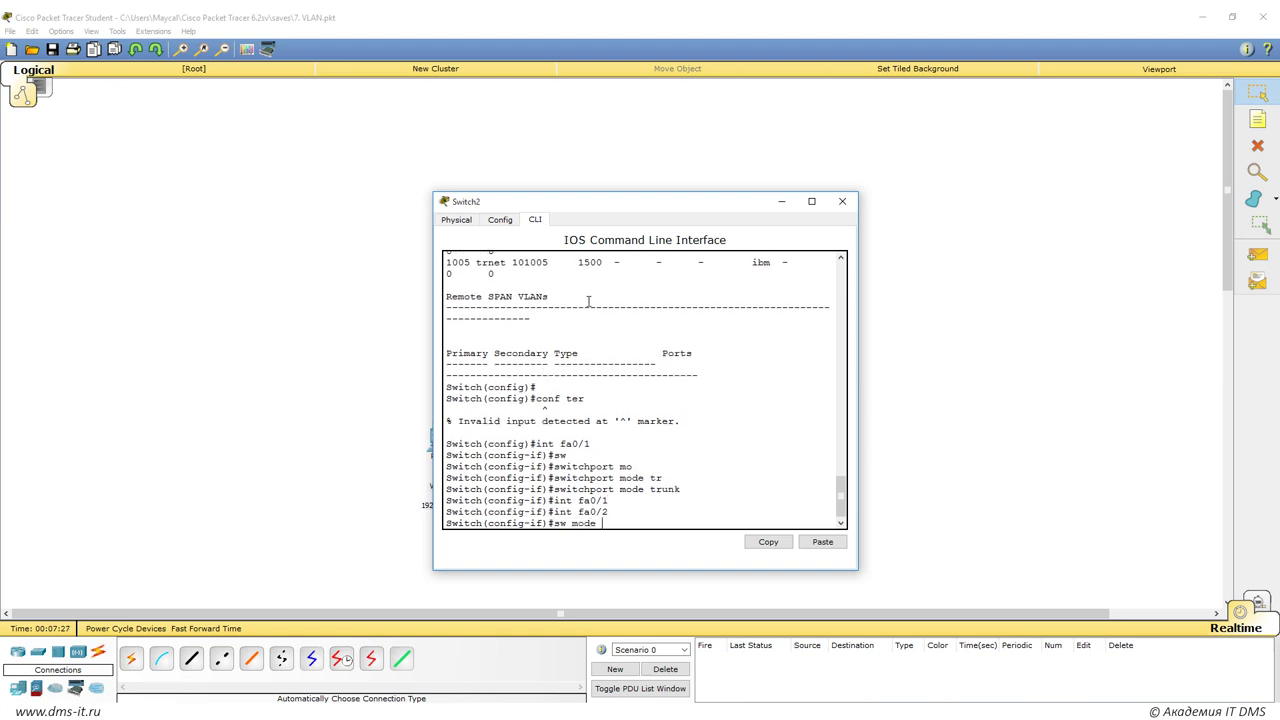
key(Tab)
key(Return)
click(840, 202)
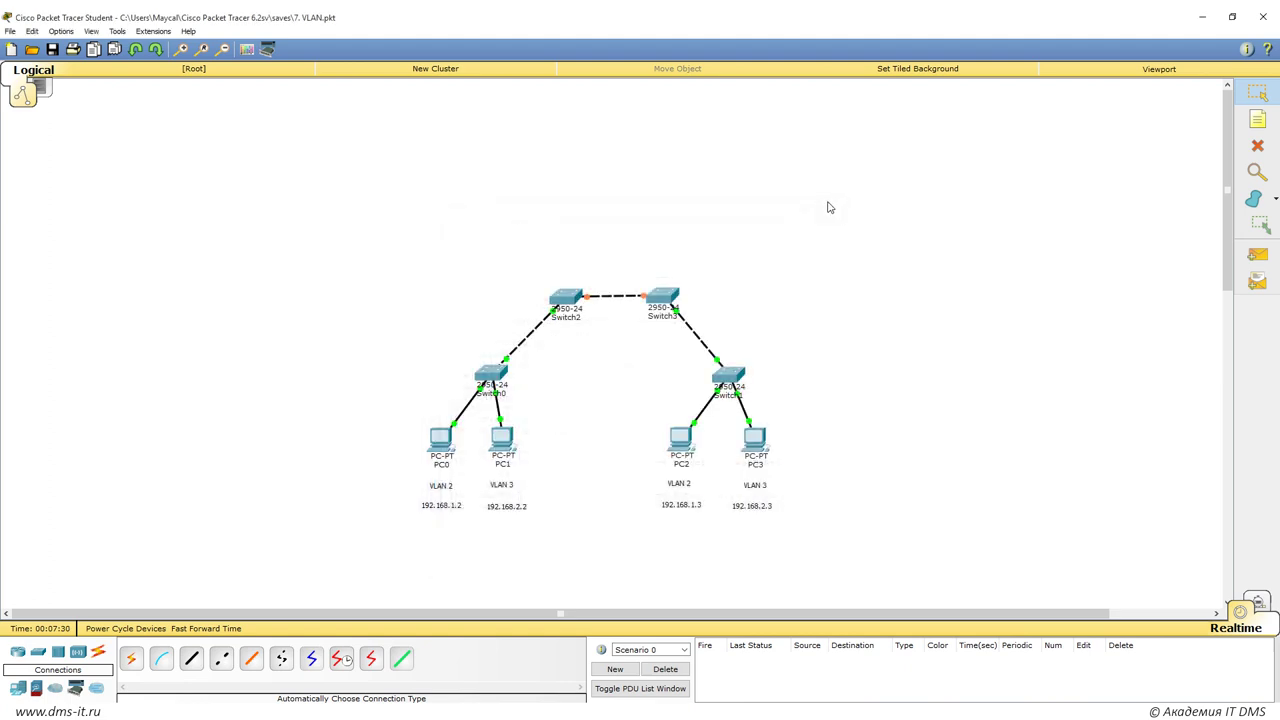
Enter global configuration mode on Switch3, set interface fa0/1 to trunk mode and close the window.
click(660, 297)
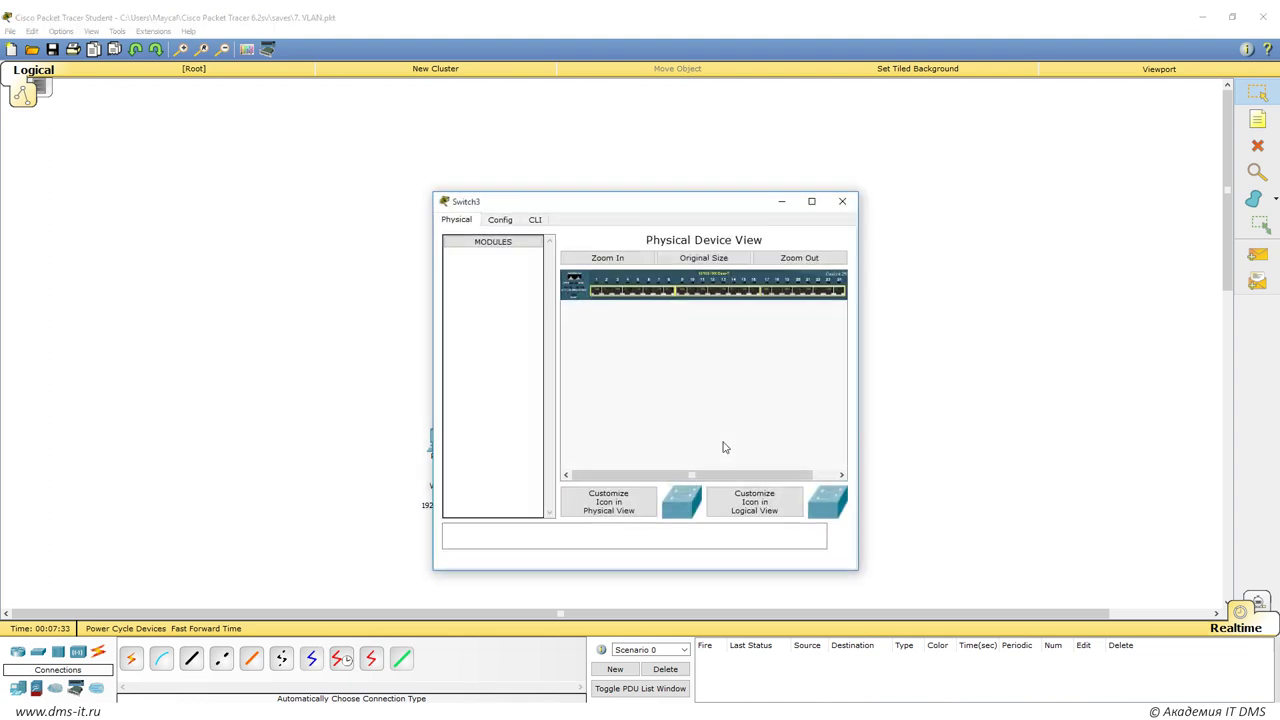
click(537, 220)
text(en)
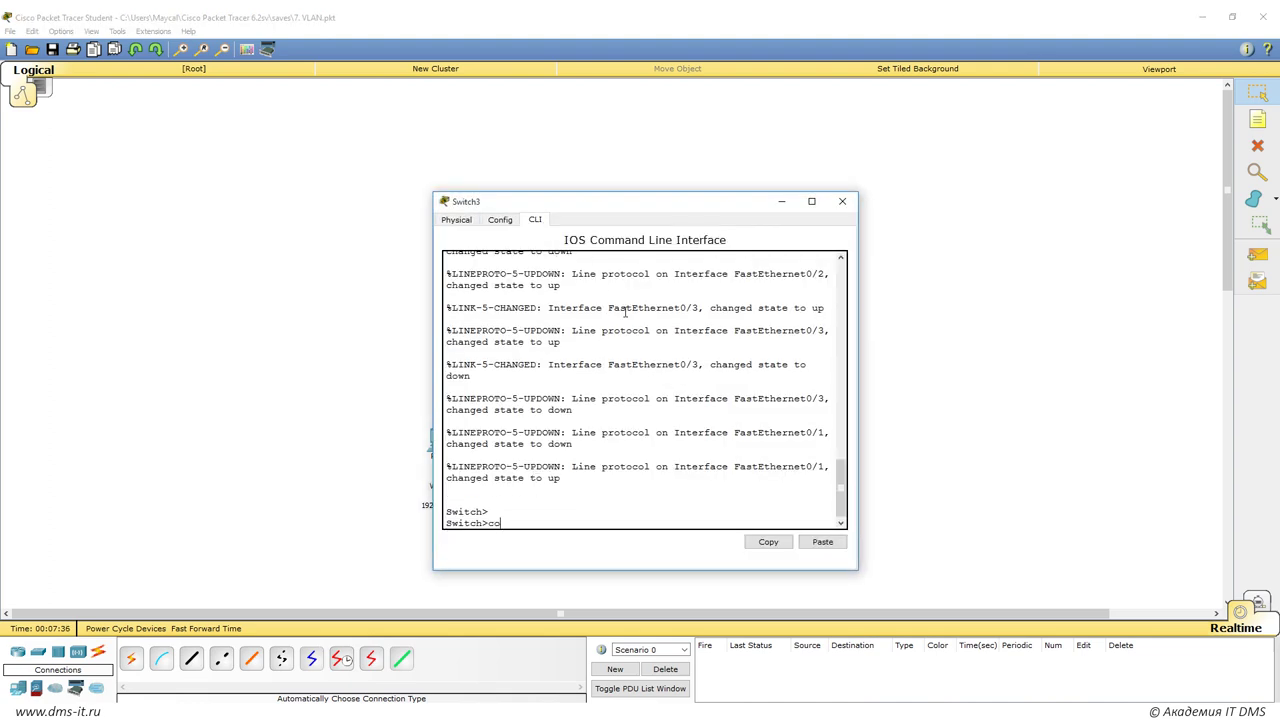
key(Return)
text(conf ter)
key(Return)
text(int fa0/1)
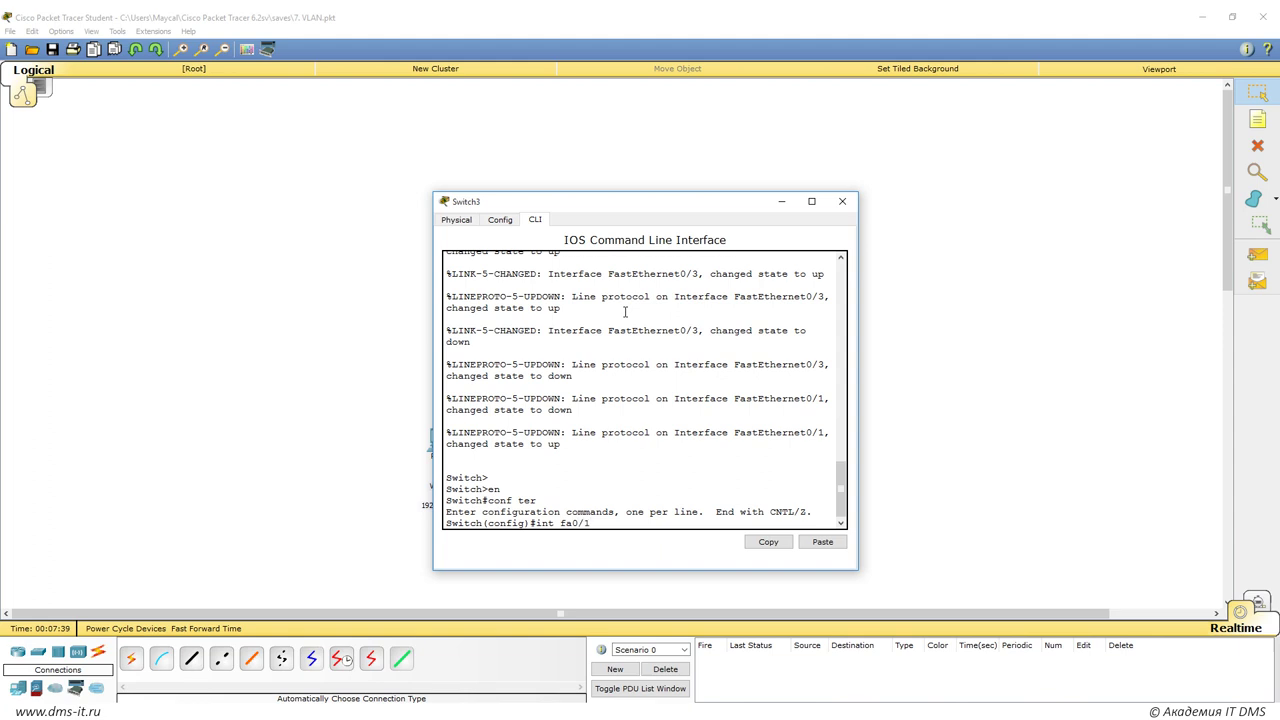
key(Return)
text(sw mode tr)
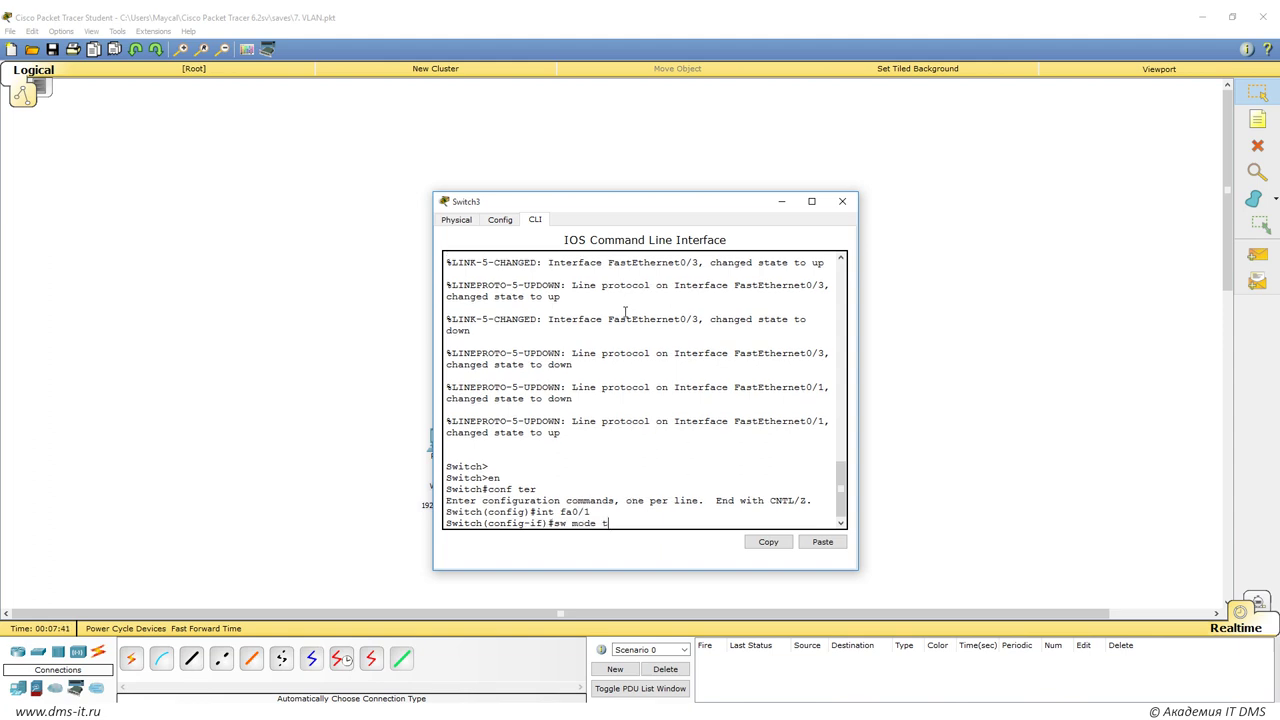
key(Return)
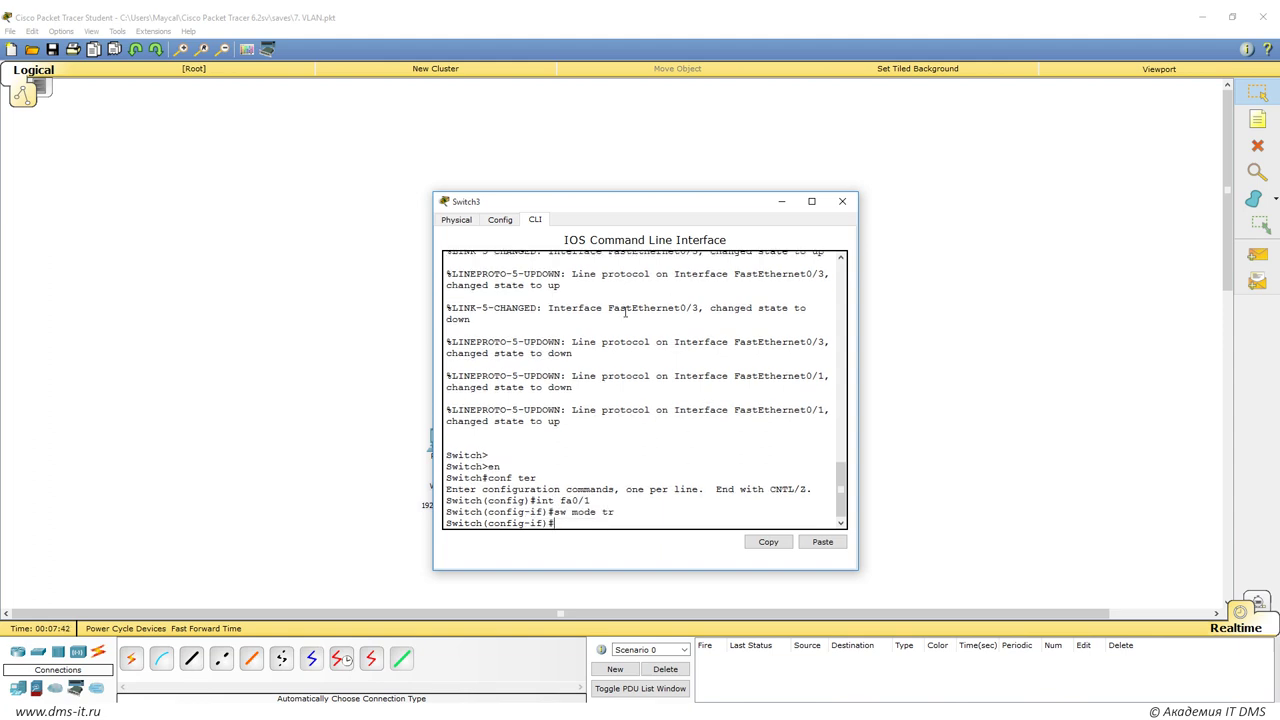
click(845, 203)
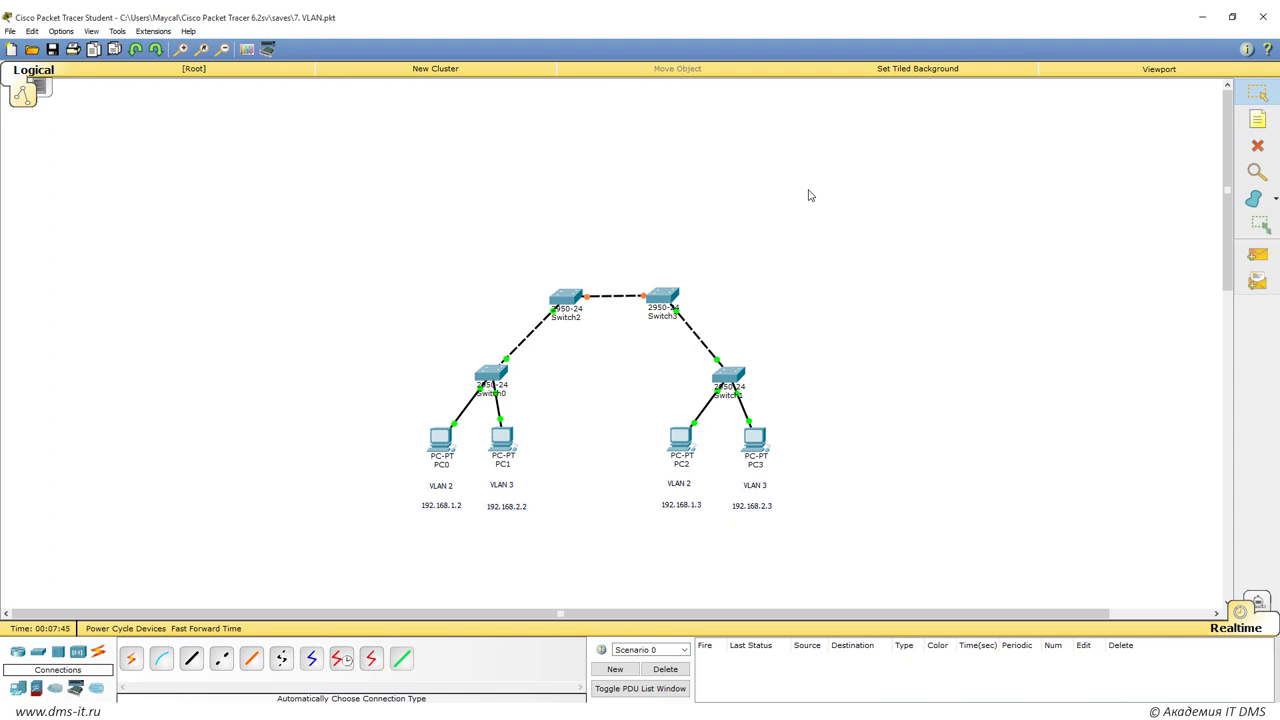
Set interface fa0/2 on Switch3 to trunk mode and close its window.
click(664, 297)
text(int)
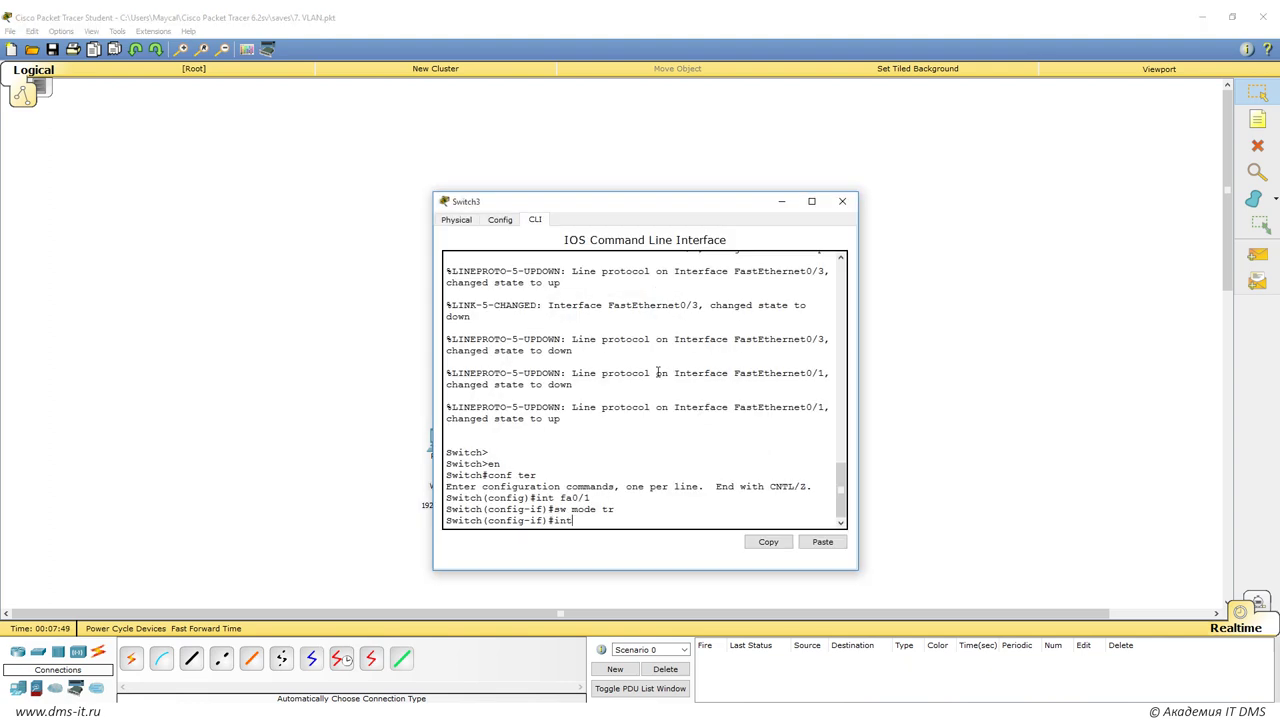
text( fa0/2)
key(Return)
text(sw mo)
key(Tab)
text(tr)
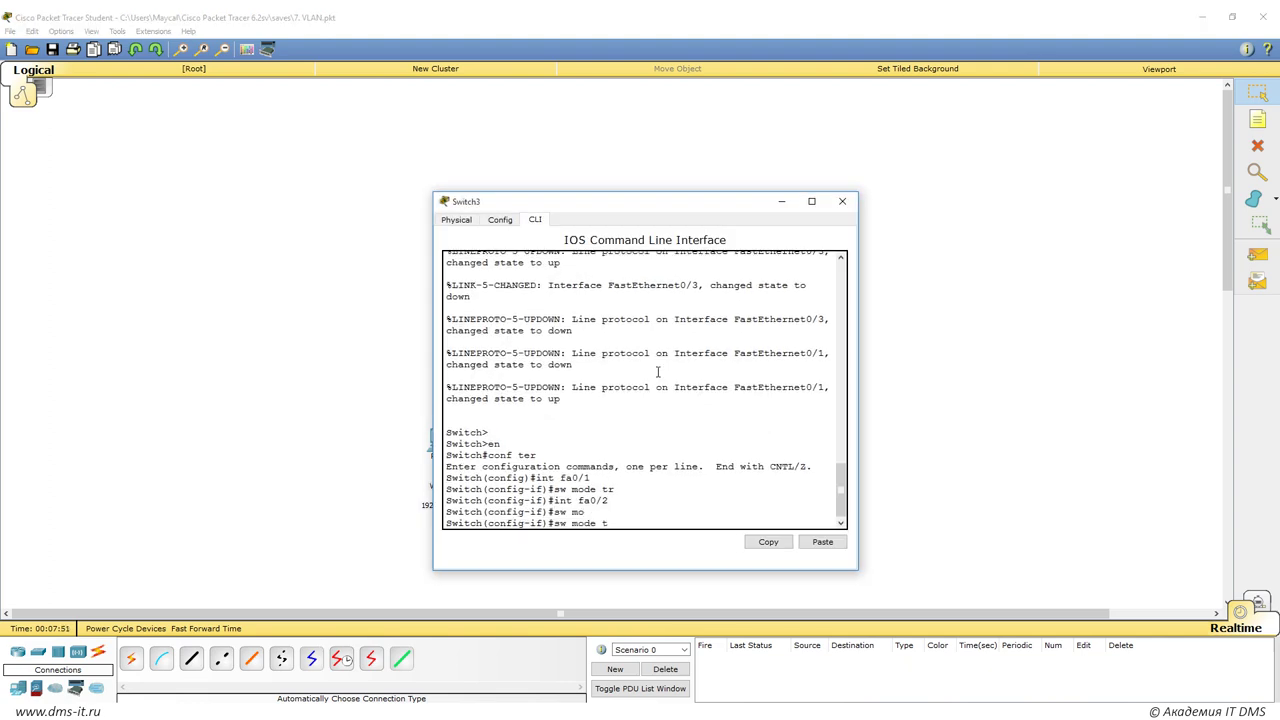
key(Tab)
key(Return)
click(838, 203)
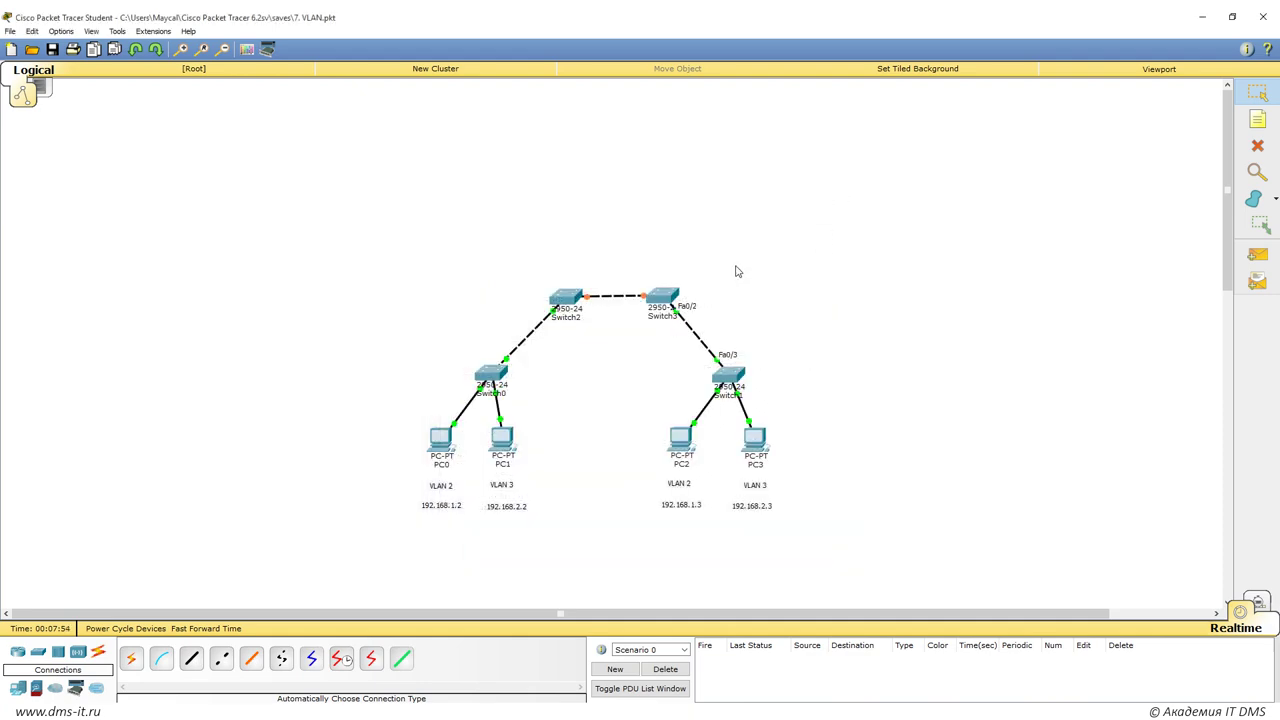
Ping 192.168.1.3 from PC0's command prompt to test the connection across the switch chain.
click(439, 439)
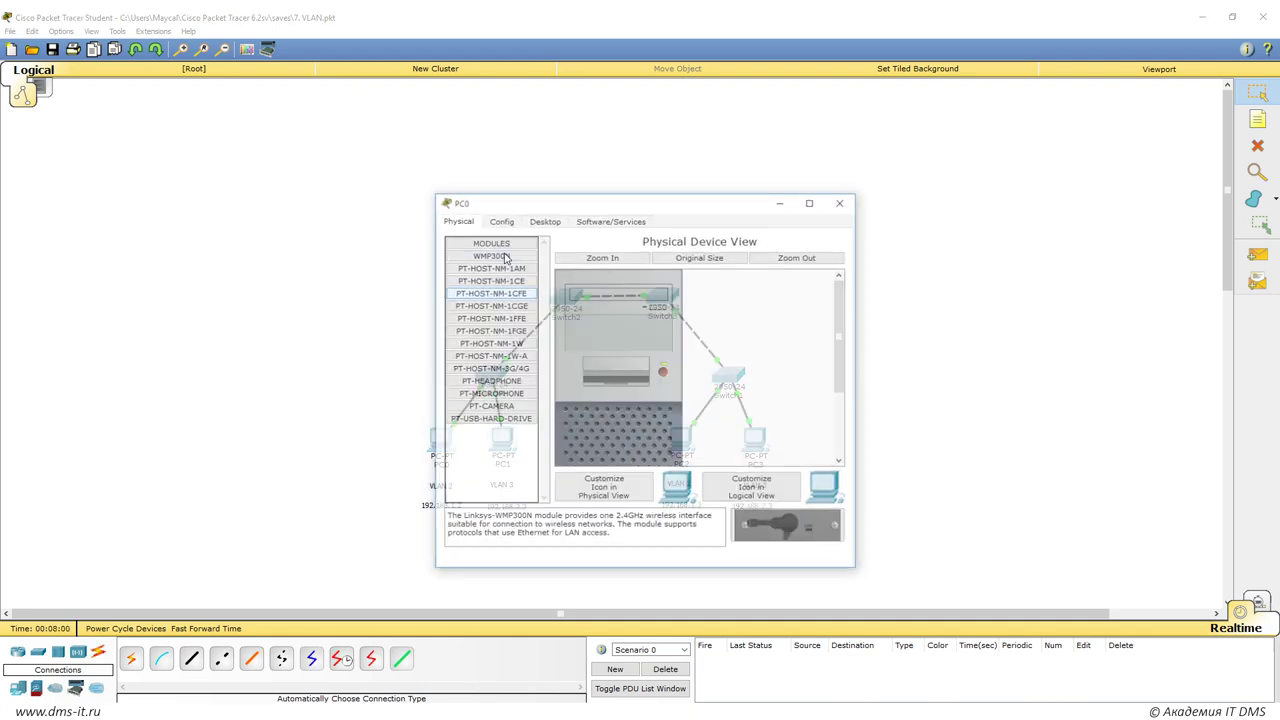
click(545, 219)
drag(548, 211, 1080, 168)
click(1253, 222)
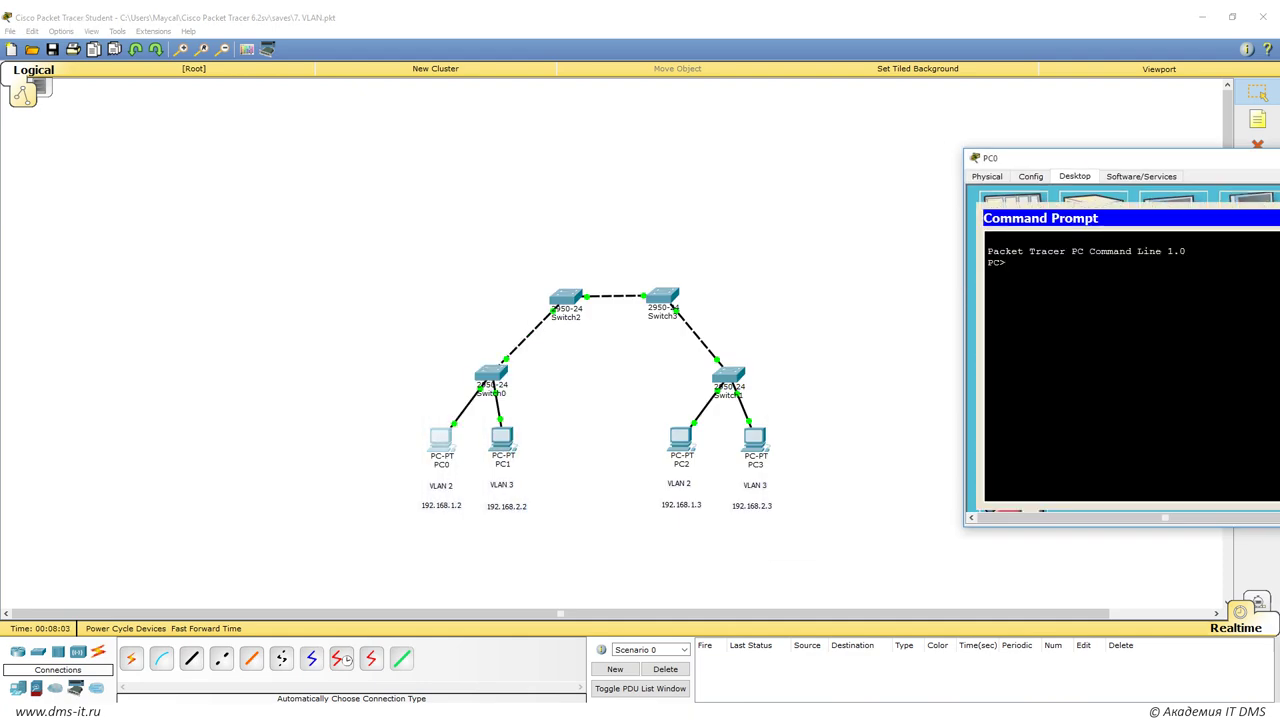
text(ping 192.168.1.3)
key(Return)
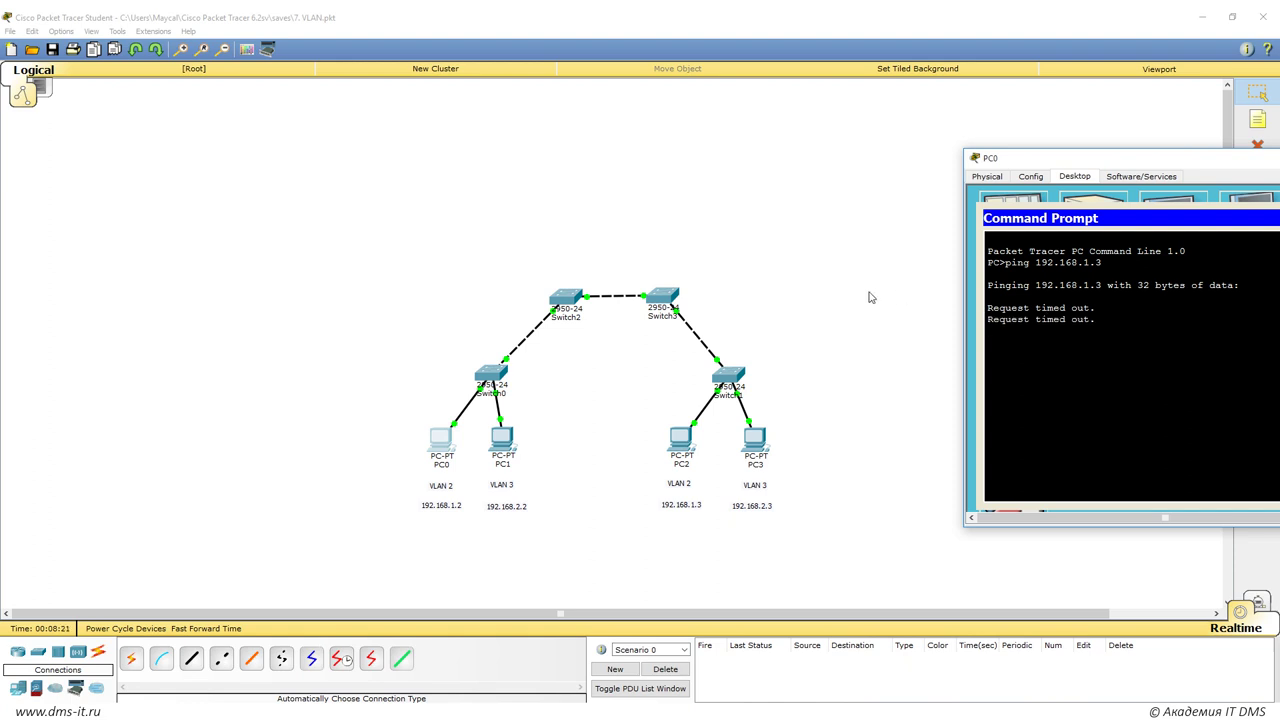
click(835, 298)
click(565, 297)
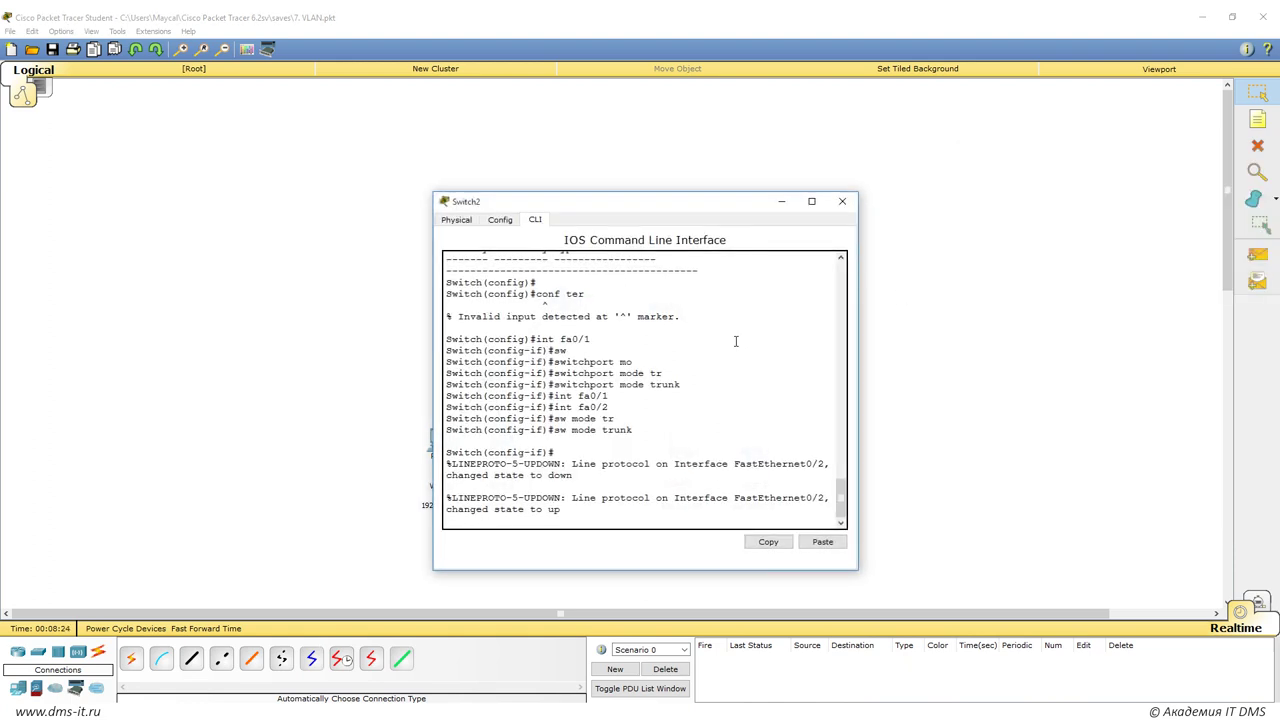
drag(637, 216, 965, 199)
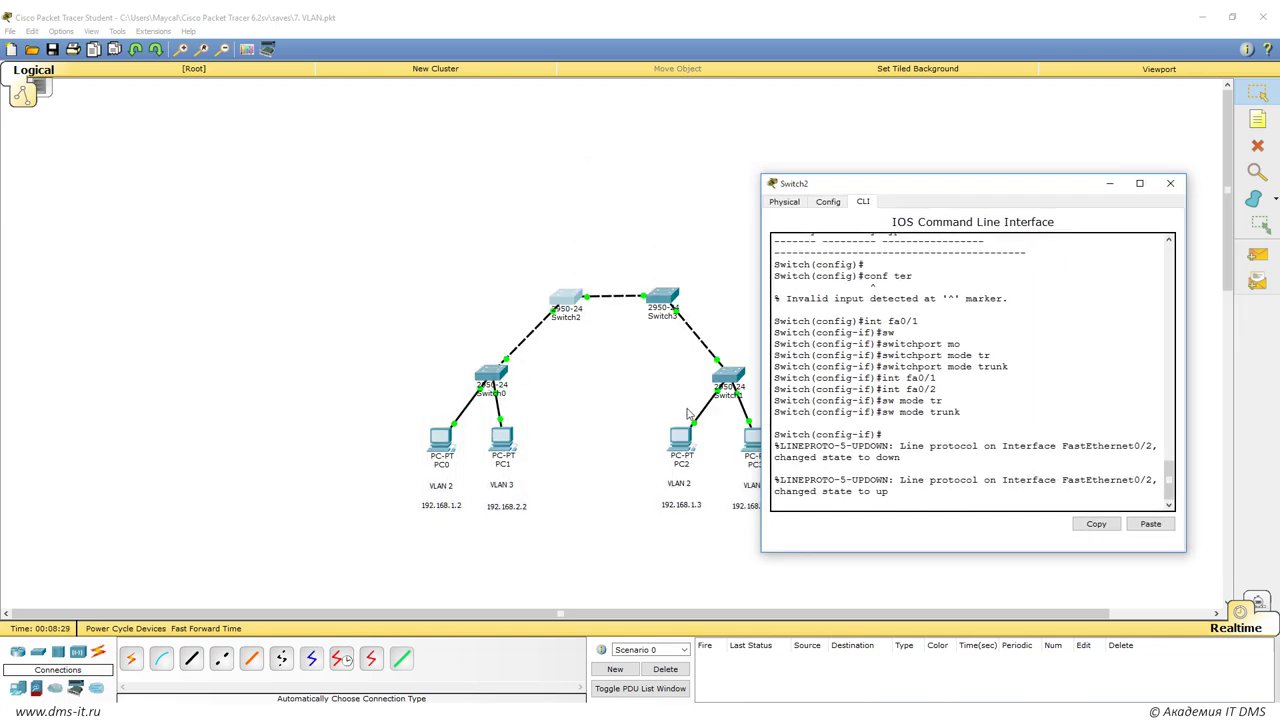
click(954, 470)
key(Return)
click(1170, 183)
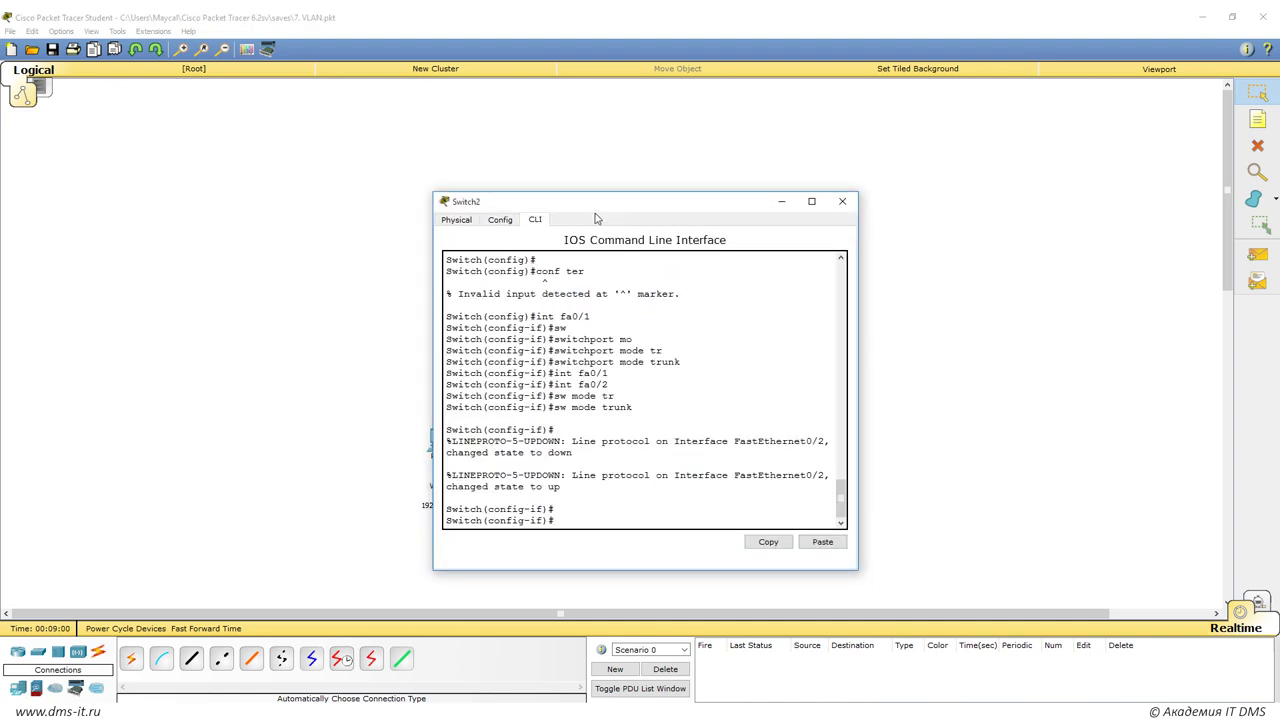
Leave interface configuration on Switch2, set its VTP domain to darkmaycal and return to privileged mode.
drag(596, 205, 881, 157)
text(exit)
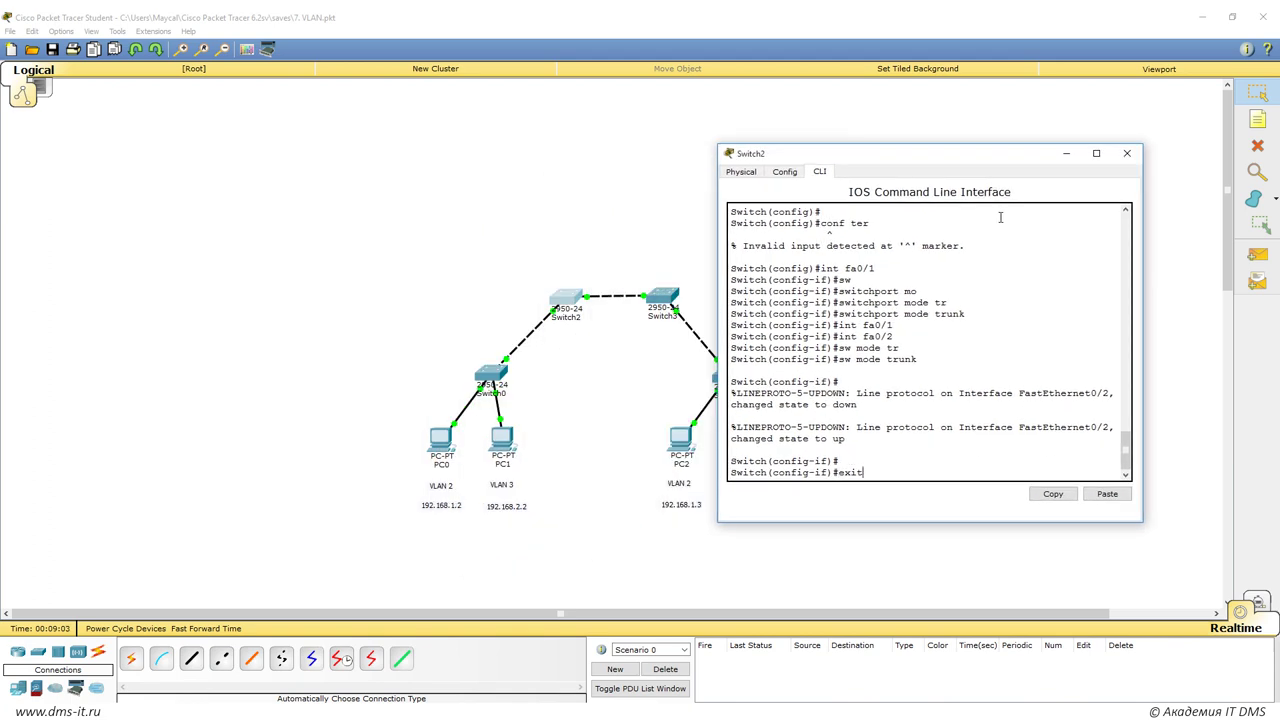
key(Return)
text(vtp d)
key(Tab)
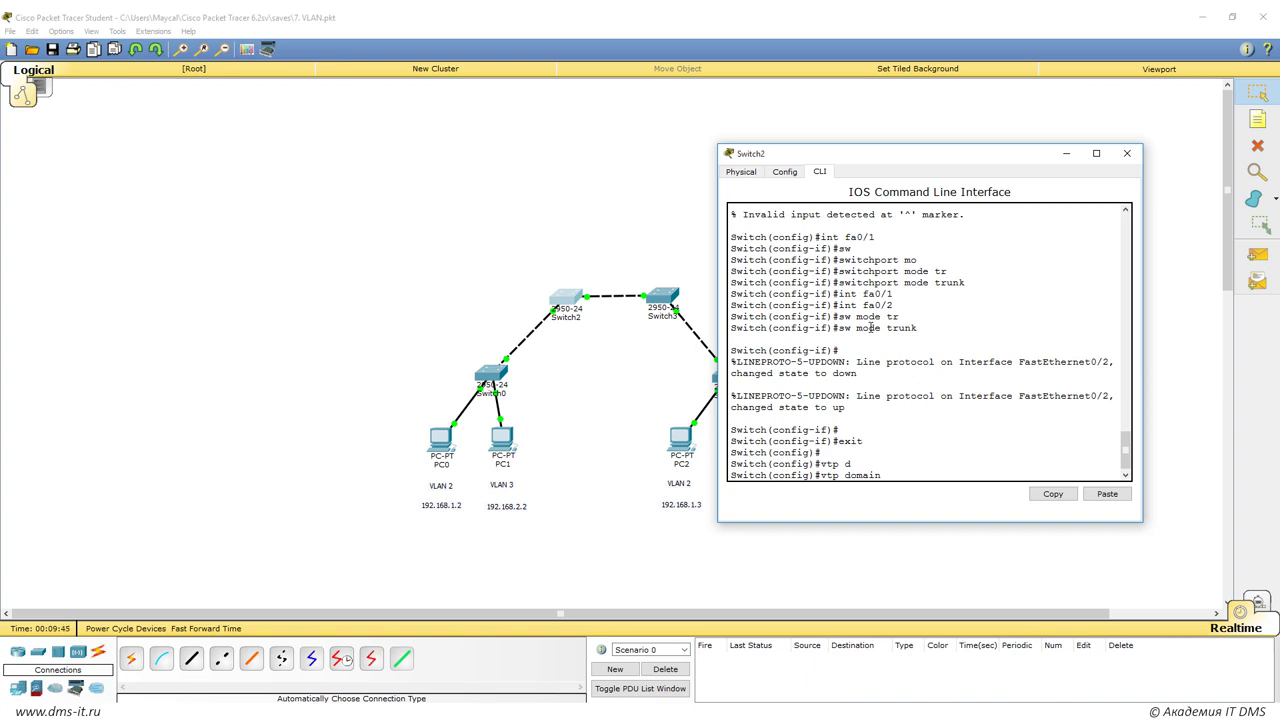
drag(918, 163, 1035, 158)
text(da)
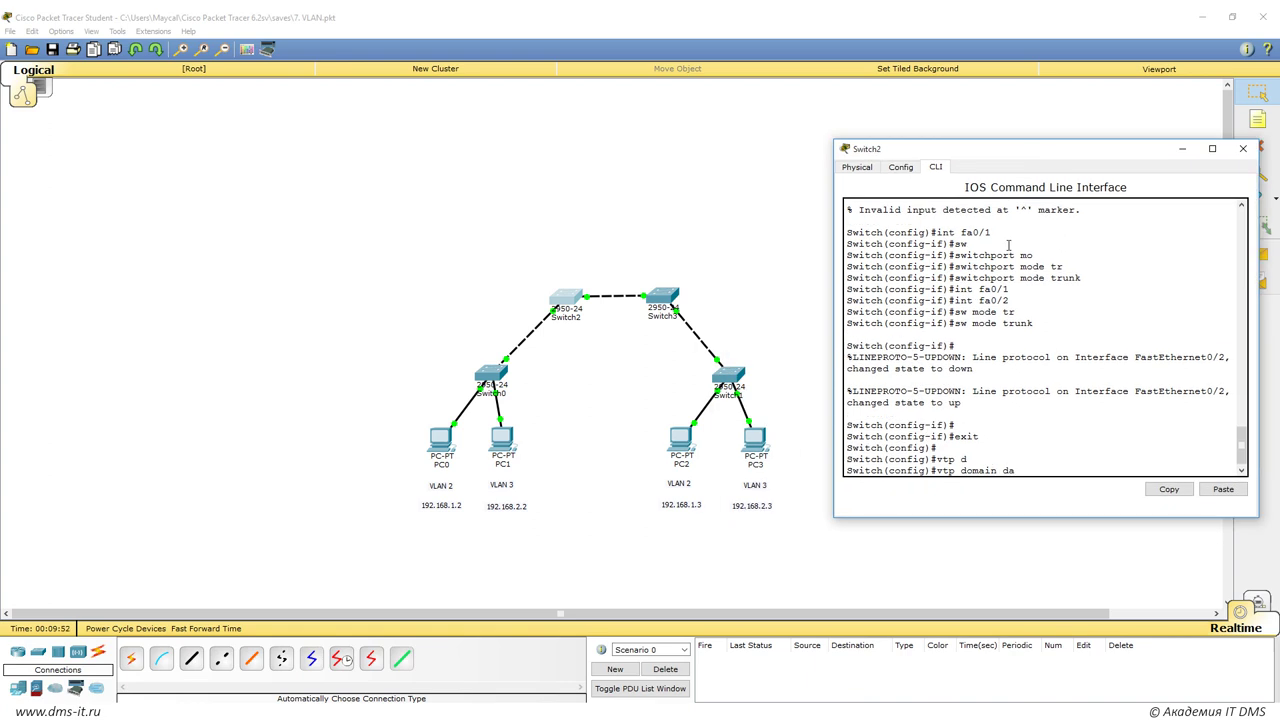
text(rkmaycal)
key(Return)
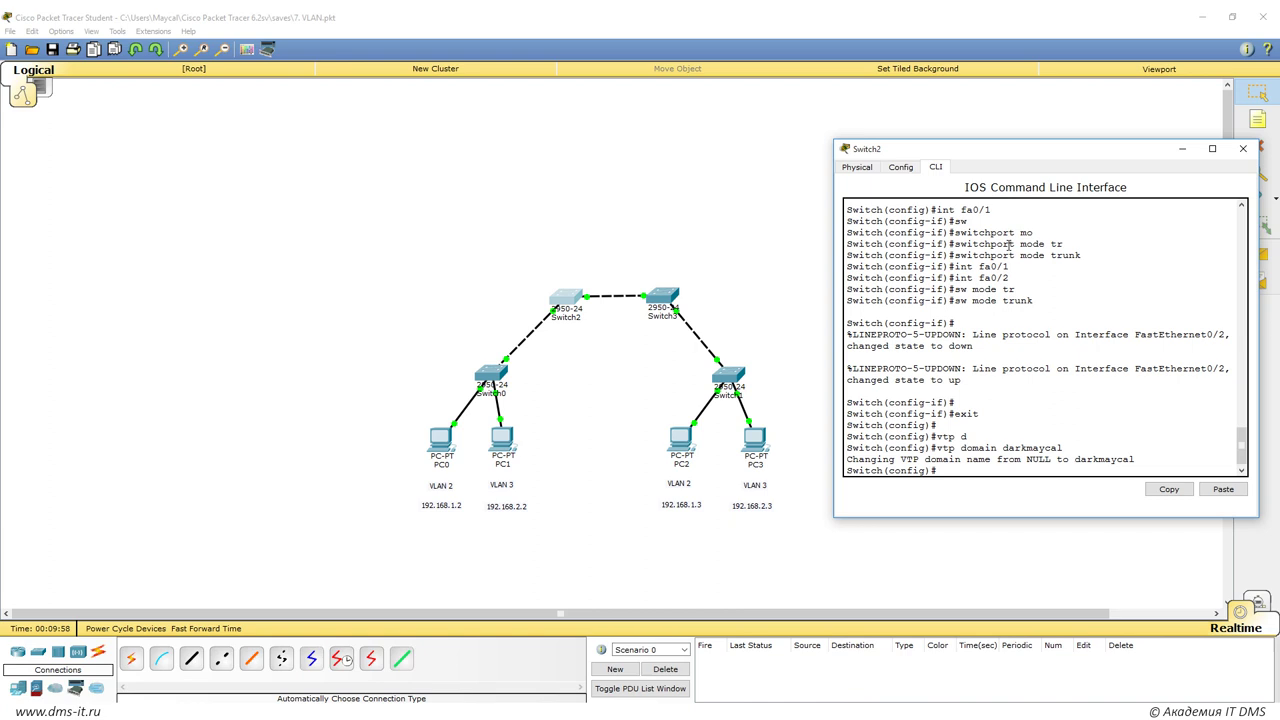
text(exit)
key(Return)
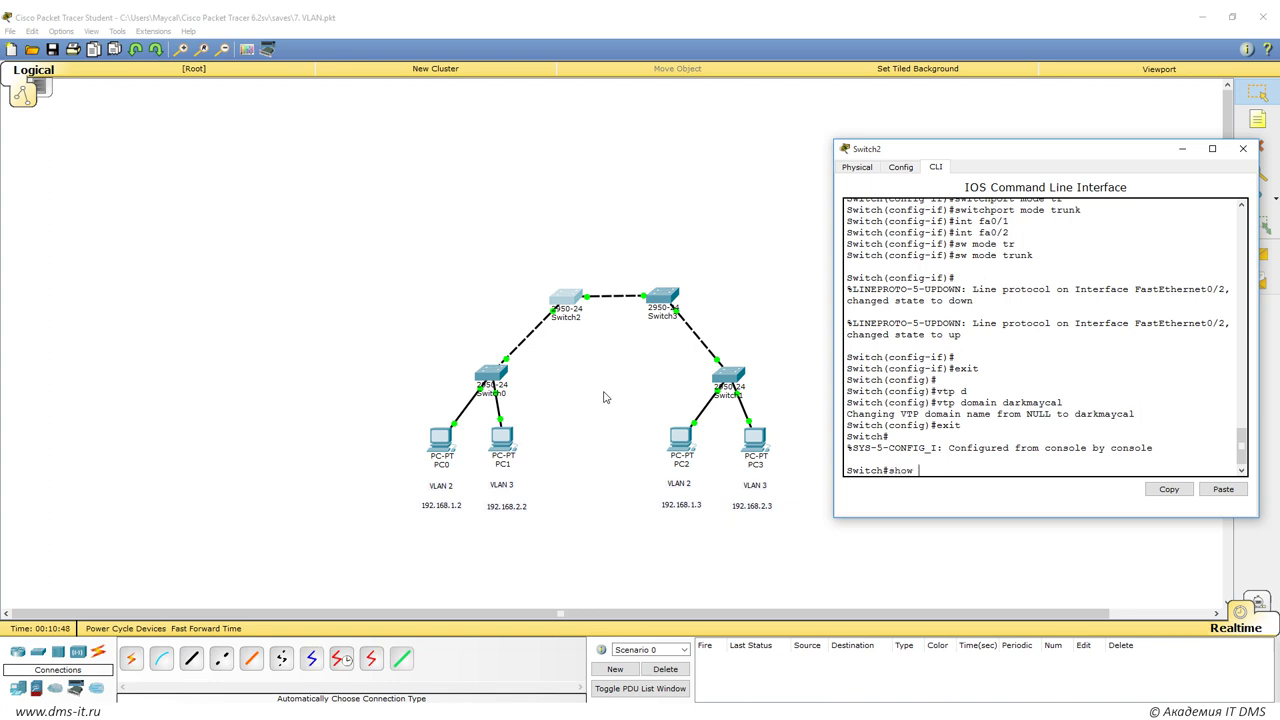
Show the VTP status on Switch2, check its domain name entry and close the window.
text(show vtp sta)
key(Tab)
key(Return)
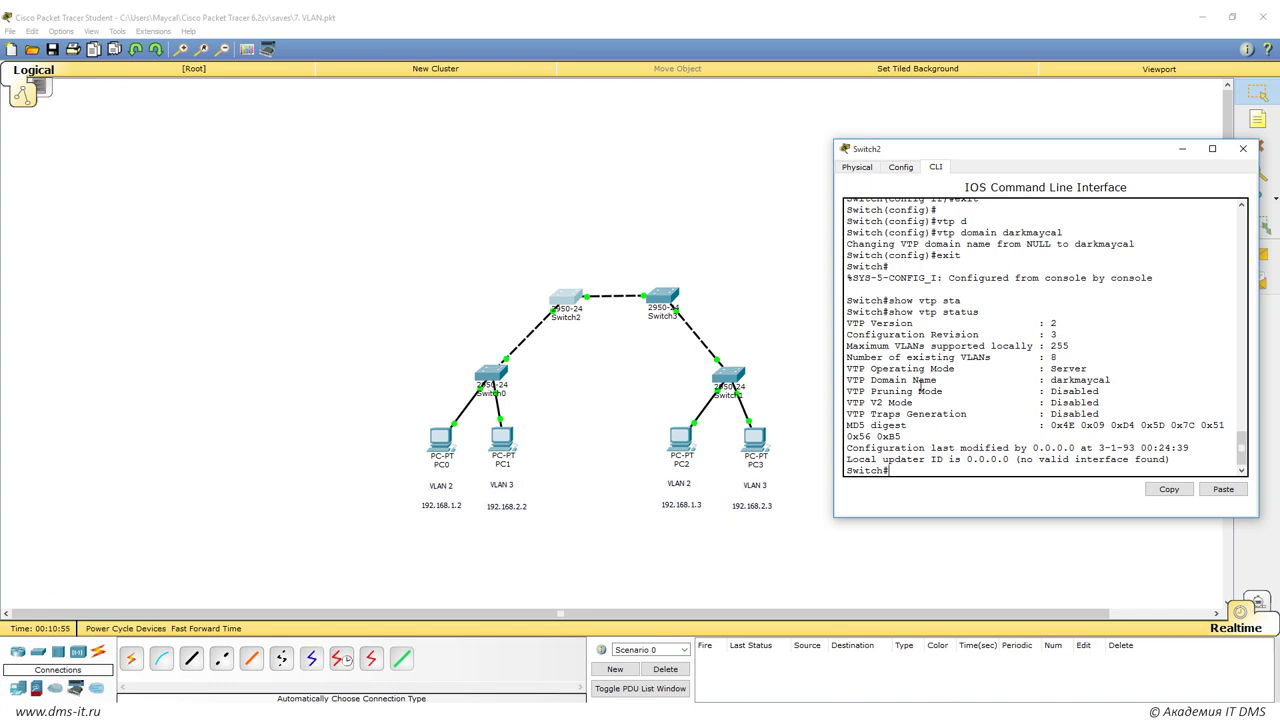
drag(940, 380, 845, 380)
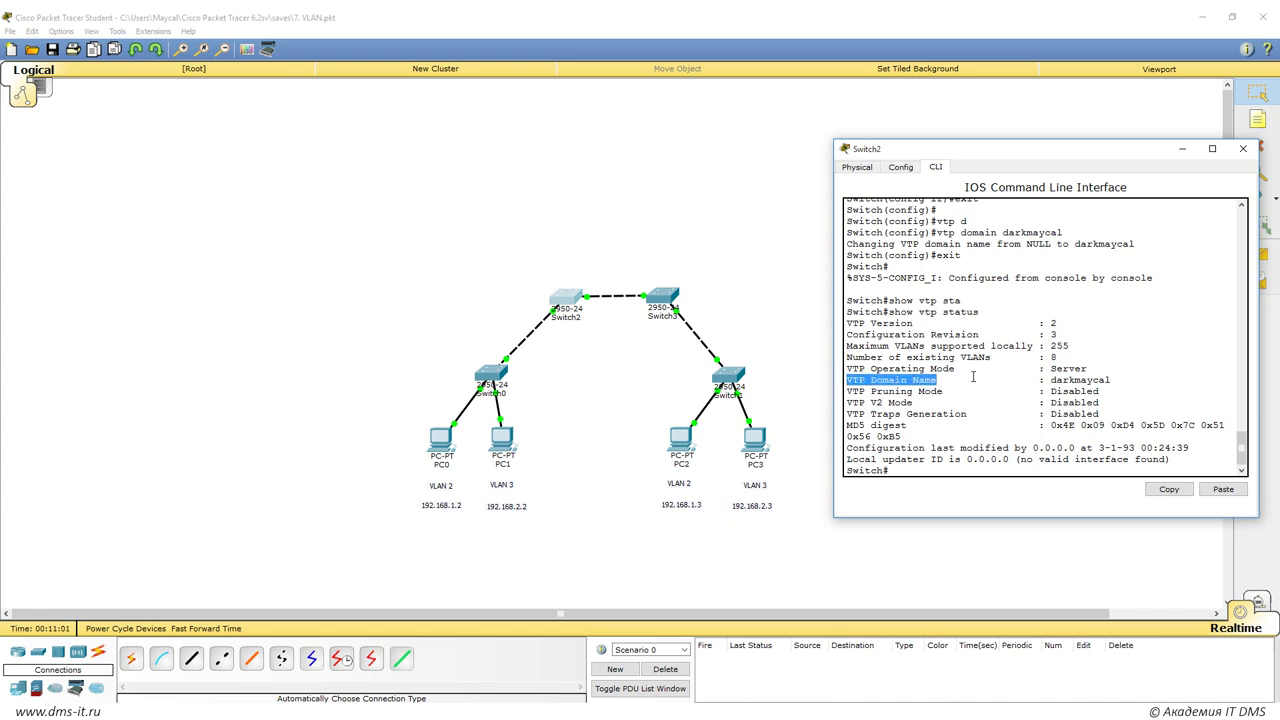
drag(1051, 380, 1110, 380)
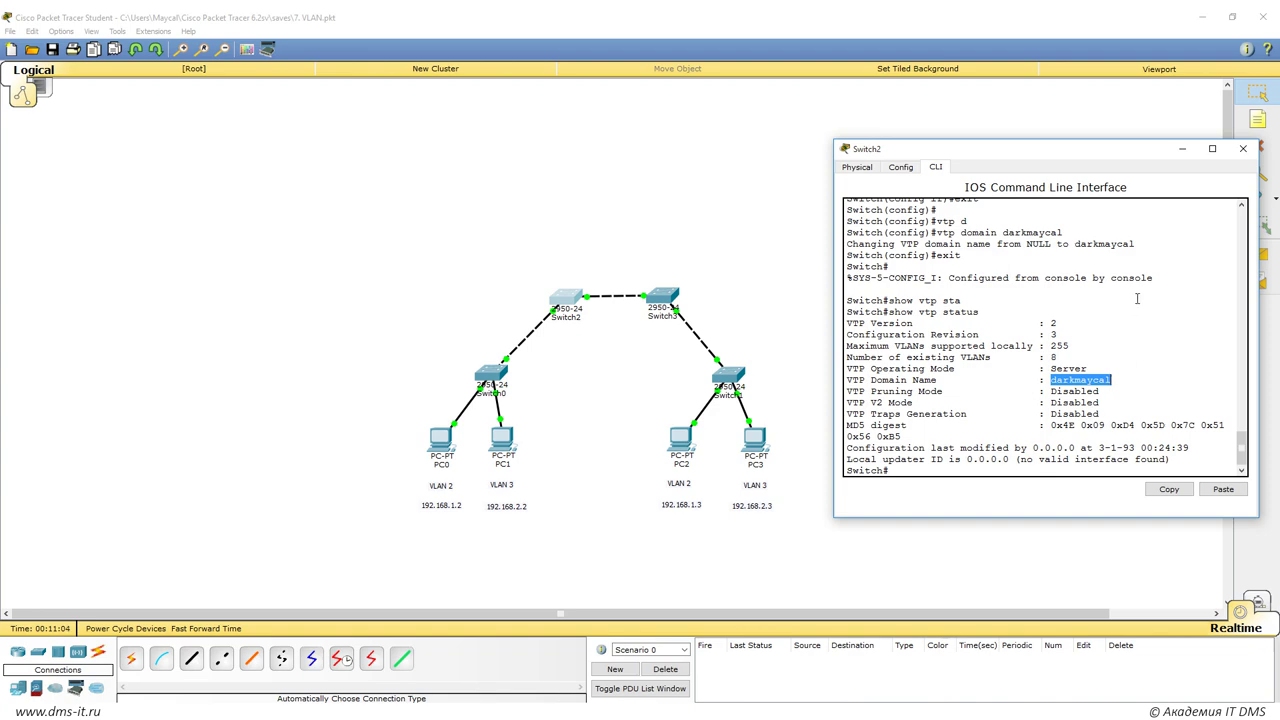
click(1243, 148)
Open Switch1's command line and enter privileged mode.
click(735, 376)
click(531, 217)
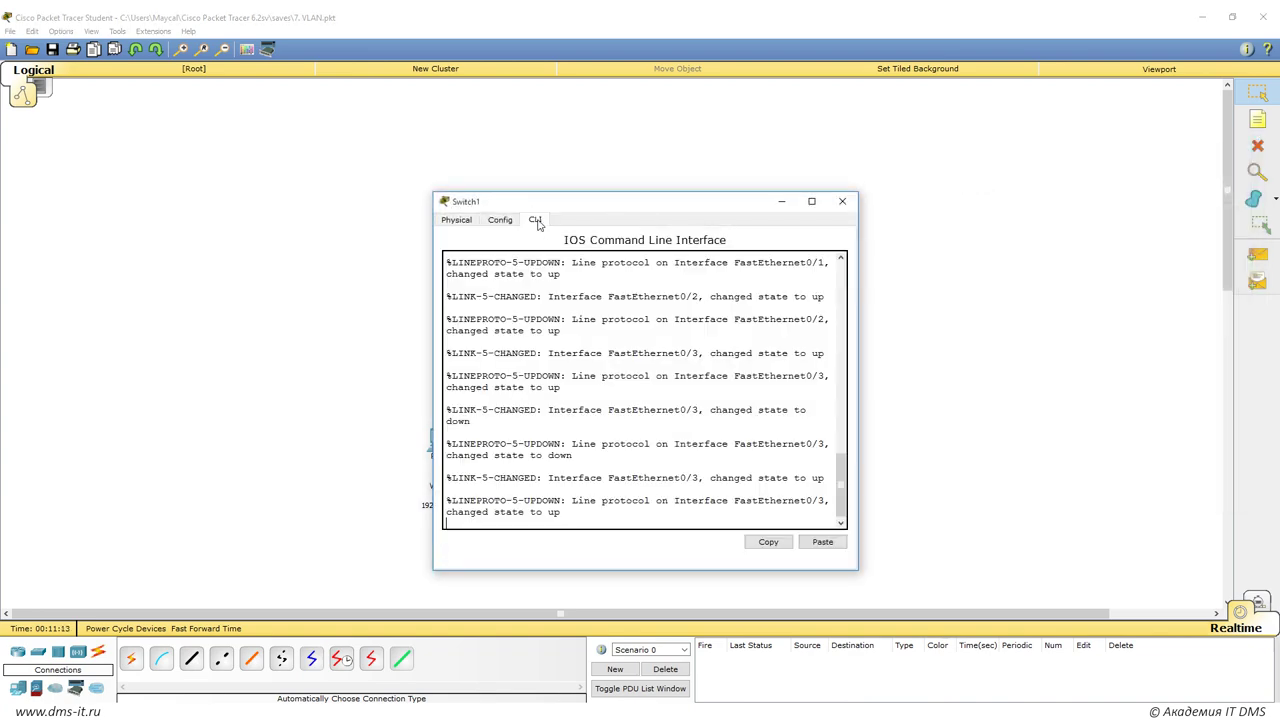
drag(559, 200, 860, 203)
key(Return)
text(en)
key(Return)
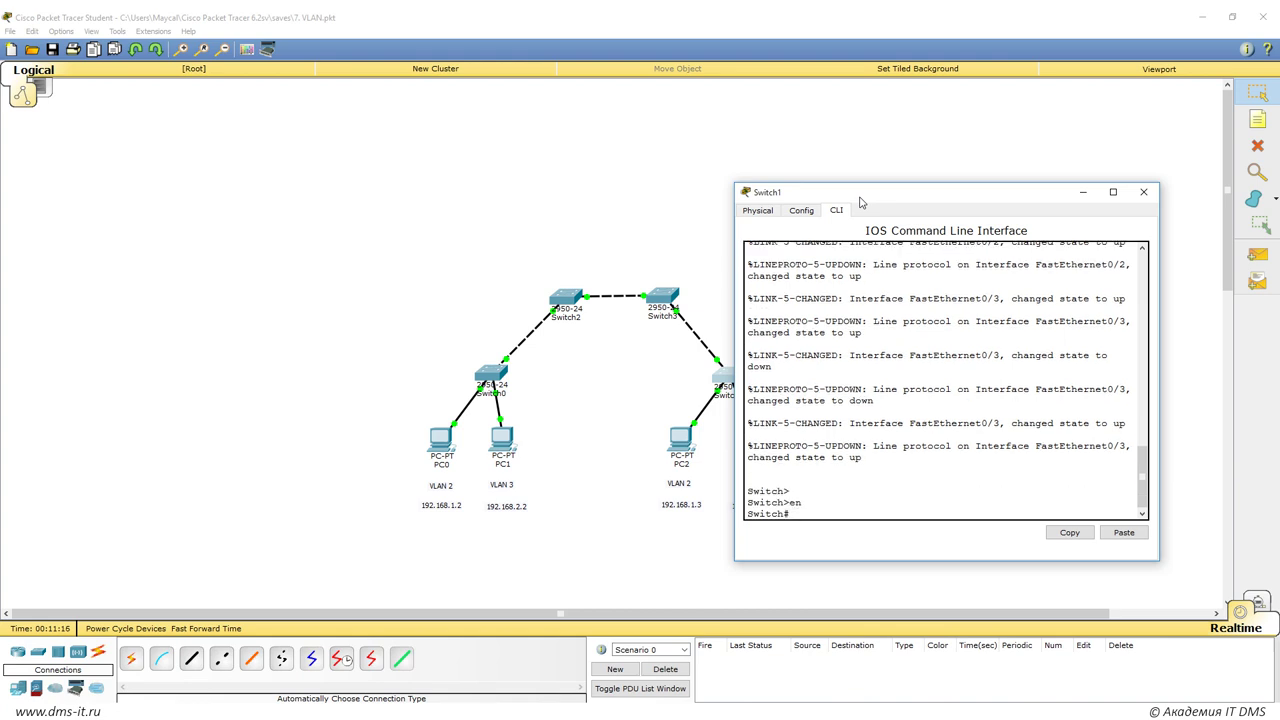
Show the VTP status on Switch1, check its domain name entry and close the window.
text(show vtp st)
key(Tab)
key(Return)
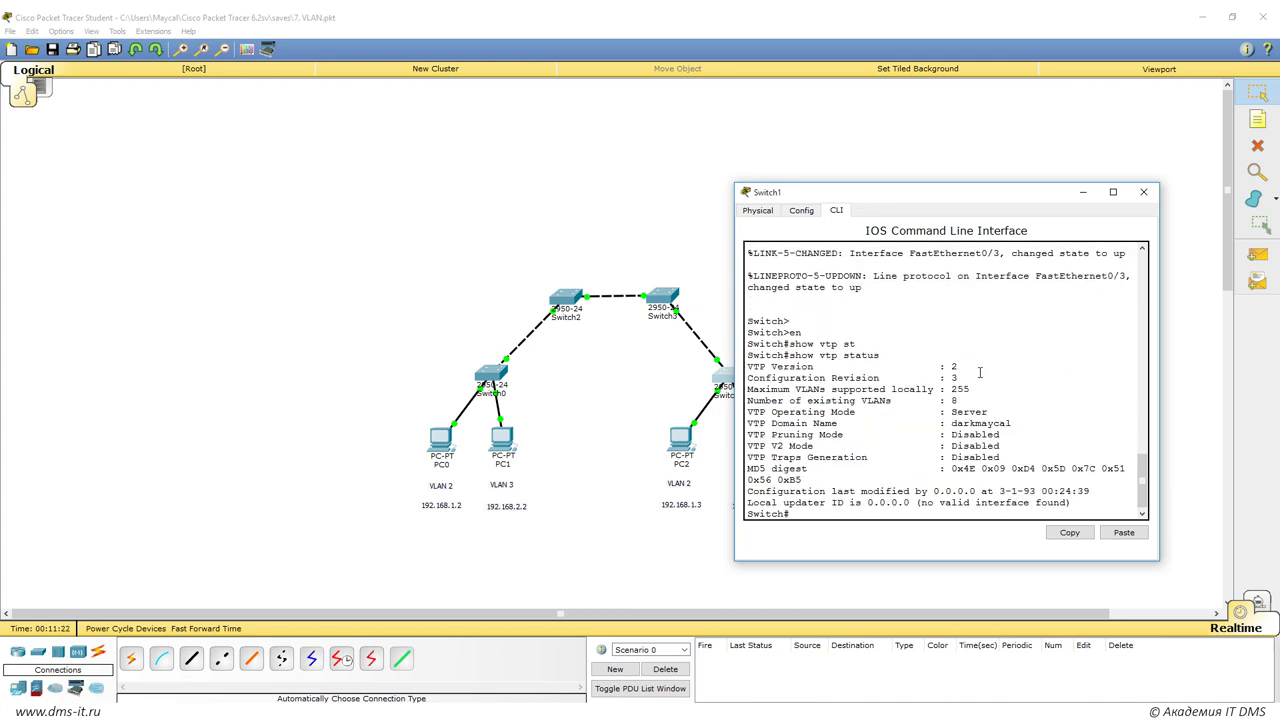
drag(749, 423, 858, 423)
drag(950, 423, 1012, 423)
drag(925, 194, 1040, 173)
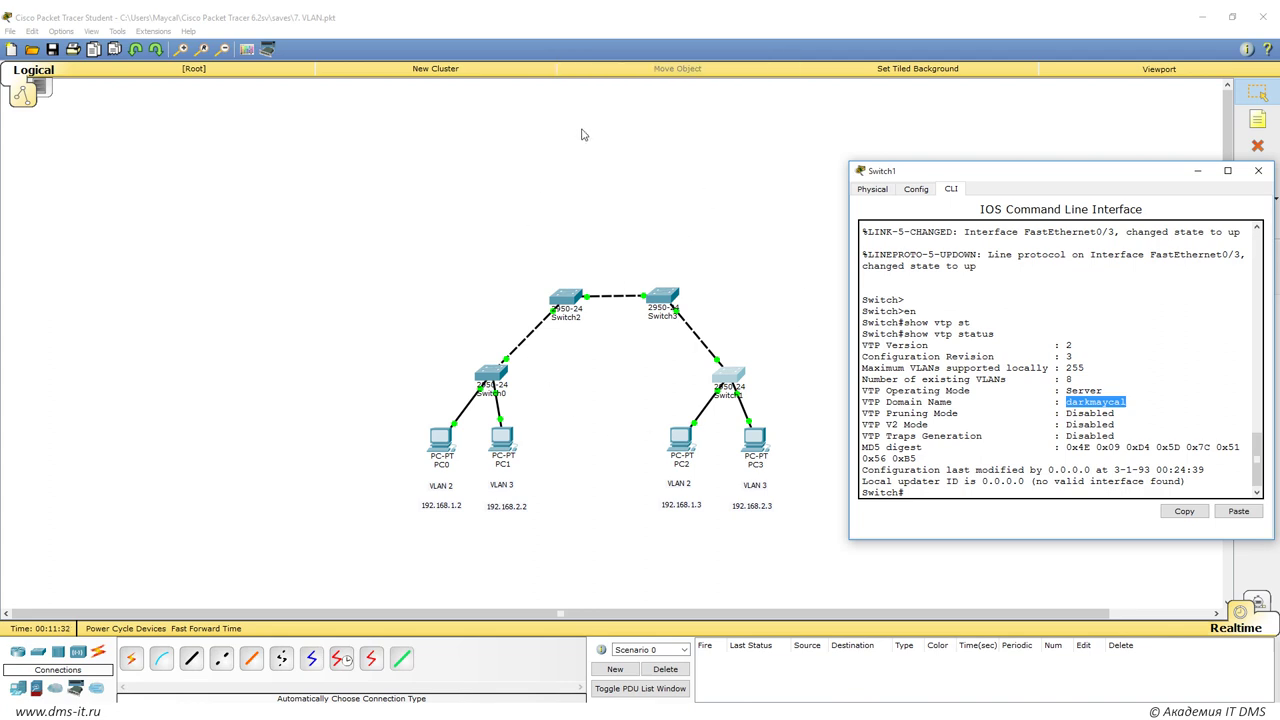
click(1258, 170)
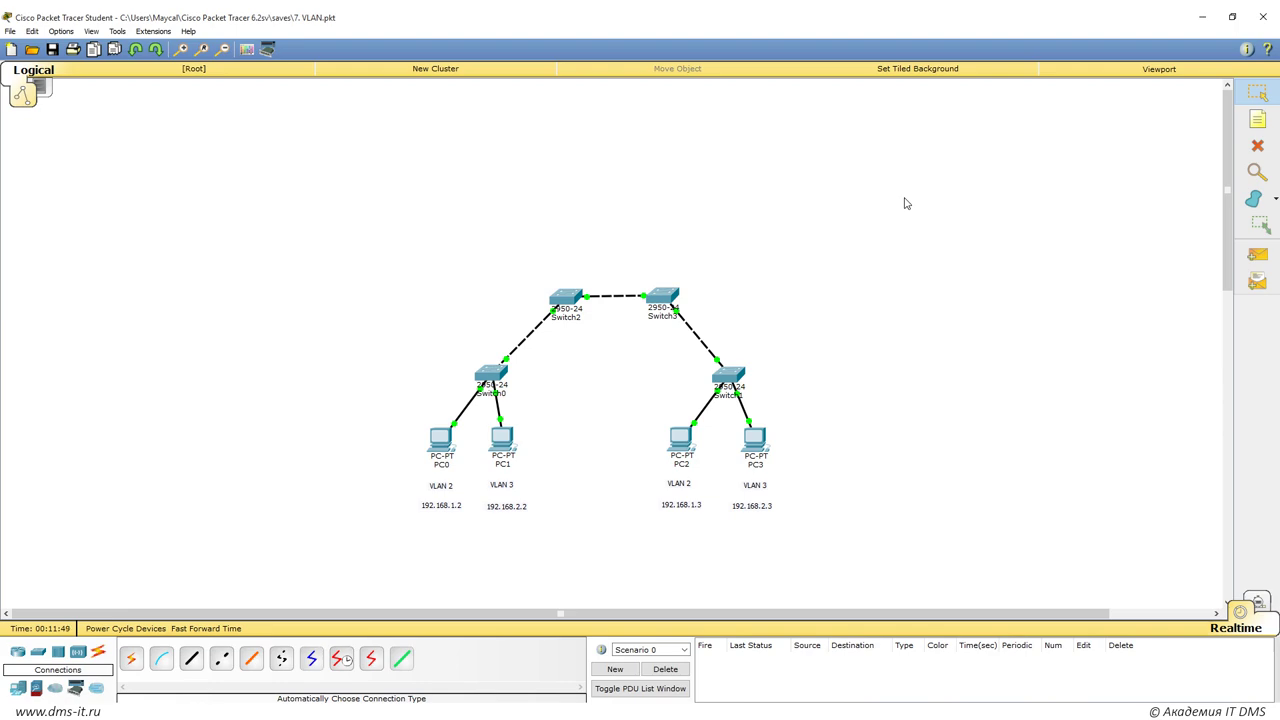
Open Switch3's command line and leave interface and global configuration to return to privileged mode.
click(668, 294)
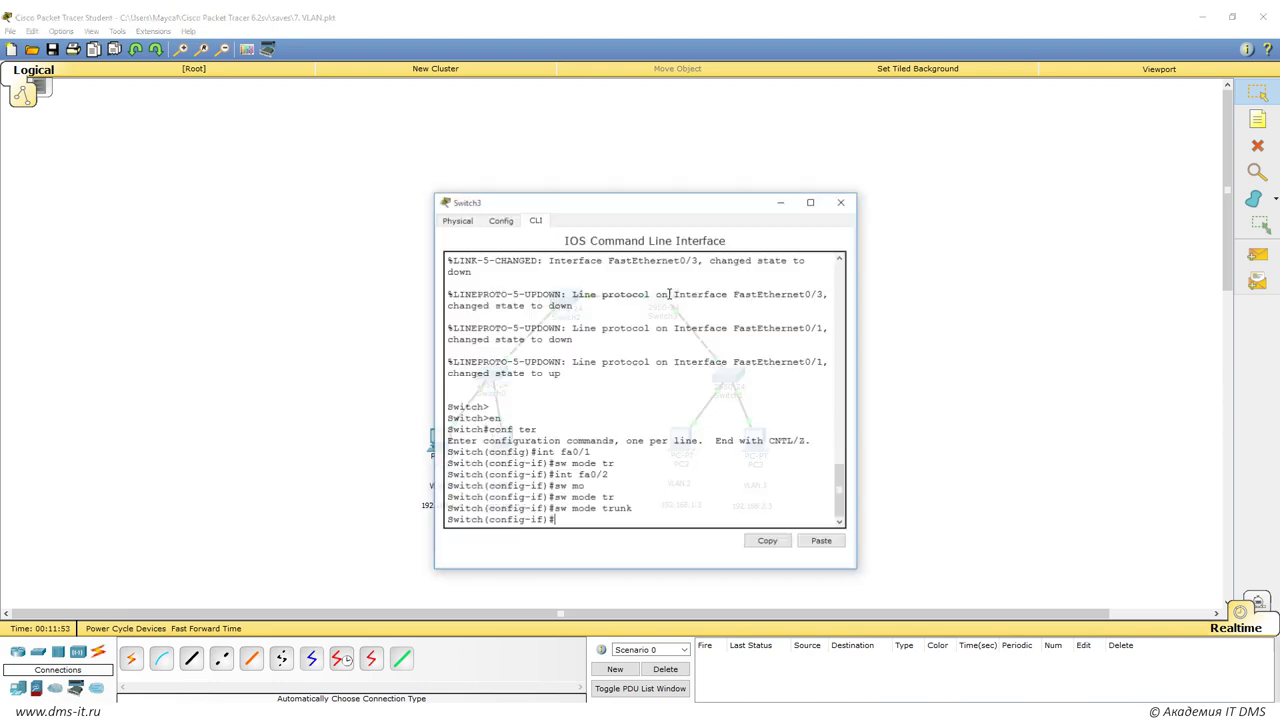
drag(643, 210, 1061, 161)
text(e)
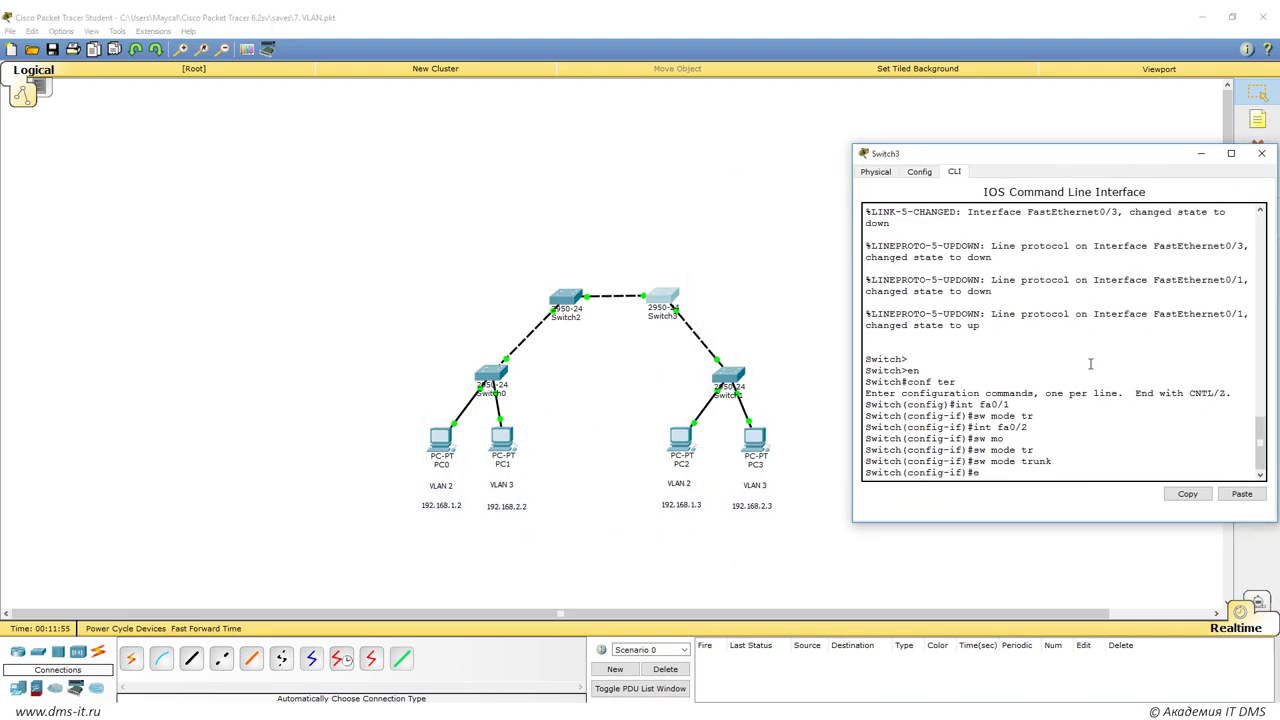
text(xit)
key(Return)
text(exit)
key(Return)
Show the VLAN table on Switch3, enlarging its window and paging through to the end of the listing.
text(show vlan)
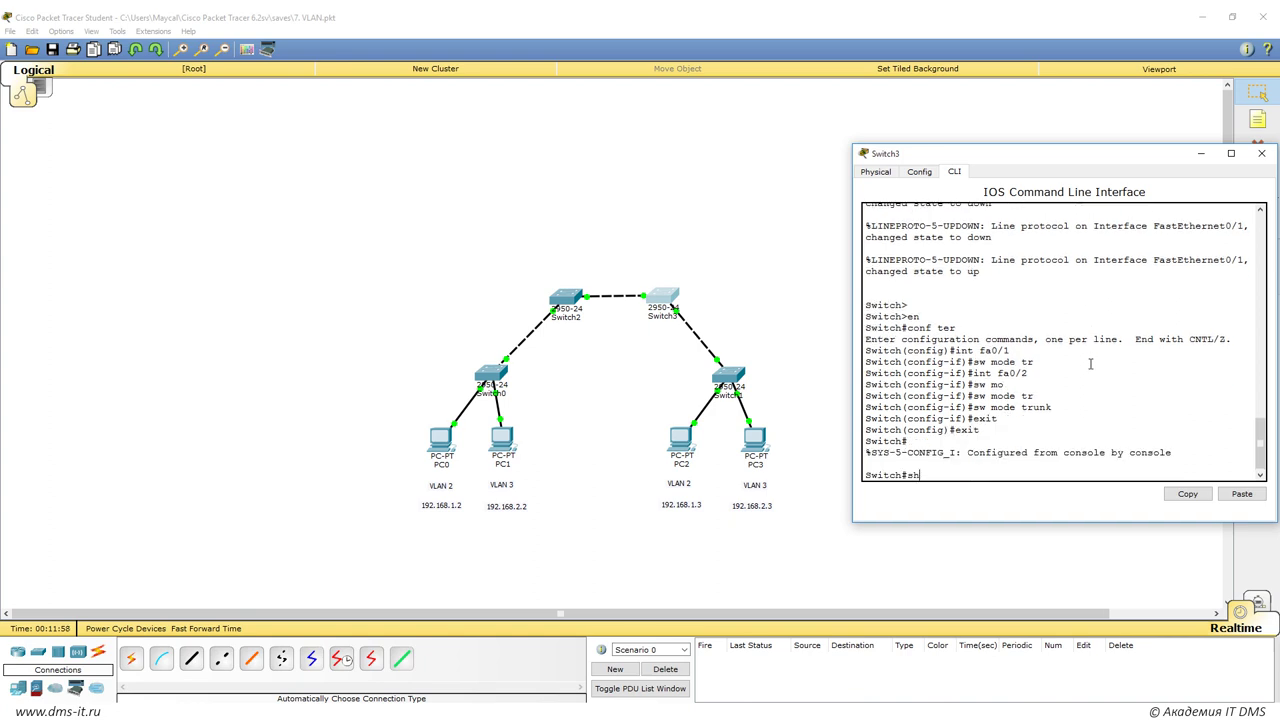
key(Return)
key(Return)
key(Return)
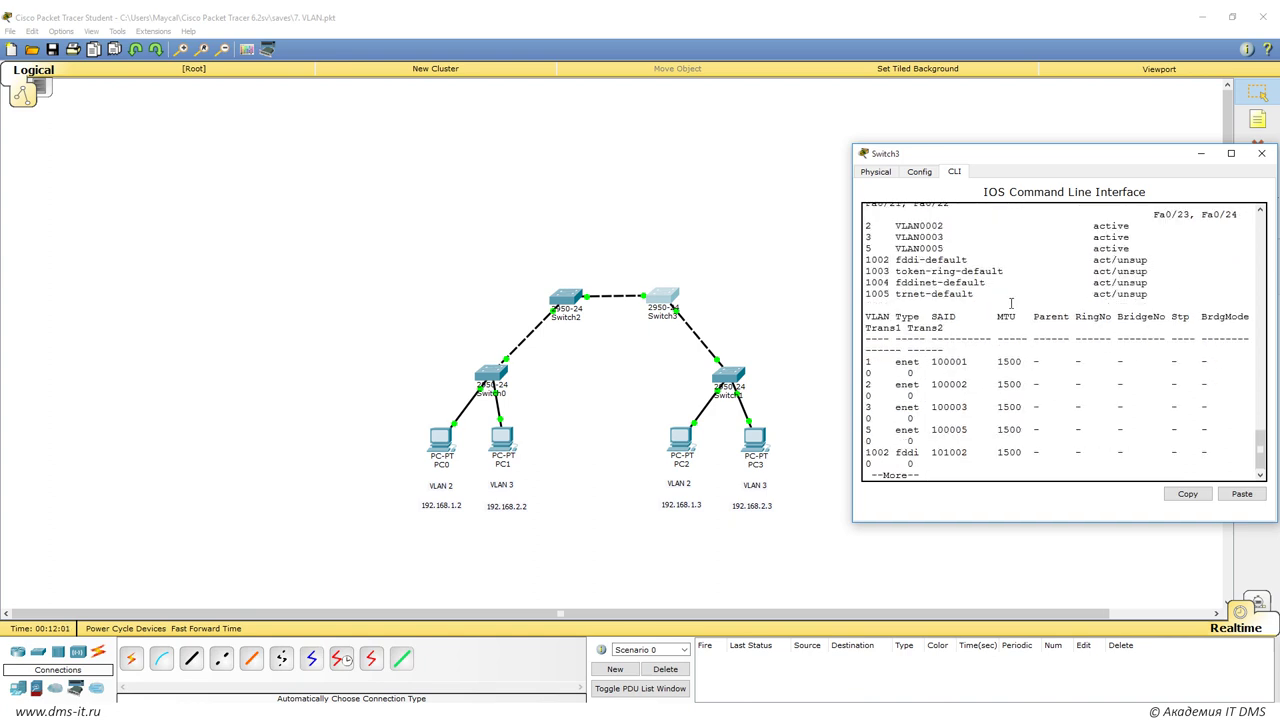
drag(943, 152, 615, 77)
drag(945, 447, 1136, 515)
key(space)
key(Return)
key(Return)
key(Return)
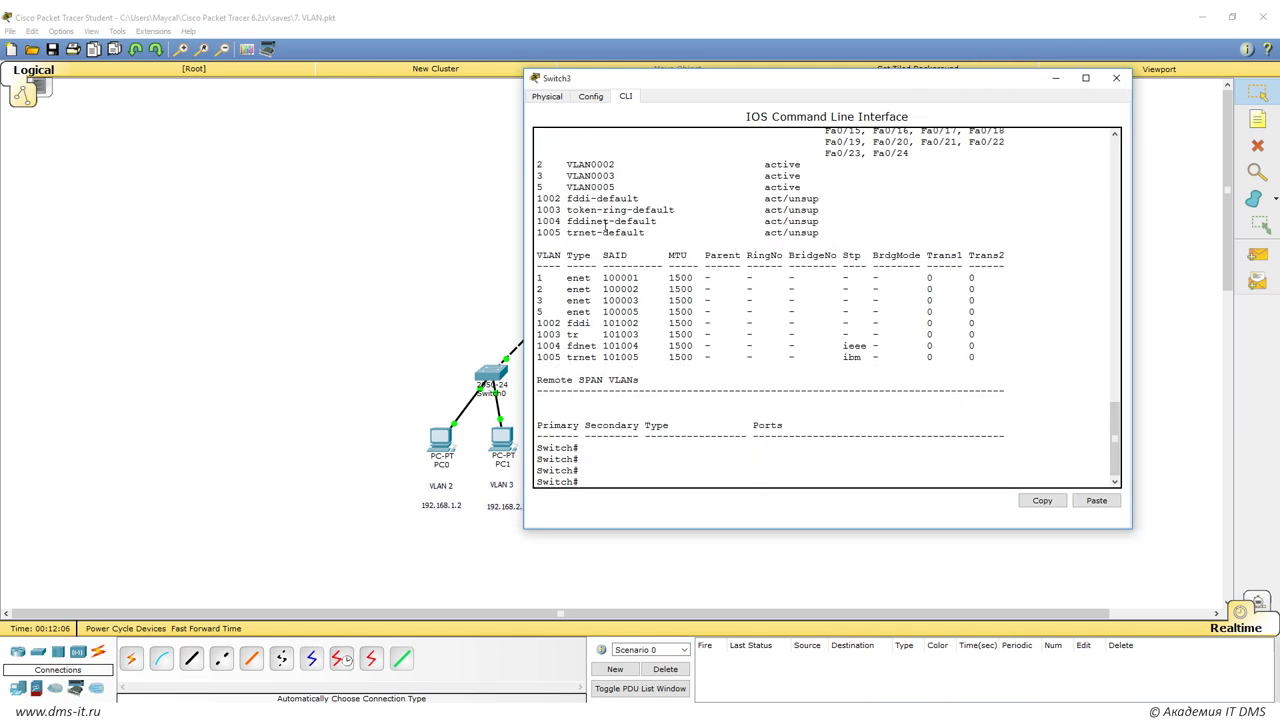
Examine the VLAN 5 entry in Switch3's table against the topology and close the window.
drag(687, 80, 987, 80)
mouse_move(845, 289)
mouse_down()
mouse_move(831, 289)
mouse_move(835, 311)
mouse_up()
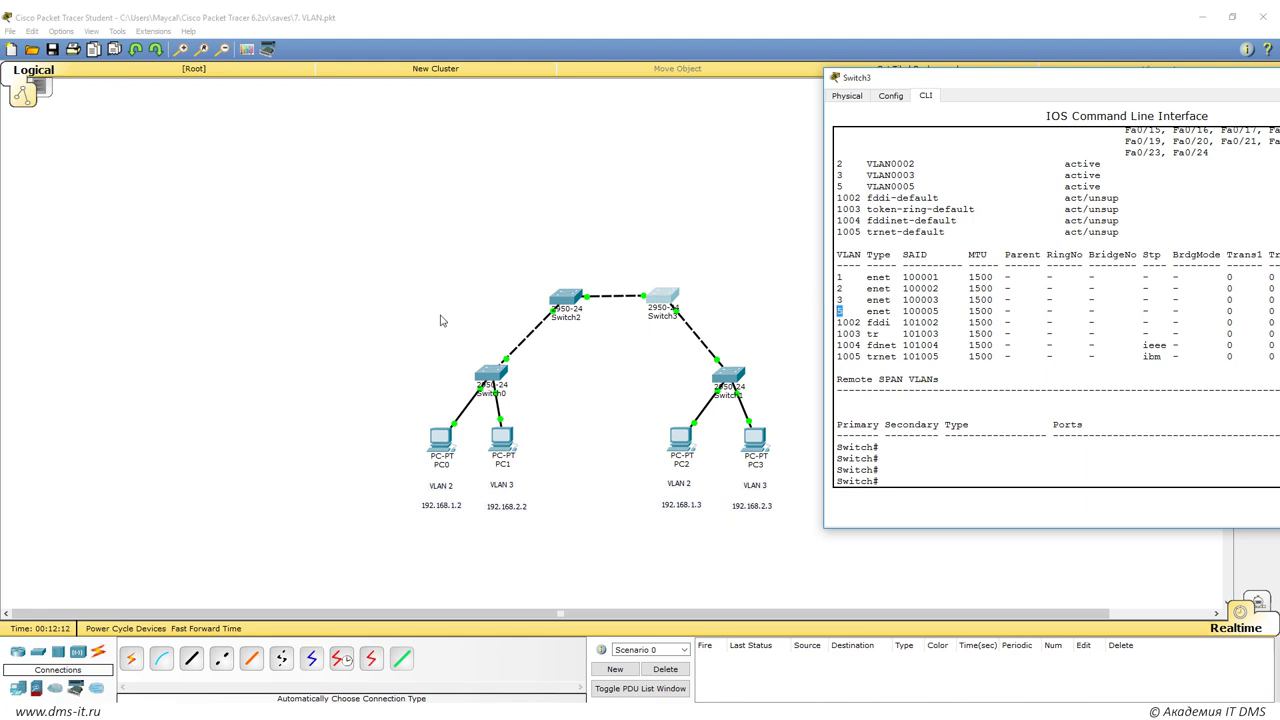
click(840, 312)
scroll(870, 340, up, 2)
scroll(869, 350, down, 2)
drag(900, 77, 615, 68)
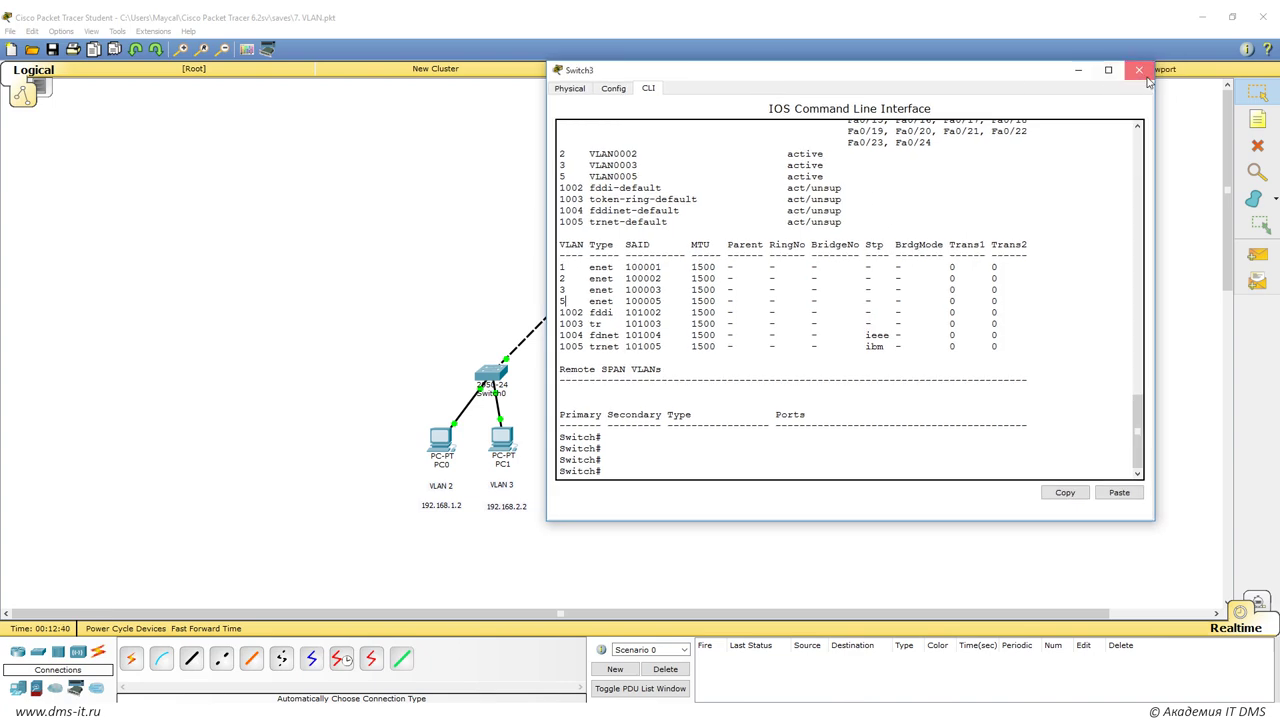
click(1138, 66)
Open Switch2's command line and show its VLAN table.
click(577, 303)
key(Return)
key(Return)
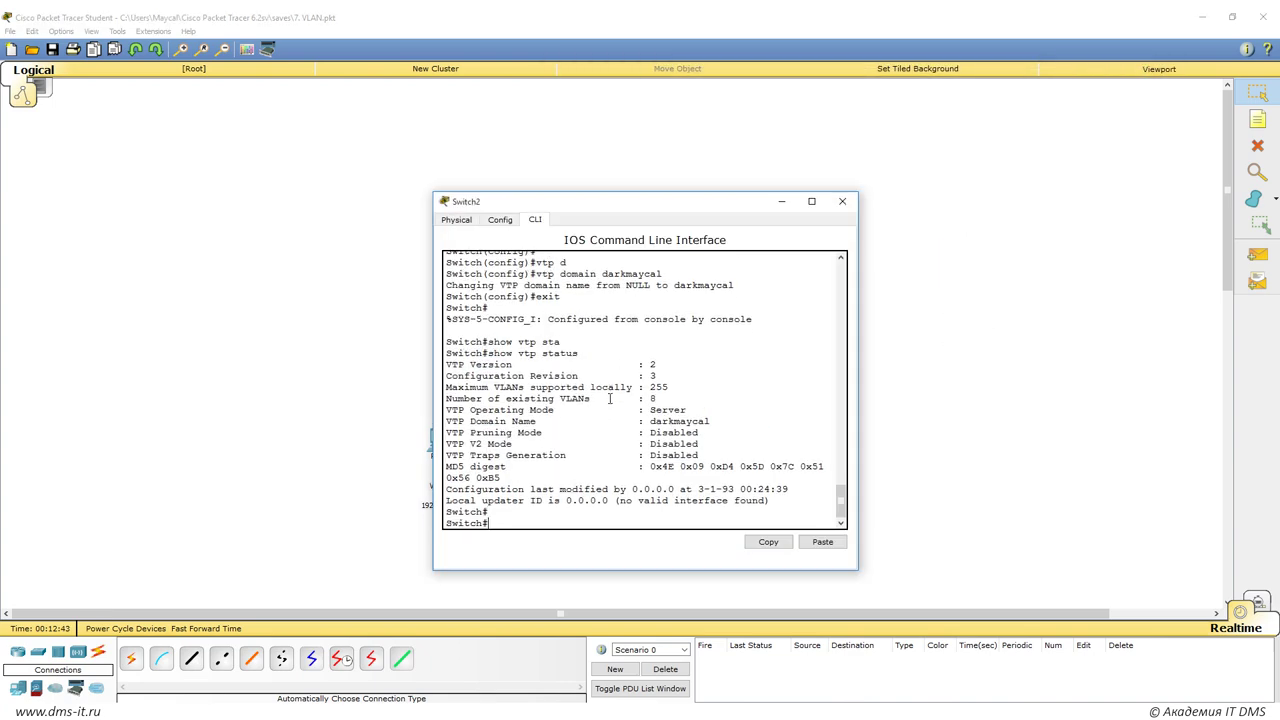
text(sho)
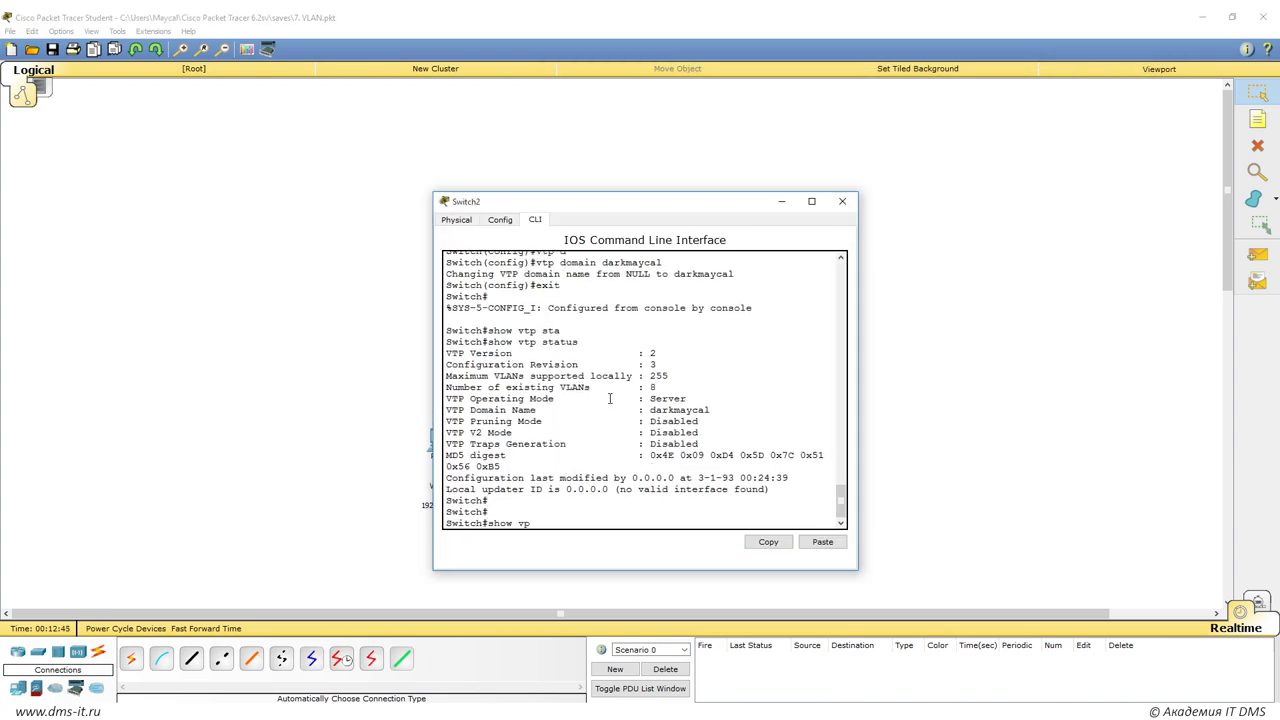
text(w vlan)
key(Return)
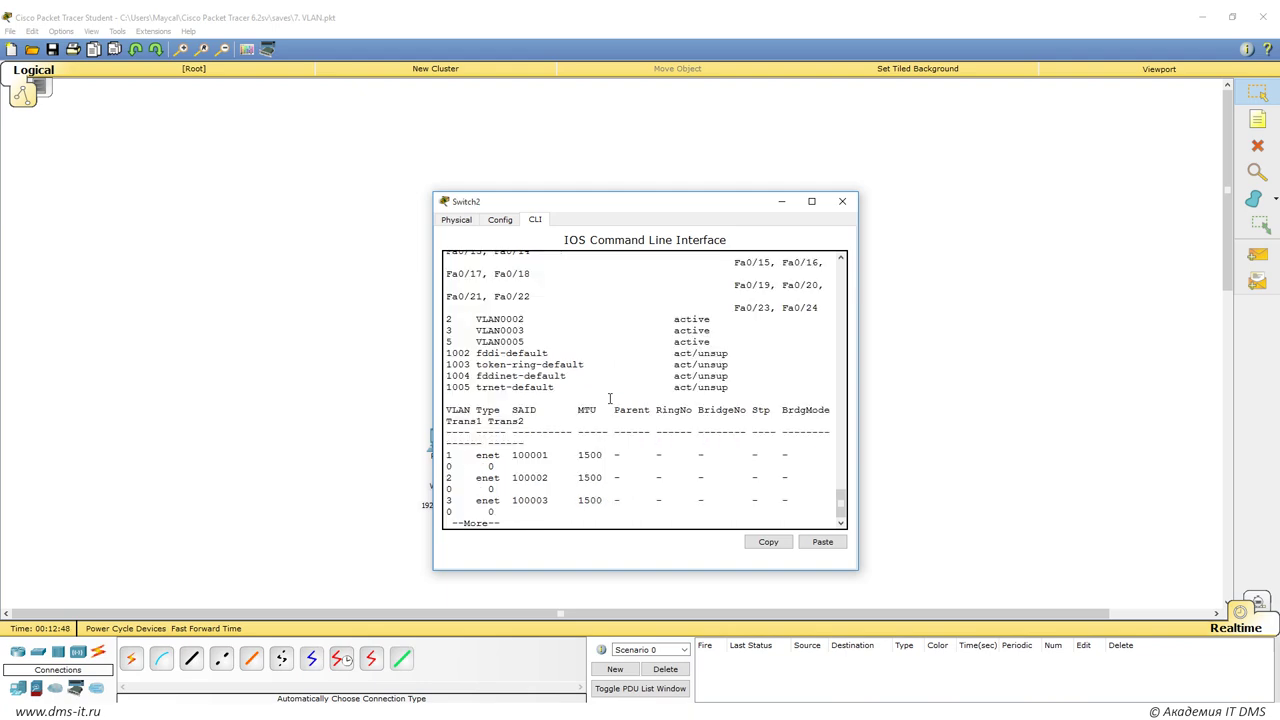
Enlarge Switch2's window, page to the end of the VLAN listing to examine its entries, and close the window.
drag(857, 570, 1045, 632)
key(Return)
key(Return)
key(Return)
key(Return)
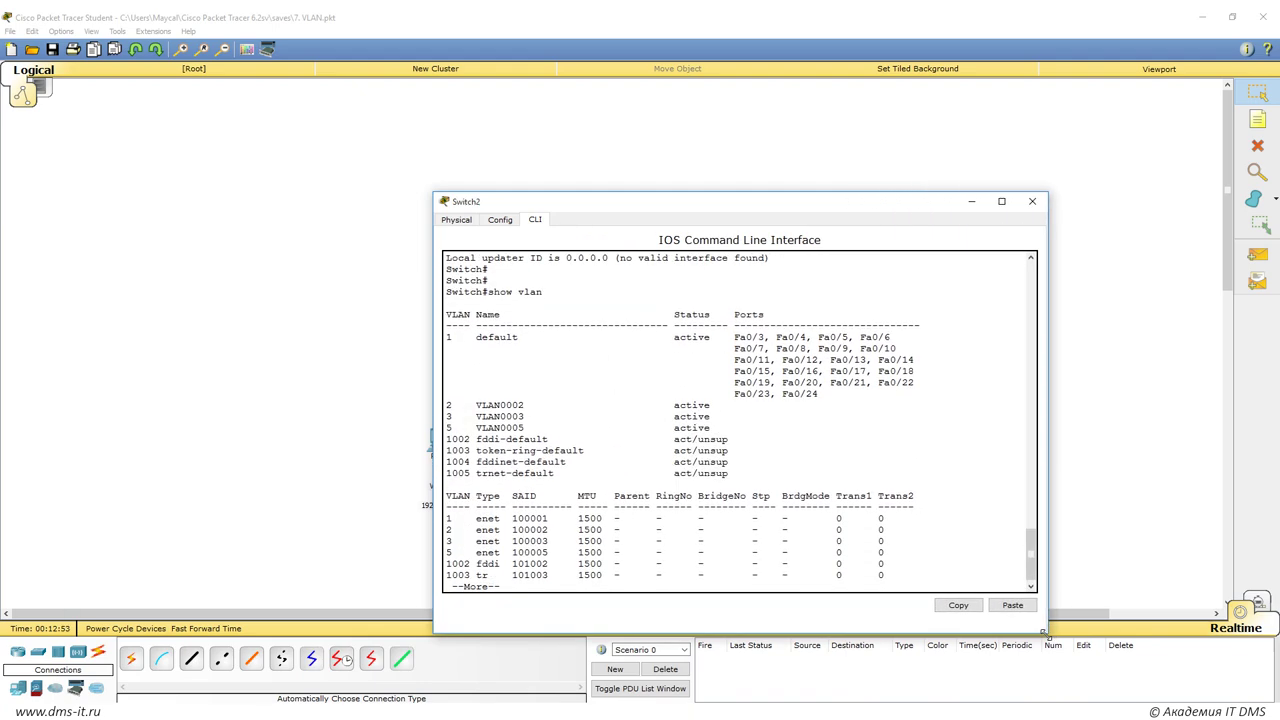
key(space)
drag(446, 402, 467, 451)
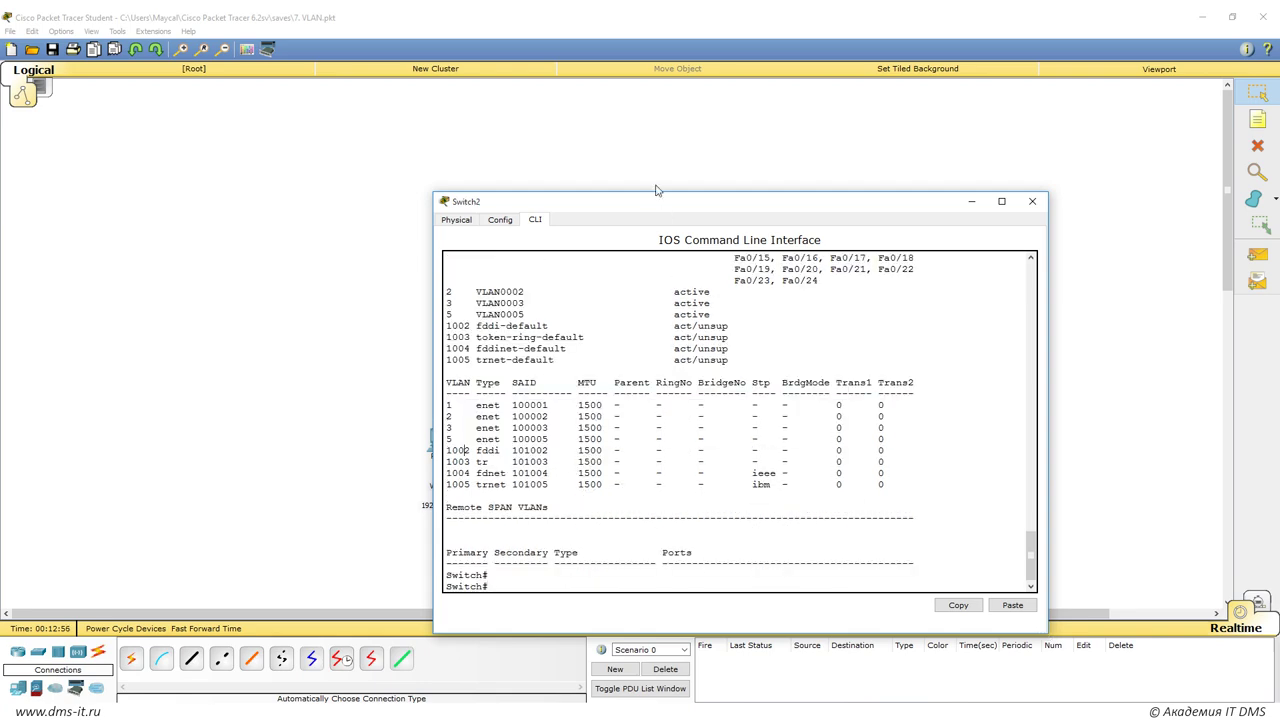
drag(613, 210, 681, 167)
click(1089, 163)
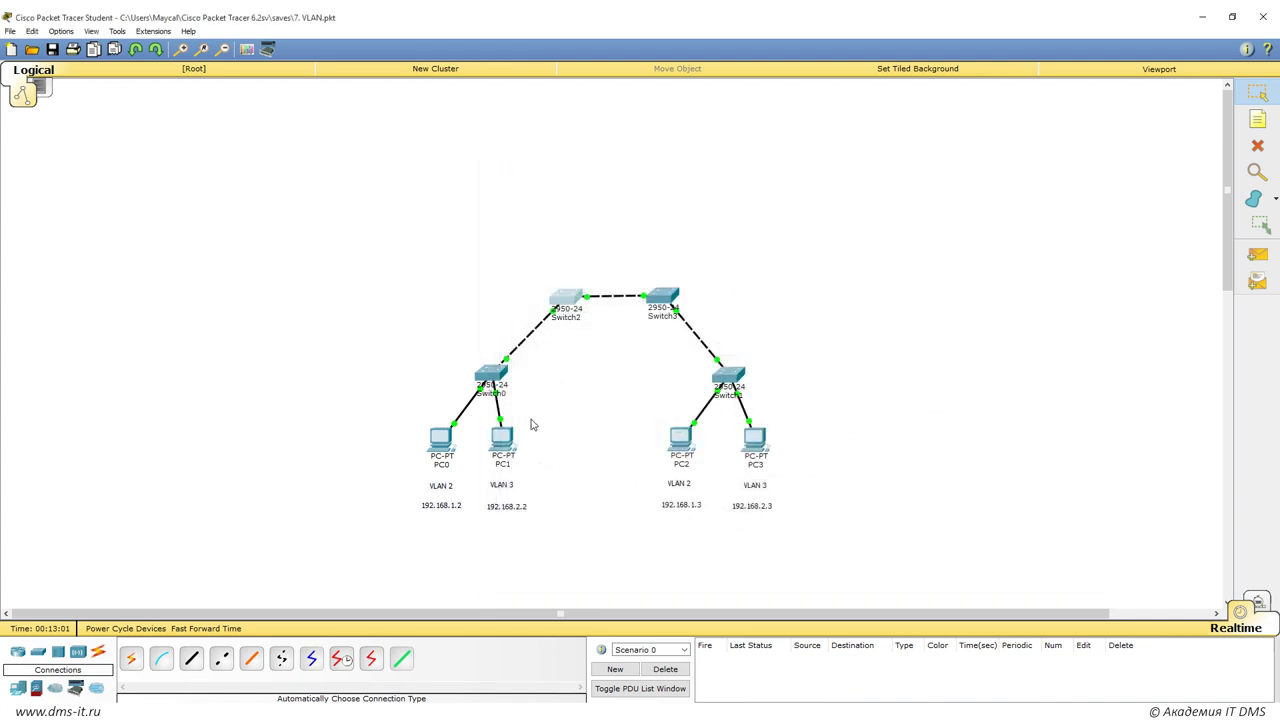
Repeat the ping to 192.168.1.3 from PC0's command prompt and close its window.
click(440, 440)
key(Up)
key(Return)
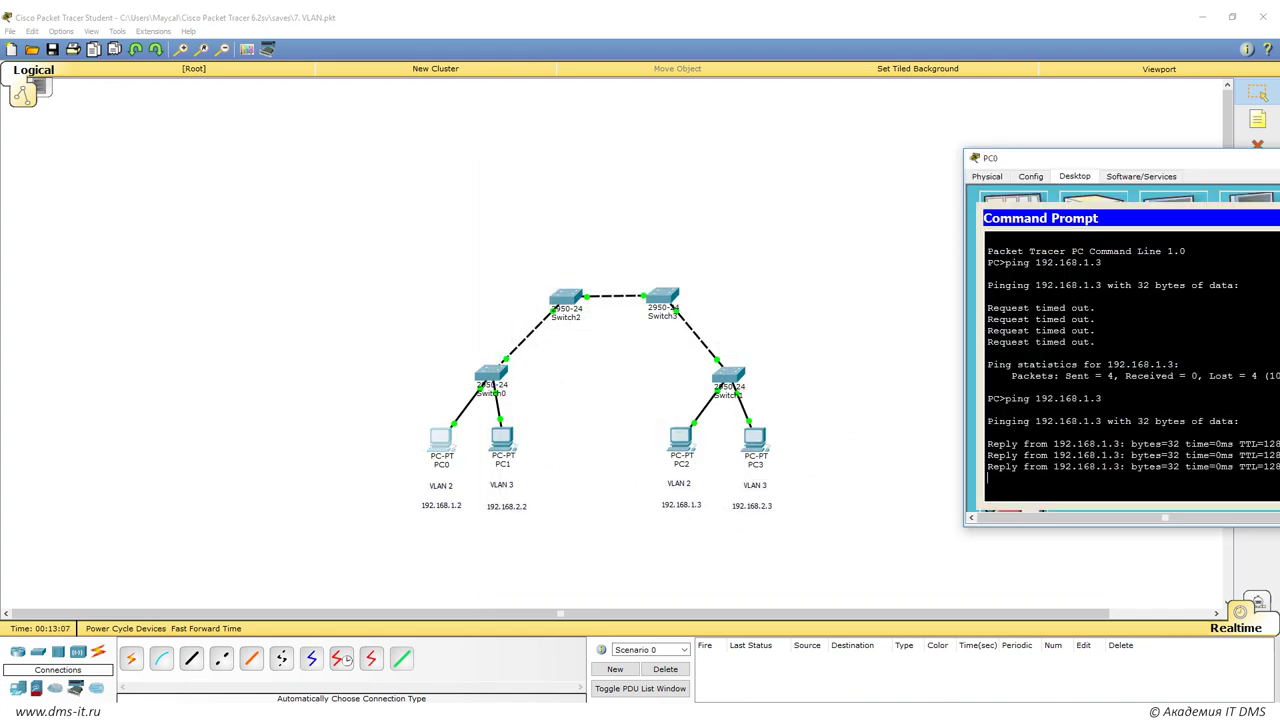
drag(1020, 160, 682, 160)
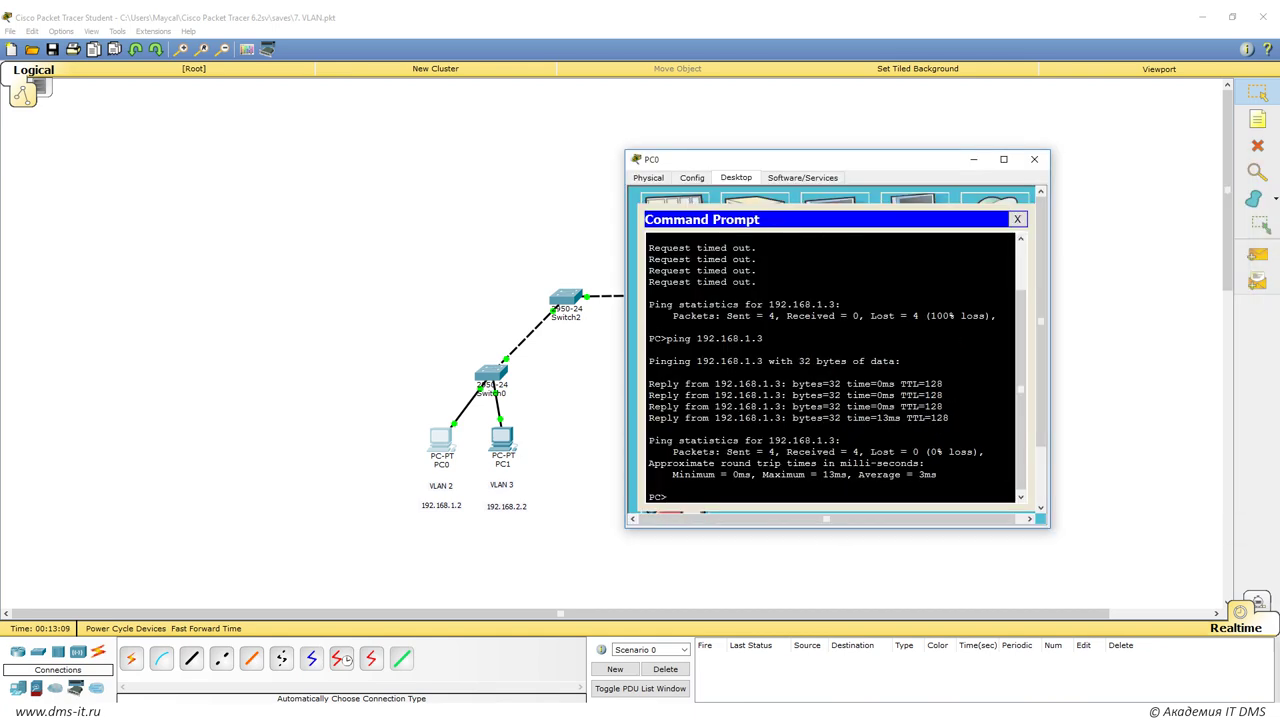
click(1034, 159)
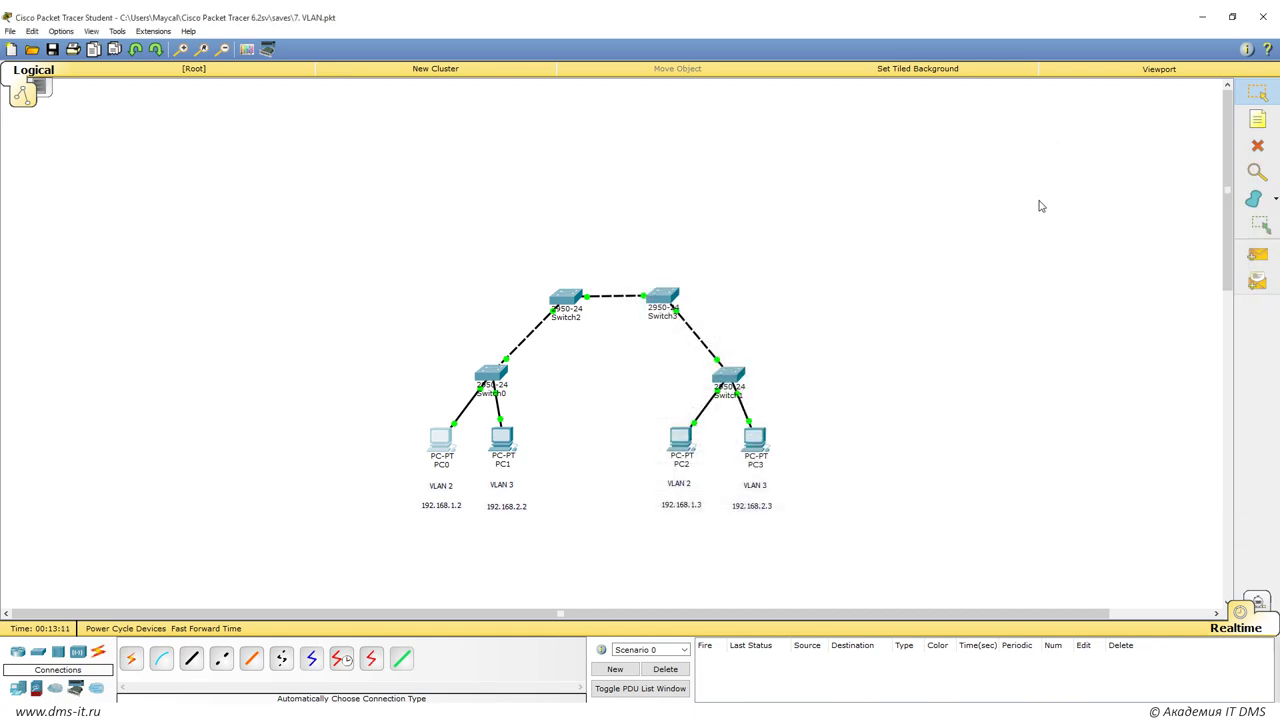
Reopen Switch2's command line, review the VLAN listing in an enlarged window and close it.
click(566, 297)
drag(595, 204, 750, 177)
scroll(639, 336, up, 5)
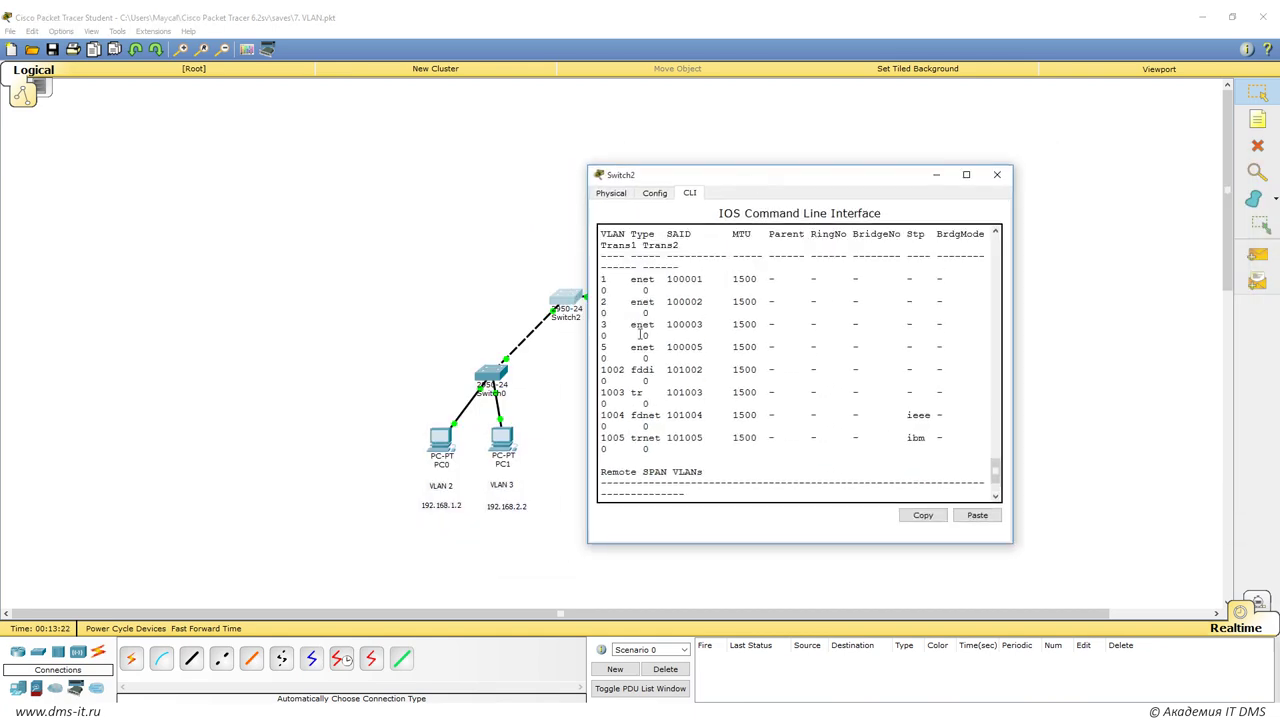
scroll(639, 336, up, 5)
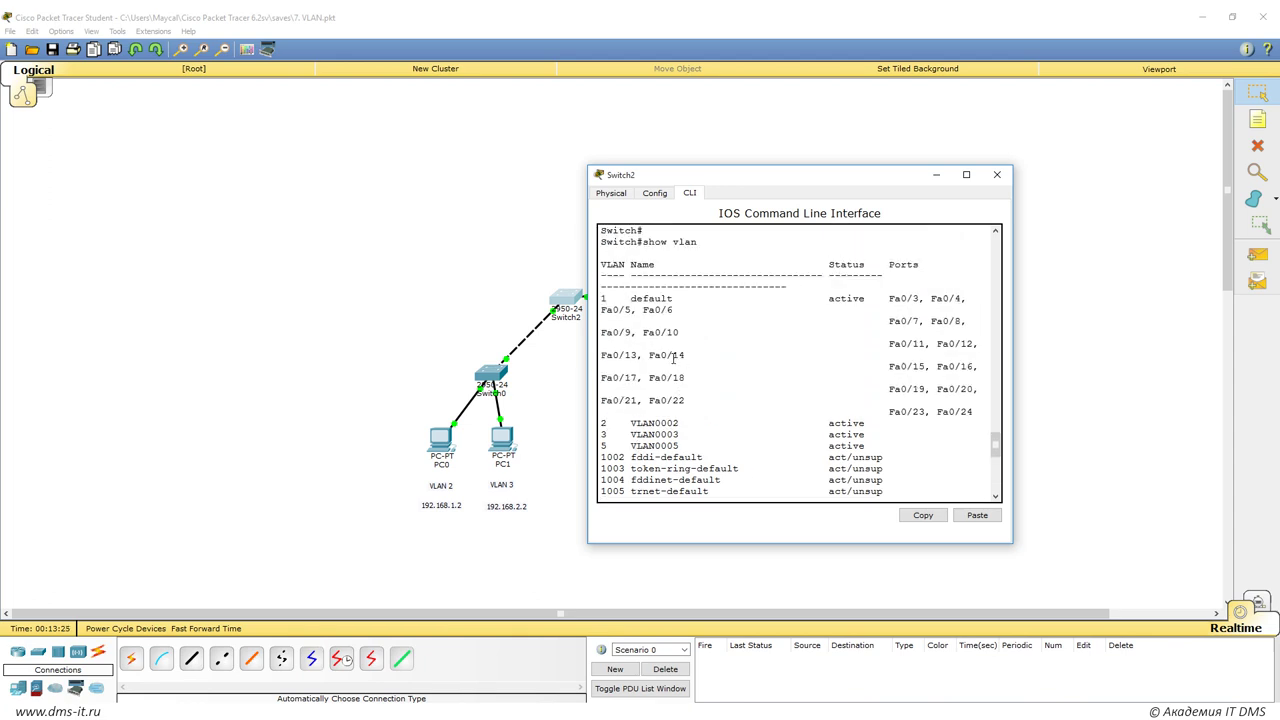
drag(1011, 543, 1180, 578)
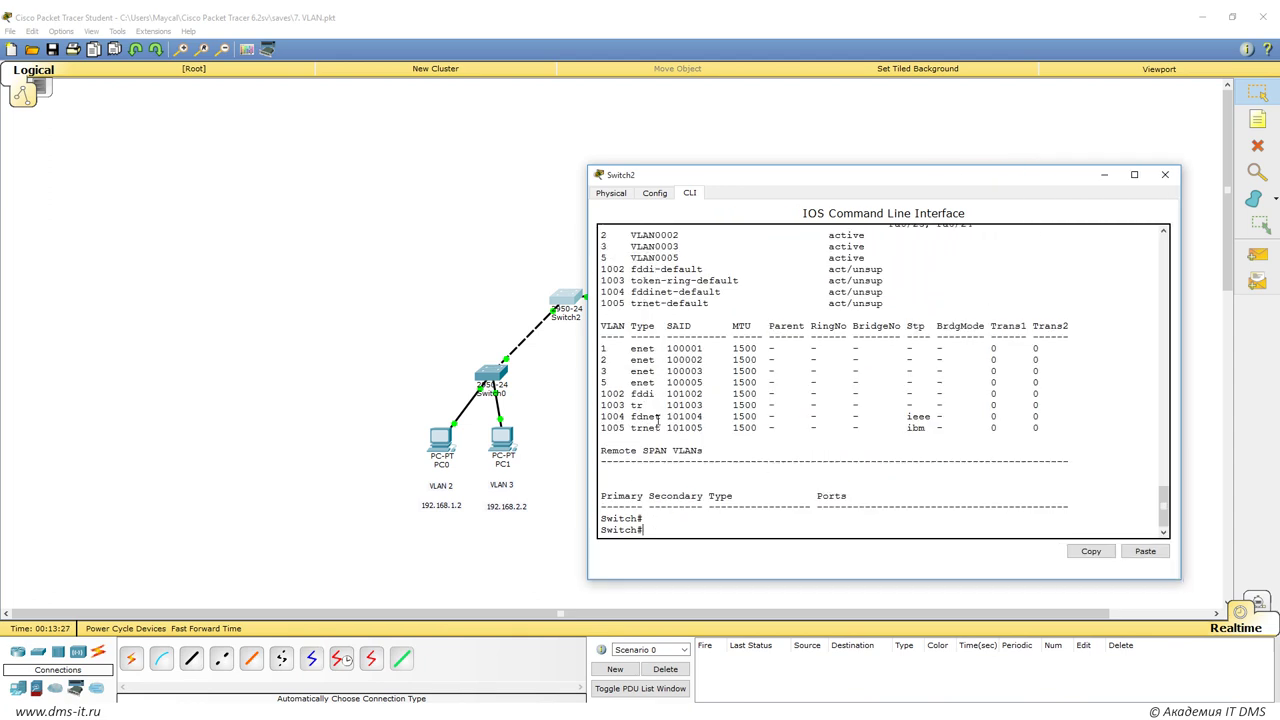
drag(603, 342, 622, 428)
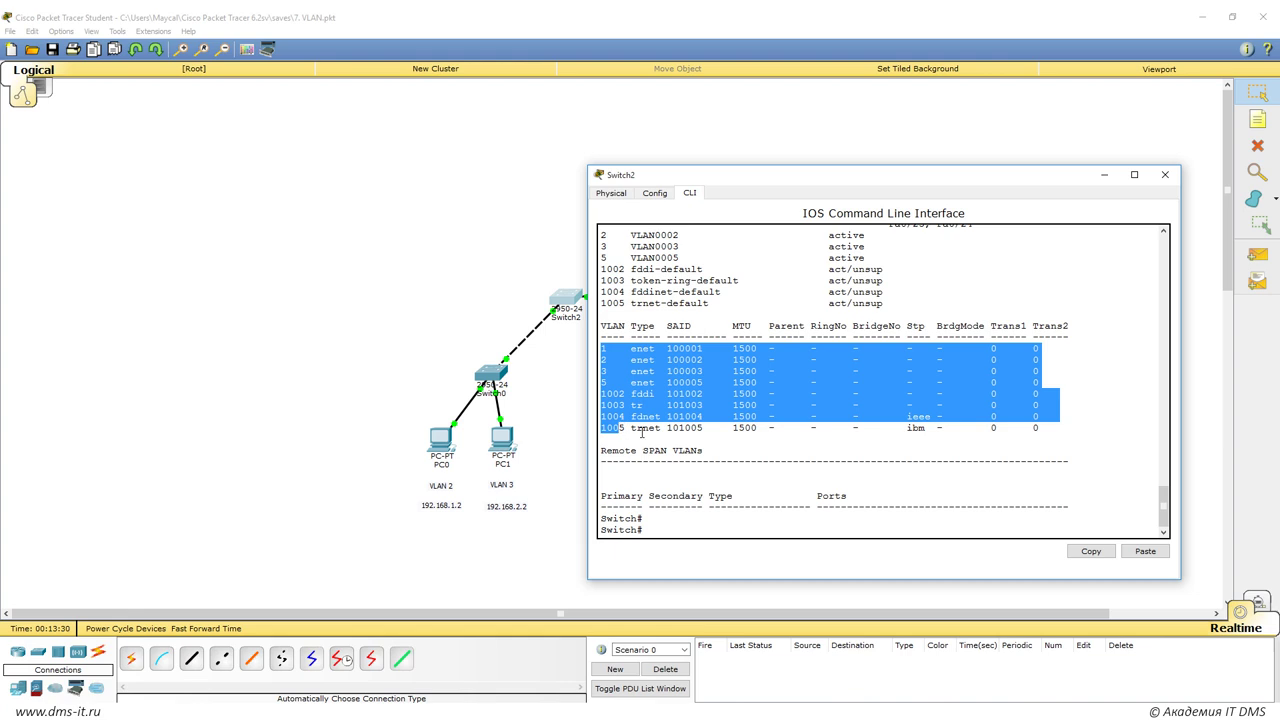
drag(768, 191, 925, 185)
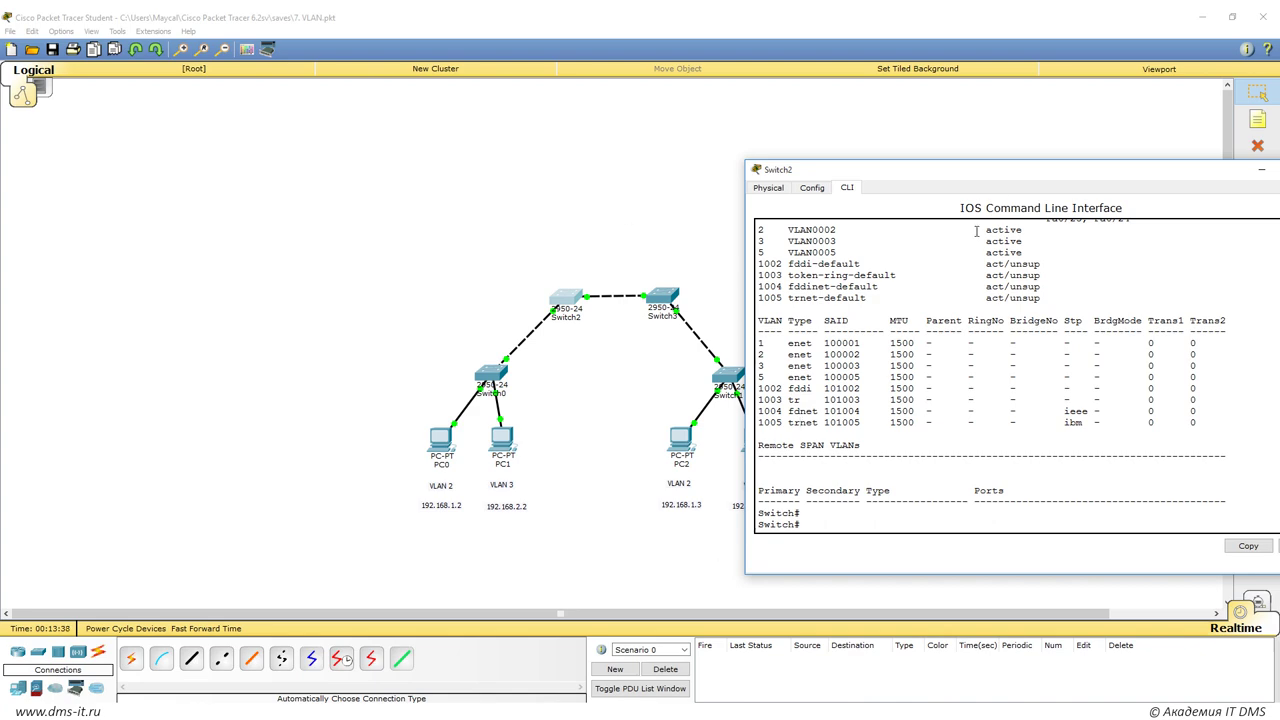
drag(990, 170, 651, 150)
click(994, 150)
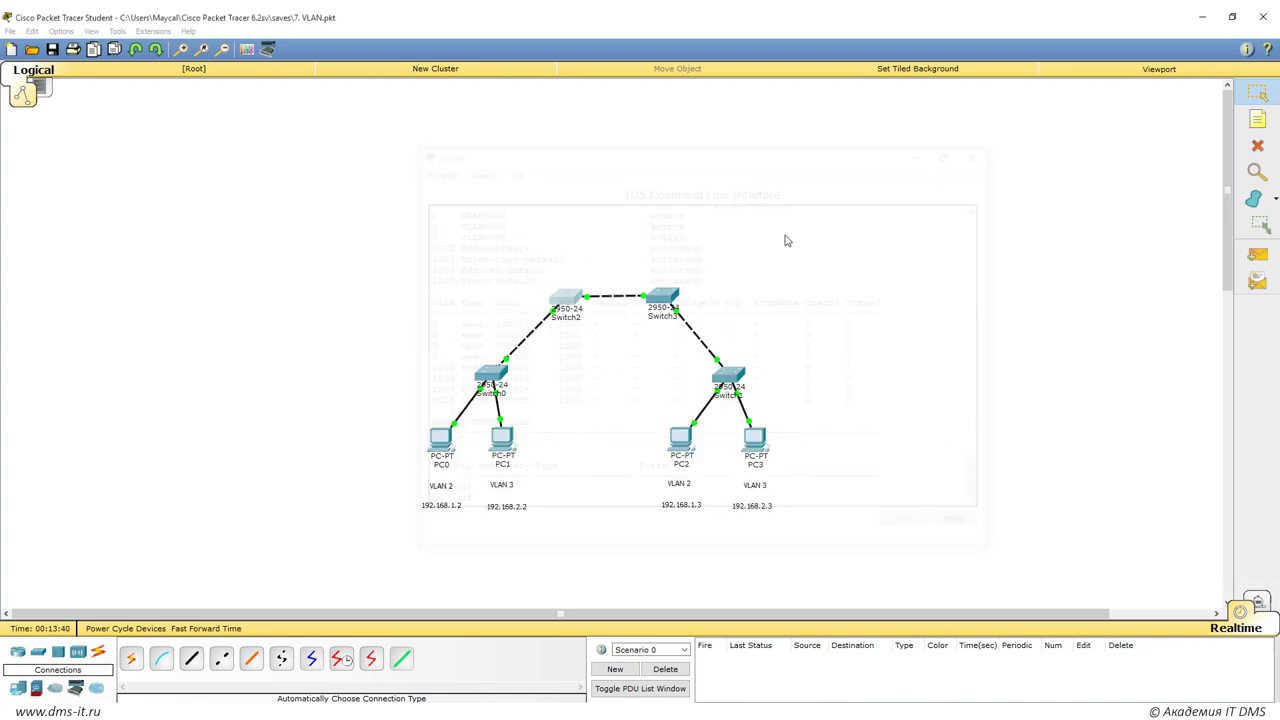
Create VLAN 10 on Switch1 from global configuration mode, leave VLAN configuration and close the window.
click(730, 379)
key(Return)
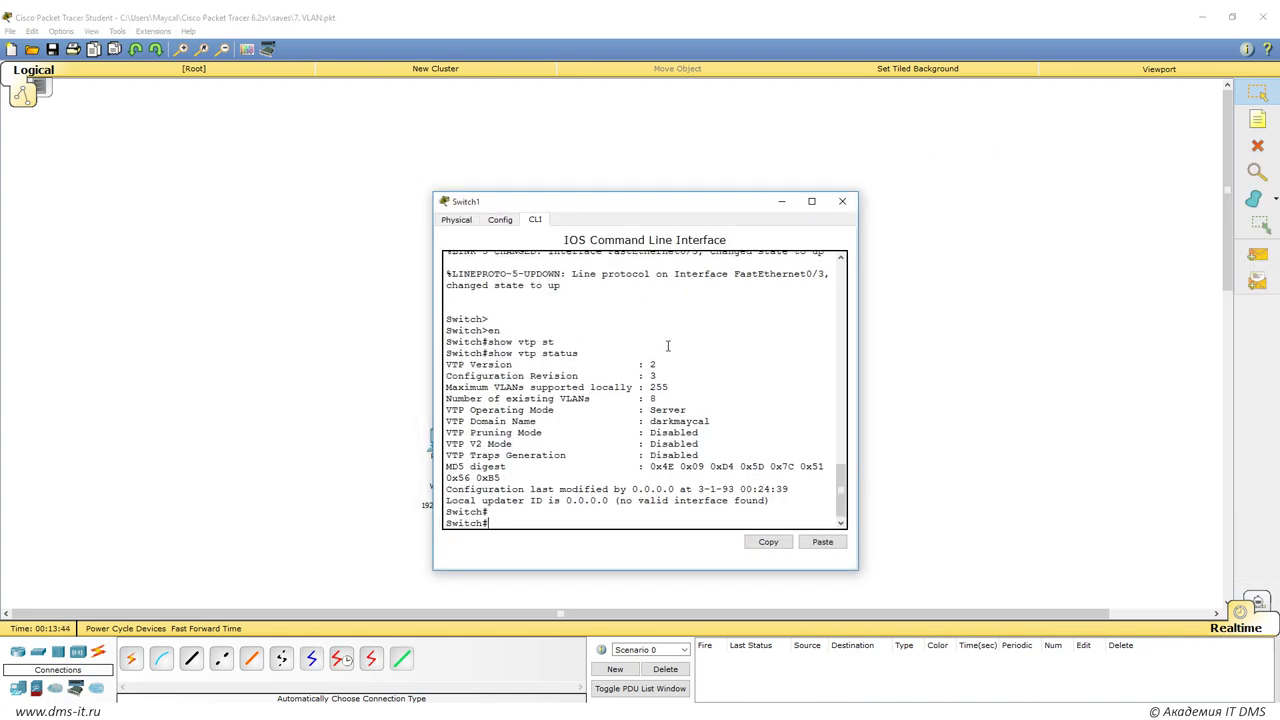
text(conf ter)
key(Return)
text(vlan)
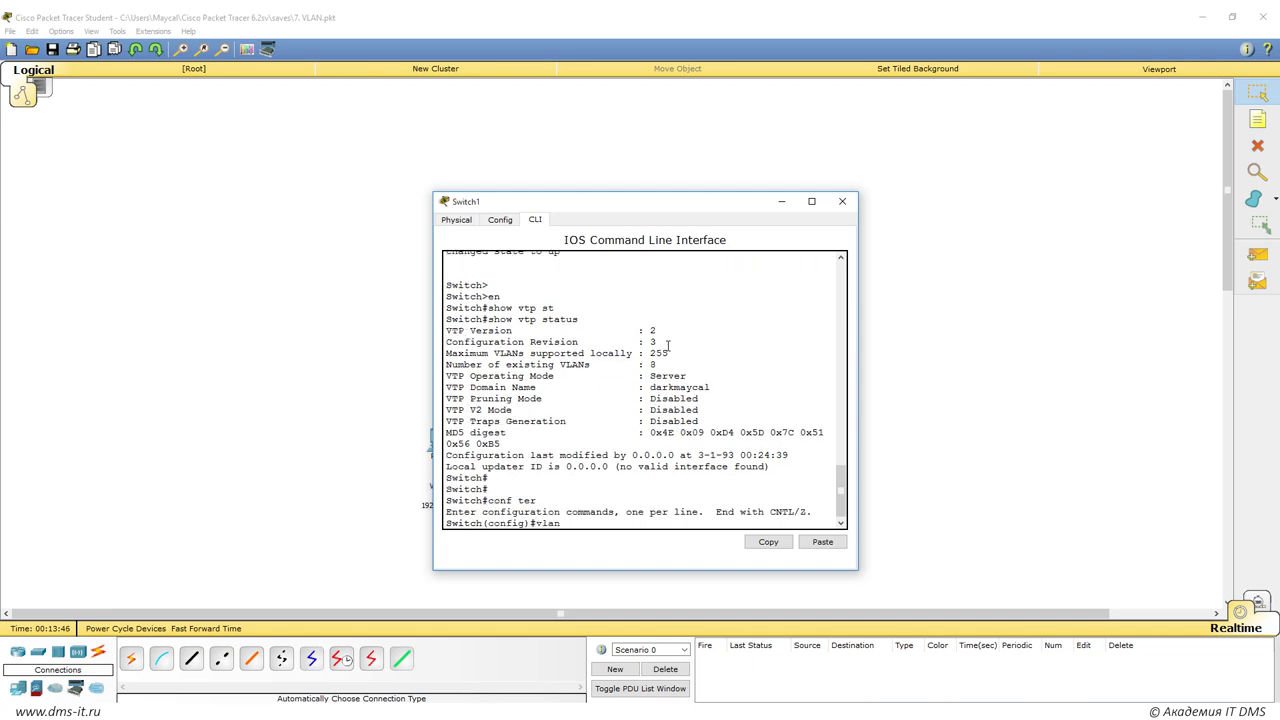
text( 10)
key(Return)
text(exit)
key(Return)
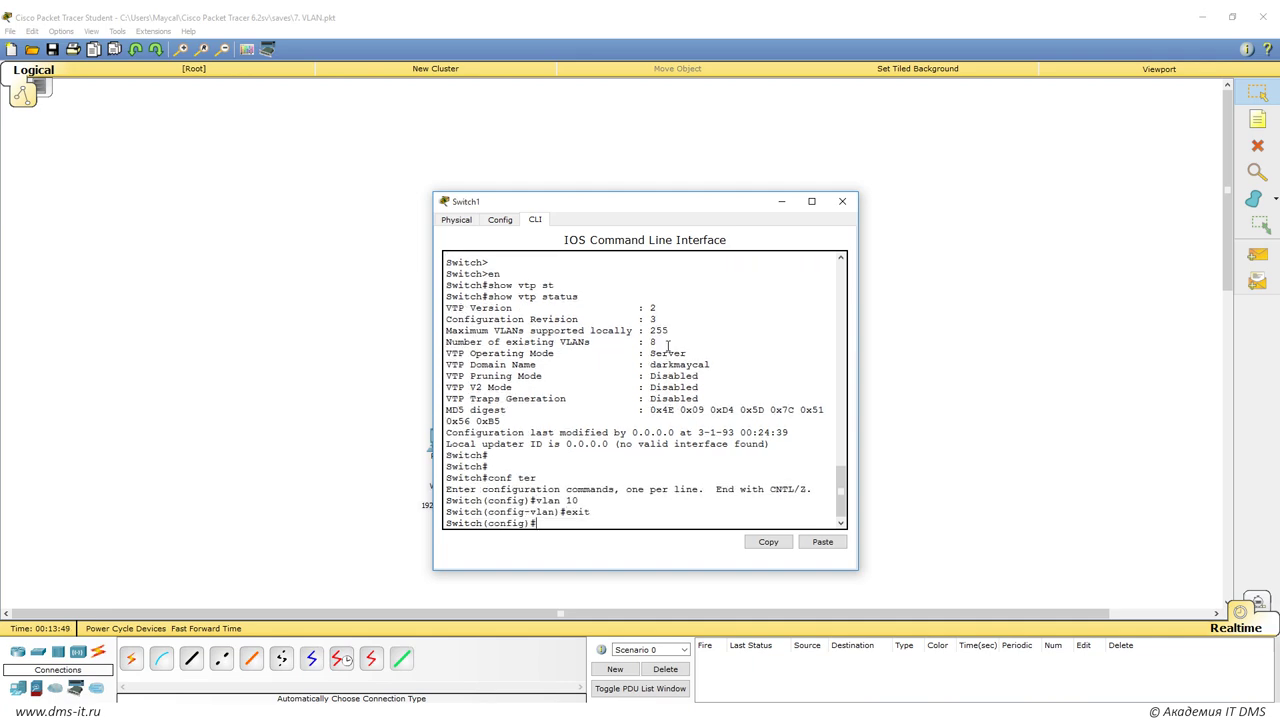
drag(640, 201, 1050, 100)
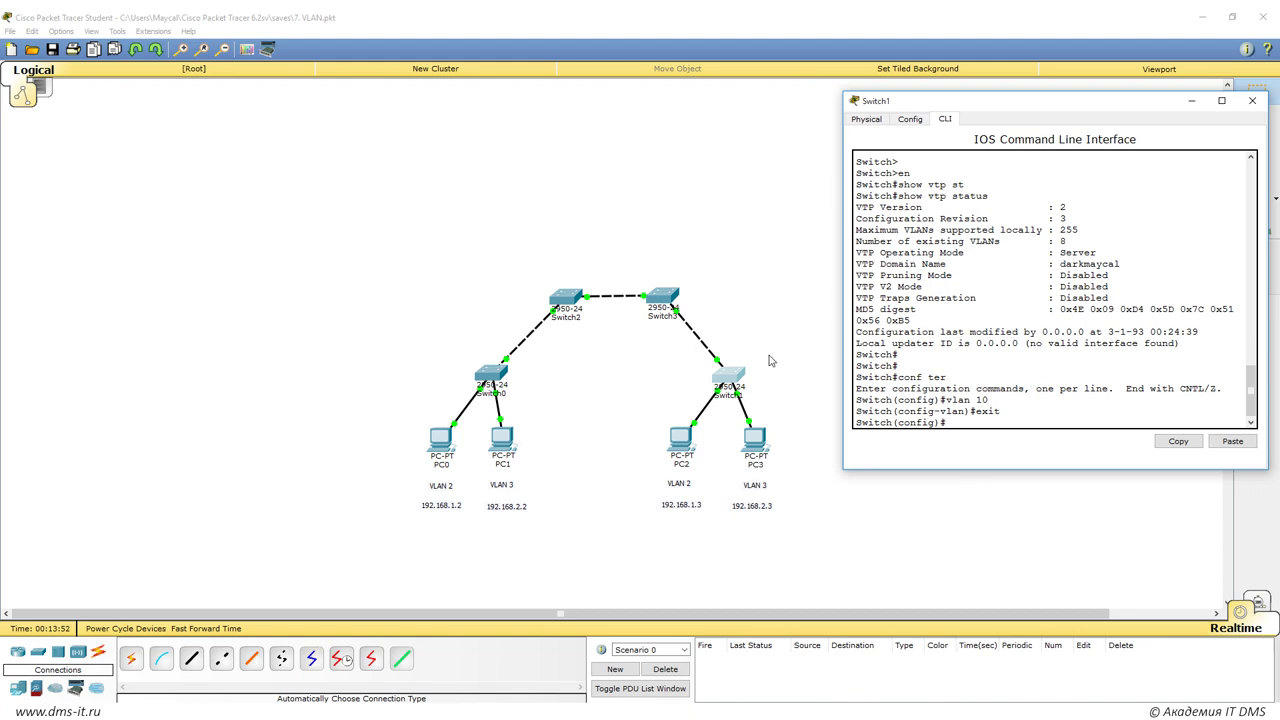
click(1251, 100)
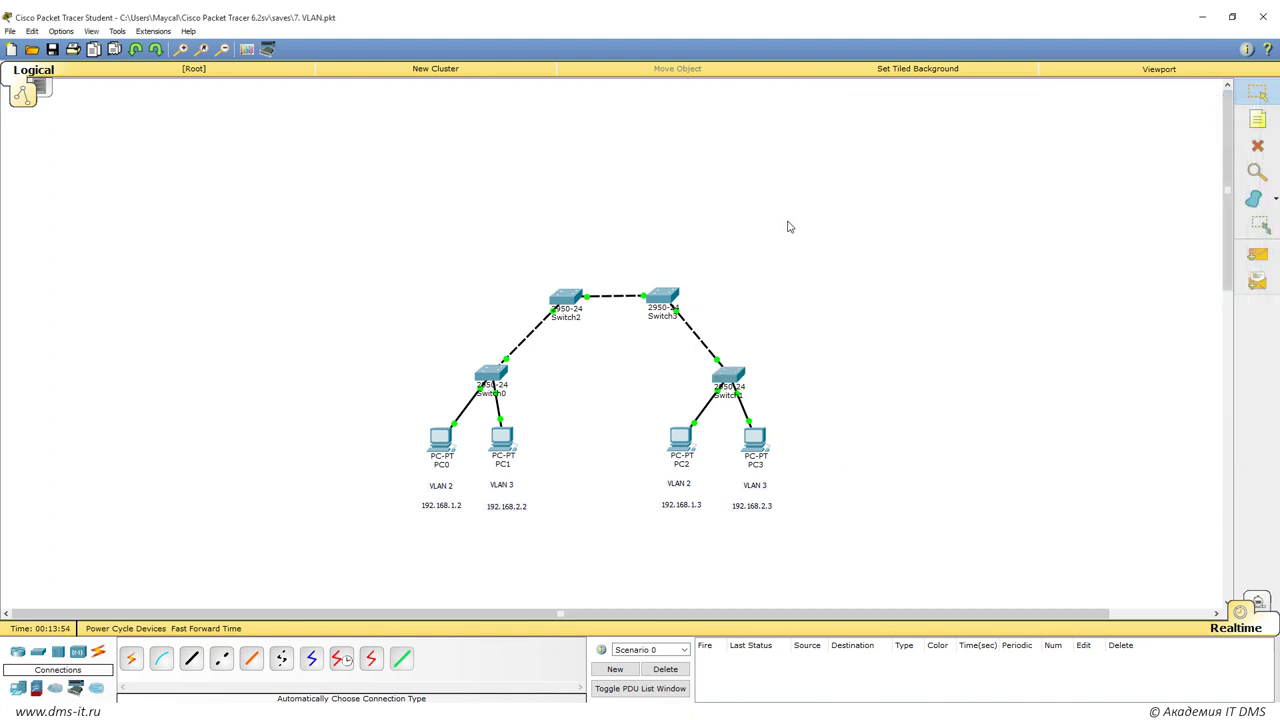
Show Switch2's VLAN table with show vlan, enlarge the window to check the VLAN 10 entry, and close it.
click(566, 297)
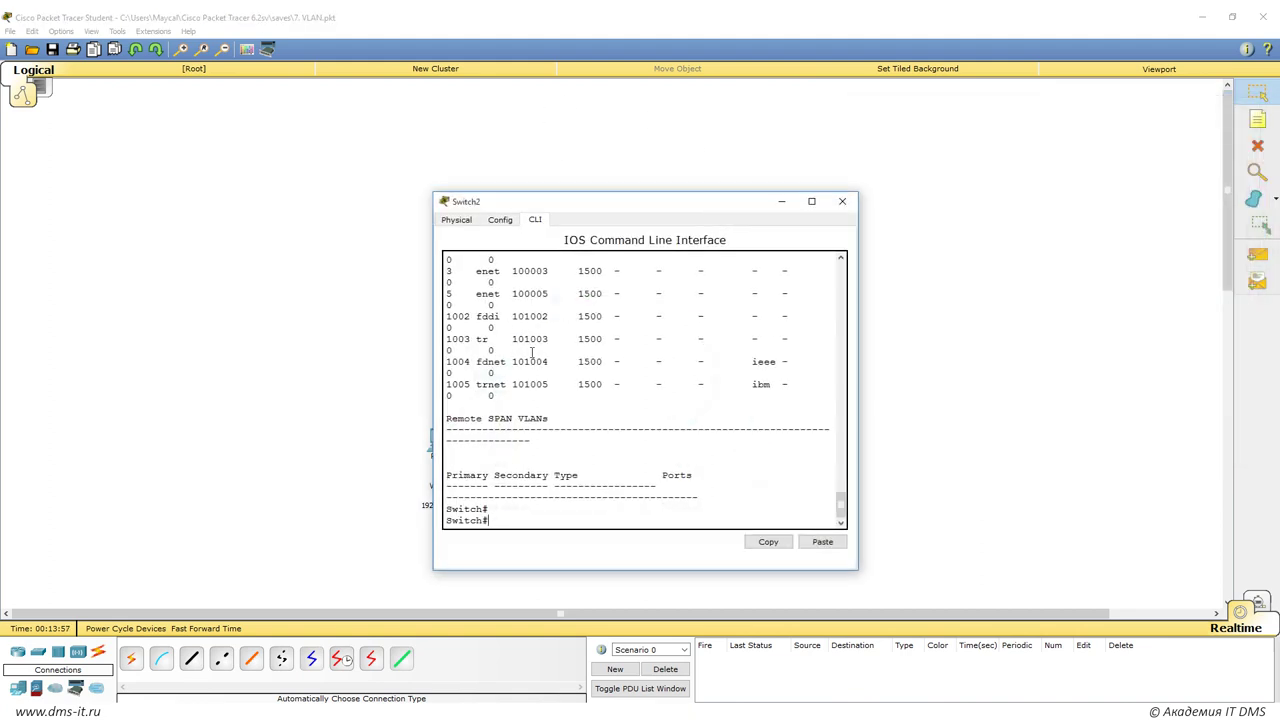
text(show vlan)
key(Return)
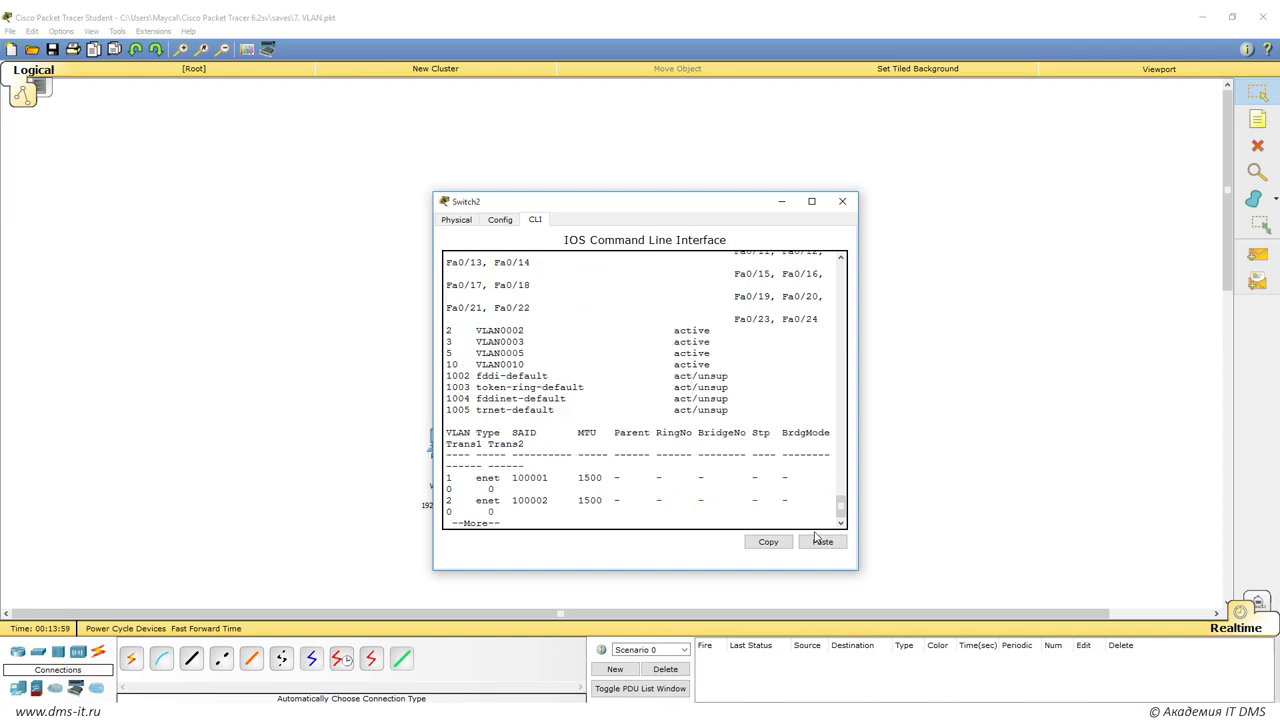
drag(857, 574, 1096, 626)
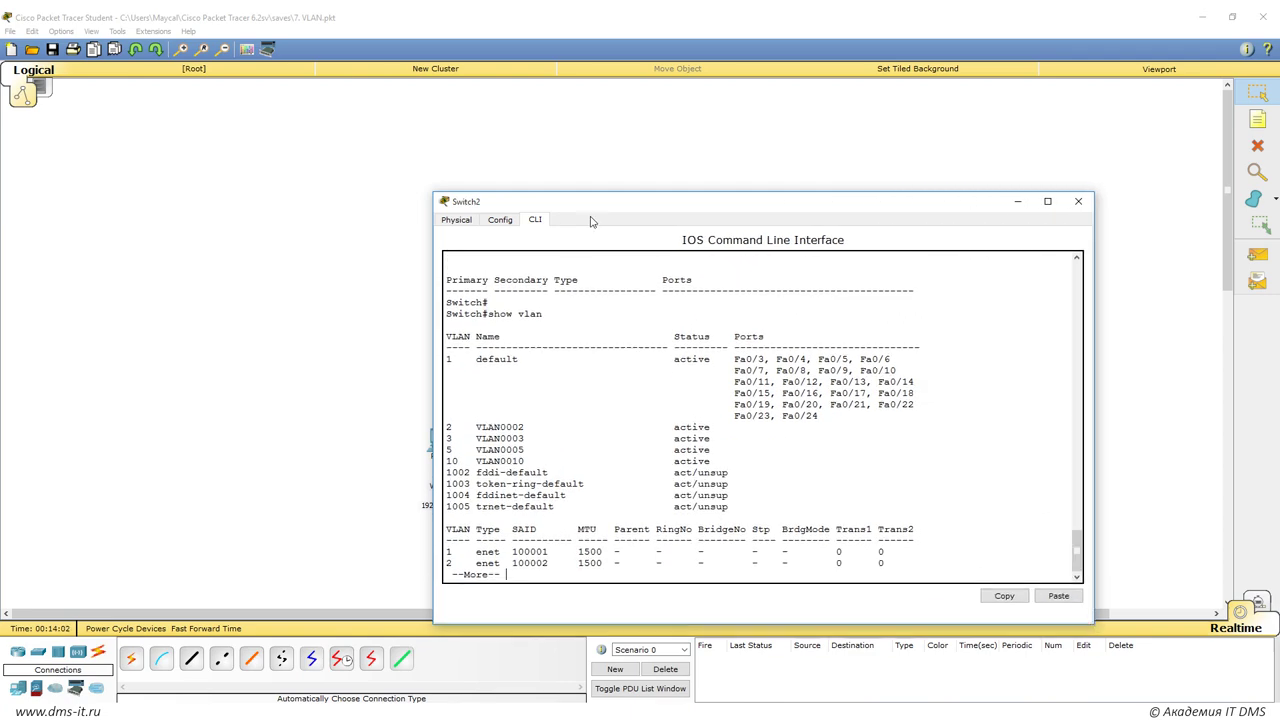
drag(597, 210, 1072, 163)
double_click(922, 413)
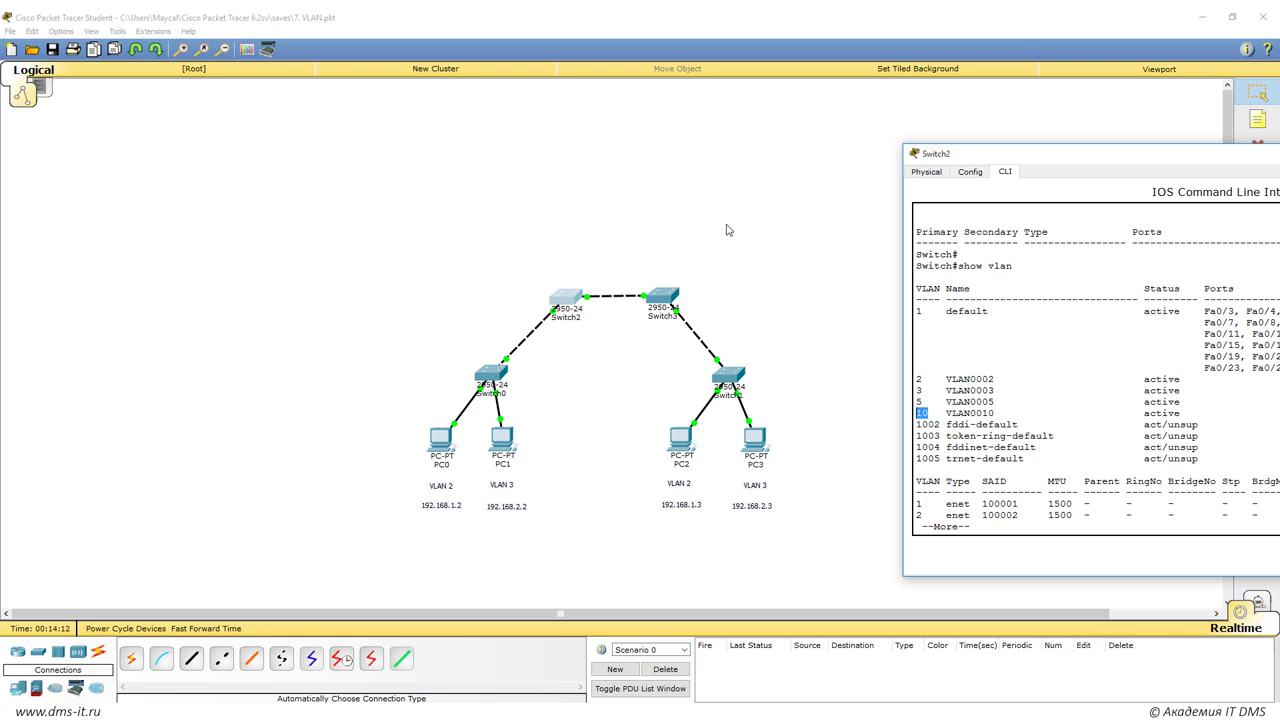
click(1005, 153)
click(1001, 139)
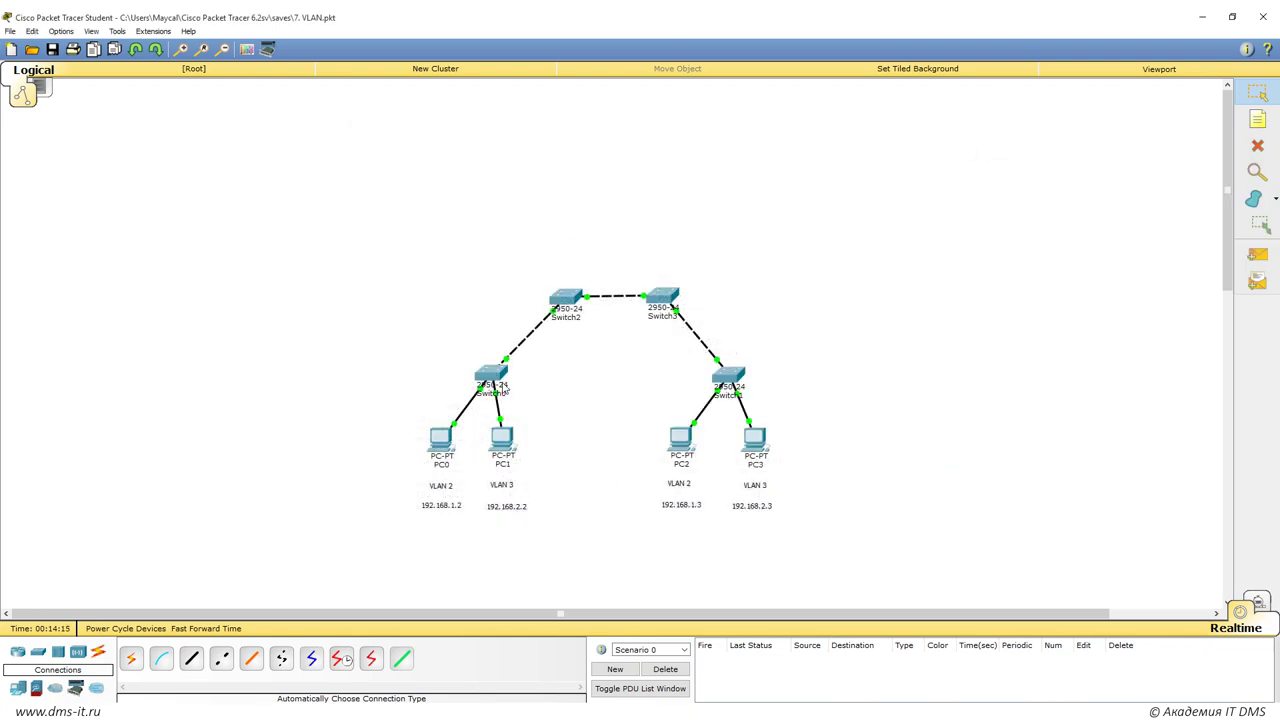
Open Switch0's command line, enter privileged mode and display its VLAN table with show vlan.
click(500, 385)
click(537, 217)
drag(584, 200, 883, 195)
key(Return)
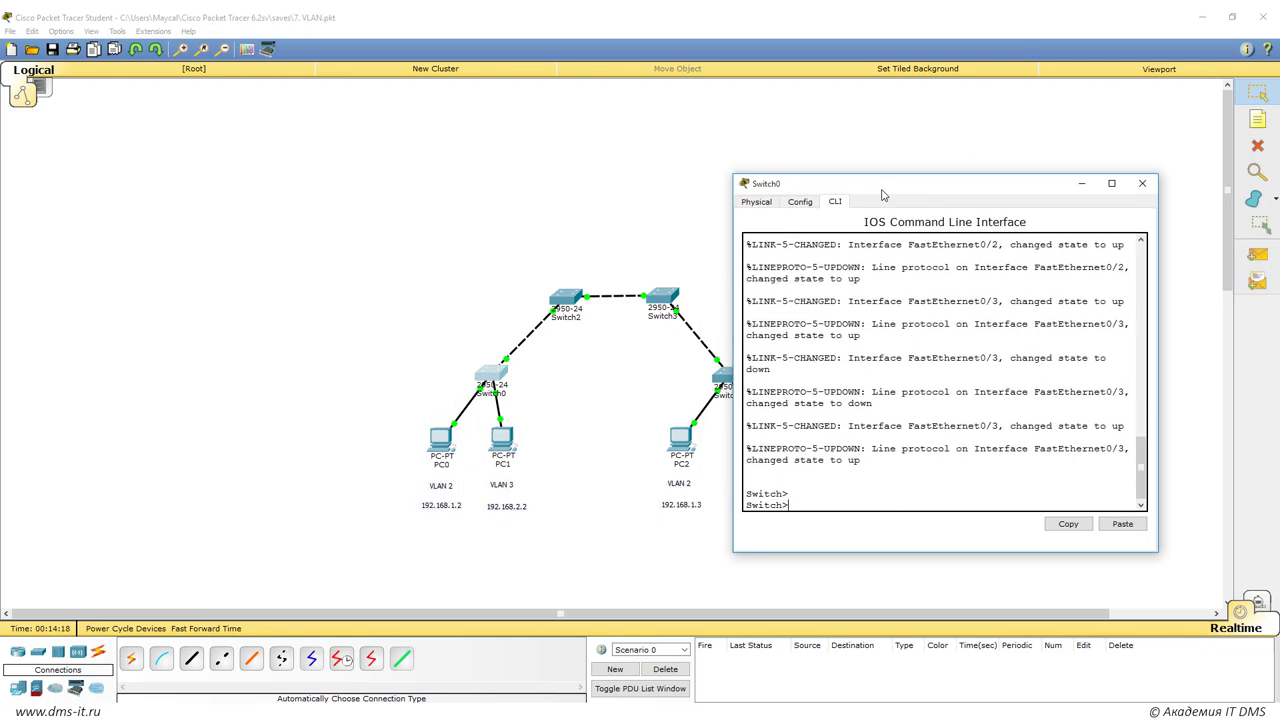
key(Return)
text(en)
key(Return)
text(do sh vlan)
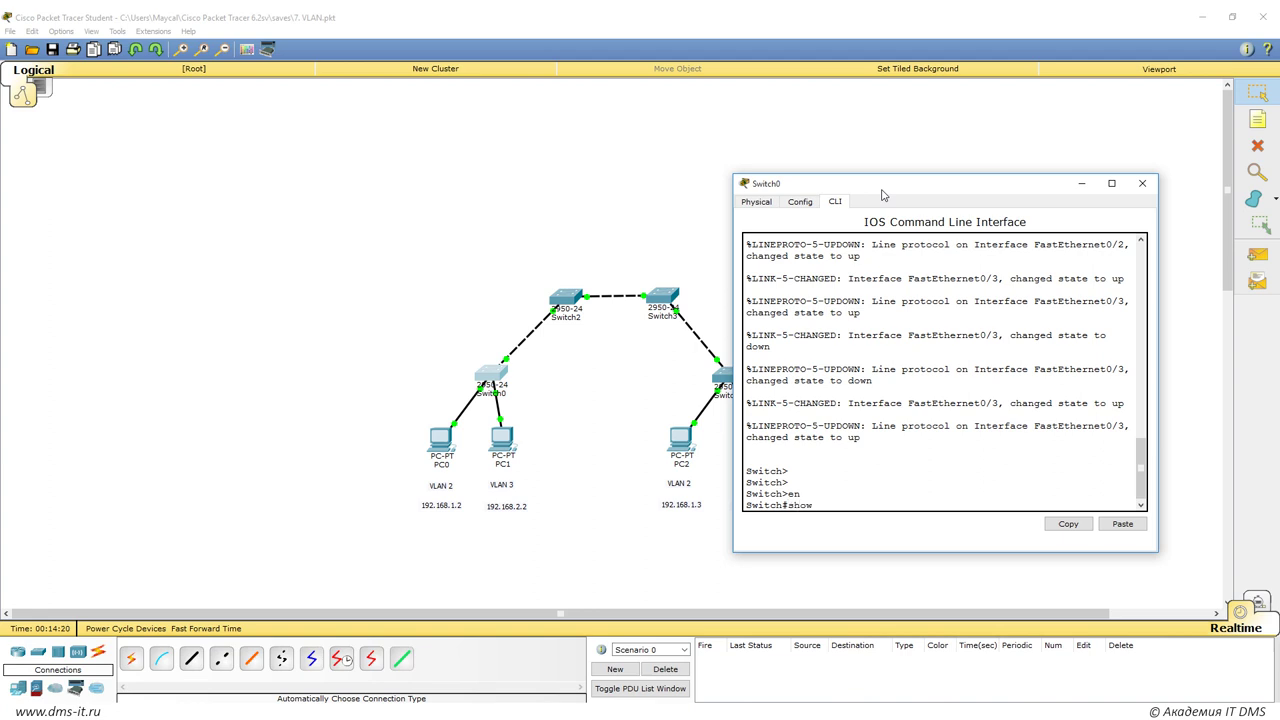
key(Return)
Enlarge Switch0's window, check the VLAN 10 entry, page to the end of the listing and close the window.
drag(1160, 557, 1276, 606)
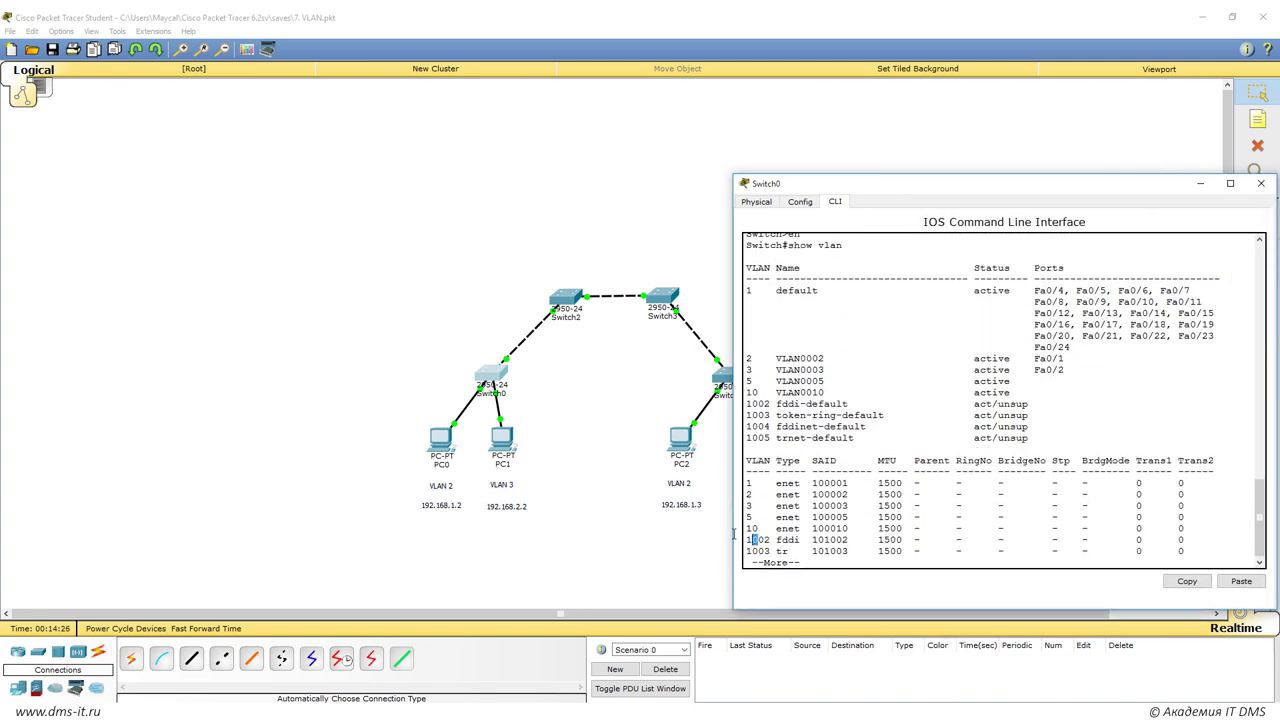
double_click(753, 528)
key(space)
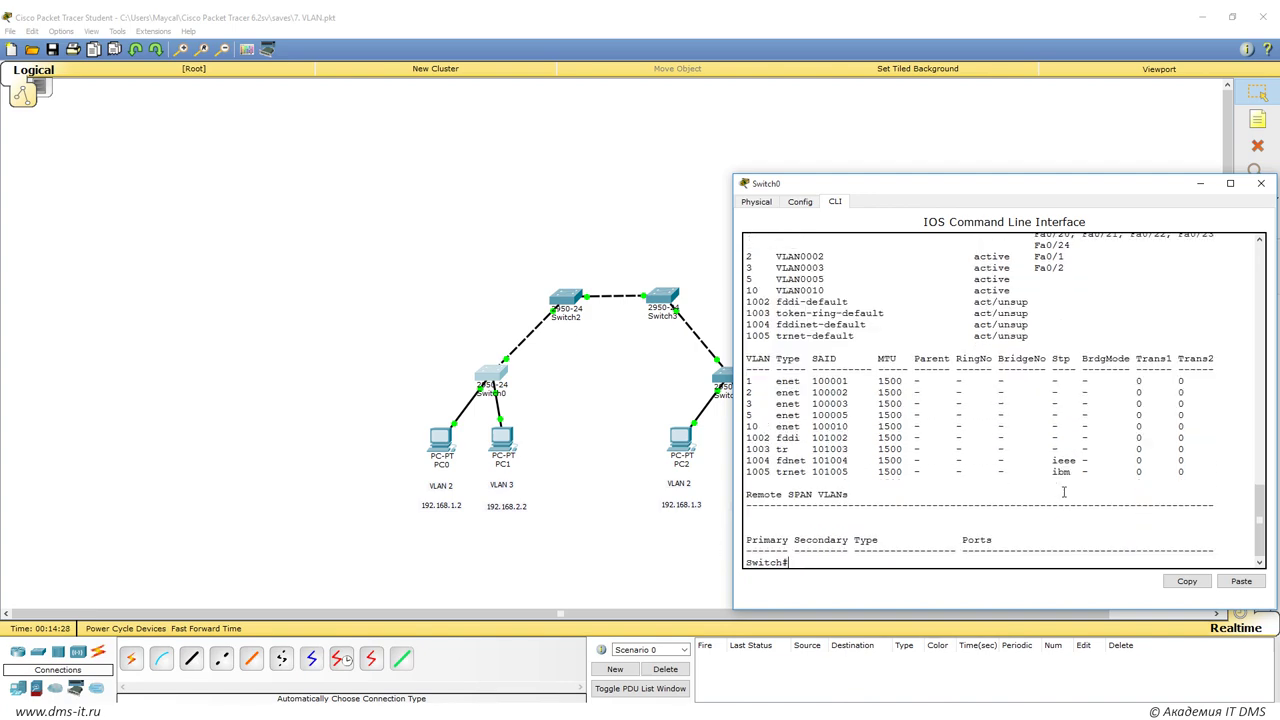
key(Return)
drag(1104, 180, 718, 146)
click(876, 150)
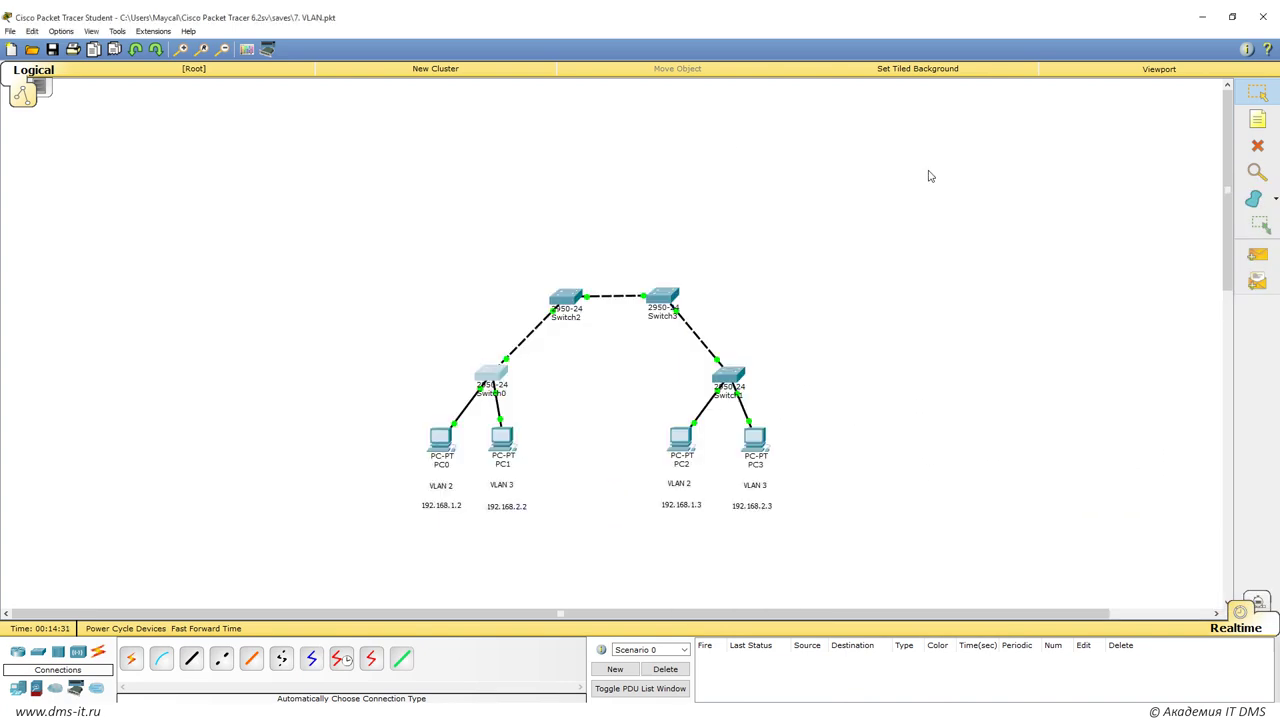
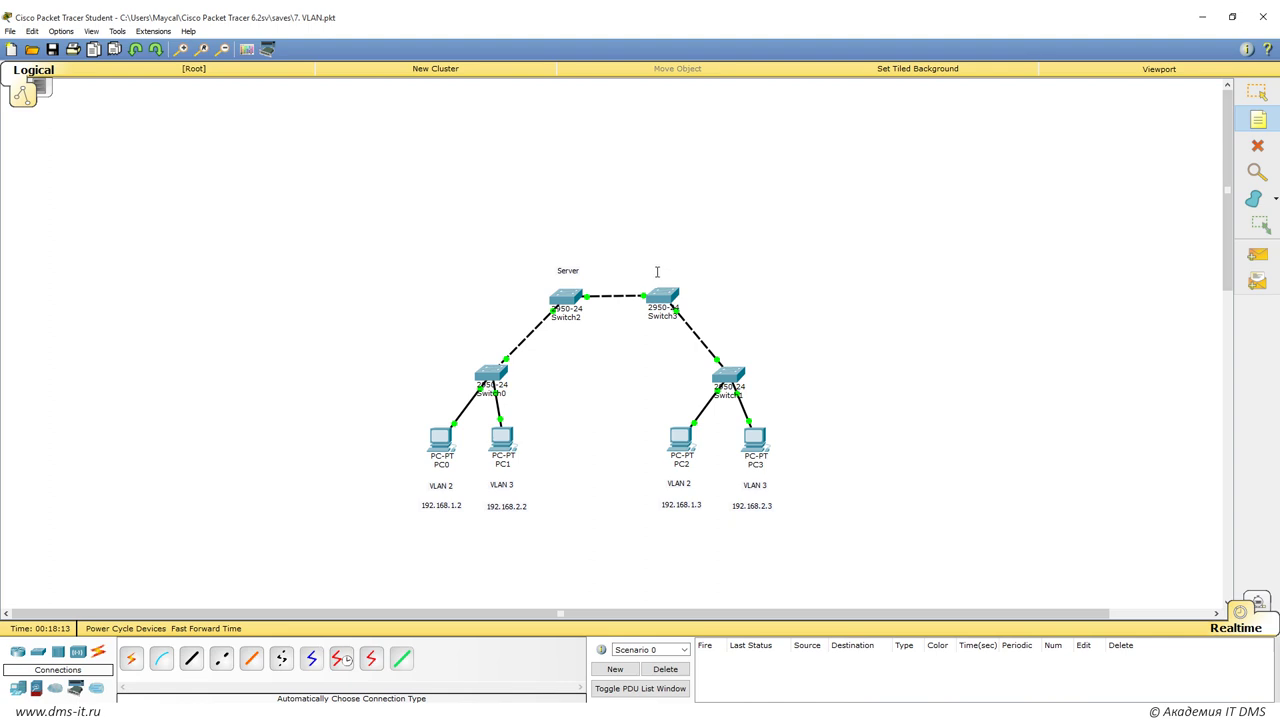
Add a note reading Client above Switch3 and return to the selection tool.
click(656, 272)
text(Client)
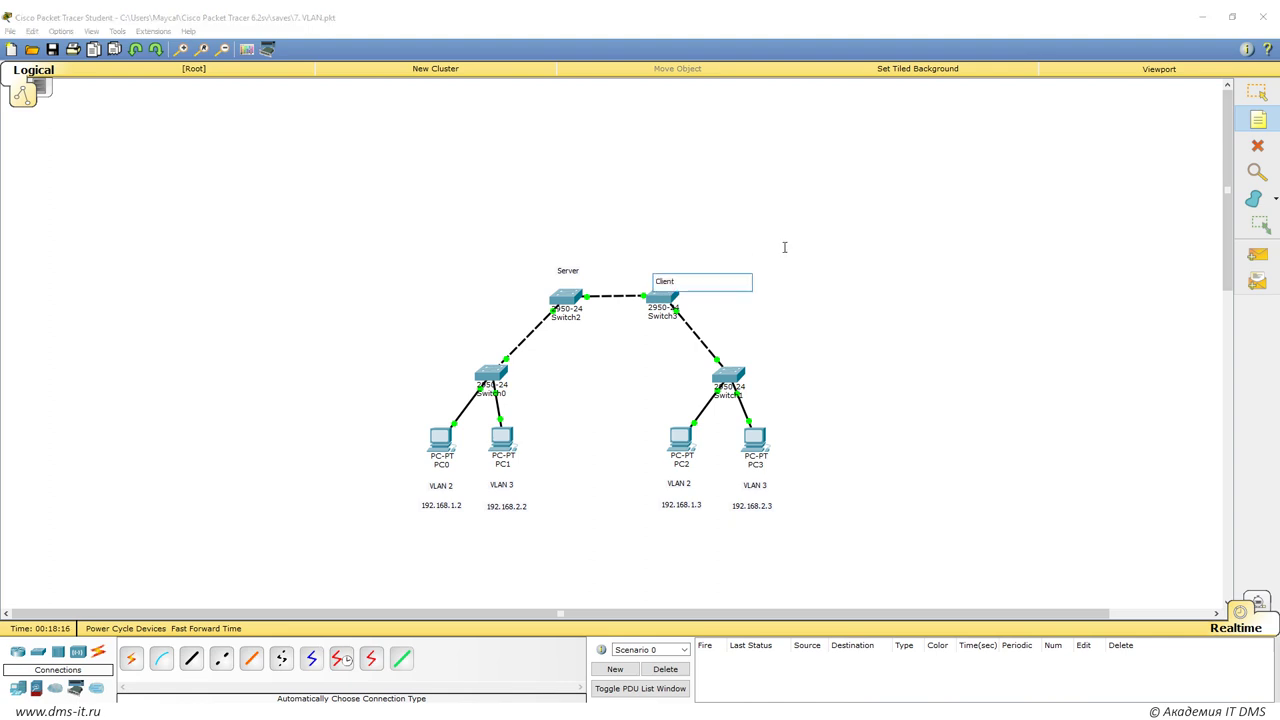
click(1244, 98)
click(1244, 98)
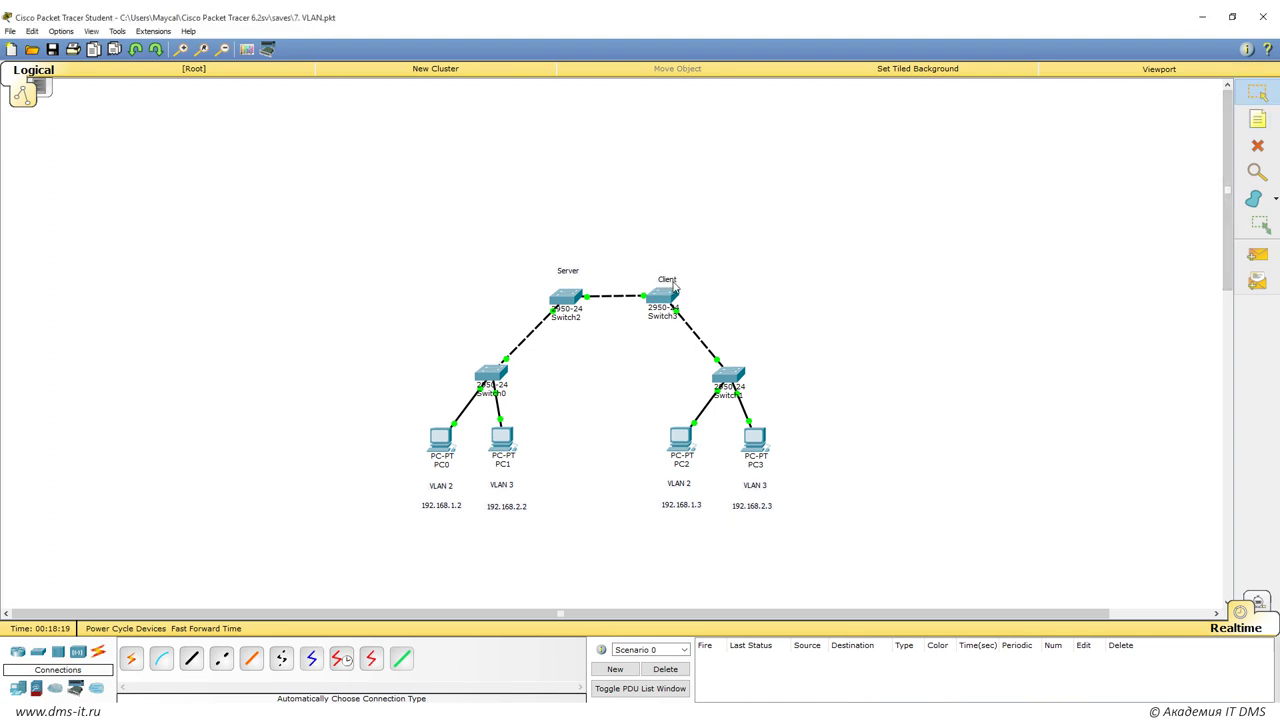
Duplicate the Client note and place the copies above Switch0 and Switch1.
click(666, 273)
key(ctrl+c)
key(ctrl+v)
drag(662, 246, 492, 358)
key(ctrl+v)
click(488, 358)
Set Switch0 to VTP client mode from global configuration mode, listing the available VTP modes first.
click(490, 378)
drag(580, 200, 914, 184)
text(conf ter)
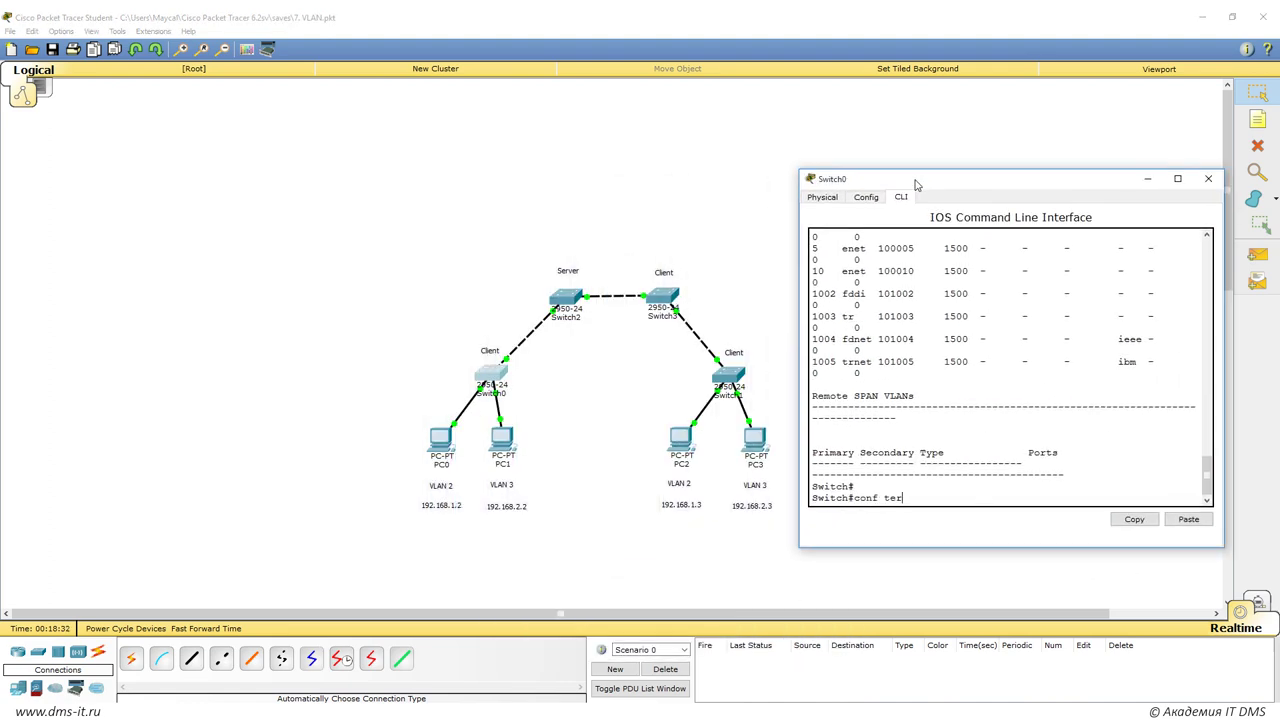
key(Return)
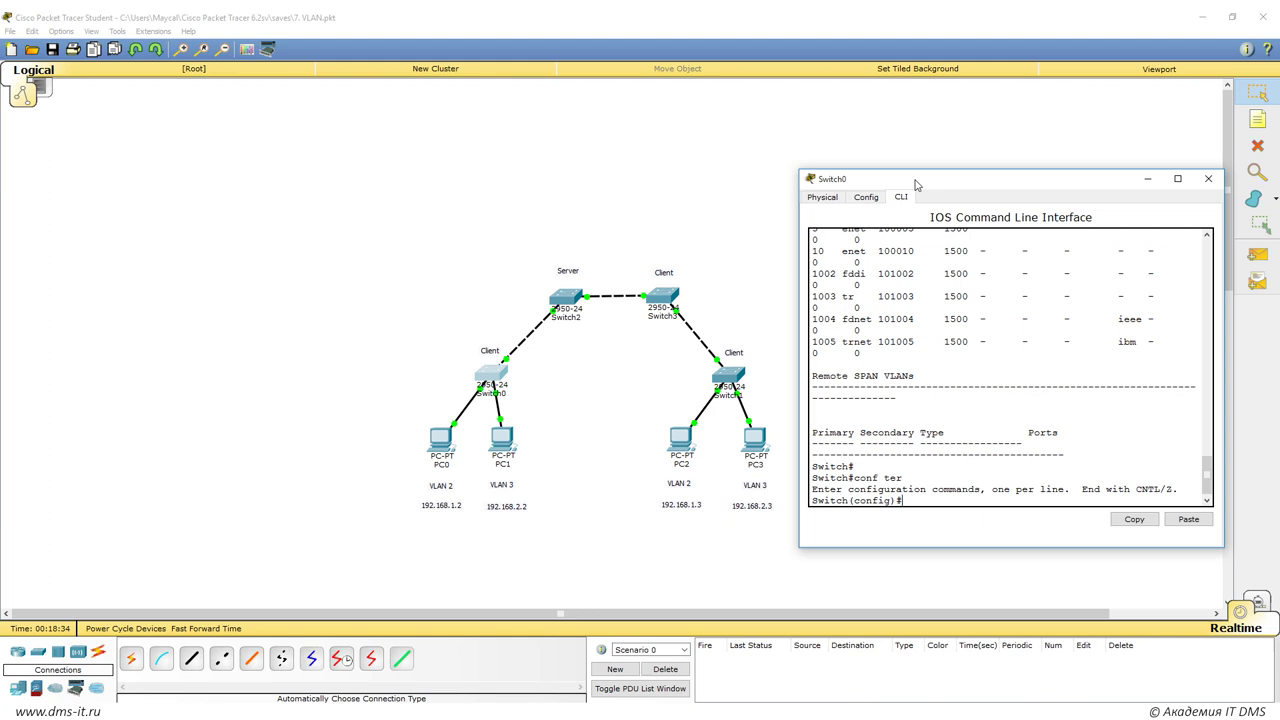
text(vtp mode ?cli)
key(Tab)
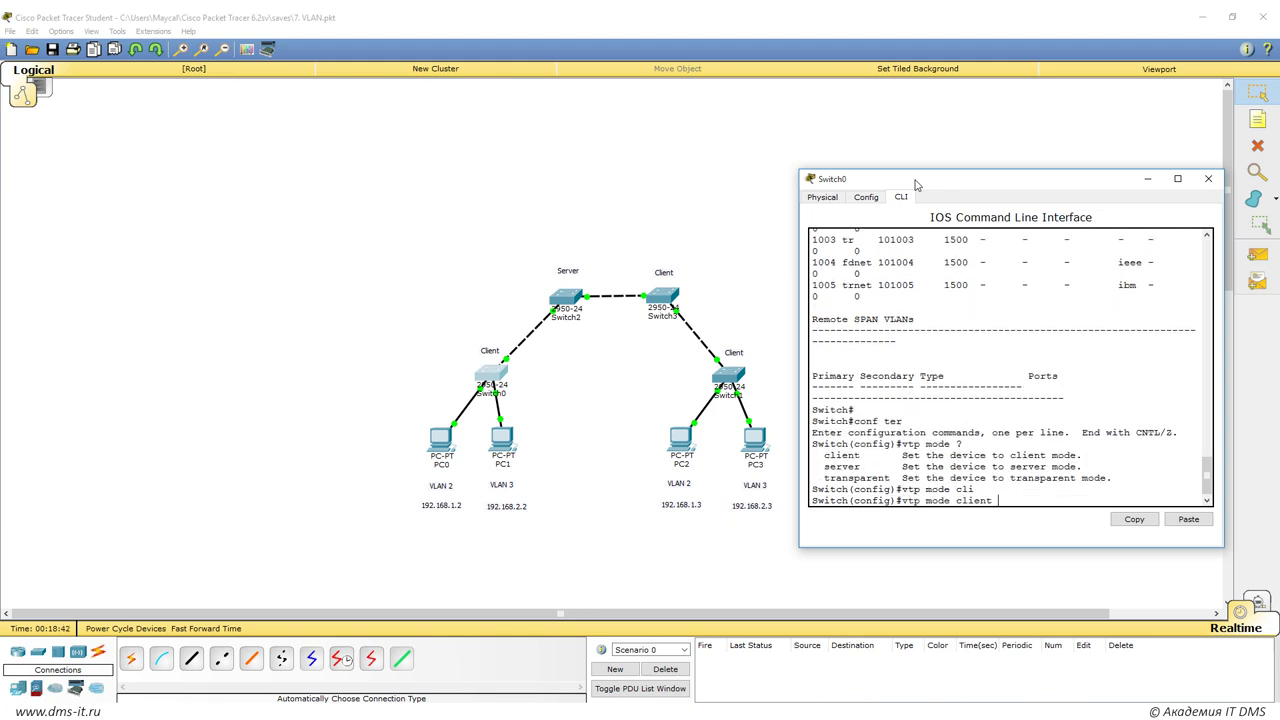
key(Return)
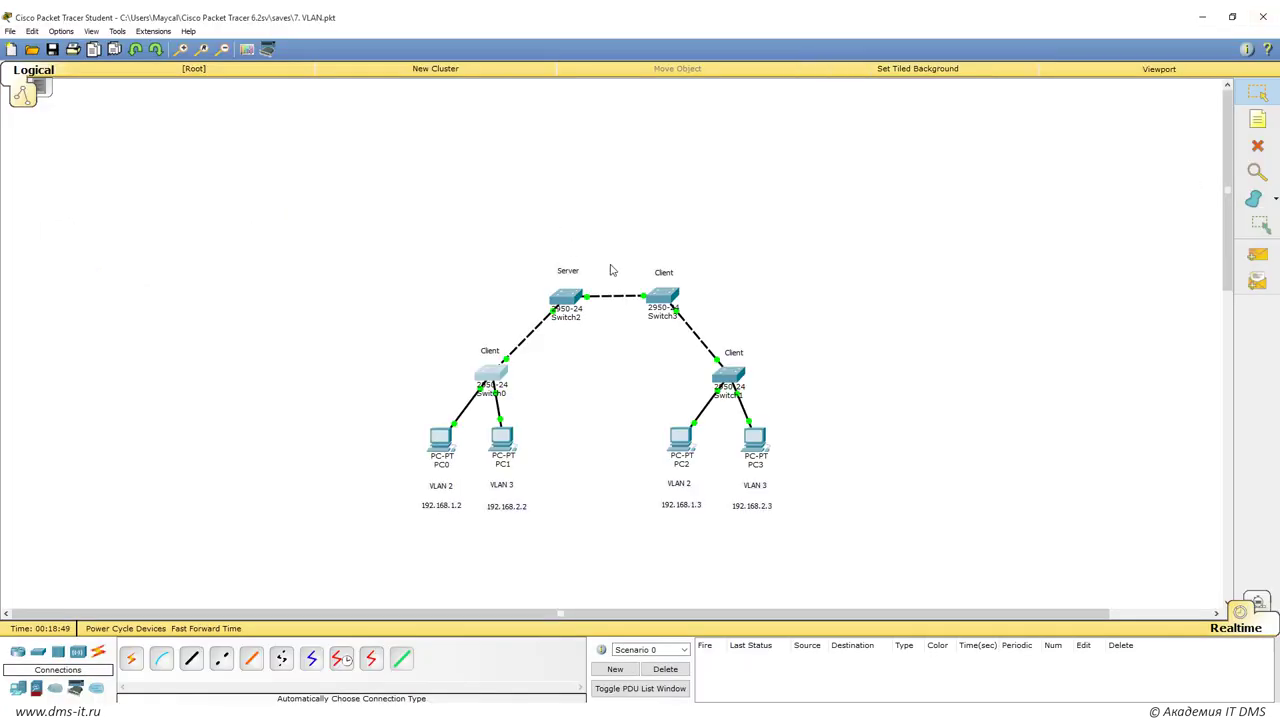
Set Switch3 to VTP client mode from global configuration mode and close its window.
click(663, 297)
text(conf ter)
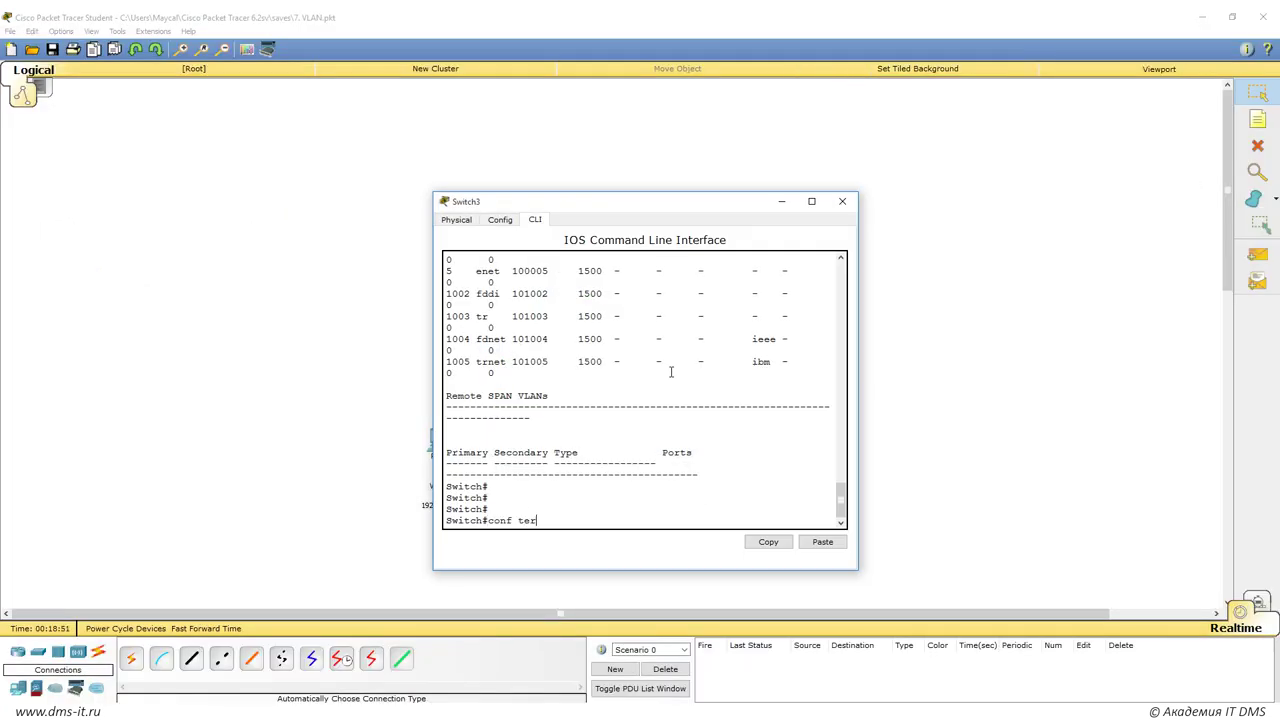
key(Return)
text(vtp mode cli)
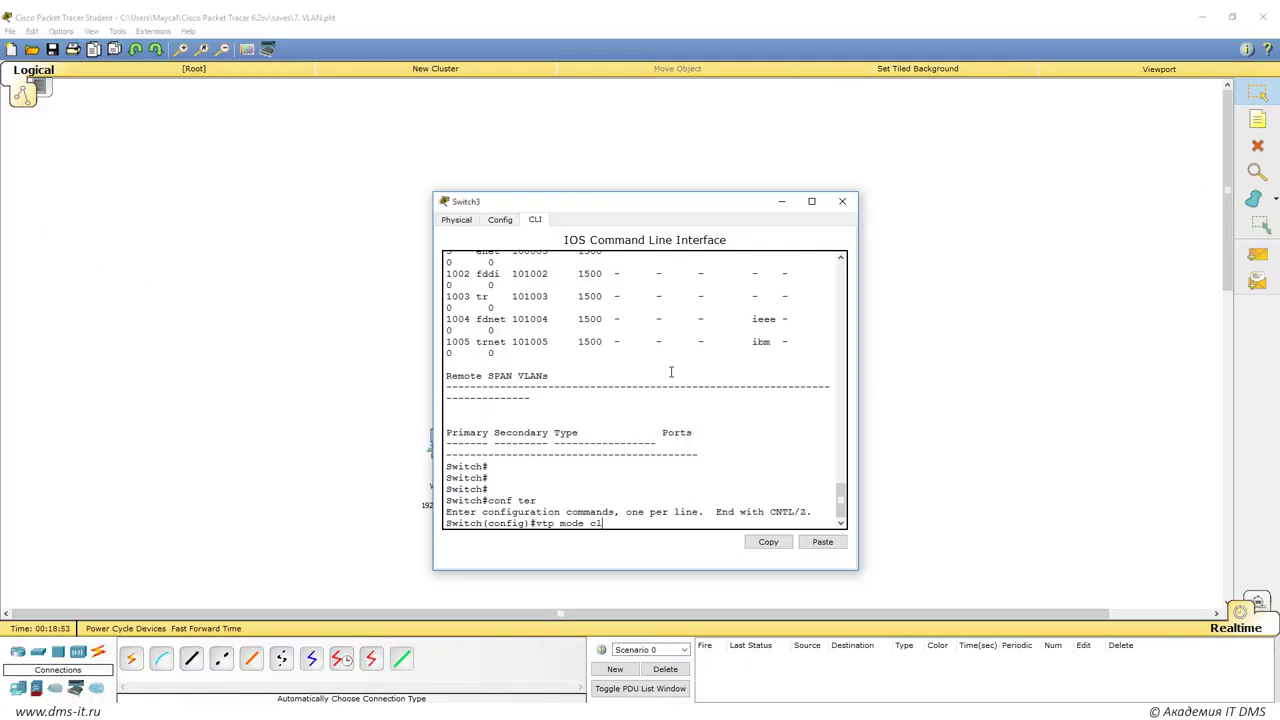
key(Tab)
key(Return)
click(842, 201)
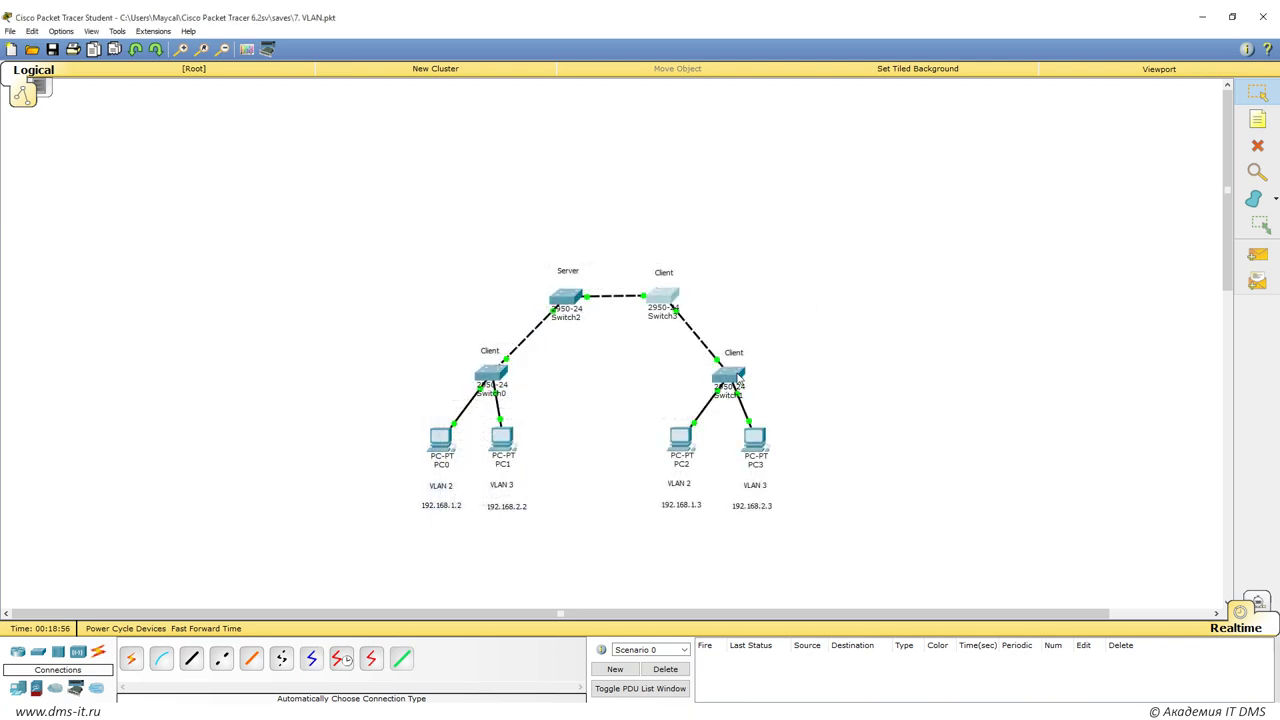
Set Switch1 to VTP client mode with vtp mode client and close its window.
click(737, 374)
text(vtp mode v)
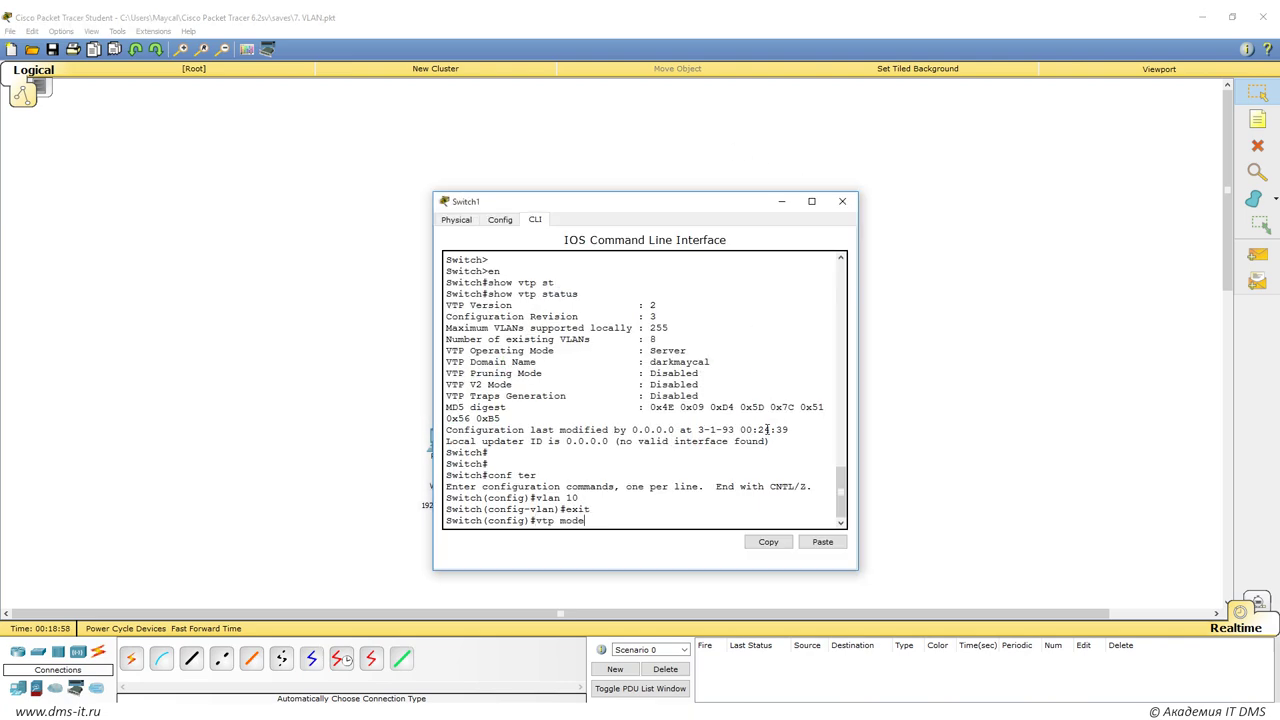
key(Tab)
key(BackSpace)
text(c)
key(Tab)
key(Return)
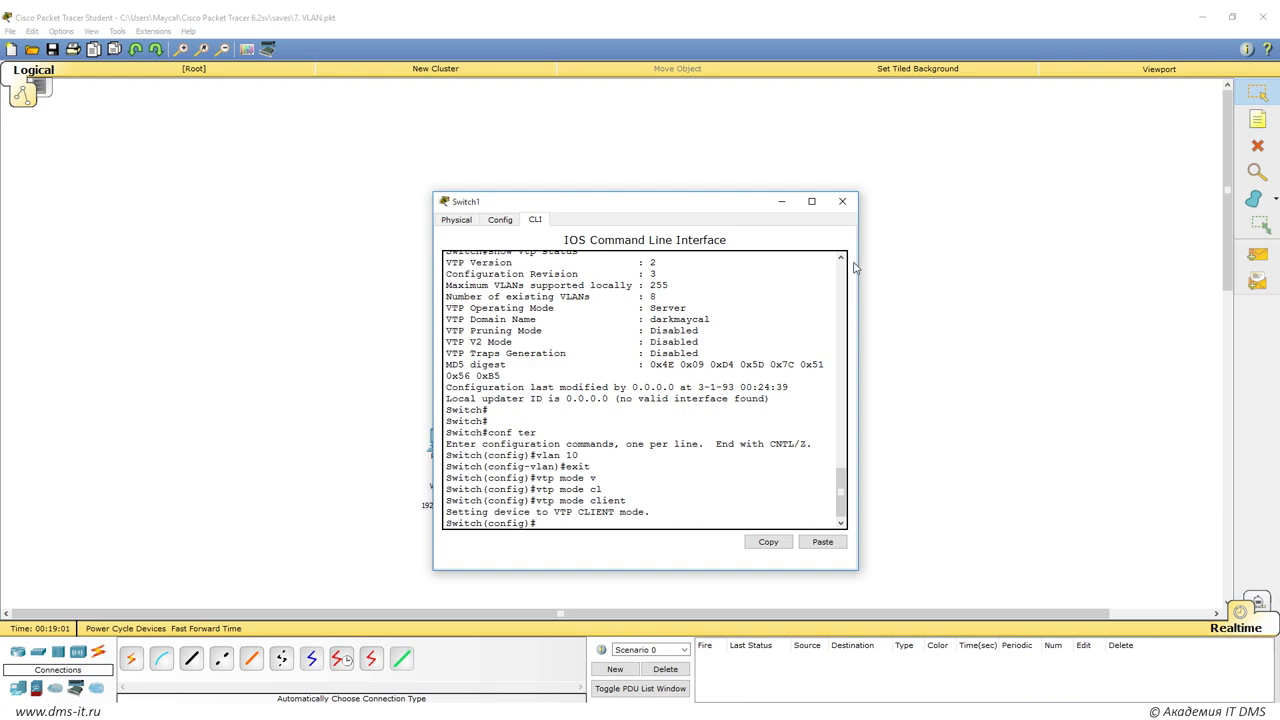
click(842, 201)
Display Switch0's VTP status from configuration mode with do show vtp st and examine the operating mode.
click(490, 372)
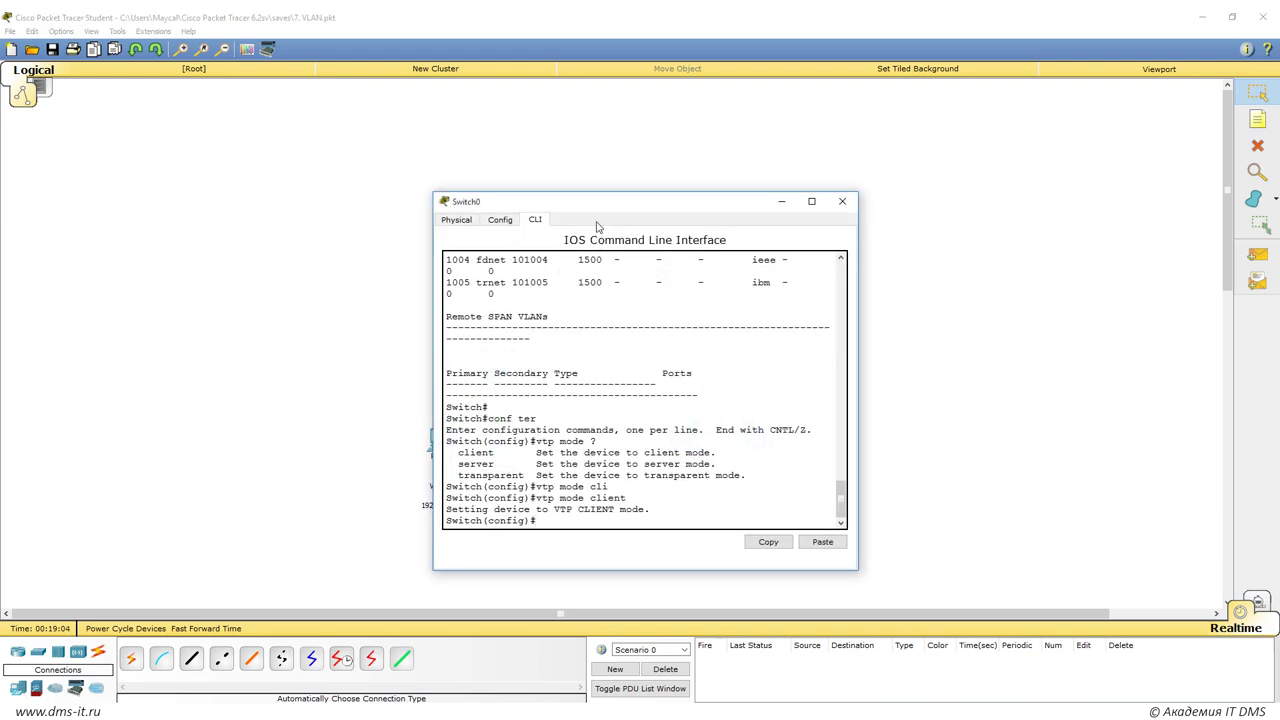
drag(610, 196, 920, 176)
key(Return)
key(Return)
key(Return)
key(Return)
text(do sh)
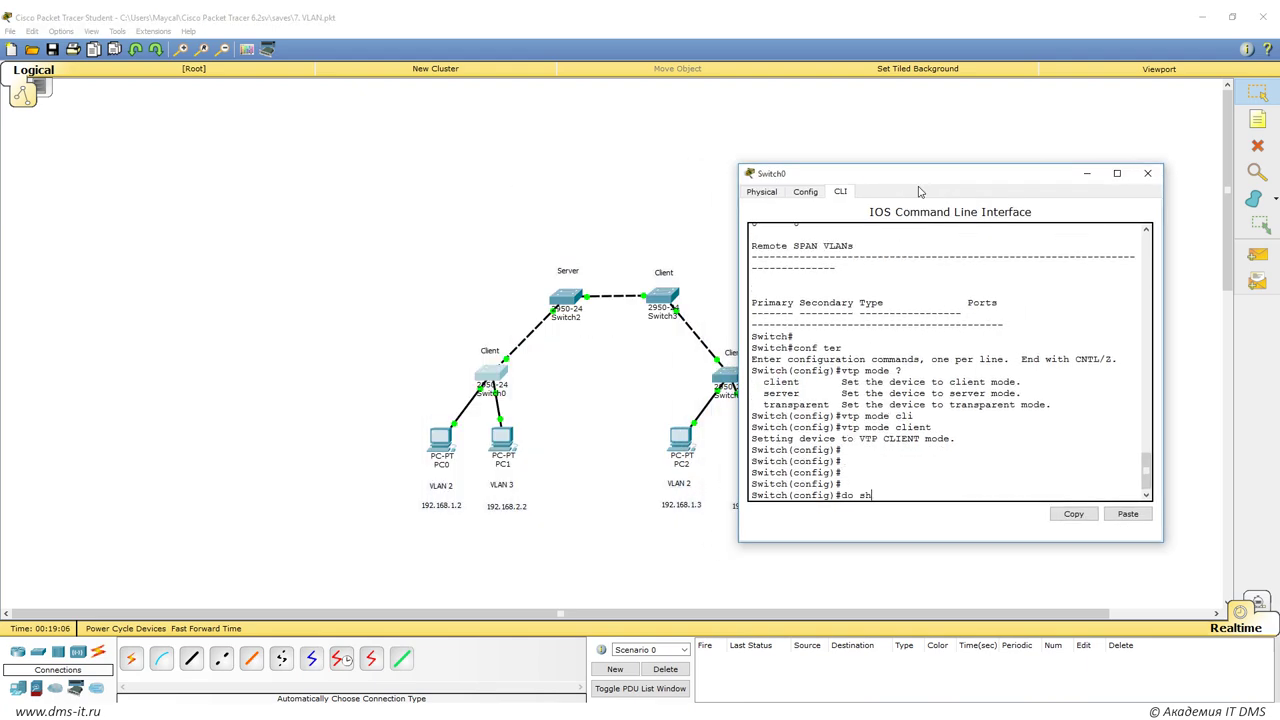
text(ow vtp st)
key(Return)
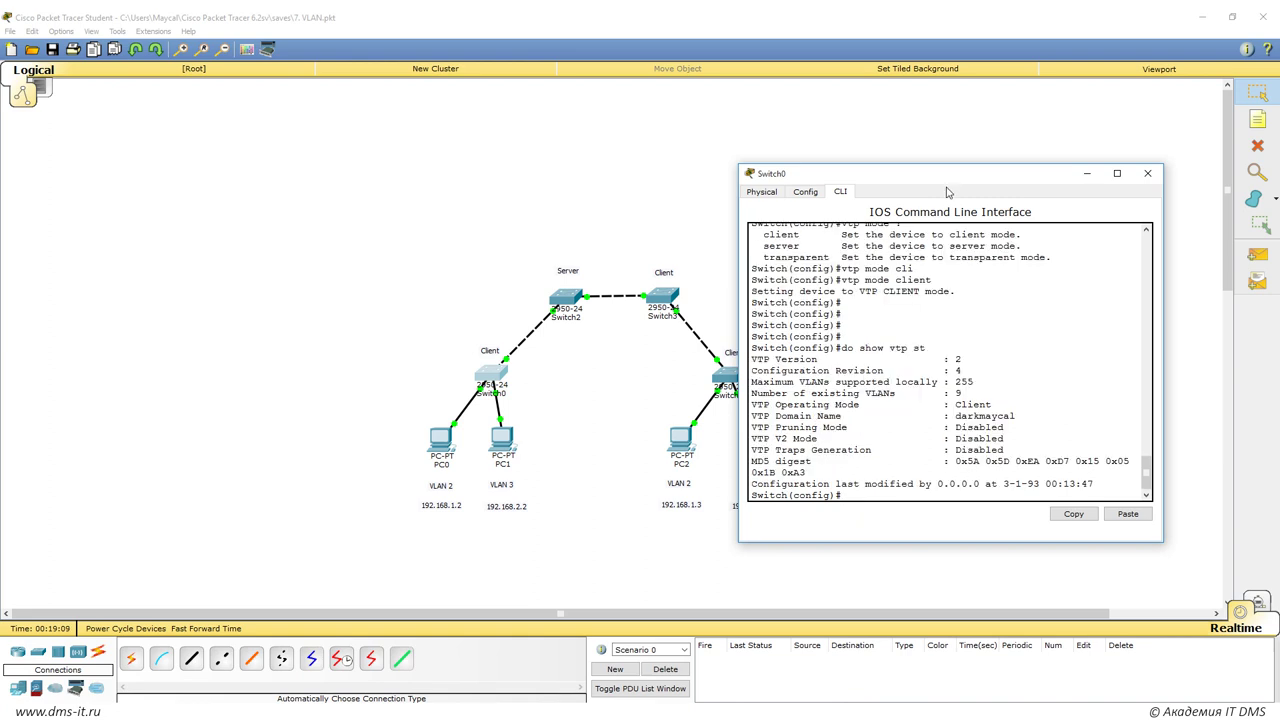
drag(755, 404, 996, 404)
scroll(950, 450, down, 1)
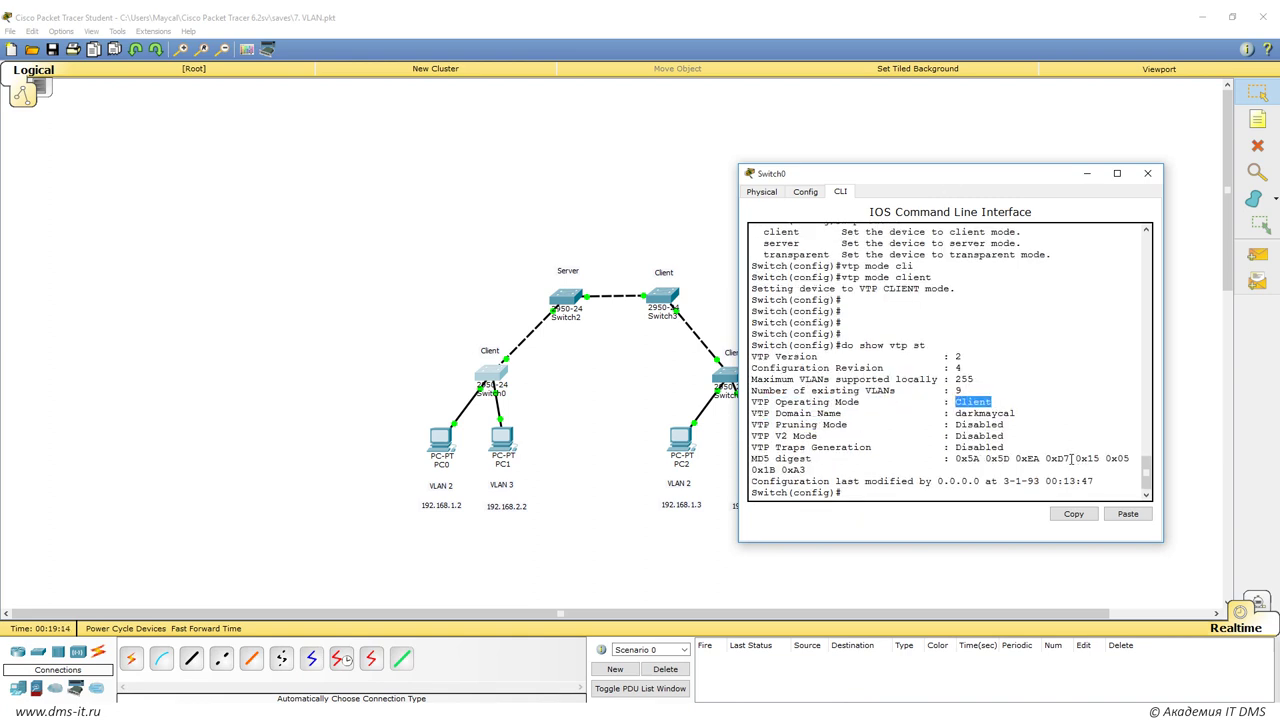
click(895, 500)
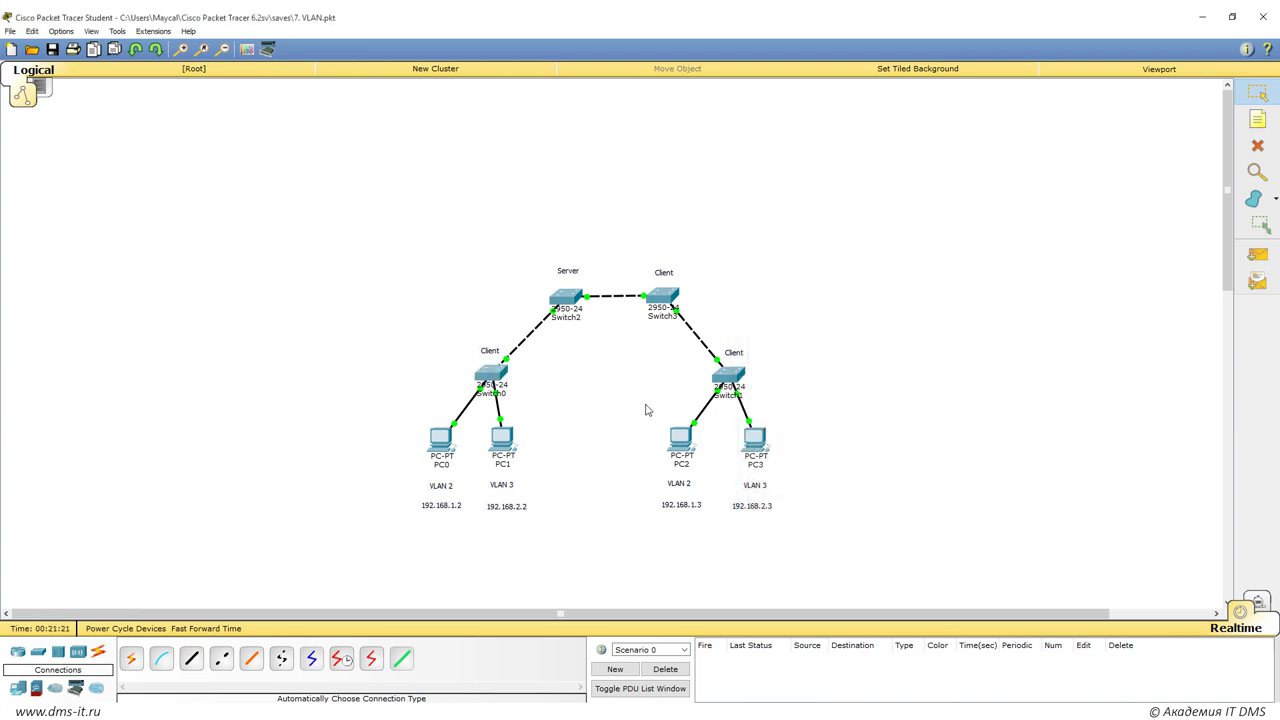
Create VLAN 20 on Switch2 from global configuration mode, leave VLAN configuration and close the window.
click(566, 297)
scroll(937, 408, down, 5)
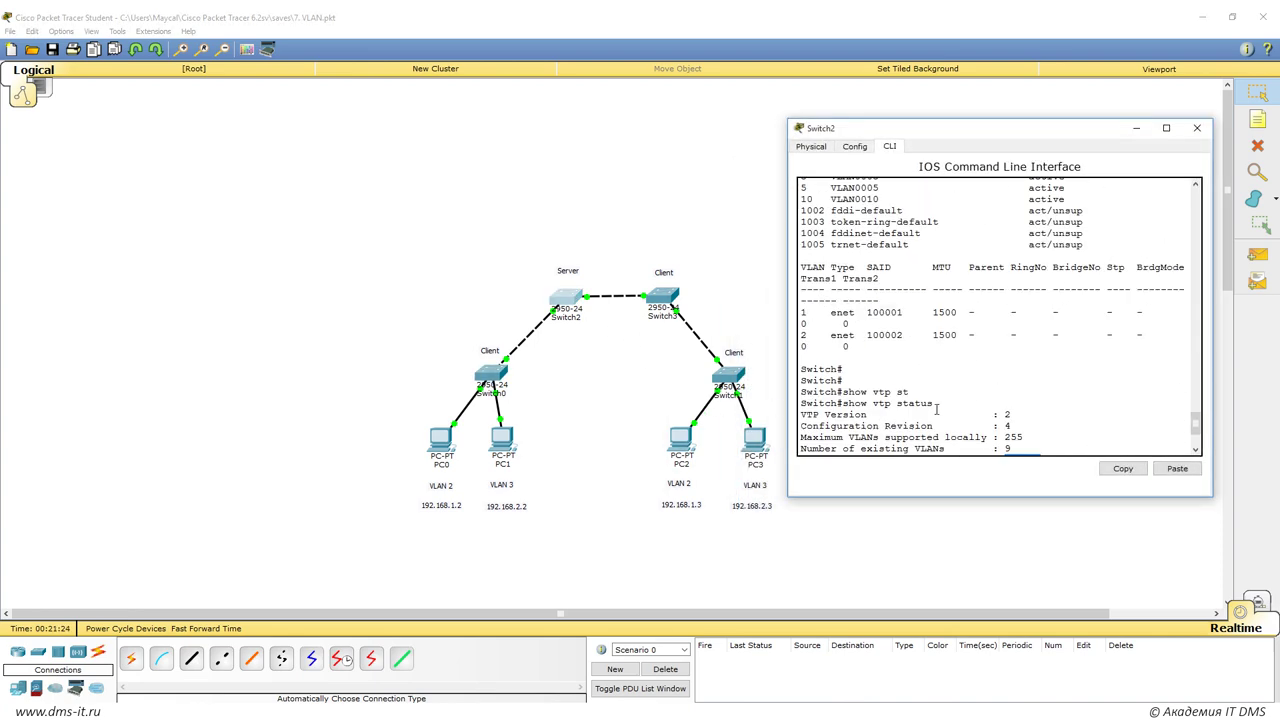
text(conf ter)
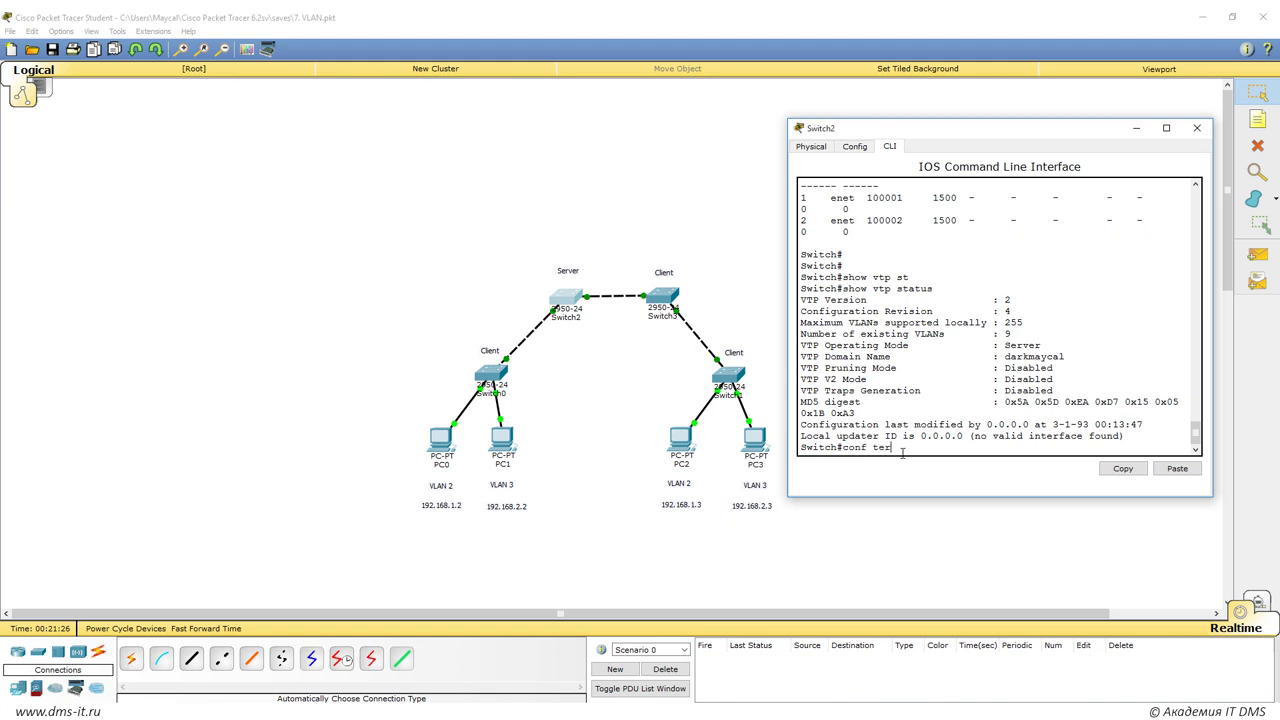
key(Return)
text(vlan 20)
key(Return)
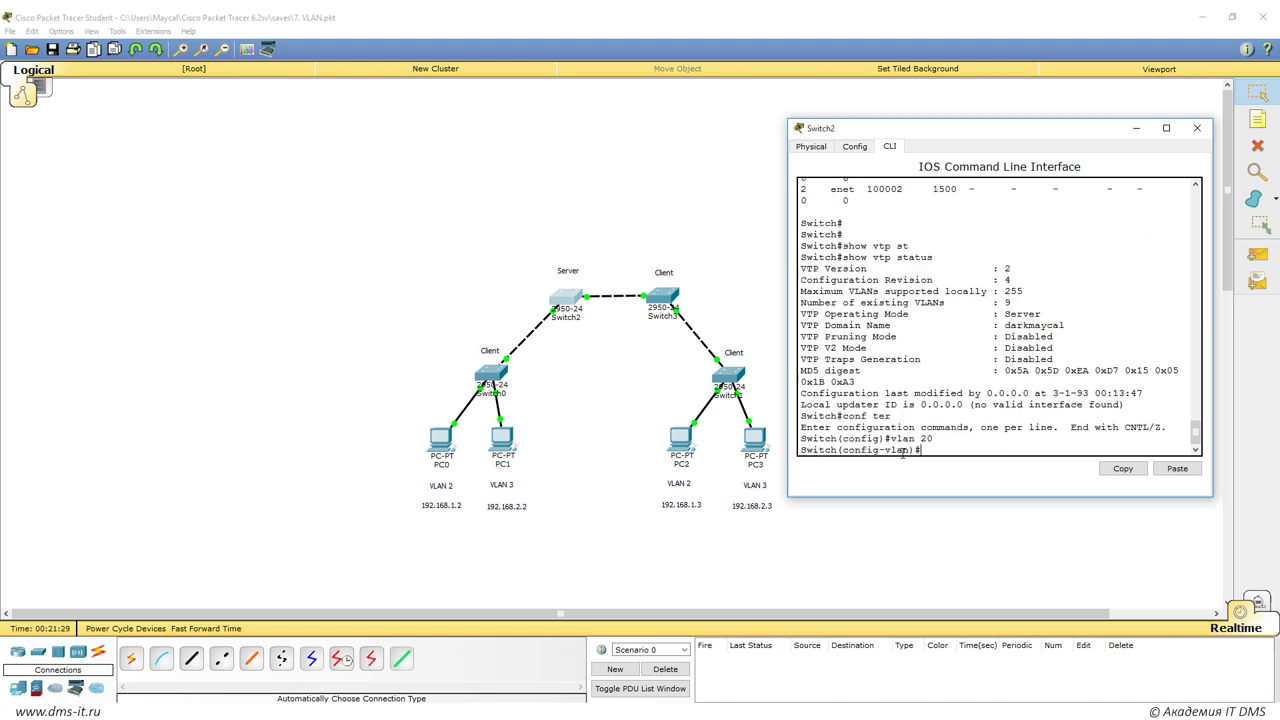
text(exit)
key(Return)
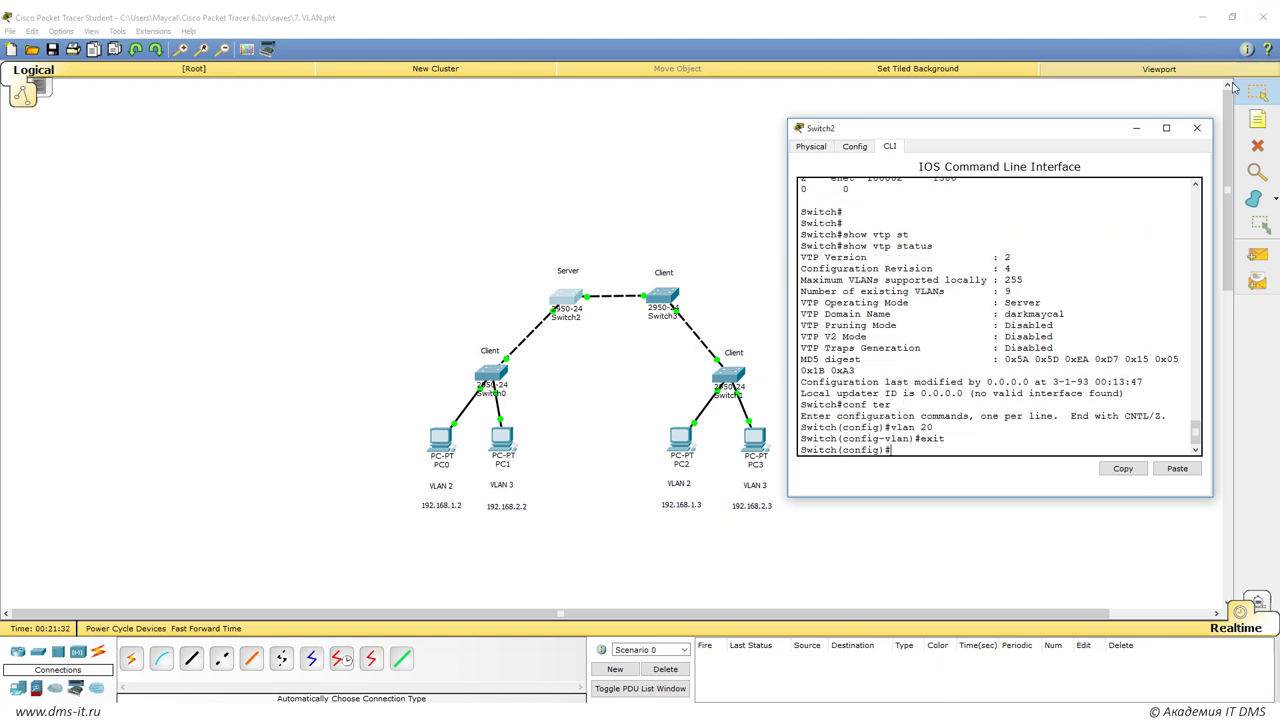
click(1196, 128)
Run do show vlan on Switch1 and enlarge the window to check the listing for VLAN 20.
click(729, 377)
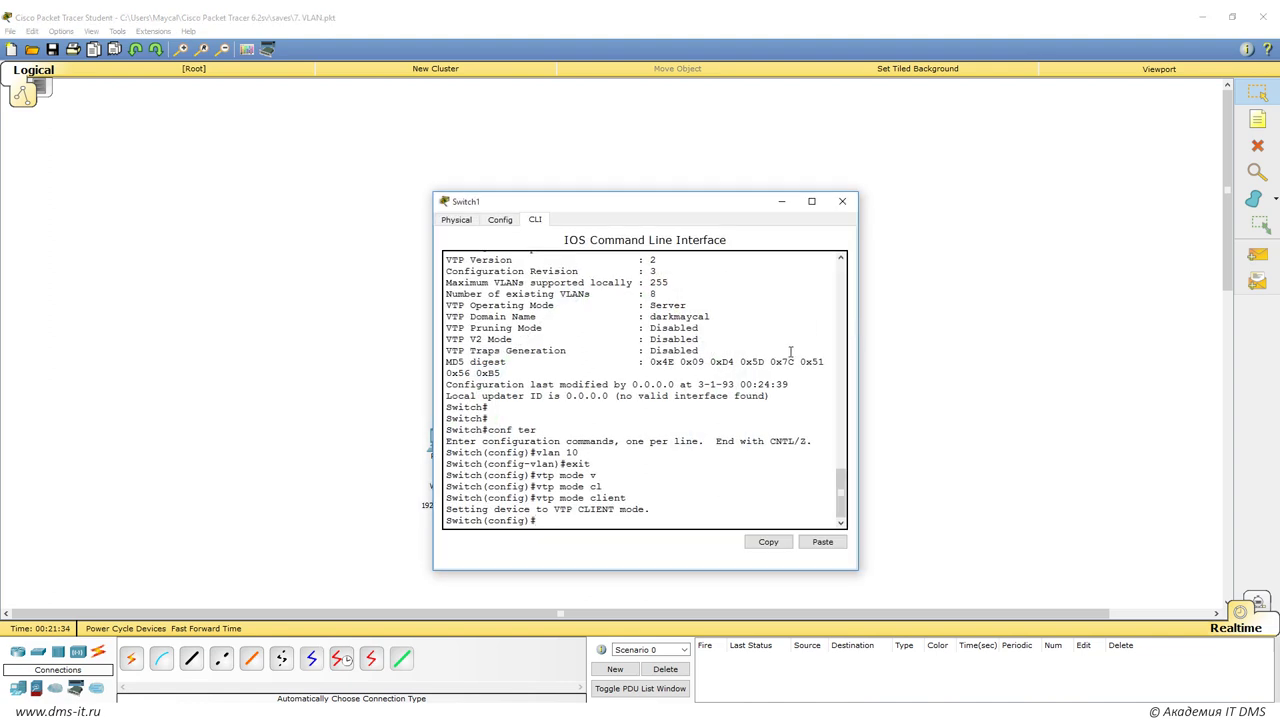
text(do show vlan)
key(Return)
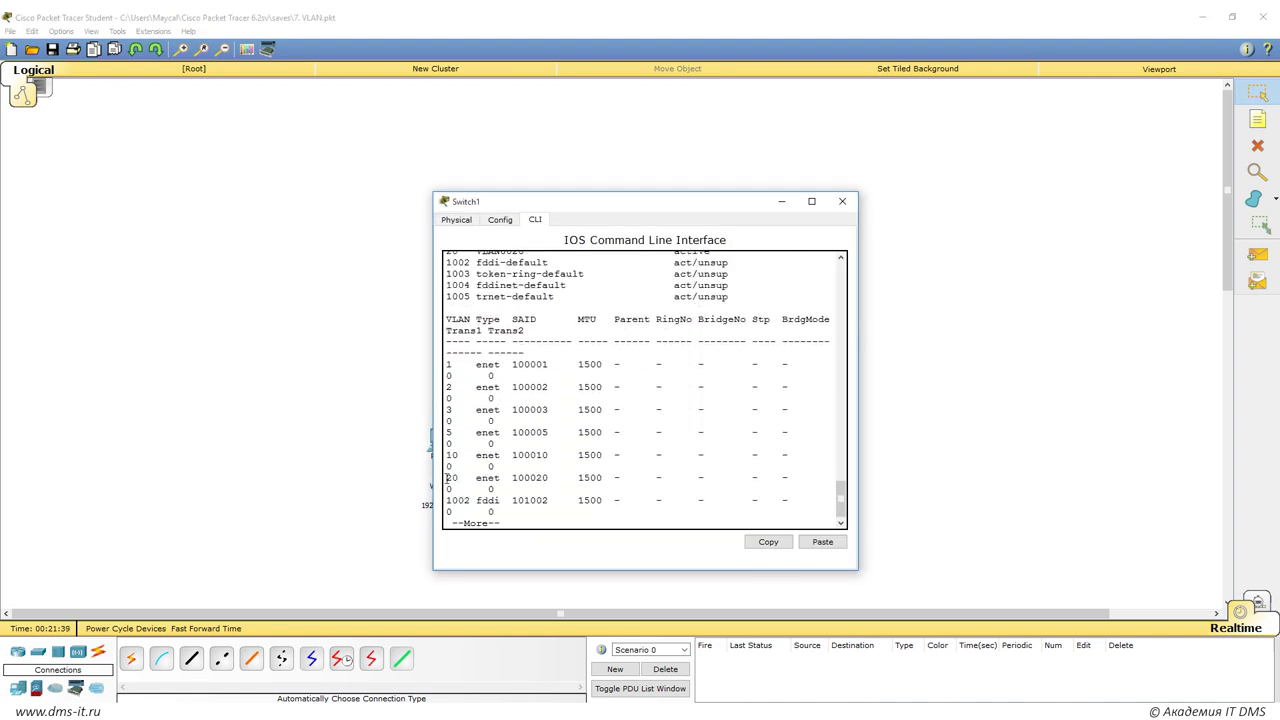
drag(446, 476, 476, 478)
drag(858, 572, 964, 607)
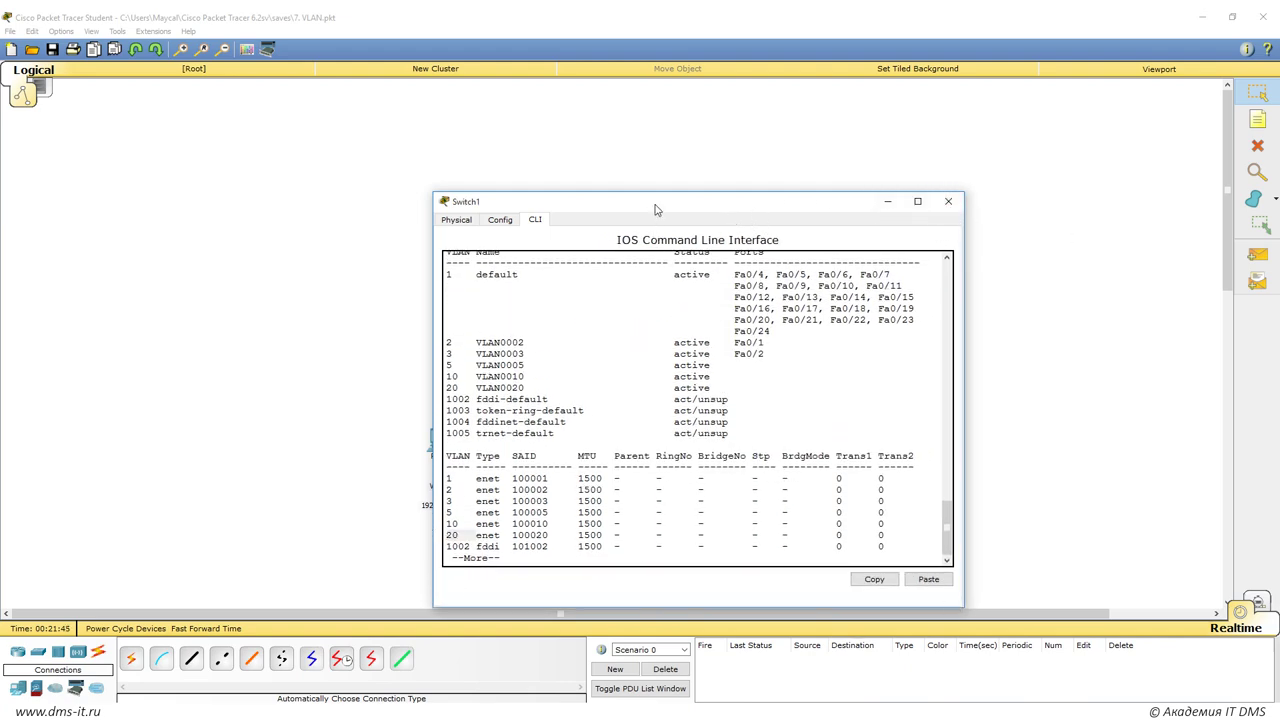
drag(654, 206, 1019, 155)
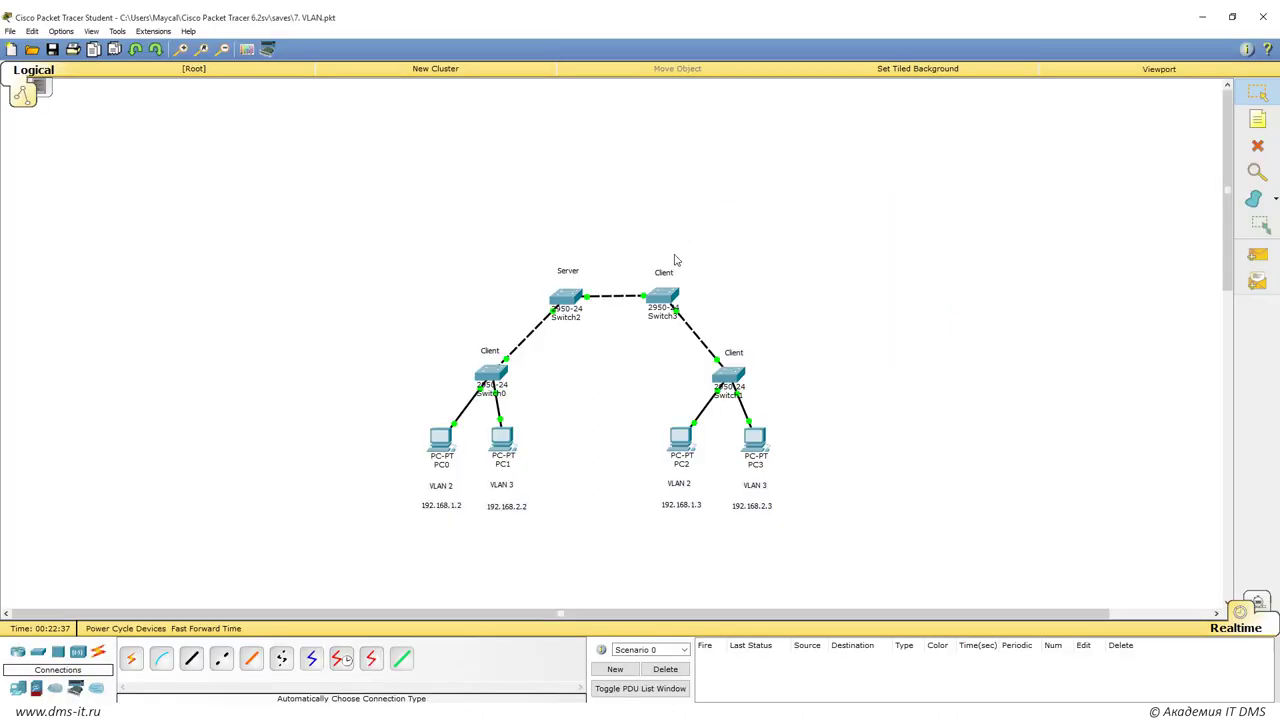
Change the note above Switch3 from Client to Transparent.
click(662, 273)
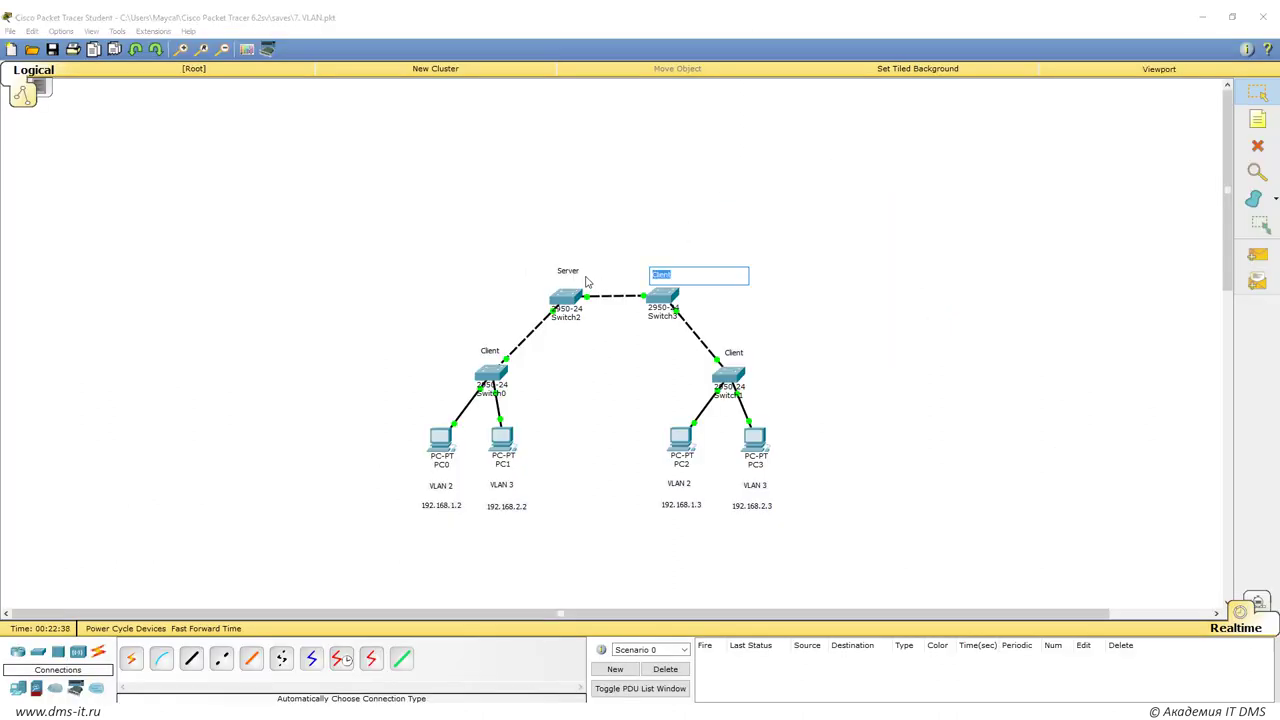
text(Transparent)
key(Return)
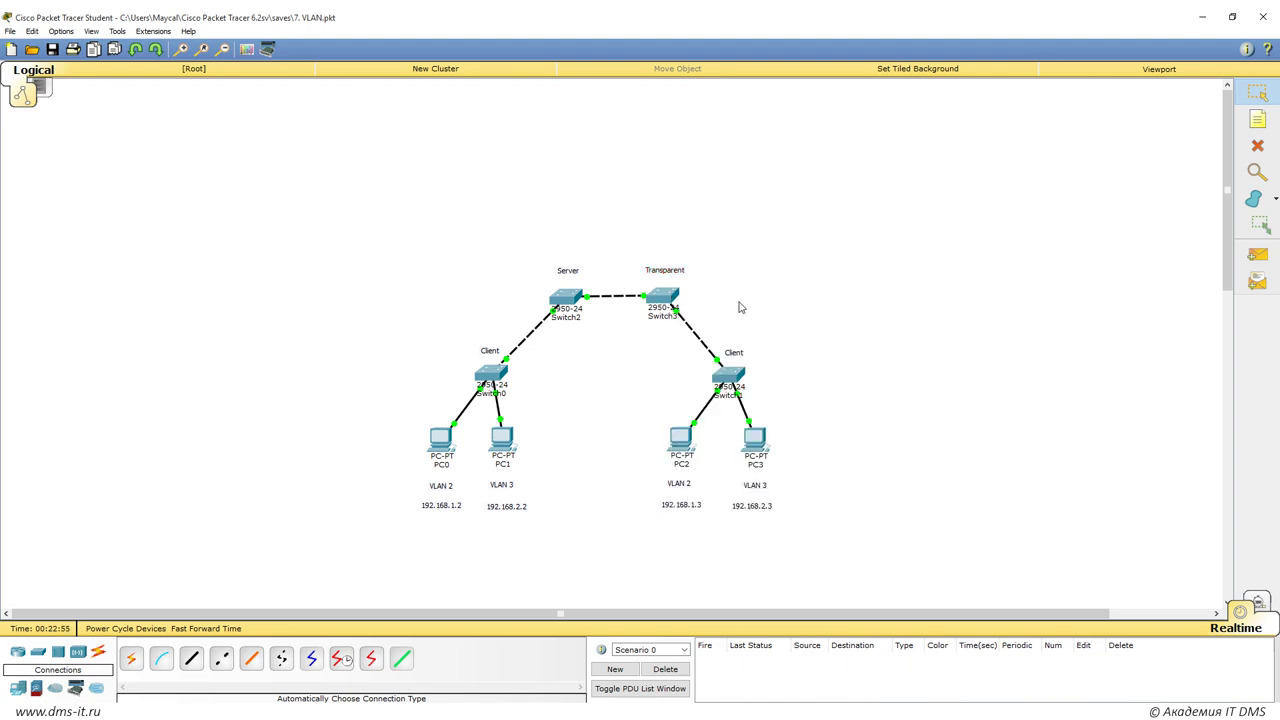
List the VTP modes available on Switch3 using the context help for vtp mode.
drag(612, 175, 609, 237)
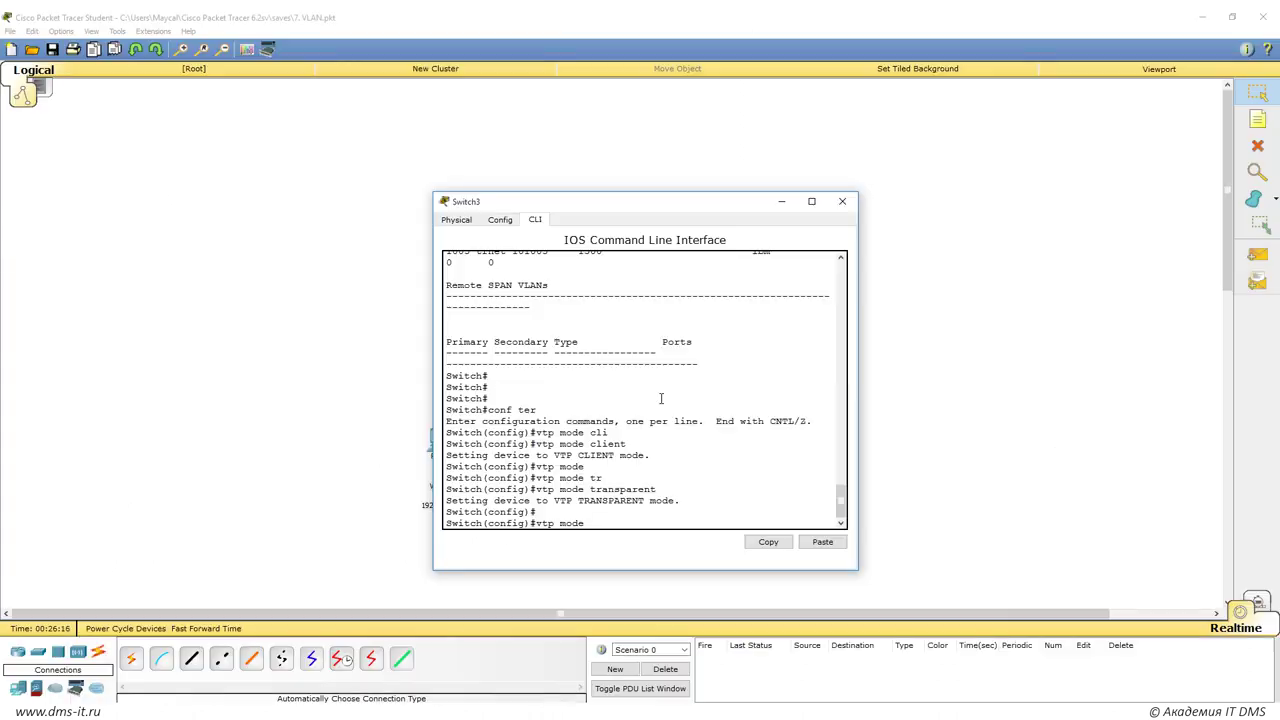
text(?)
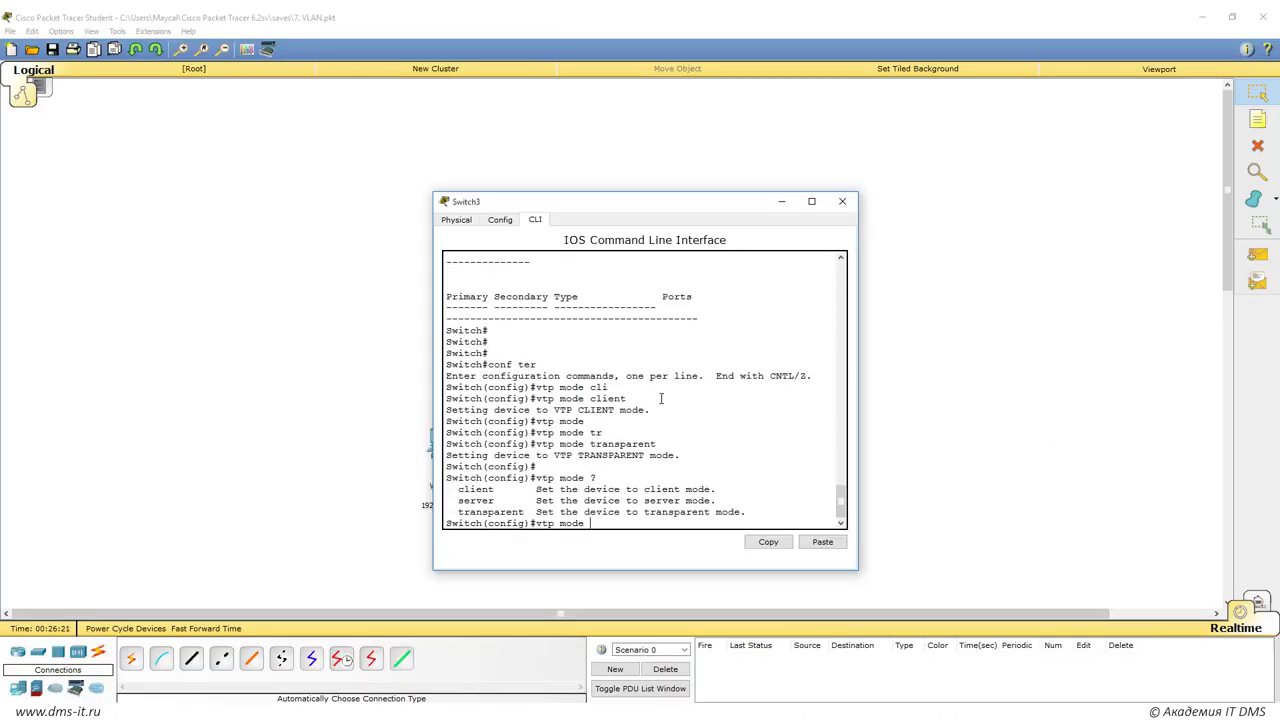
scroll(661, 398, up, 3)
scroll(600, 420, down, 3)
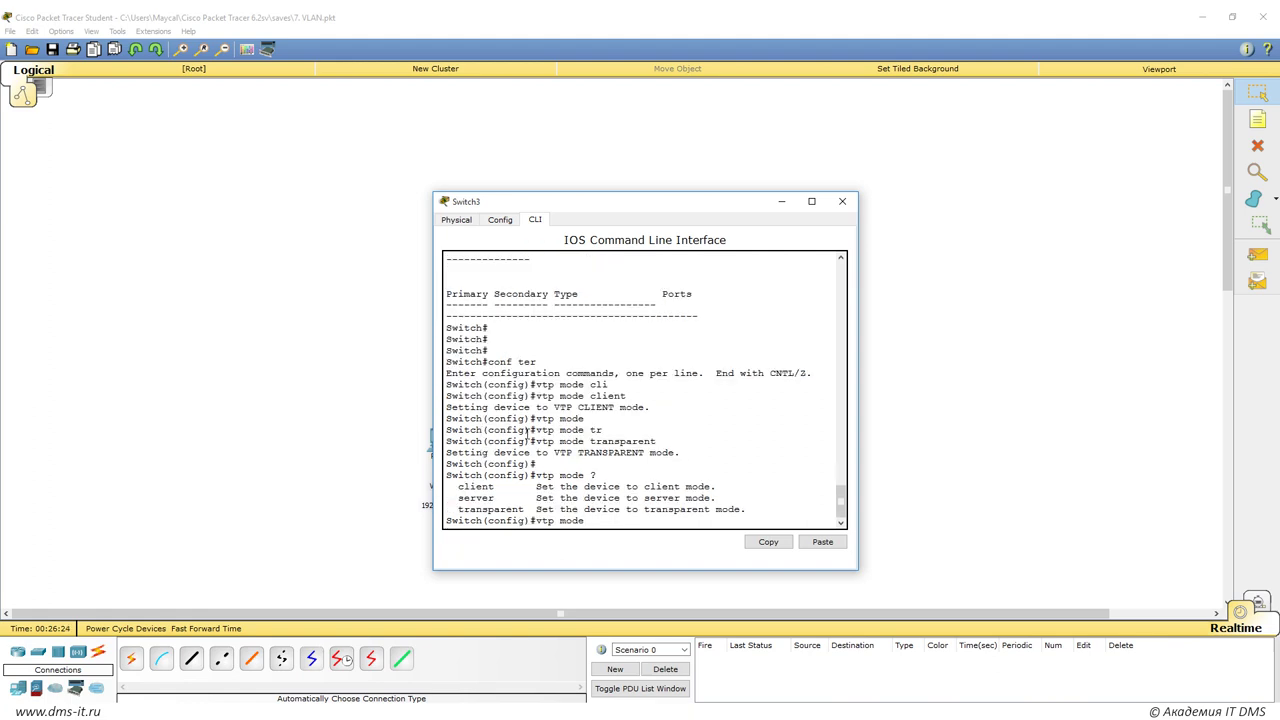
Replace the unfinished command on Switch3 with do show vtp st and examine the VTP version in the output.
key(BackSpace)
key(BackSpace)
key(BackSpace)
key(BackSpace)
key(BackSpace)
key(BackSpace)
key(BackSpace)
key(BackSpace)
text(how vtp st)
key(Return)
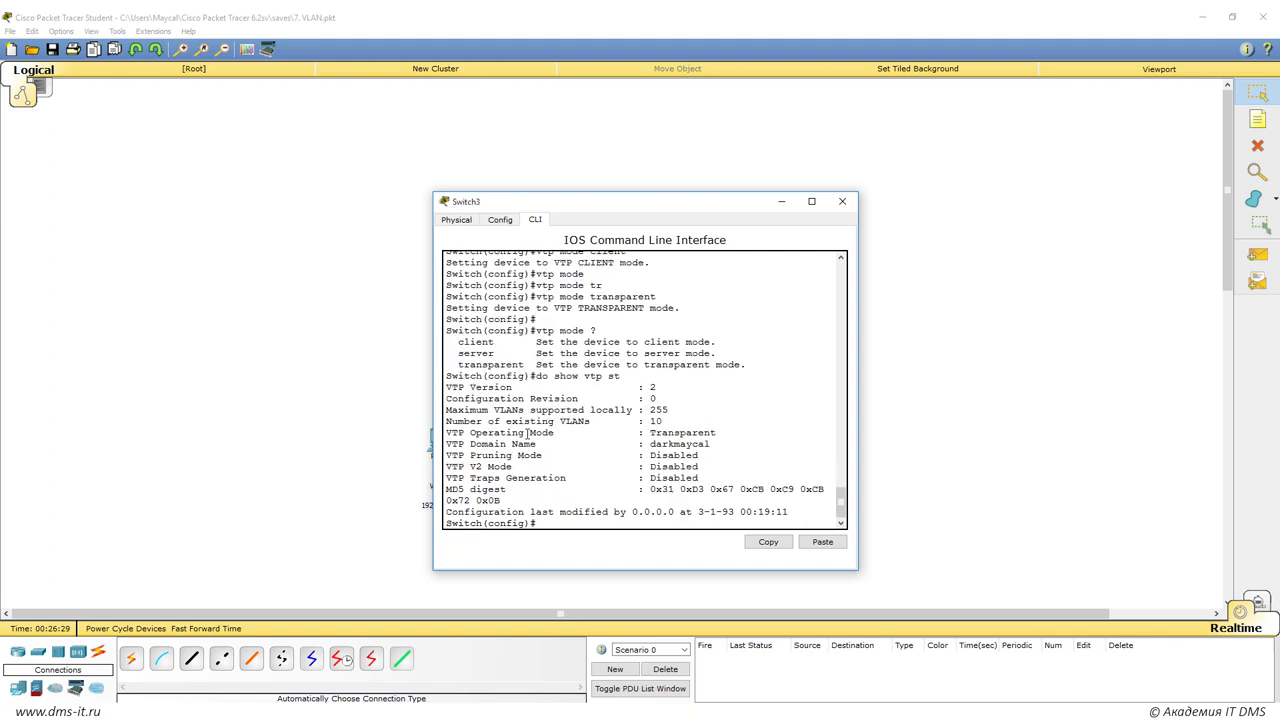
drag(447, 388, 662, 390)
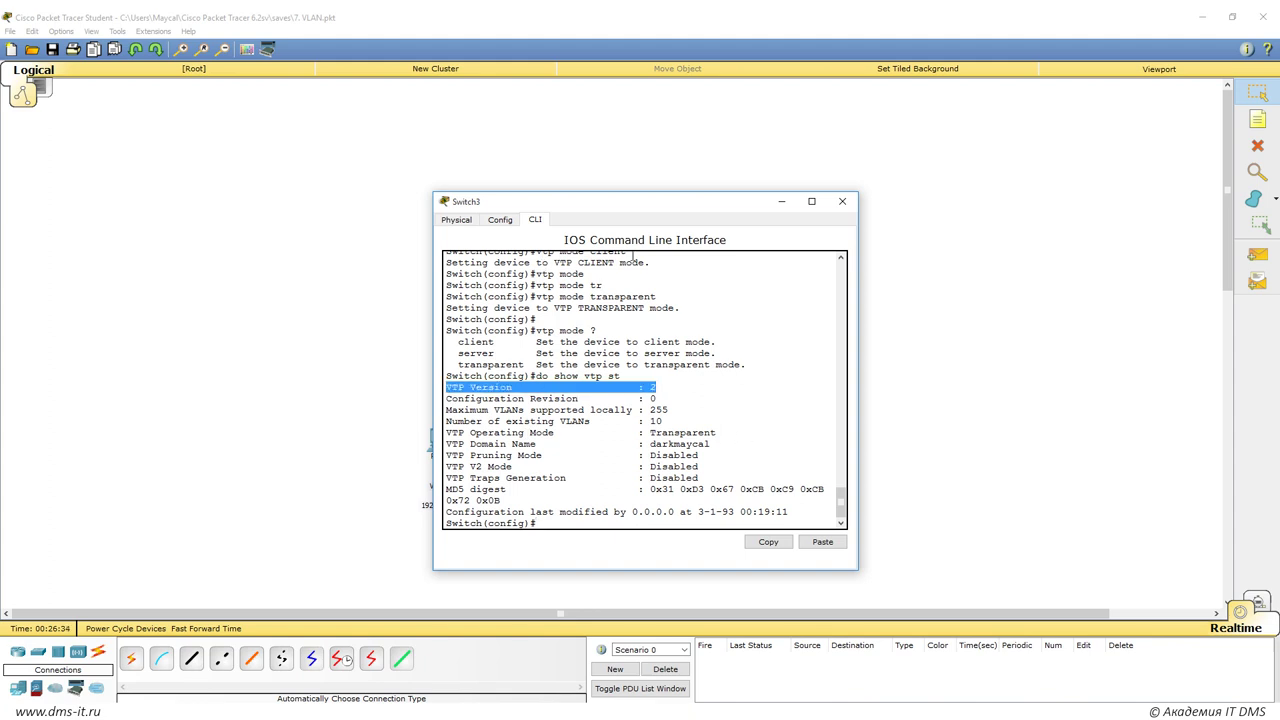
drag(608, 210, 992, 184)
drag(1042, 362, 830, 362)
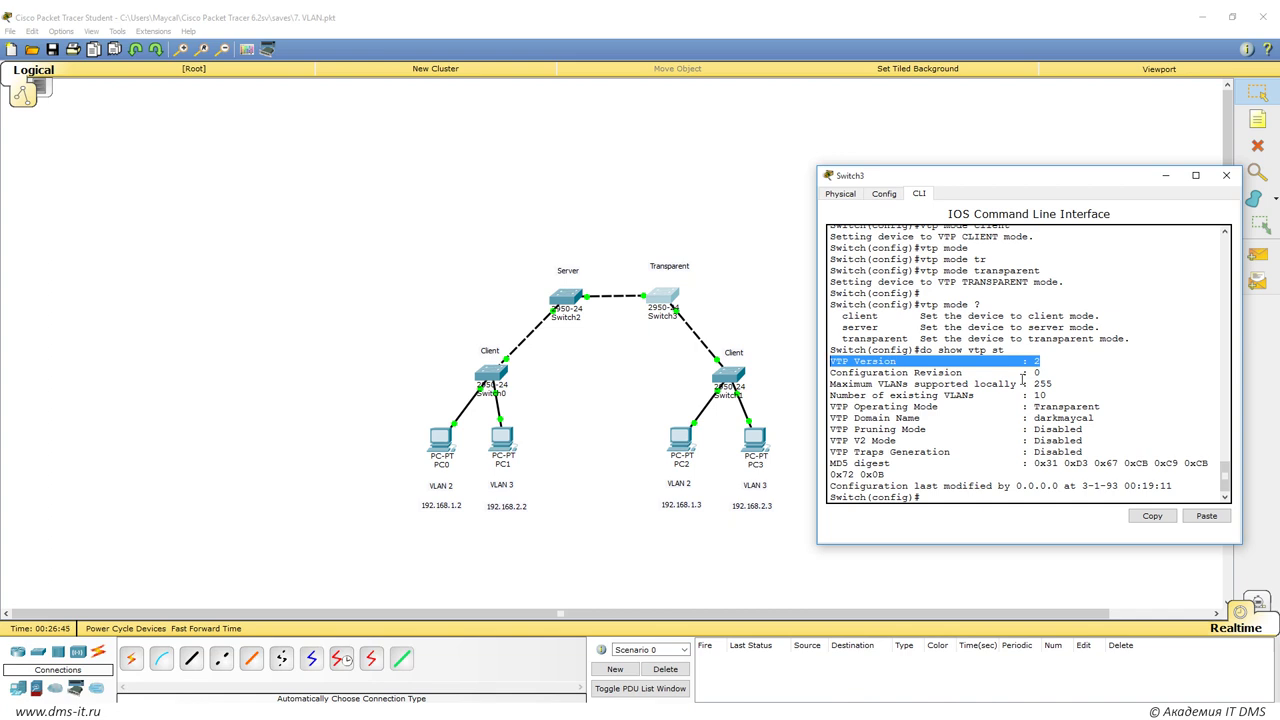
Query the version options on Switch3 with vtp version ?, clear the unfinished command and close the window.
text(vt)
text(p ver)
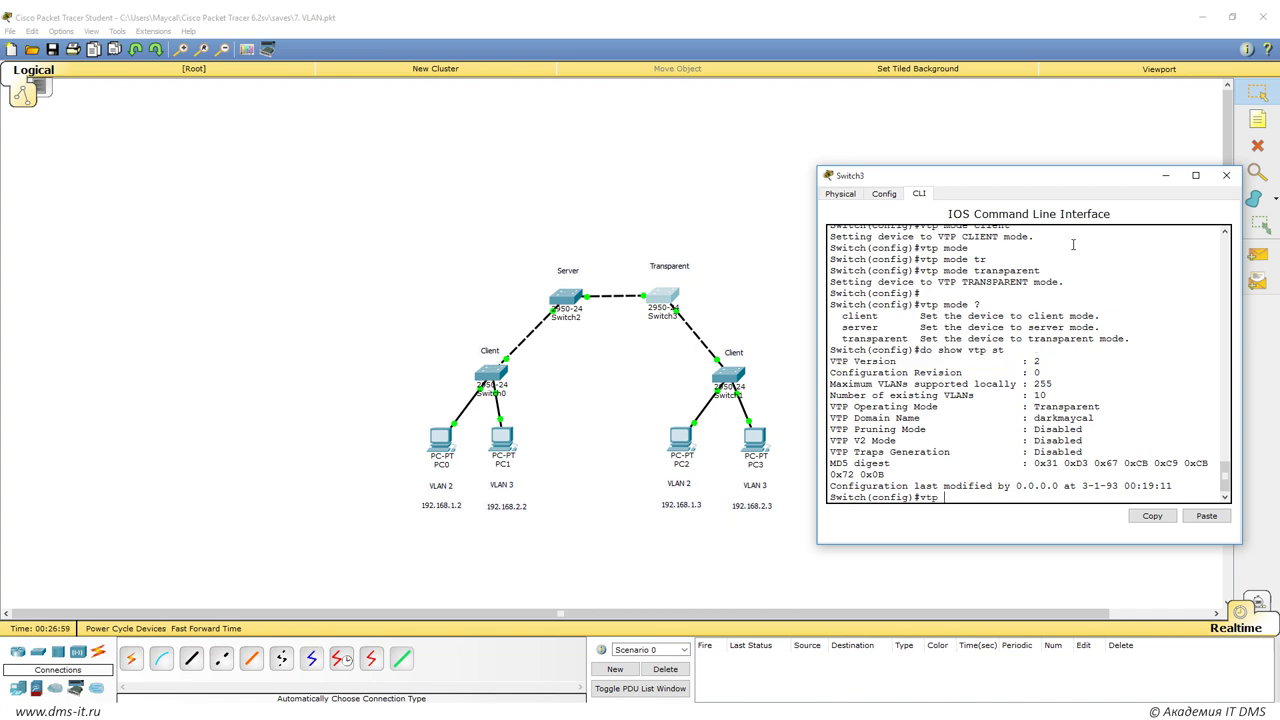
key(Tab)
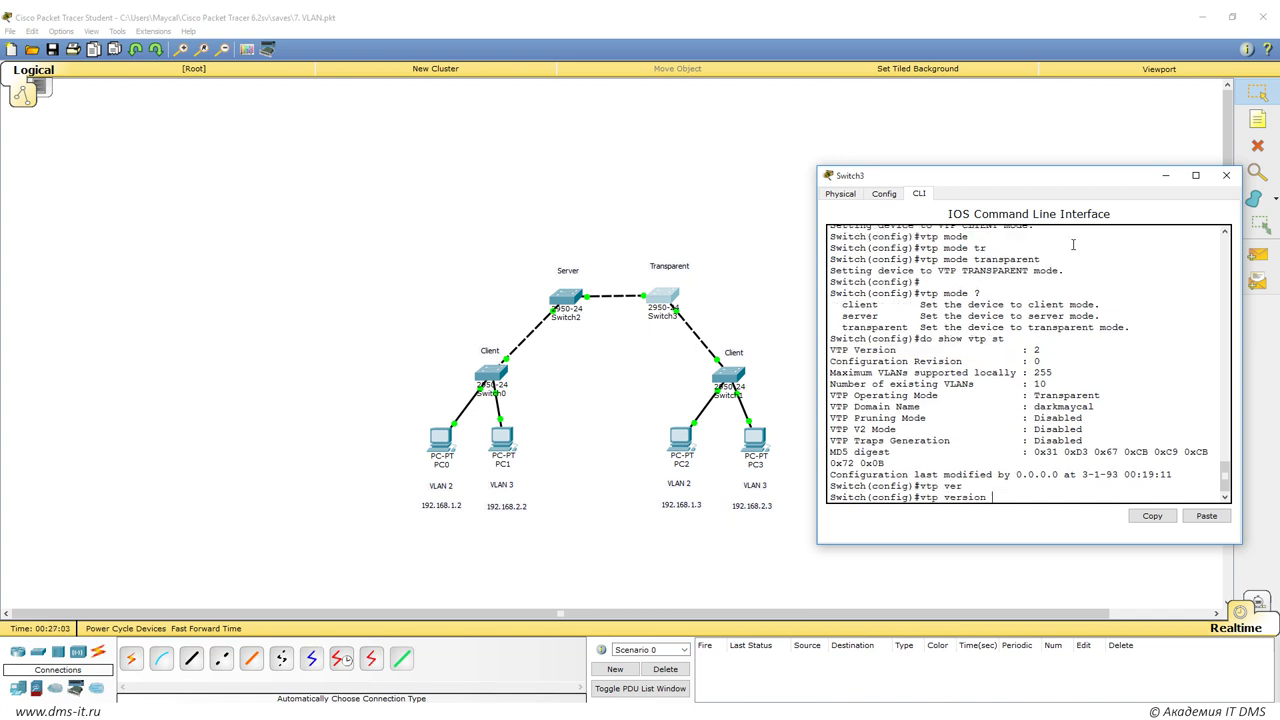
text(?)
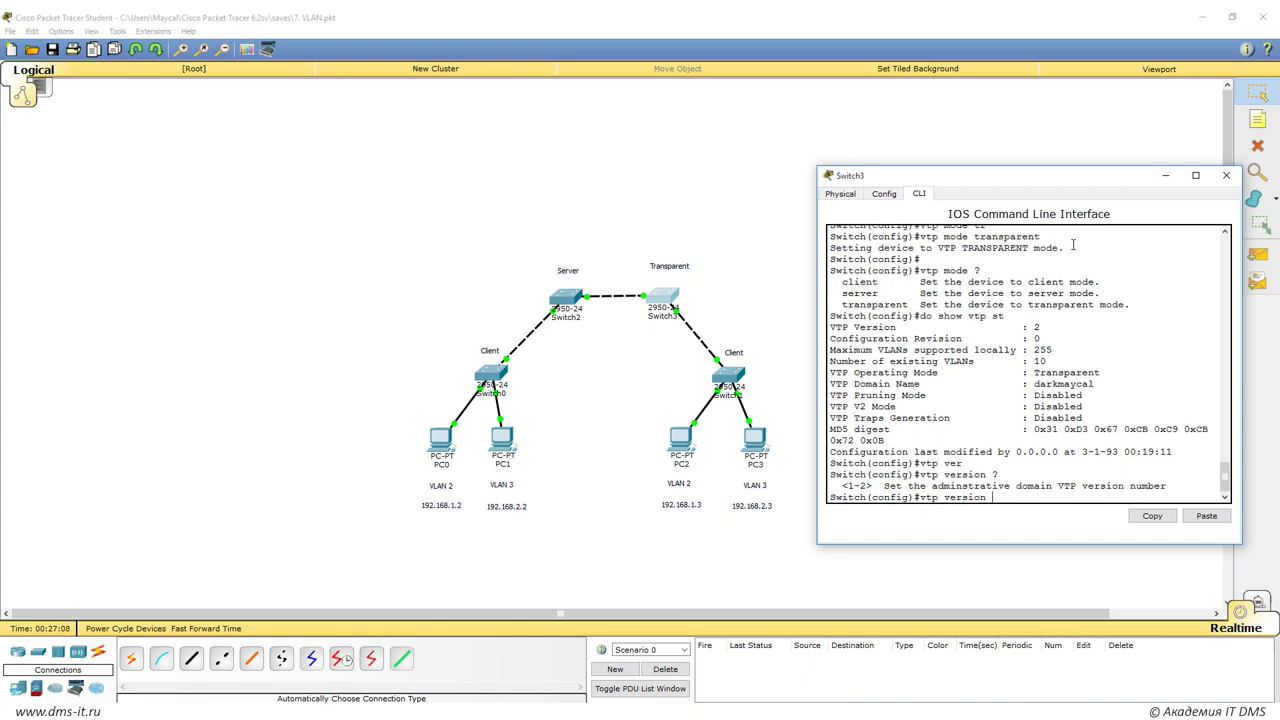
key(BackSpace)
key(BackSpace)
key(BackSpace)
key(BackSpace)
key(BackSpace)
key(BackSpace)
key(BackSpace)
key(BackSpace)
key(BackSpace)
key(BackSpace)
key(BackSpace)
key(BackSpace)
drag(1035, 372, 1097, 373)
click(1226, 175)
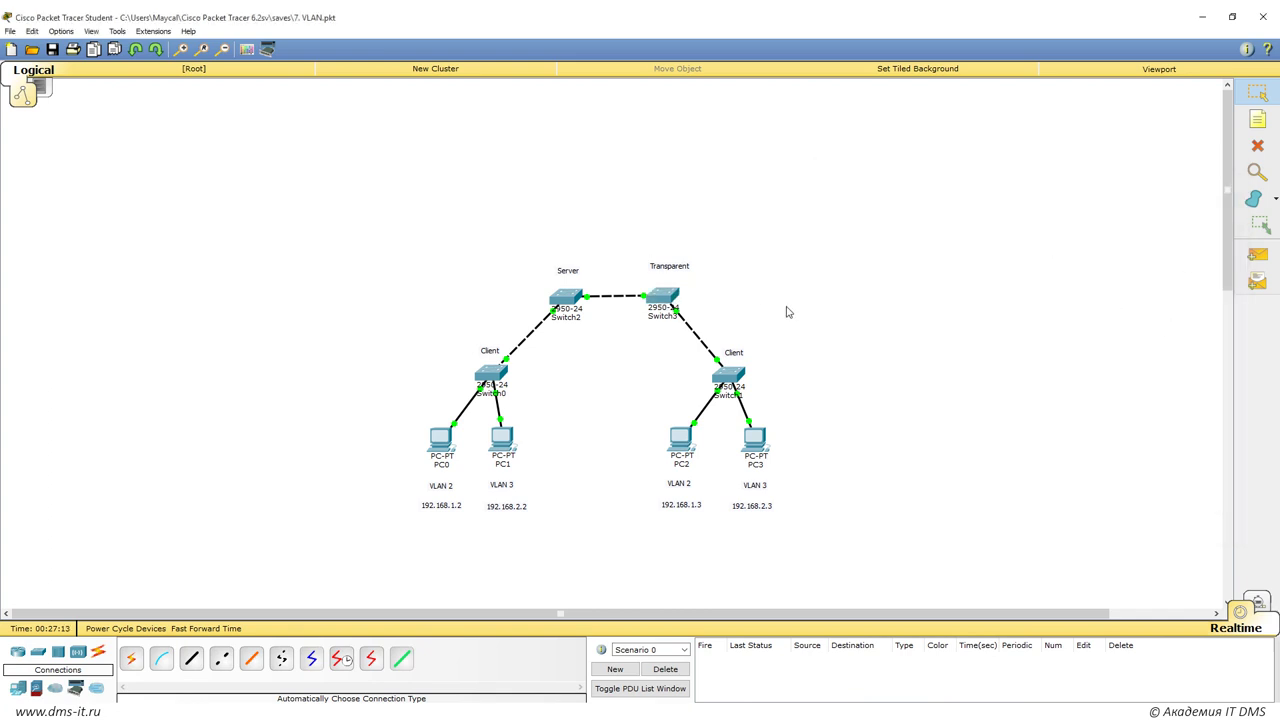
Create VLAN 55 on Switch2, leave VLAN configuration and close the window.
click(566, 298)
text(vlan 55)
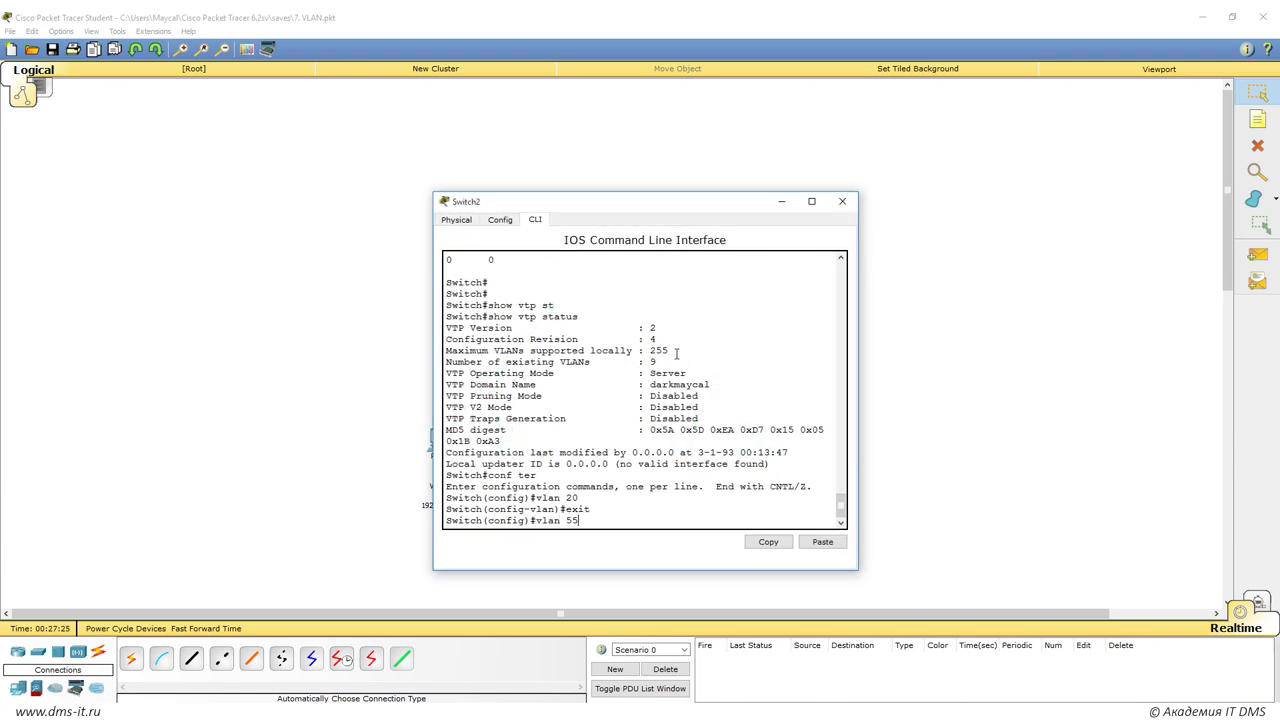
key(Return)
text(exit)
key(Return)
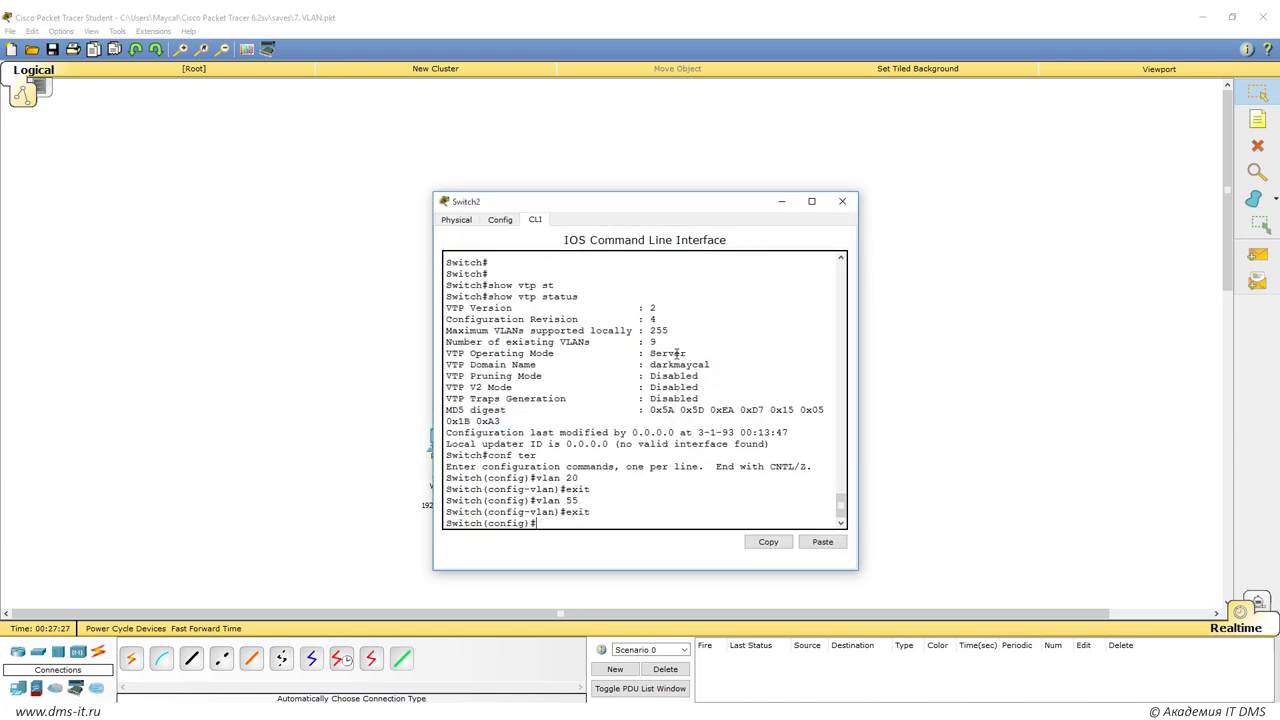
click(842, 201)
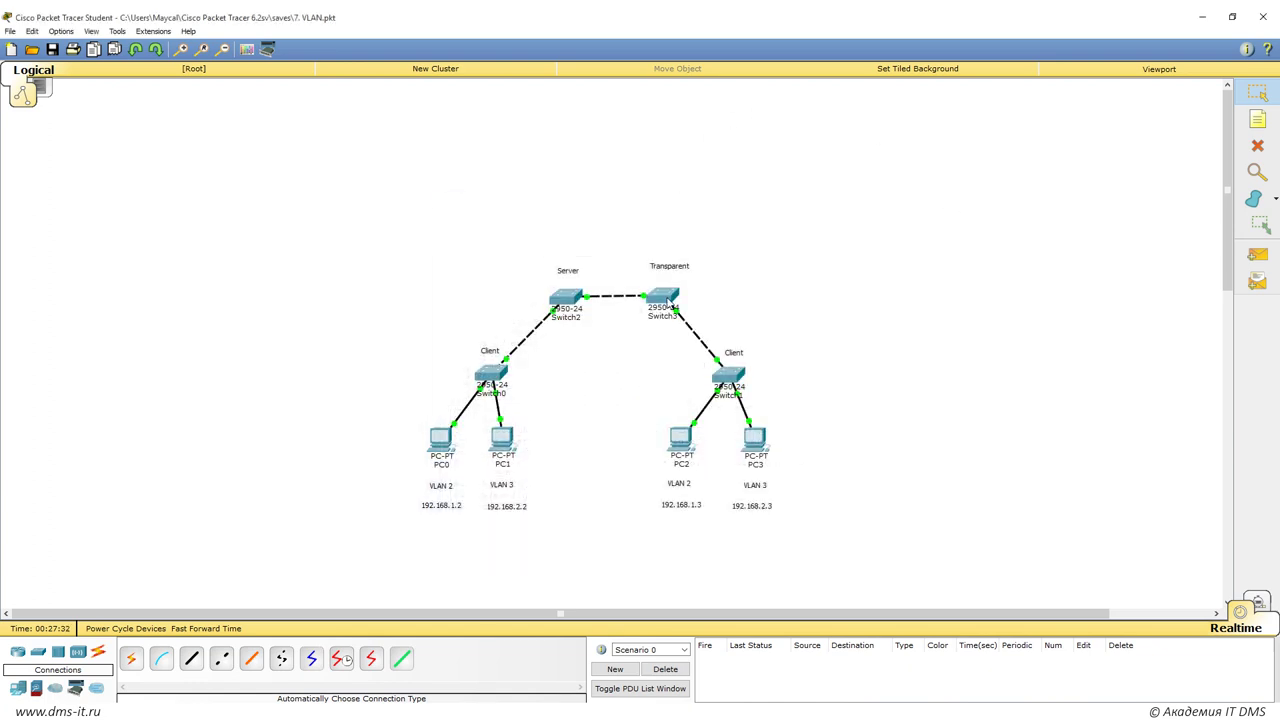
Run do show vlan on Switch3, enlarge the window to check the list for VLAN 55, and close it.
click(666, 299)
text(do sho)
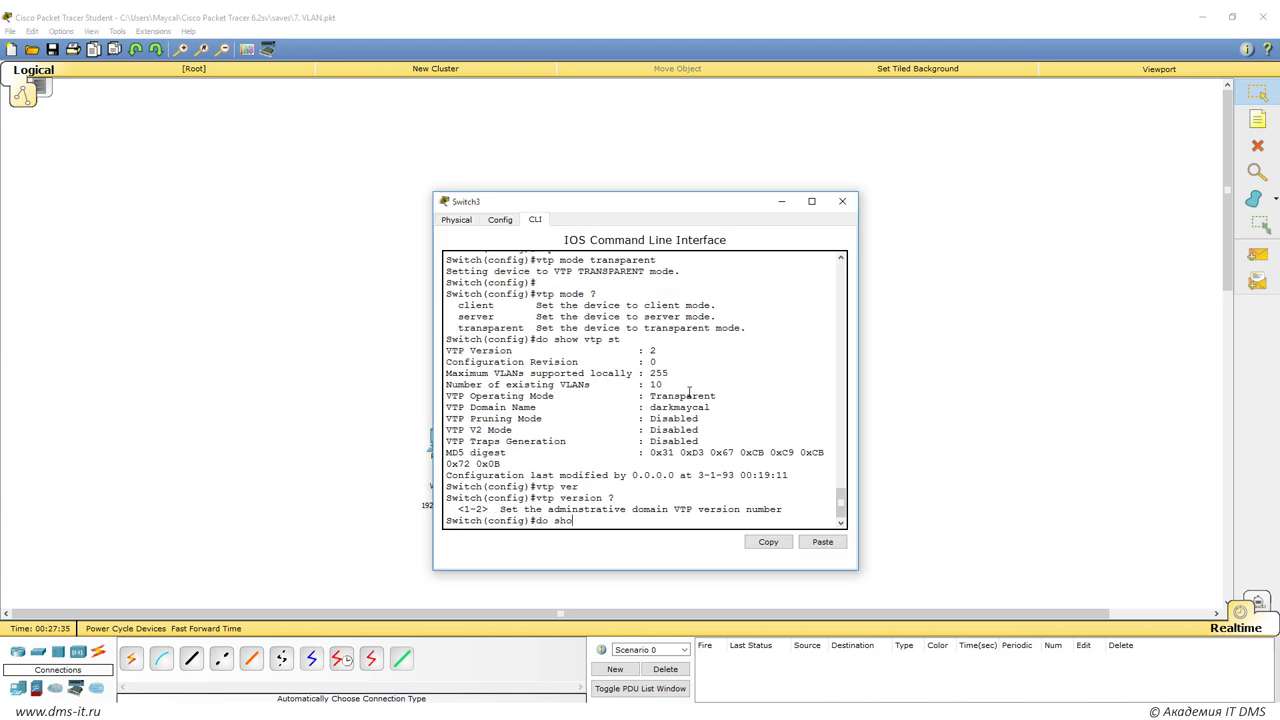
text(w vlan)
key(Return)
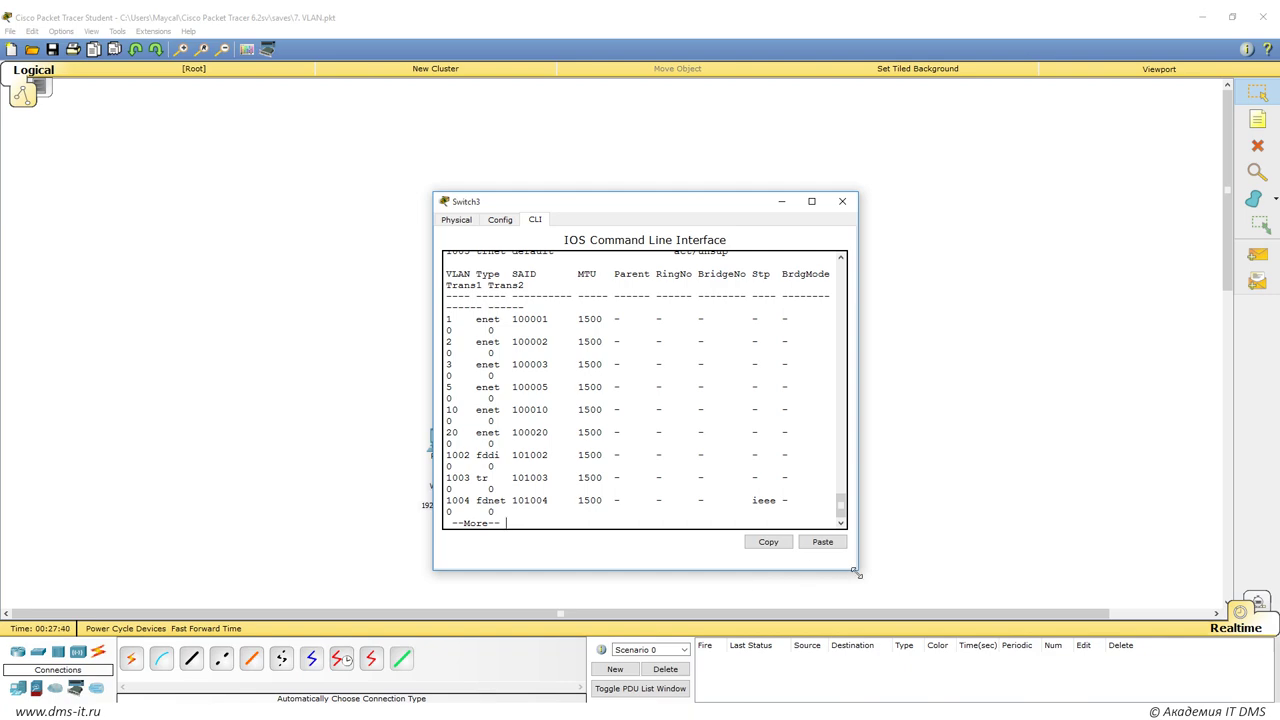
drag(857, 569, 1097, 600)
drag(450, 446, 493, 525)
click(493, 525)
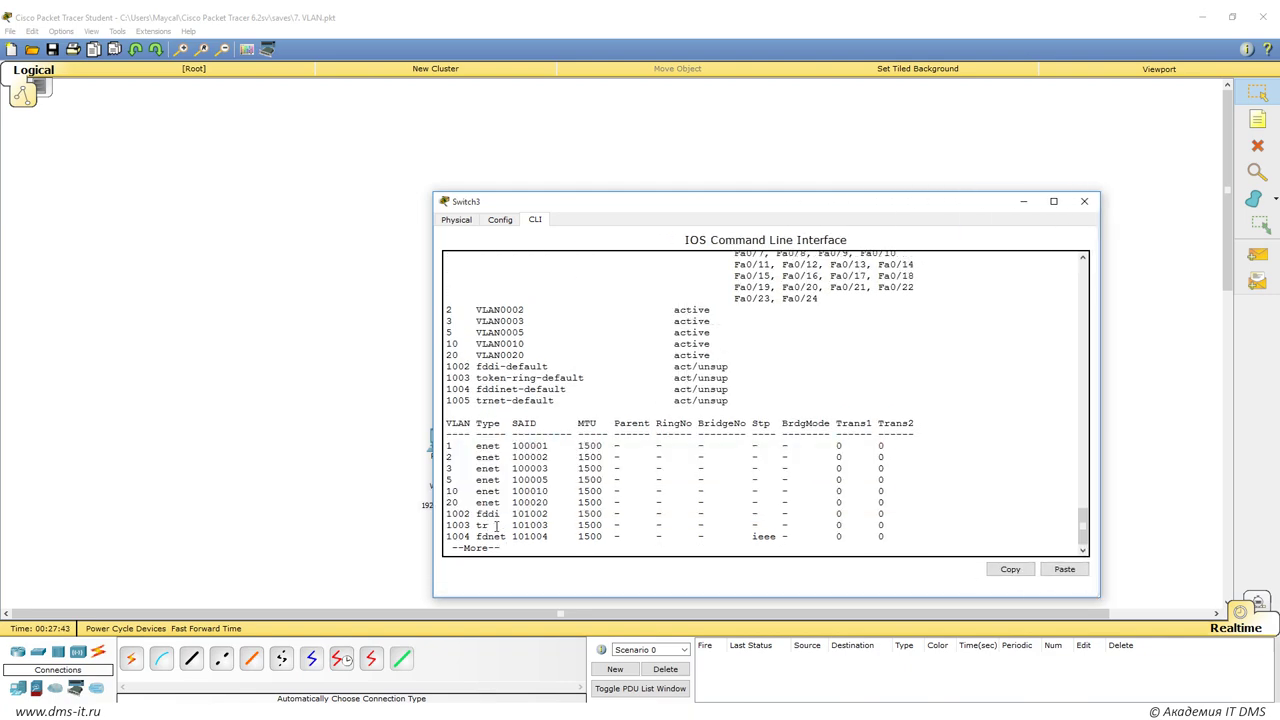
drag(619, 203, 889, 152)
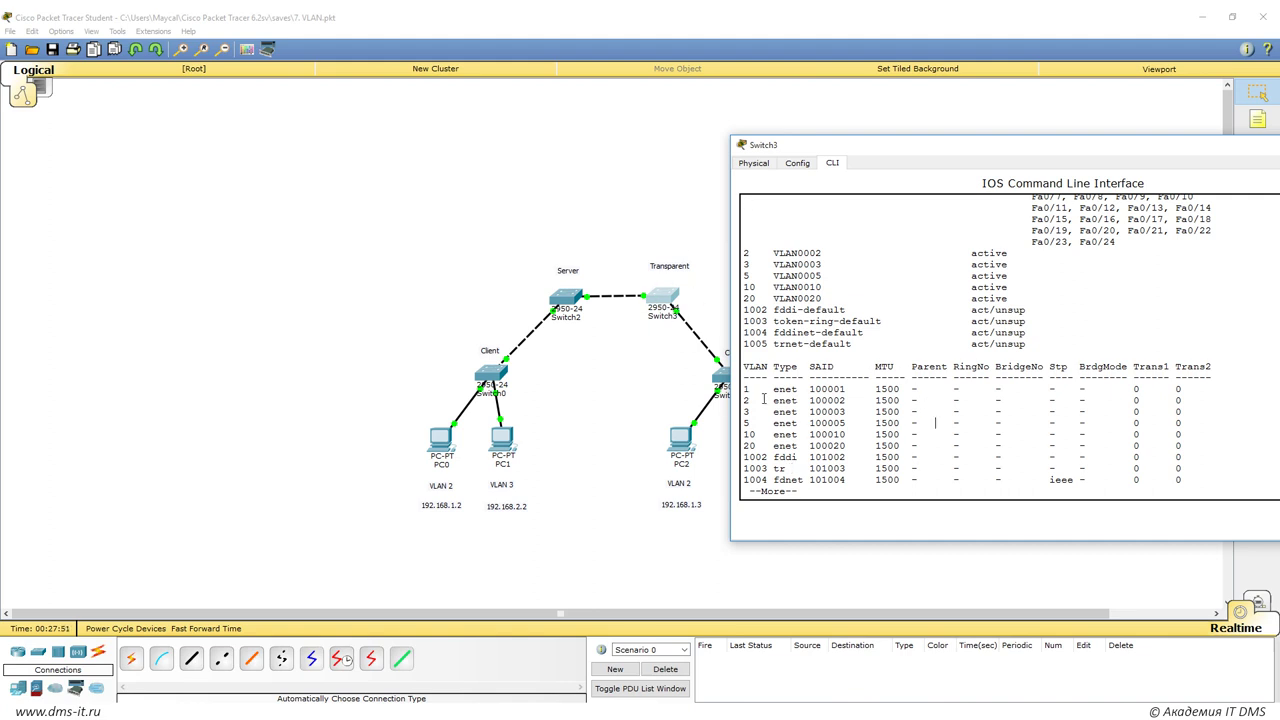
drag(744, 390, 790, 472)
click(848, 494)
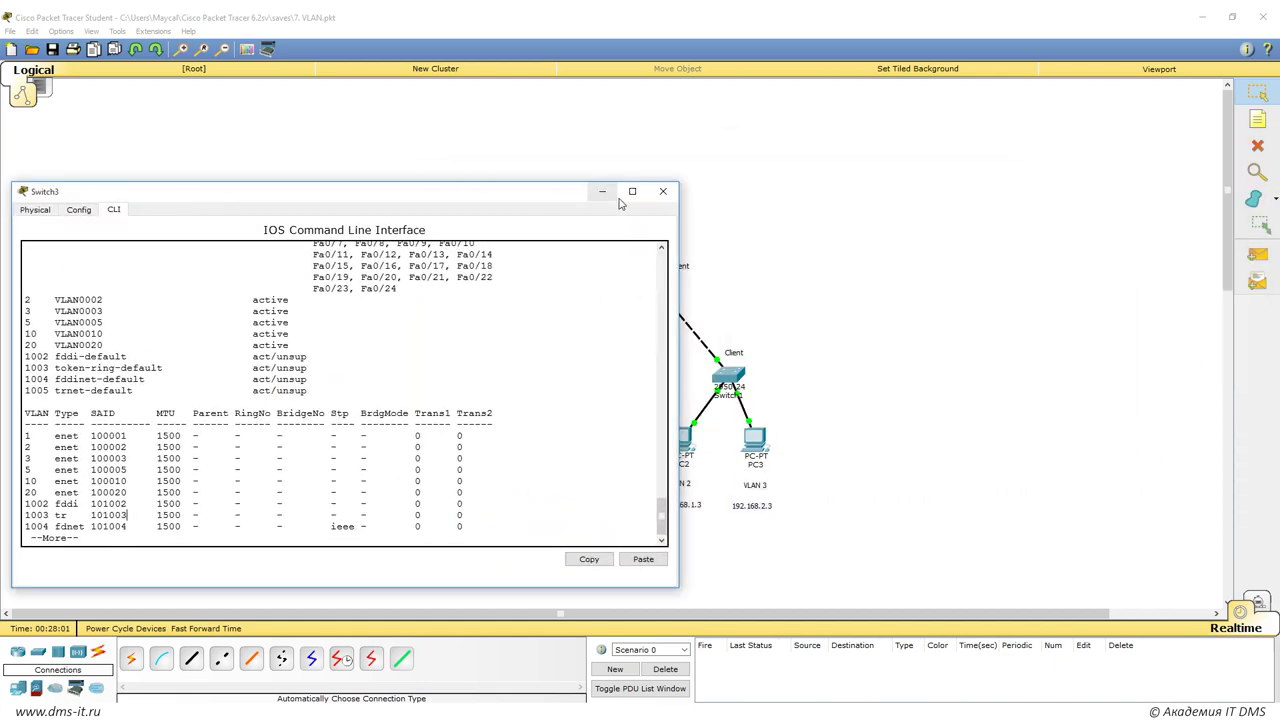
click(663, 177)
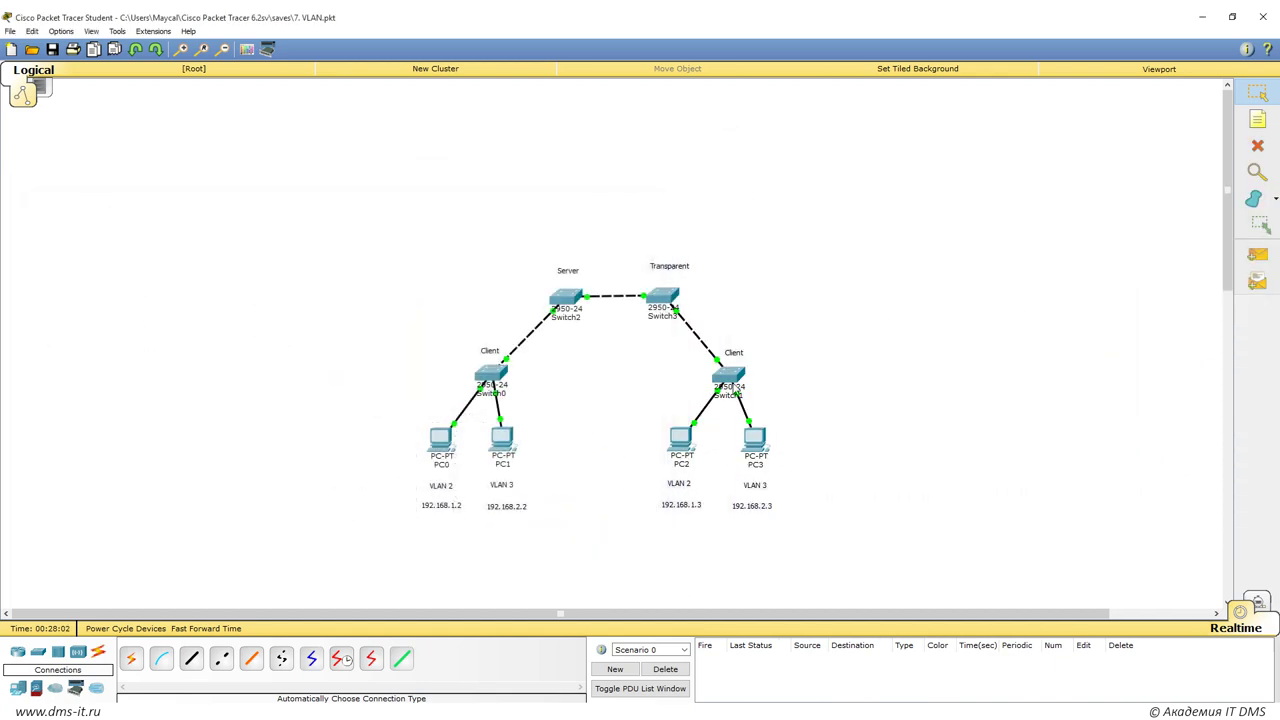
Run do show vlan on Switch1, check the list for VLAN 55 and close the window.
click(733, 385)
text(do )
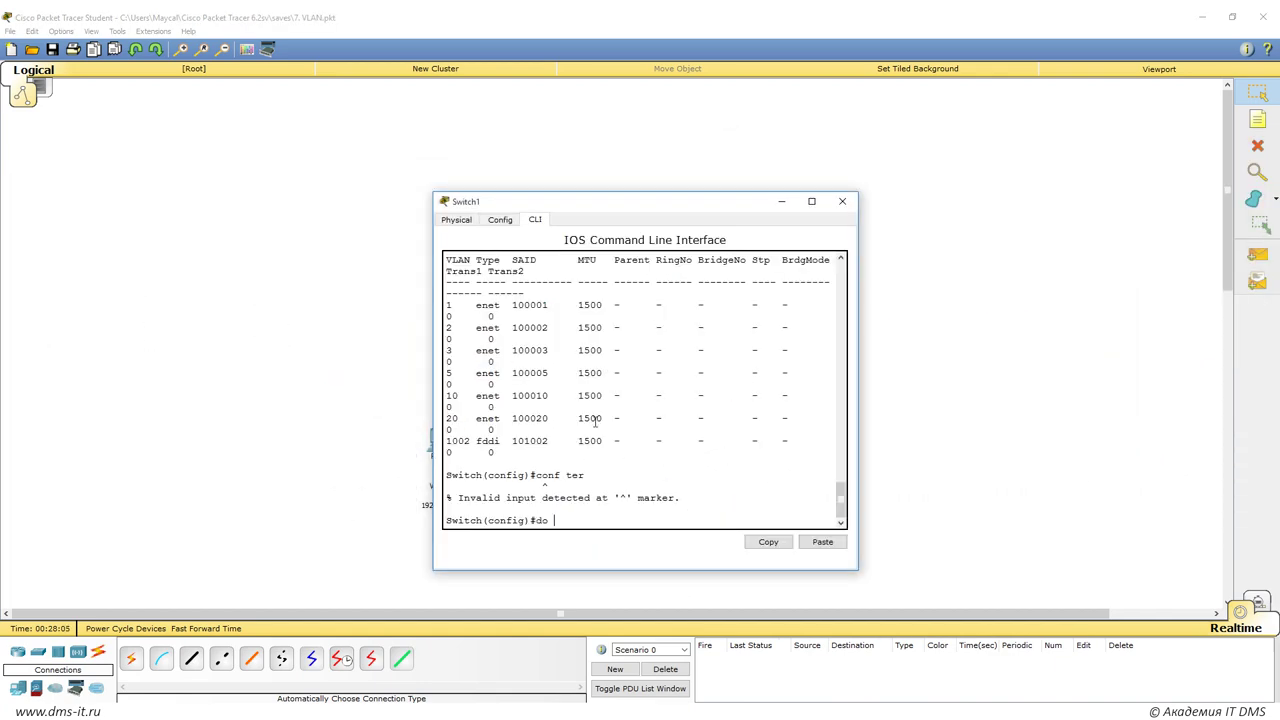
text(show vlan)
key(Return)
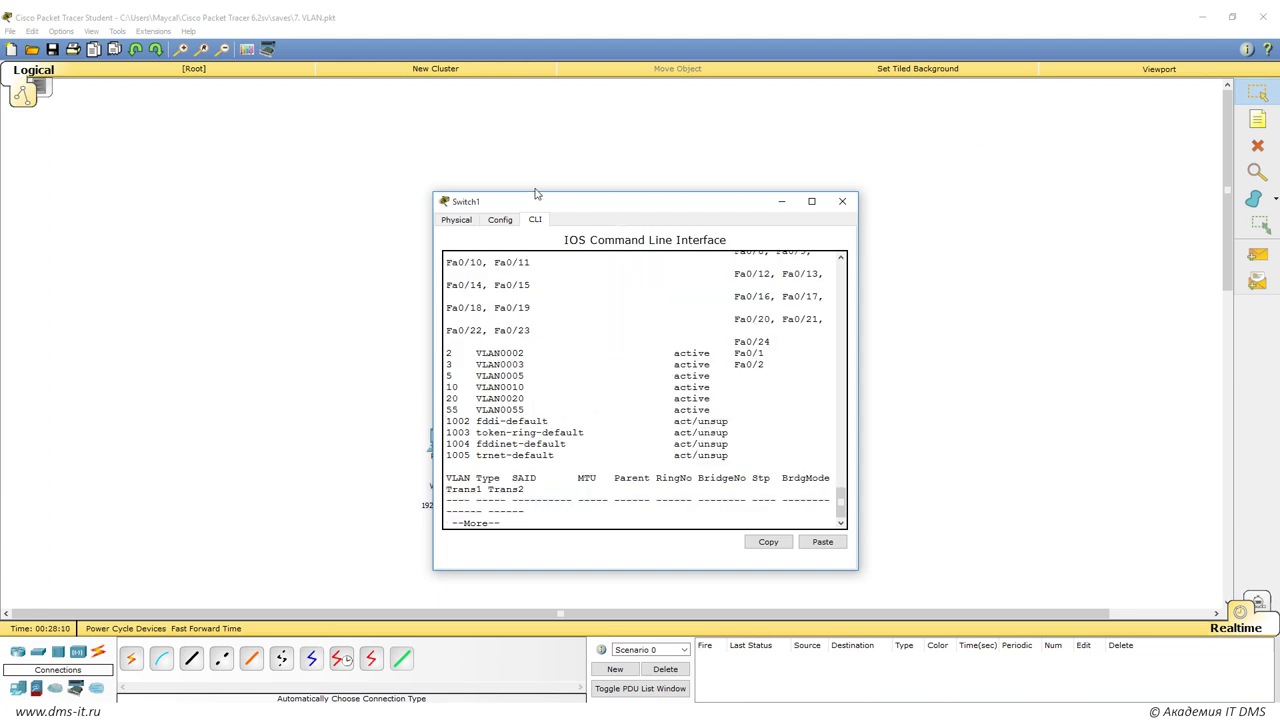
drag(544, 203, 1053, 184)
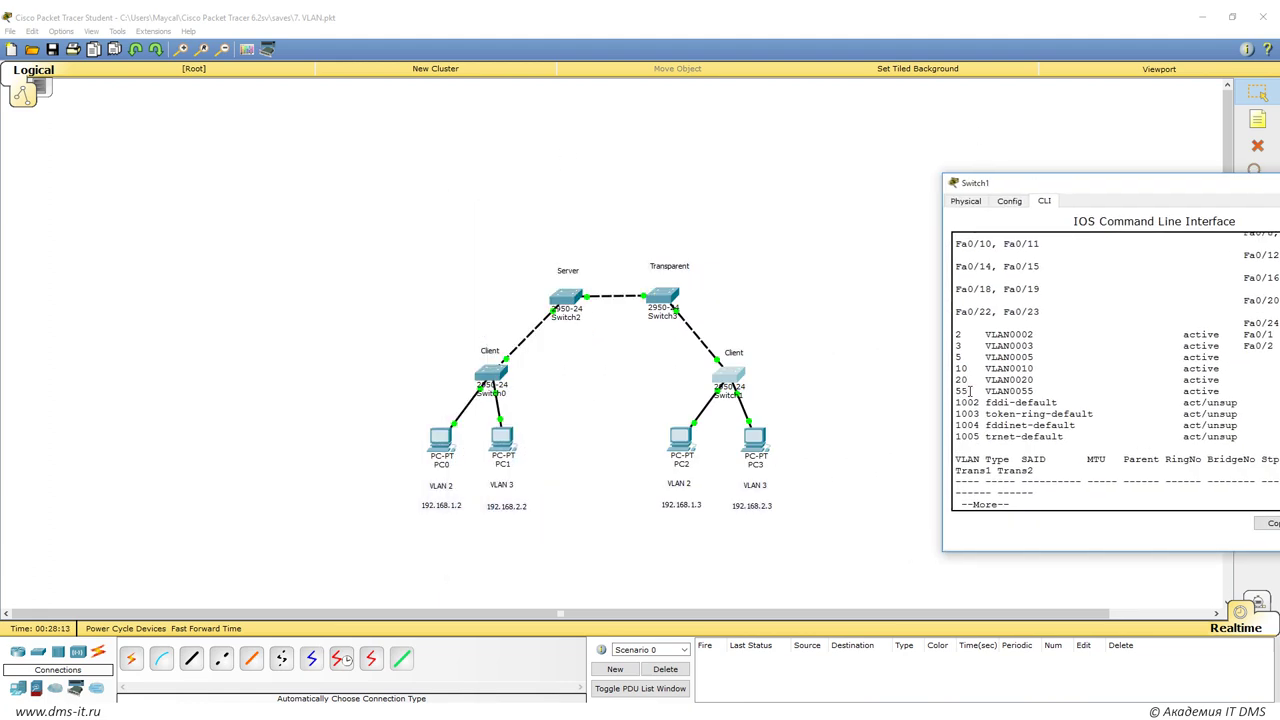
double_click(962, 391)
drag(1057, 190, 926, 172)
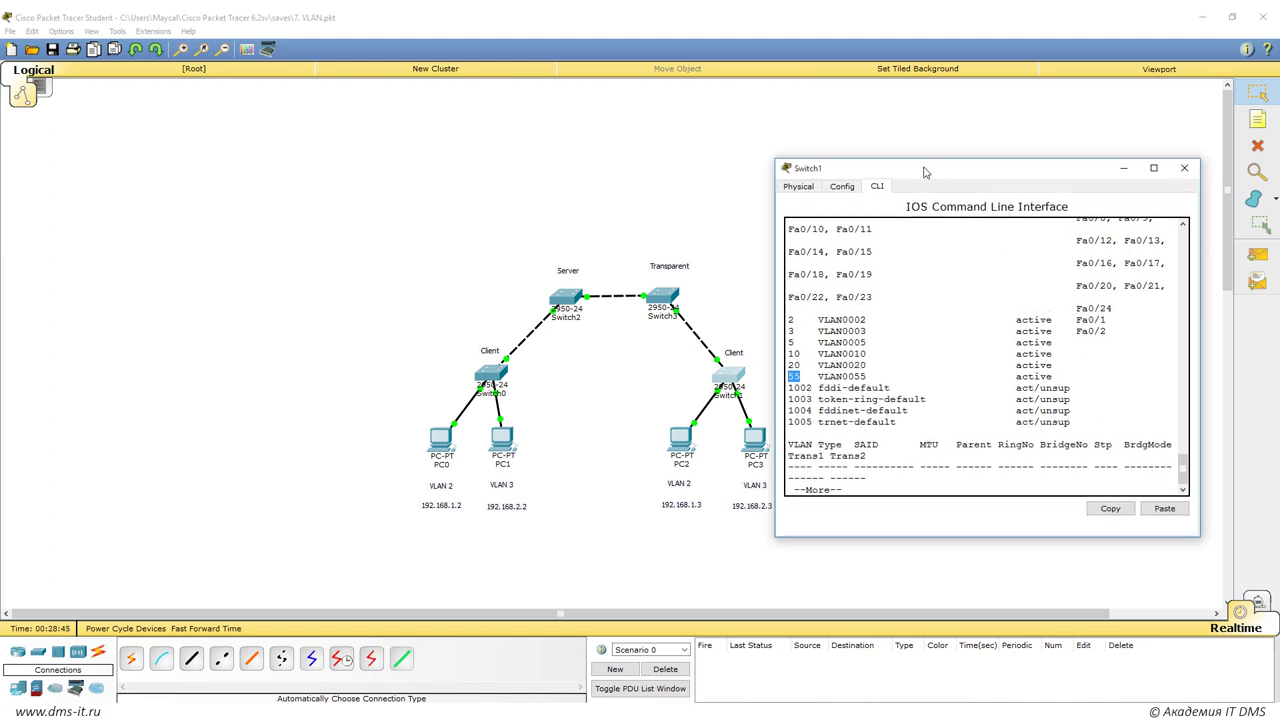
click(1184, 169)
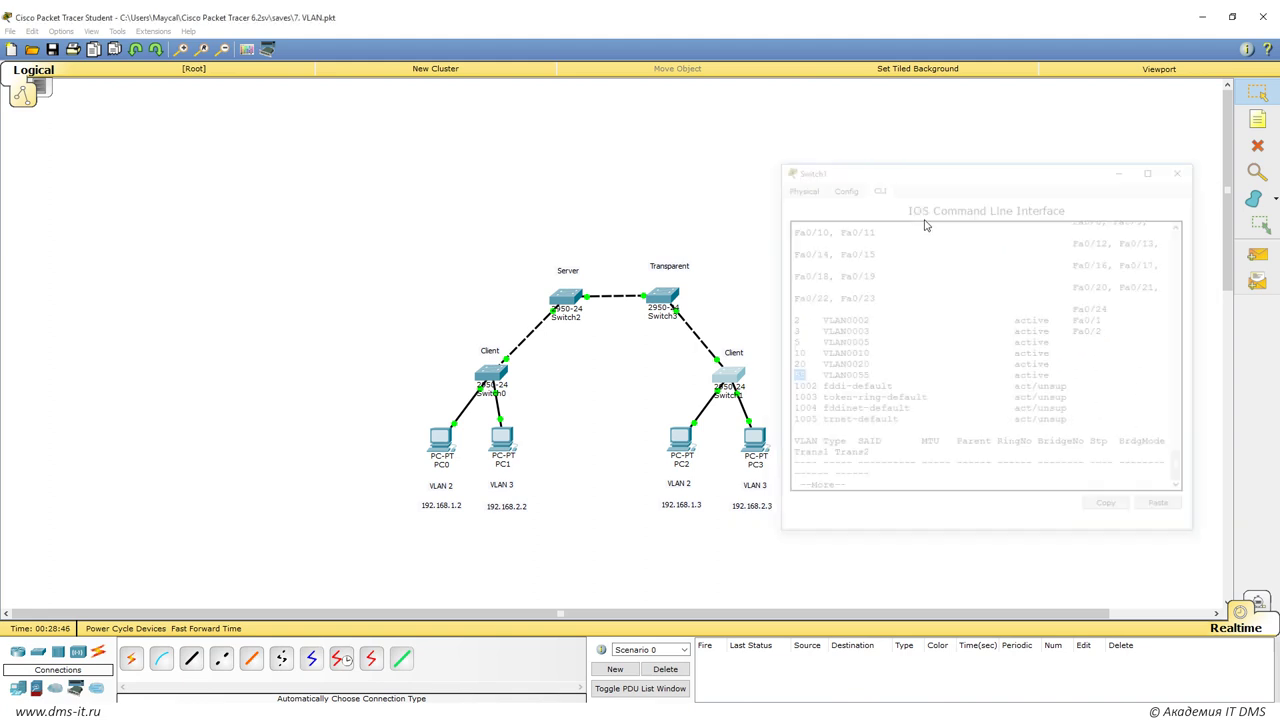
Open Switch2's command line and examine the configuration revision in the earlier VTP status output.
click(558, 305)
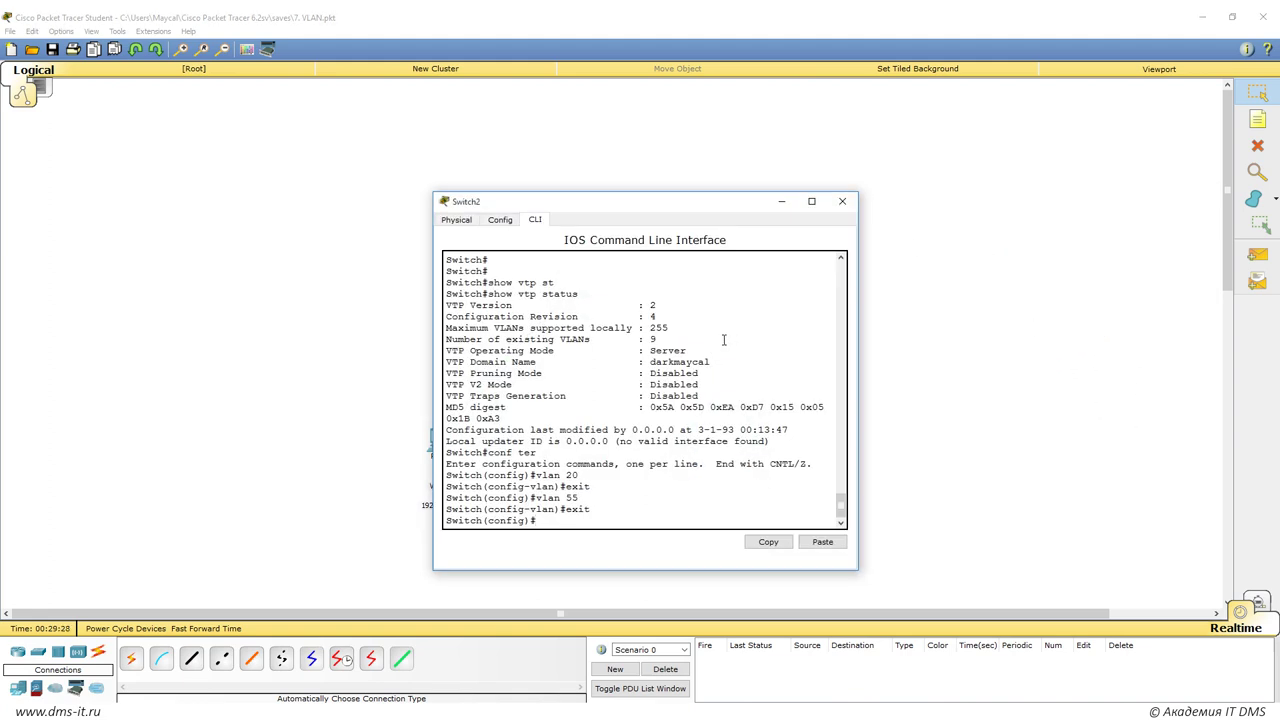
drag(447, 318, 656, 318)
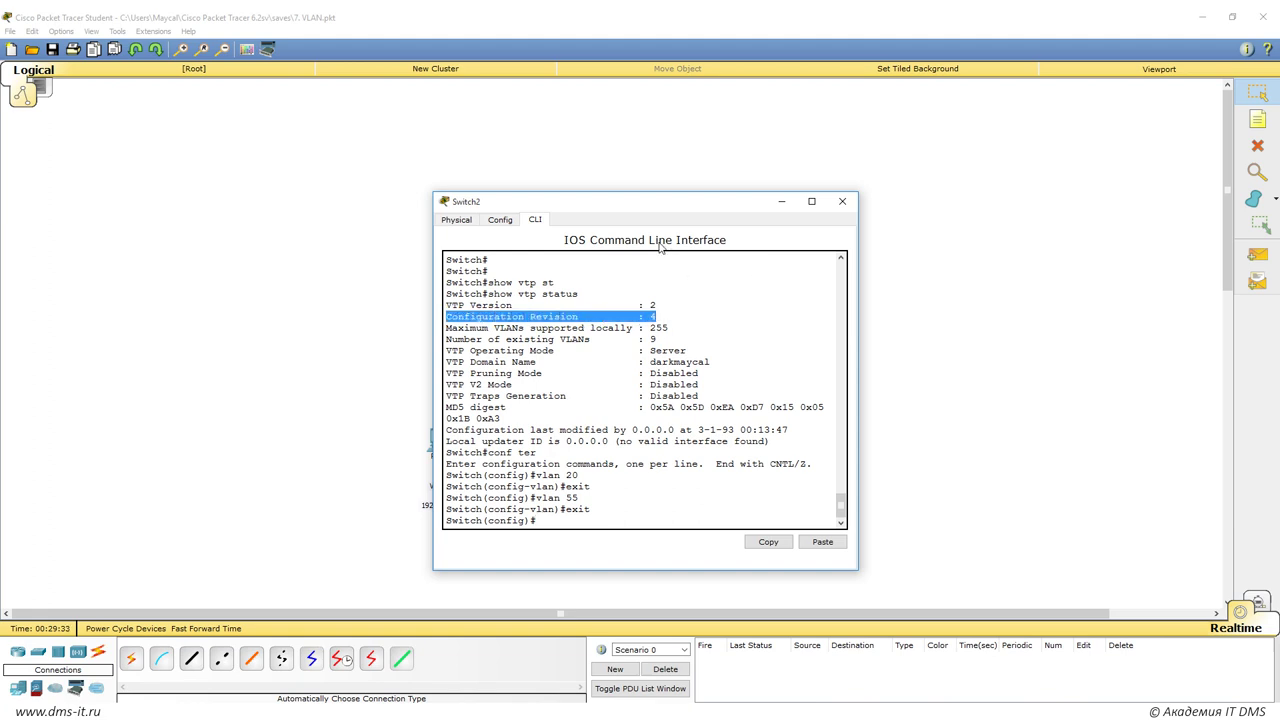
drag(626, 206, 1010, 187)
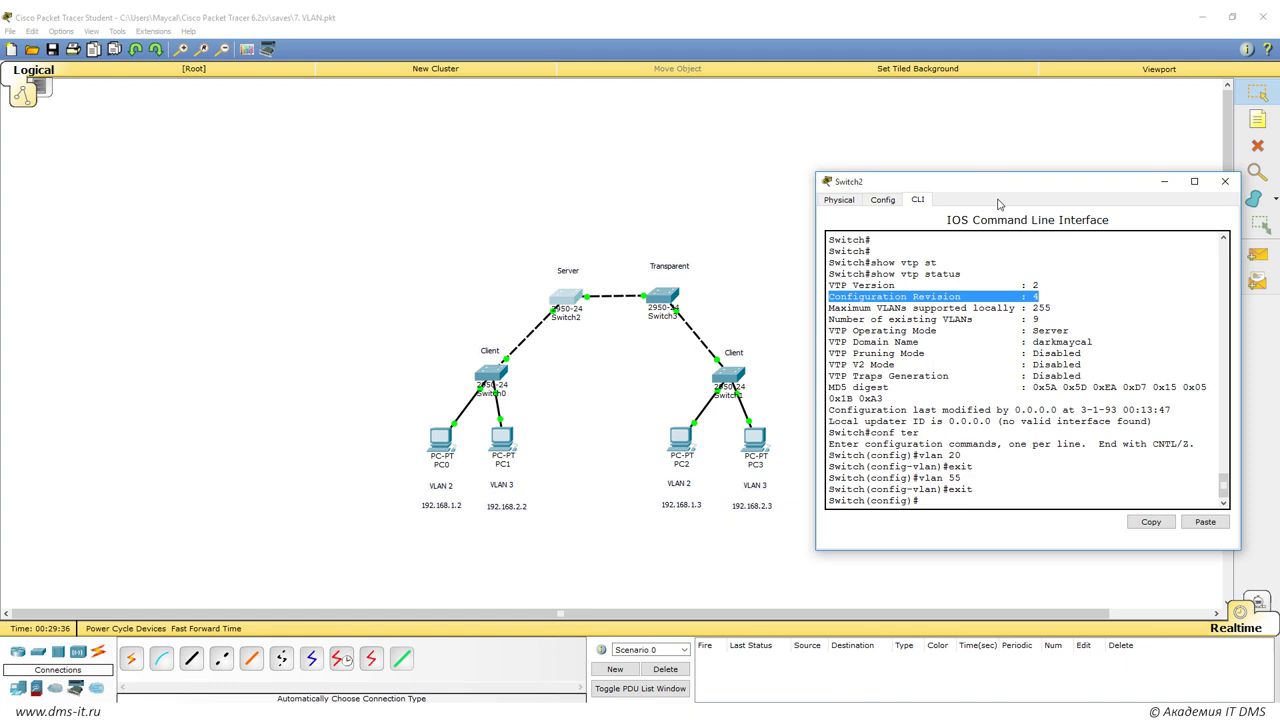
Try to display the status on Switch2 with do show vlan st.
click(977, 498)
text(do show )
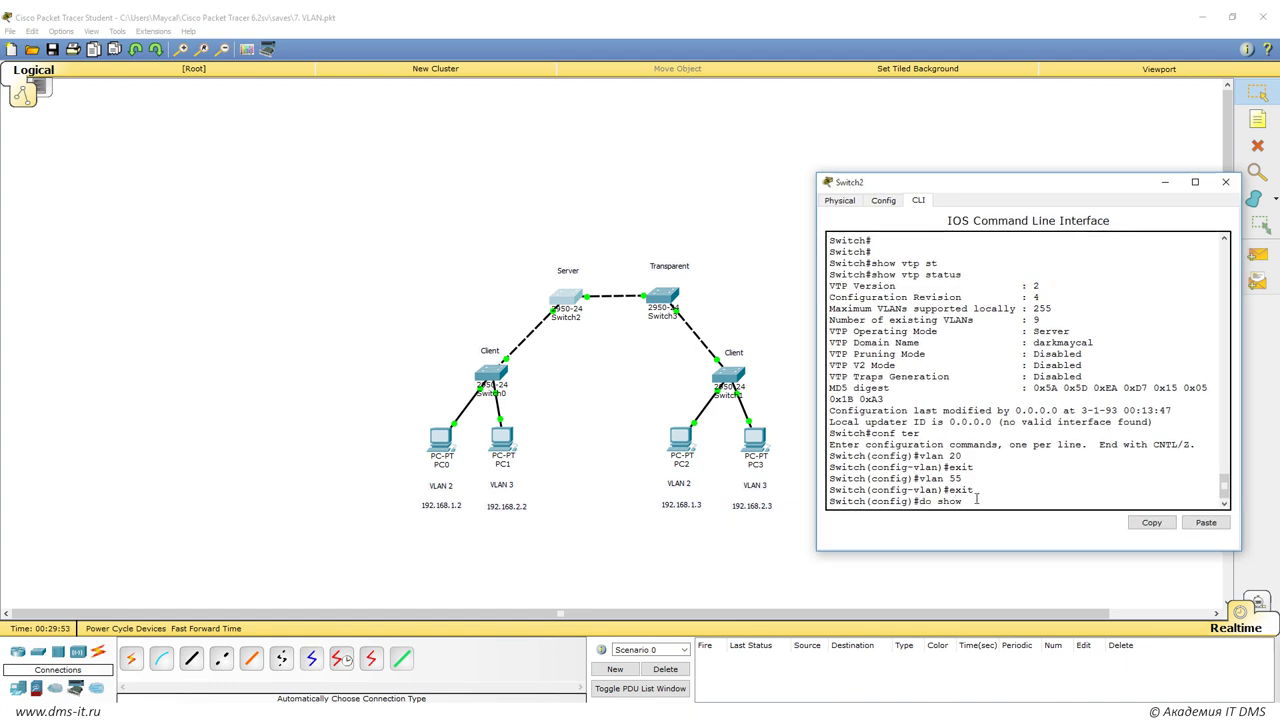
text(vlan st)
key(Return)
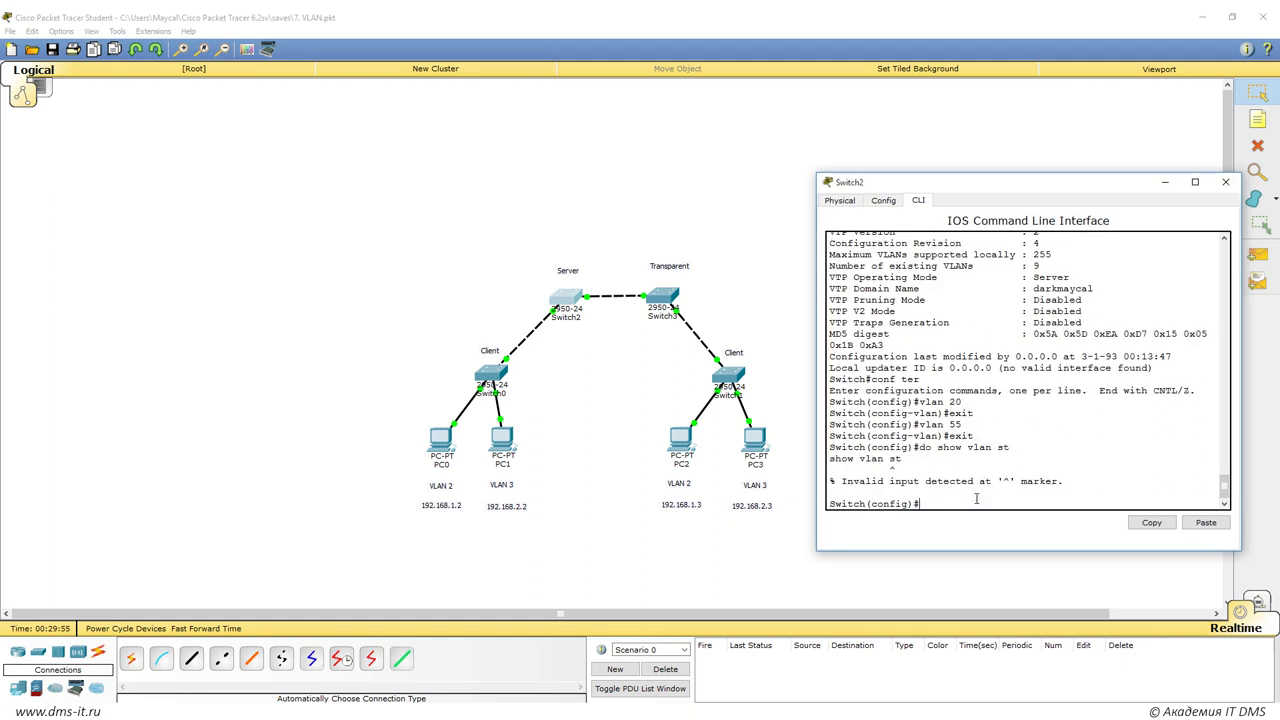
Display Switch2's VTP status with do show vtp st and examine the configuration revision.
key(Up)
key(BackSpace)
key(BackSpace)
key(BackSpace)
key(BackSpace)
key(BackSpace)
key(BackSpace)
text(tp st)
key(Return)
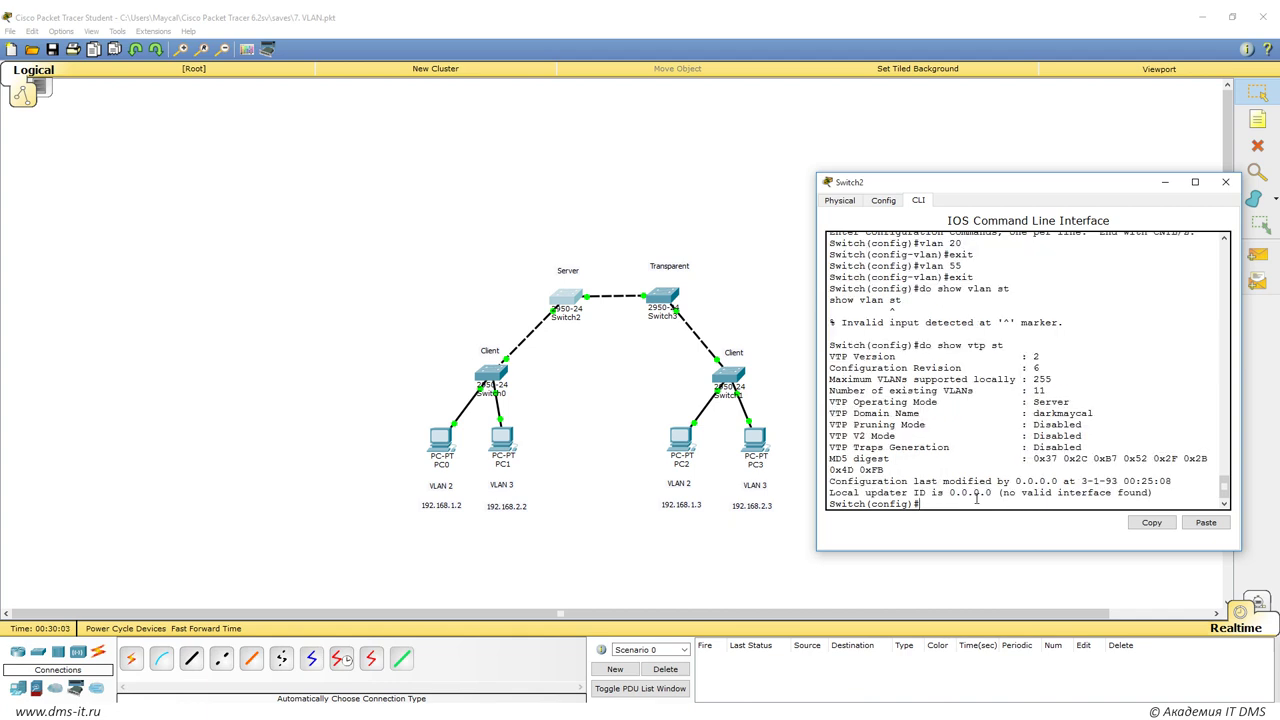
drag(1026, 368, 1042, 366)
drag(929, 187, 958, 131)
click(1075, 358)
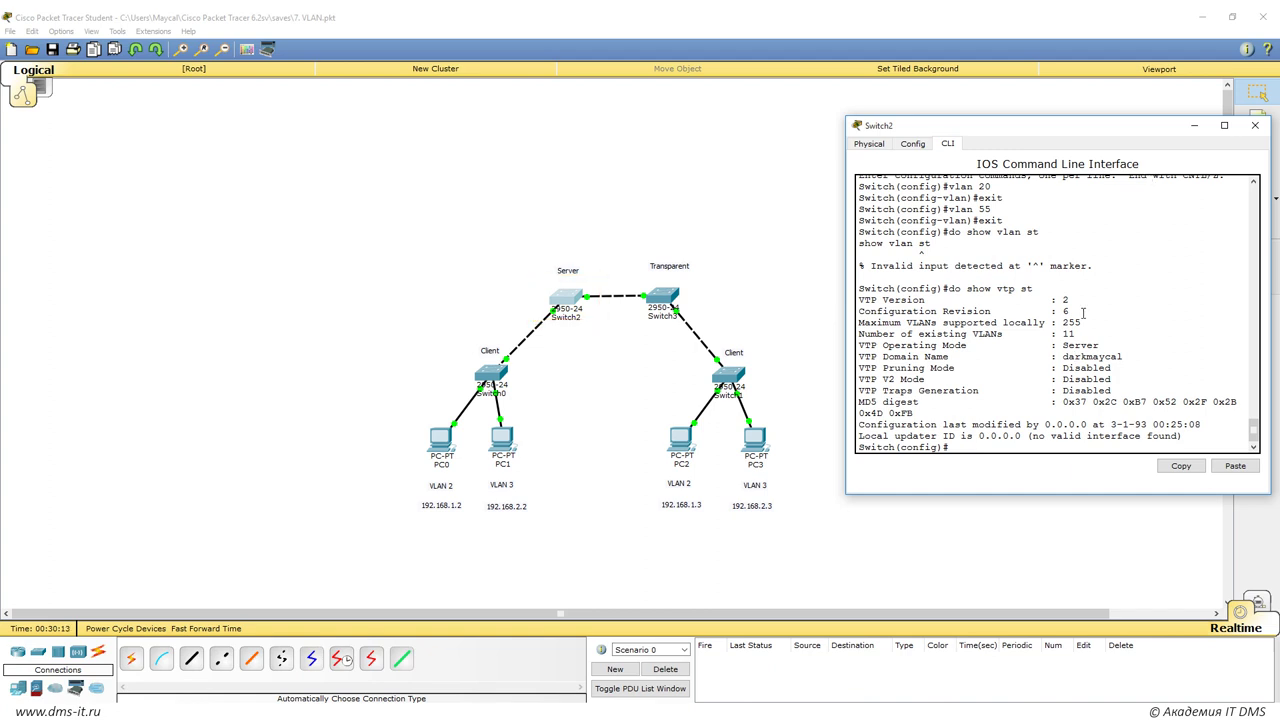
Create VLAN 88 on Switch2 from global configuration mode.
text(vl)
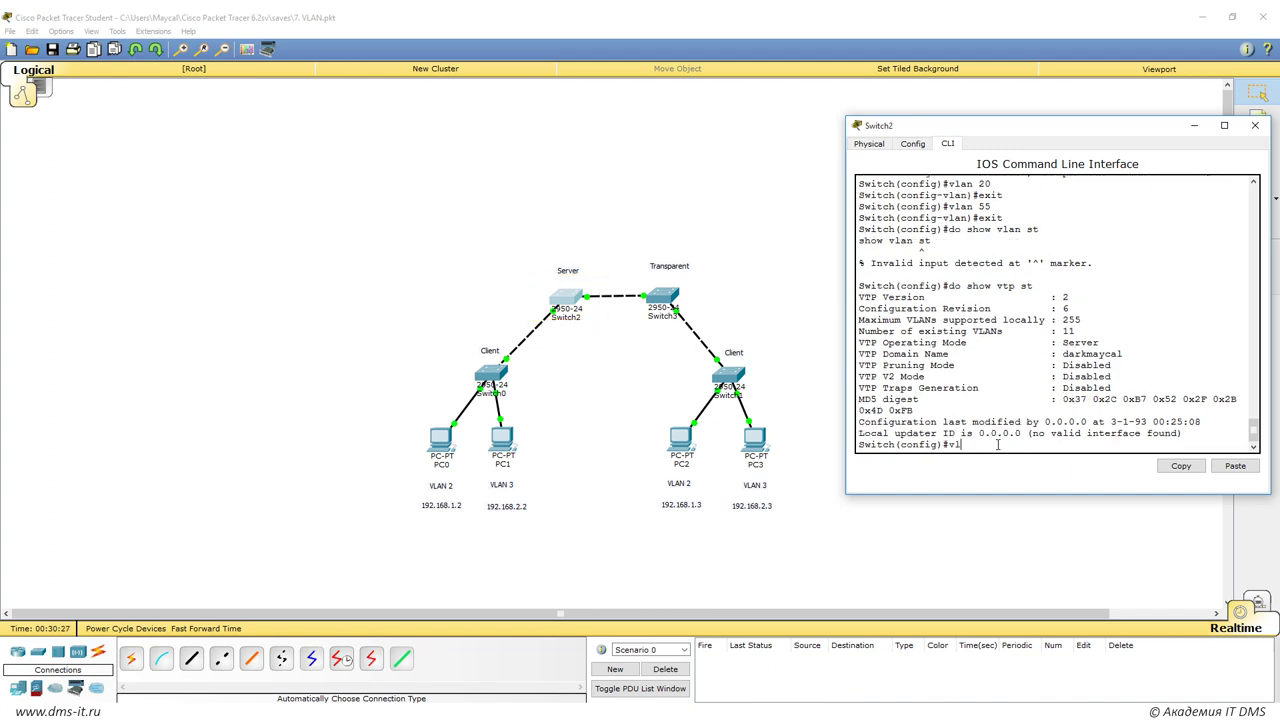
text(an 77)
key(BackSpace)
key(BackSpace)
text(88)
key(Return)
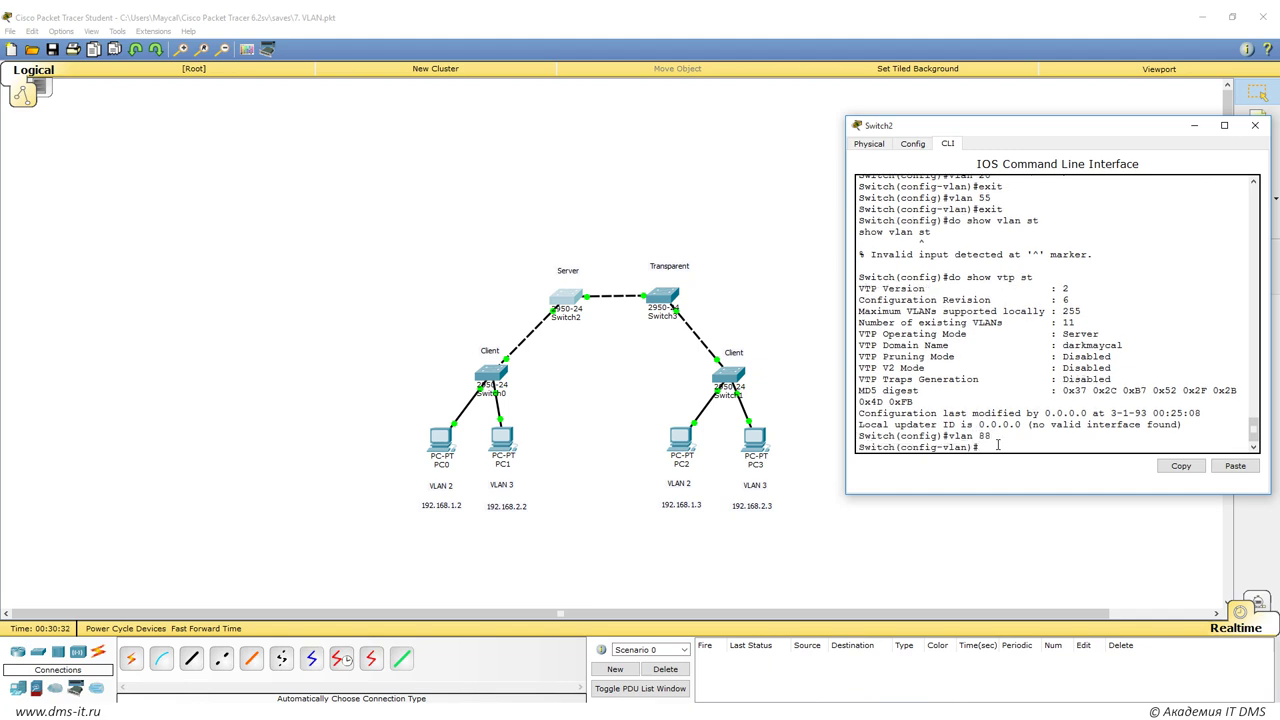
Leave VLAN configuration mode on Switch2 and display the VTP status with do show vtp st.
text(exit)
key(Return)
key(Return)
text(do show vtp st)
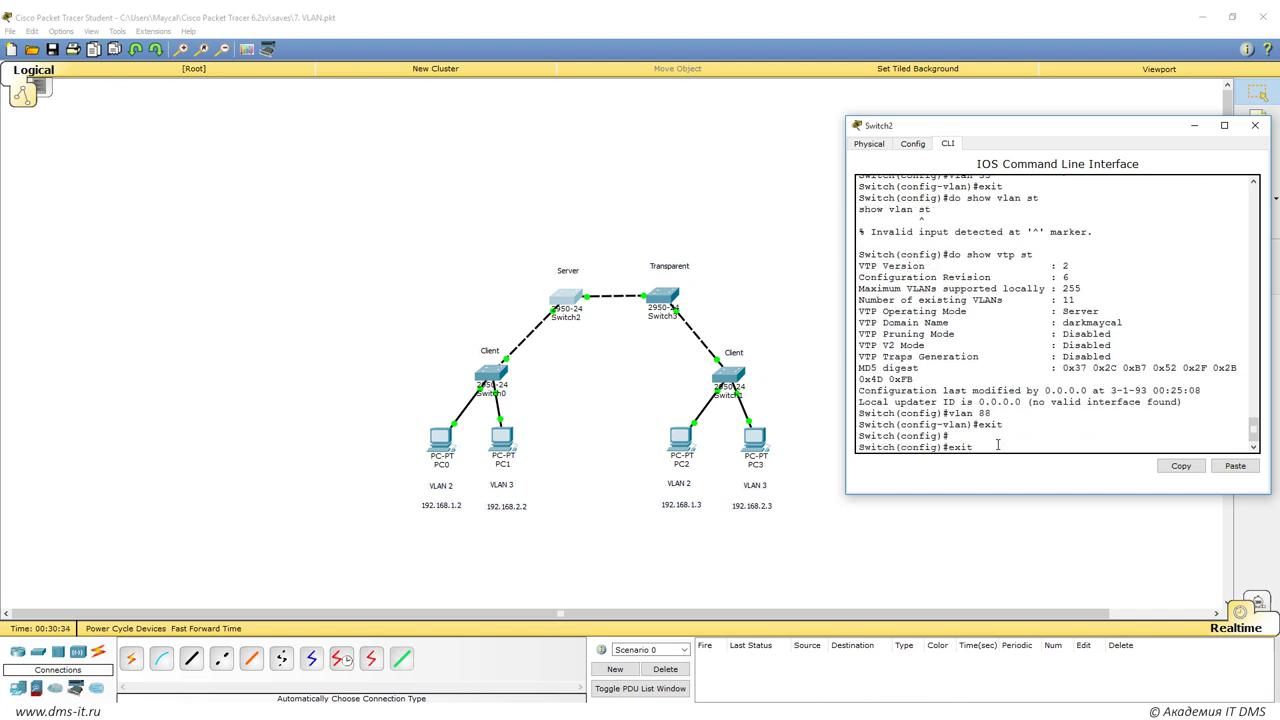
key(Return)
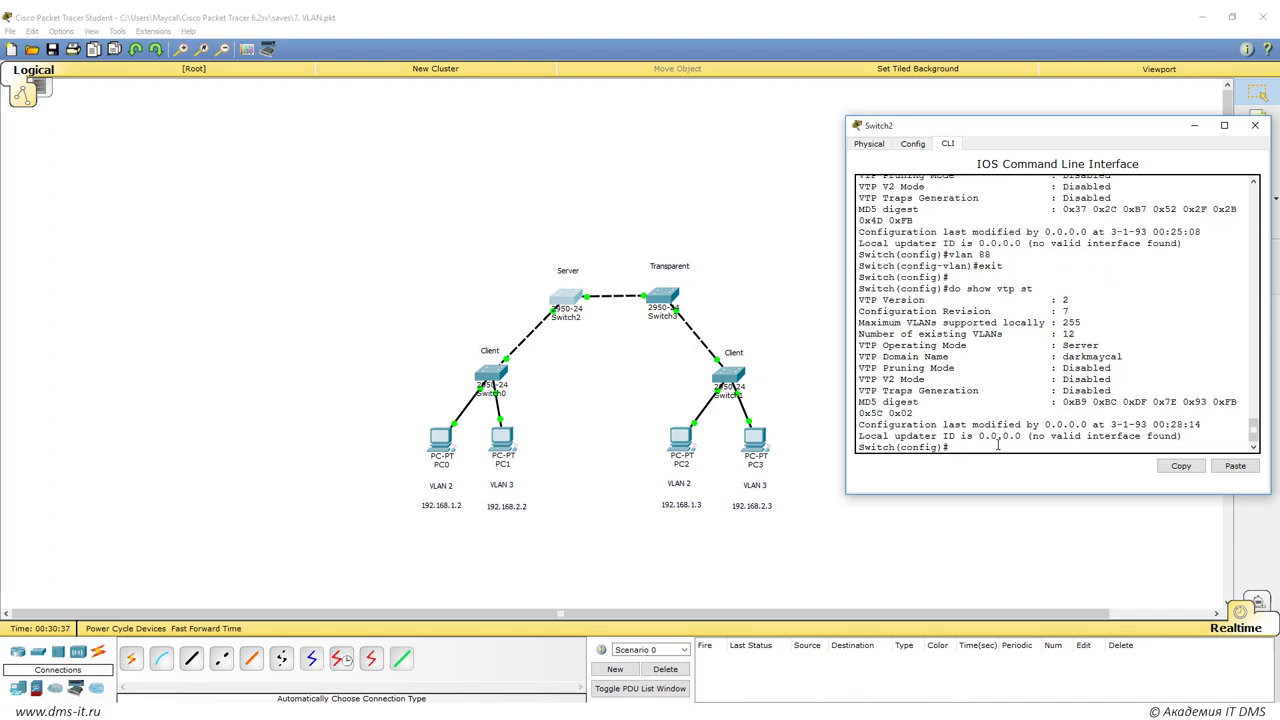
Compare the configuration revision in Switch2's VTP status outputs from before and after creating VLAN 88, and close the device window.
double_click(1065, 311)
scroll(1194, 324, up, 4)
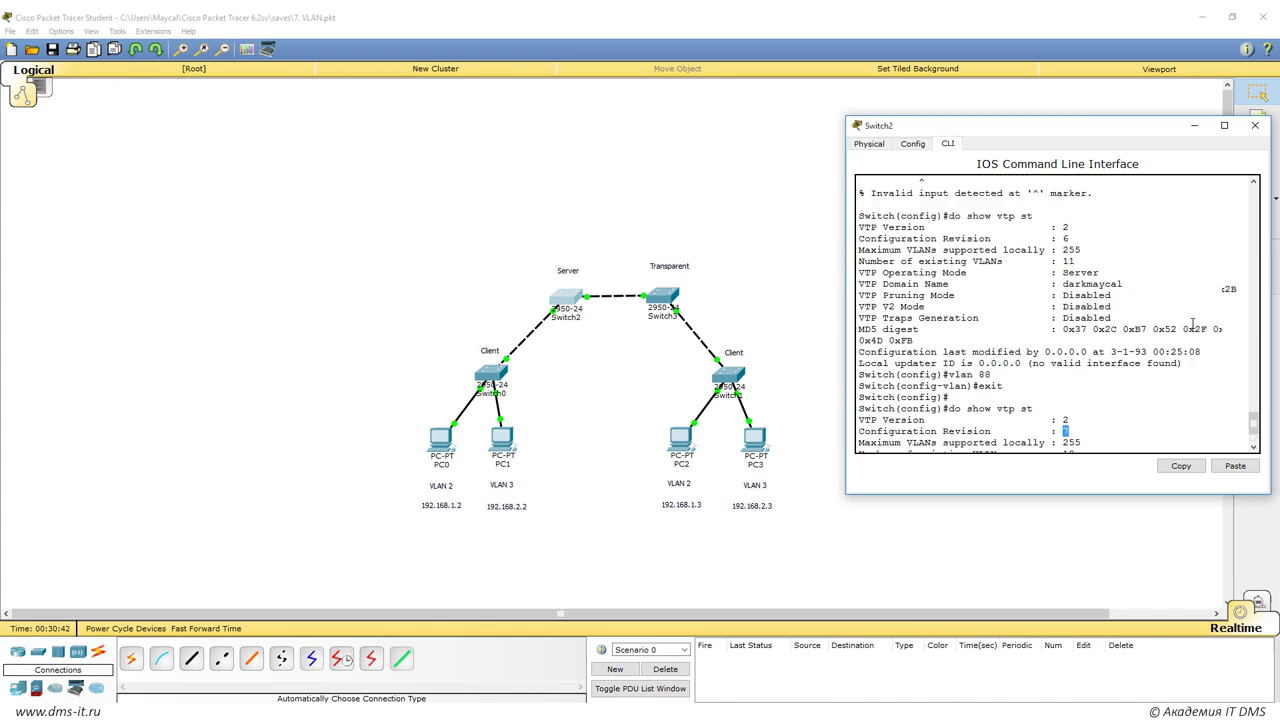
click(1065, 240)
scroll(1105, 272, down, 4)
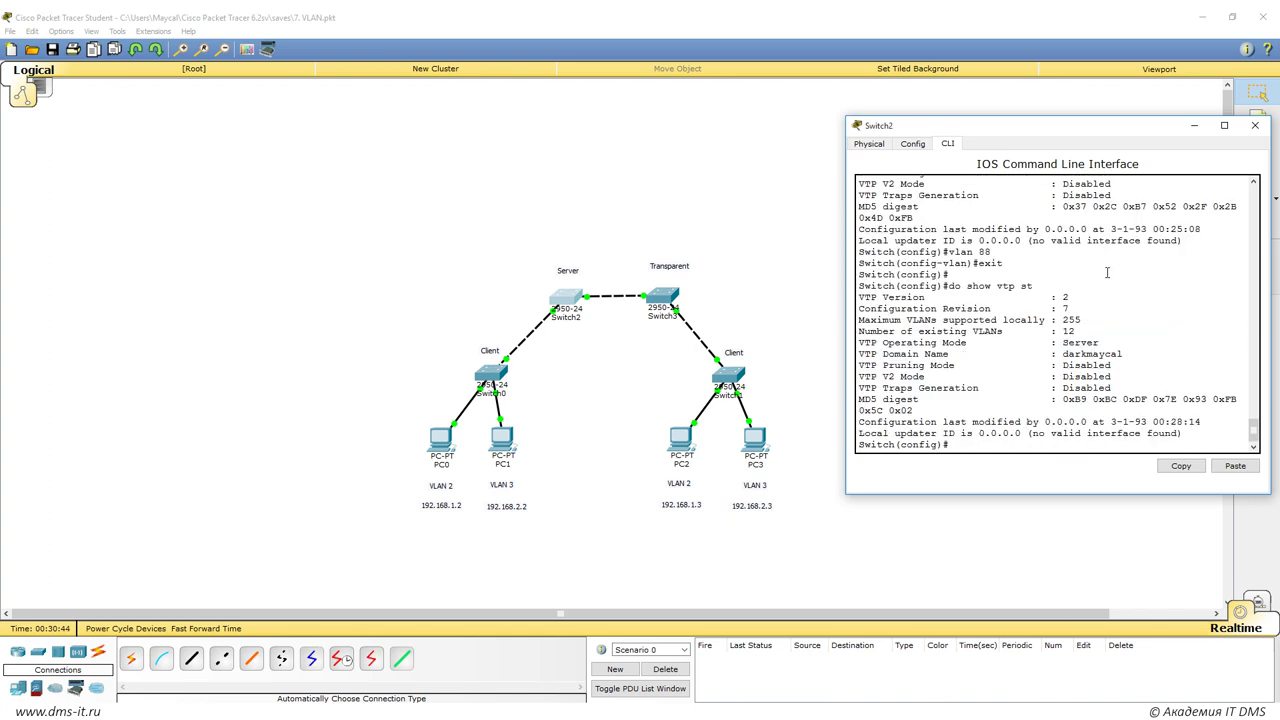
double_click(1066, 308)
click(1255, 125)
Display Switch2's VLAN table with do show vlan and examine the VLAN 88 entry.
click(572, 292)
text(do)
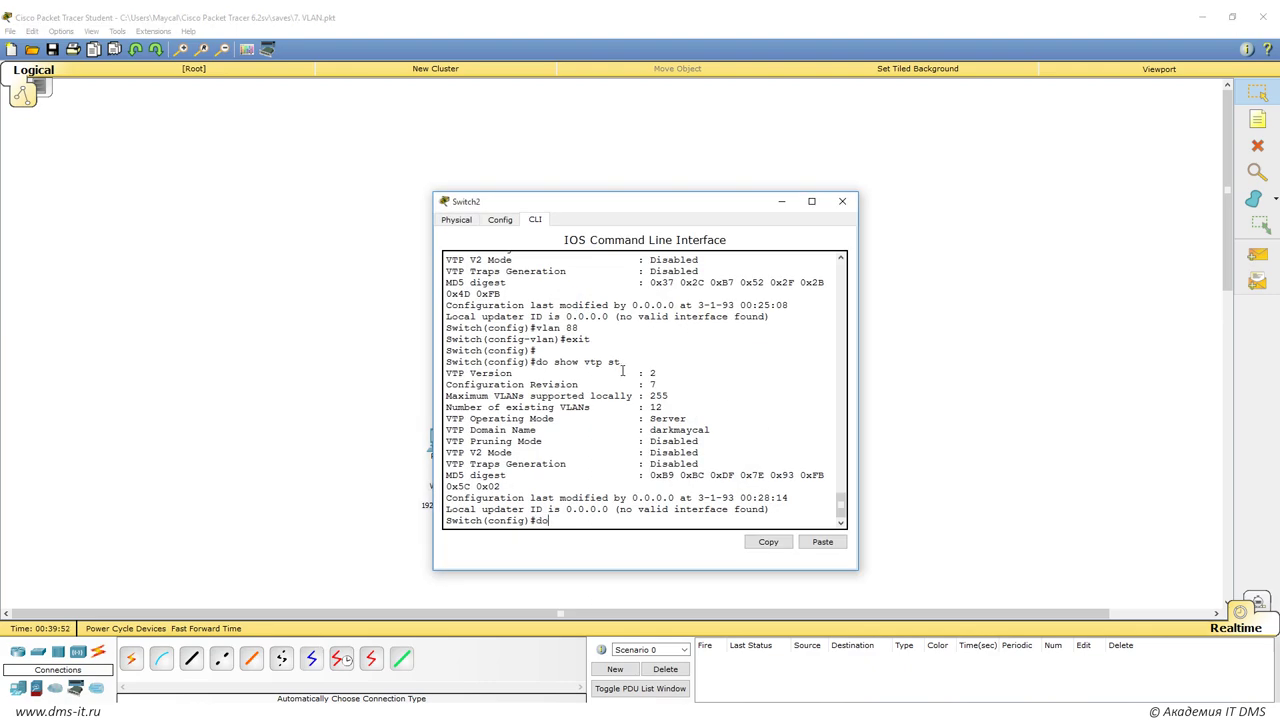
text( show vlan)
key(Return)
drag(660, 212, 996, 182)
double_click(787, 357)
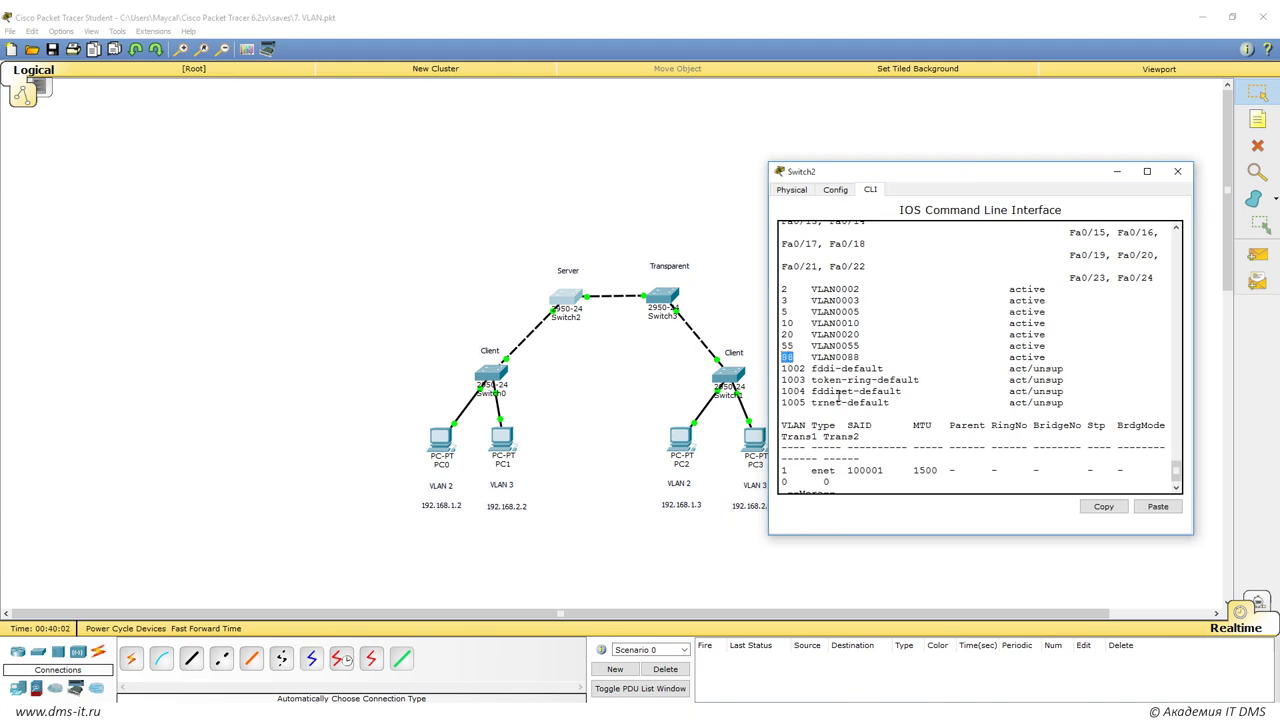
drag(950, 175, 1028, 128)
drag(858, 243, 1159, 312)
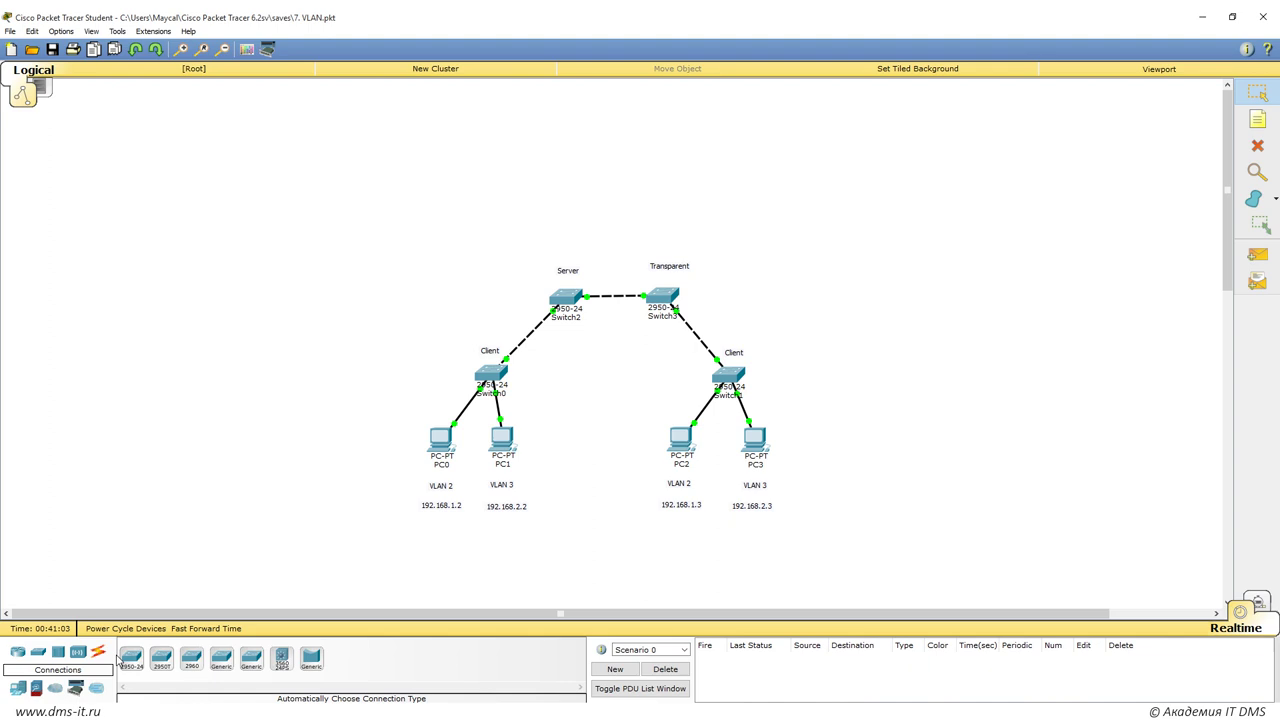
Place a new 2950-24 switch beyond Switch3 and connect the two with an automatically chosen cable.
click(131, 658)
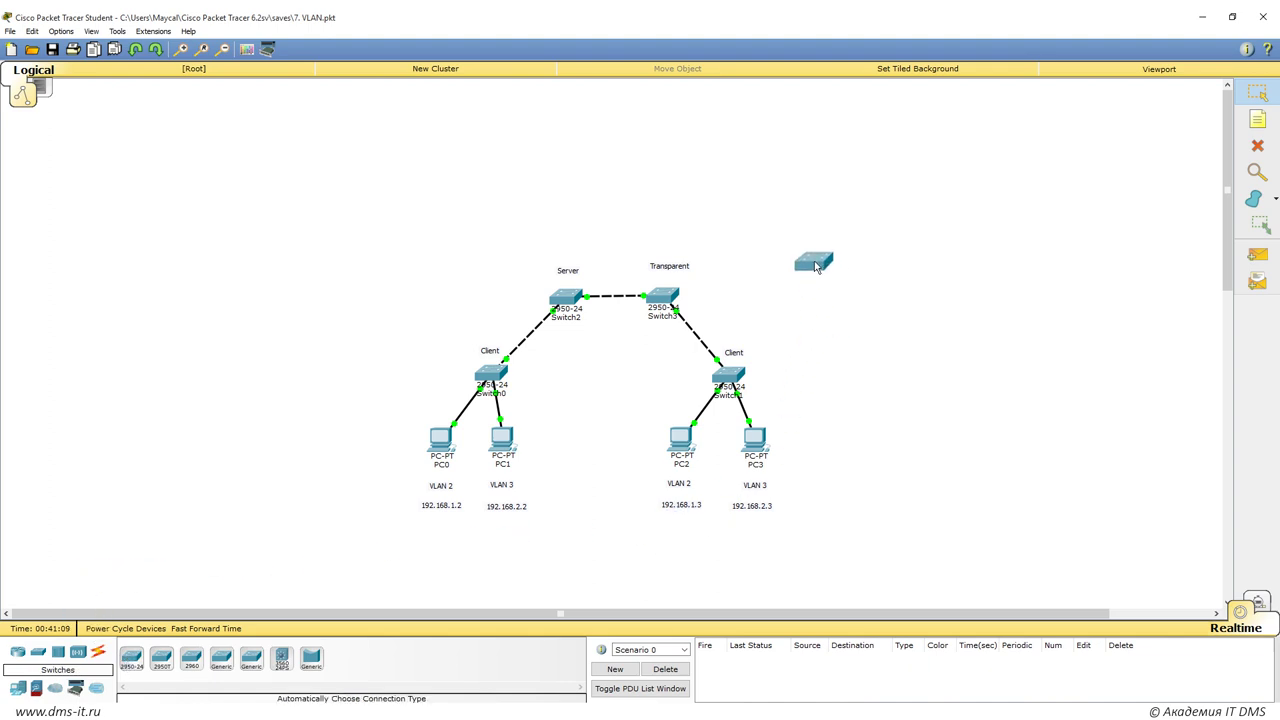
click(820, 263)
click(98, 652)
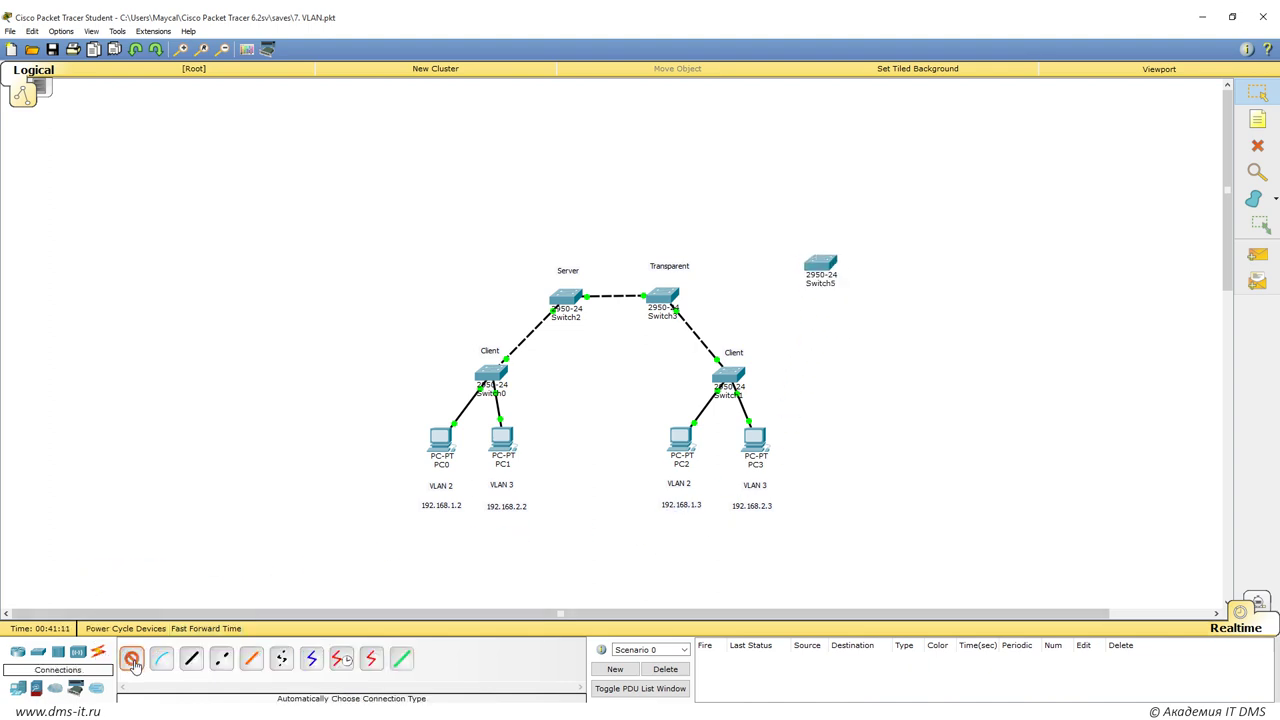
click(131, 658)
click(820, 263)
click(668, 300)
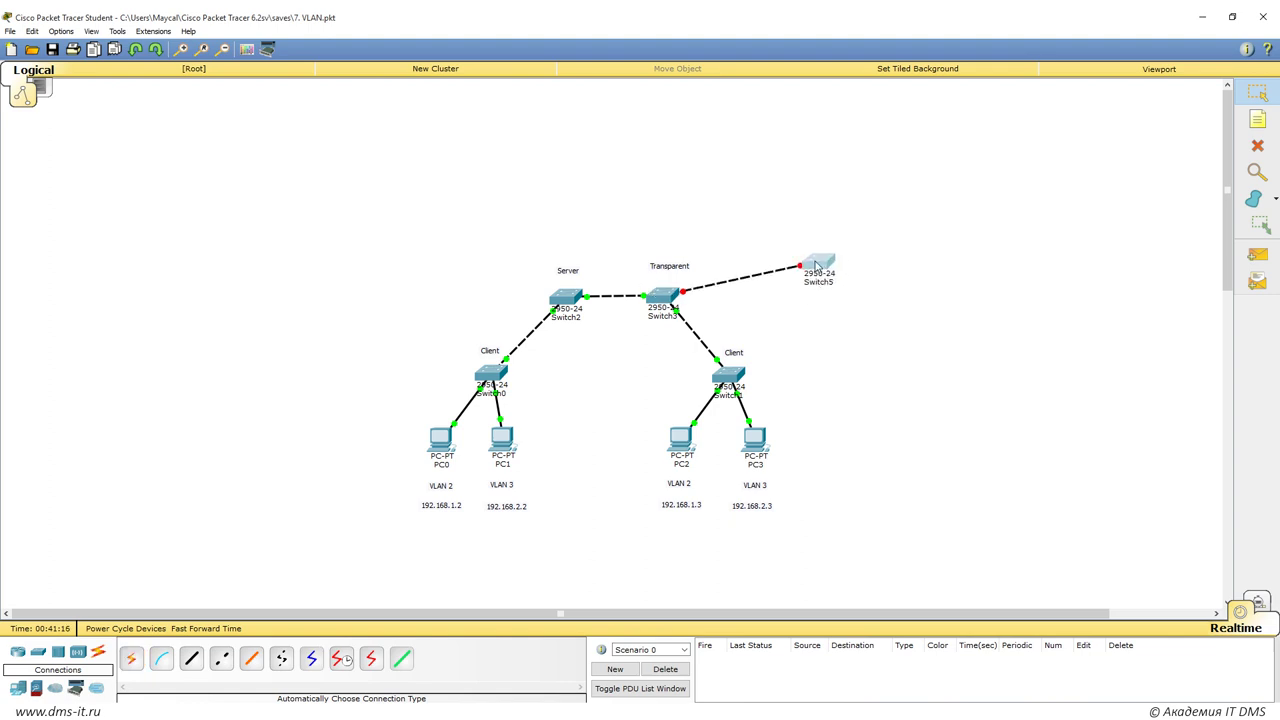
mouse_move(818, 265)
drag(455, 253, 725, 418)
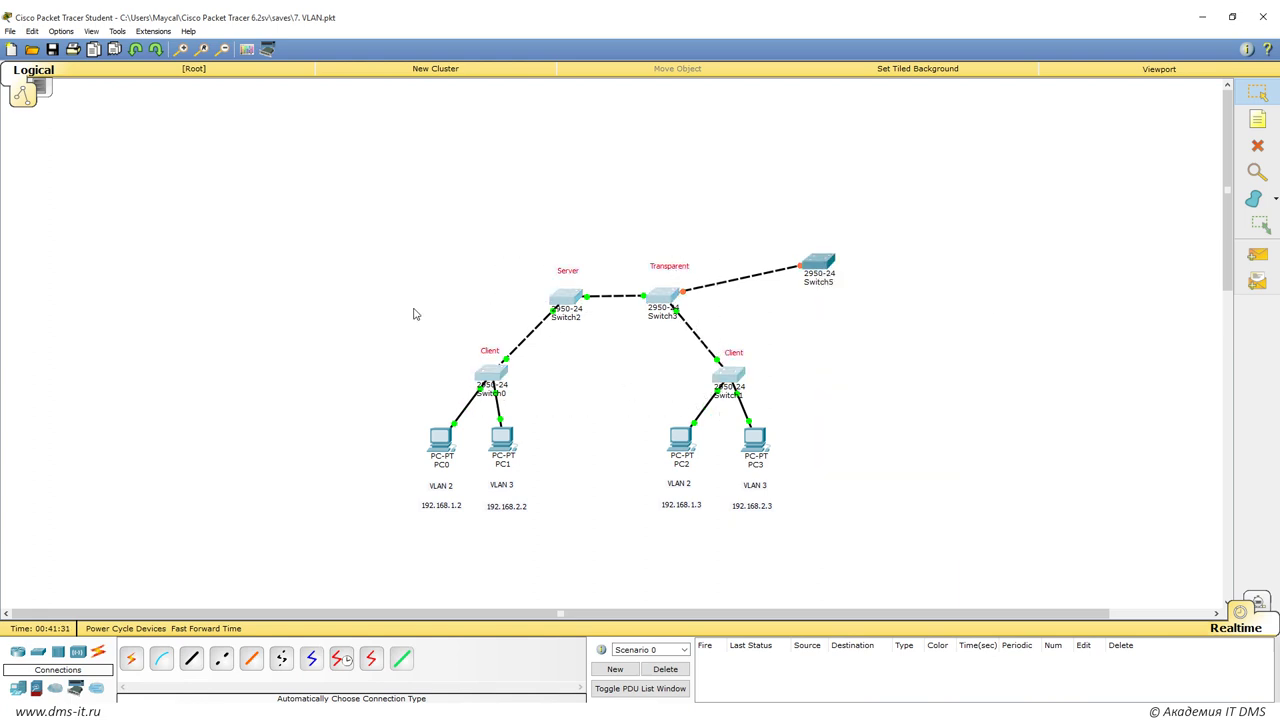
click(415, 314)
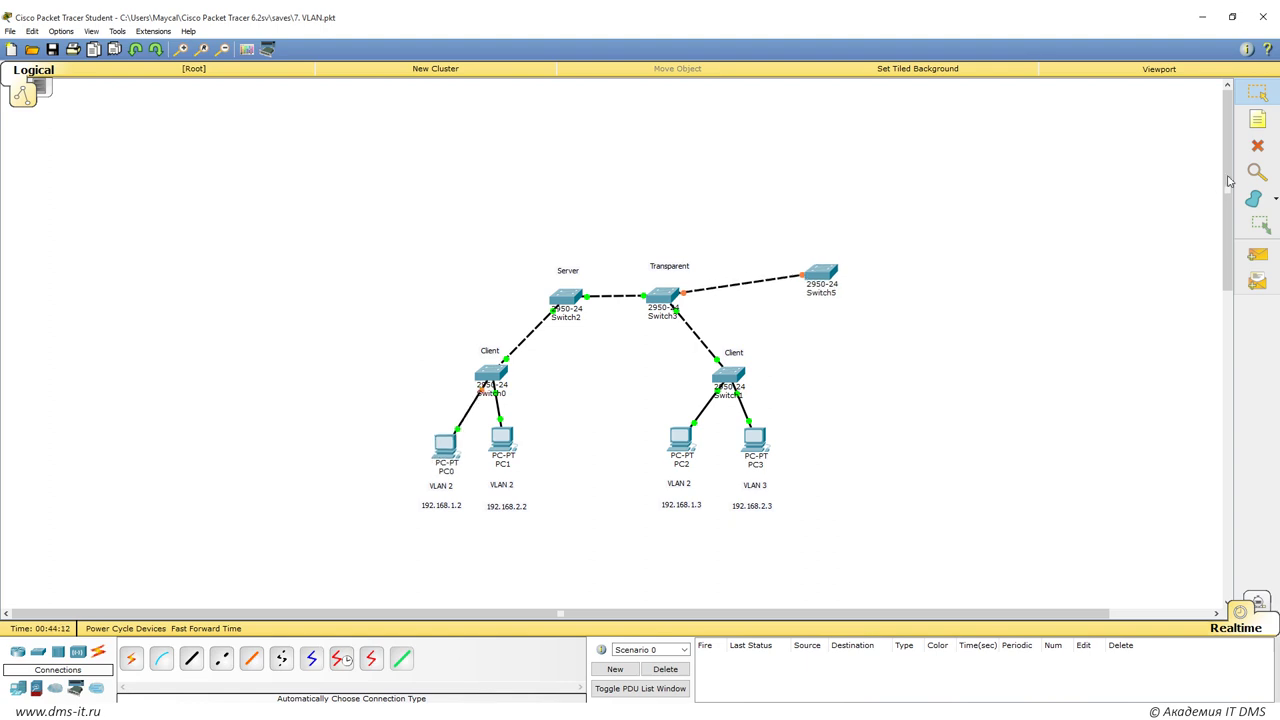
Delete Switch5 and the Server, Transparent and two Client labels from the topology.
click(1258, 146)
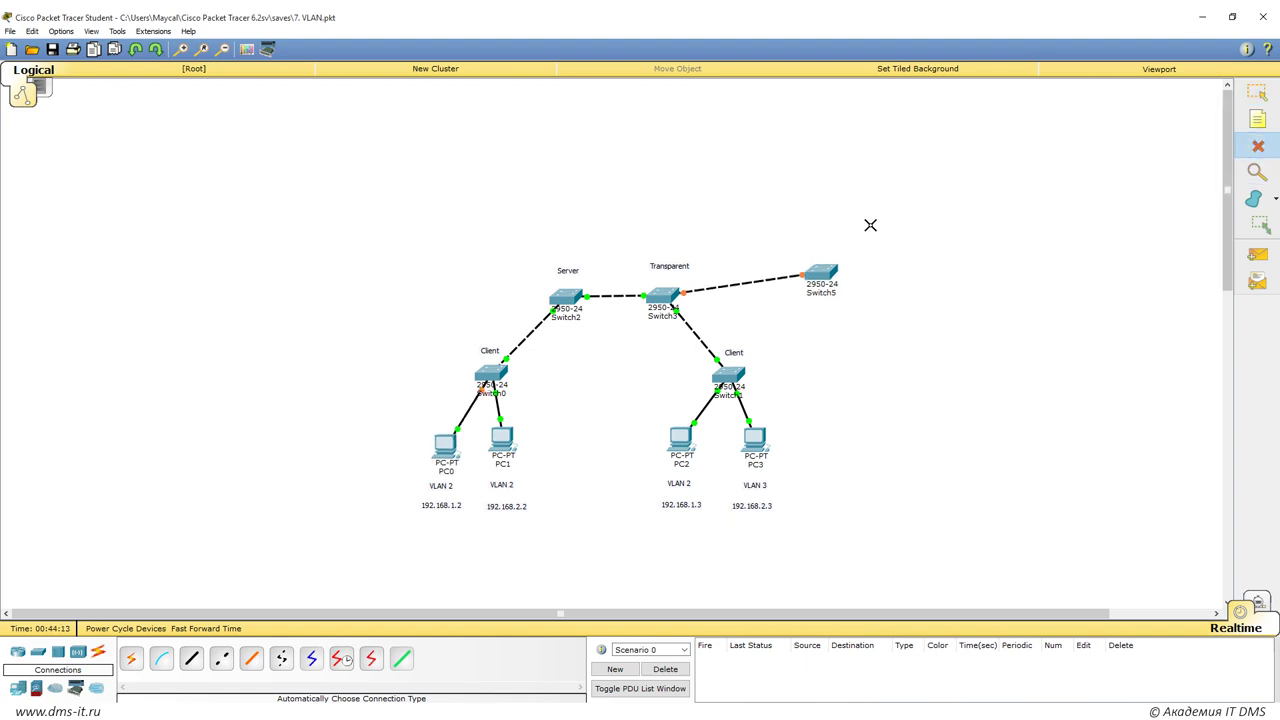
click(825, 268)
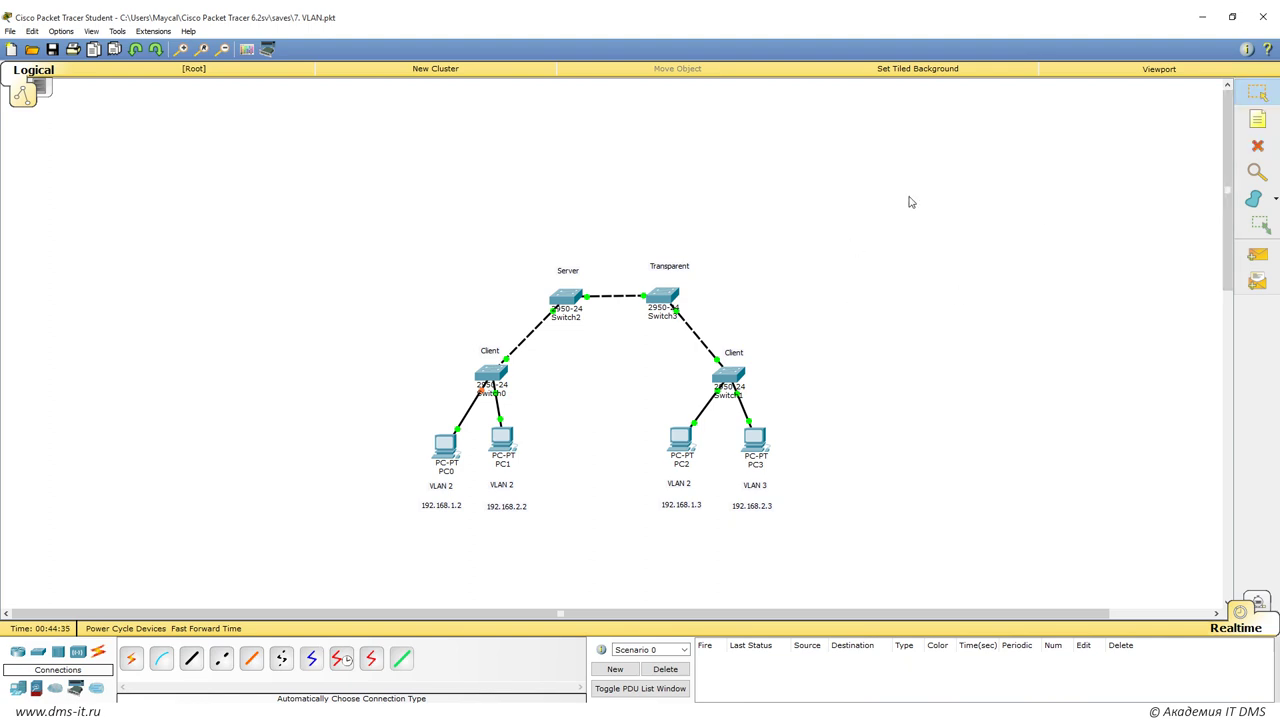
click(665, 266)
click(568, 270)
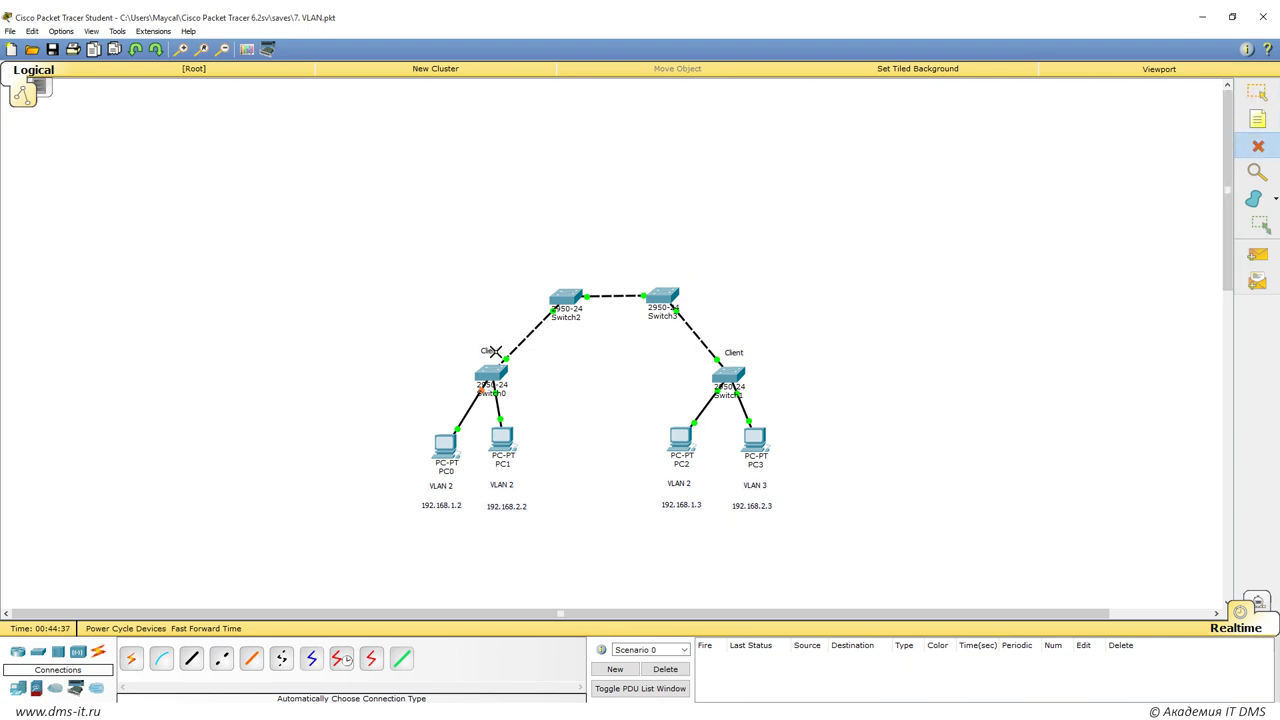
click(490, 351)
click(733, 352)
key(Escape)
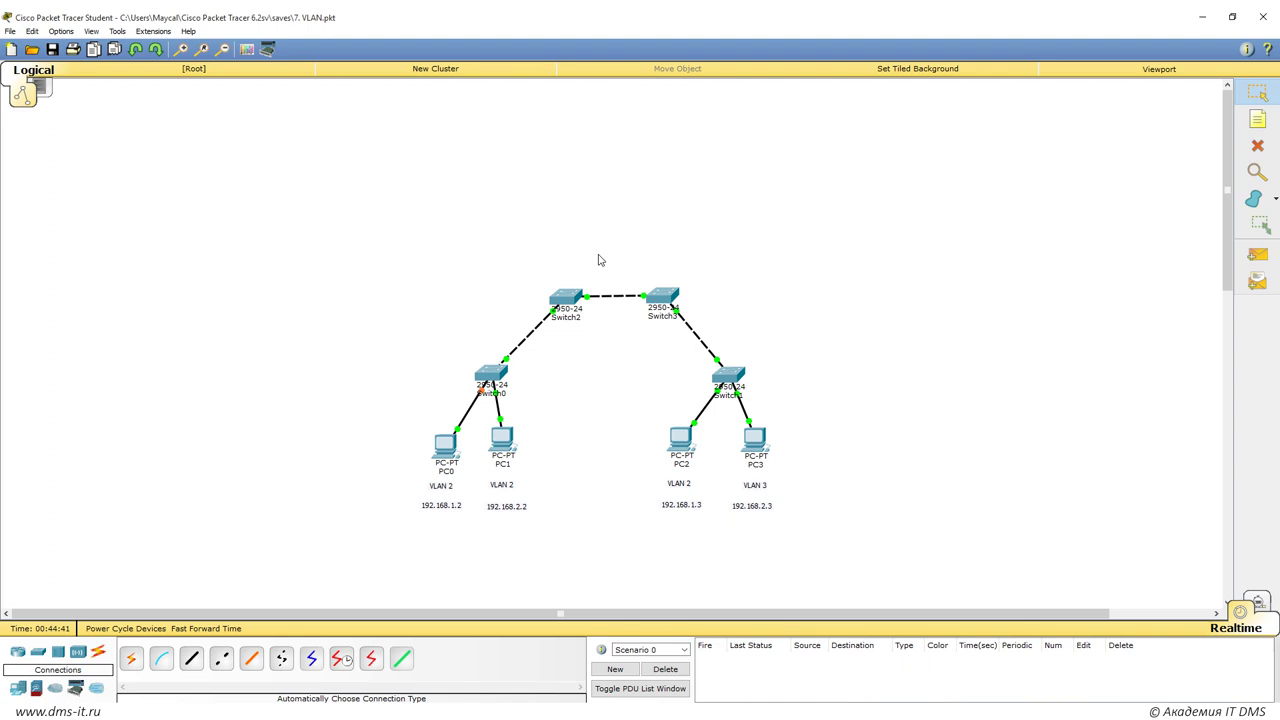
Delete both cables attached to Switch3 and move the switch well away from the rest of the topology.
click(663, 297)
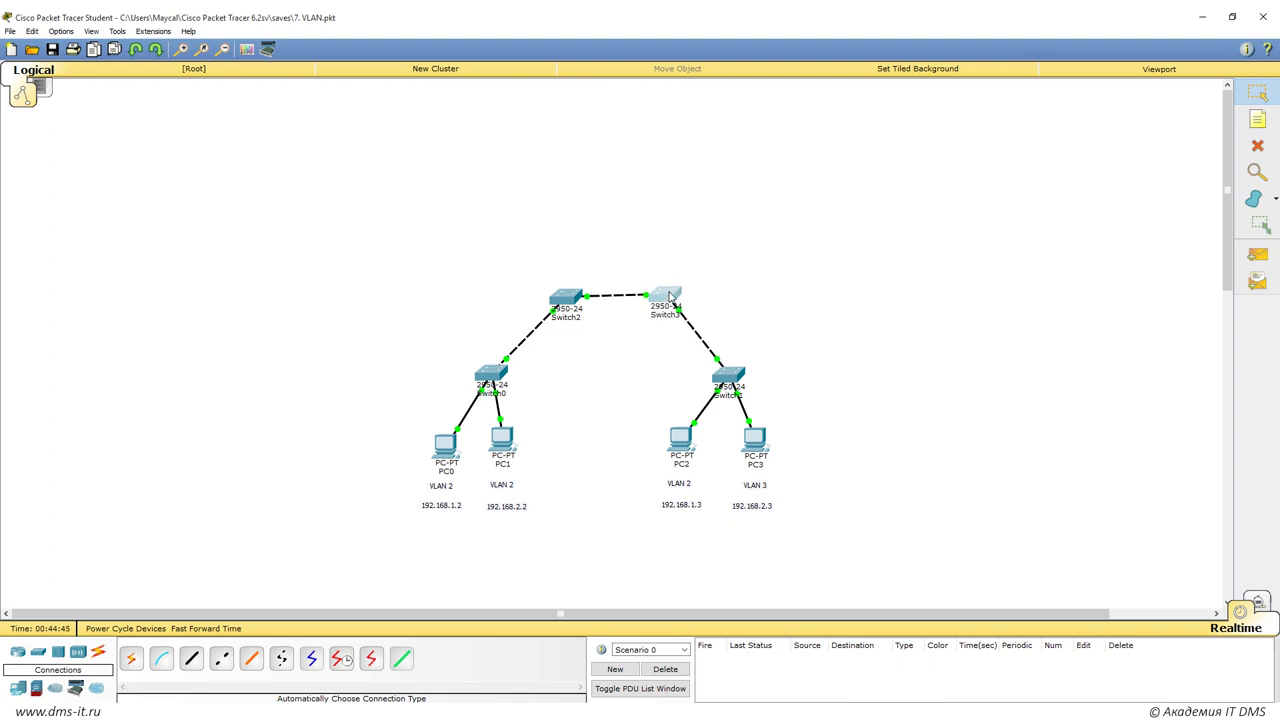
drag(663, 297, 665, 300)
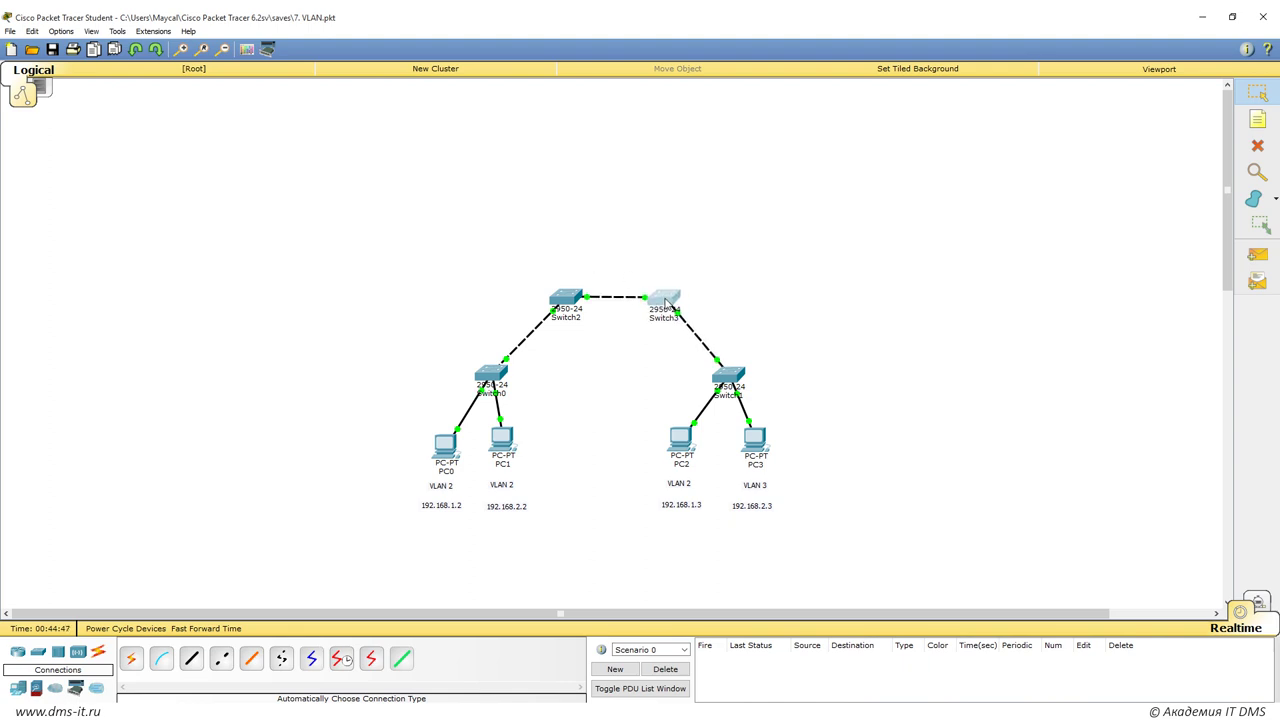
key(Delete)
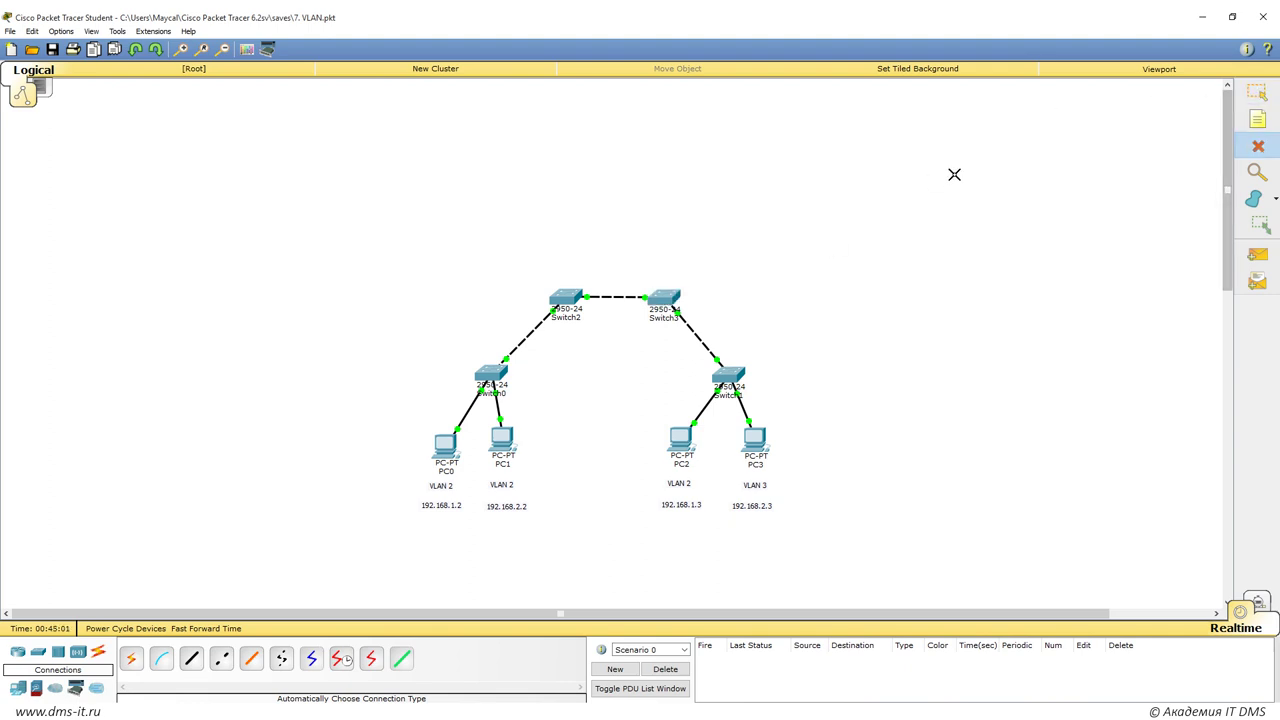
click(698, 336)
click(608, 302)
key(Escape)
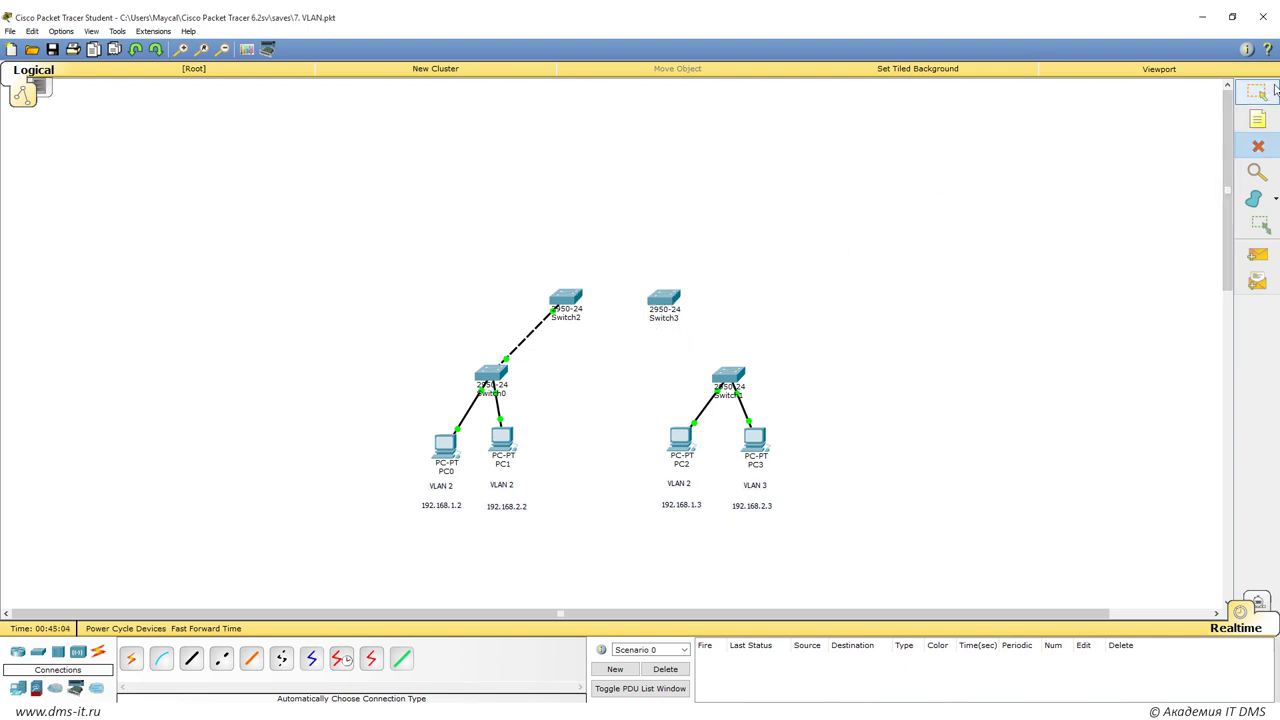
click(657, 310)
drag(657, 310, 1022, 237)
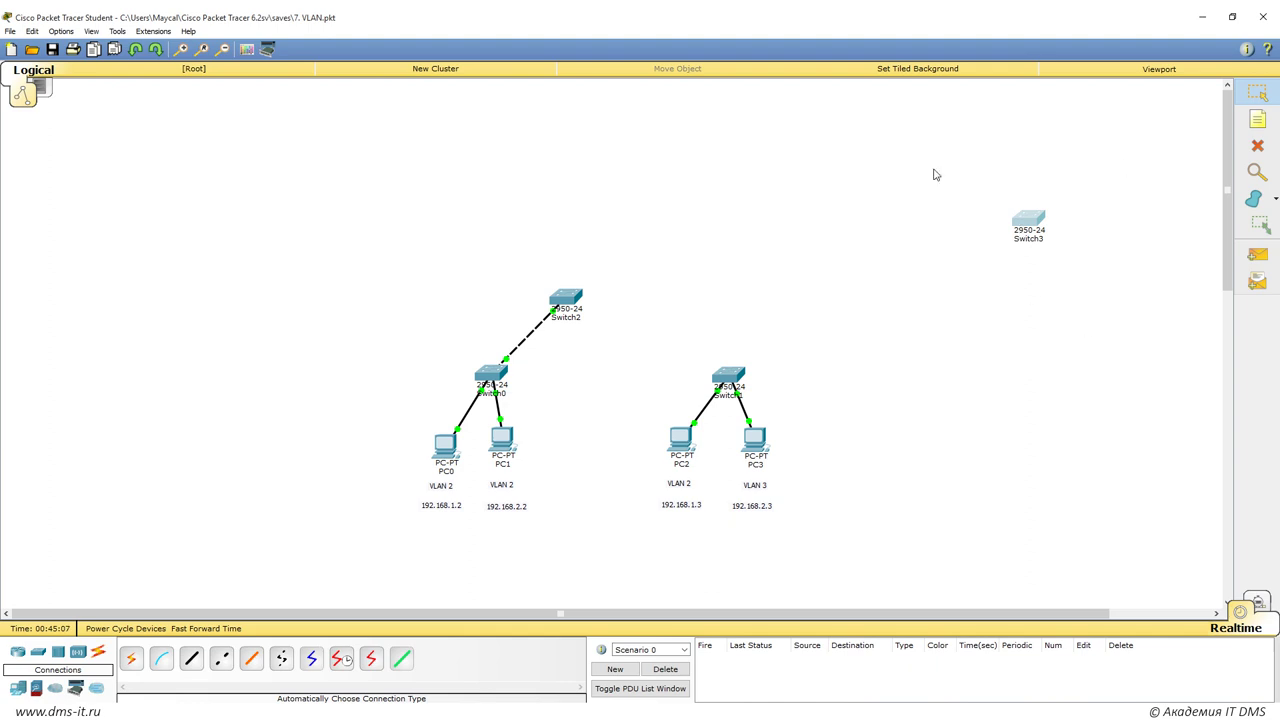
Place a new 2950-24 switch in Switch3's former position and cable it to Switch2 and the switch above PC2 and PC3.
click(38, 653)
click(131, 657)
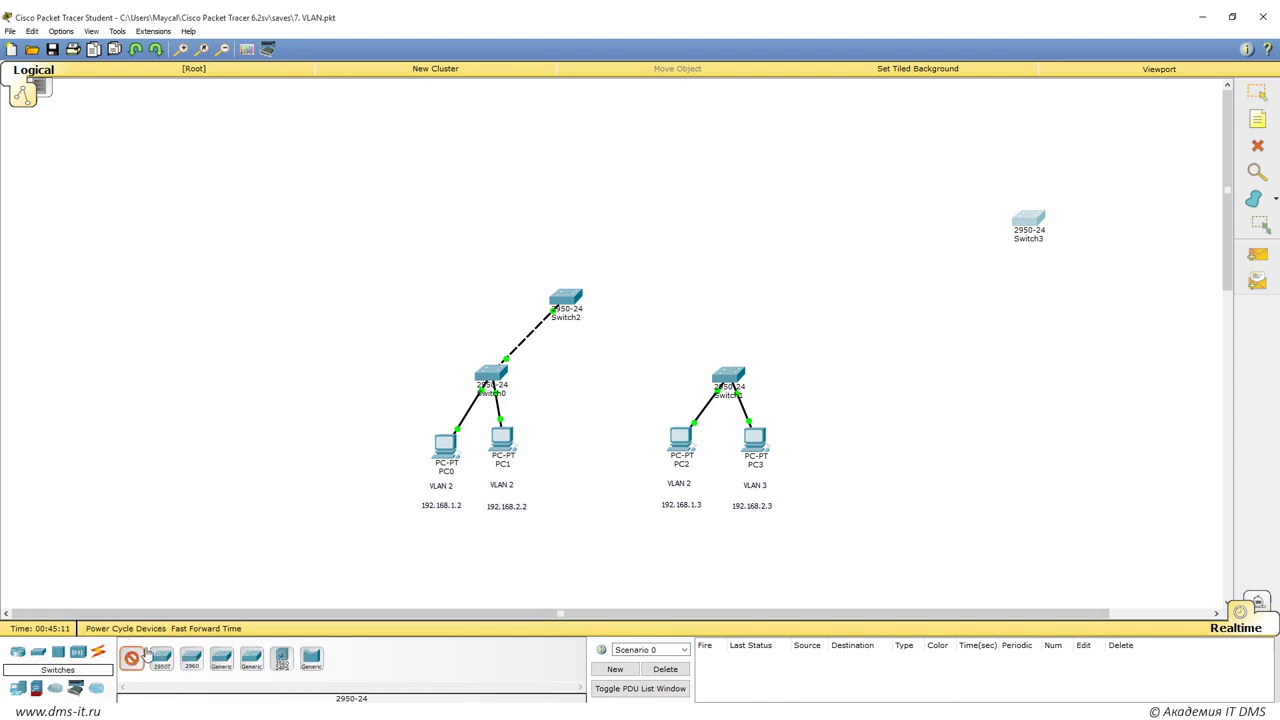
click(663, 296)
key(ctrl+alt+o)
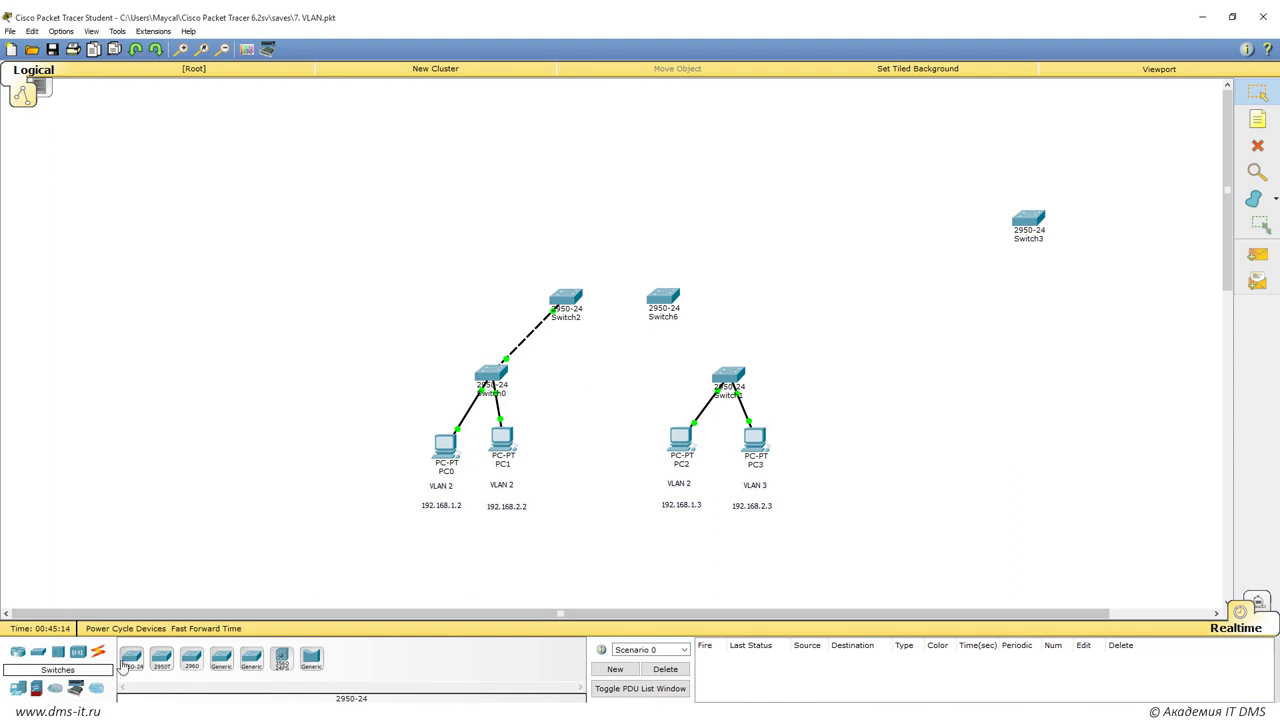
click(565, 297)
click(663, 297)
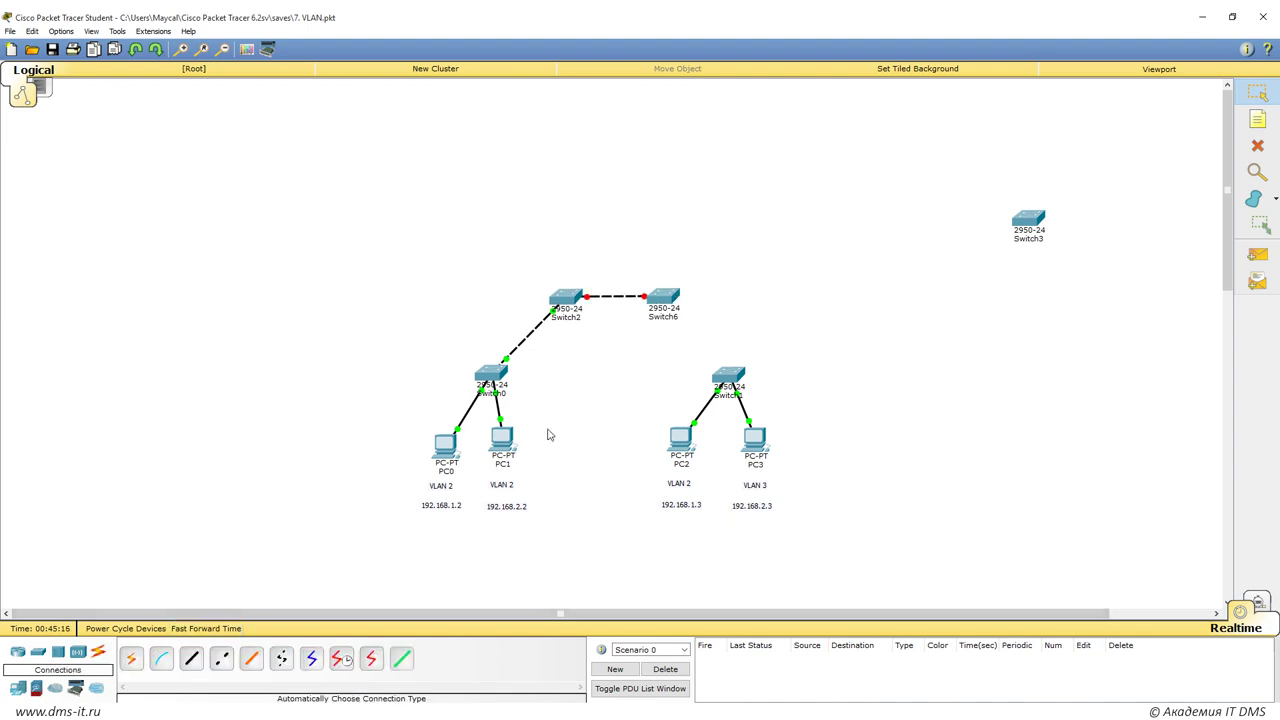
click(663, 298)
click(728, 377)
Move Switch3 beside the switch above PC2 and PC3 and connect the two with an automatically chosen cable.
drag(1020, 220, 945, 247)
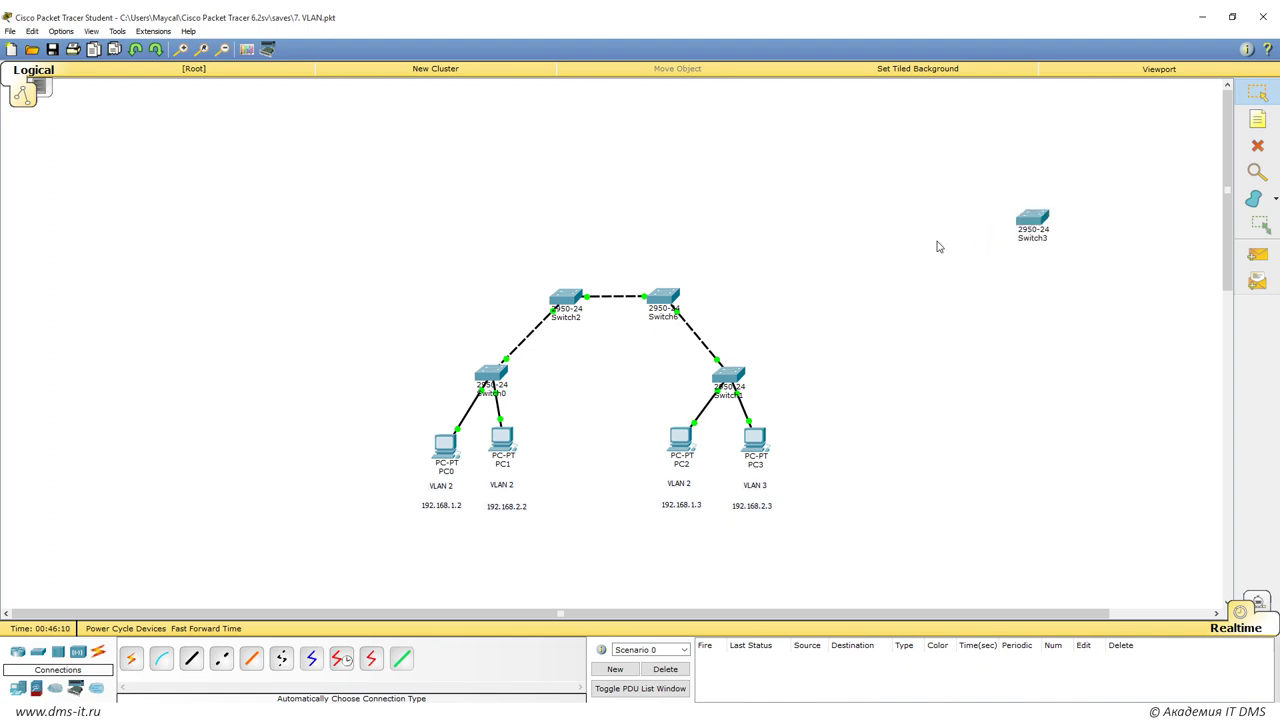
mouse_move(1030, 224)
mouse_down()
mouse_move(1010, 245)
mouse_move(1036, 228)
mouse_move(1012, 225)
mouse_up()
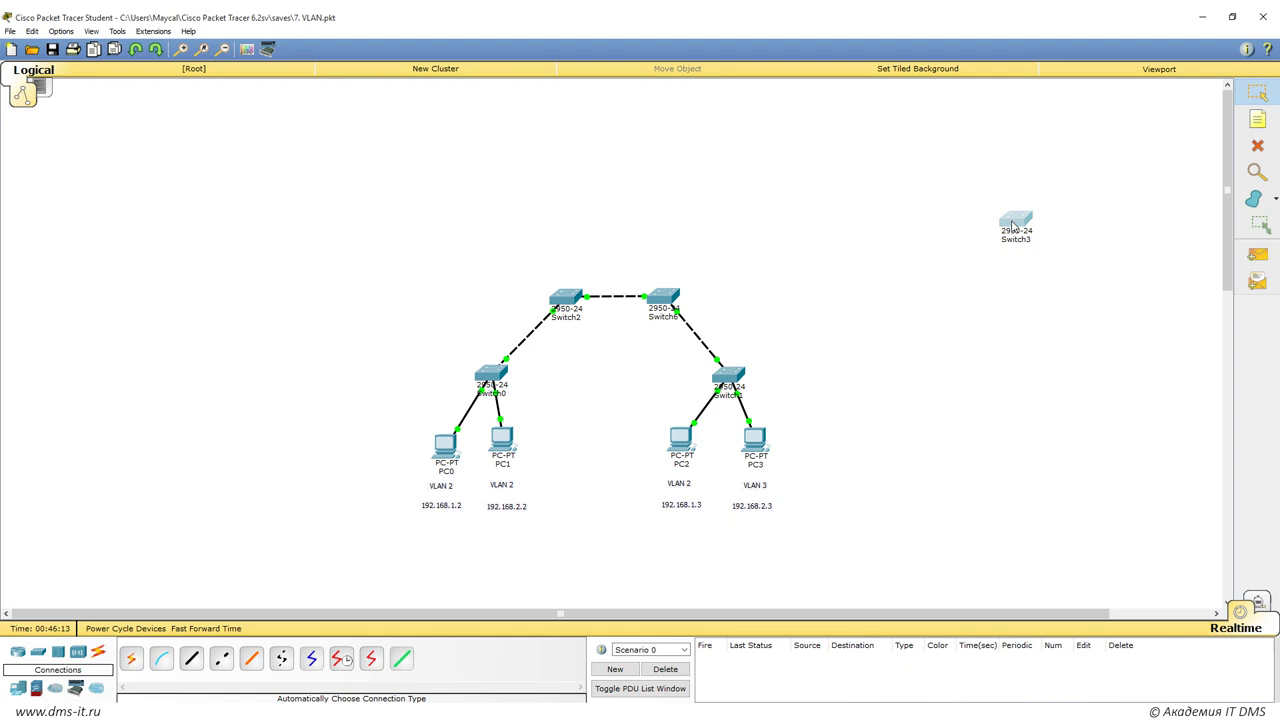
drag(1012, 226, 818, 385)
click(128, 658)
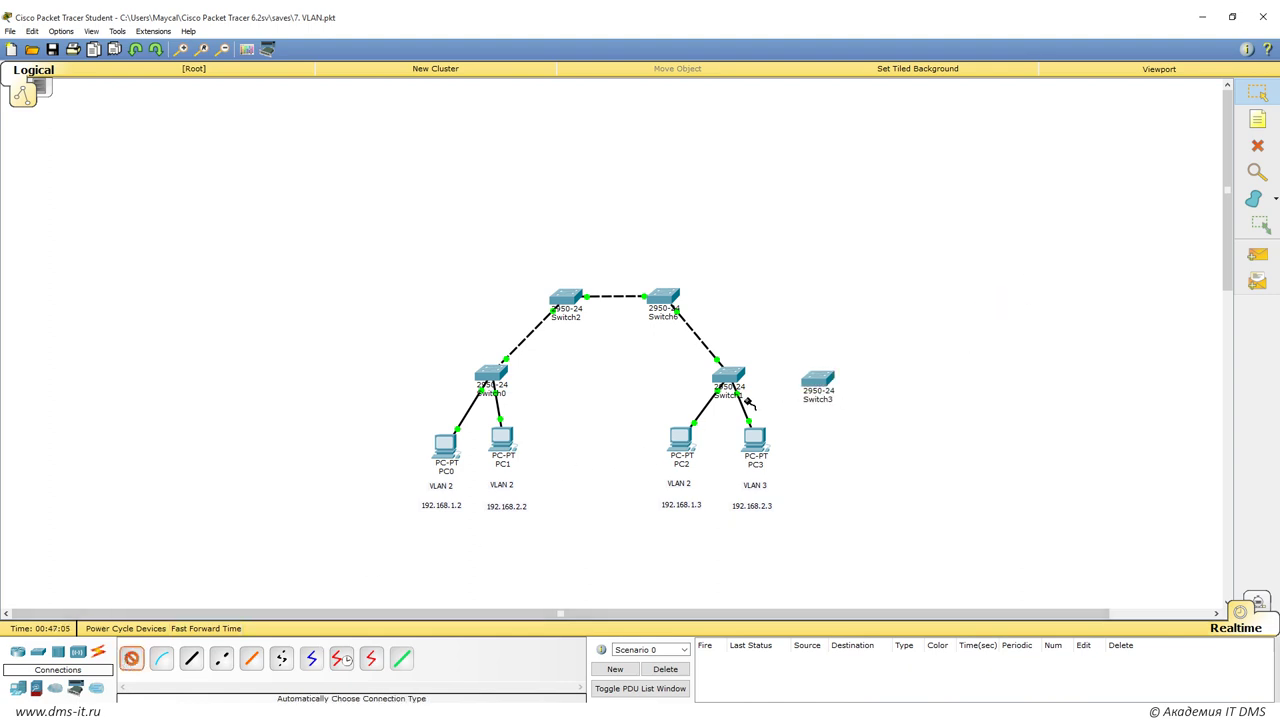
click(818, 385)
click(724, 378)
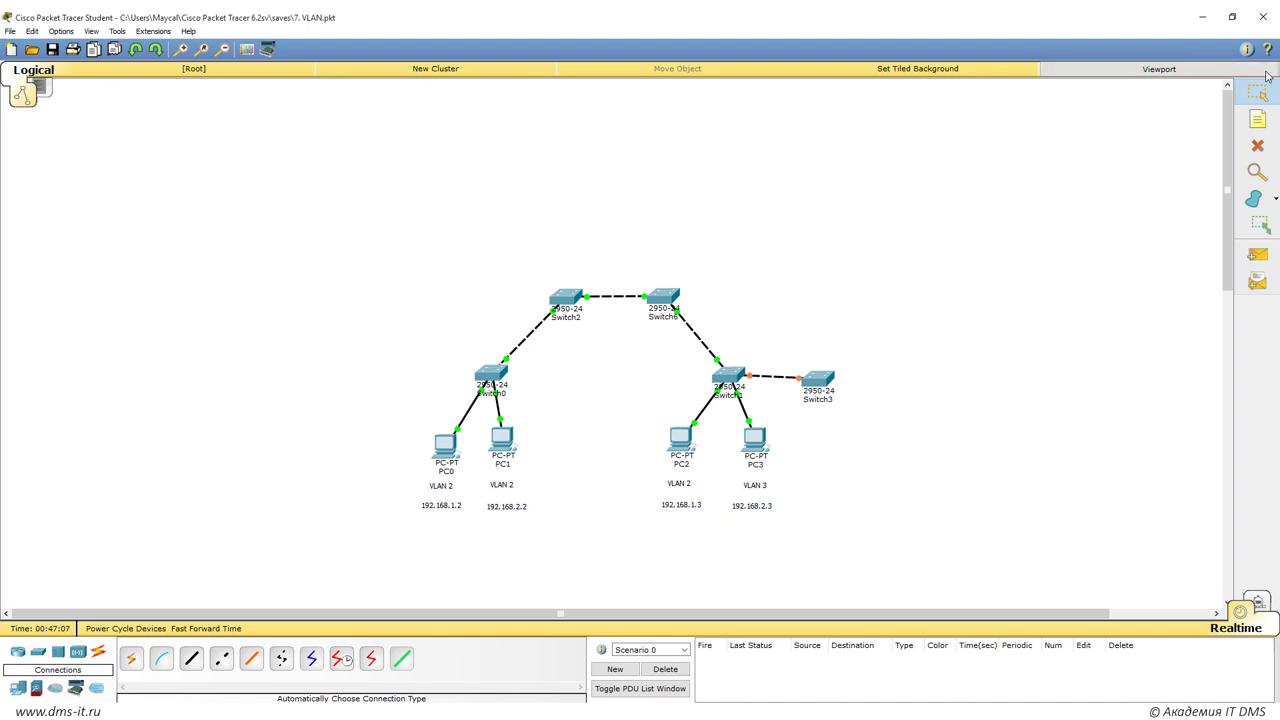
drag(815, 380, 828, 376)
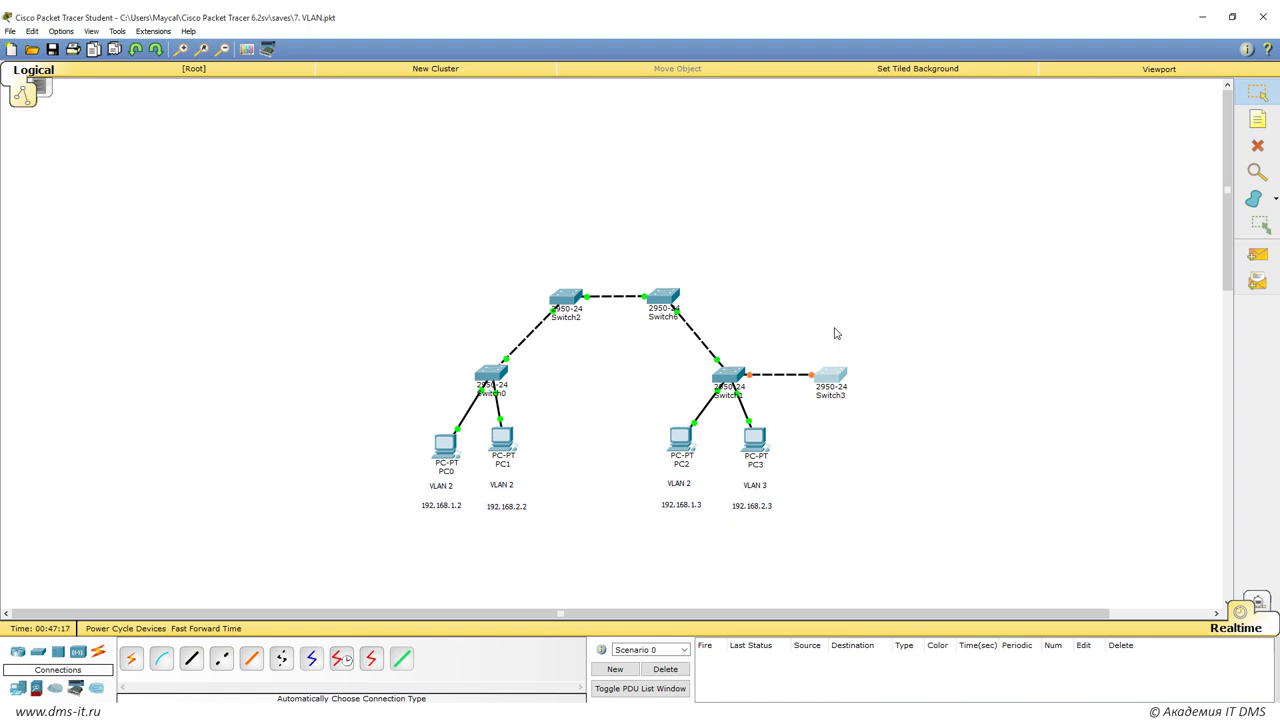
drag(836, 382, 845, 388)
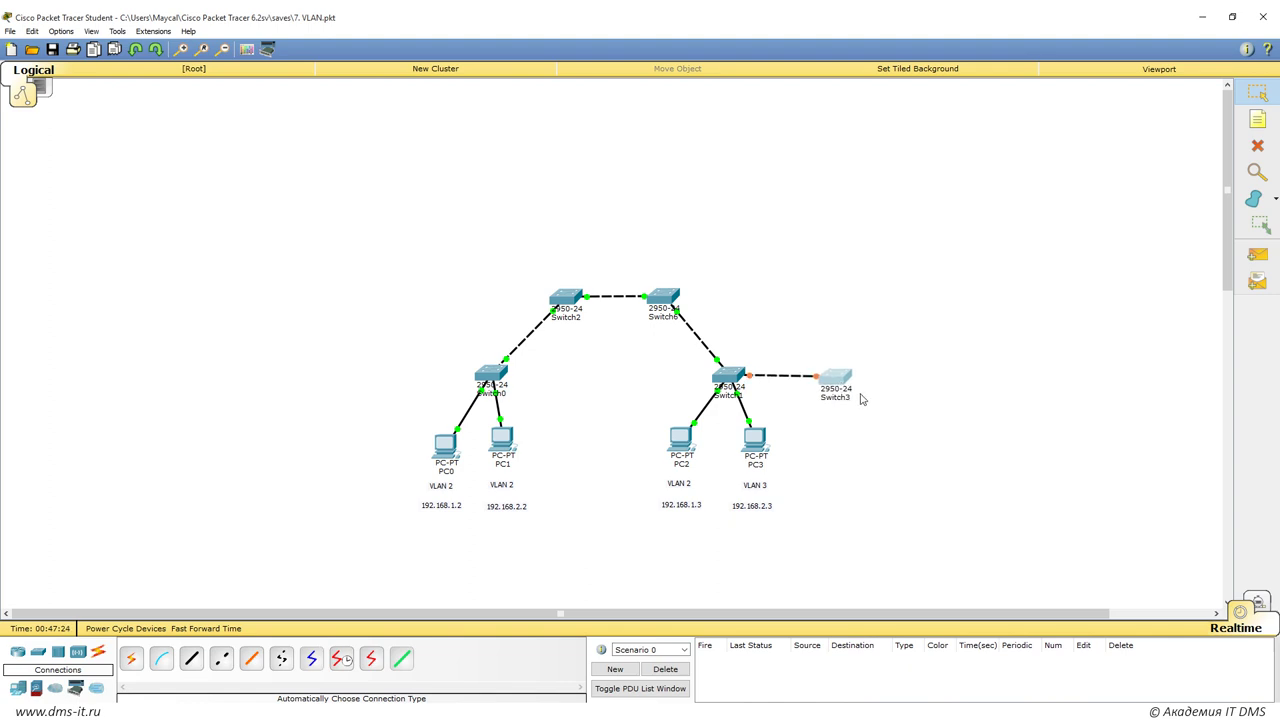
click(862, 399)
Delete Switch3 together with its cable from the topology.
drag(887, 348, 813, 416)
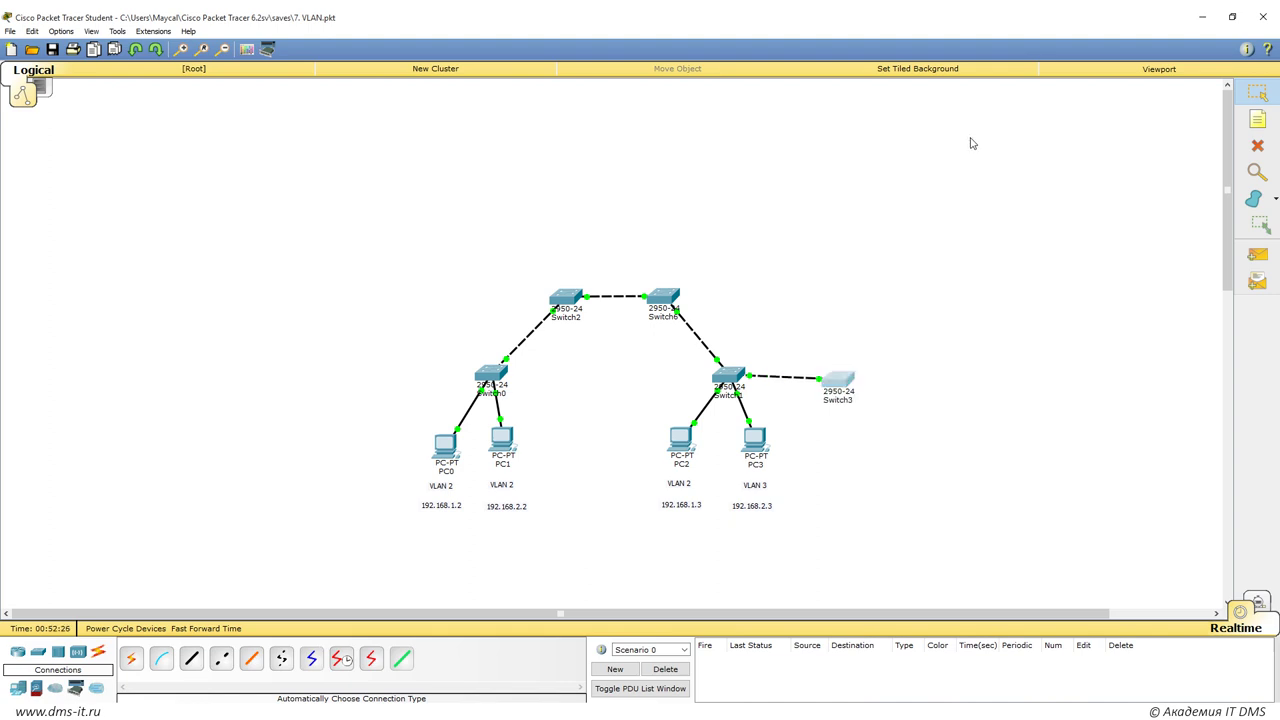
click(1260, 148)
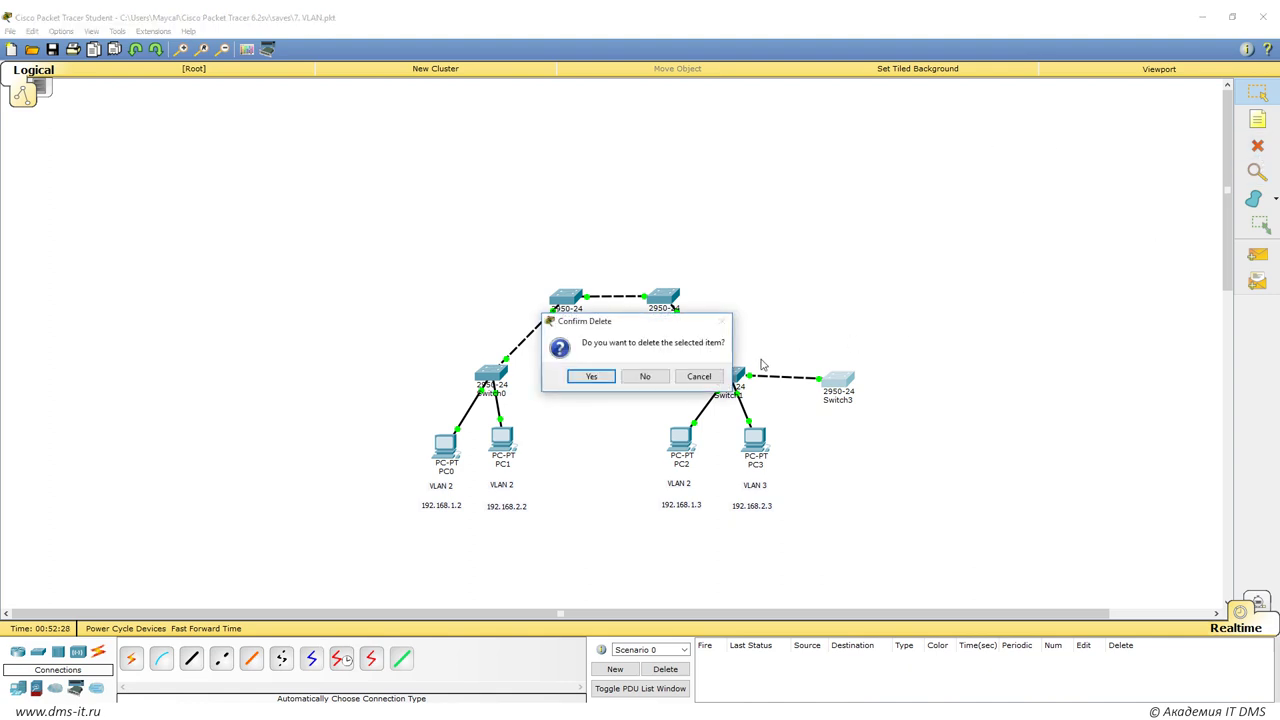
click(680, 377)
key(Escape)
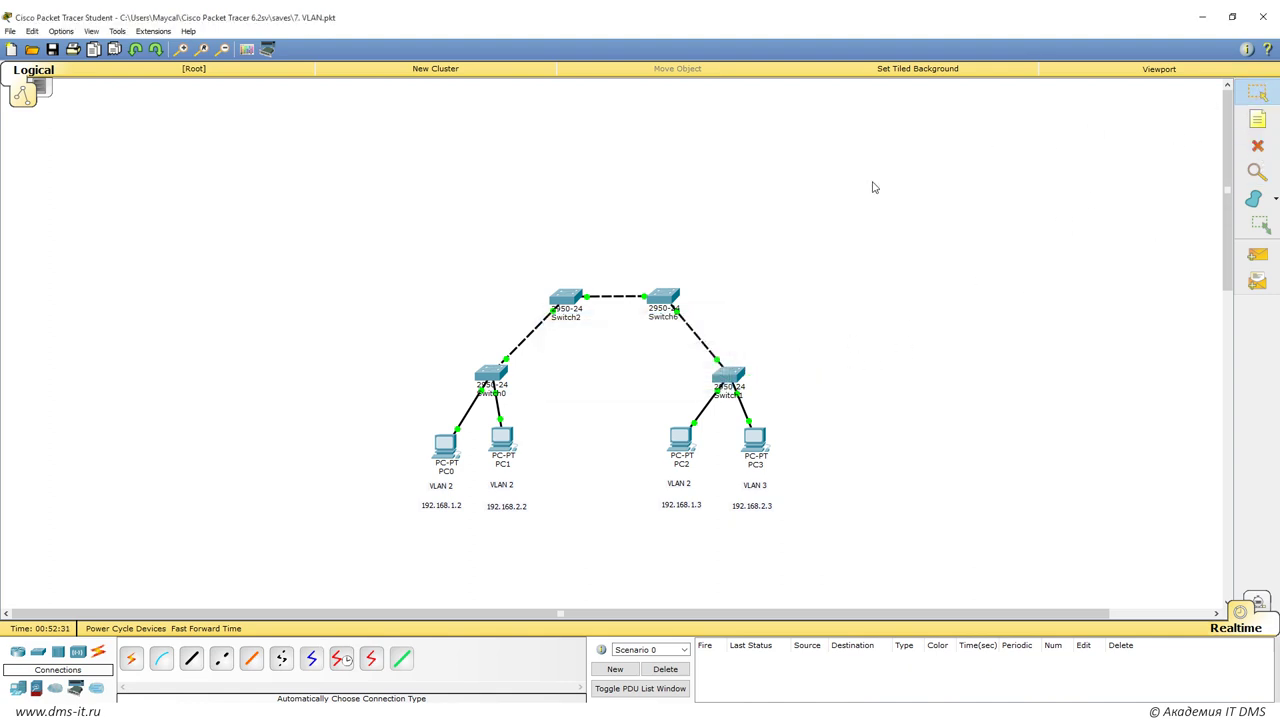
Open Switch2's command line beside the topology and enter privileged mode with en.
double_click(566, 298)
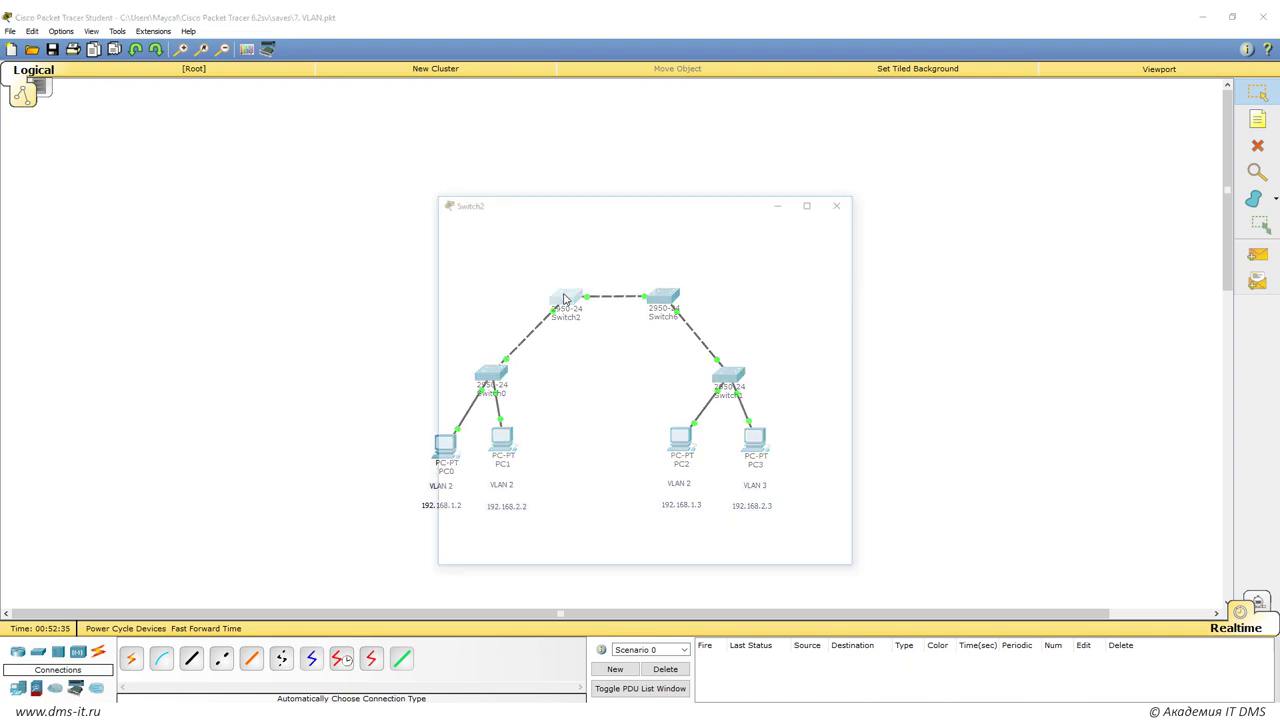
drag(602, 205, 976, 188)
key(Return)
key(Return)
text(en)
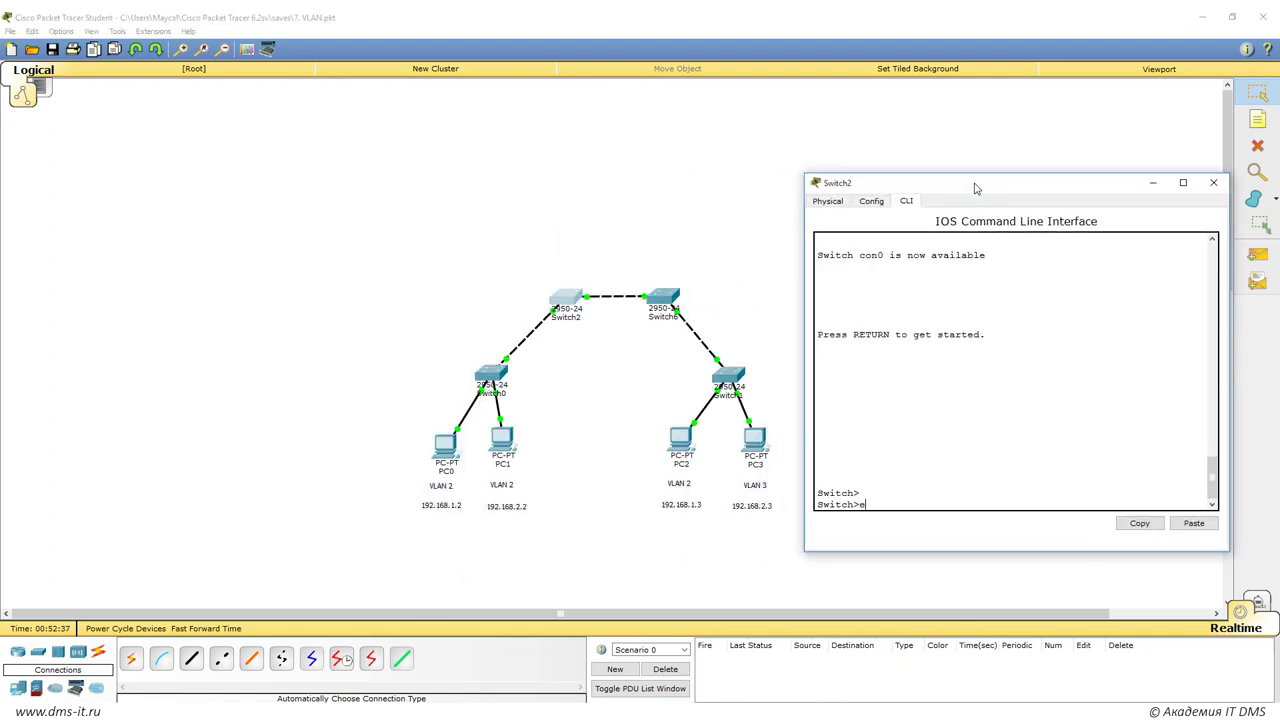
key(Return)
text(show)
key(BackSpace)
key(BackSpace)
key(BackSpace)
key(BackSpace)
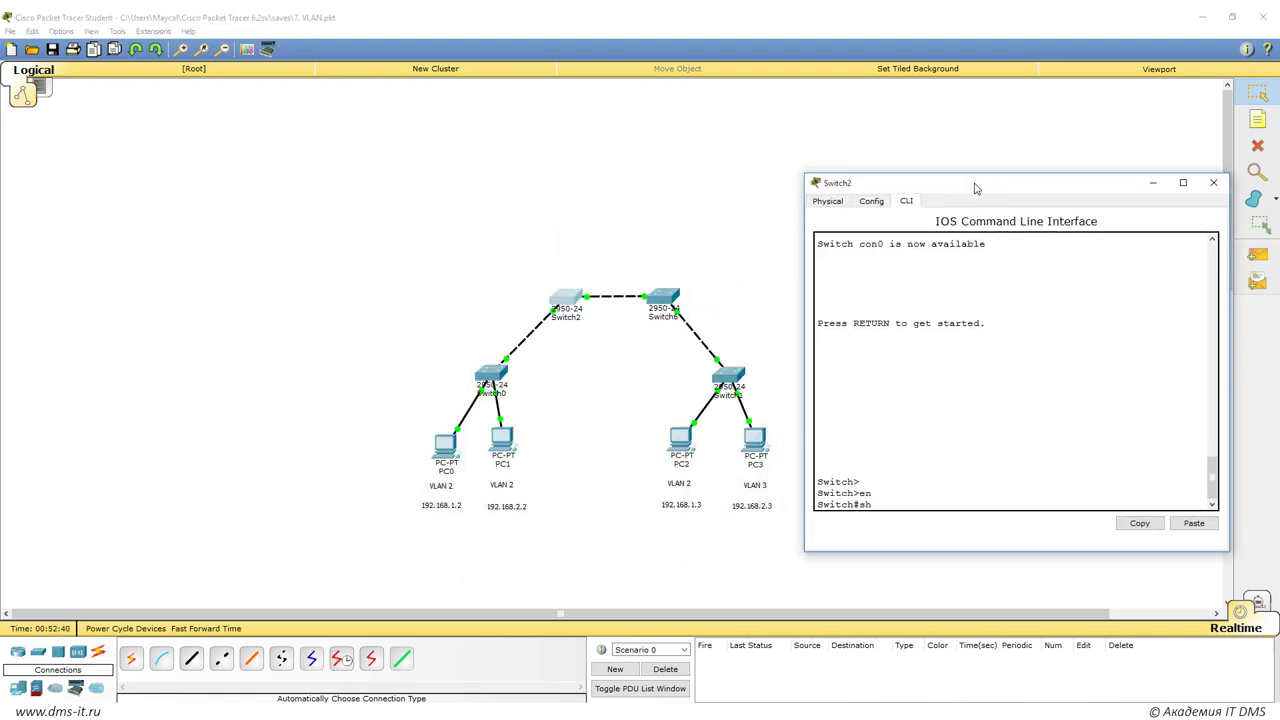
Enter global configuration mode on Switch2 with conf ter and set the VTP password.
text(conf ter)
key(Return)
text(vtp pas)
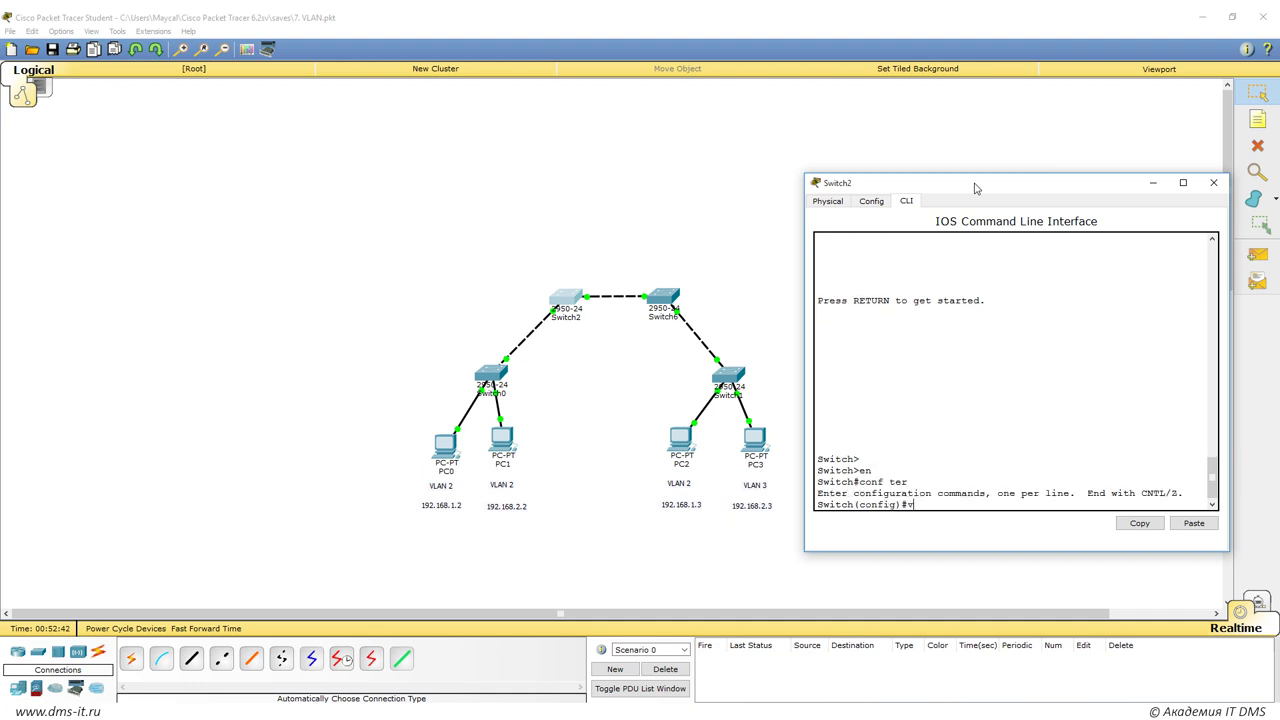
key(Tab)
text(123)
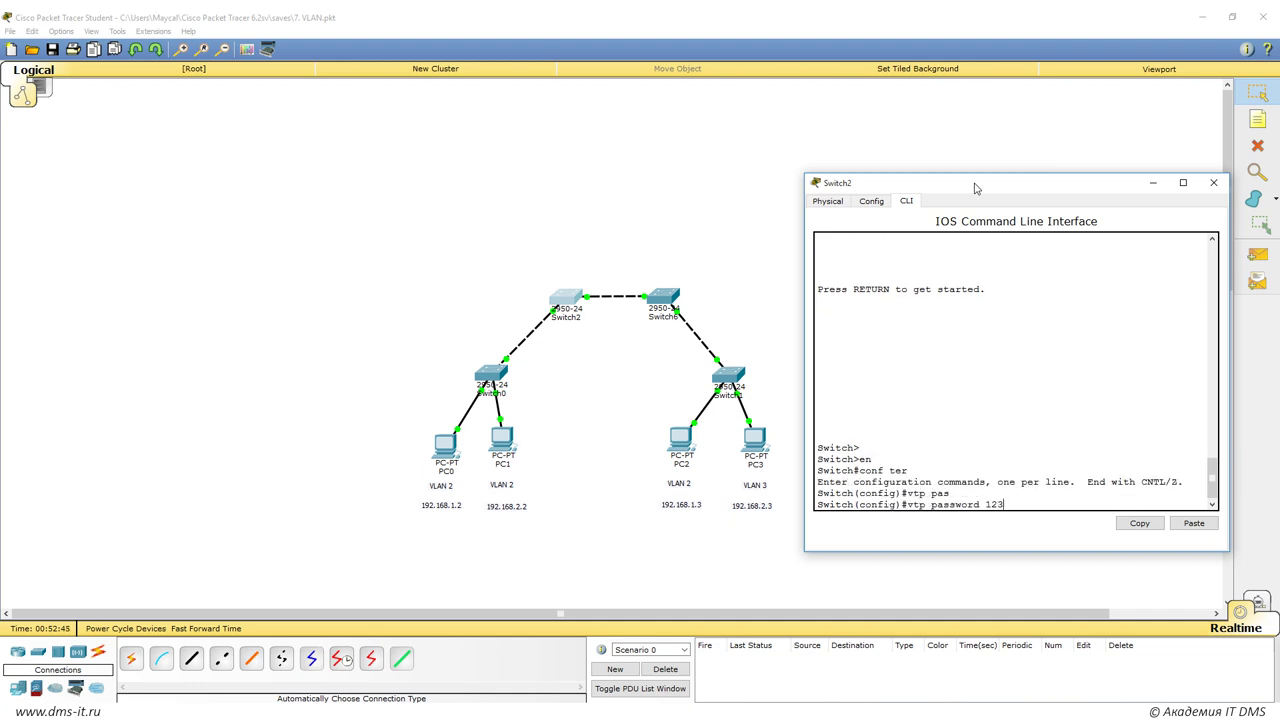
key(Return)
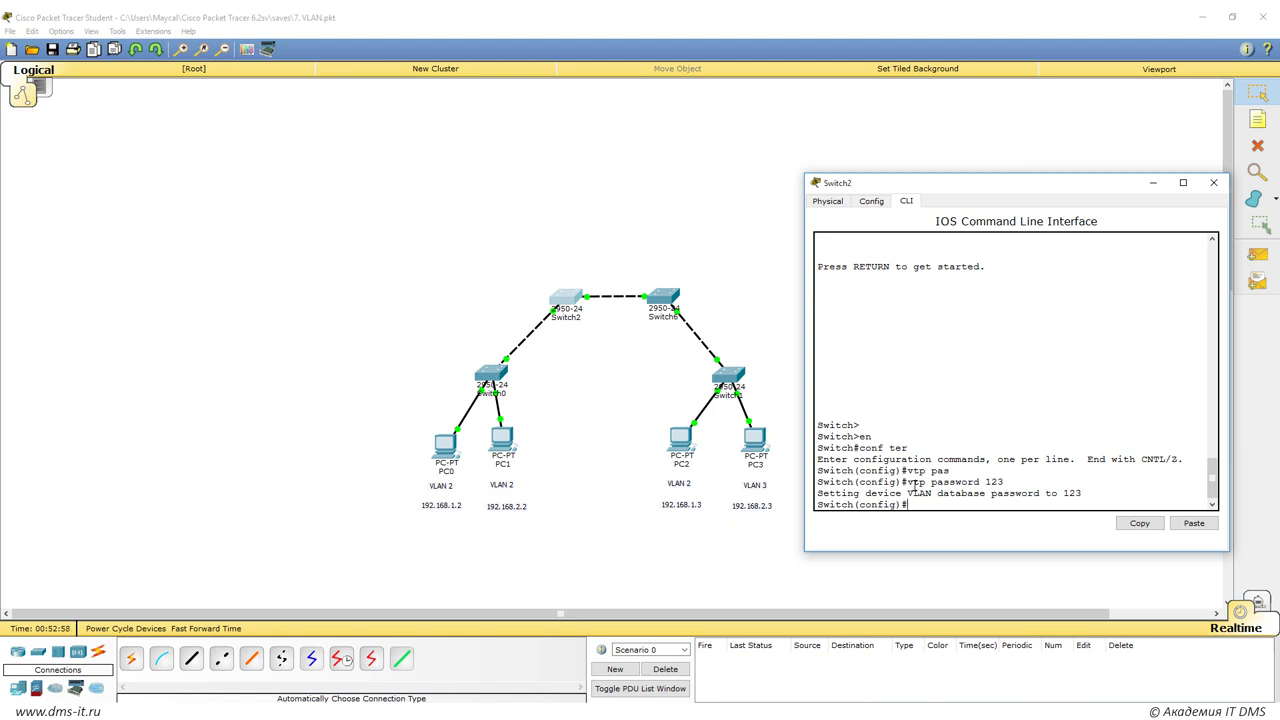
drag(908, 483, 1003, 483)
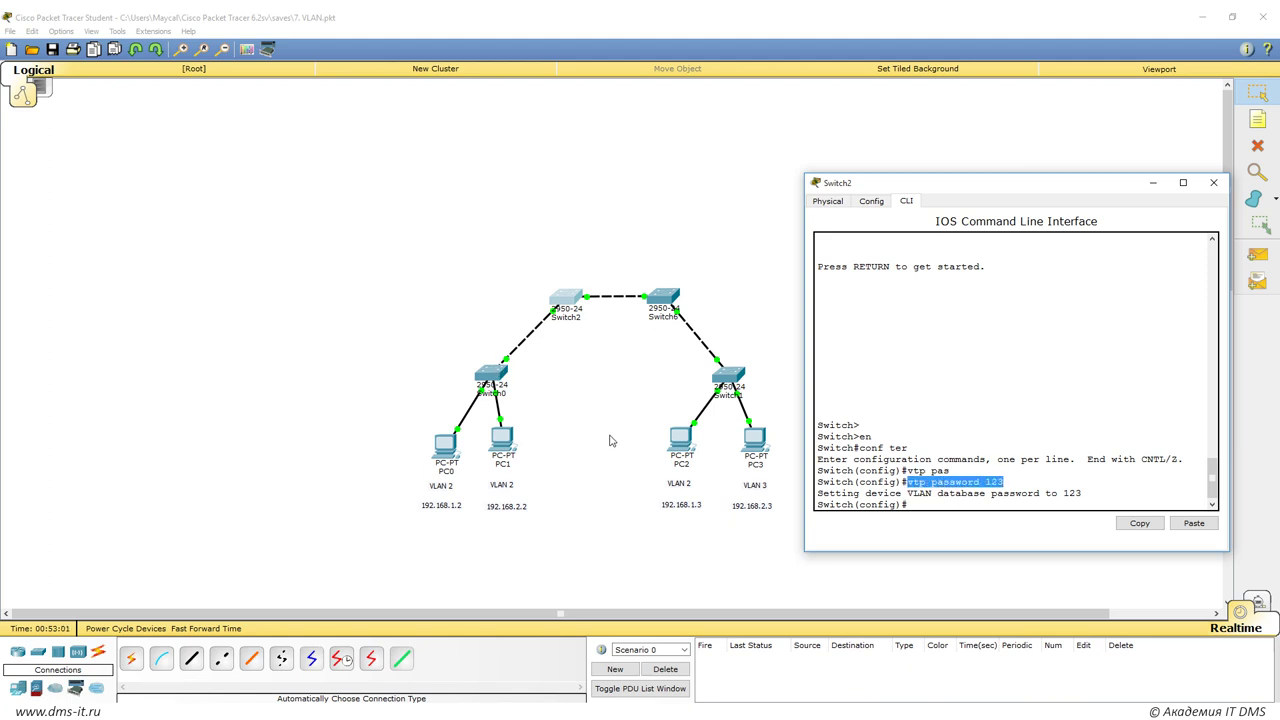
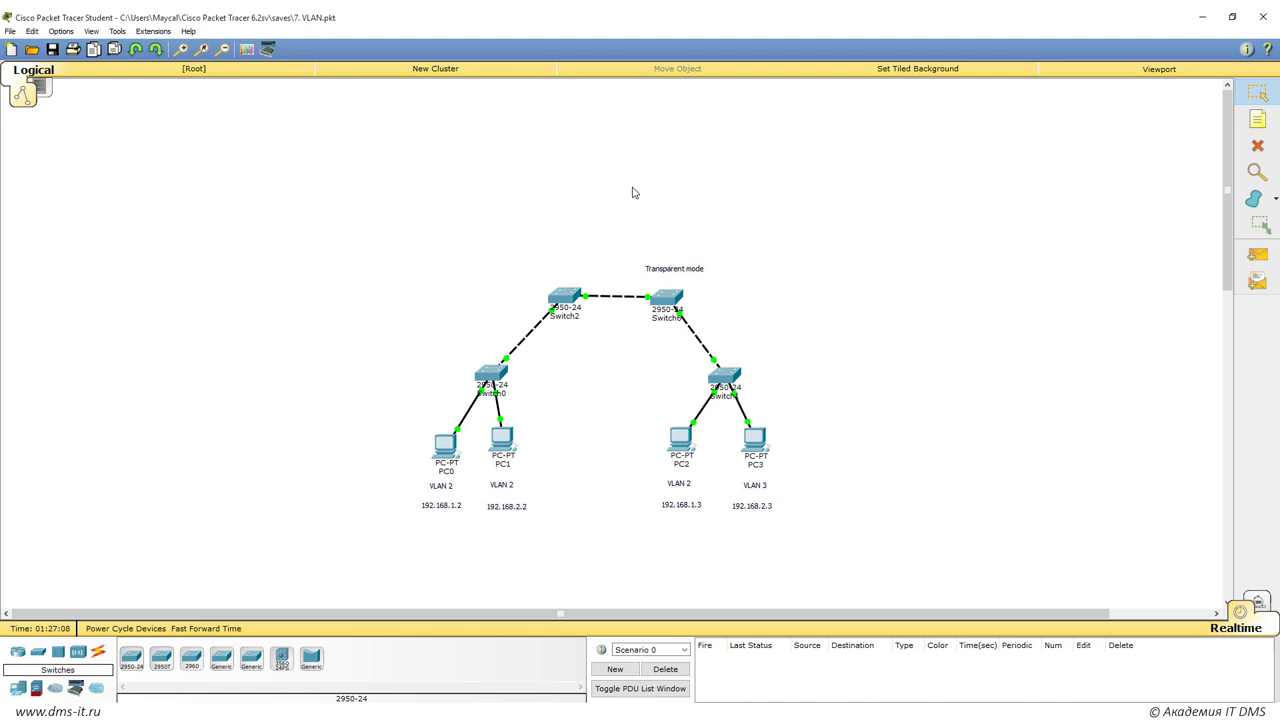
Place a new 2950-24 switch in the empty area above PC0 and Switch0 and open its command line.
click(131, 657)
click(420, 157)
click(428, 155)
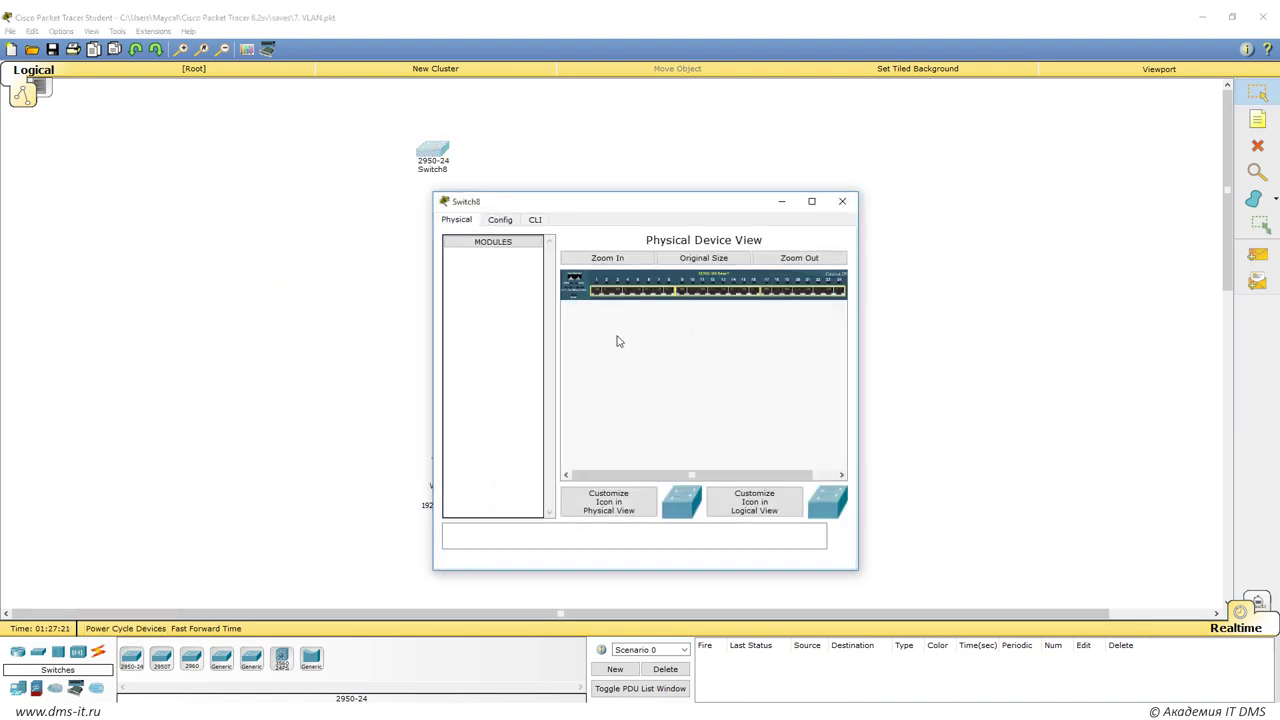
click(535, 219)
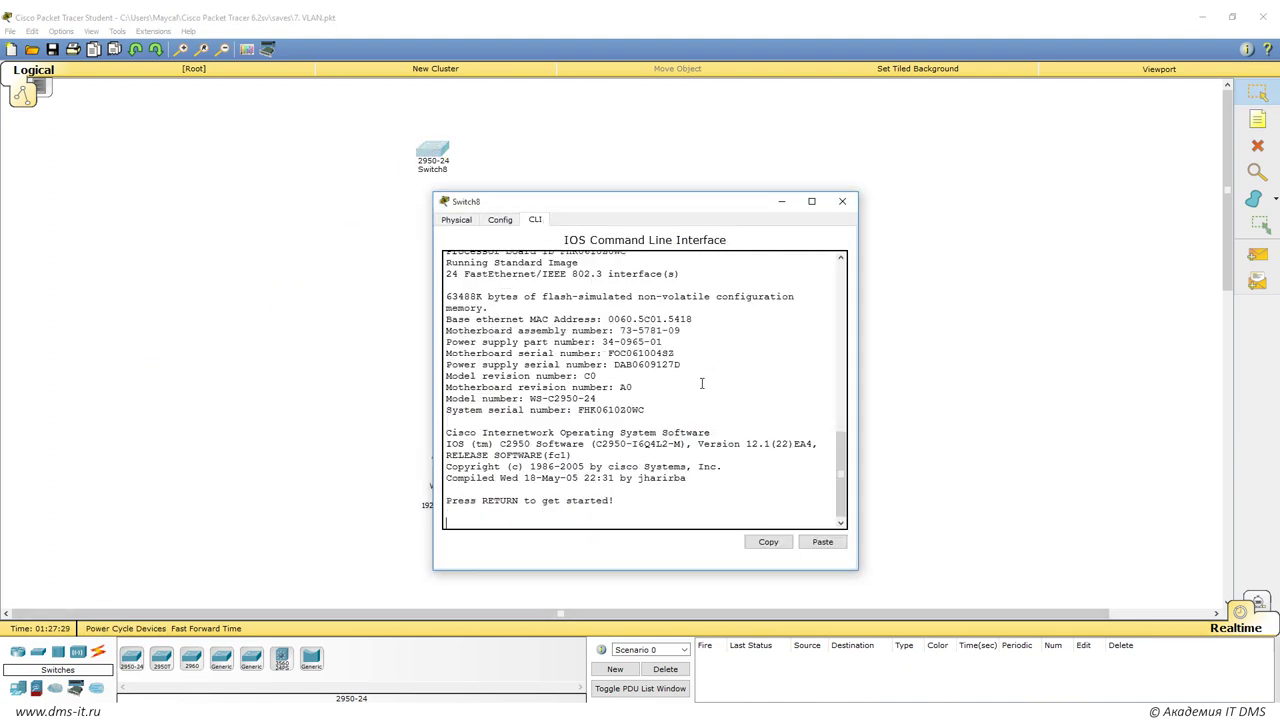
Enter privileged mode on the new switch and display its full VLAN list with show vlan.
key(Return)
key(Return)
text(en)
key(Return)
text(show vlan)
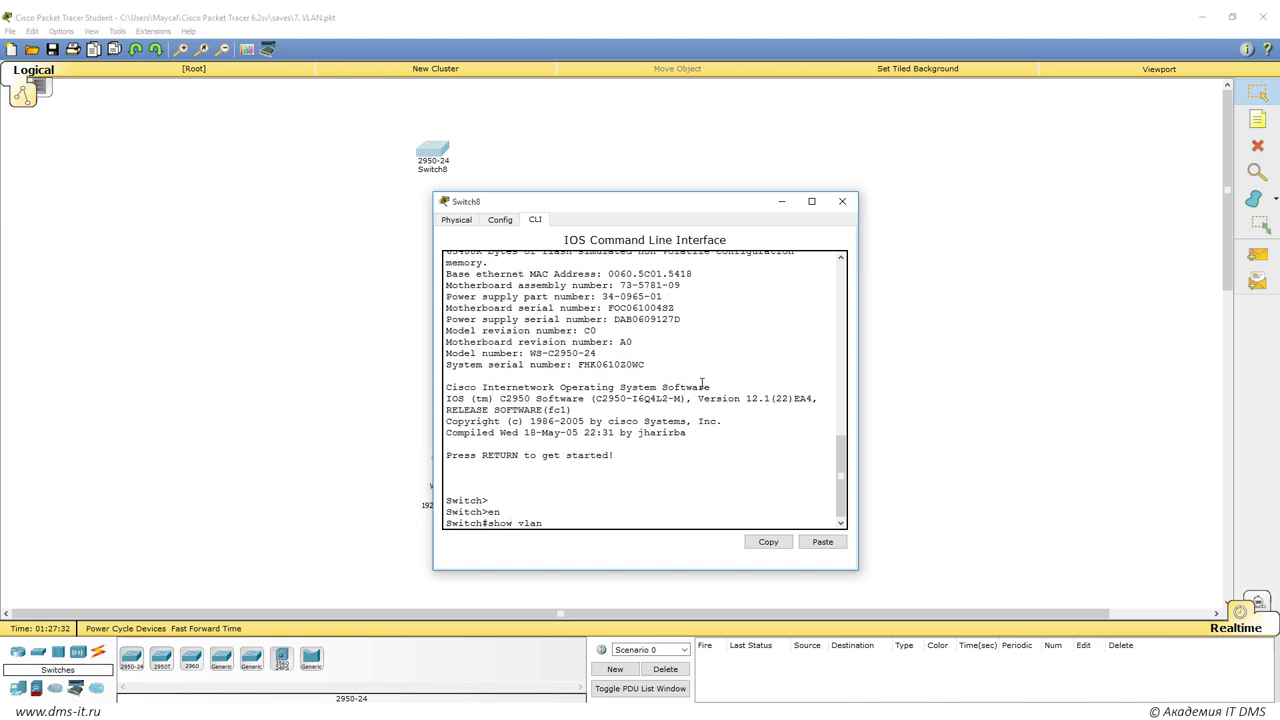
key(Return)
key(space)
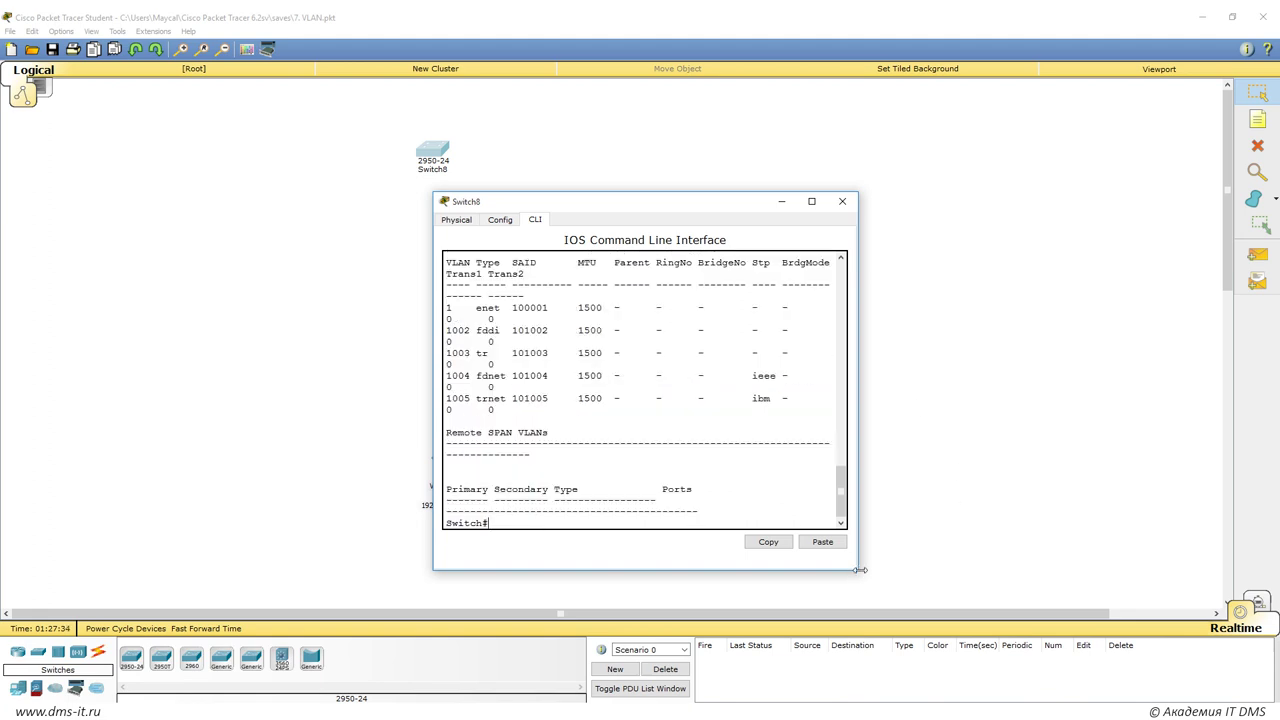
Enlarge the new switch's window and examine the default VLAN entries 1 and 1002 through 1005.
drag(857, 570, 984, 602)
double_click(448, 418)
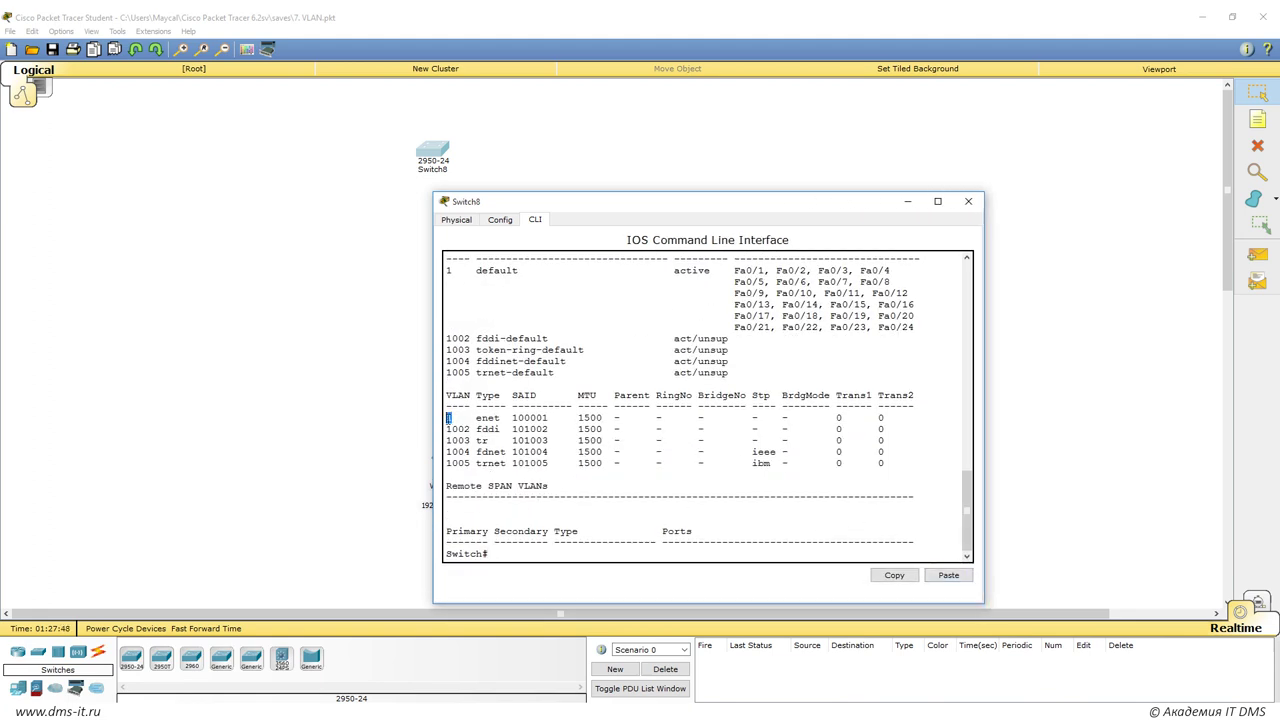
double_click(457, 429)
double_click(457, 440)
double_click(457, 452)
double_click(457, 463)
click(503, 452)
Switch to the Windows Calculator and set it to standard mode.
key(super+r)
click(130, 680)
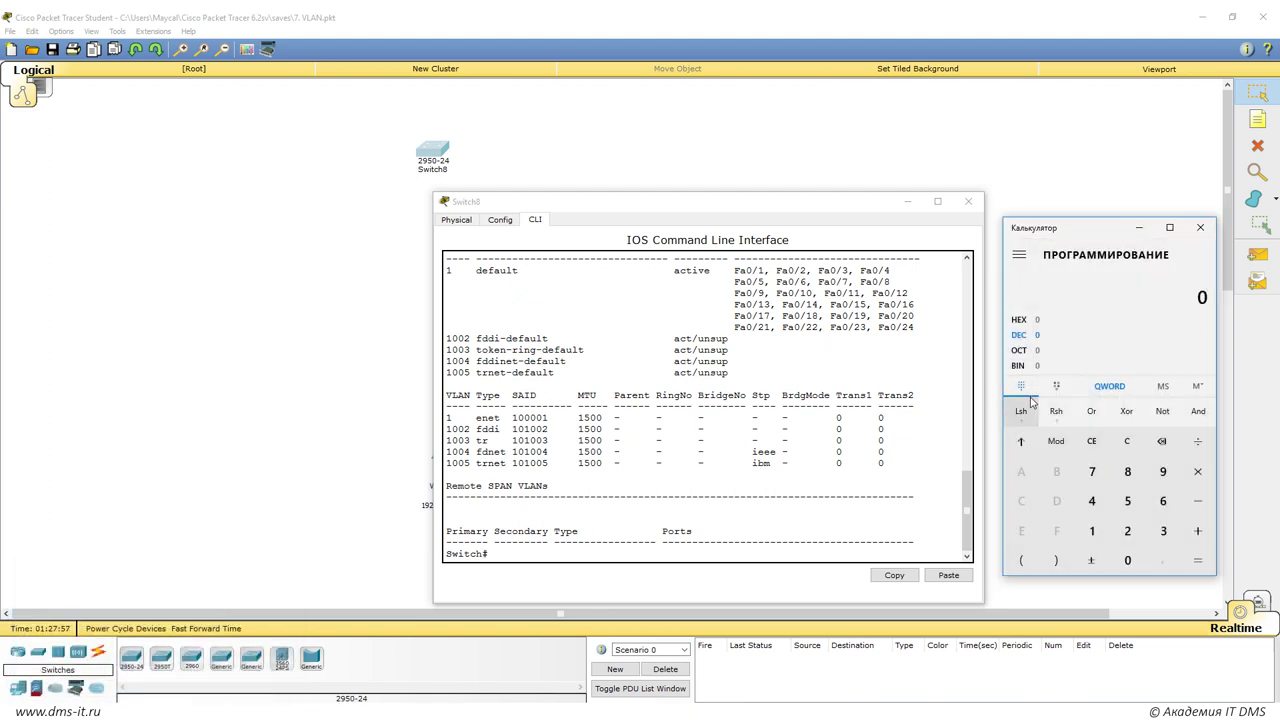
click(1019, 254)
click(1050, 286)
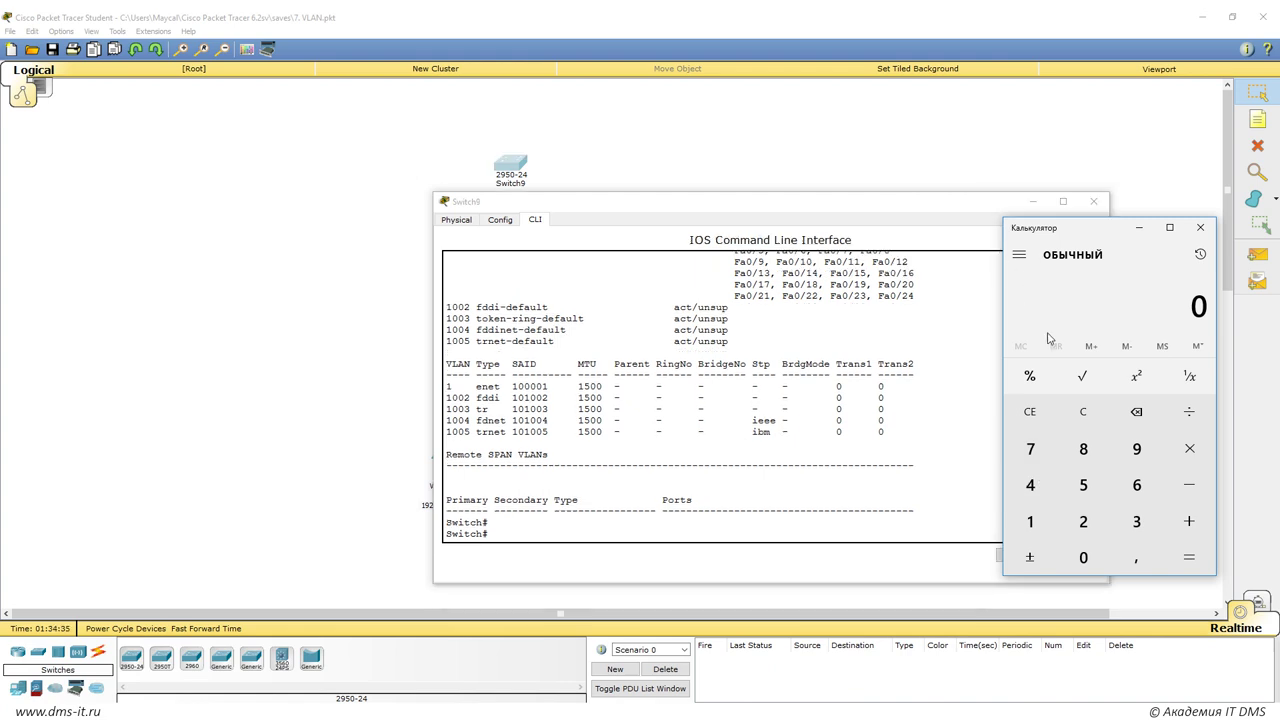
Calculate 4095 minus 1 in the calculator.
click(1049, 489)
click(1078, 557)
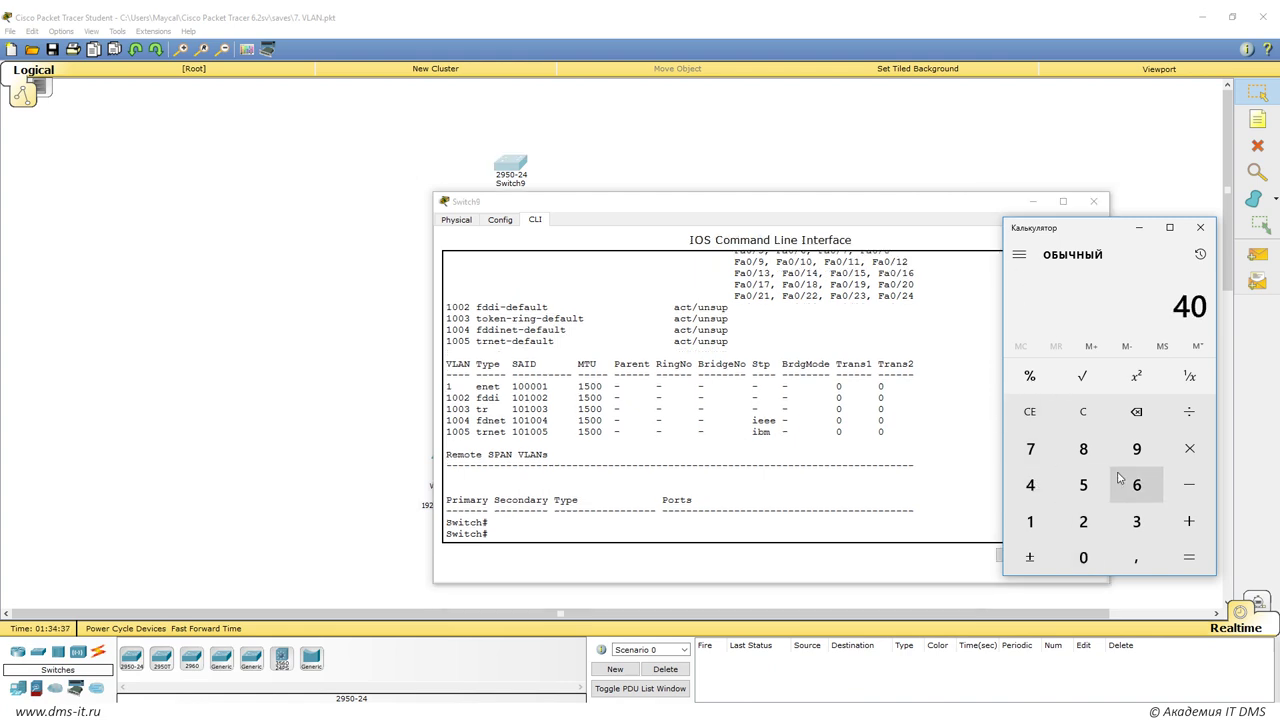
click(1140, 452)
click(1083, 487)
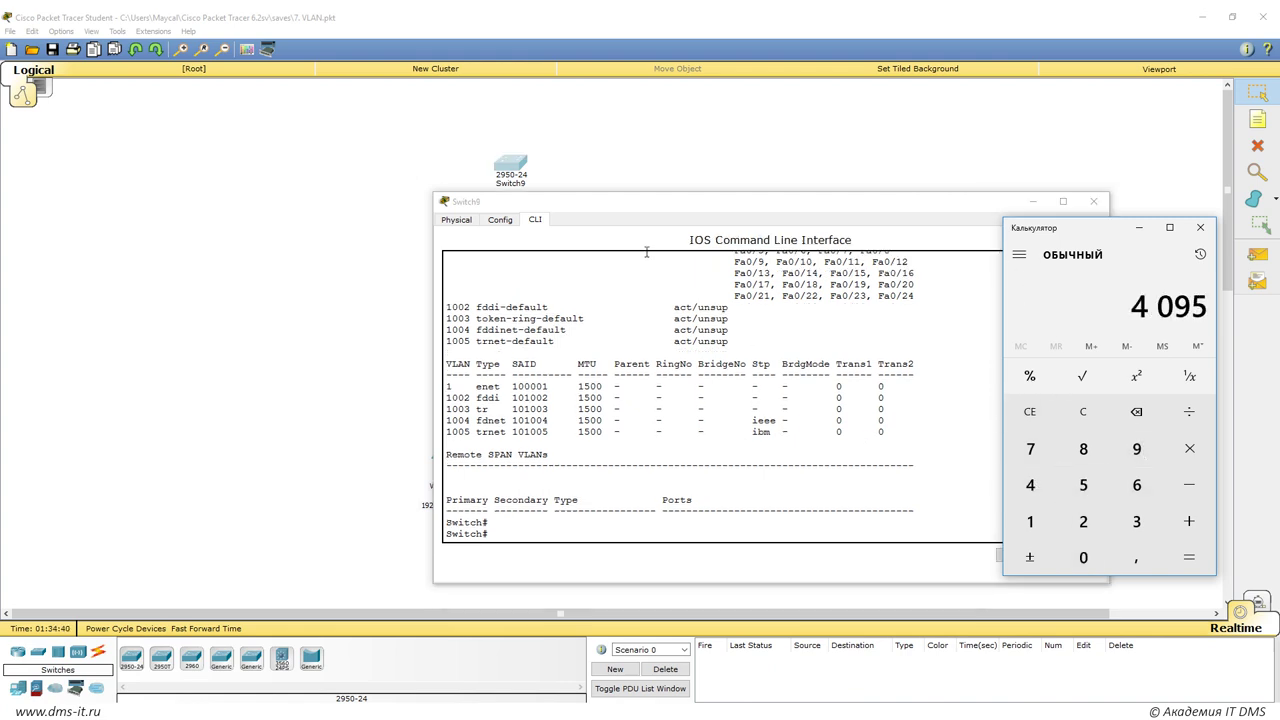
click(1204, 485)
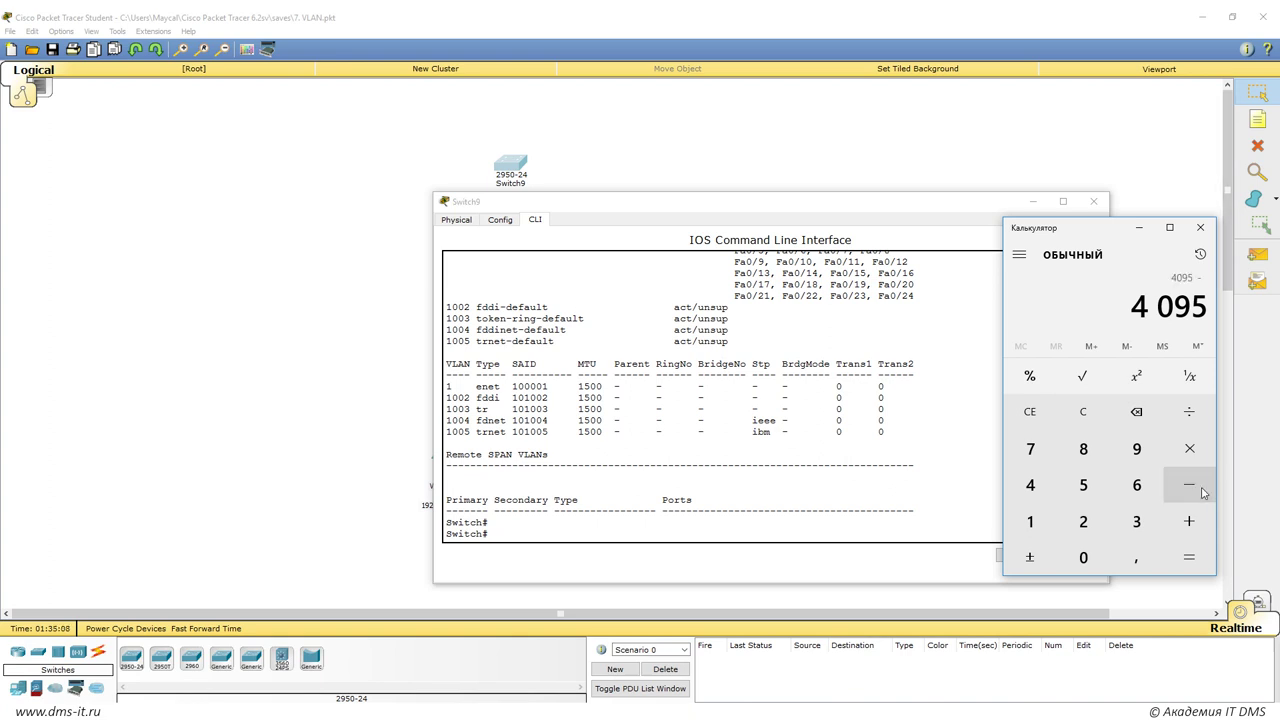
click(1033, 523)
click(1189, 557)
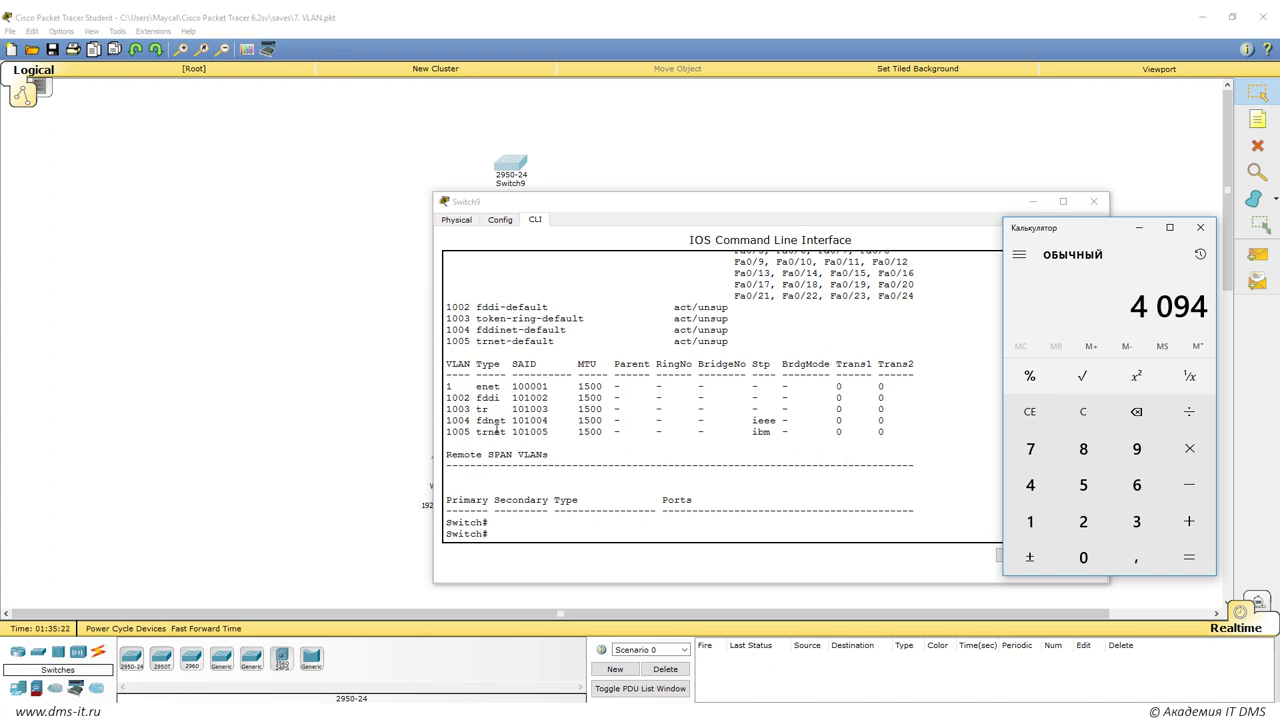
Subtract 4 from the calculator result, and another 1 for VLAN 1 highlighted in Switch9's VLAN list.
click(1189, 485)
click(1030, 485)
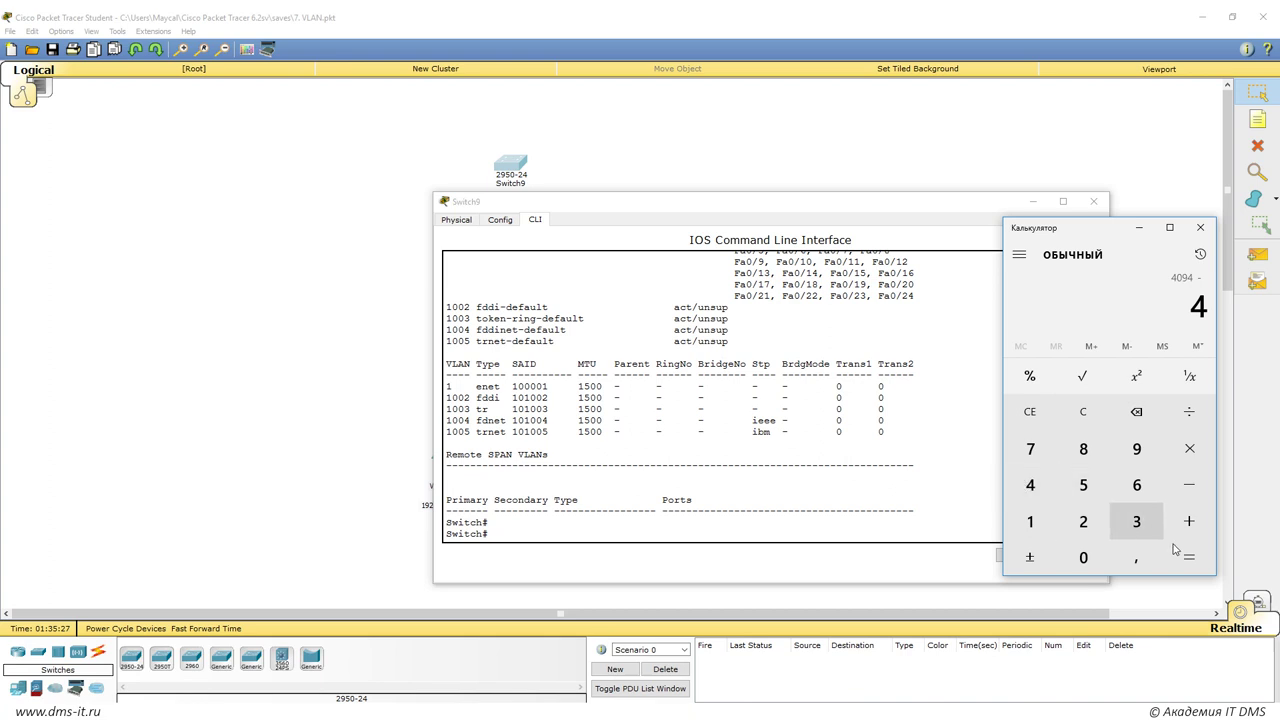
click(1189, 557)
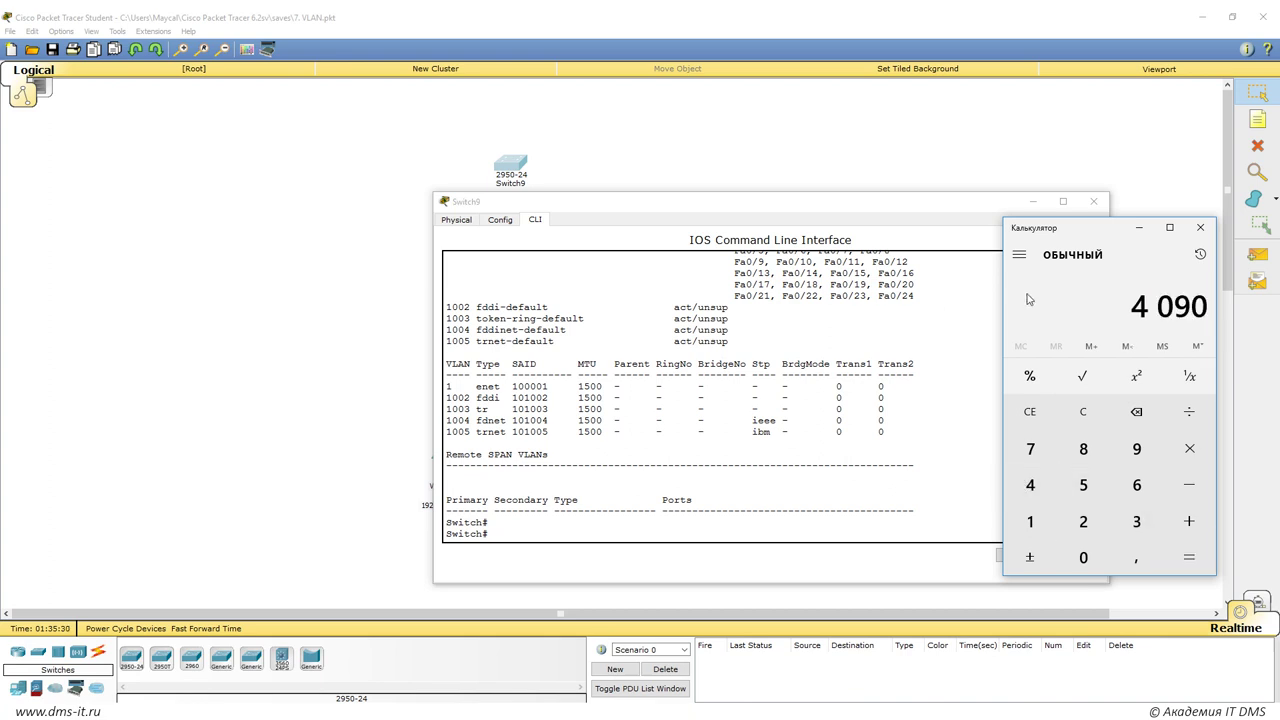
drag(454, 388, 438, 387)
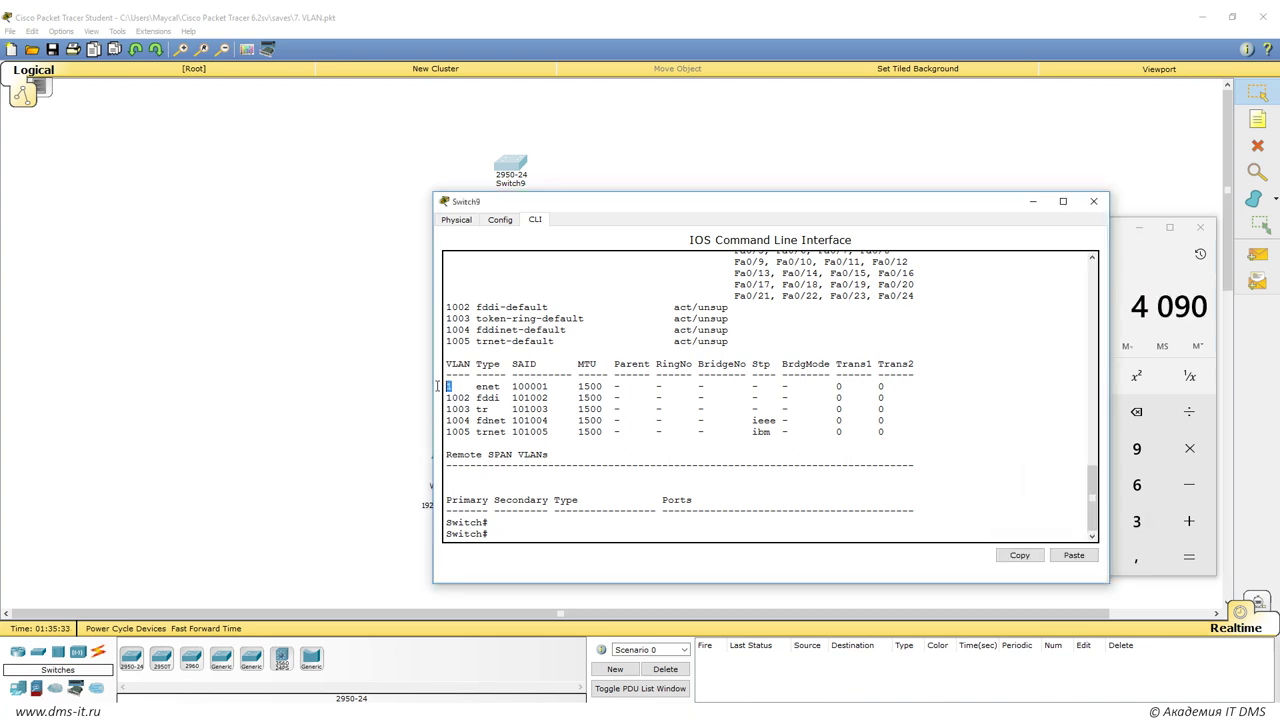
drag(693, 215, 571, 167)
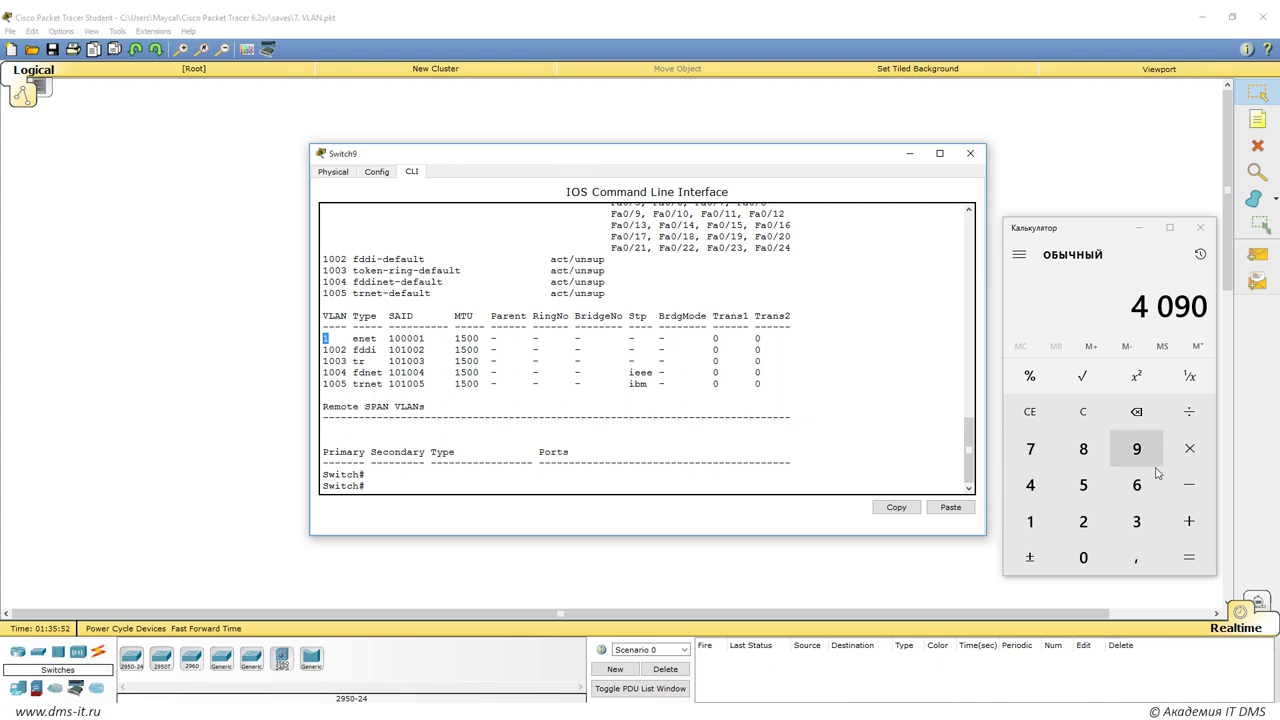
click(1188, 495)
click(1030, 521)
click(1189, 557)
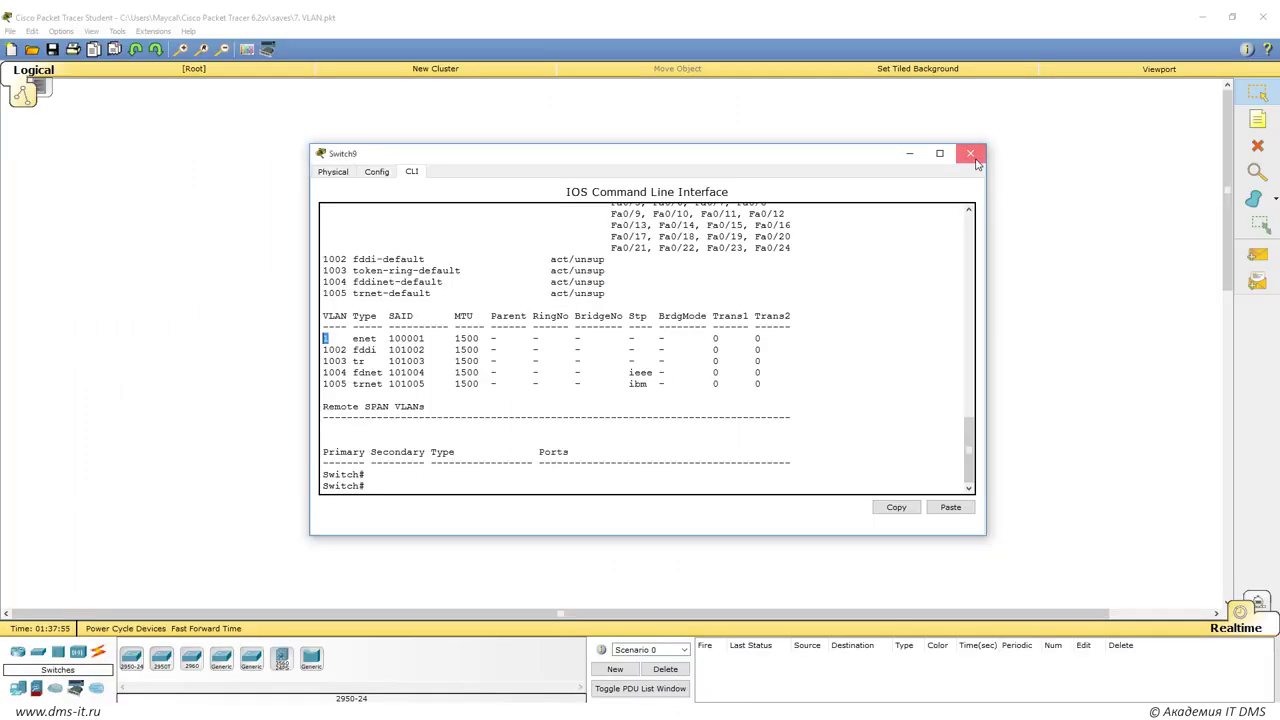
Delete the unconnected Switch9 from the topology and return to the Select tool.
click(1258, 146)
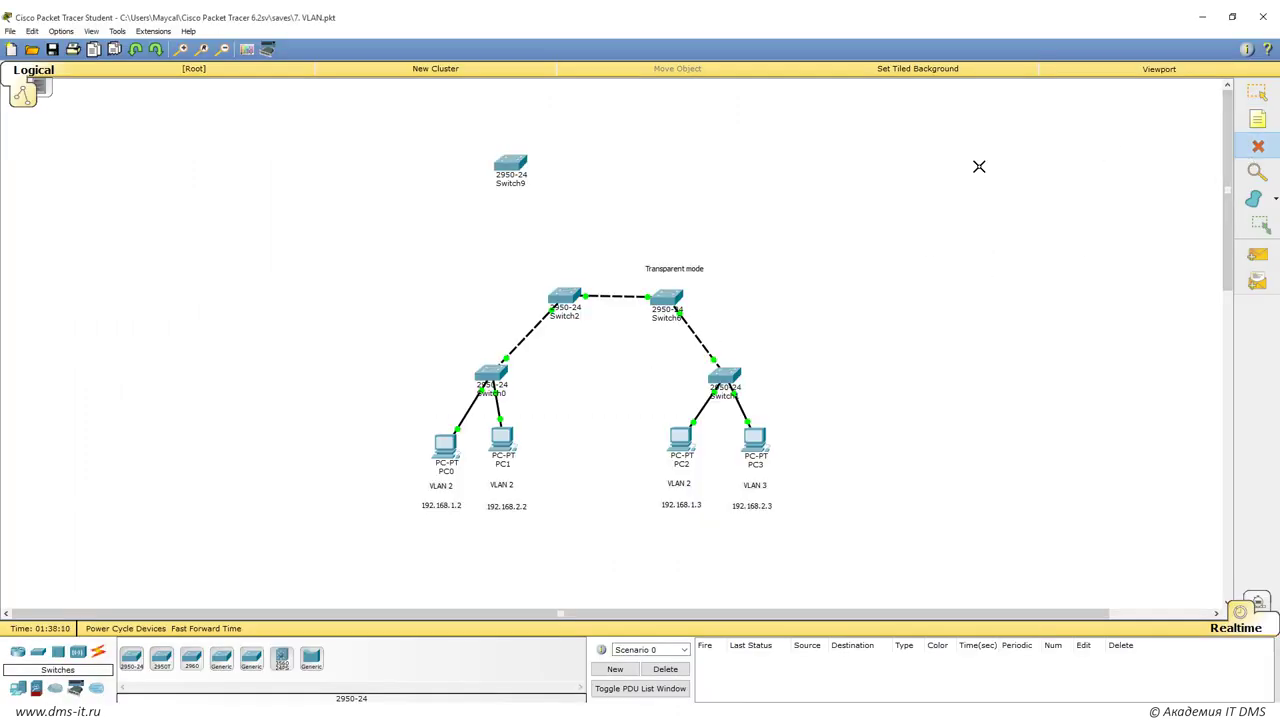
click(506, 162)
click(1258, 92)
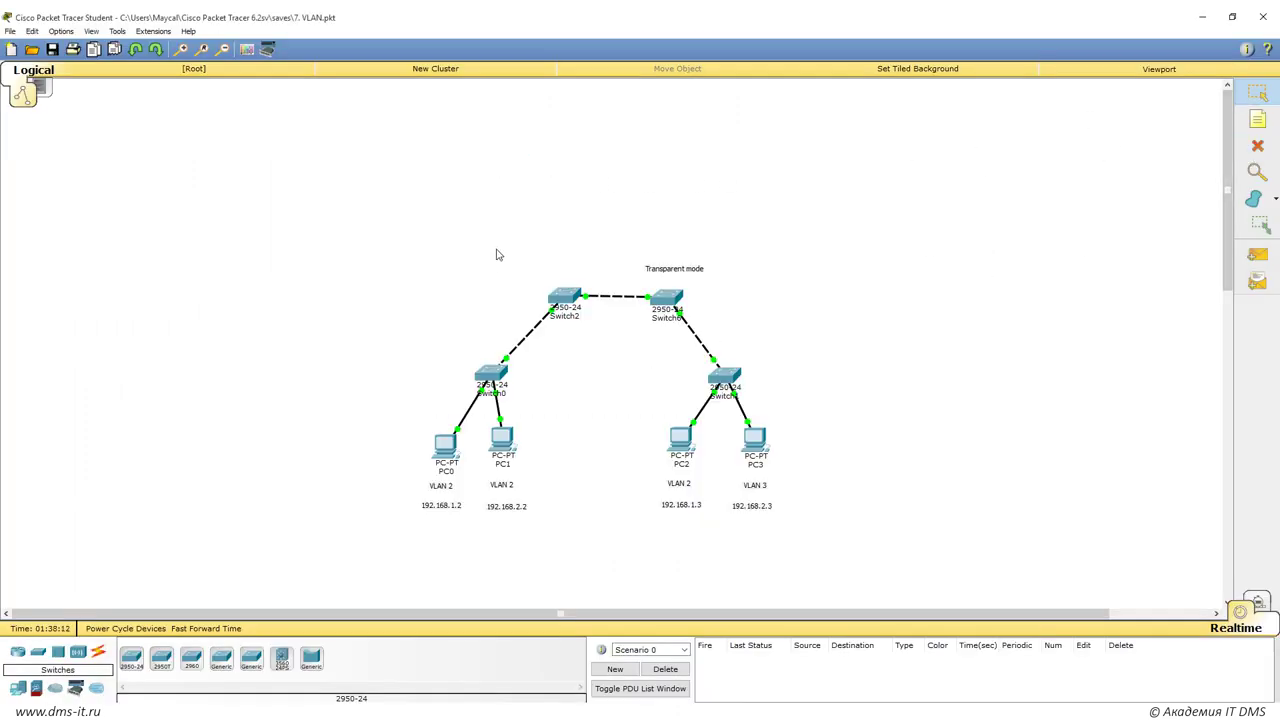
Bring up Switch2's command line, move its window off the switches, and enter privileged mode.
click(557, 297)
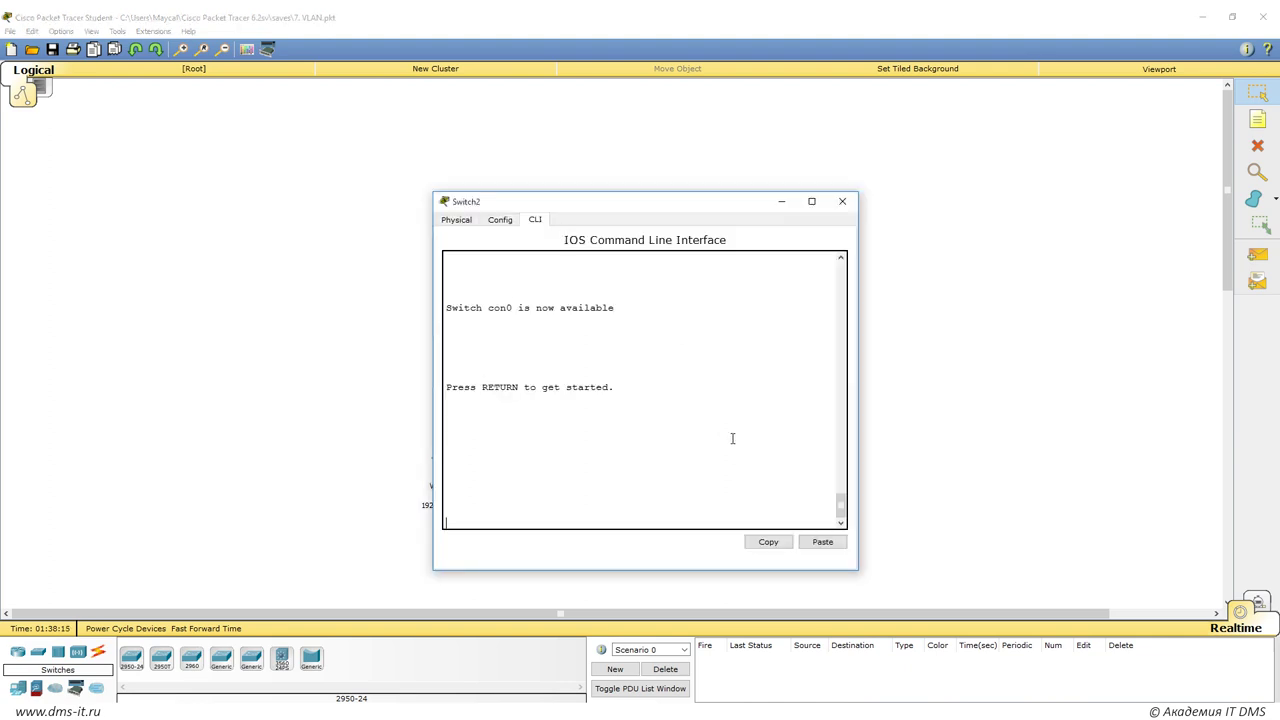
key(Return)
key(Return)
drag(582, 207, 909, 146)
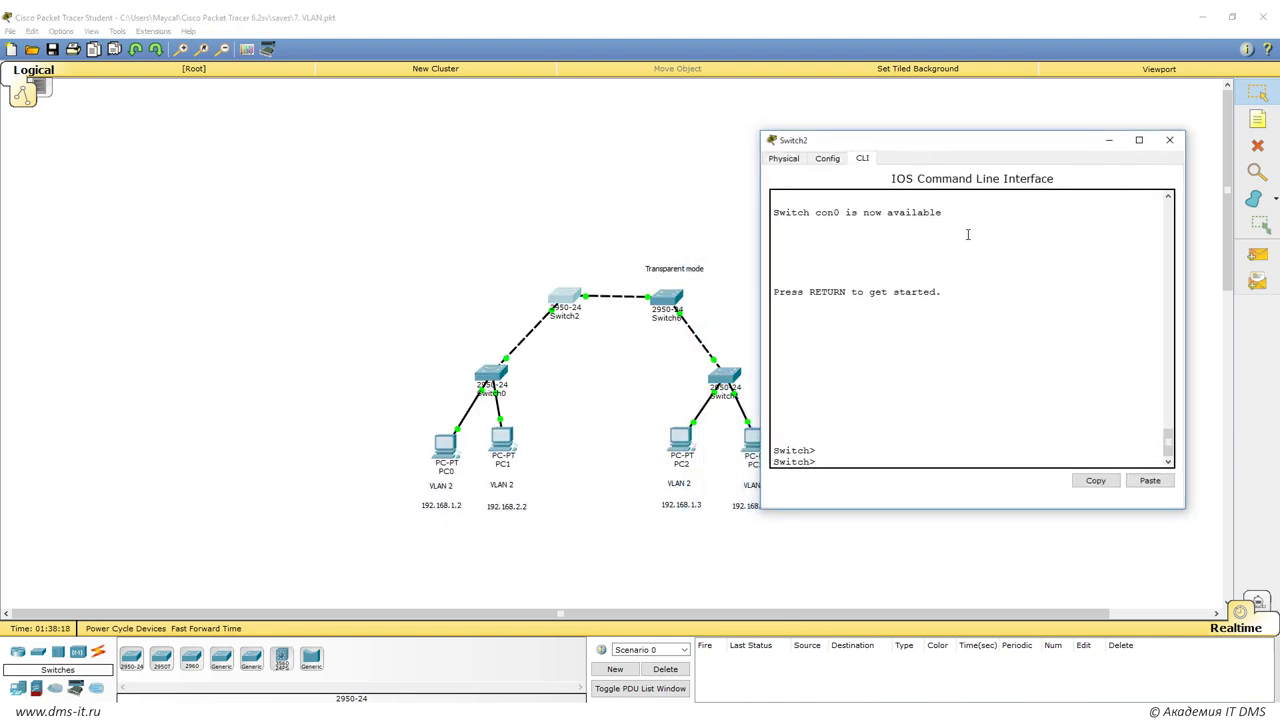
text(en)
key(Return)
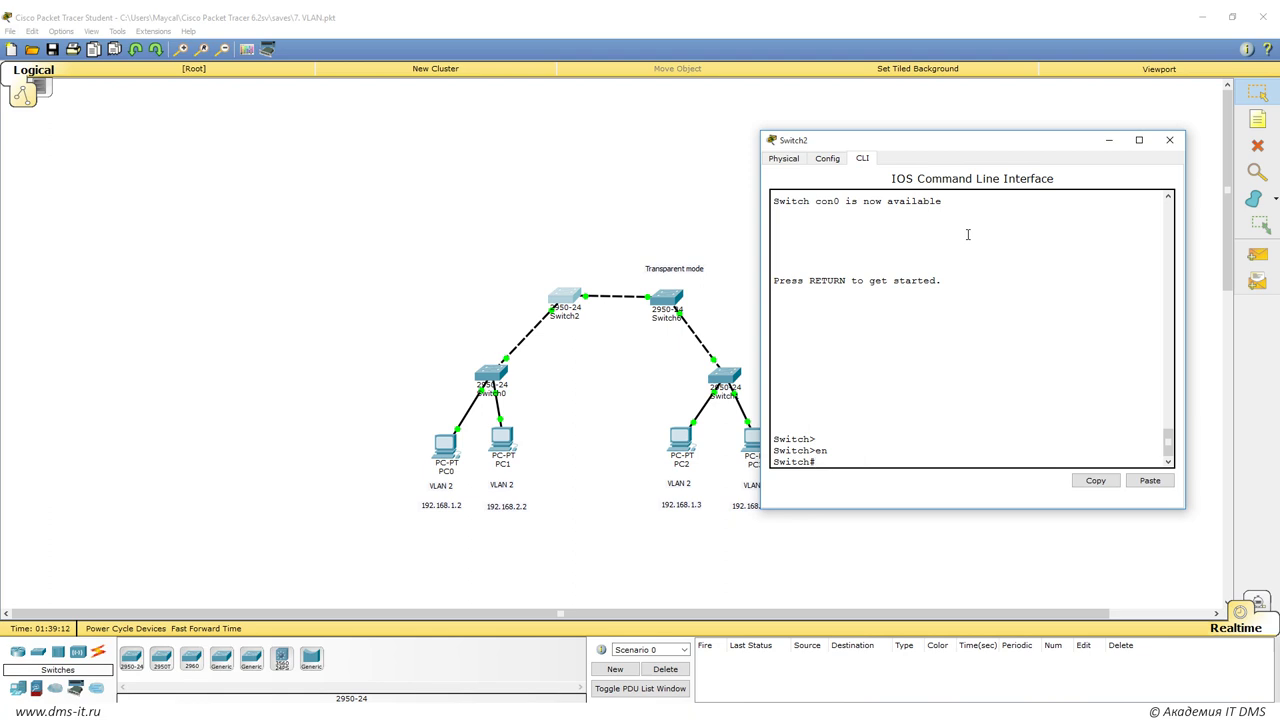
Display Switch2's running configuration with show run in an enlarged window and examine its interface entries.
text(show run)
key(Return)
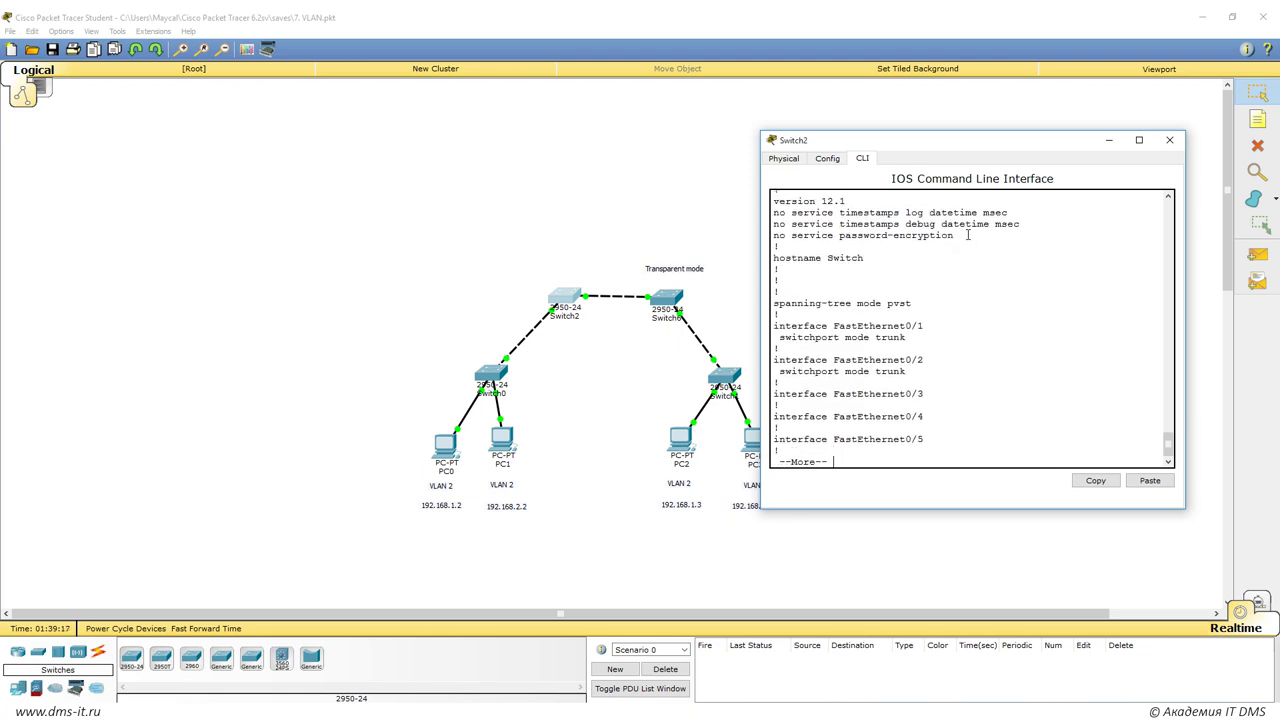
drag(1184, 508, 1279, 604)
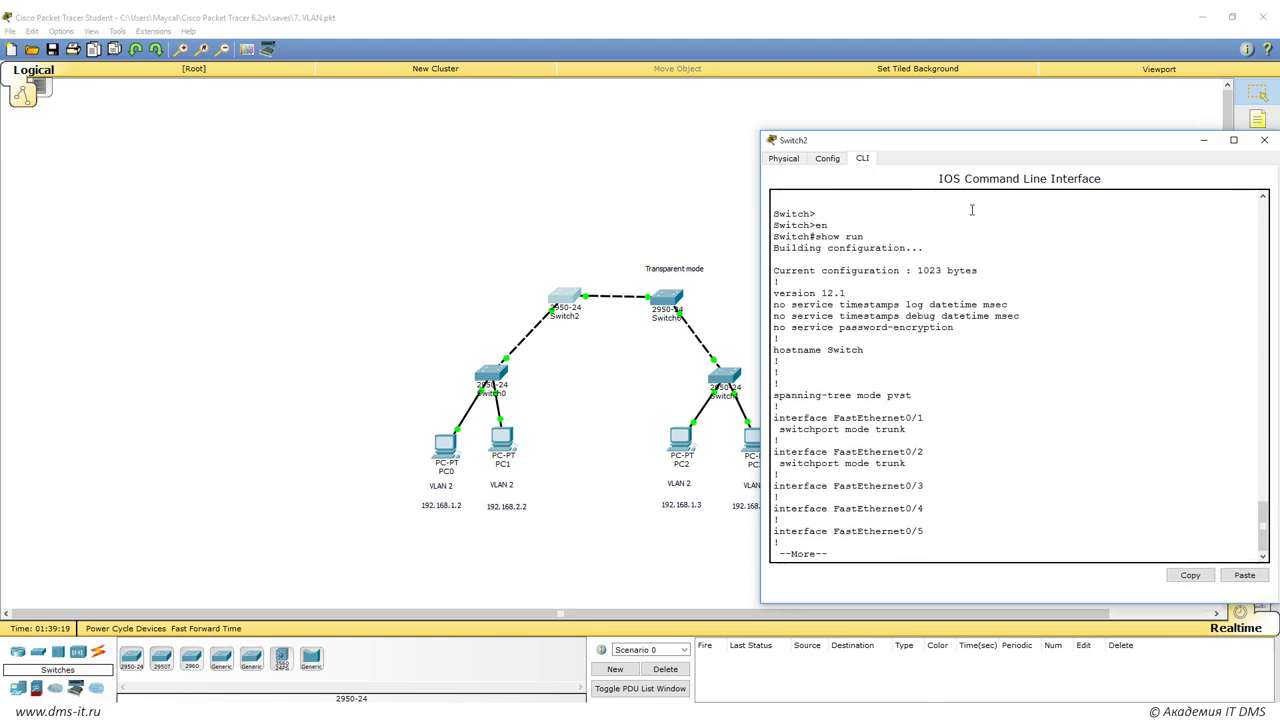
drag(925, 140, 741, 95)
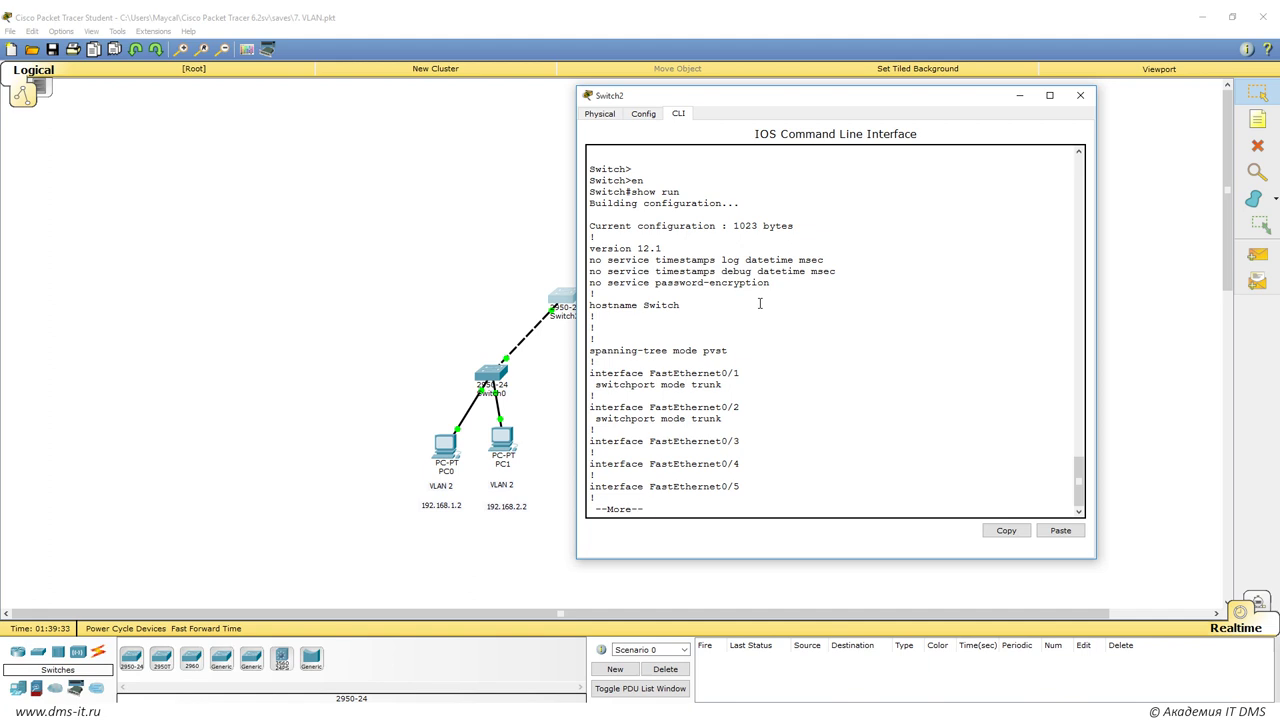
key(Return)
key(Return)
key(Return)
key(Return)
key(Return)
key(Return)
key(Return)
key(Return)
key(Return)
key(Return)
key(Return)
key(Return)
key(Return)
key(Return)
key(Return)
key(Return)
key(Return)
key(Return)
key(Return)
key(Return)
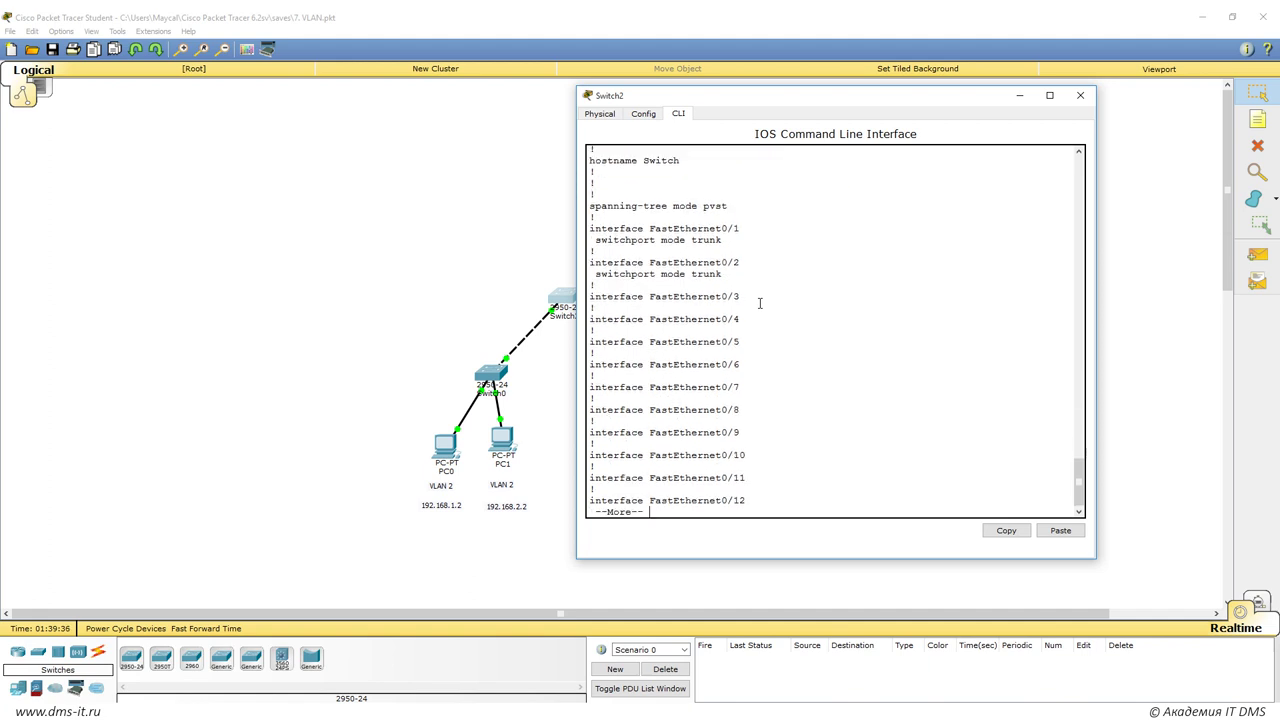
key(Return)
key(Return)
key(Return)
key(Return)
key(Return)
key(Return)
key(Return)
key(Return)
key(Return)
key(Return)
key(Return)
key(Return)
key(Return)
key(Return)
key(Return)
key(Return)
key(Return)
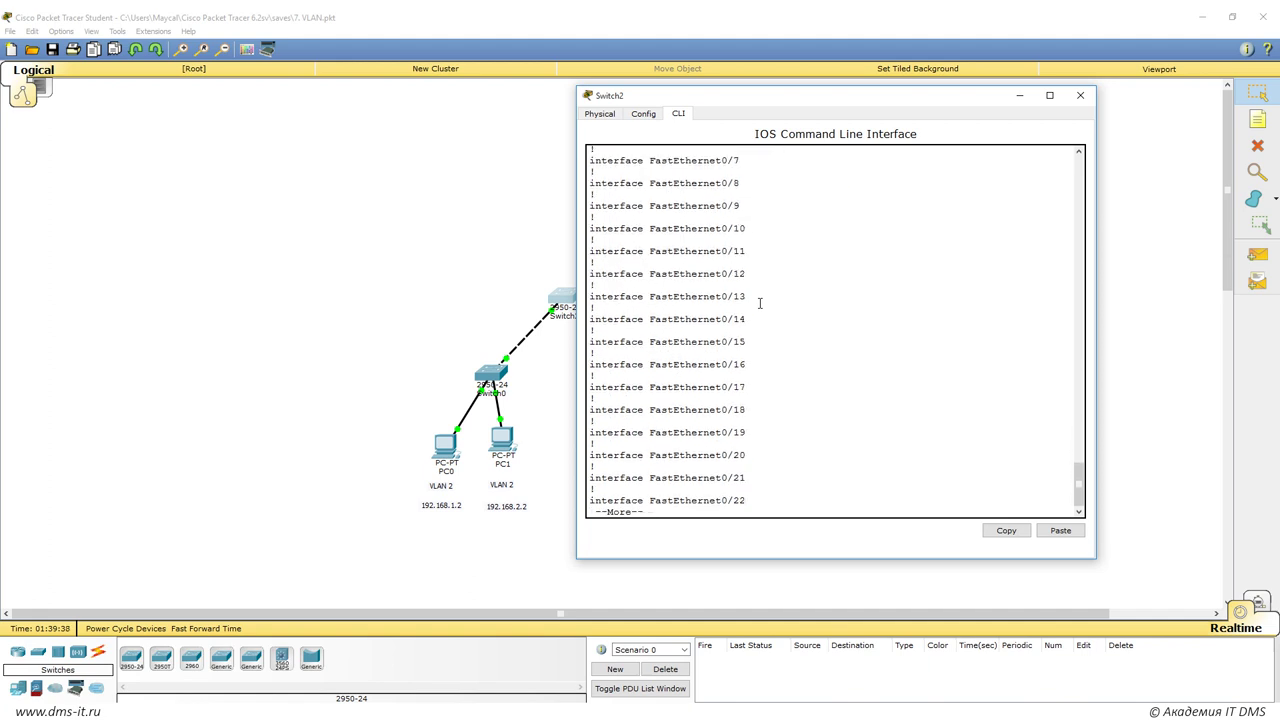